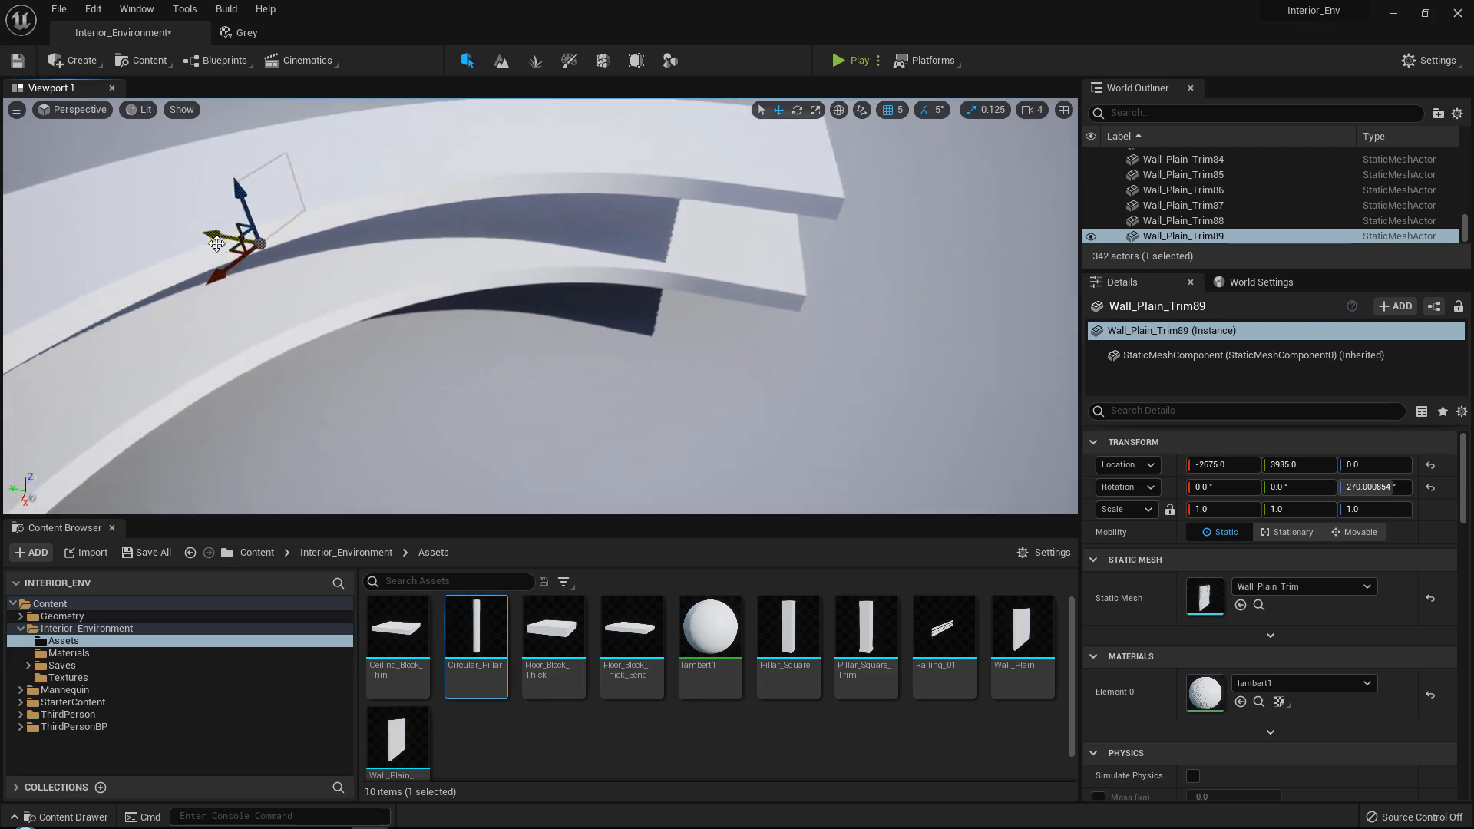
# Move the selected trimmed wall panel to X -2820, Y 865 and rotate it about the vertical axis to 360°.
pyautogui.moveTo(682, 341); pyautogui.dragTo(679, 342)
pyautogui.moveTo(676, 342); pyautogui.dragTo(675, 343, button='right')
pyautogui.press('e')
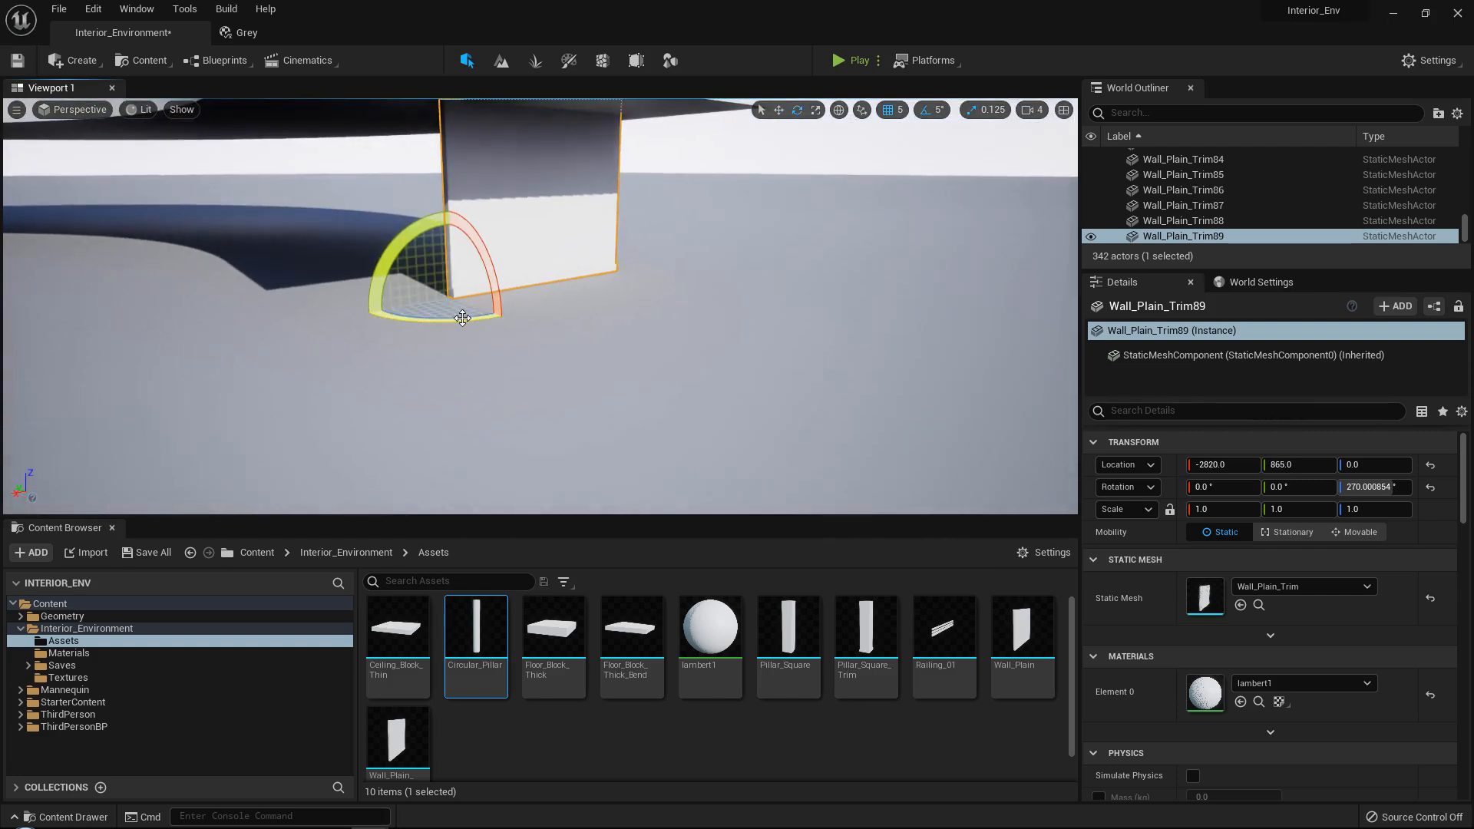
pyautogui.moveTo(463, 317); pyautogui.dragTo(394, 318)
pyautogui.moveTo(462, 318); pyautogui.dragTo(463, 318, button='right')
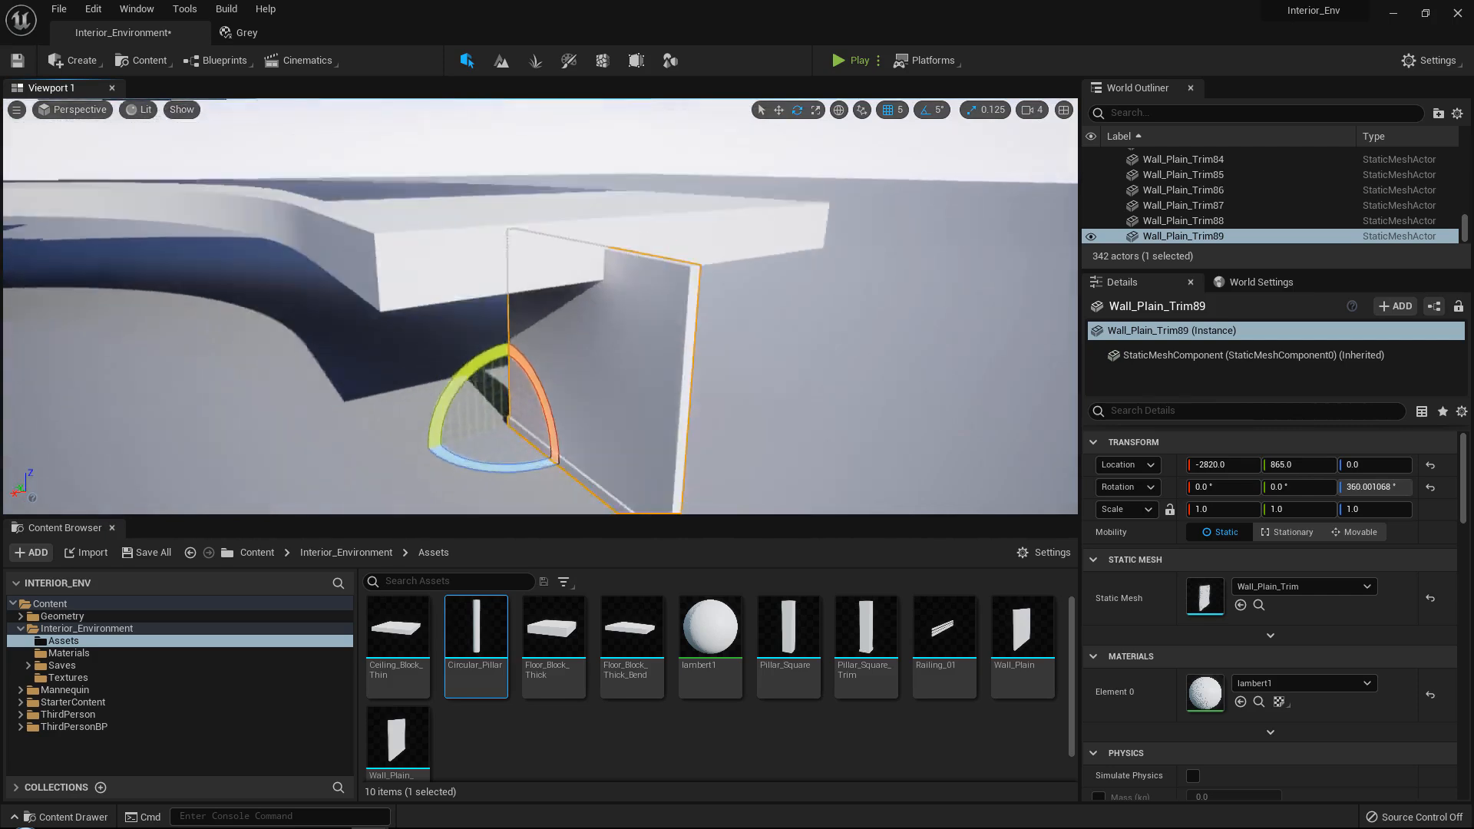
pyautogui.moveTo(310, 427); pyautogui.dragTo(310, 427, button='right')
# Align the rotated wall panel under the floor block's outer corner at X -3435, Y 1065.
pyautogui.press('w')
pyautogui.moveTo(288, 424); pyautogui.dragTo(539, 432)
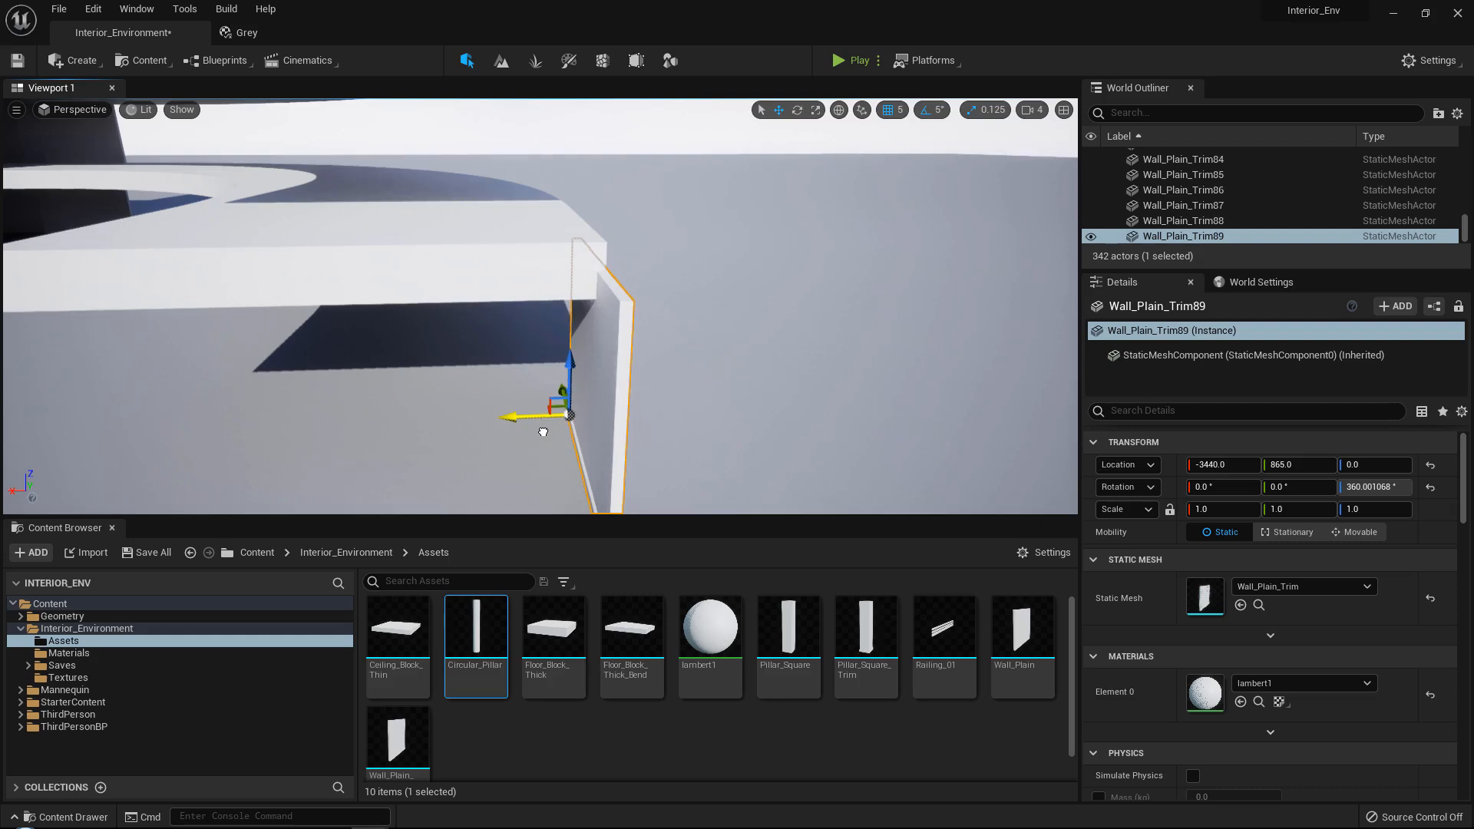
pyautogui.moveTo(550, 417); pyautogui.dragTo(550, 417, button='right')
pyautogui.moveTo(498, 453); pyautogui.dragTo(493, 453)
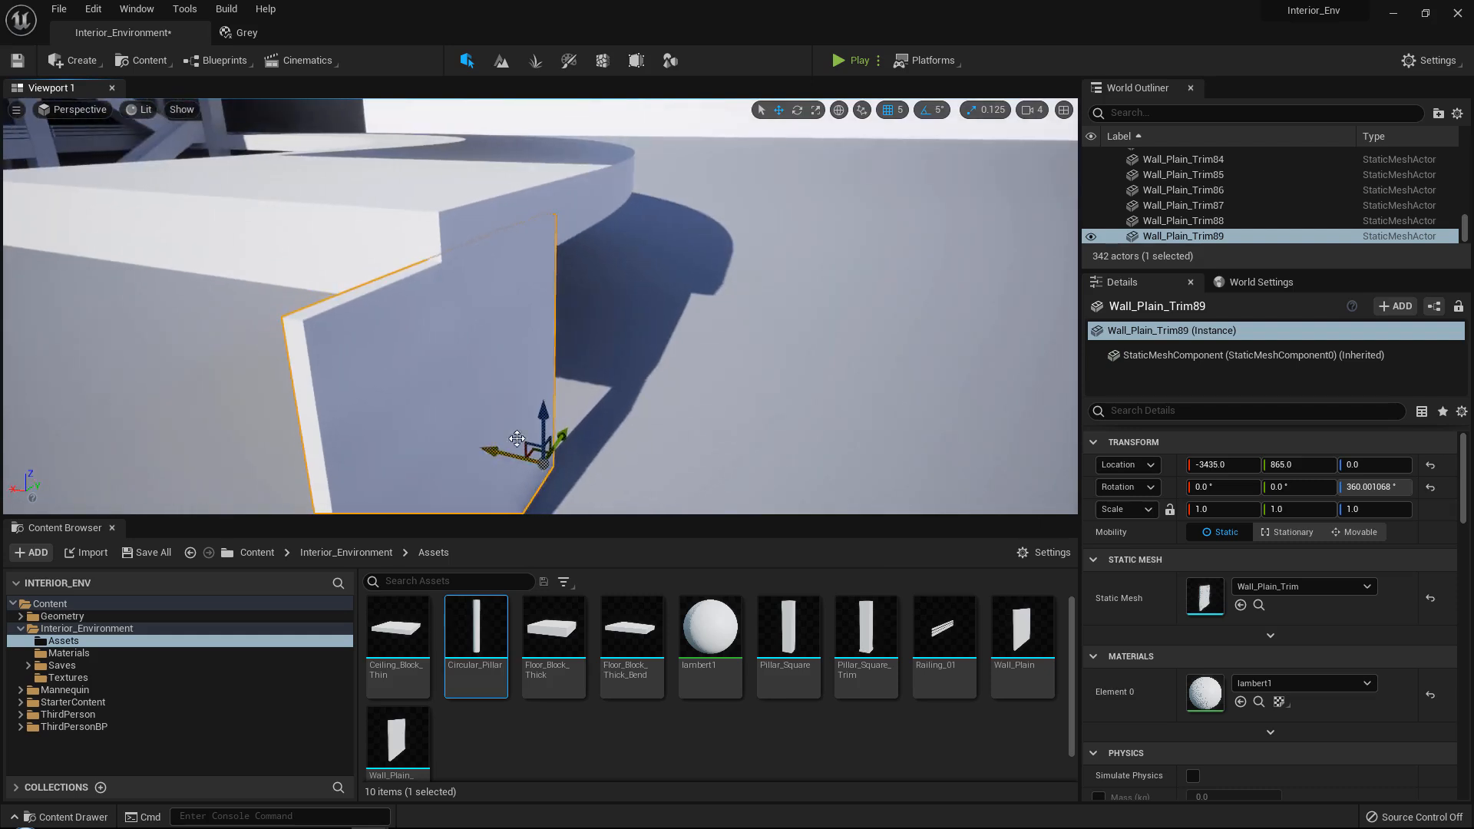
pyautogui.moveTo(515, 433); pyautogui.dragTo(477, 423, button='right')
pyautogui.moveTo(458, 452); pyautogui.dragTo(541, 454)
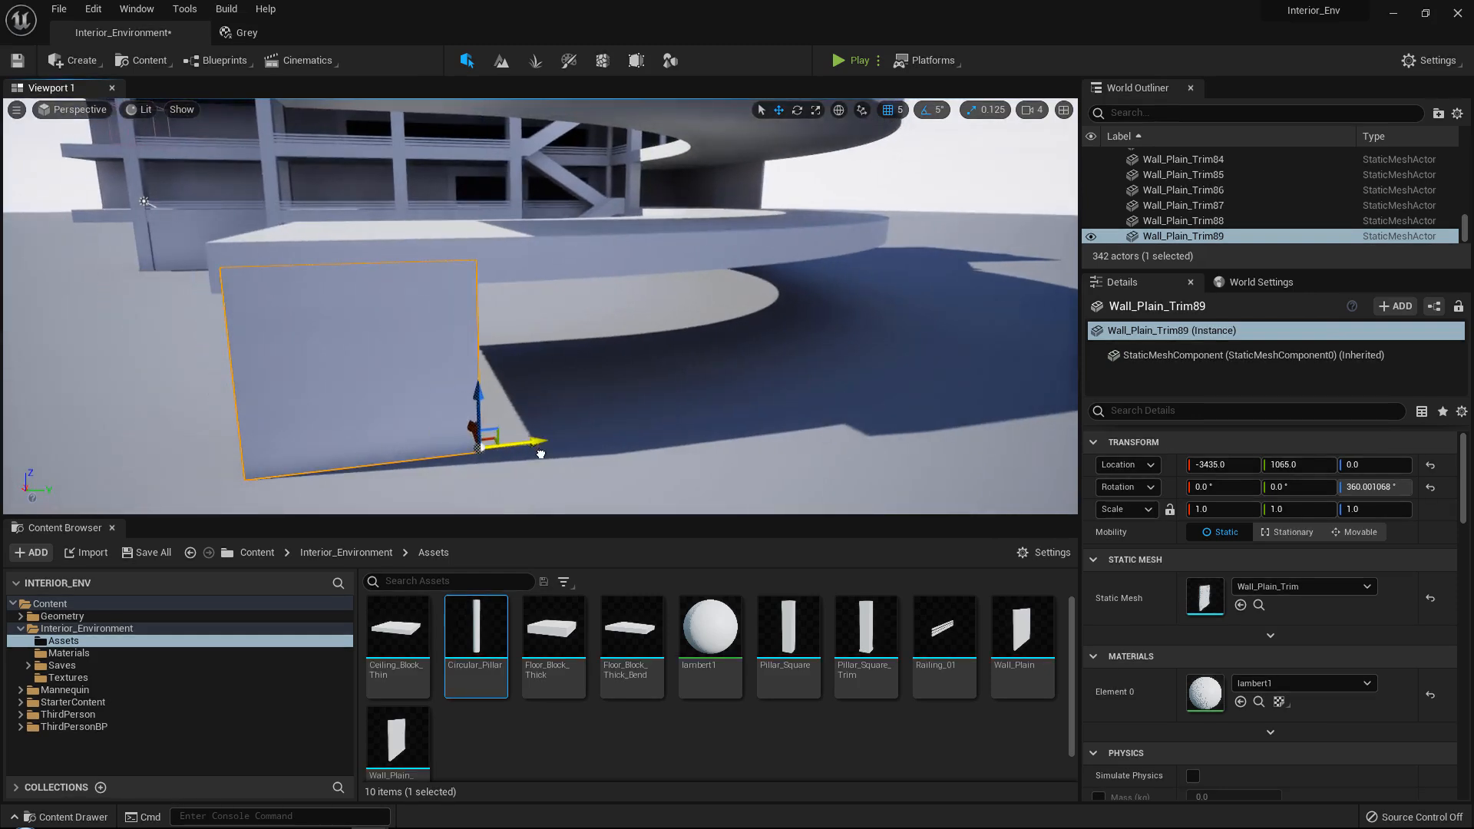
# Duplicate the corner wall panel twice along Y, butting the copies end to end up to Y 2045.
pyautogui.click(431, 252)
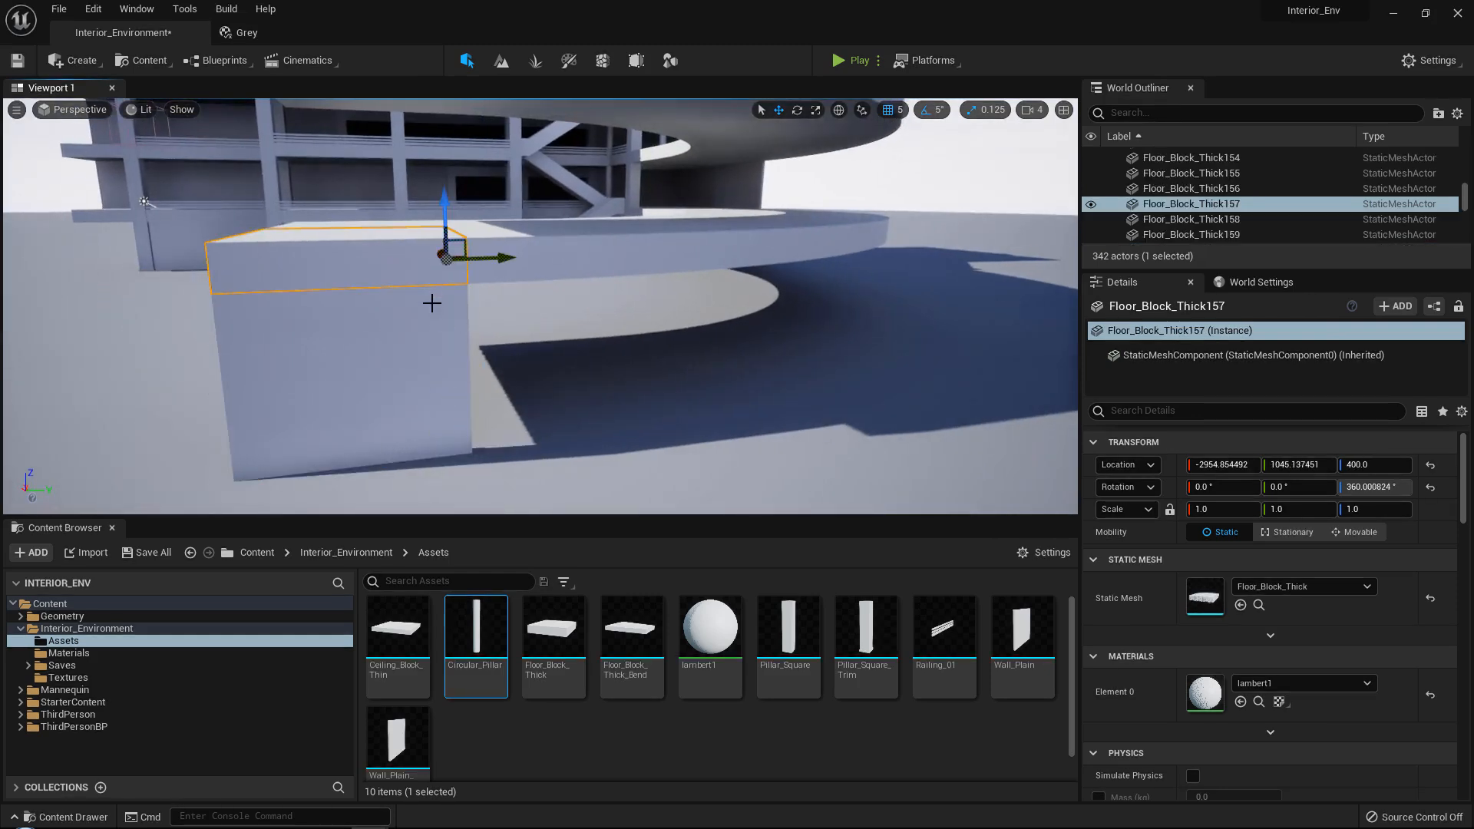
pyautogui.click(431, 318)
pyautogui.moveTo(507, 342); pyautogui.dragTo(533, 393, button='right')
pyautogui.moveTo(491, 428); pyautogui.dragTo(767, 416)
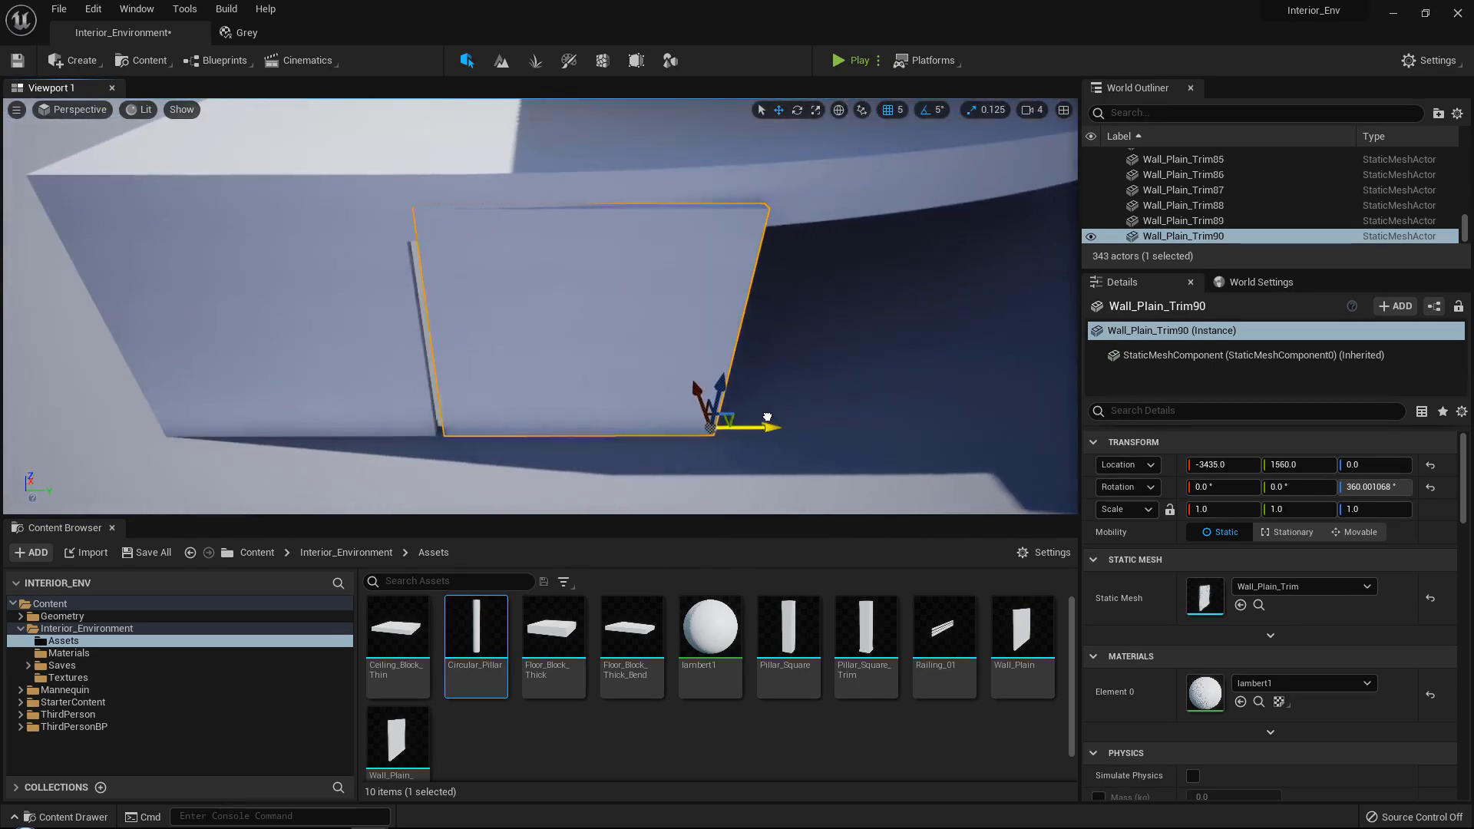
pyautogui.moveTo(689, 402); pyautogui.dragTo(688, 402, button='right')
pyautogui.keyDown('alt'); pyautogui.moveTo(484, 401); pyautogui.dragTo(737, 397); pyautogui.keyUp('alt')
pyautogui.moveTo(586, 392); pyautogui.dragTo(586, 391, button='right')
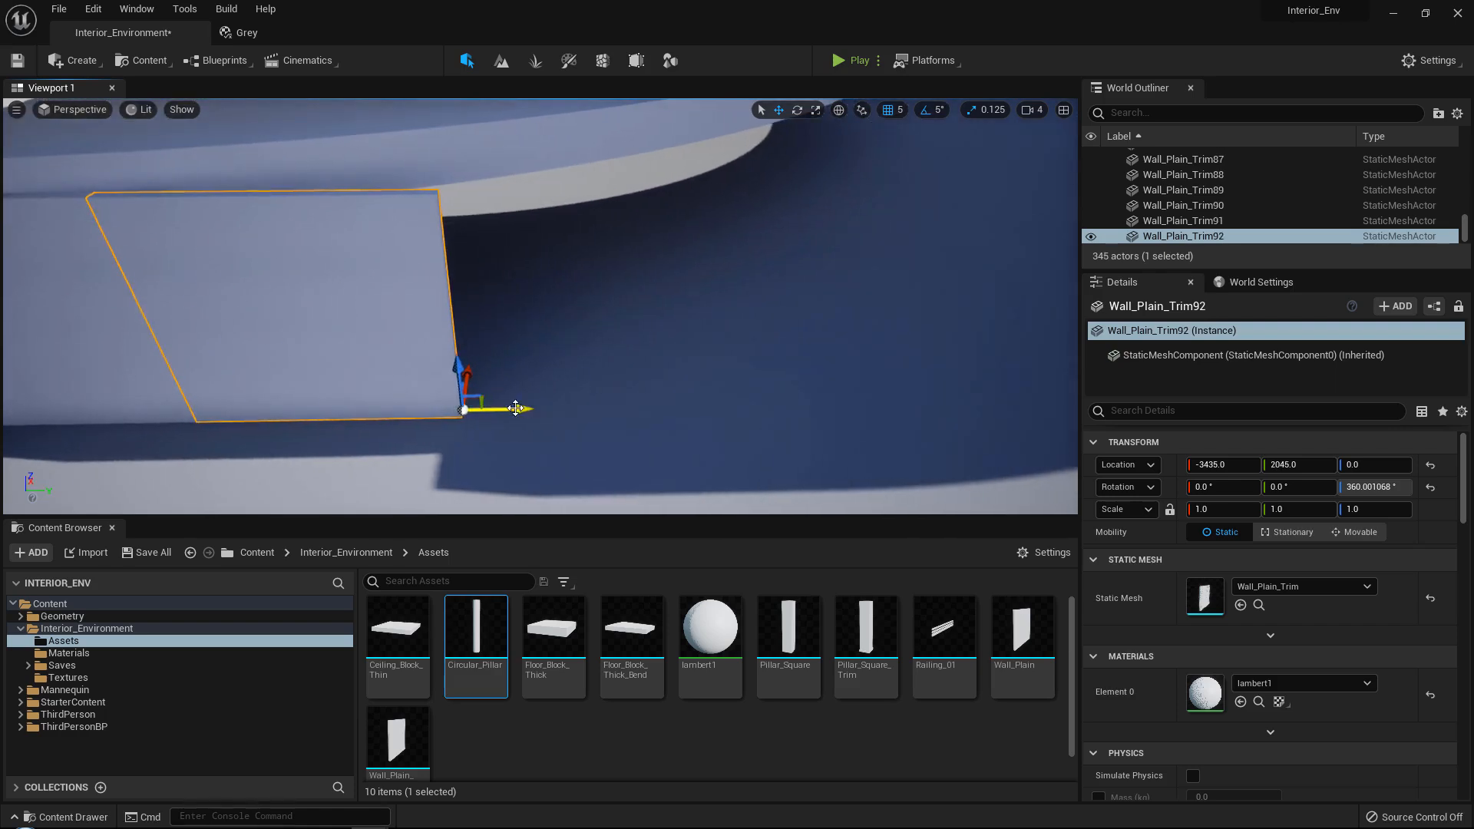
# Extend the wall row with three more panel copies at Y 2545, 3045 and 3545.
pyautogui.keyDown('alt'); pyautogui.moveTo(487, 408); pyautogui.dragTo(811, 407); pyautogui.keyUp('alt')
pyautogui.moveTo(805, 404); pyautogui.dragTo(806, 405, button='right')
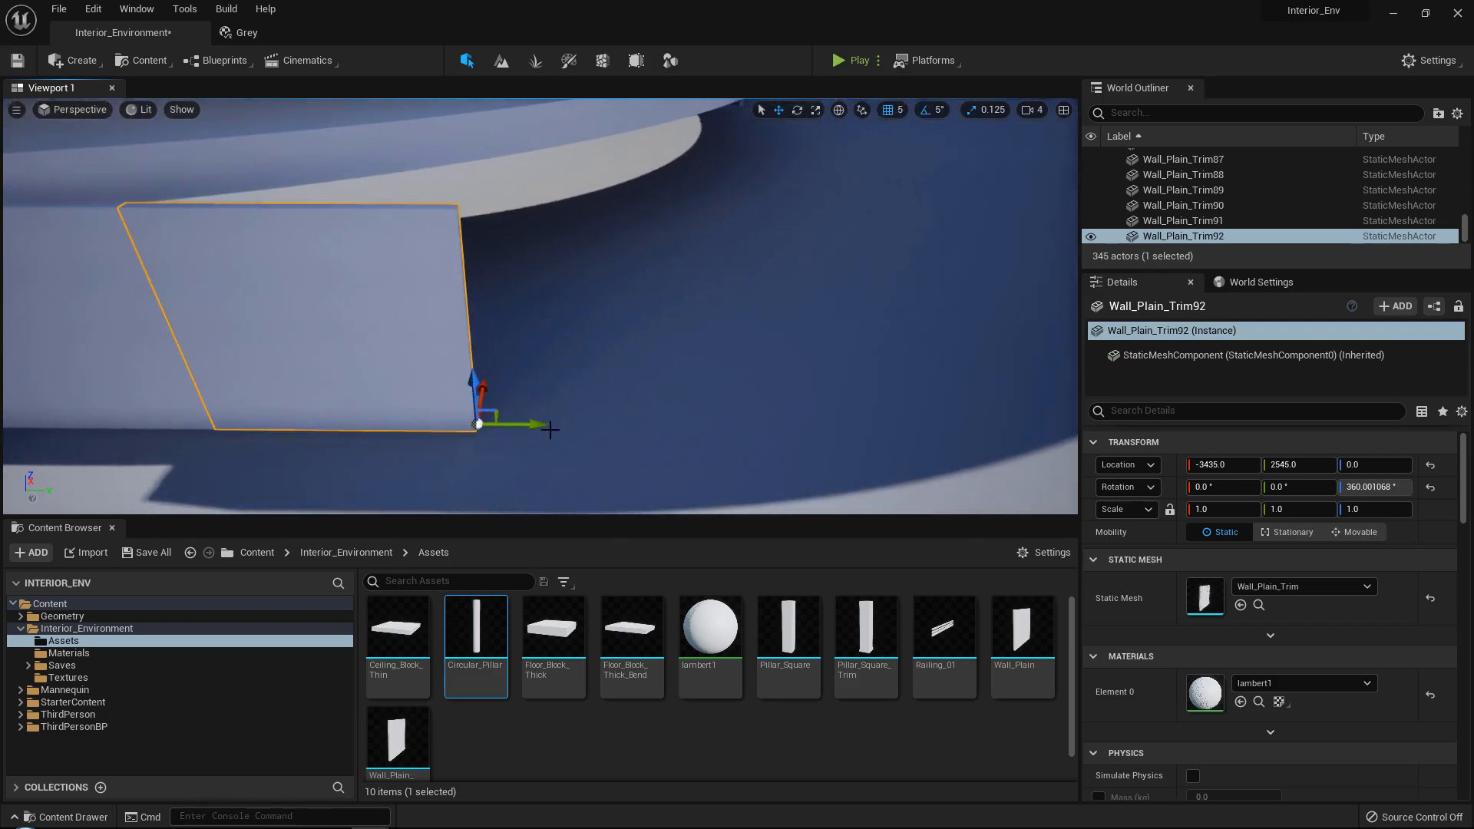
pyautogui.keyDown('alt'); pyautogui.moveTo(537, 422); pyautogui.dragTo(803, 429); pyautogui.keyUp('alt')
pyautogui.moveTo(794, 429); pyautogui.dragTo(794, 428, button='right')
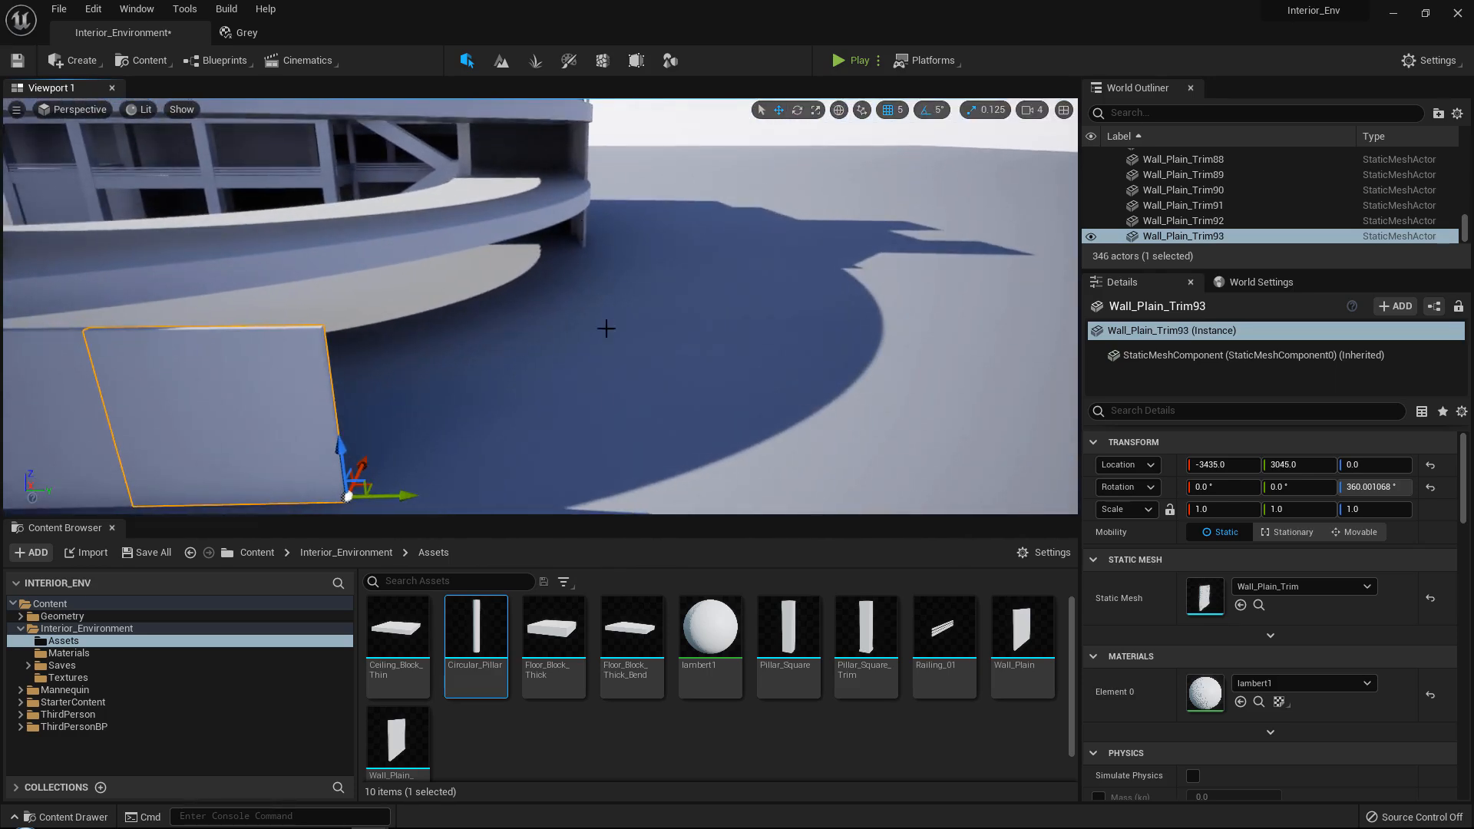
pyautogui.moveTo(733, 261); pyautogui.dragTo(733, 260, button='right')
pyautogui.moveTo(505, 426); pyautogui.dragTo(710, 427)
pyautogui.moveTo(698, 424); pyautogui.dragTo(697, 424, button='right')
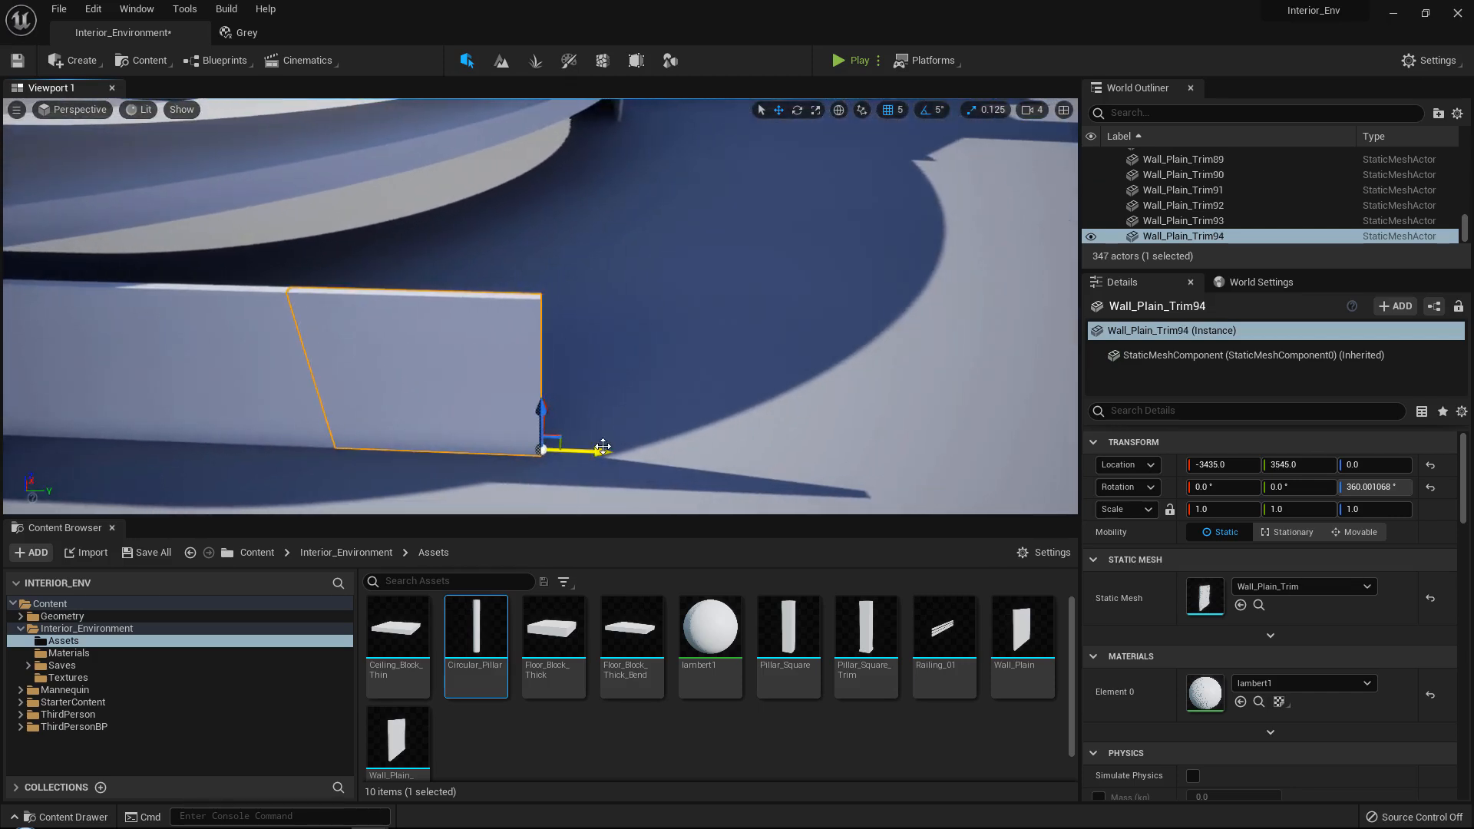
# Duplicate the end panel two more times along Y, closing each gap to the preceding panel.
pyautogui.keyDown('alt'); pyautogui.moveTo(602, 447); pyautogui.dragTo(832, 425); pyautogui.keyUp('alt')
pyautogui.moveTo(650, 397); pyautogui.dragTo(621, 365, button='right')
pyautogui.moveTo(603, 435); pyautogui.dragTo(837, 436)
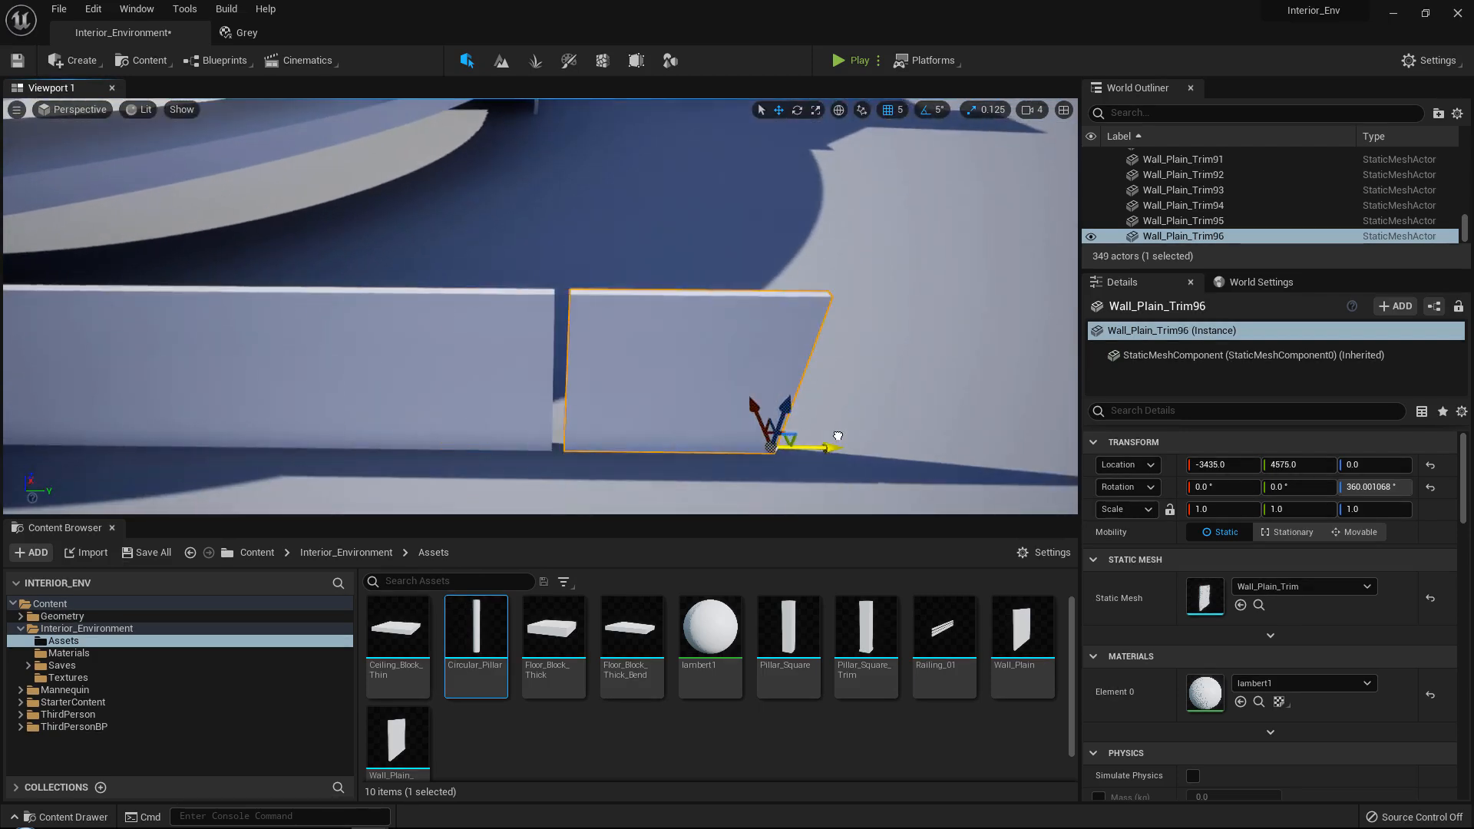
pyautogui.moveTo(651, 296); pyautogui.dragTo(589, 315, button='right')
# Duplicate the trimmed wall panel at the building's base and locate its mesh among the assets.
pyautogui.click(520, 312)
pyautogui.hotkey('ctrl', 'c')
pyautogui.hotkey('ctrl', 'v')
pyautogui.hotkey('ctrl', 'b')
pyautogui.press('e')
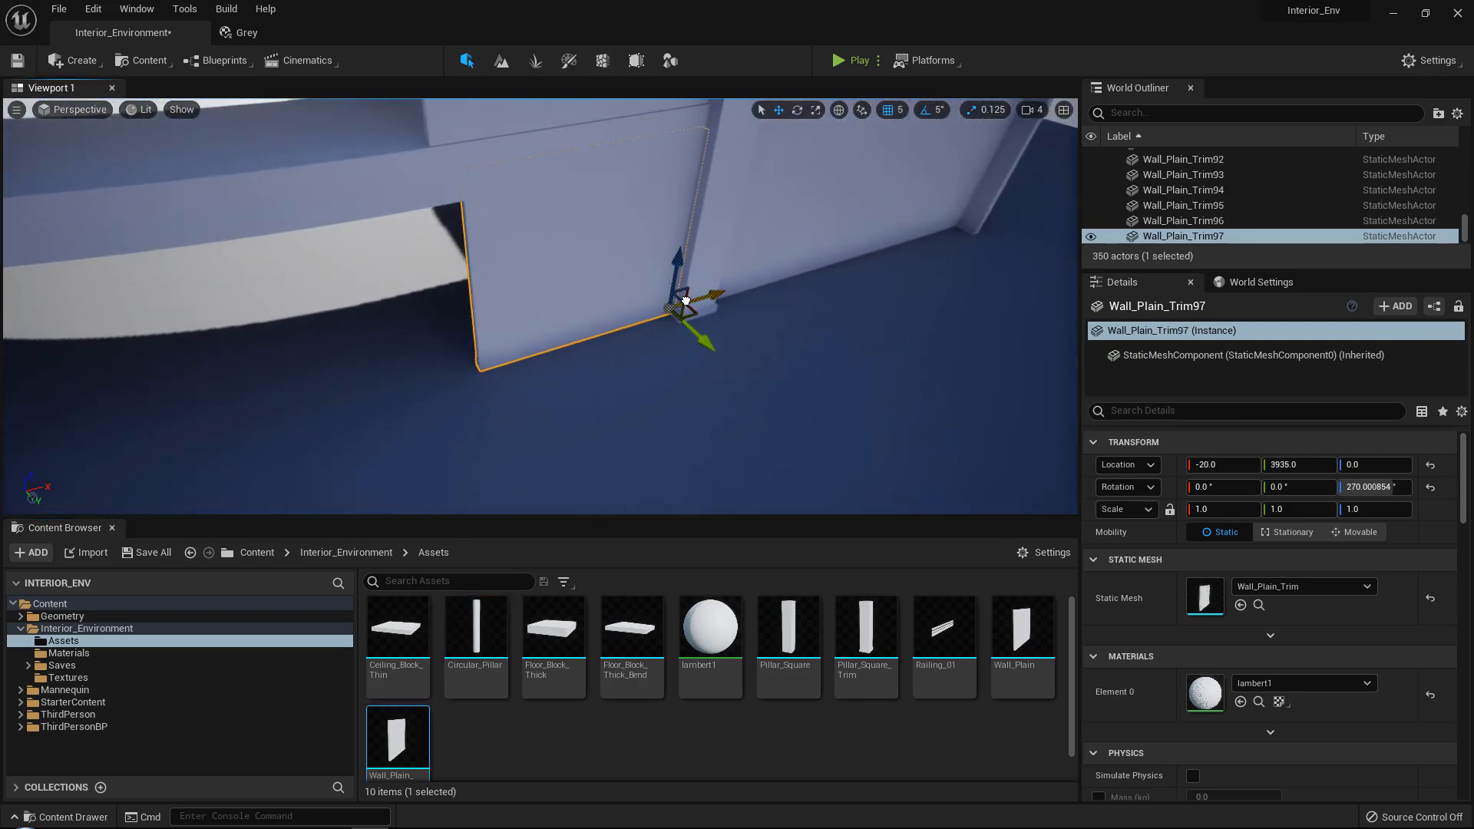
# Rotate the copied wall panel to 180° and move it along X to -515 at the building wall's end.
pyautogui.moveTo(686, 301); pyautogui.dragTo(686, 301, button='right')
pyautogui.press('e')
pyautogui.moveTo(647, 395); pyautogui.dragTo(760, 394)
pyautogui.moveTo(666, 330); pyautogui.dragTo(500, 373)
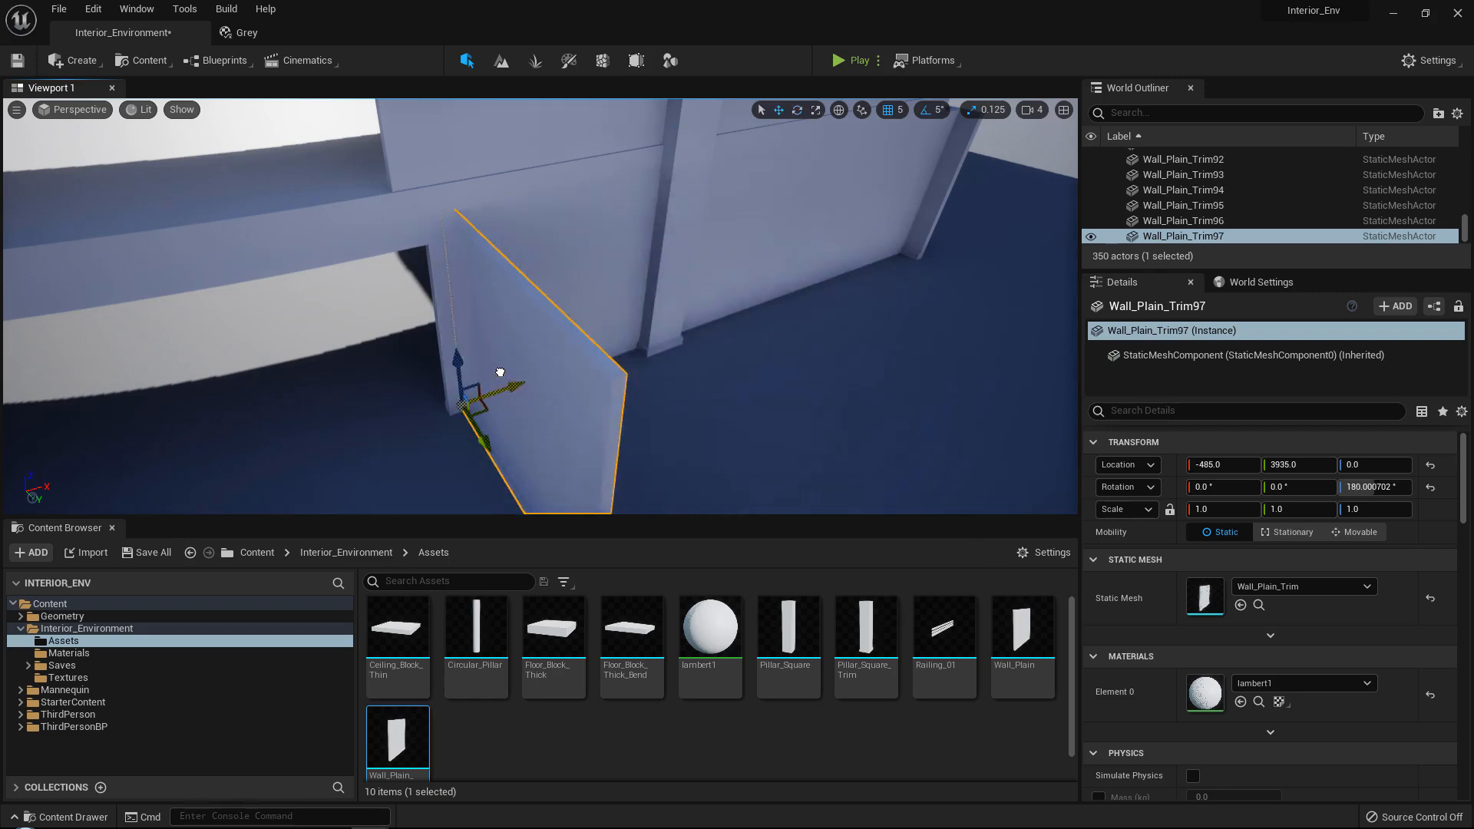
pyautogui.moveTo(488, 373); pyautogui.dragTo(488, 373, button='right')
# Duplicate a circular pillar and place it at about X -520, Y 3940 to cover the wall corner.
pyautogui.click(291, 352)
pyautogui.keyDown('alt'); pyautogui.moveTo(336, 375); pyautogui.dragTo(584, 333); pyautogui.keyUp('alt')
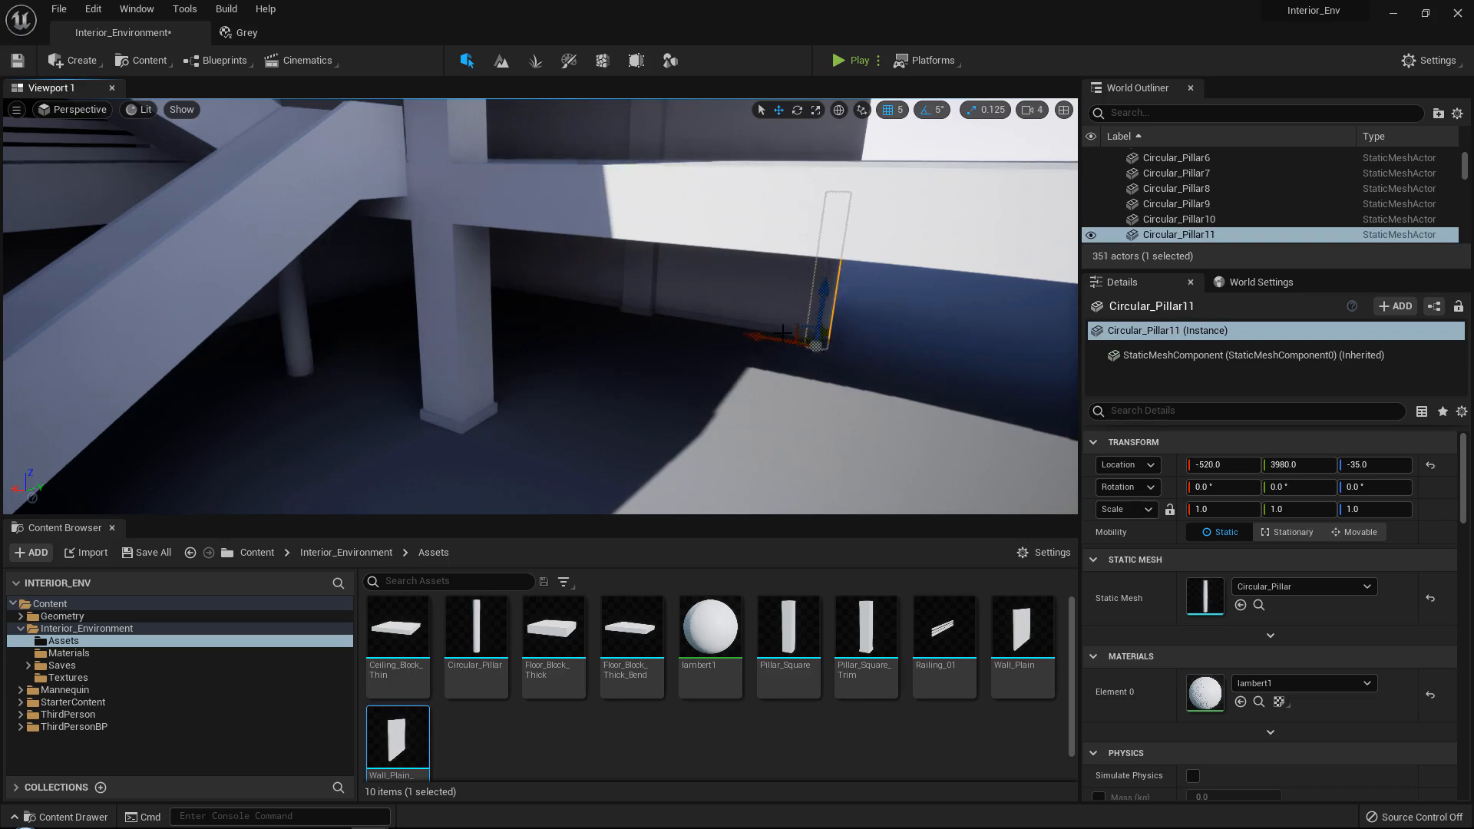
pyautogui.moveTo(783, 333); pyautogui.dragTo(782, 333, button='right')
pyautogui.moveTo(580, 407); pyautogui.dragTo(531, 409)
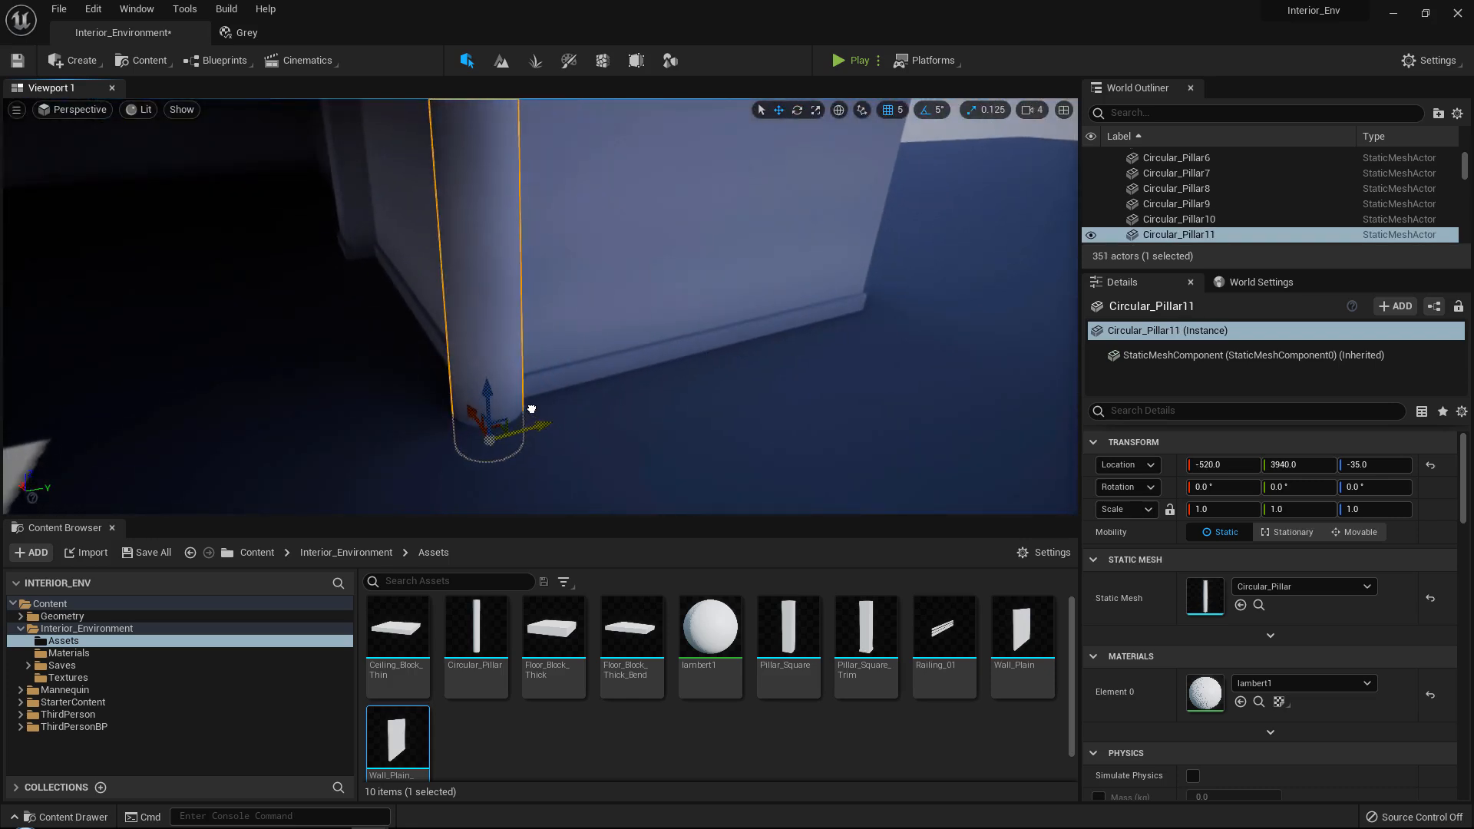
pyautogui.moveTo(532, 409); pyautogui.dragTo(559, 421, button='right')
pyautogui.press('s')
pyautogui.click(560, 421)
pyautogui.moveTo(452, 354); pyautogui.dragTo(451, 354, button='right')
# Duplicate the wall panel beside the new corner pillar three times along Y, ending at Y 5435.
pyautogui.click(155, 417)
pyautogui.press('f')
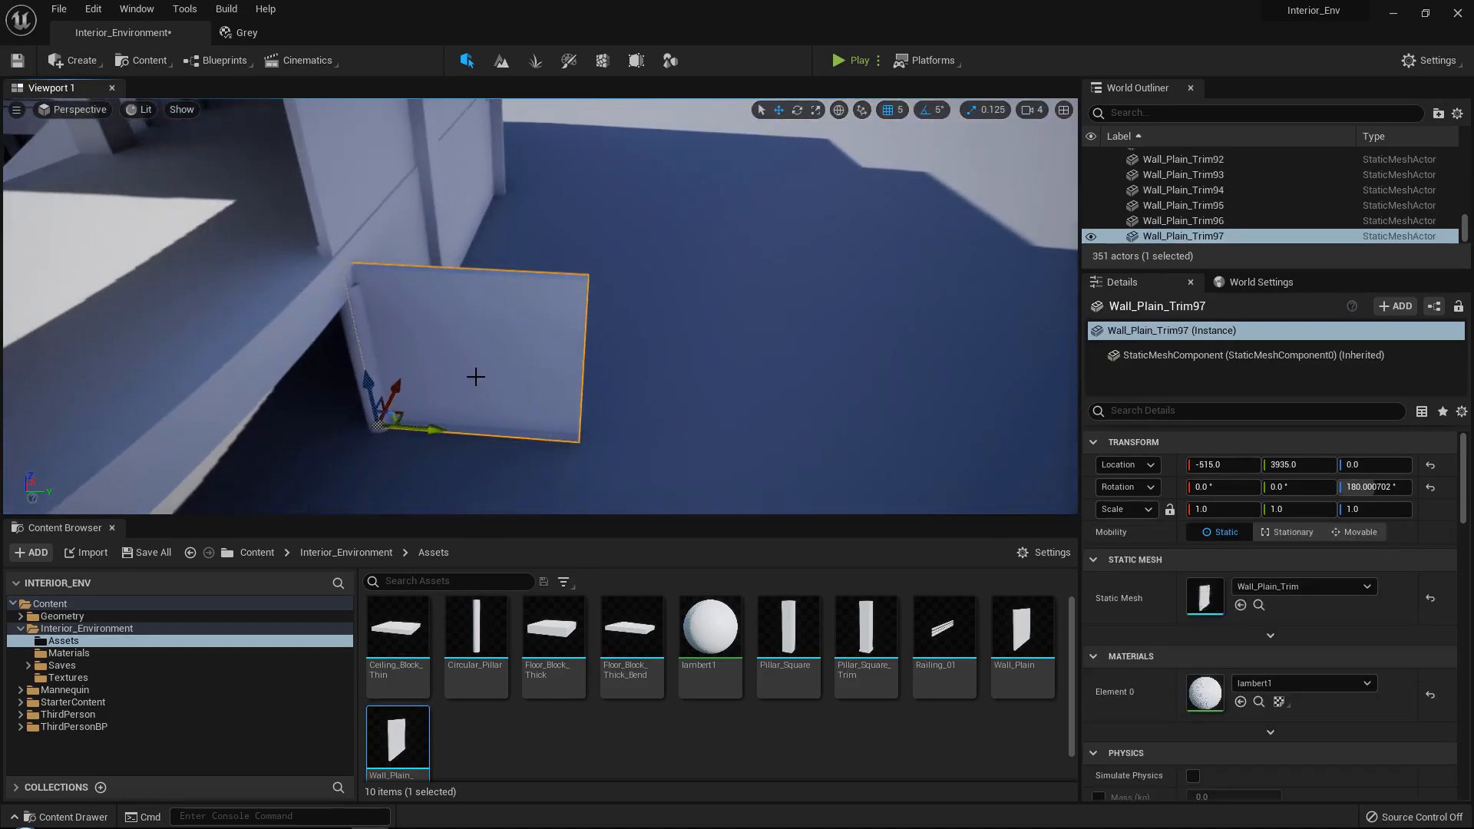
pyautogui.keyDown('alt'); pyautogui.moveTo(448, 428); pyautogui.dragTo(655, 420); pyautogui.keyUp('alt')
pyautogui.moveTo(447, 411); pyautogui.dragTo(447, 411, button='right')
pyautogui.keyDown('alt'); pyautogui.moveTo(438, 416); pyautogui.dragTo(662, 409); pyautogui.keyUp('alt')
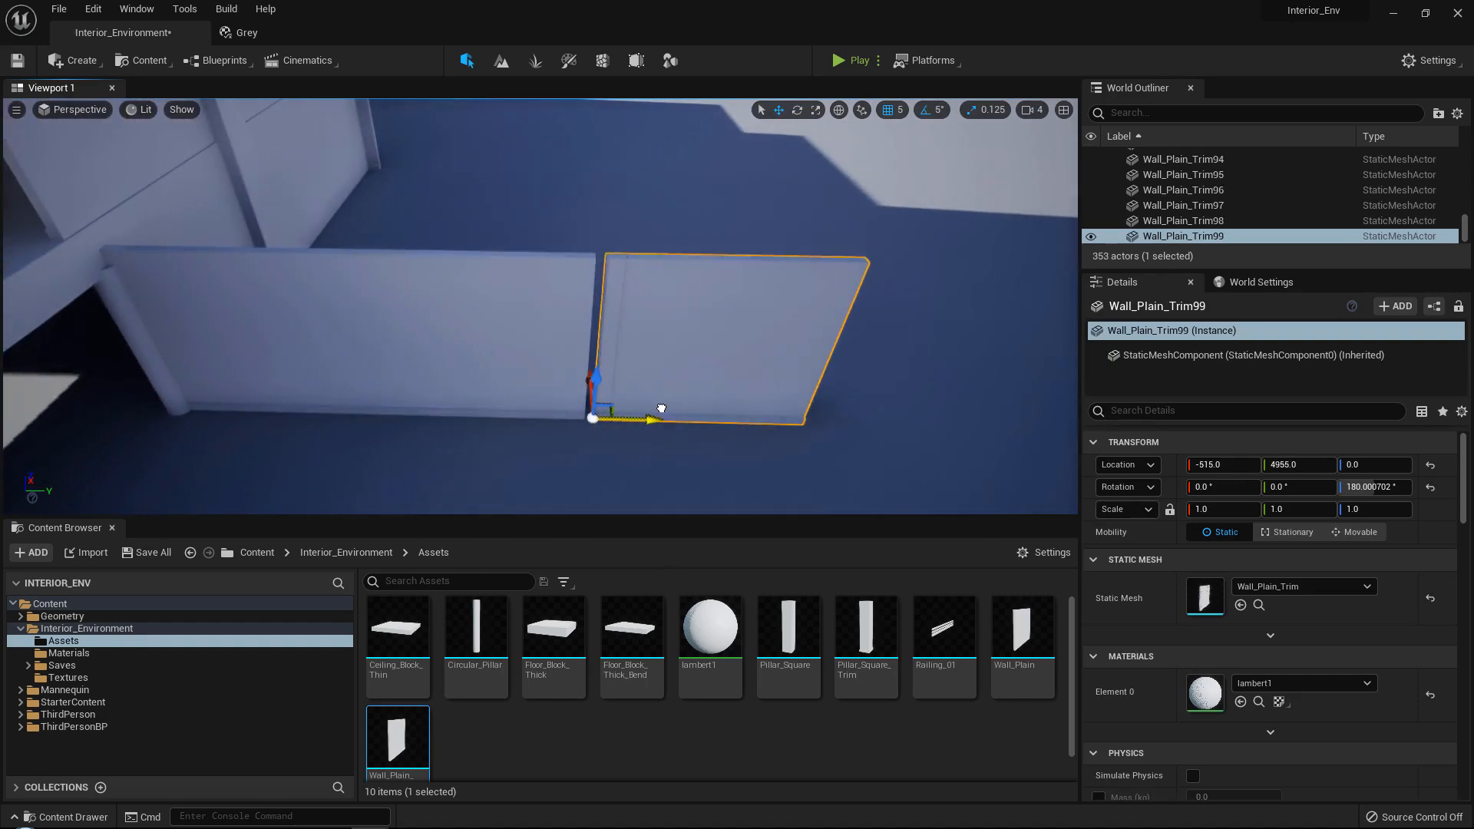
pyautogui.moveTo(653, 408); pyautogui.dragTo(654, 407, button='right')
pyautogui.keyDown('alt'); pyautogui.moveTo(429, 391); pyautogui.dragTo(646, 377); pyautogui.keyUp('alt')
pyautogui.moveTo(637, 376); pyautogui.dragTo(637, 376, button='right')
pyautogui.moveTo(566, 333); pyautogui.dragTo(566, 333, button='right')
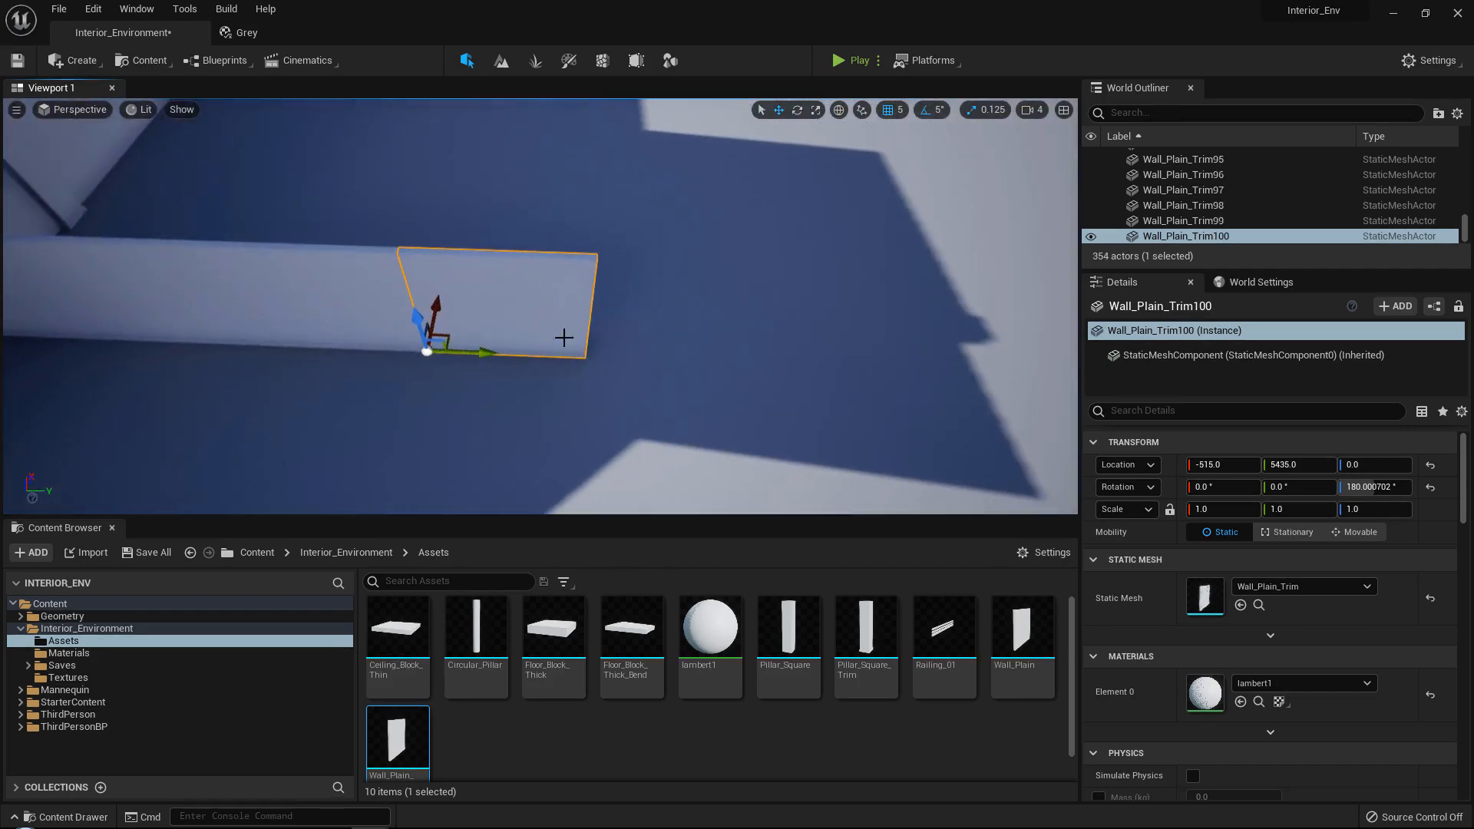
# Duplicate the row's last panel, rotate the copy to 270° and place it at the end at Y 5915.
pyautogui.press('e')
pyautogui.keyDown('alt'); pyautogui.moveTo(480, 399); pyautogui.dragTo(641, 352); pyautogui.keyUp('alt')
pyautogui.press('w')
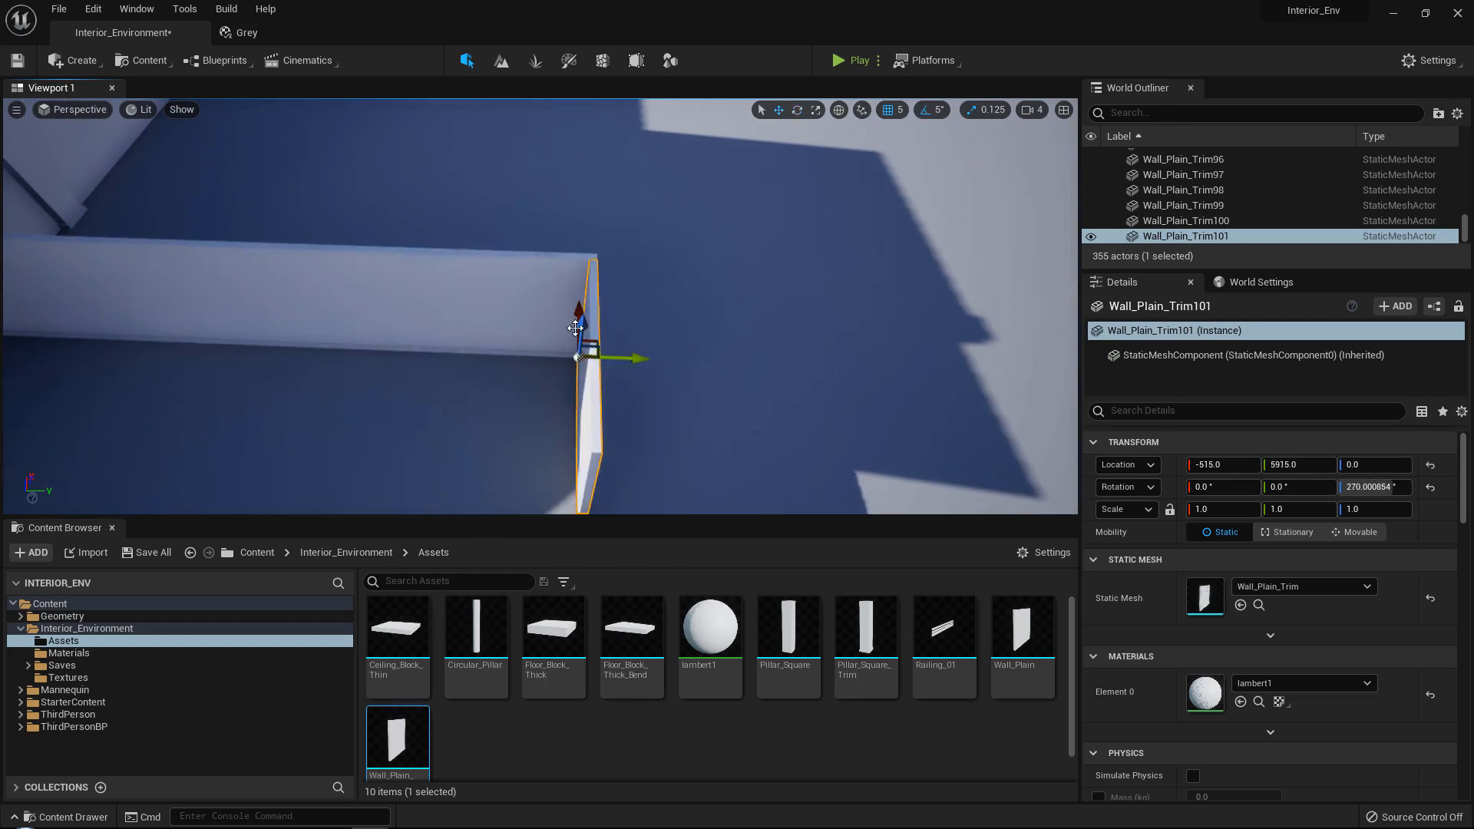
pyautogui.moveTo(575, 328); pyautogui.dragTo(575, 328, button='right')
# Duplicate the turned wall panel five times along X in 500-unit increments, ending at X -3015.
pyautogui.moveTo(293, 483); pyautogui.dragTo(534, 437)
pyautogui.moveTo(453, 418); pyautogui.dragTo(453, 419, button='right')
pyautogui.keyDown('alt'); pyautogui.moveTo(357, 418); pyautogui.dragTo(586, 391); pyautogui.keyUp('alt')
pyautogui.moveTo(516, 378); pyautogui.dragTo(516, 379, button='right')
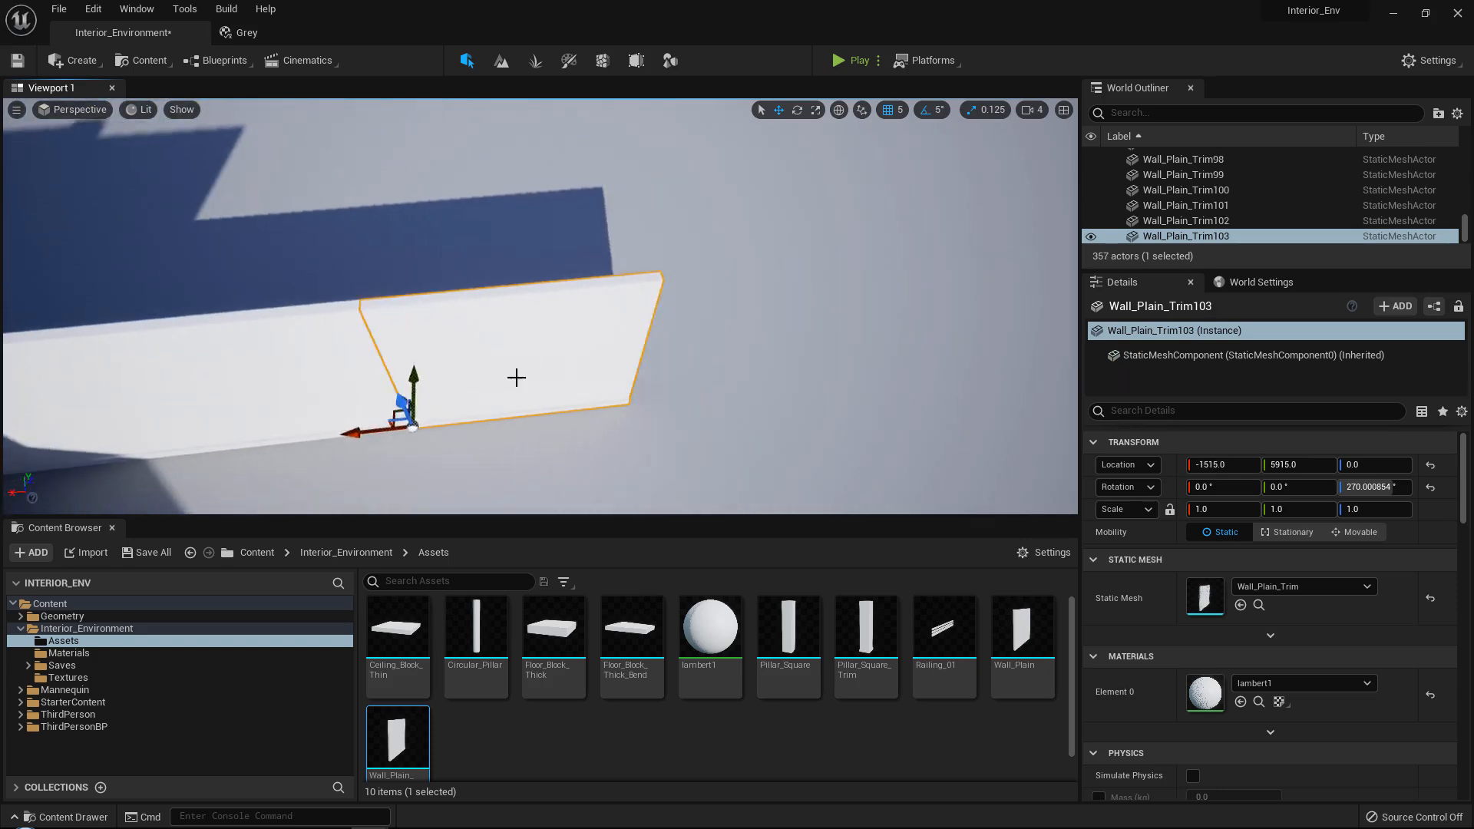
pyautogui.keyDown('alt'); pyautogui.moveTo(323, 427); pyautogui.dragTo(546, 403); pyautogui.keyUp('alt')
pyautogui.moveTo(339, 395); pyautogui.dragTo(338, 394, button='right')
pyautogui.keyDown('alt'); pyautogui.moveTo(237, 427); pyautogui.dragTo(455, 407); pyautogui.keyUp('alt')
pyautogui.moveTo(405, 400); pyautogui.dragTo(406, 400, button='right')
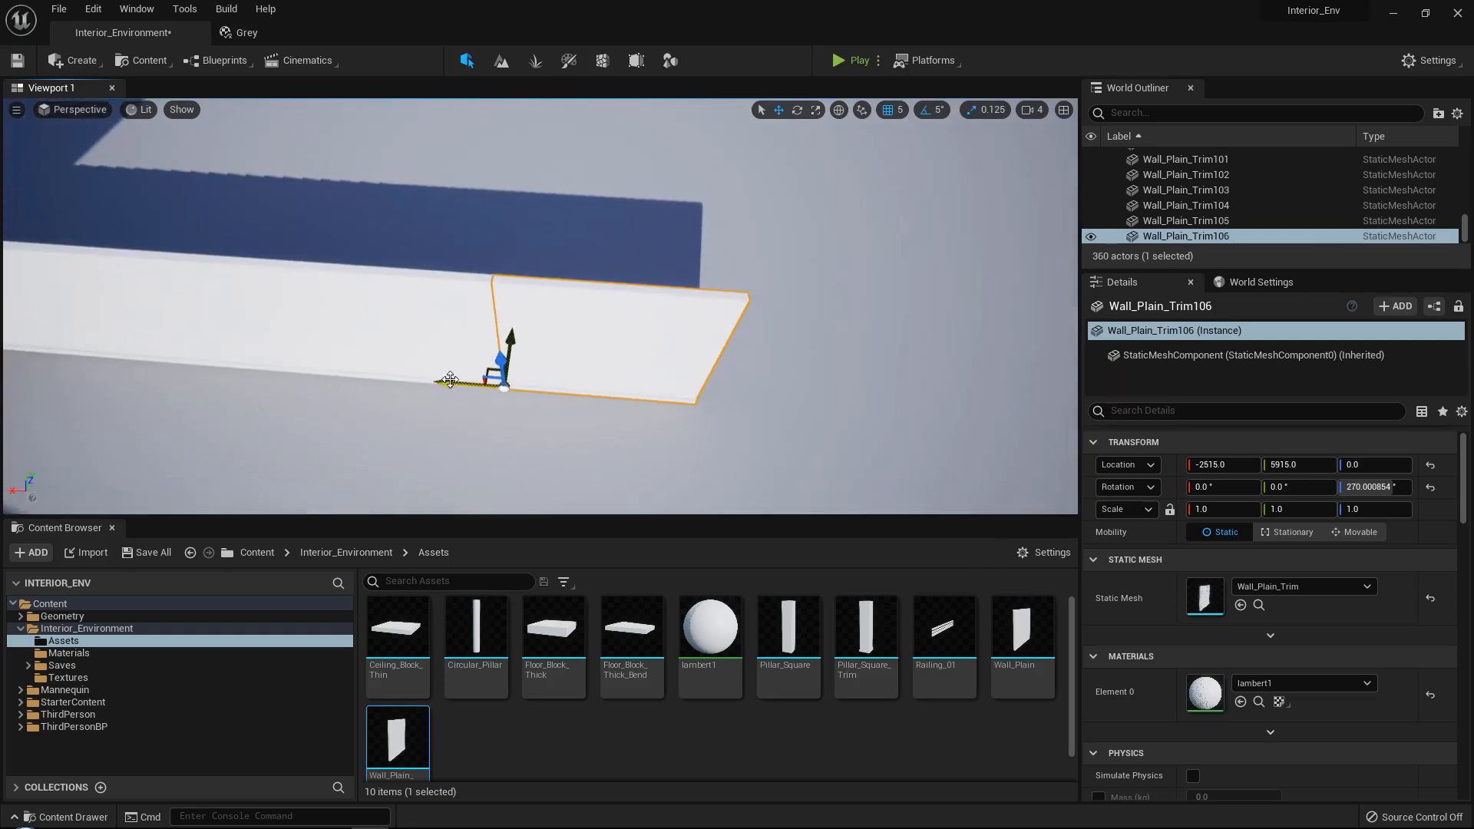
pyautogui.keyDown('alt'); pyautogui.moveTo(450, 380); pyautogui.dragTo(643, 379); pyautogui.keyUp('alt')
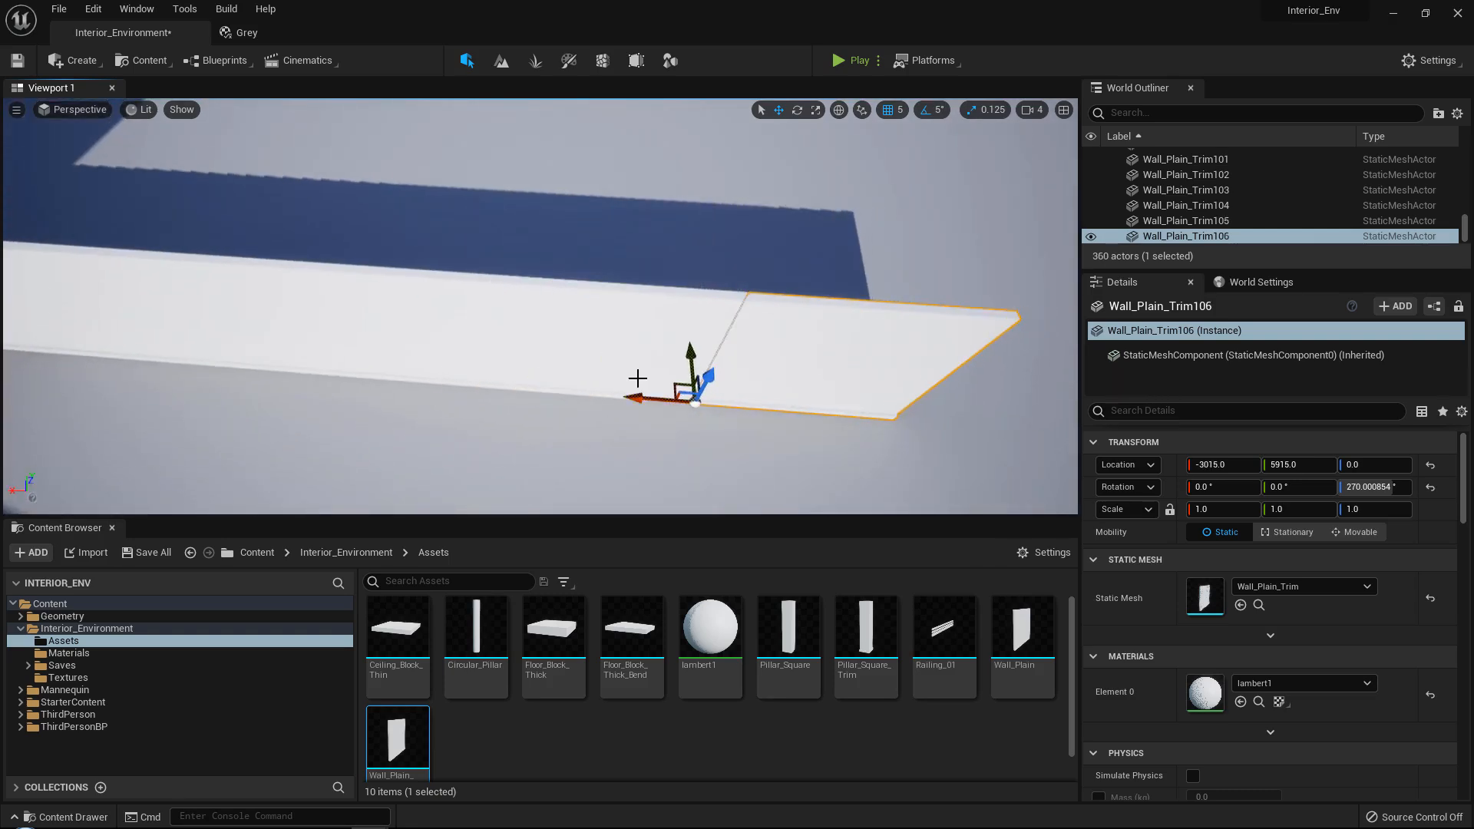
pyautogui.moveTo(721, 355); pyautogui.dragTo(721, 355, button='right')
# Extend the wall row at X -3435 with three more panel copies to meet the back wall, ending at Y 6045.
pyautogui.click(723, 301)
pyautogui.keyDown('alt'); pyautogui.moveTo(673, 335); pyautogui.dragTo(476, 383); pyautogui.keyUp('alt')
pyautogui.moveTo(479, 384); pyautogui.dragTo(479, 384, button='right')
pyautogui.keyDown('alt'); pyautogui.moveTo(645, 356); pyautogui.dragTo(257, 405); pyautogui.keyUp('alt')
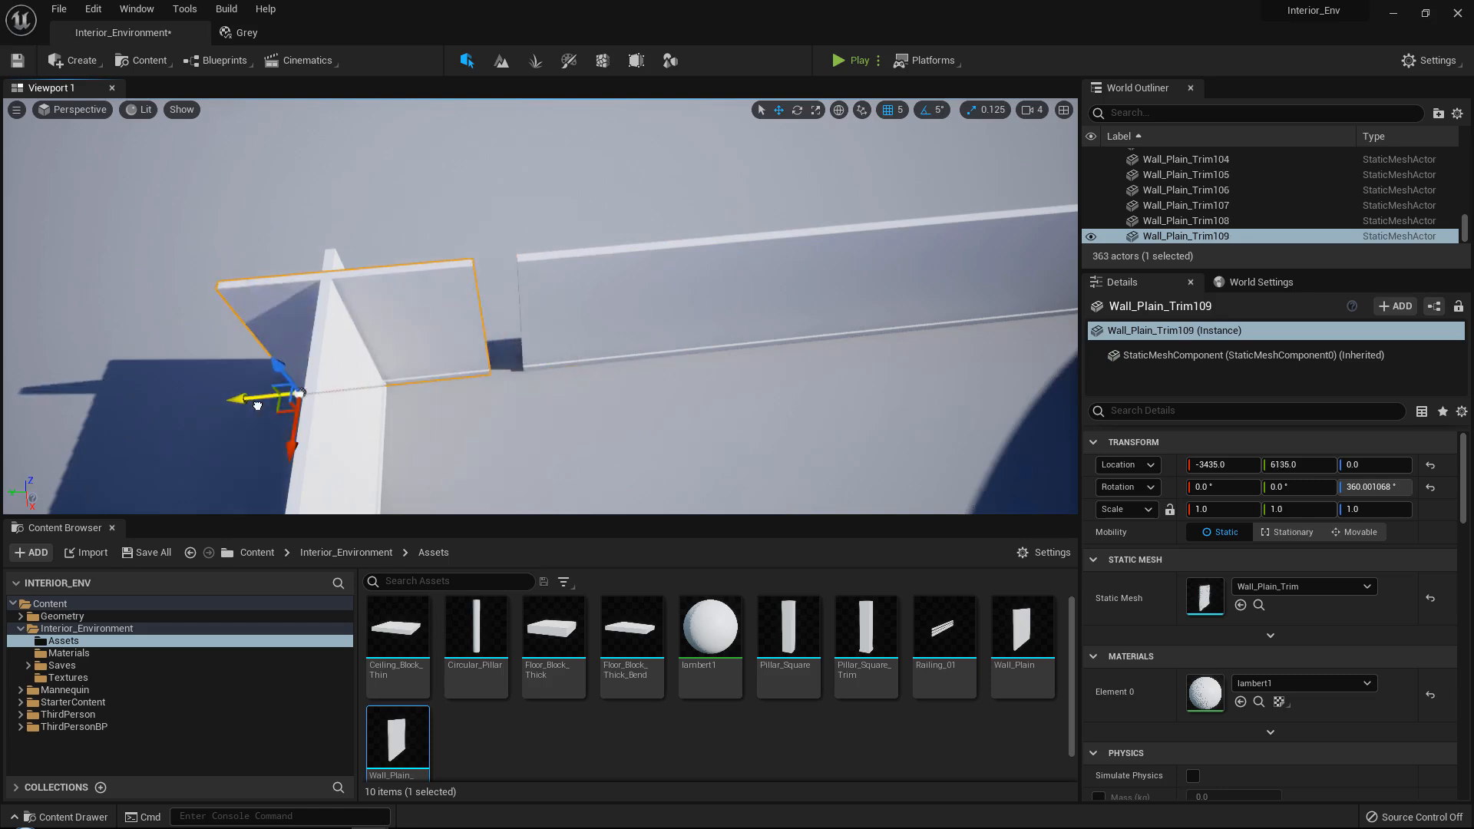
pyautogui.click(573, 398)
pyautogui.moveTo(573, 399); pyautogui.dragTo(573, 399, button='right')
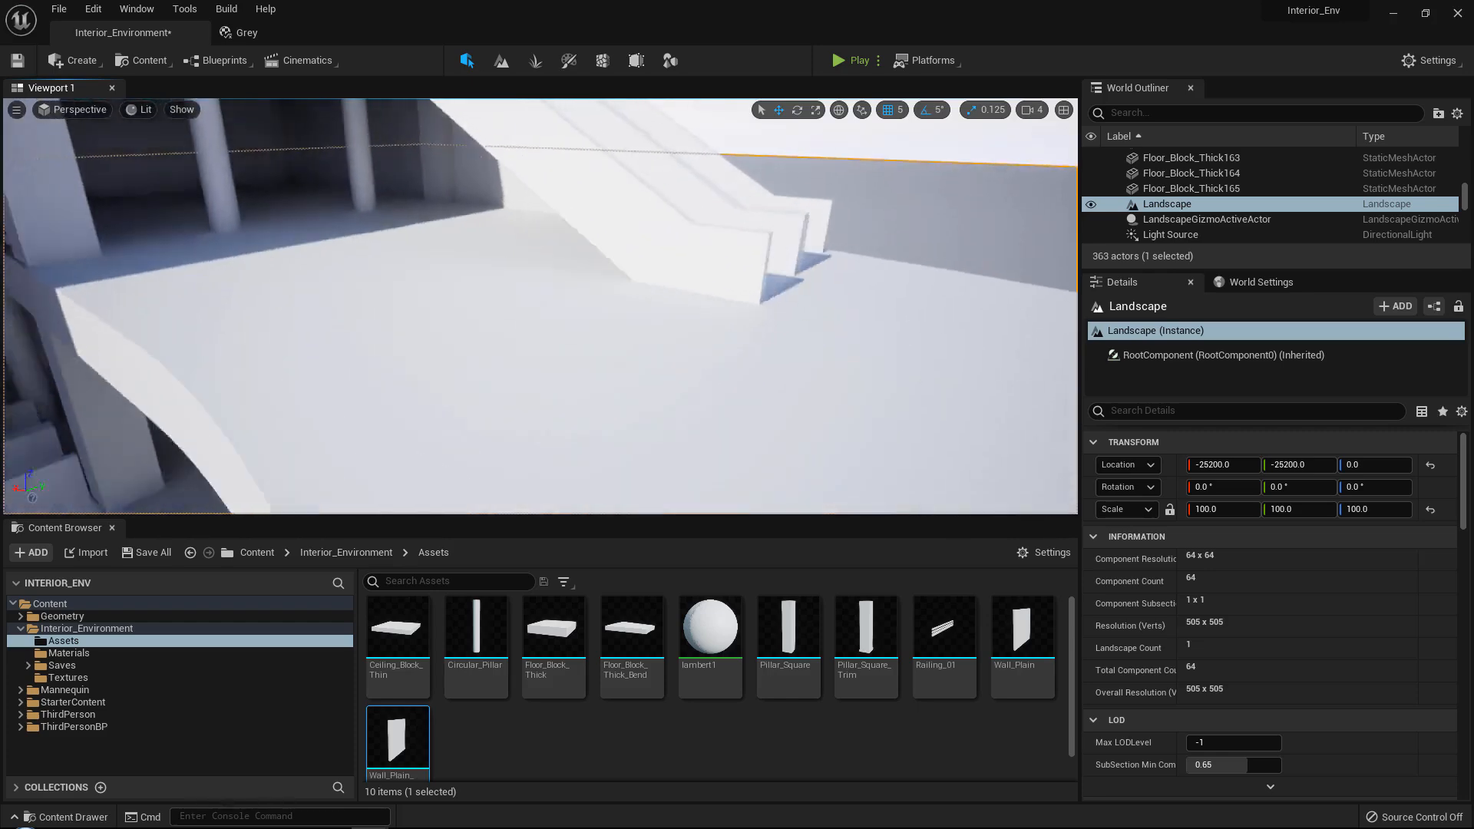
# Switch to Maya, hide the Circular_Pillar layer and show the Floor_Block_Thick layer to examine the floor block.
pyautogui.moveTo(461, 246); pyautogui.dragTo(466, 202, button='right')
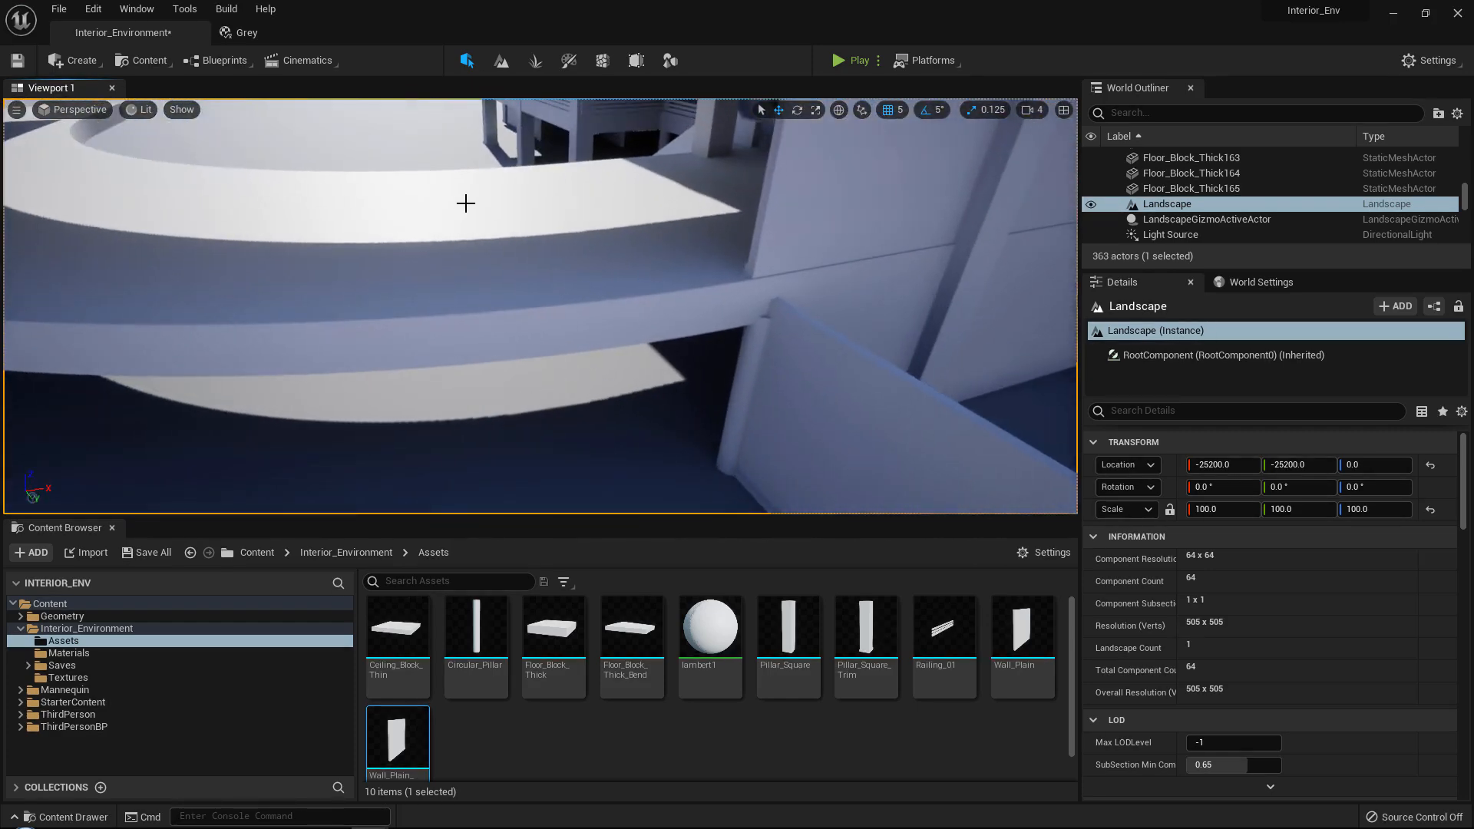
pyautogui.click(528, 246)
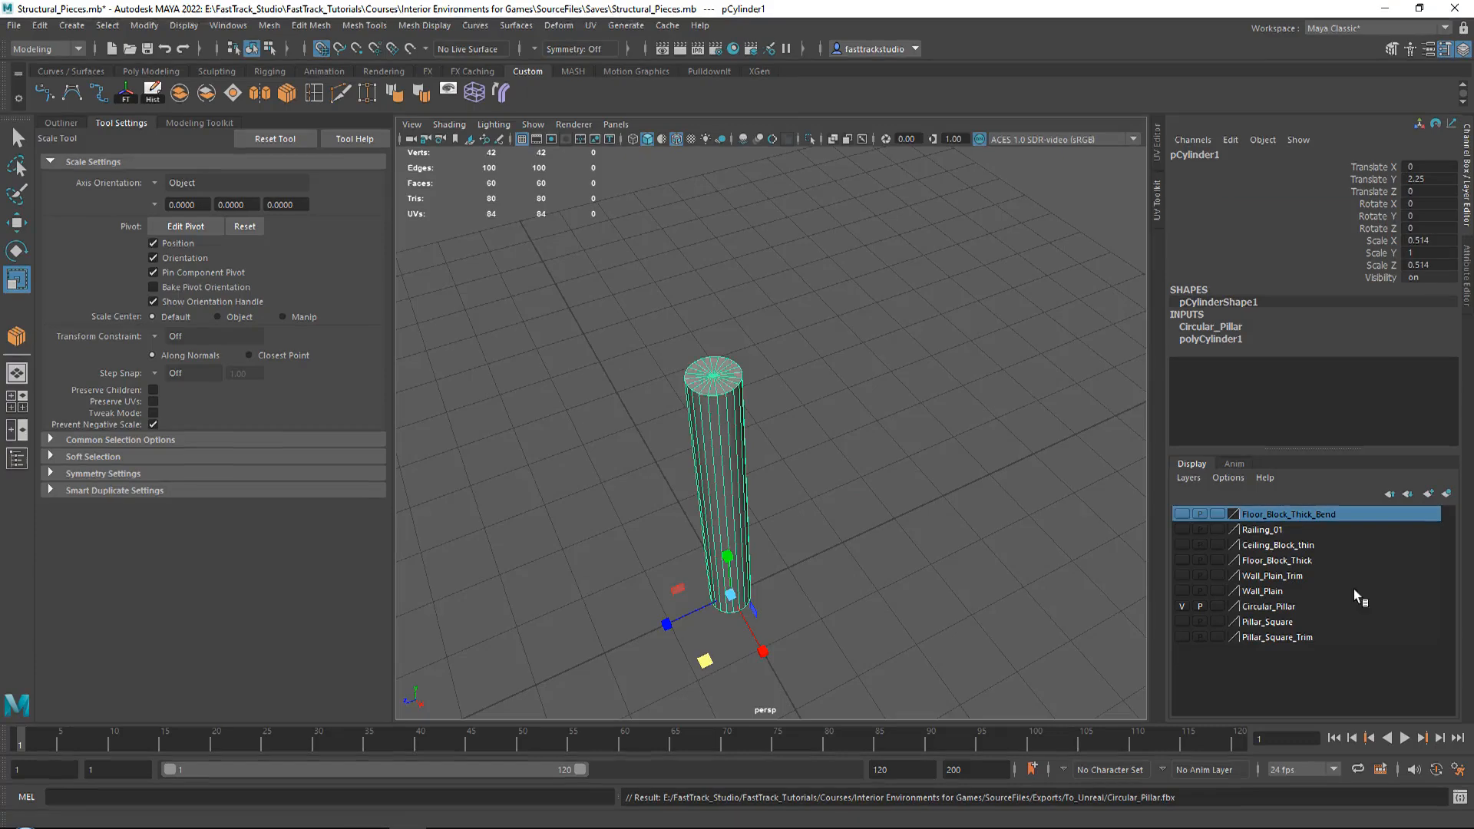
pyautogui.click(1182, 607)
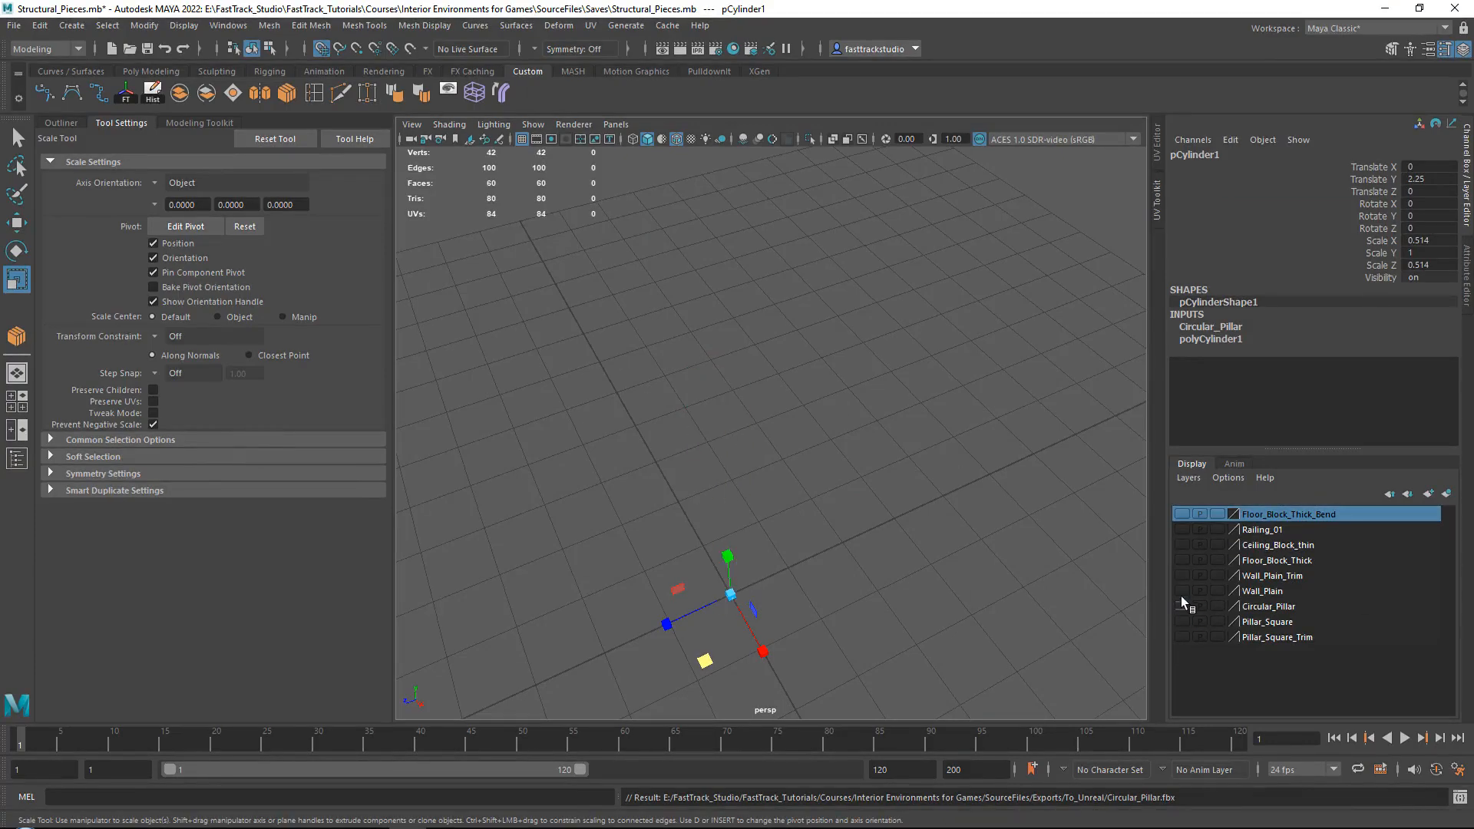
pyautogui.click(1180, 559)
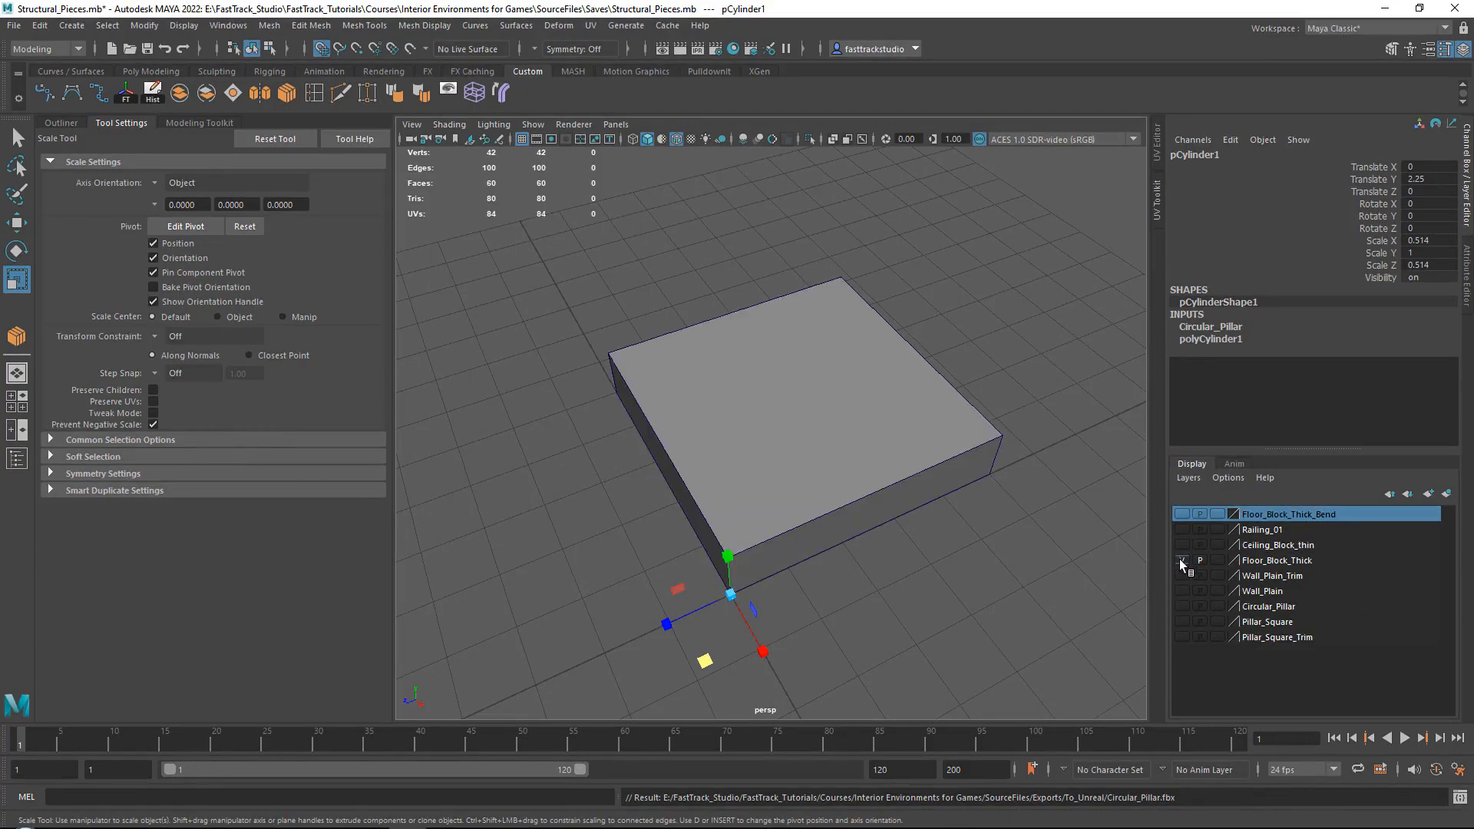
pyautogui.click(764, 457)
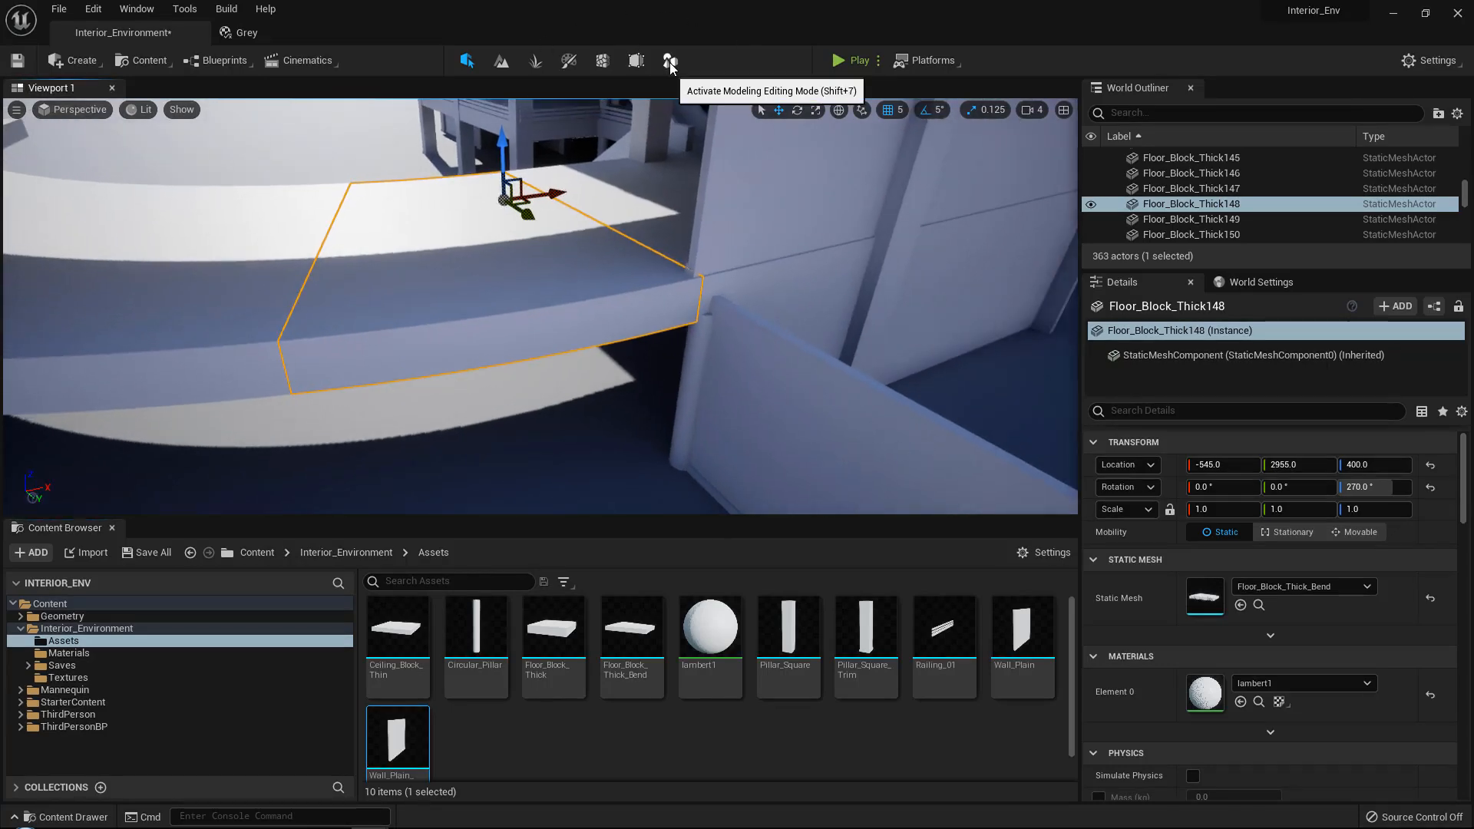
# Switch to Unreal Engine and create a box on the curved floor block with the modeling tools.
pyautogui.click(671, 62)
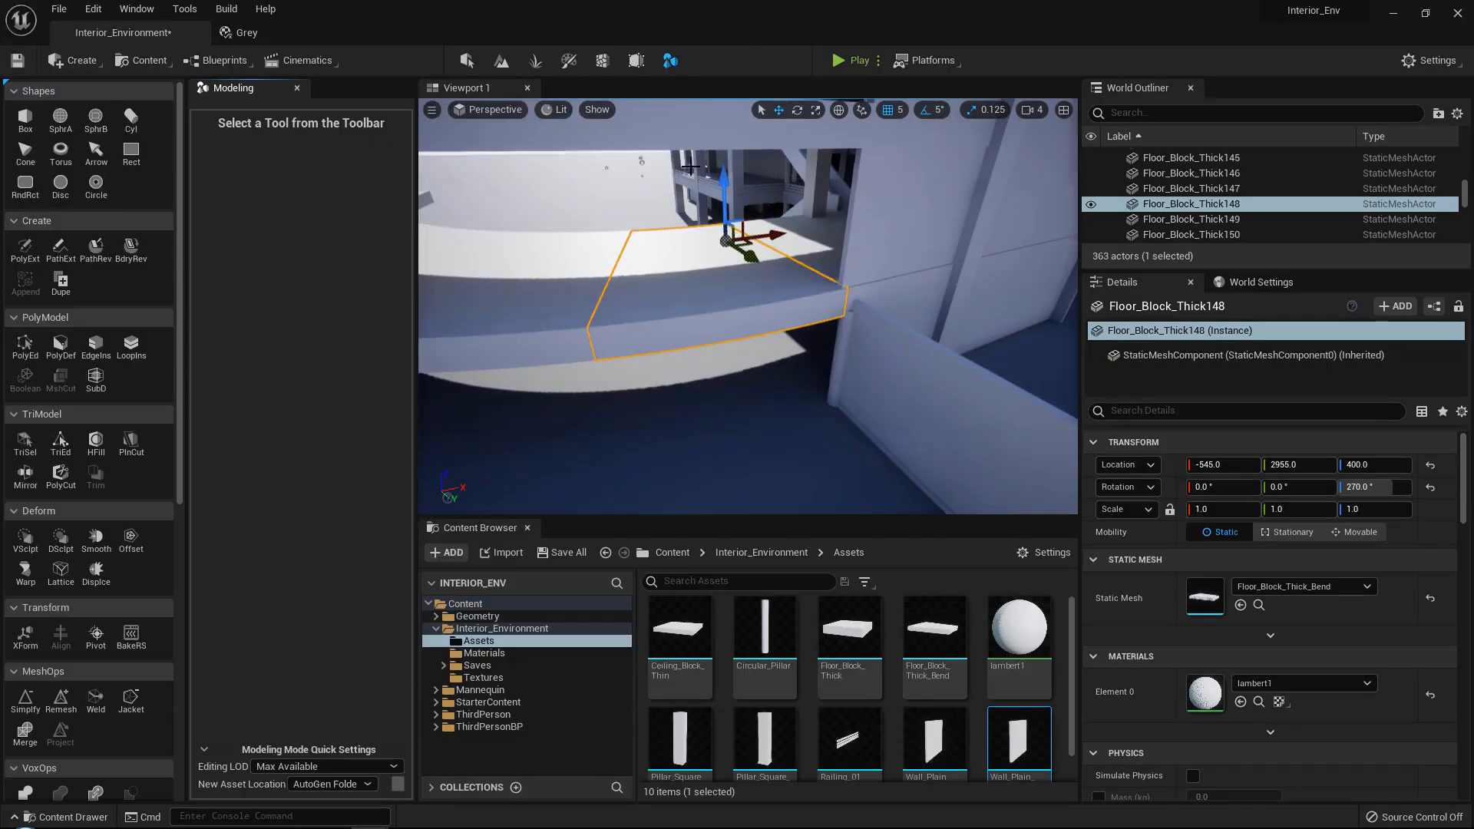
pyautogui.click(24, 125)
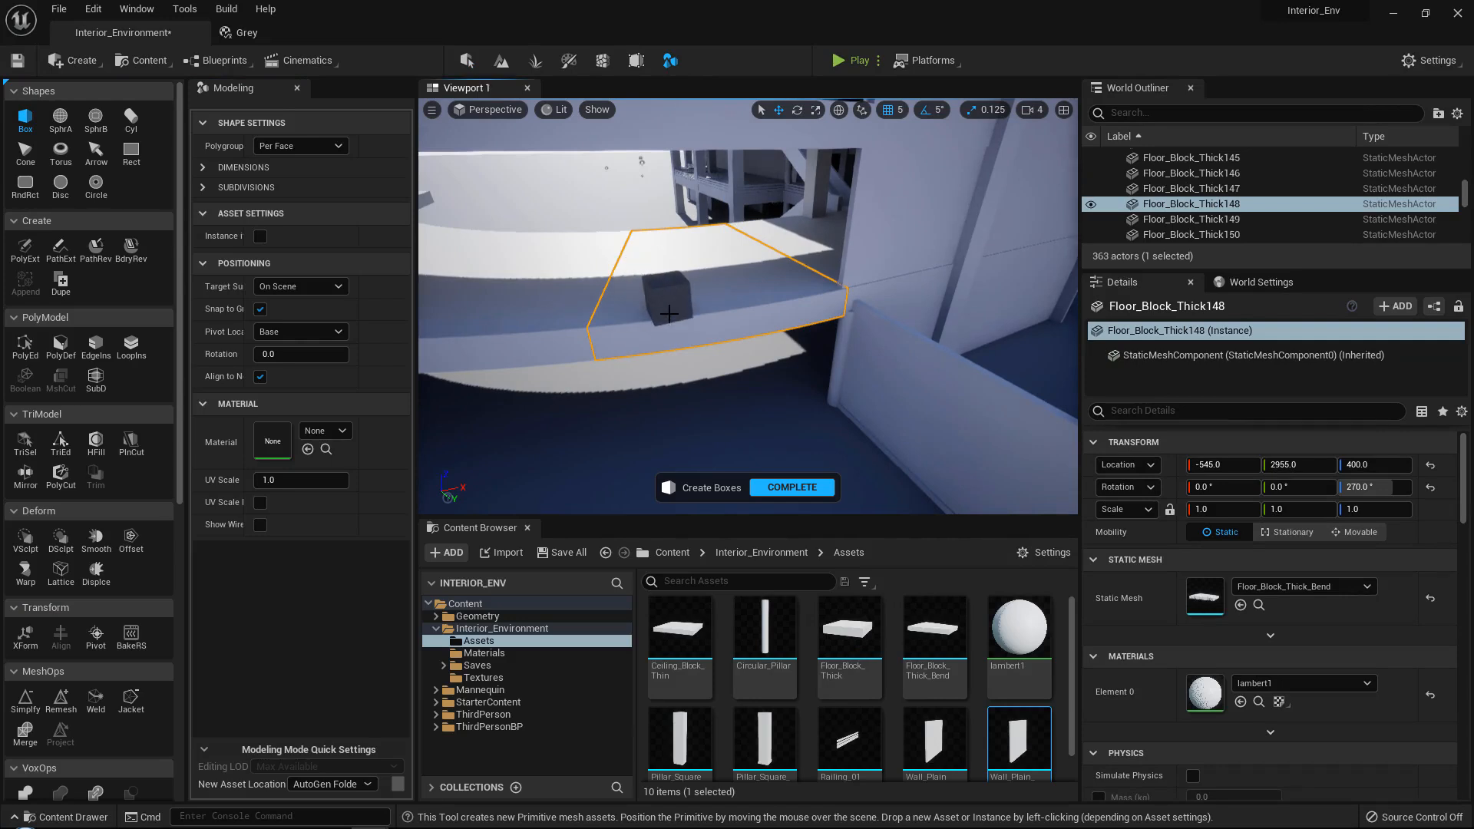
pyautogui.click(669, 315)
pyautogui.click(791, 488)
# Set the box's Z scale to 0.95 and lower it to Z 400, level with the floor block's underside.
pyautogui.press('f')
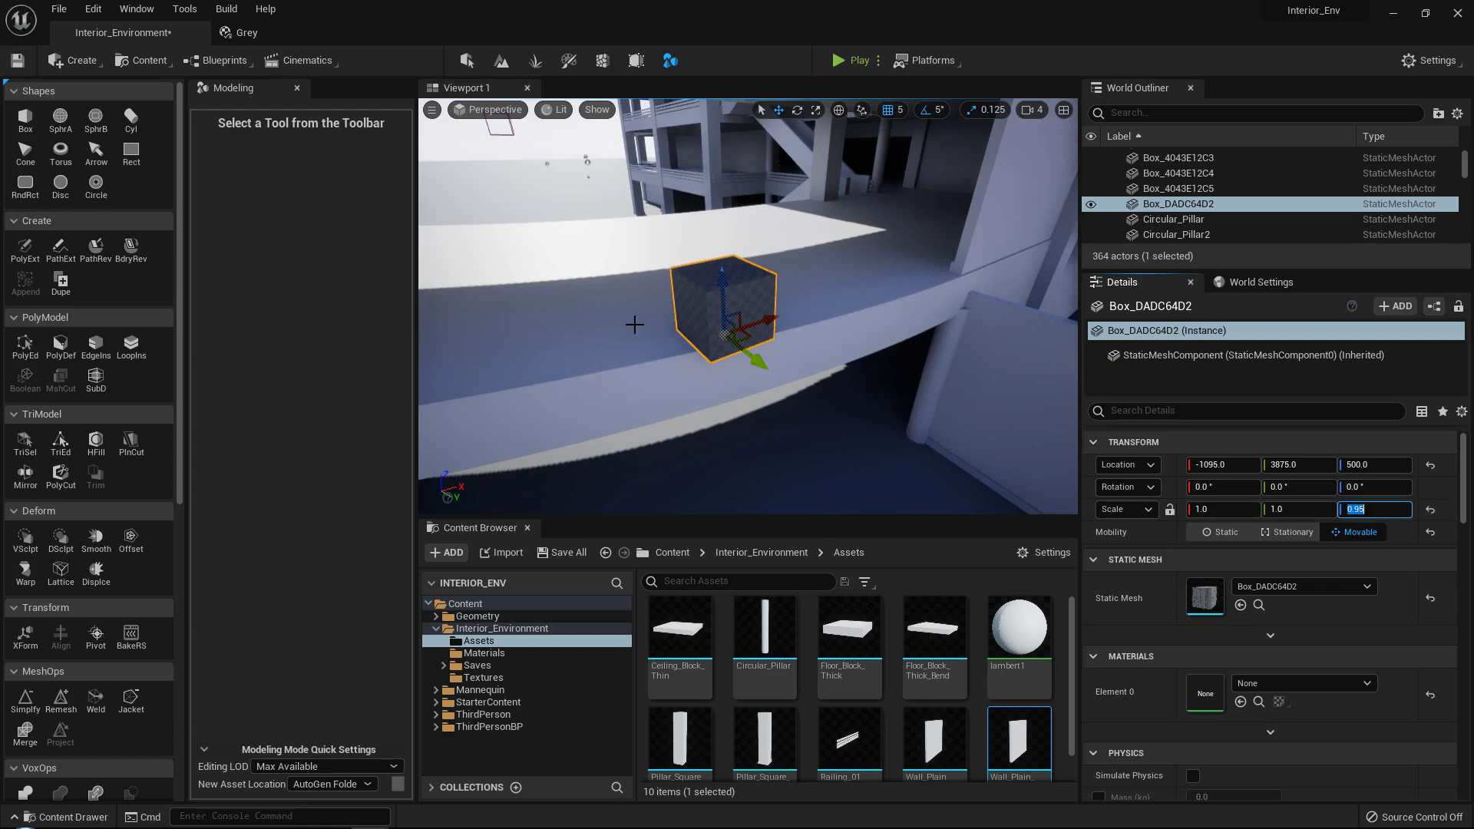
pyautogui.moveTo(634, 325); pyautogui.dragTo(641, 317, button='right')
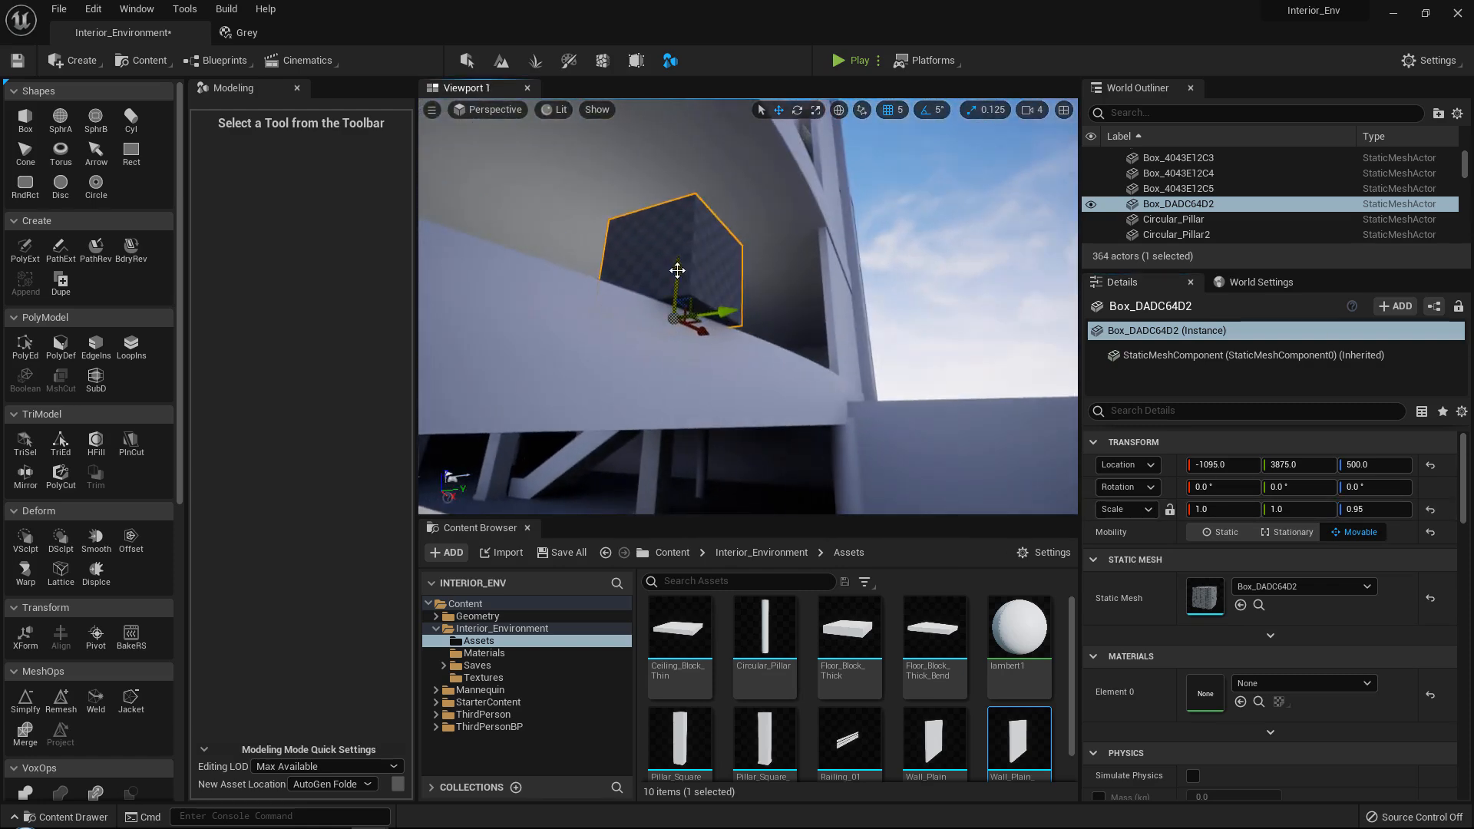
pyautogui.moveTo(677, 271); pyautogui.dragTo(659, 372)
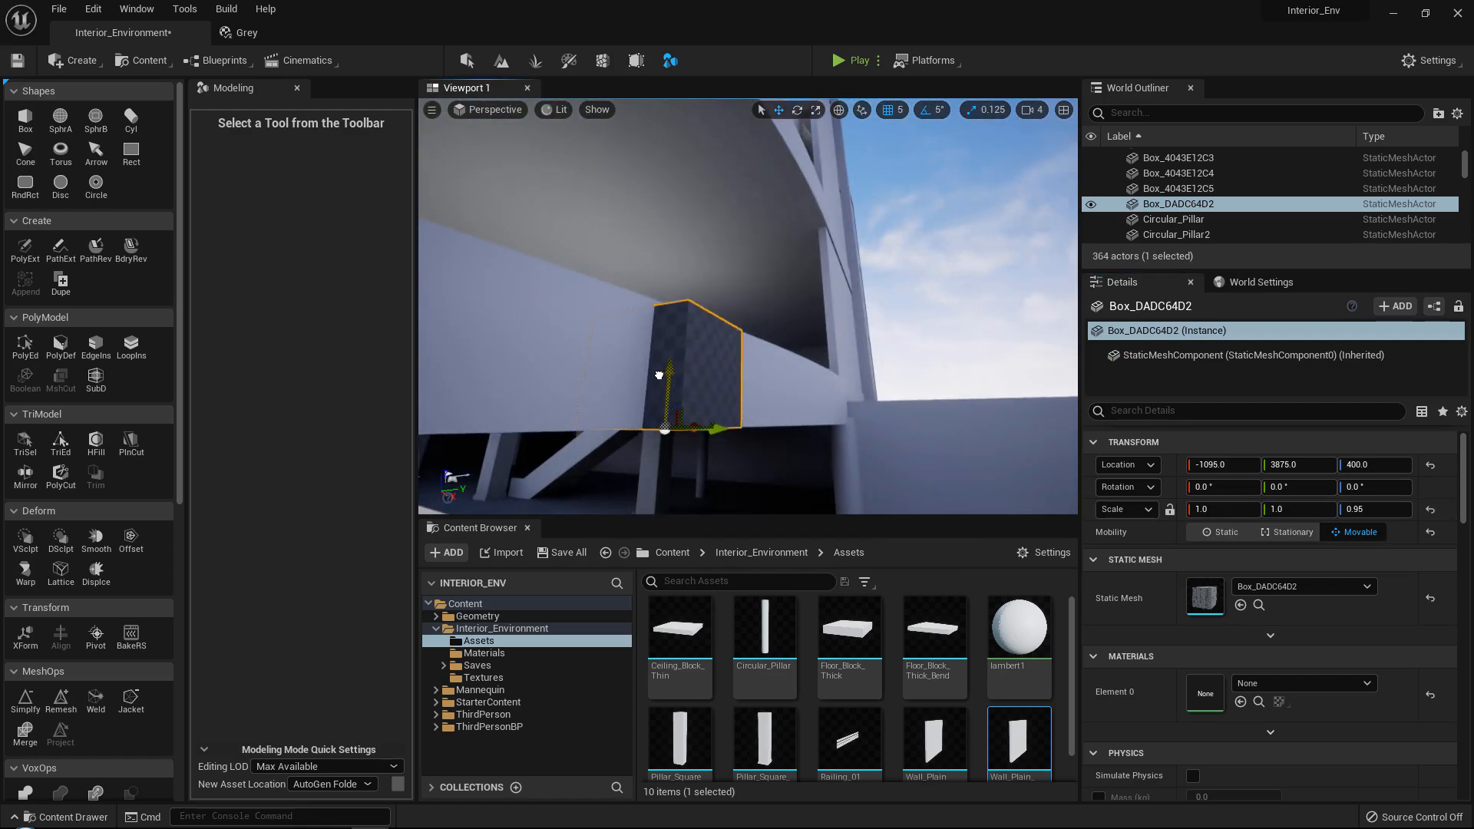
# Fine-tune the box's height without grid snapping to about Z 400.3 and set its Z scale to 0.99.
pyautogui.moveTo(659, 375); pyautogui.dragTo(704, 360, button='right')
pyautogui.click(894, 113)
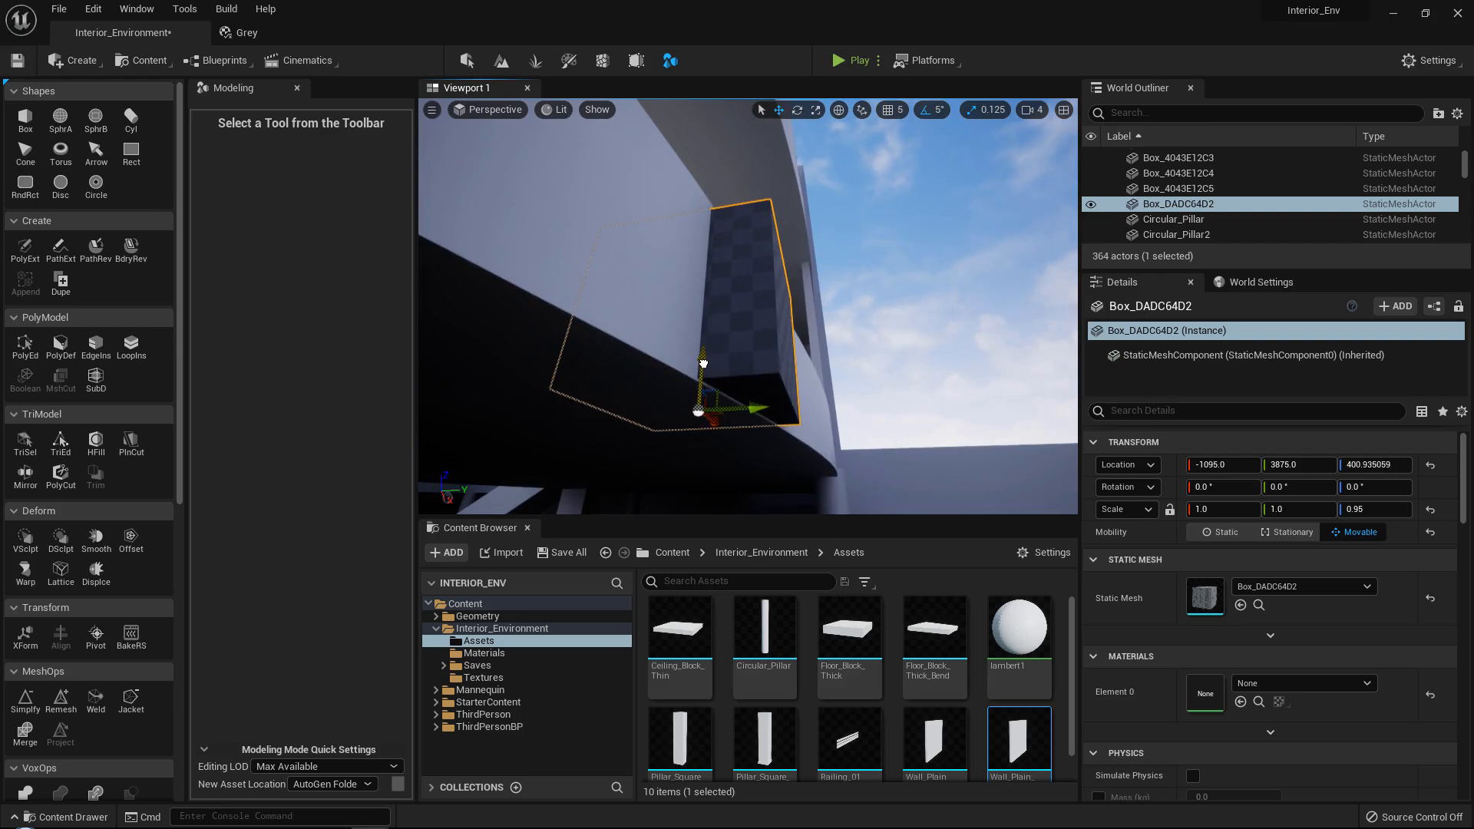
pyautogui.moveTo(704, 353); pyautogui.dragTo(704, 358, button='right')
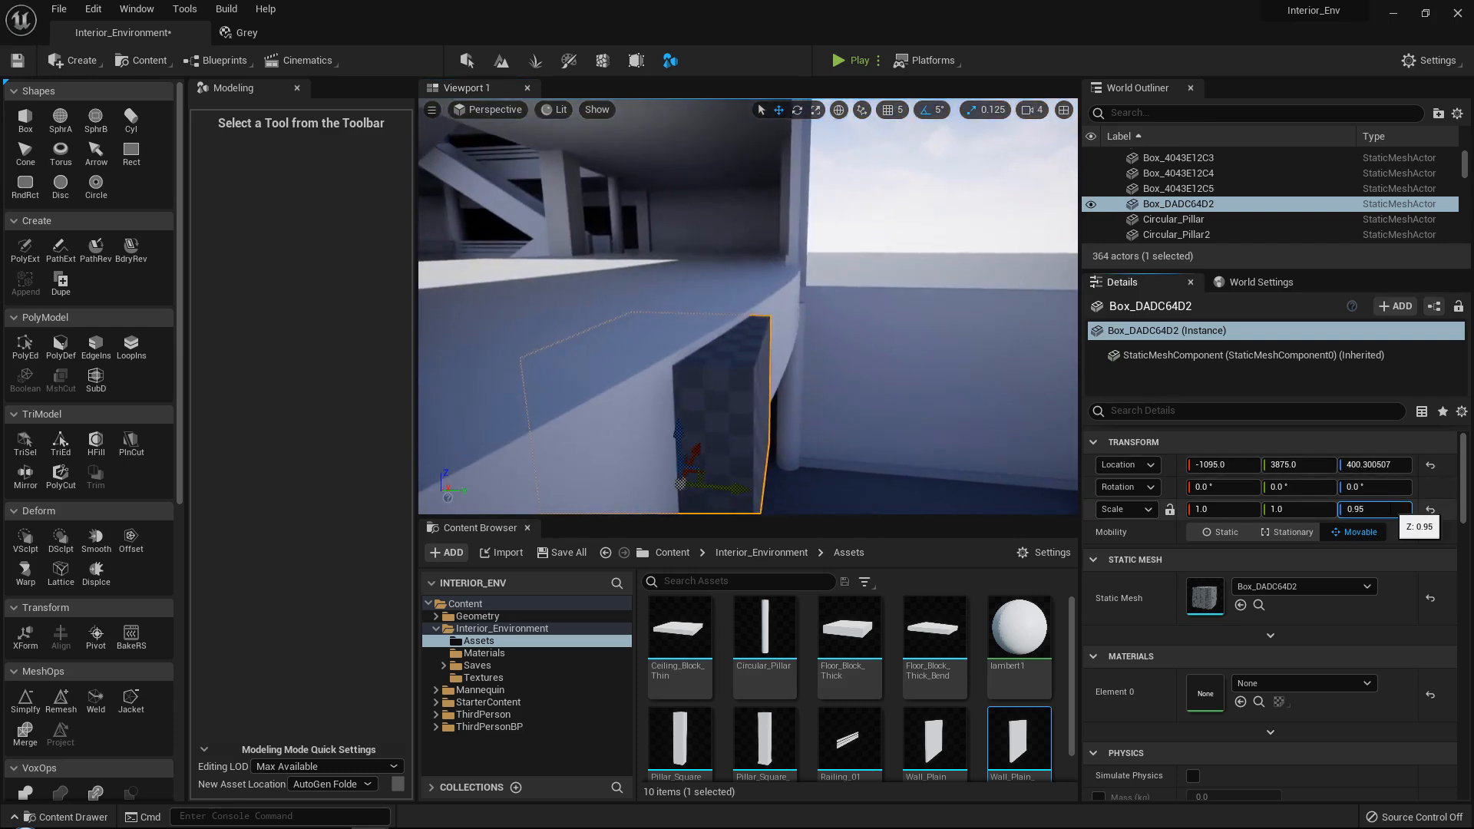
pyautogui.moveTo(871, 359); pyautogui.dragTo(897, 137, button='right')
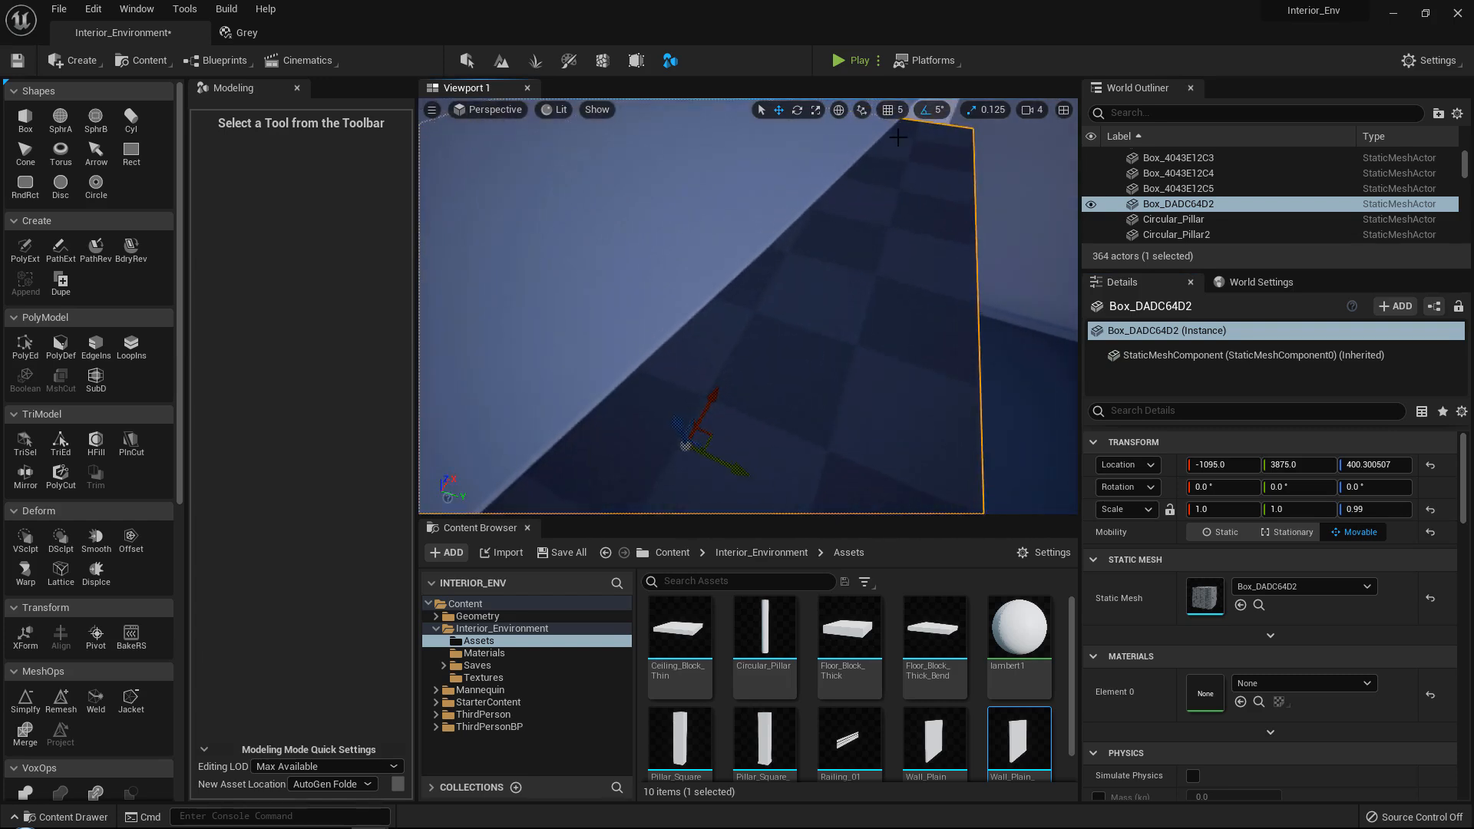
# Move the box along the curved floor's edge to the wall corner, at about X -546, Y 4001.
pyautogui.moveTo(849, 247); pyautogui.dragTo(636, 311, button='right')
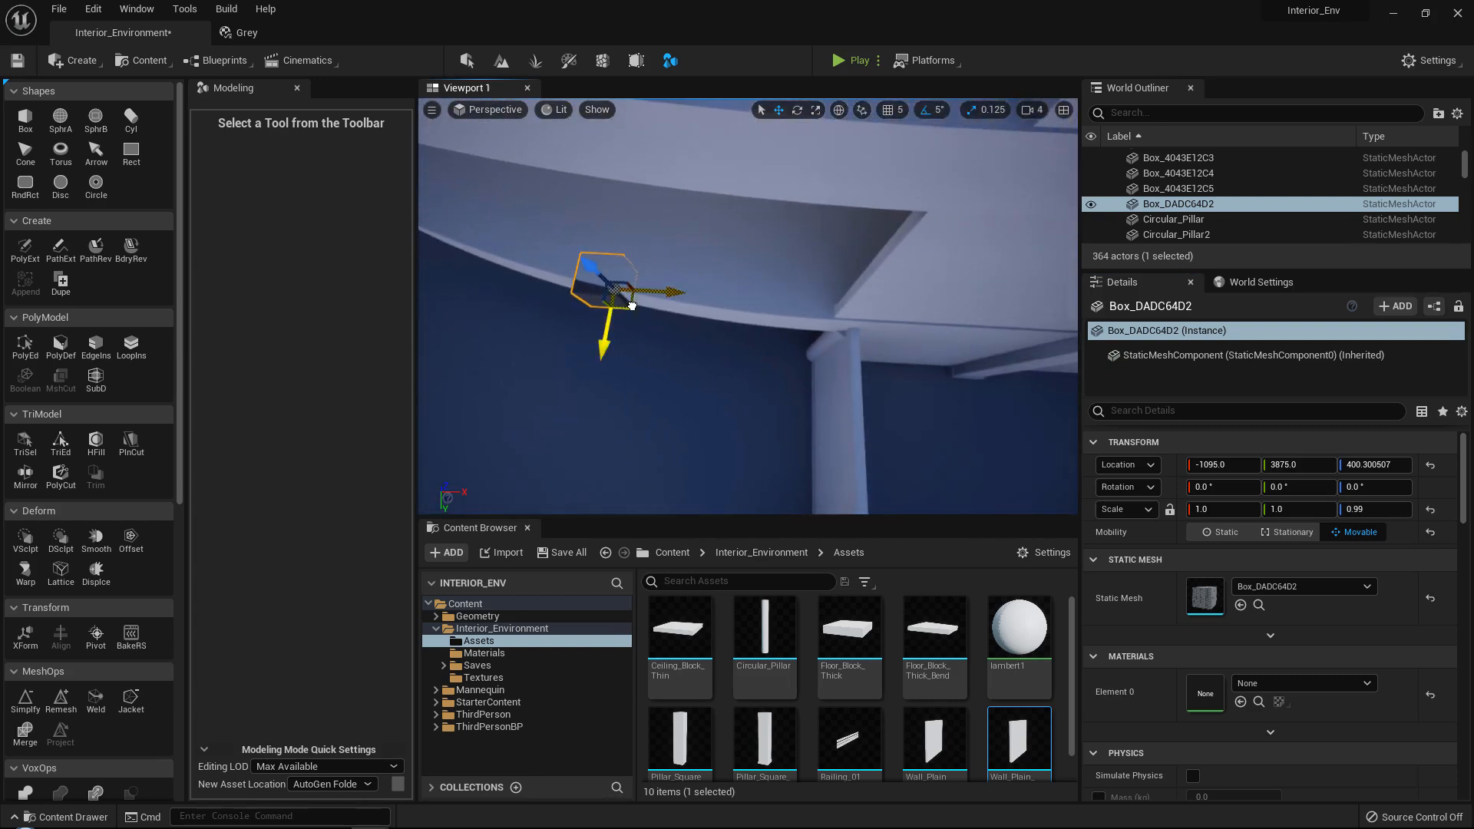
pyautogui.moveTo(632, 306); pyautogui.dragTo(839, 374)
pyautogui.moveTo(848, 371); pyautogui.dragTo(711, 369, button='right')
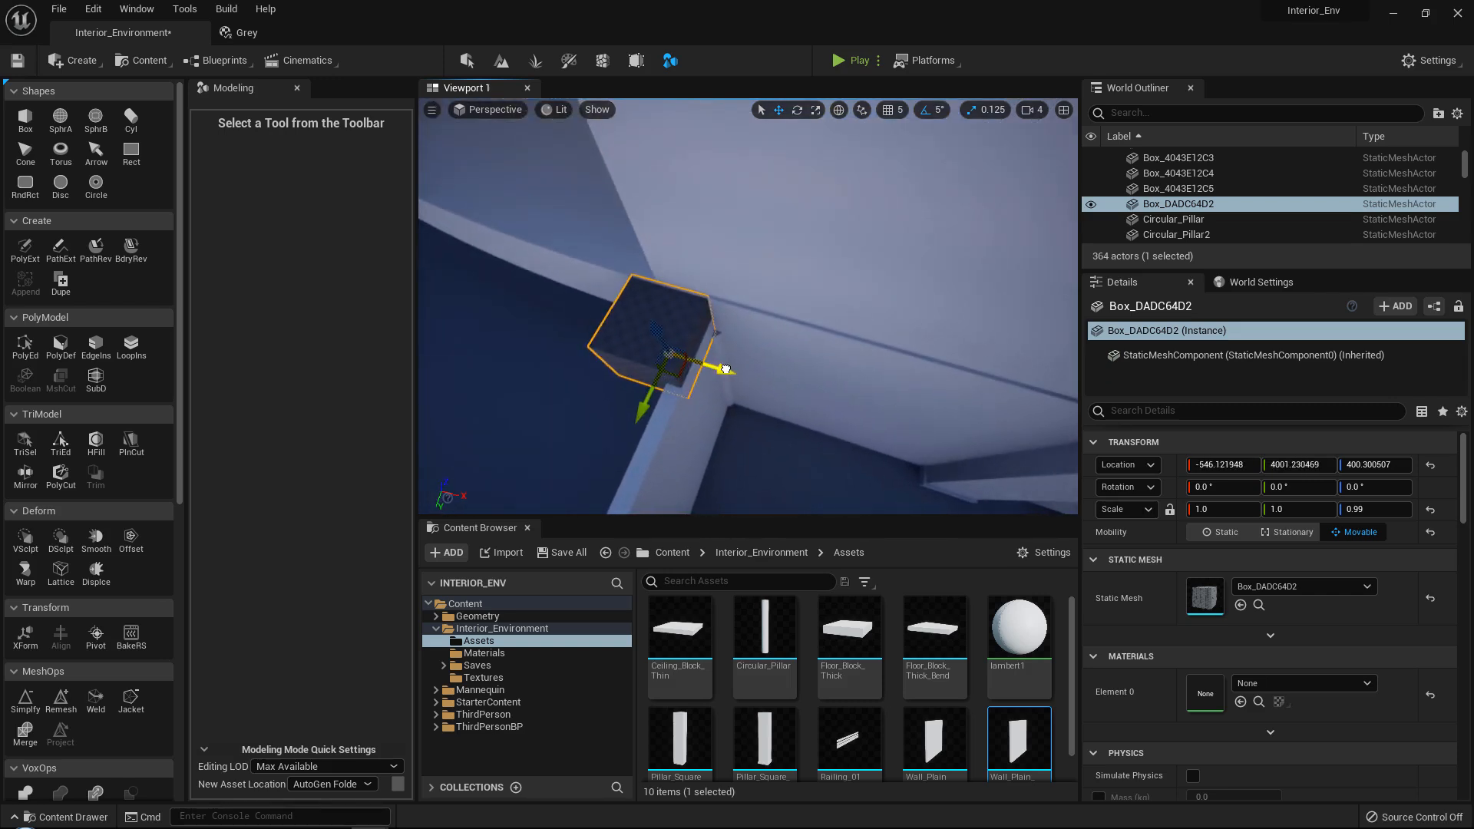
pyautogui.click(891, 109)
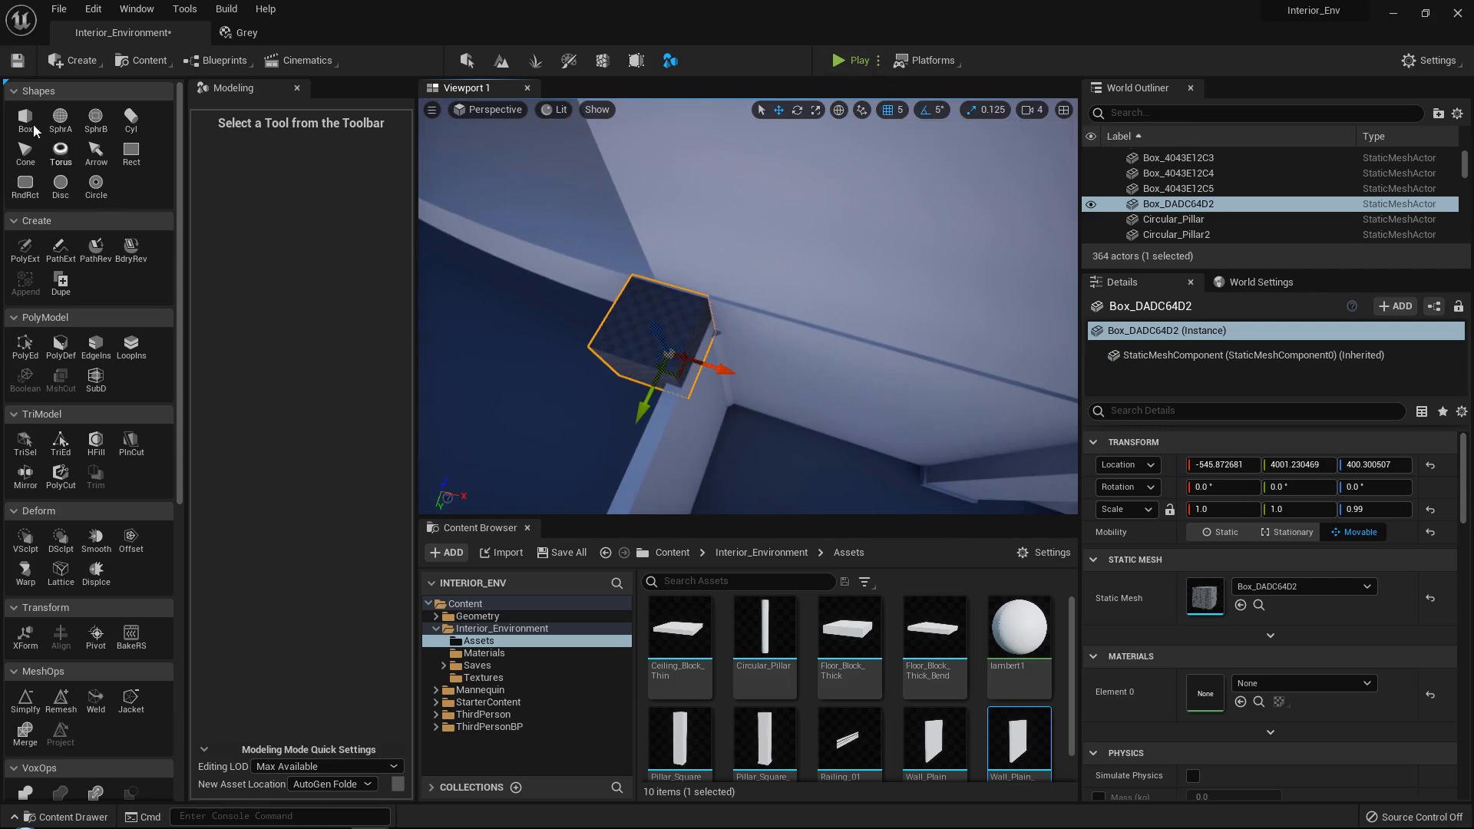
# Start a PolyGroup edit on the box and pull two side faces out to stretch it into a slab over the walled gap.
pyautogui.click(28, 355)
pyautogui.click(641, 376)
pyautogui.moveTo(816, 315); pyautogui.dragTo(543, 329, button='right')
pyautogui.moveTo(946, 370); pyautogui.dragTo(448, 366)
pyautogui.moveTo(448, 365); pyautogui.dragTo(537, 350, button='right')
pyautogui.keyDown('alt'); pyautogui.moveTo(637, 304); pyautogui.dragTo(483, 307); pyautogui.keyUp('alt')
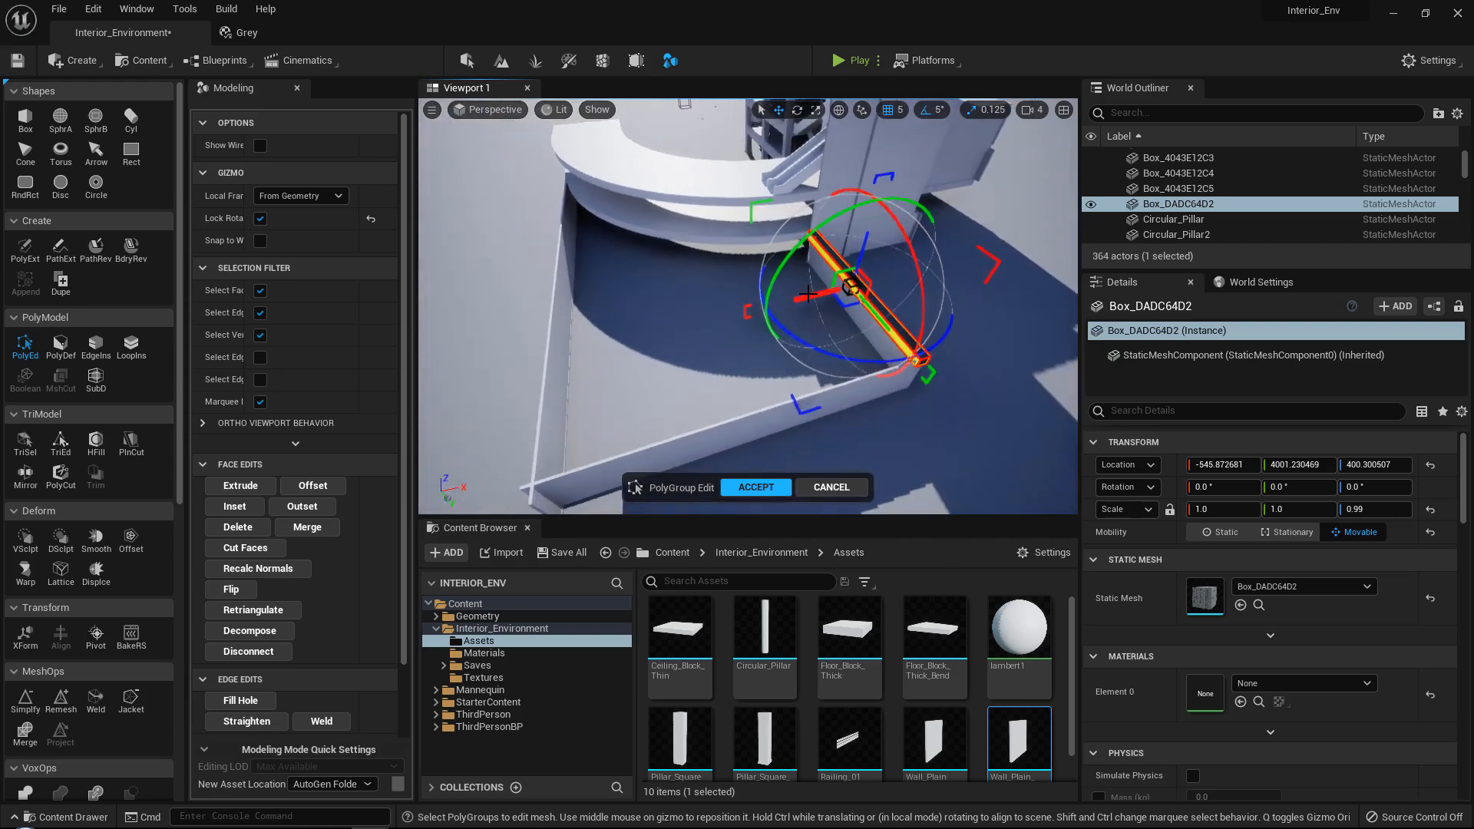
pyautogui.moveTo(785, 304); pyautogui.dragTo(435, 369)
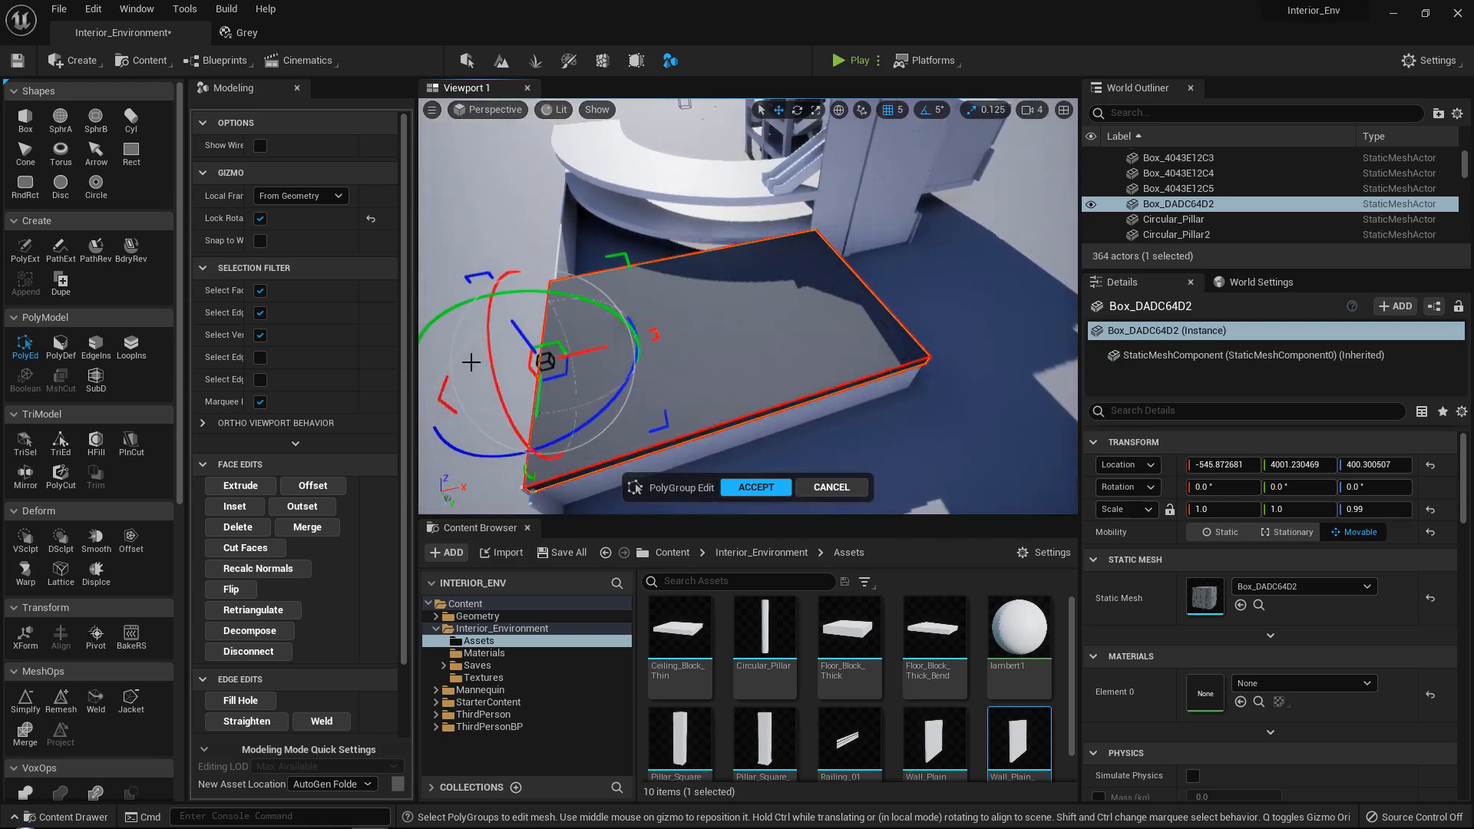
# Move the slab's outer corner vertices along the low wall to the far end of the curved floor, and accept the edit.
pyautogui.moveTo(691, 353); pyautogui.dragTo(906, 357, button='right')
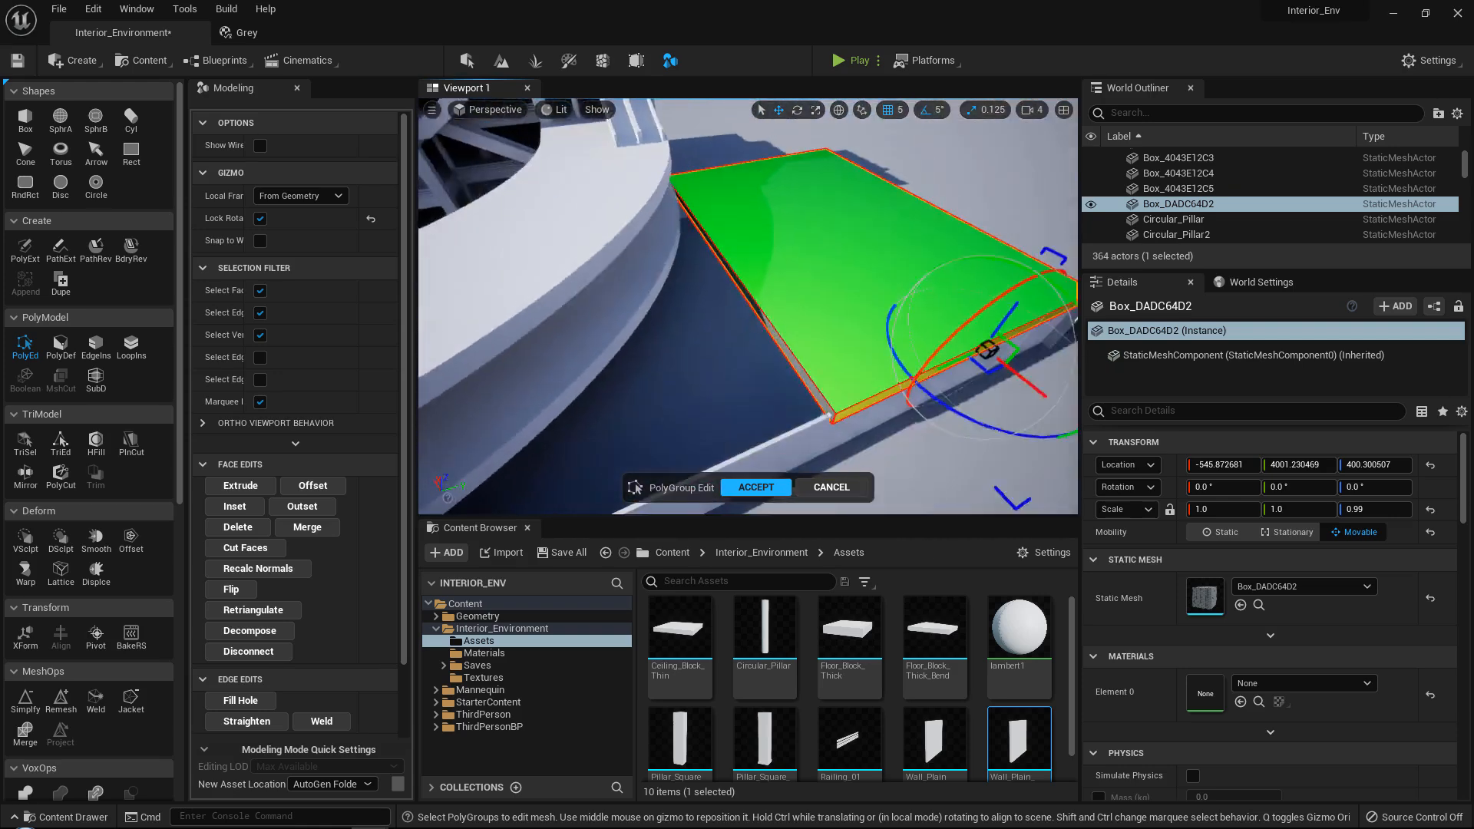
pyautogui.moveTo(790, 353); pyautogui.dragTo(880, 300, button='right')
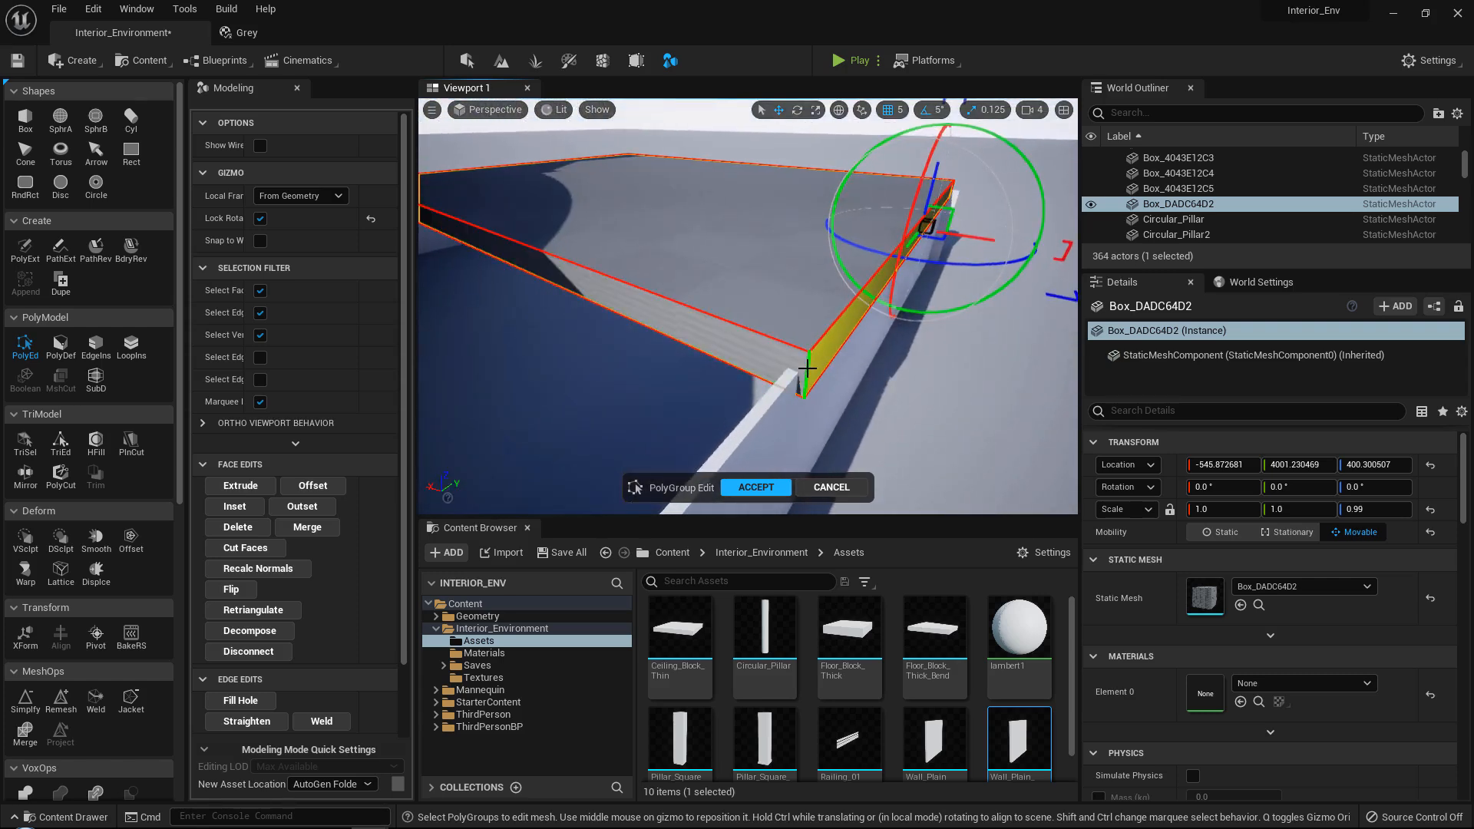
pyautogui.moveTo(806, 369); pyautogui.dragTo(956, 295, button='right')
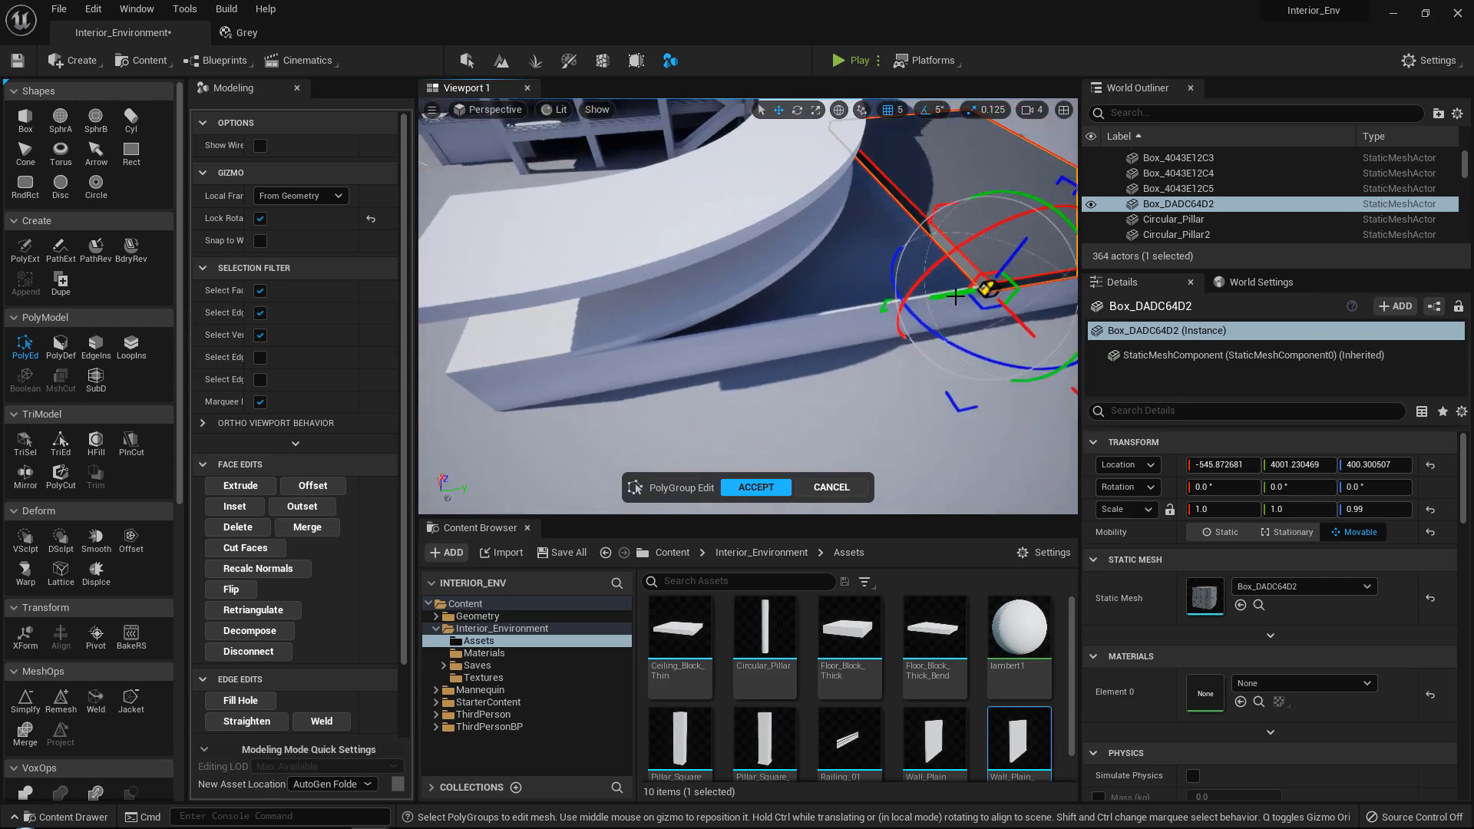
pyautogui.moveTo(956, 296); pyautogui.dragTo(513, 334)
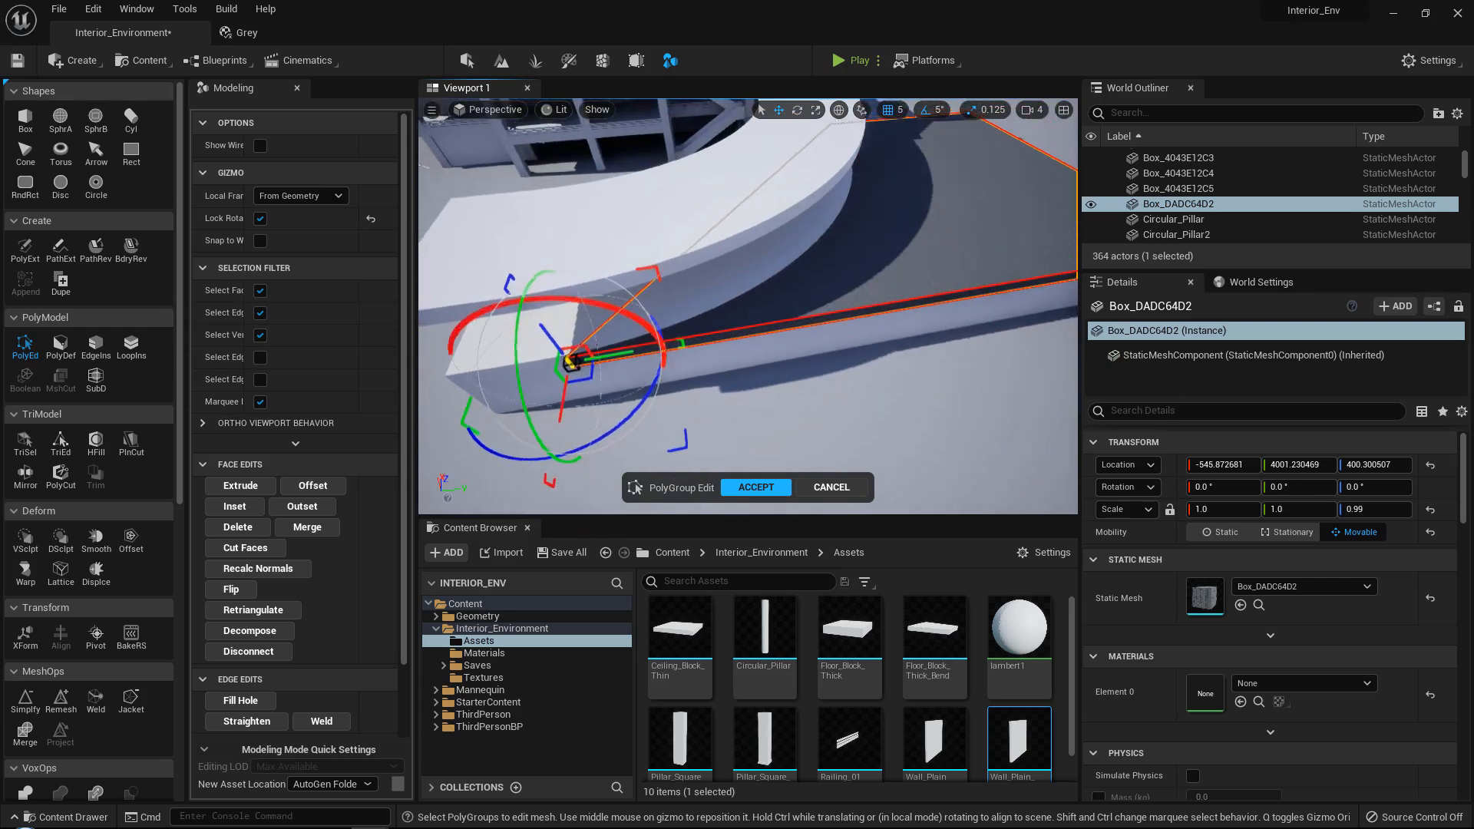
pyautogui.moveTo(513, 334); pyautogui.dragTo(589, 299, button='right')
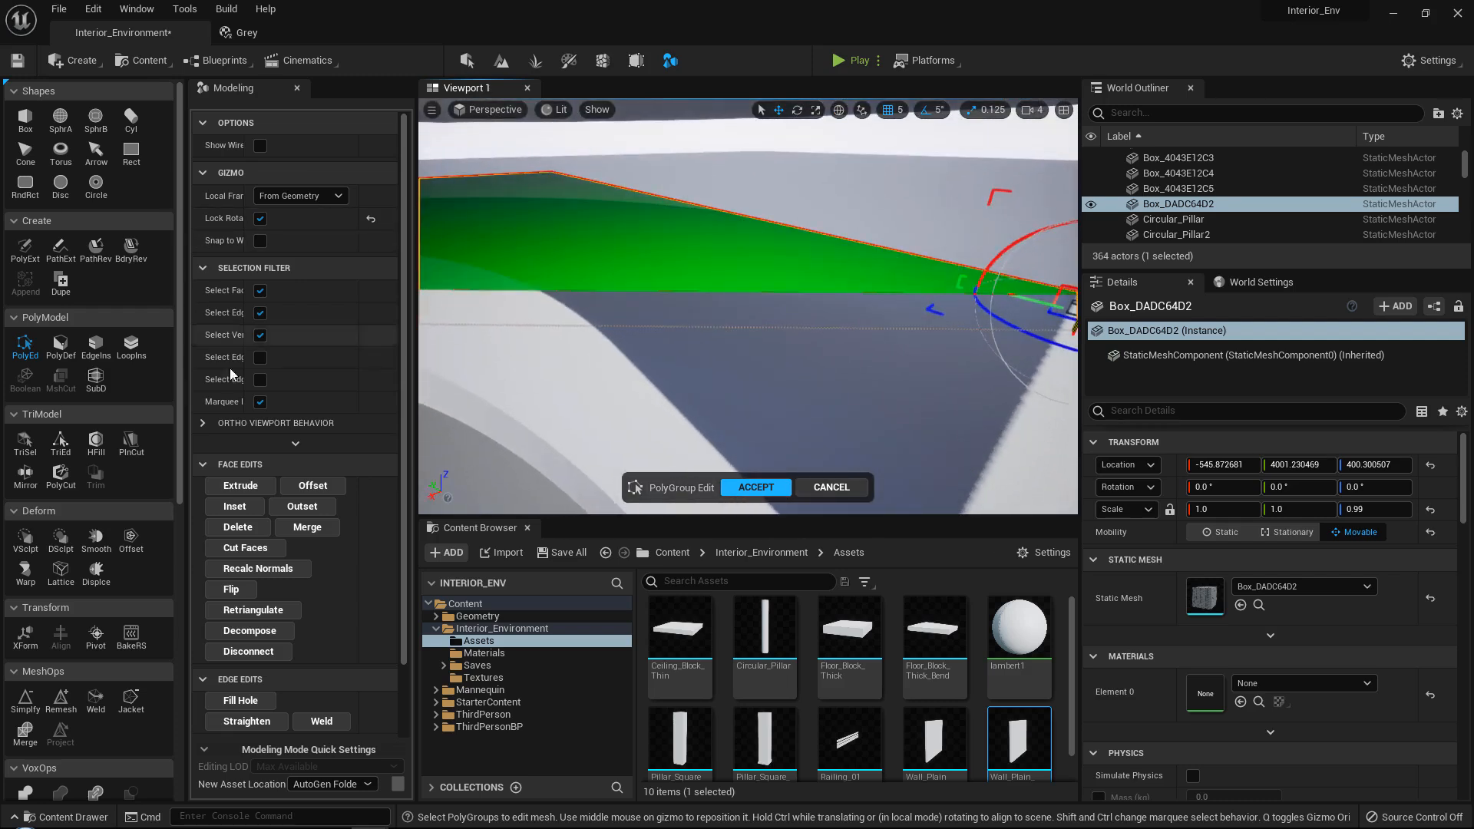
pyautogui.click(756, 487)
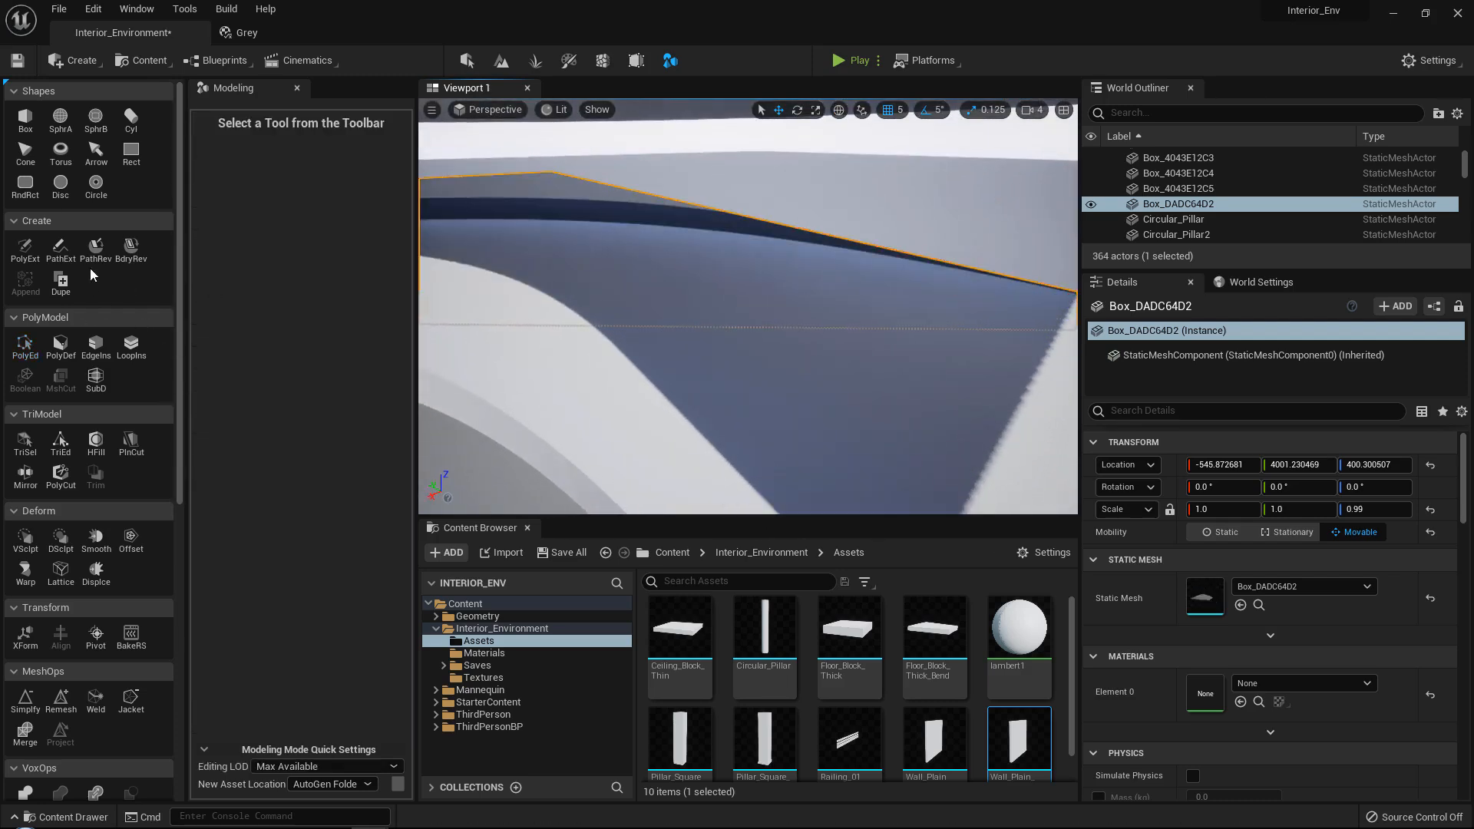
# Insert several edge loops across the slab along its curved-floor side and accept them.
pyautogui.click(130, 343)
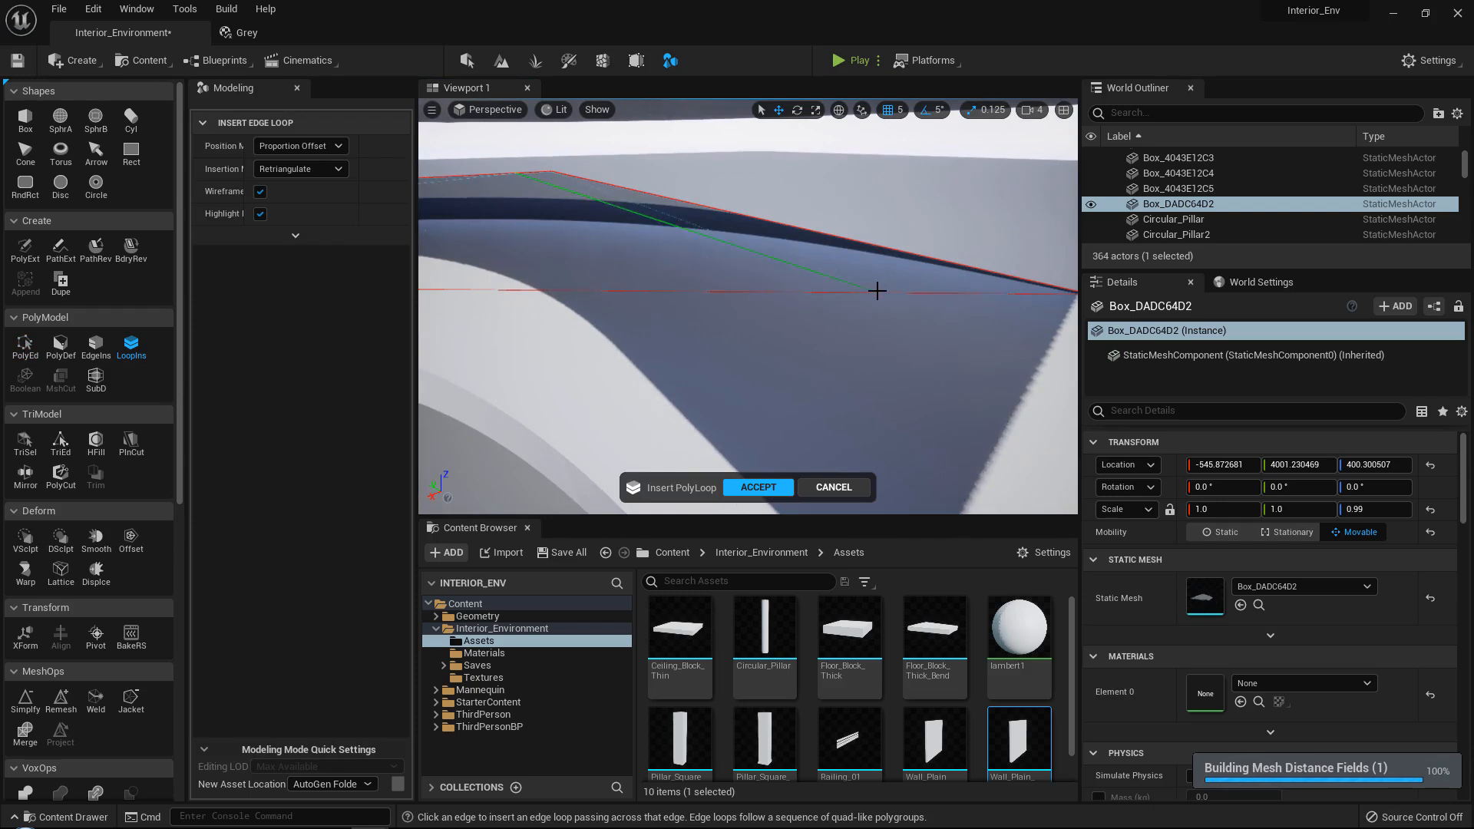
pyautogui.moveTo(627, 290); pyautogui.dragTo(625, 286, button='right')
pyautogui.moveTo(671, 347); pyautogui.dragTo(685, 334, button='right')
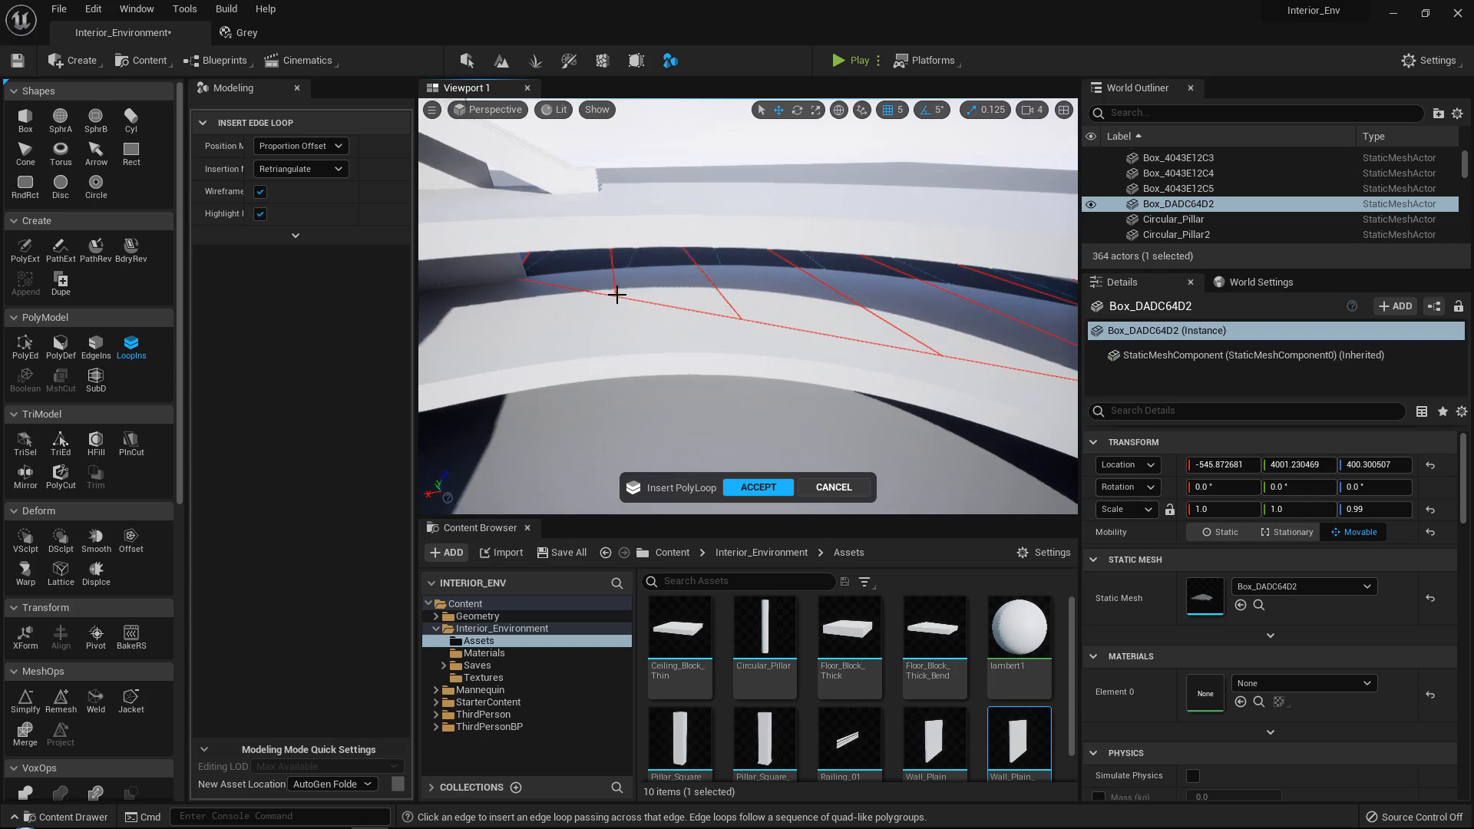
pyautogui.click(758, 487)
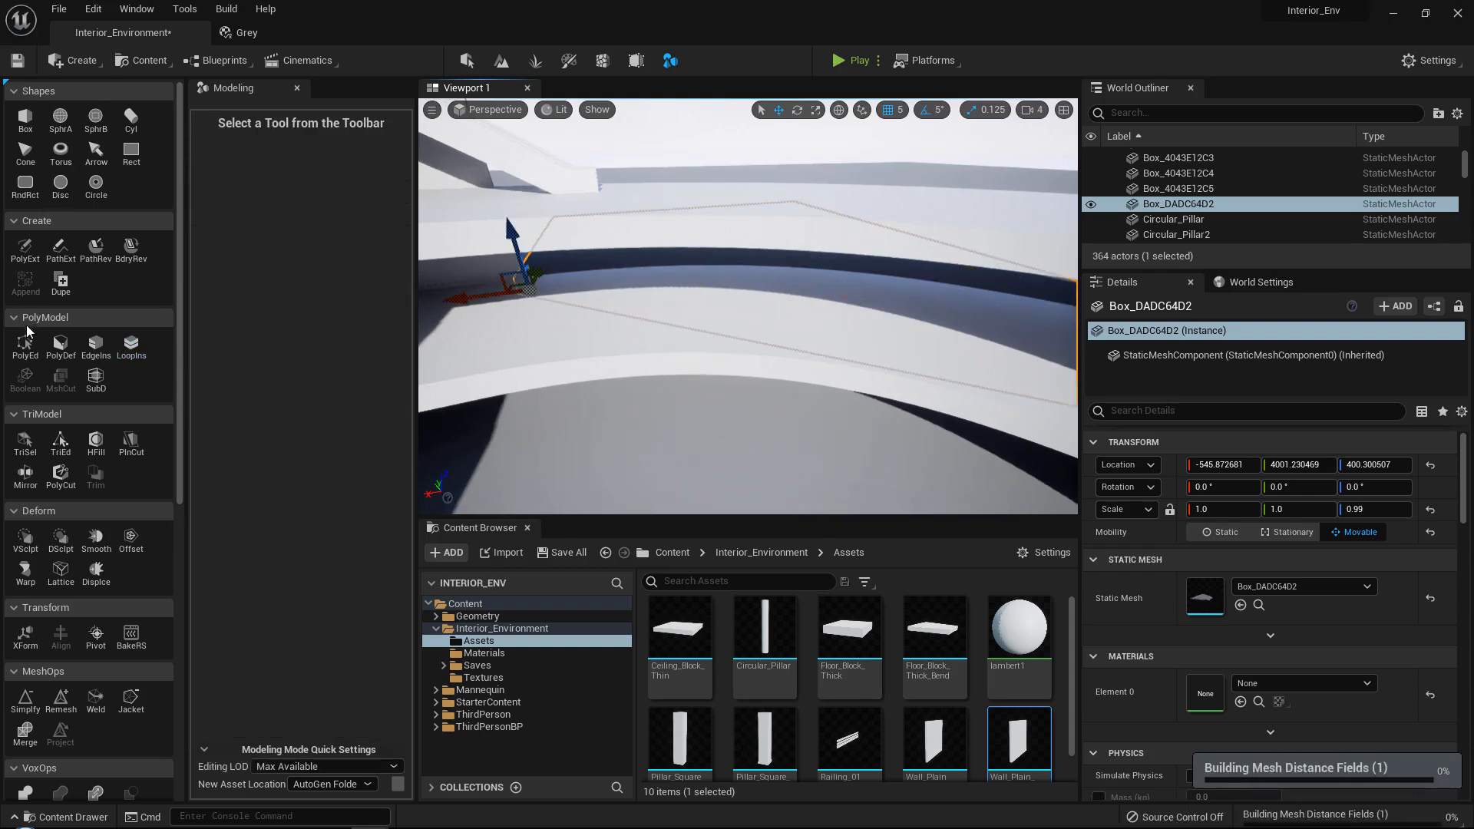
# Reopen the slab's PolyGroup edit and move the first edge-loop vertices, from the wall corner to mid-curve, under the curved floor's edge.
pyautogui.click(25, 357)
pyautogui.moveTo(661, 361); pyautogui.dragTo(616, 430, button='right')
pyautogui.moveTo(507, 345); pyautogui.dragTo(715, 284)
pyautogui.moveTo(720, 313); pyautogui.dragTo(731, 281, button='right')
pyautogui.moveTo(666, 277); pyautogui.dragTo(761, 277)
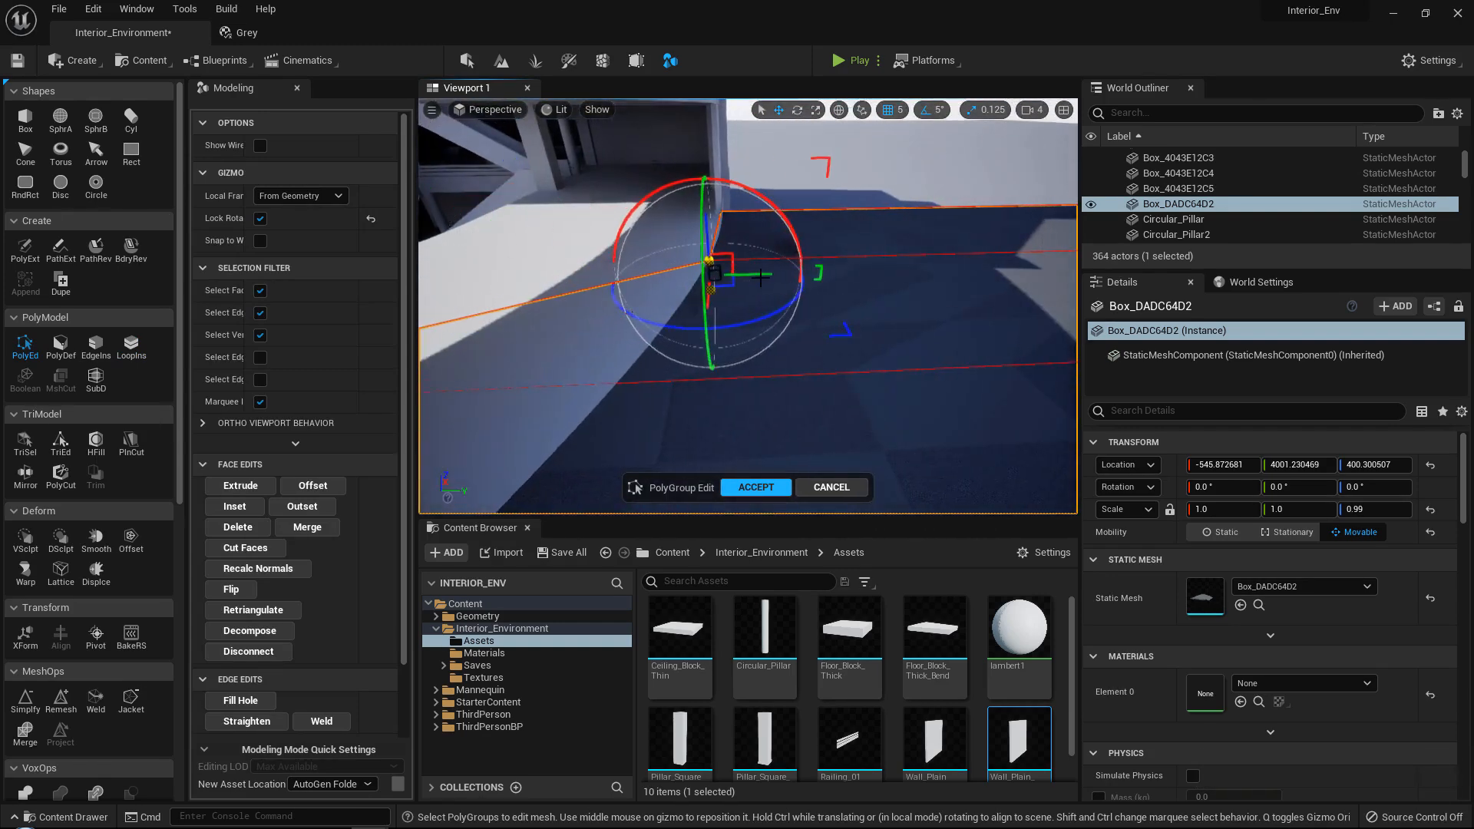
pyautogui.moveTo(752, 267); pyautogui.dragTo(733, 252, button='right')
pyautogui.moveTo(731, 211); pyautogui.dragTo(681, 310)
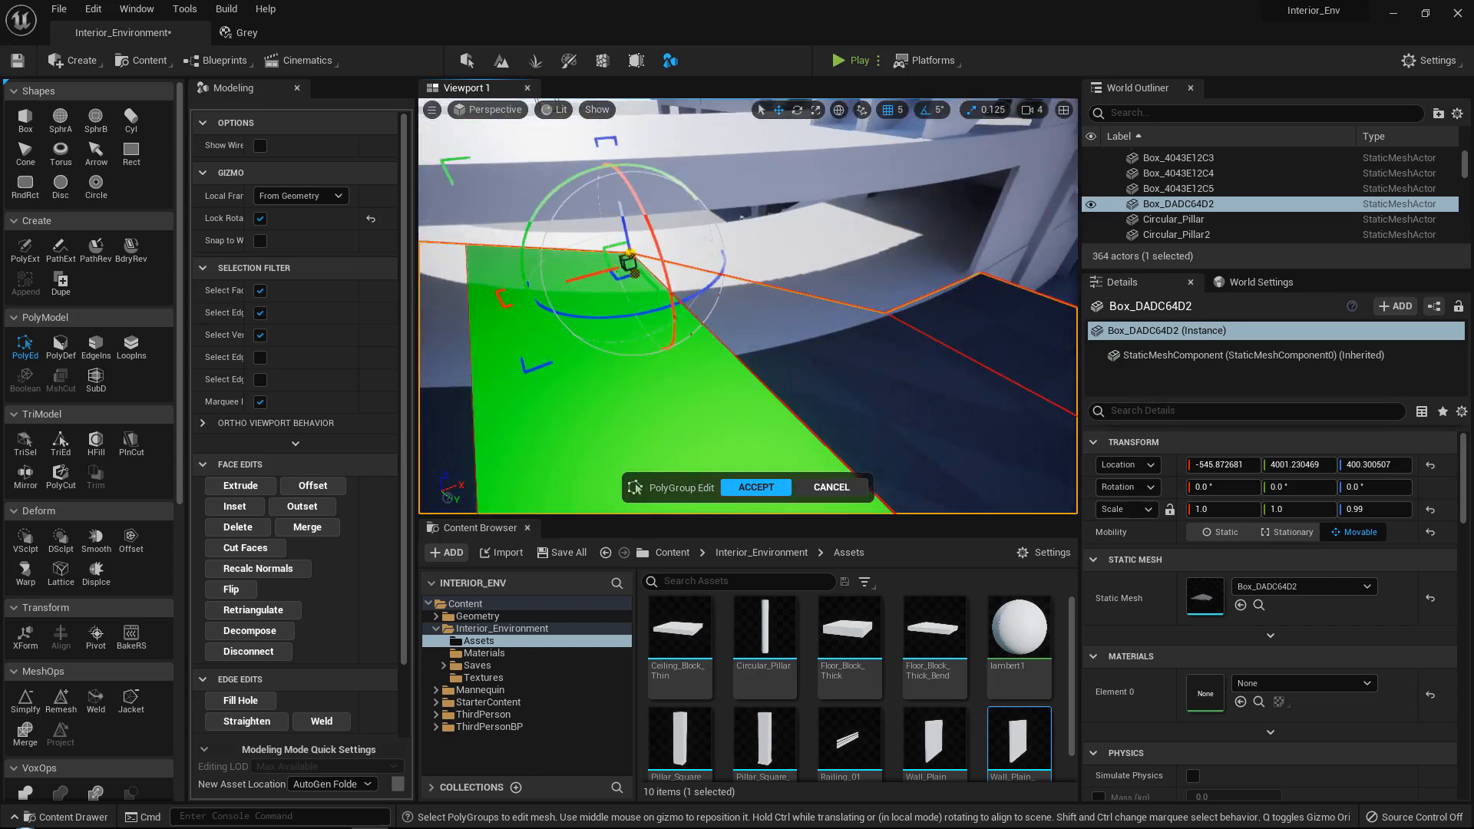
pyautogui.moveTo(670, 313); pyautogui.dragTo(665, 310, button='right')
pyautogui.moveTo(665, 309); pyautogui.dragTo(890, 331)
pyautogui.moveTo(891, 331); pyautogui.dragTo(619, 223, button='right')
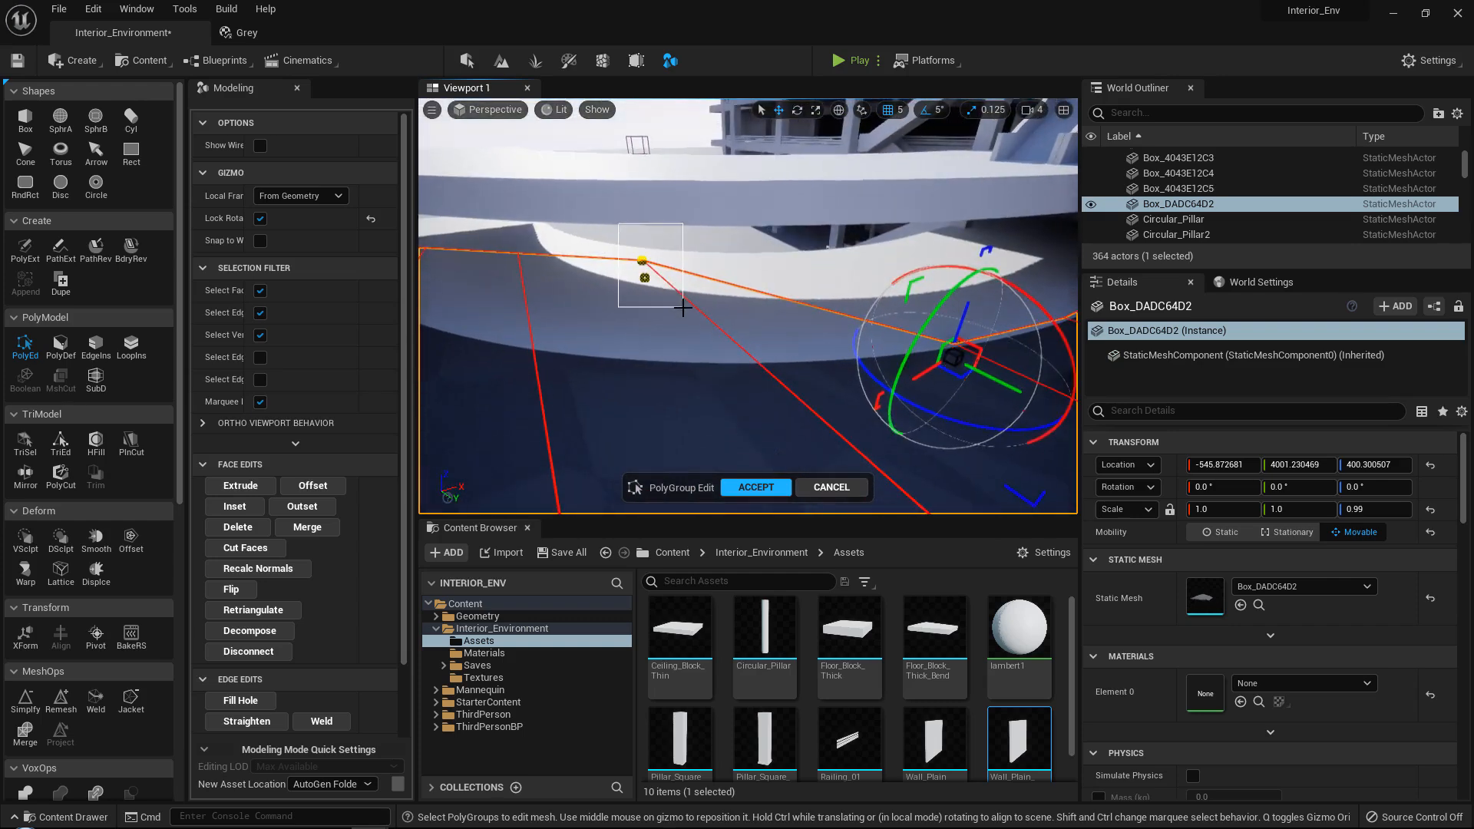
pyautogui.moveTo(683, 307); pyautogui.dragTo(662, 283)
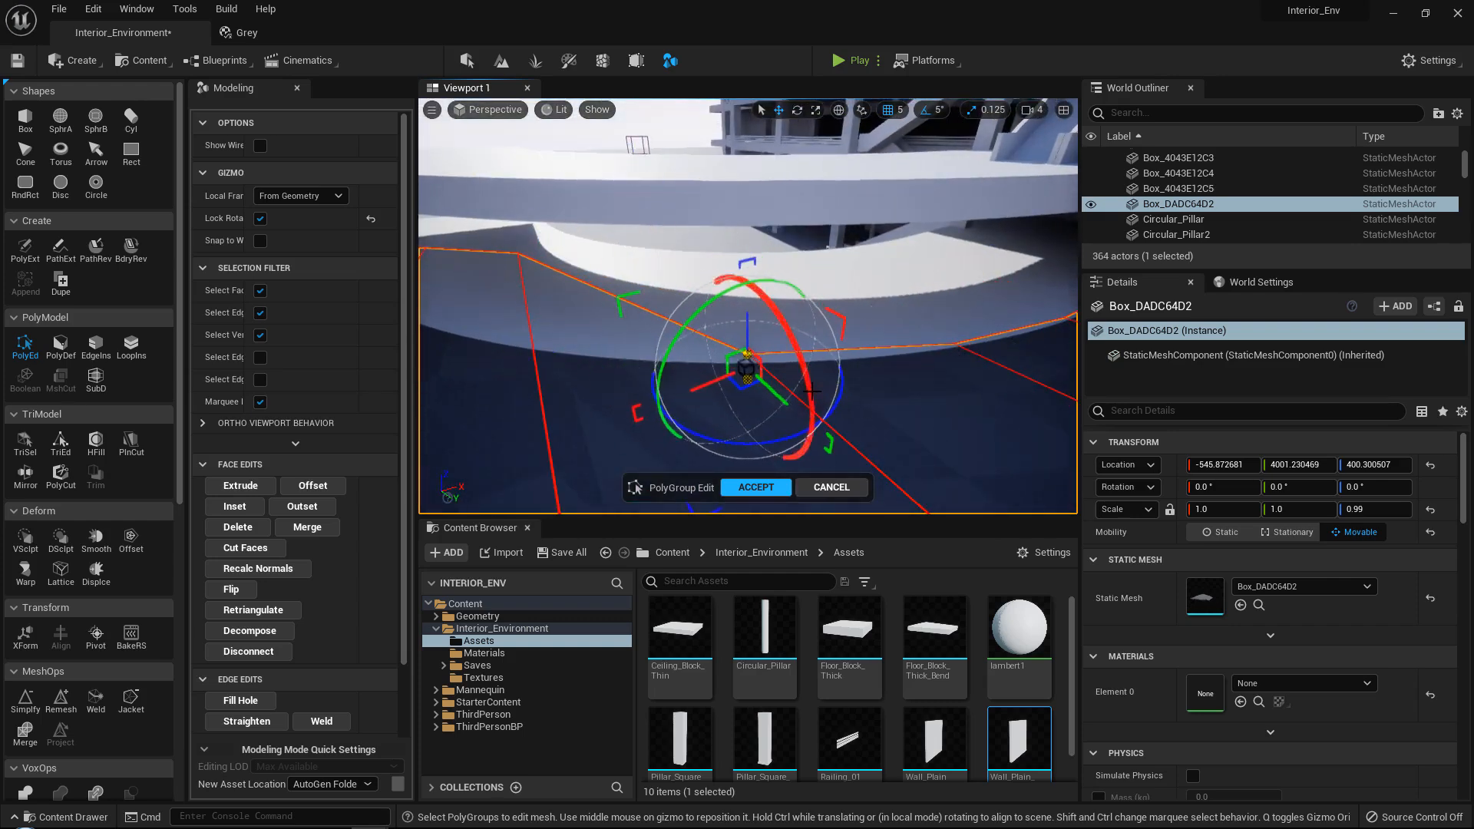
# Move the remaining edge-loop vertices toward the curve's far end to follow the floor's edge, accept the edit and leave modeling mode.
pyautogui.moveTo(813, 391); pyautogui.dragTo(659, 237, button='right')
pyautogui.moveTo(613, 235); pyautogui.dragTo(676, 319)
pyautogui.moveTo(676, 319); pyautogui.dragTo(583, 262, button='right')
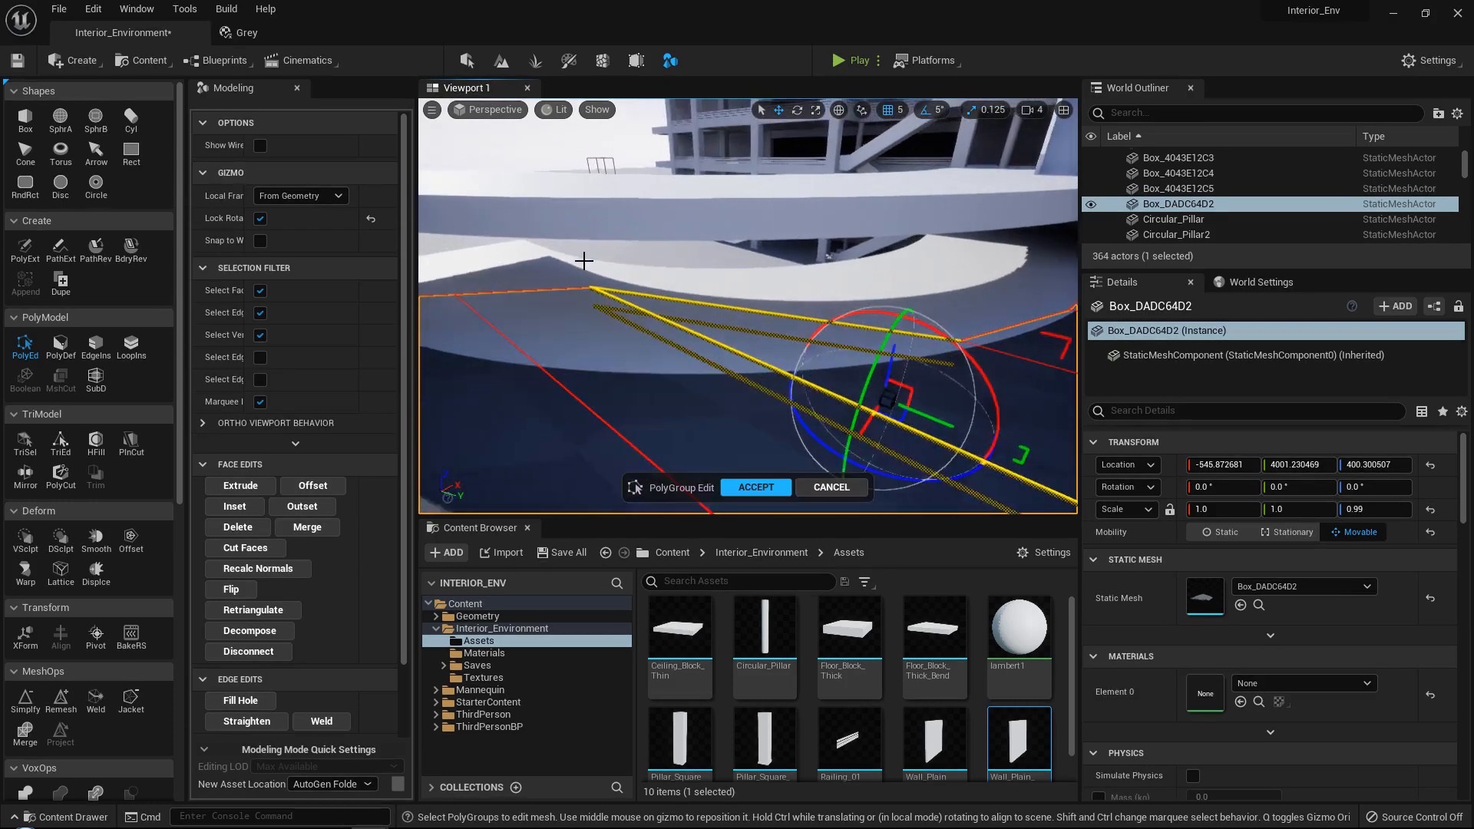
pyautogui.moveTo(575, 256); pyautogui.dragTo(639, 334)
pyautogui.moveTo(682, 261); pyautogui.dragTo(814, 394)
pyautogui.moveTo(814, 394); pyautogui.dragTo(693, 263, button='right')
pyautogui.moveTo(692, 279); pyautogui.dragTo(603, 340)
pyautogui.moveTo(604, 340)
pyautogui.mouseDown(button='right')
pyautogui.moveTo(642, 336)
pyautogui.moveTo(623, 328)
pyautogui.mouseUp(button='right')
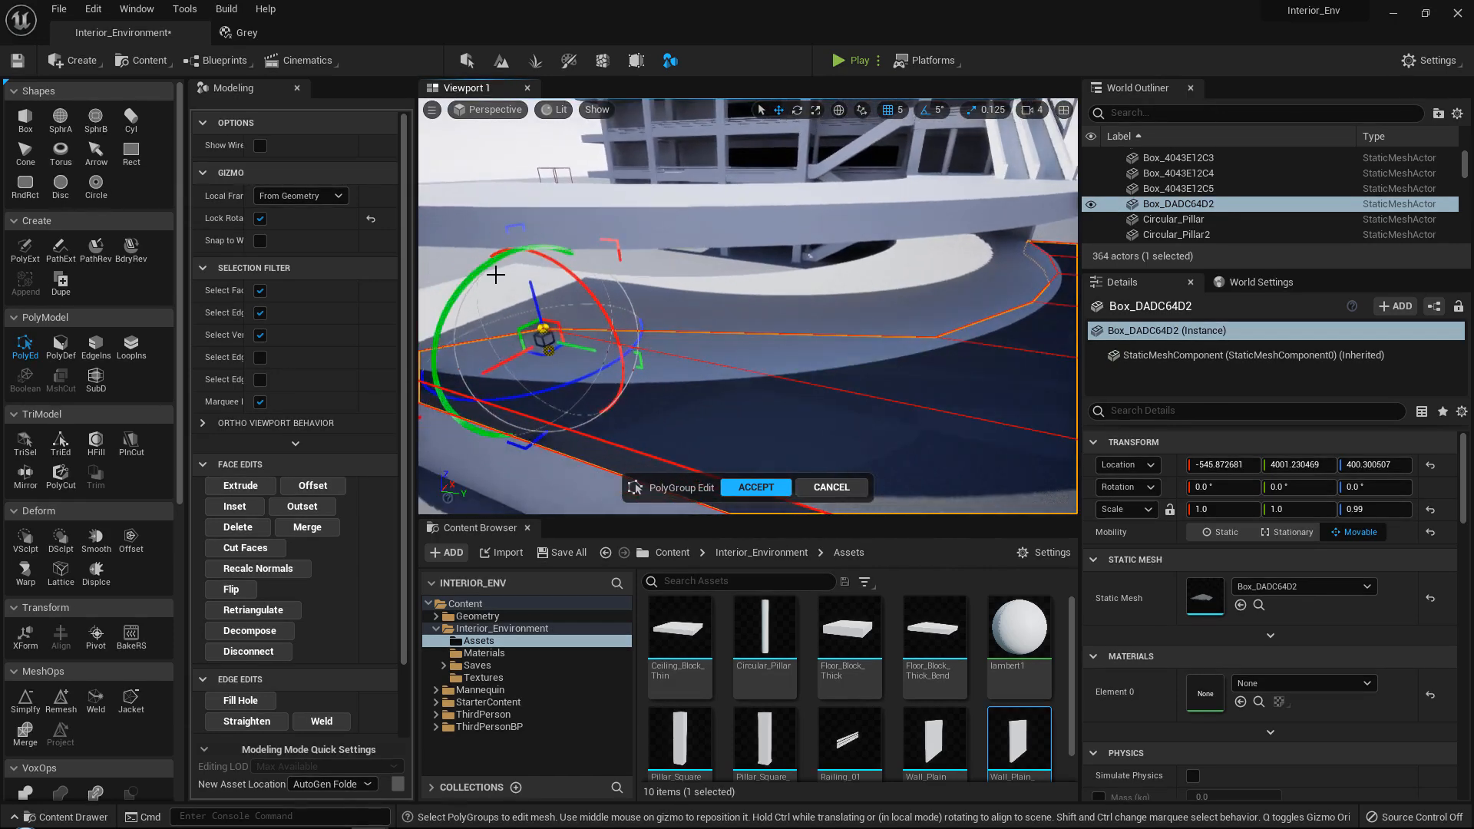
pyautogui.moveTo(558, 342); pyautogui.dragTo(797, 382)
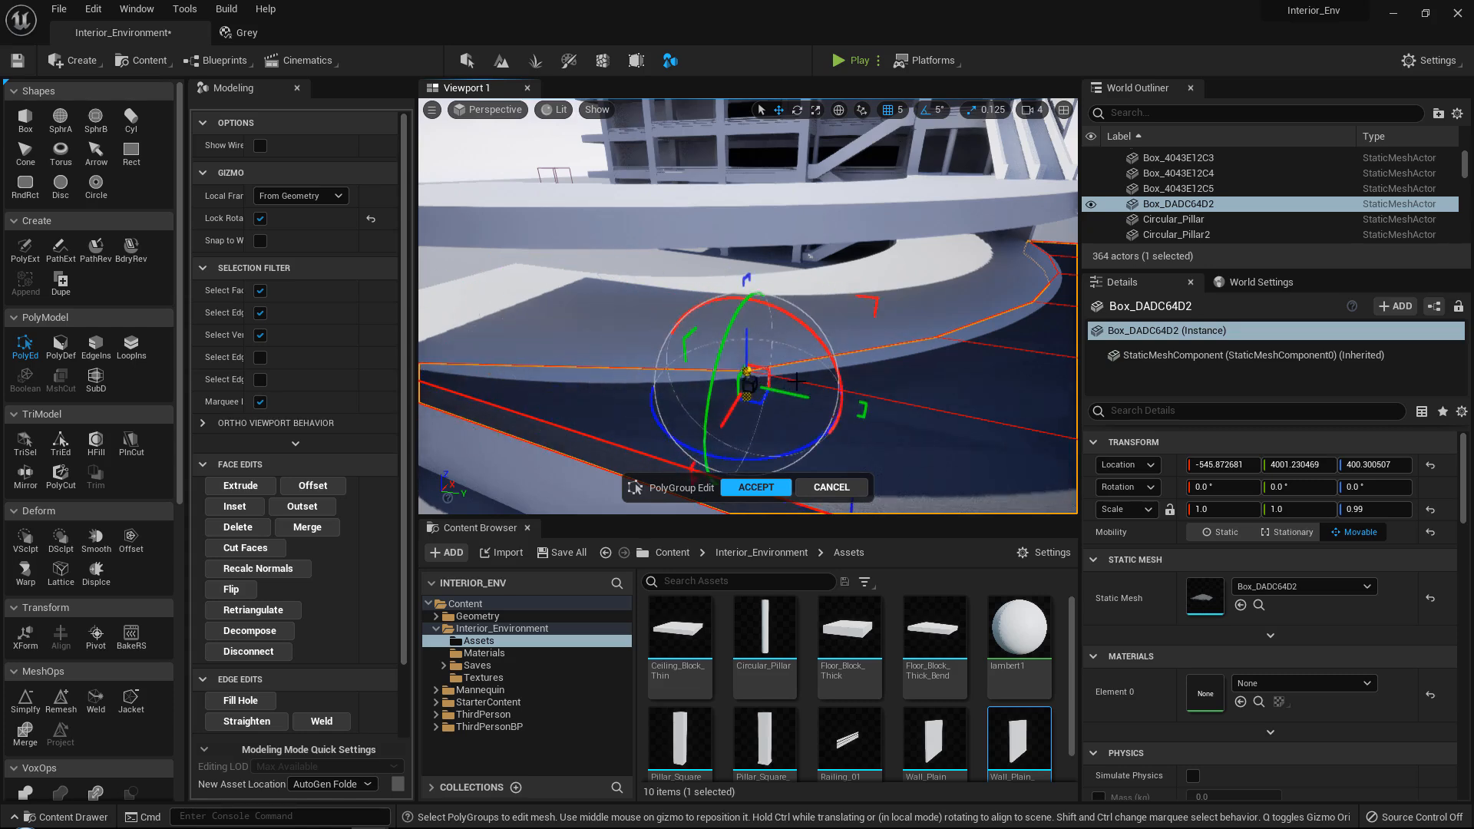
pyautogui.moveTo(798, 381); pyautogui.dragTo(664, 507, button='right')
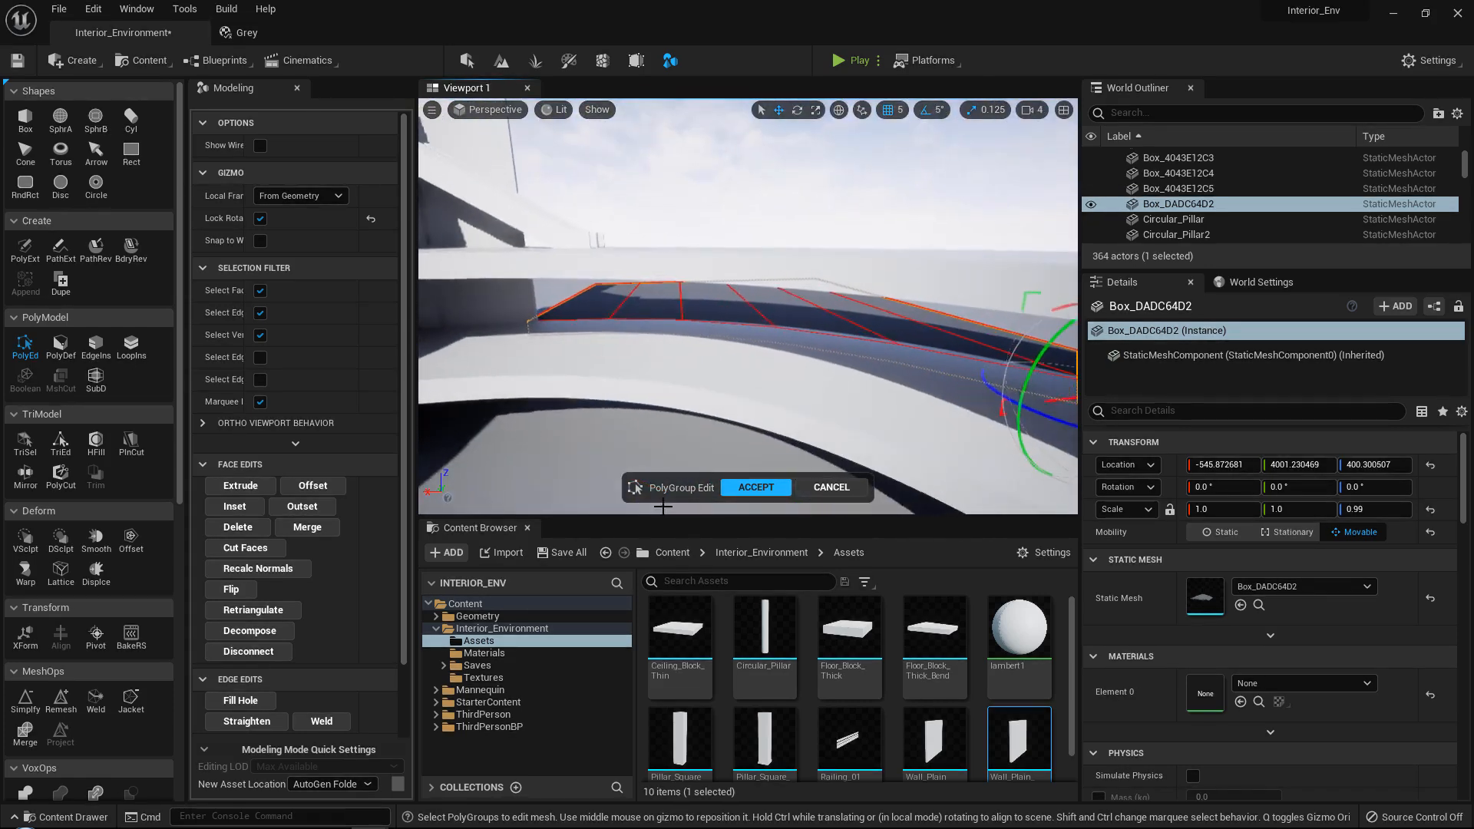
pyautogui.click(756, 487)
pyautogui.click(298, 88)
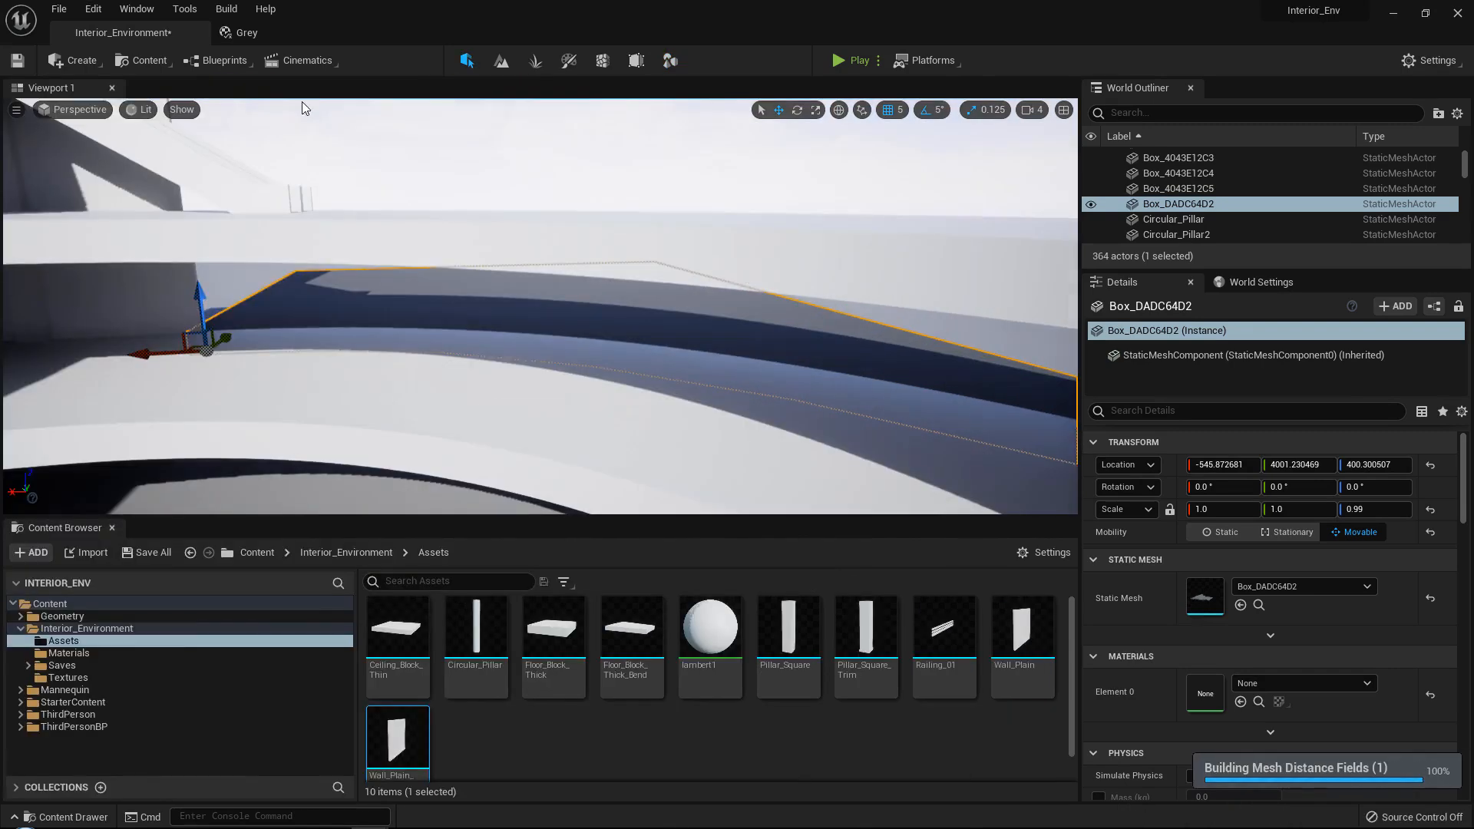
# Apply the Grey material from the Materials folder to the reshaped floor slab.
pyautogui.click(130, 651)
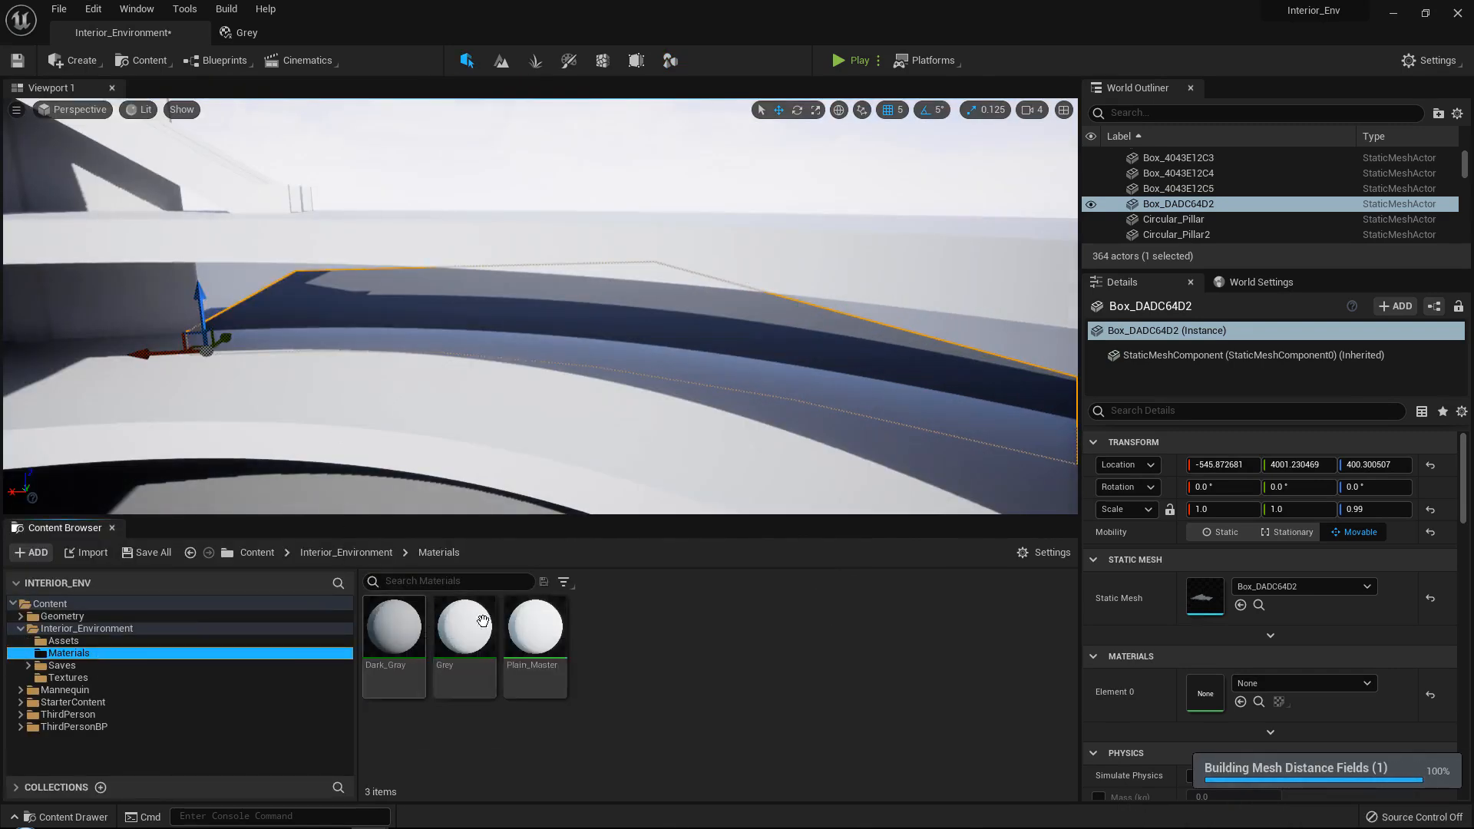
pyautogui.moveTo(455, 641); pyautogui.dragTo(557, 321)
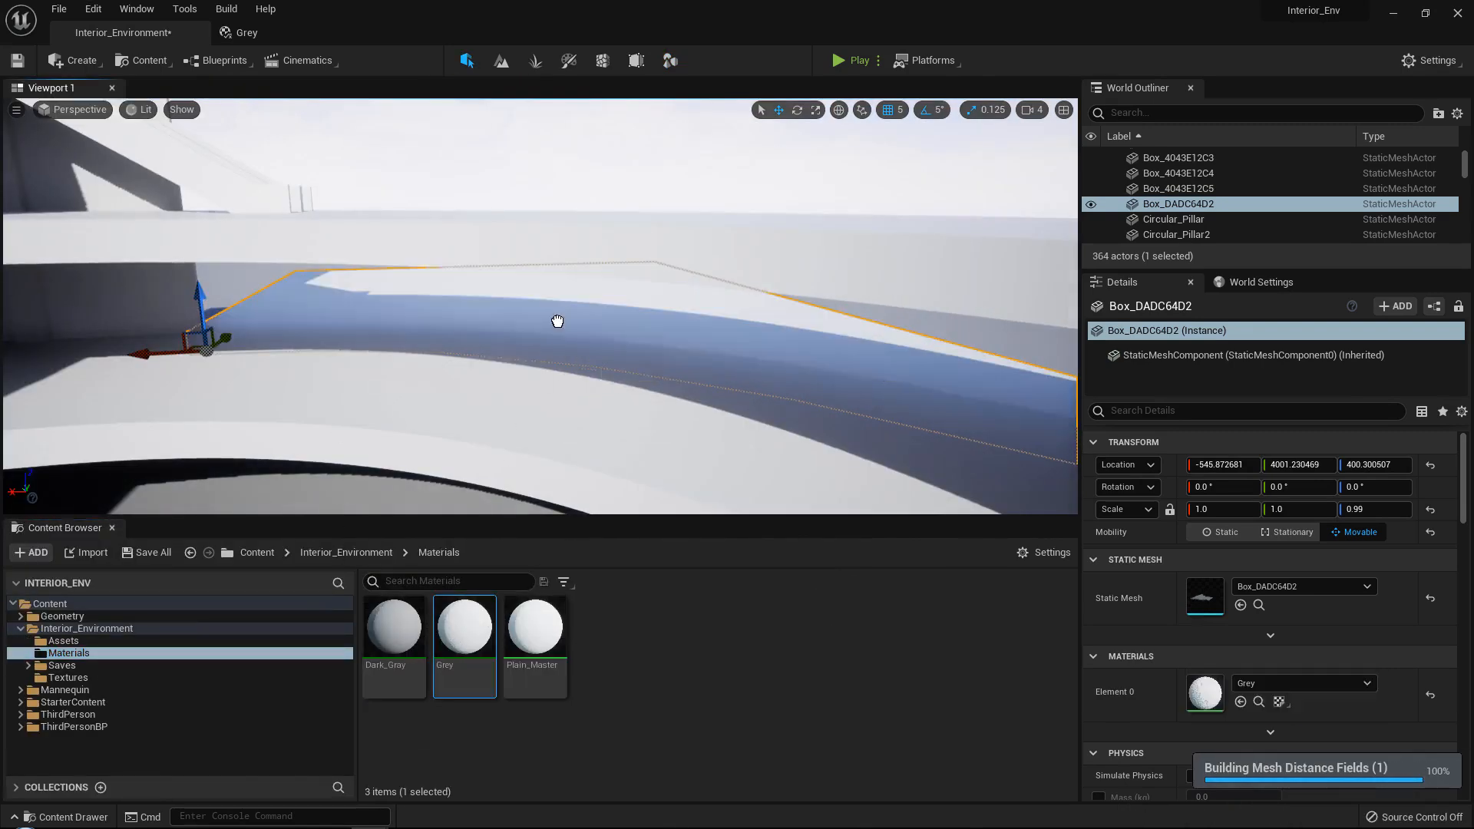
pyautogui.click(589, 156)
pyautogui.moveTo(589, 156); pyautogui.dragTo(614, 180, button='right')
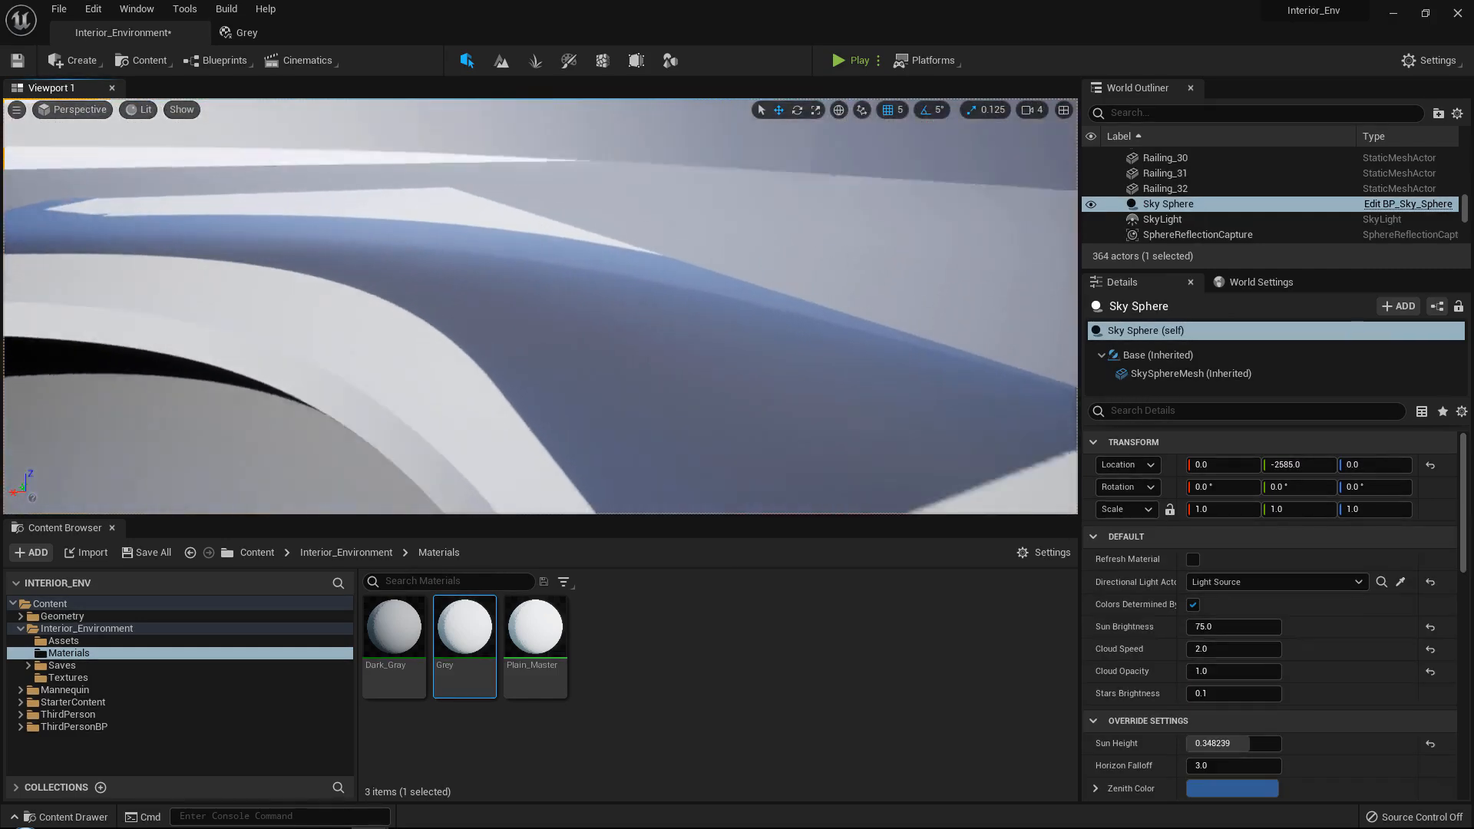
# Apply the Grey material to the curved floor blocks around the slab.
pyautogui.moveTo(553, 415); pyautogui.dragTo(583, 468, button='right')
pyautogui.moveTo(464, 633); pyautogui.dragTo(691, 265)
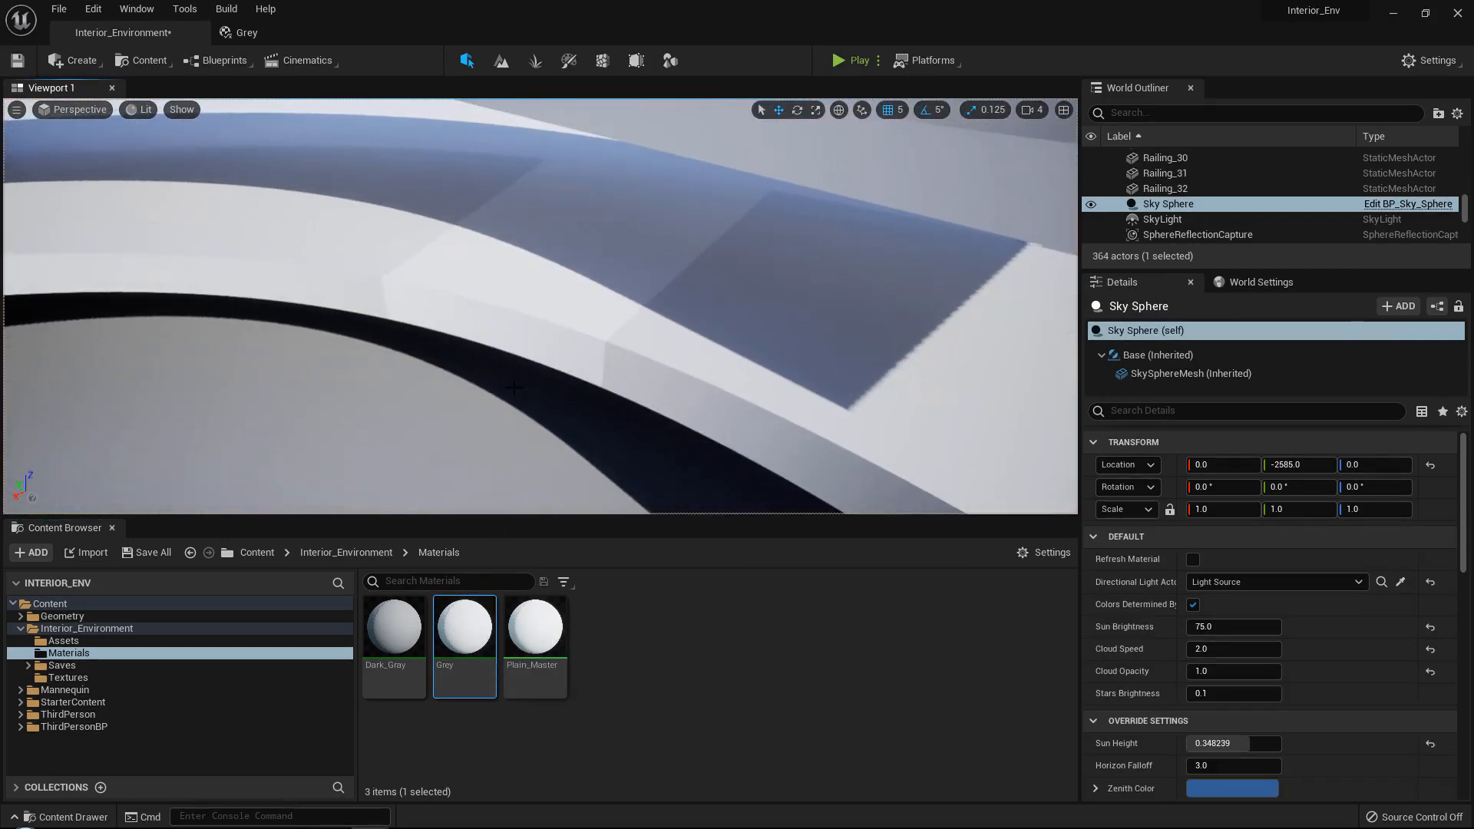
pyautogui.moveTo(463, 635); pyautogui.dragTo(752, 331)
pyautogui.moveTo(752, 331); pyautogui.dragTo(692, 307, button='right')
pyautogui.moveTo(465, 633); pyautogui.dragTo(589, 313)
pyautogui.moveTo(590, 312); pyautogui.dragTo(530, 307, button='right')
pyautogui.moveTo(485, 629); pyautogui.dragTo(673, 382)
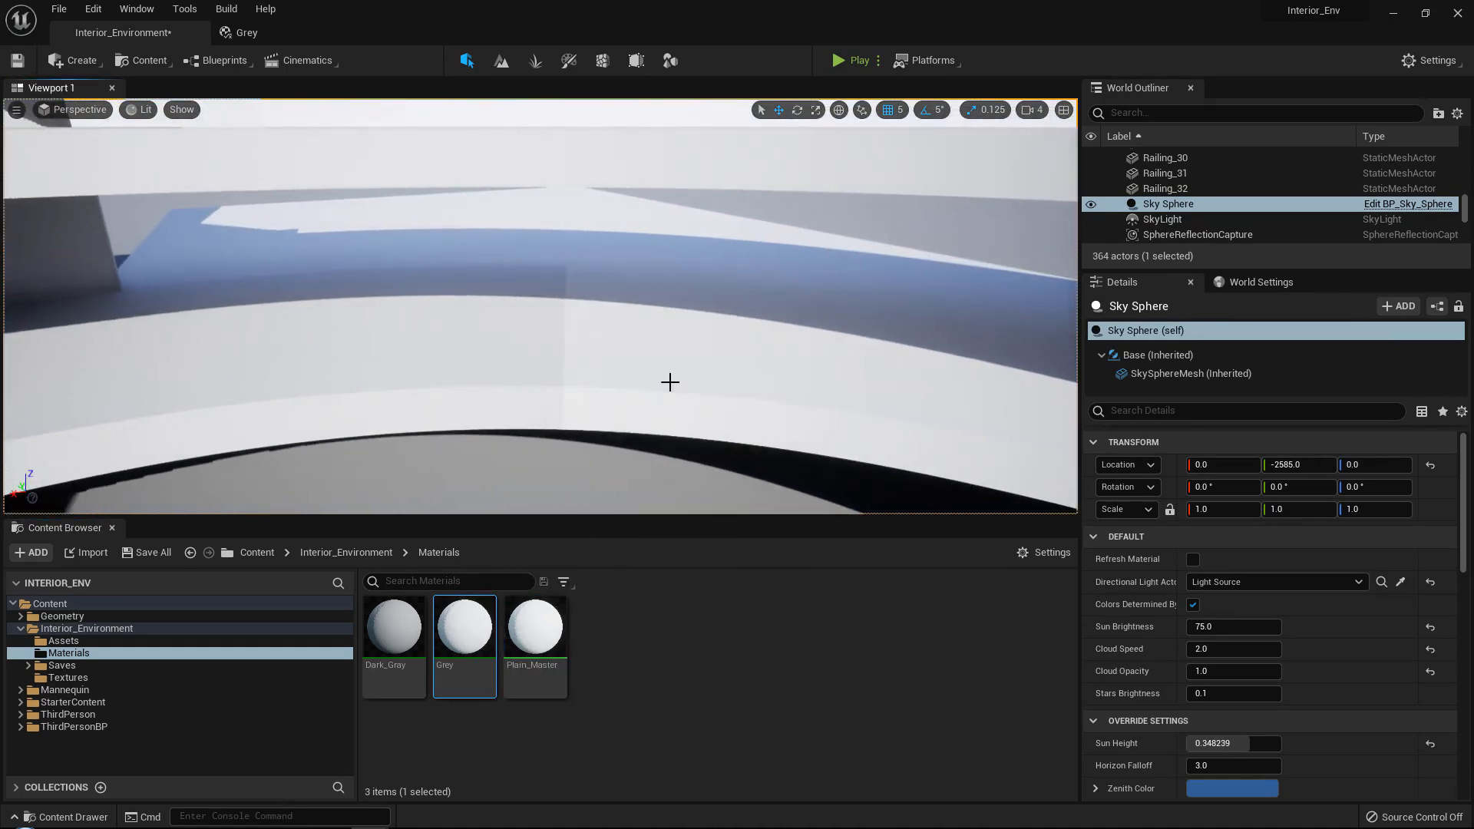
pyautogui.moveTo(670, 382); pyautogui.dragTo(637, 380, button='right')
pyautogui.moveTo(464, 634); pyautogui.dragTo(624, 340)
pyautogui.moveTo(460, 614); pyautogui.dragTo(400, 347)
# Select the Wall_Plain_Trim panel beside the curved floor, switch to Maya, hide the Floor_Block_Thick layer and show the Wall_Plain_Trim layer.
pyautogui.moveTo(508, 370); pyautogui.dragTo(476, 365, button='right')
pyautogui.moveTo(536, 292); pyautogui.dragTo(411, 300, button='right')
pyautogui.moveTo(456, 455); pyautogui.dragTo(525, 303, button='right')
pyautogui.click(465, 341)
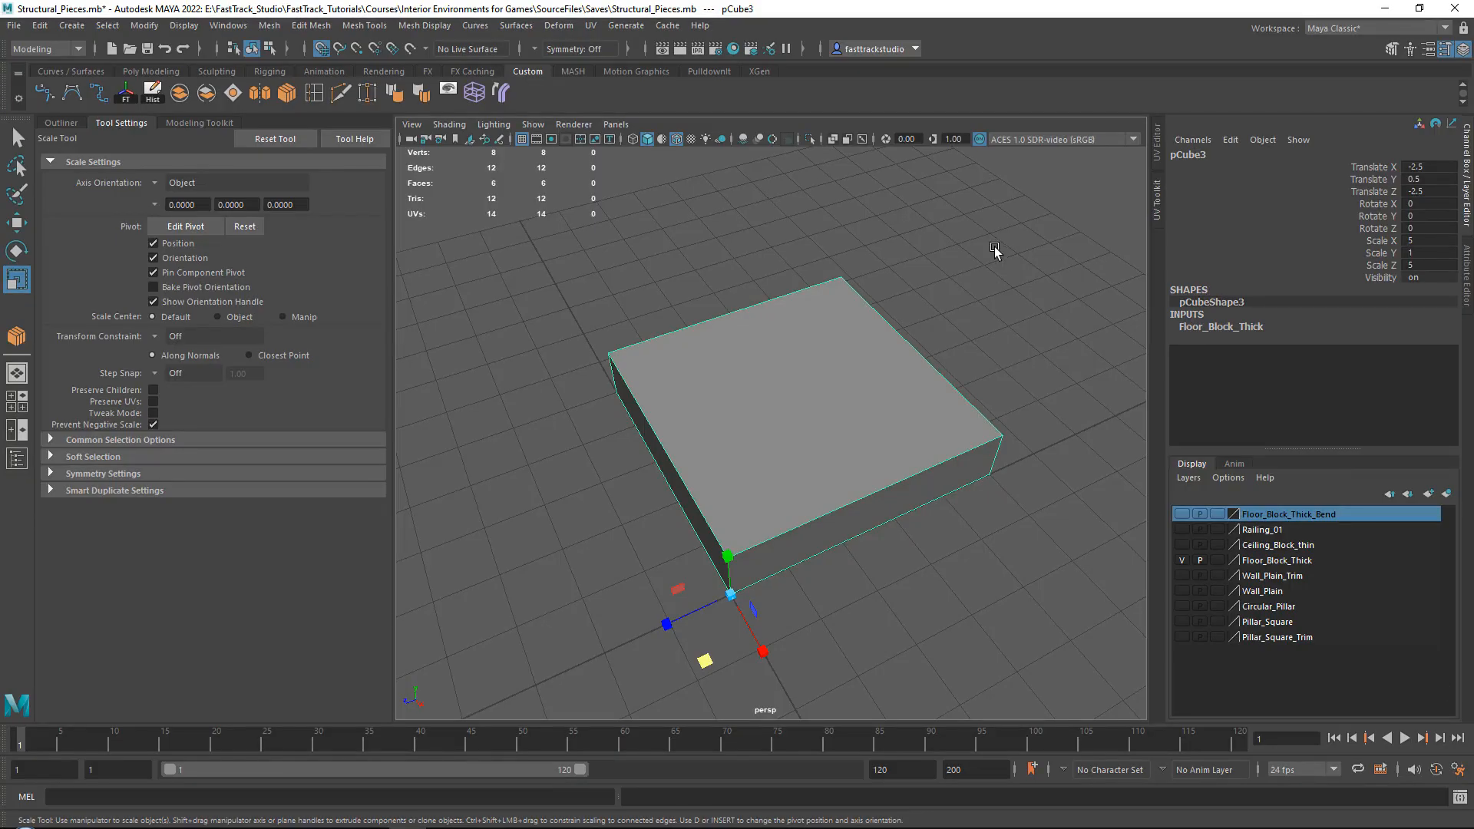
pyautogui.click(993, 247)
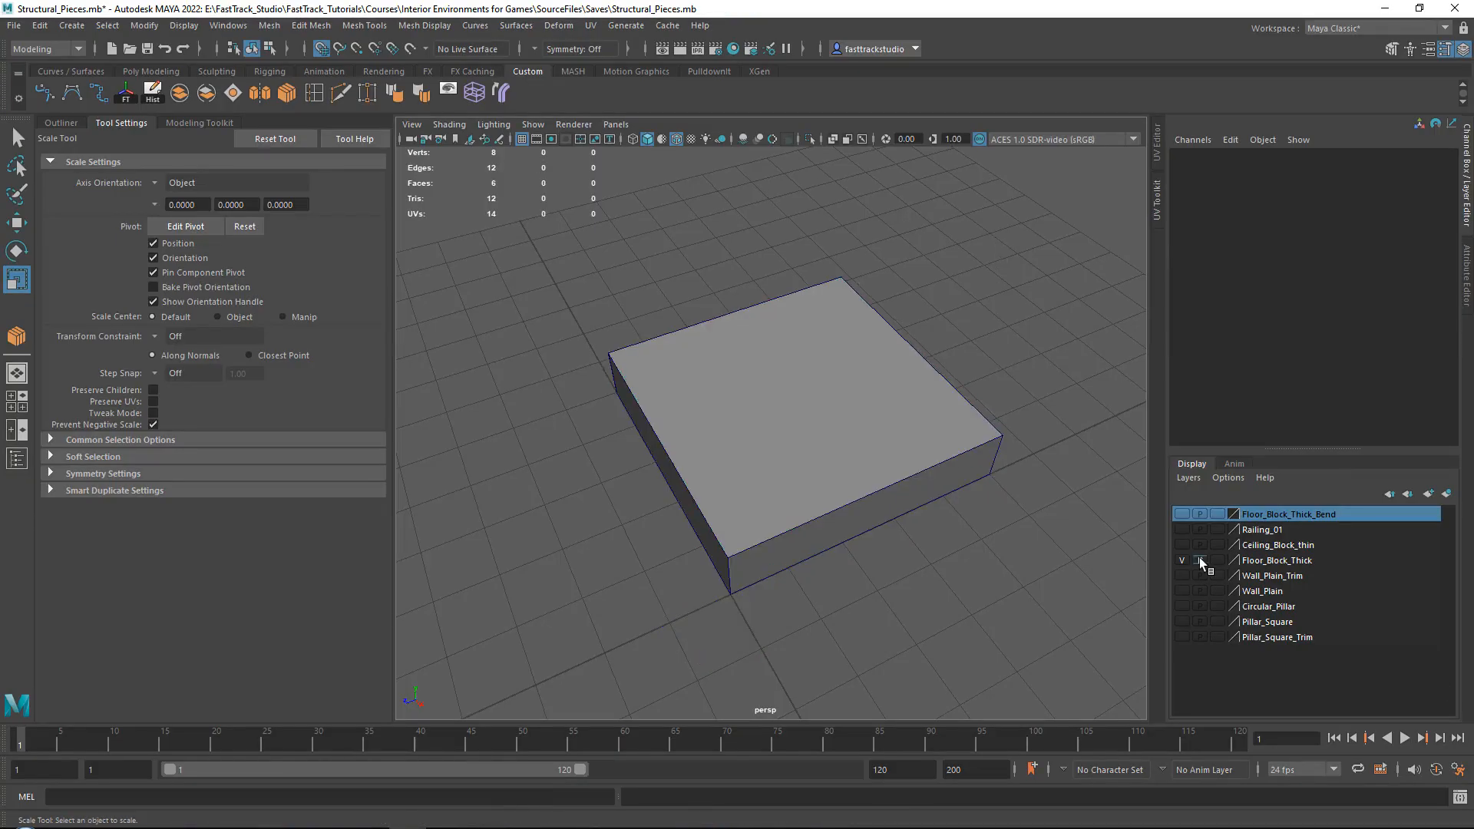
pyautogui.click(1182, 560)
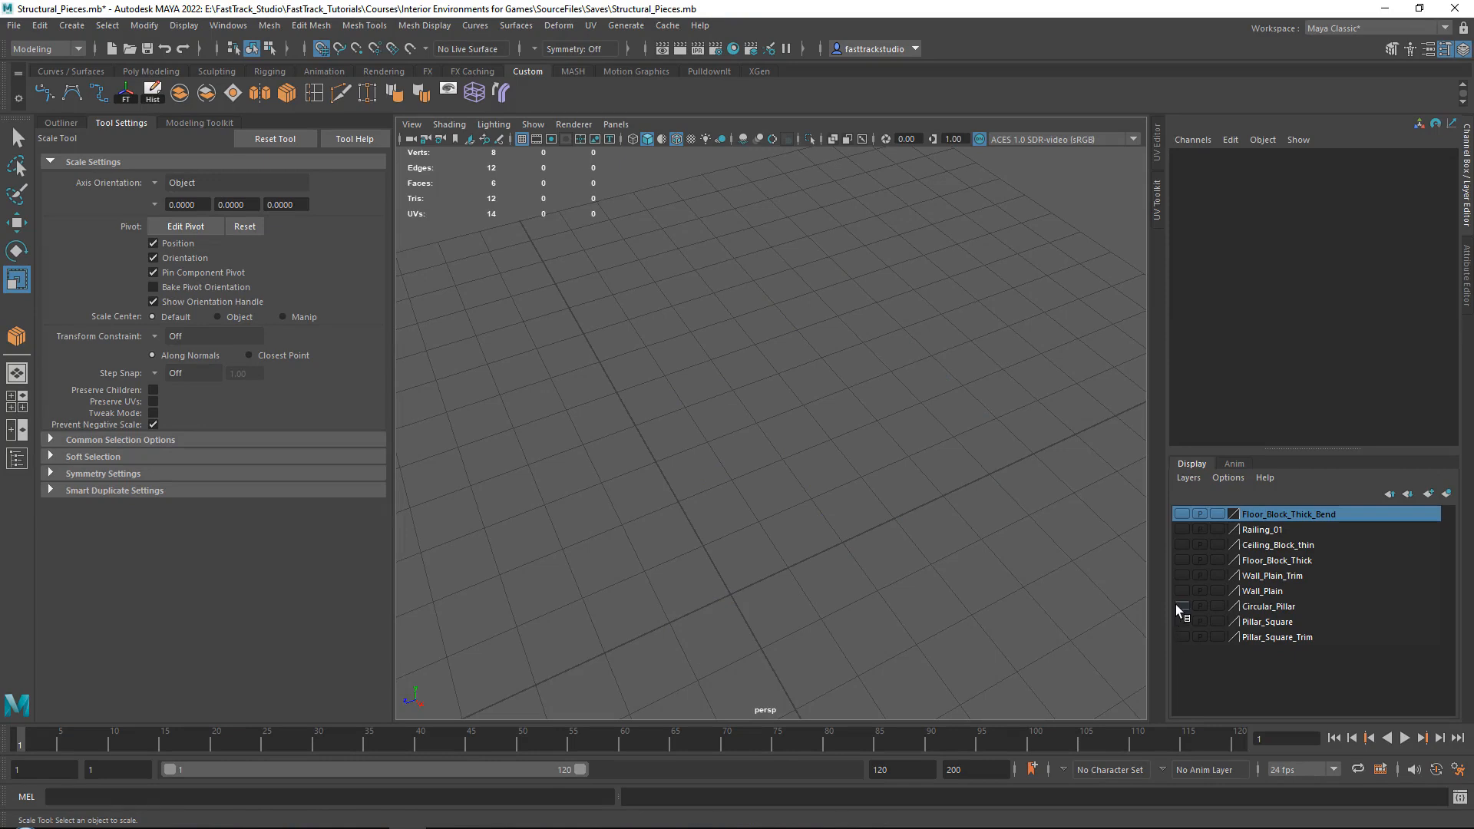
pyautogui.click(1182, 575)
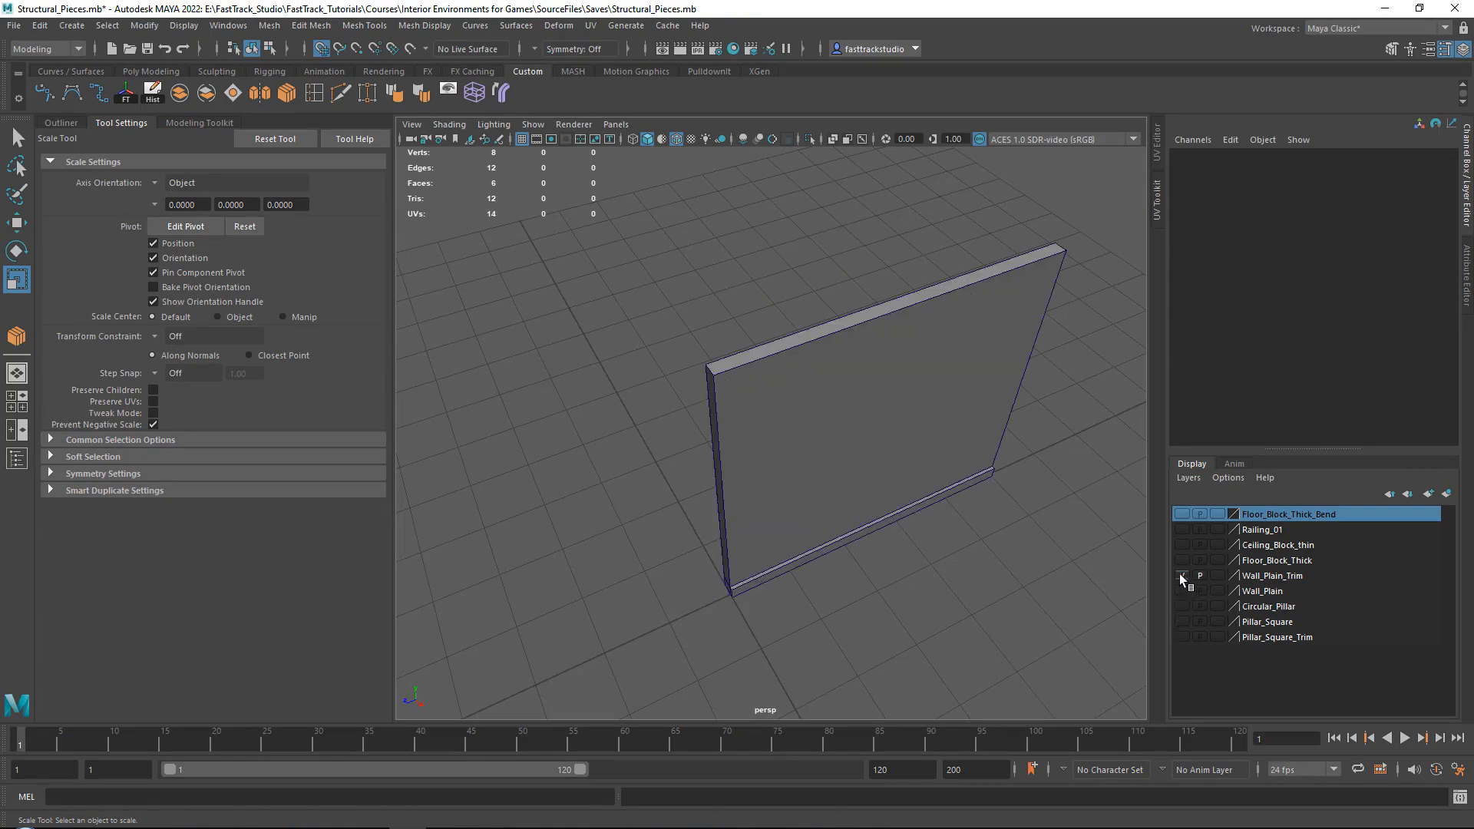
# Duplicate the trimmed wall panel and add the copy to a new display layer.
pyautogui.click(925, 421)
pyautogui.click(931, 581)
pyautogui.hotkey('ctrl', 'z')
pyautogui.press('w')
pyautogui.keyDown('alt'); pyautogui.moveTo(937, 610); pyautogui.dragTo(952, 551); pyautogui.keyUp('alt')
pyautogui.keyDown('alt'); pyautogui.moveTo(951, 551); pyautogui.dragTo(904, 565, button='middle'); pyautogui.keyUp('alt')
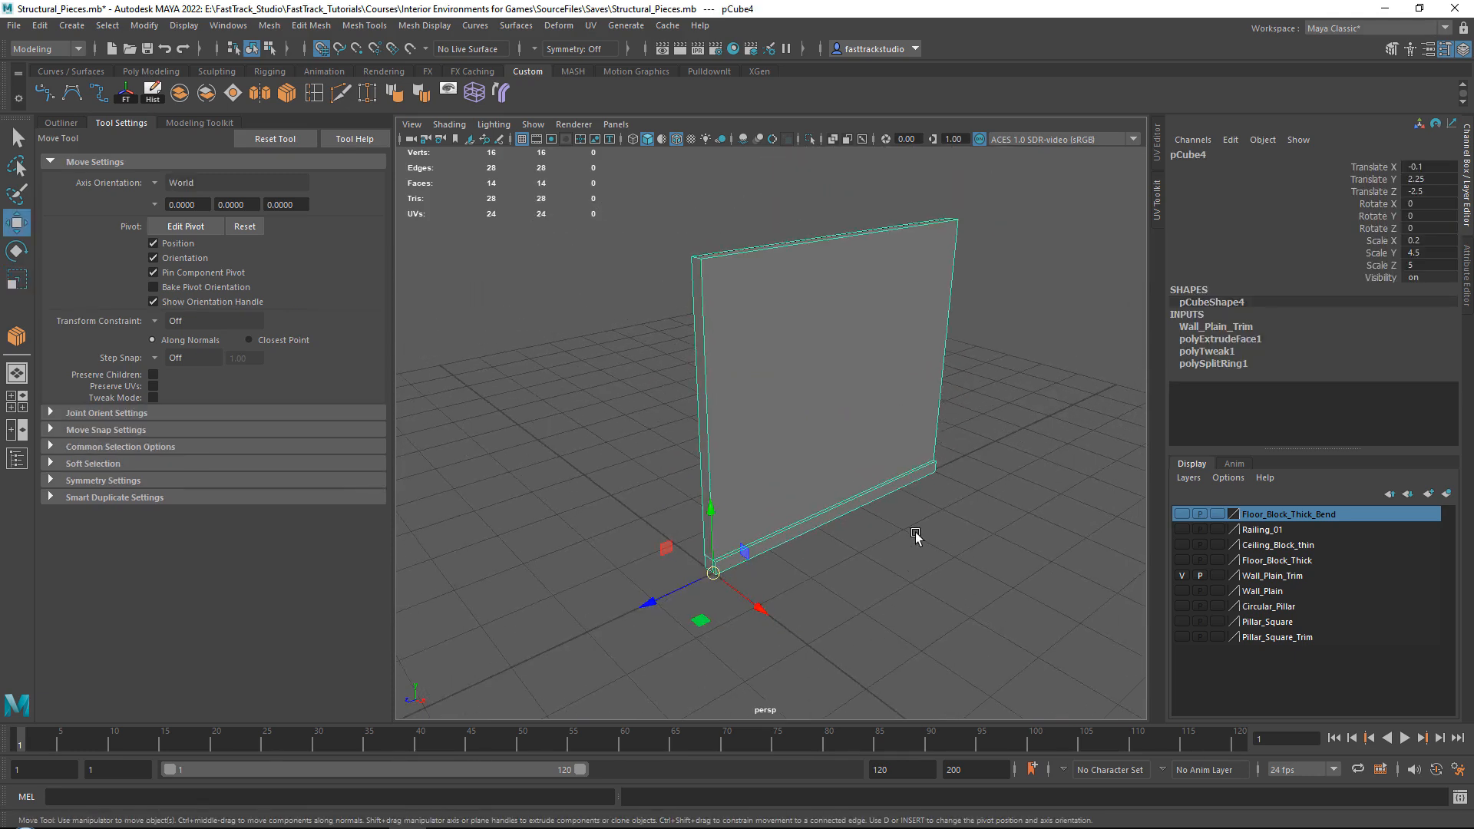
pyautogui.hotkey('ctrl', 'd')
pyautogui.click(1448, 494)
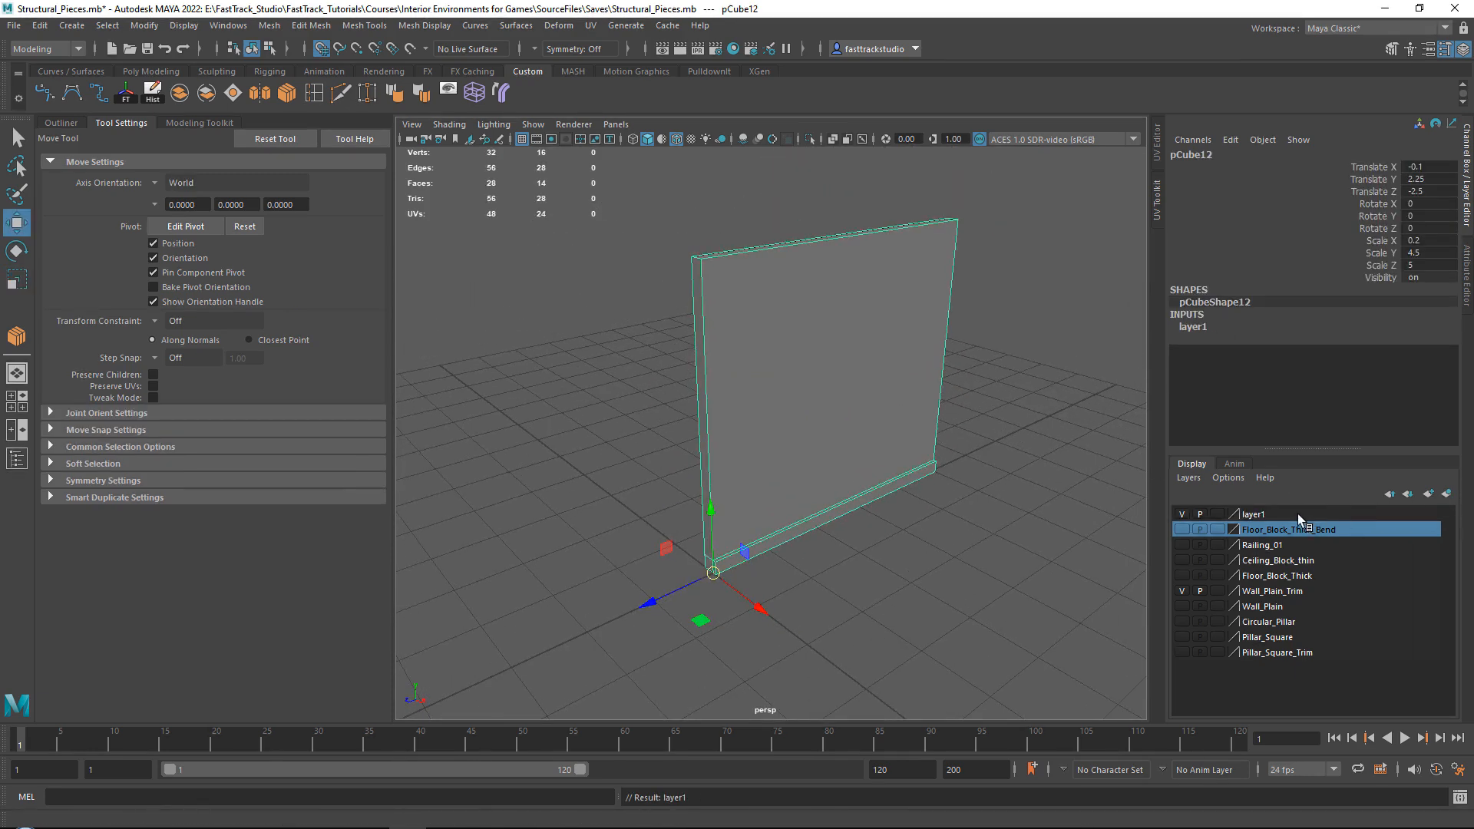
# Rename the new display layer Wall_Bend.
pyautogui.doubleClick(1298, 514)
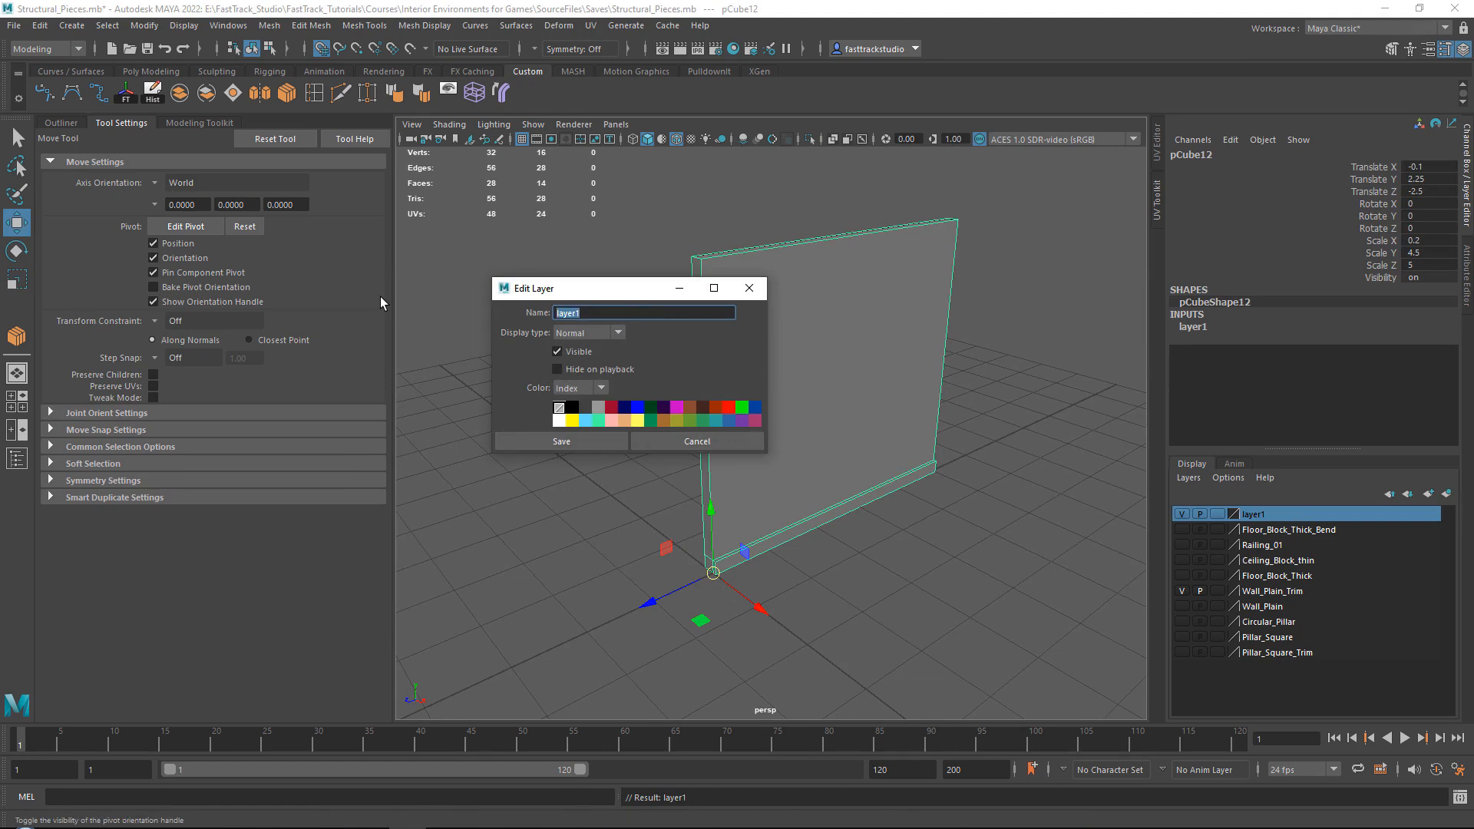
pyautogui.write('Wall_Bend')
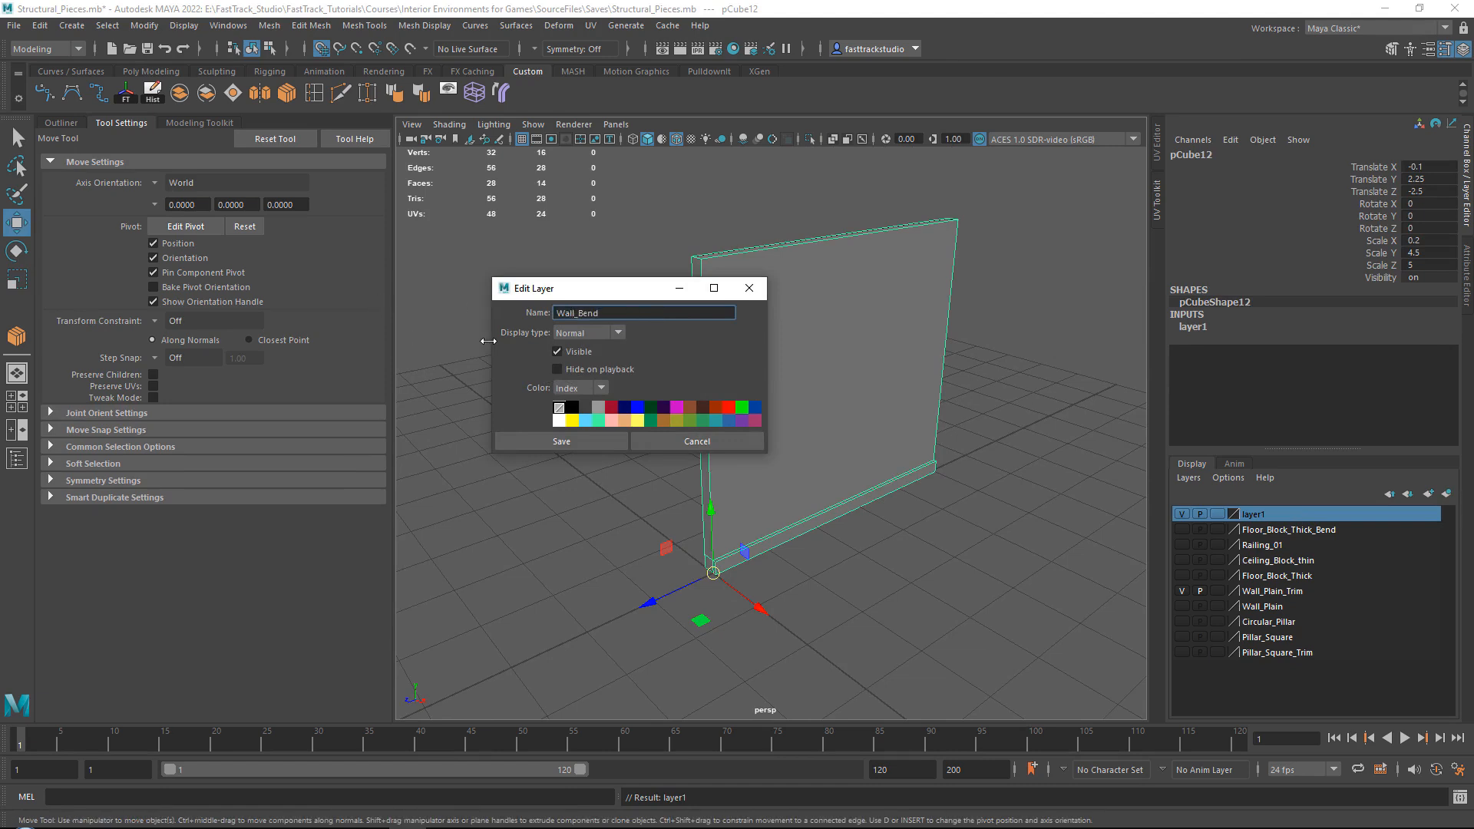
pyautogui.click(568, 437)
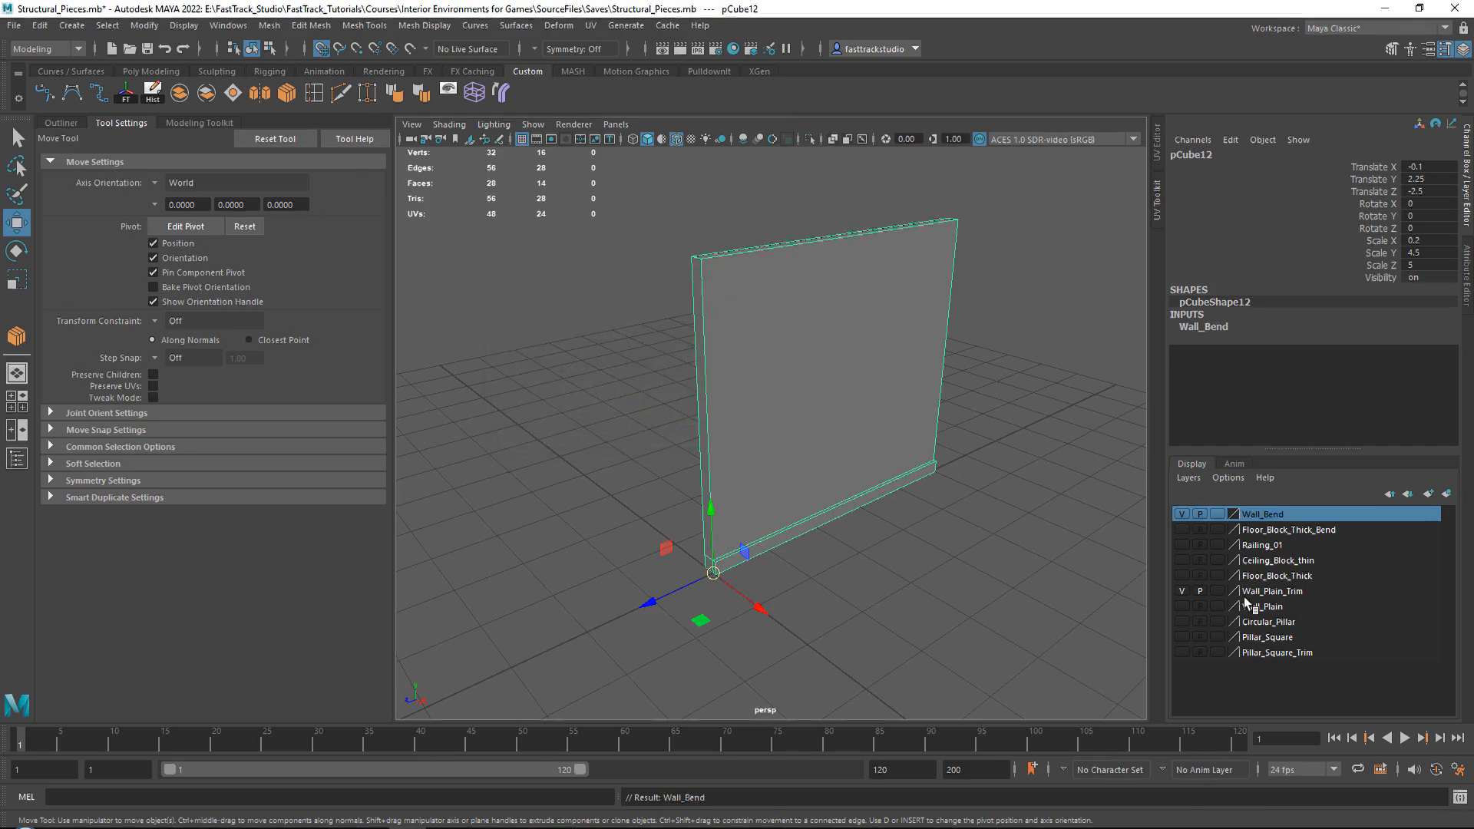
# Hide the Wall_Plain_Trim layer and show the Floor_Block_Thick_Bend layer alongside the wall copy.
pyautogui.keyDown('alt'); pyautogui.moveTo(832, 378); pyautogui.dragTo(908, 427); pyautogui.keyUp('alt')
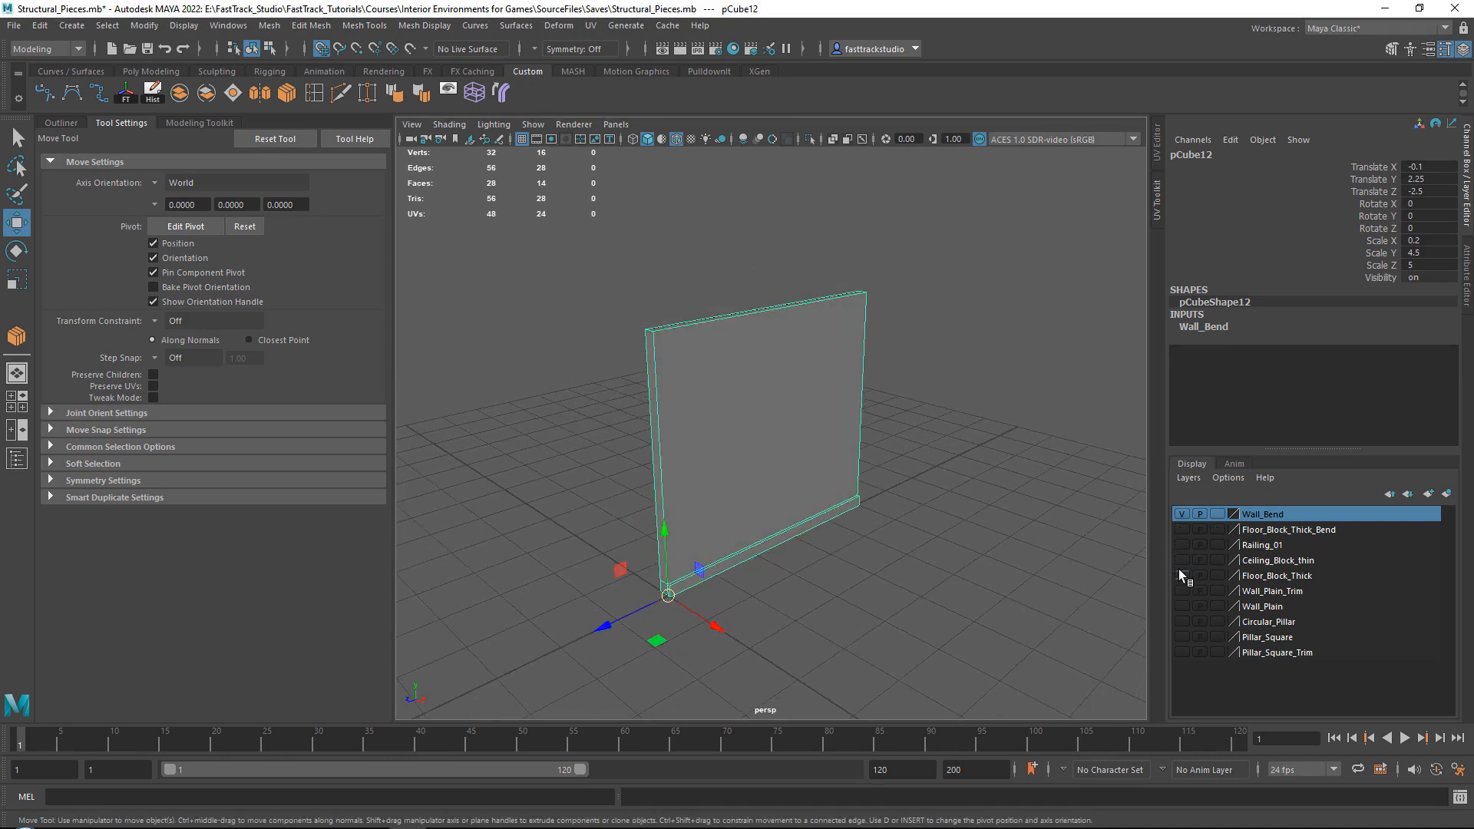
pyautogui.click(1181, 530)
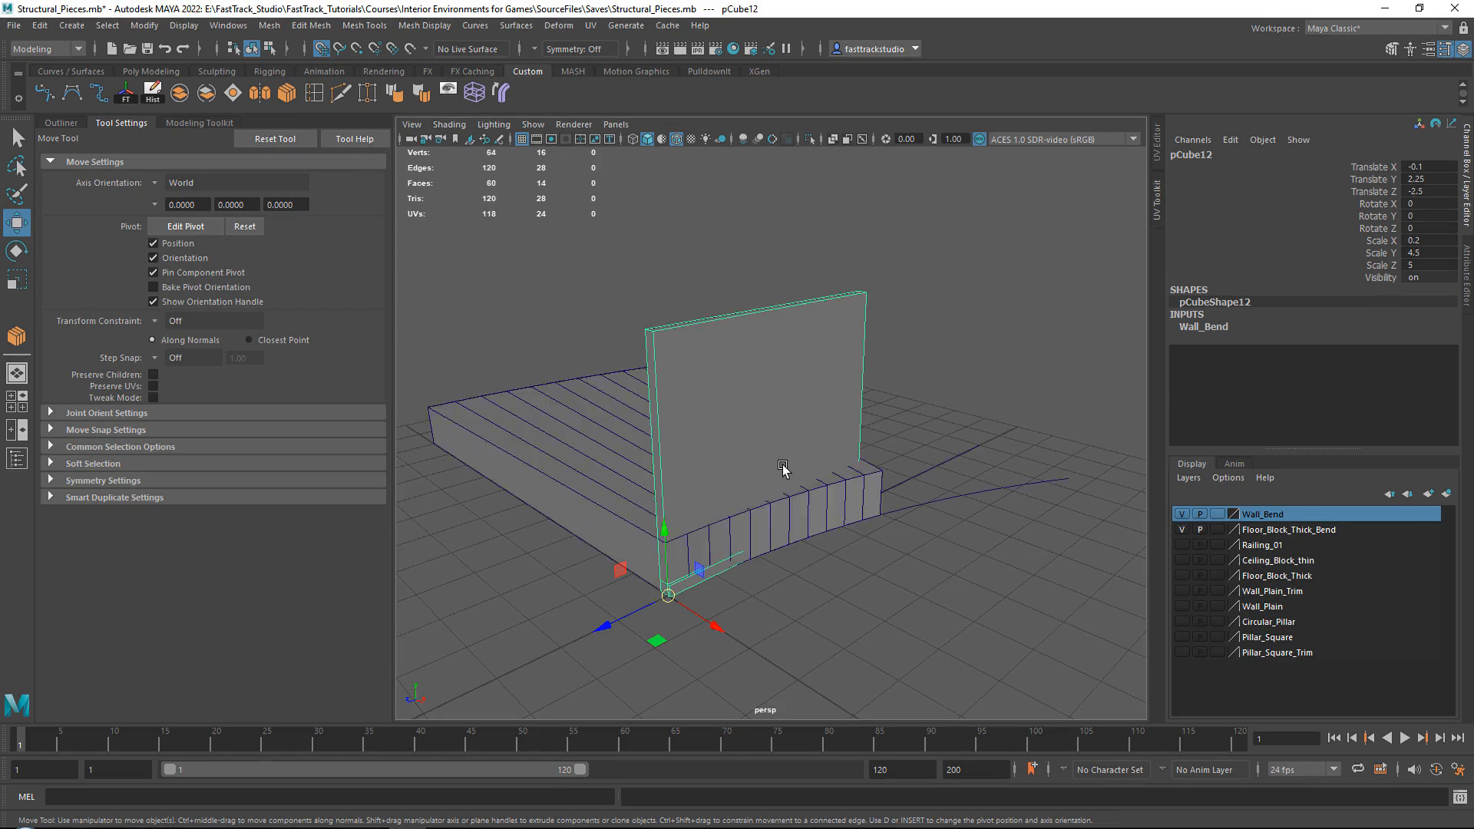
pyautogui.scroll(5, 670, 570)
pyautogui.keyDown('alt'); pyautogui.moveTo(670, 570); pyautogui.dragTo(656, 573); pyautogui.keyUp('alt')
pyautogui.keyDown('alt'); pyautogui.moveTo(656, 573); pyautogui.dragTo(694, 516, button='middle'); pyautogui.keyUp('alt')
pyautogui.scroll(3, 640, 554)
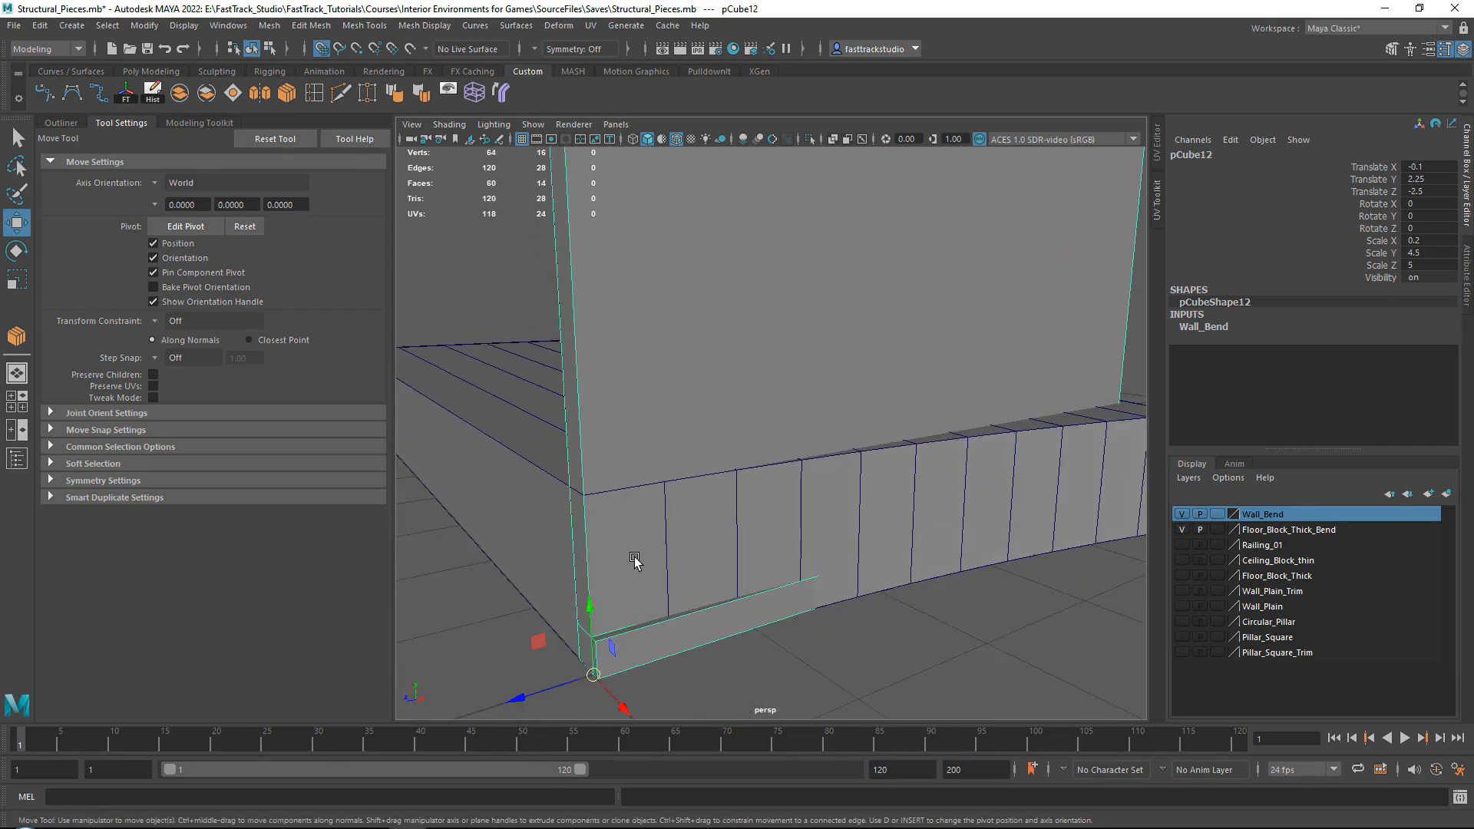
# Move the wall copy 10 units along negative X to the opposite curved edge of the floor block.
pyautogui.keyDown('alt'); pyautogui.moveTo(635, 559); pyautogui.dragTo(889, 537); pyautogui.keyUp('alt')
pyautogui.scroll(-5, 768, 548)
pyautogui.keyDown('alt'); pyautogui.moveTo(843, 513); pyautogui.dragTo(1082, 549, button='middle'); pyautogui.keyUp('alt')
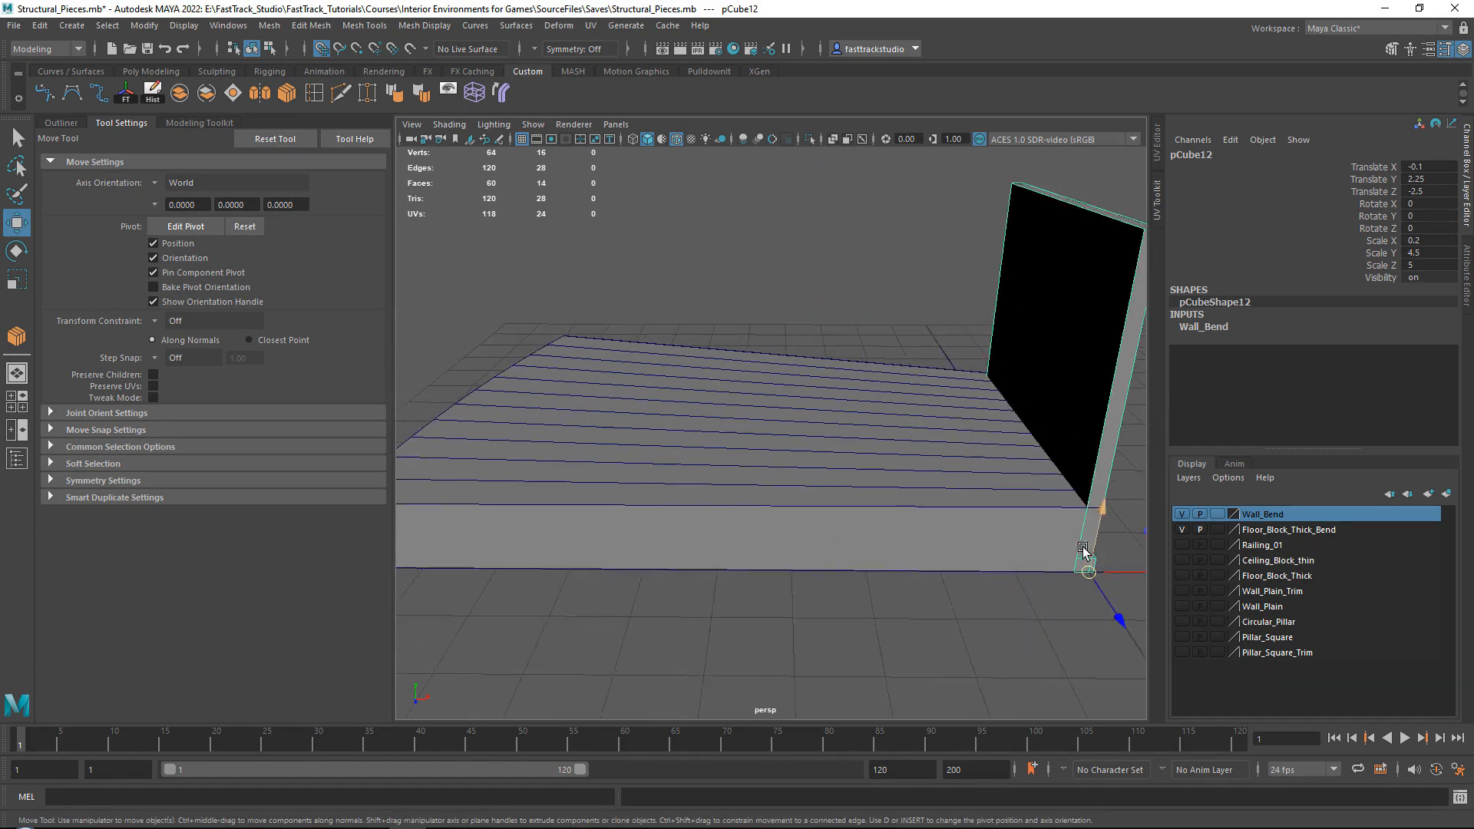
pyautogui.scroll(-3, 1083, 549)
pyautogui.moveTo(1021, 528); pyautogui.dragTo(453, 522)
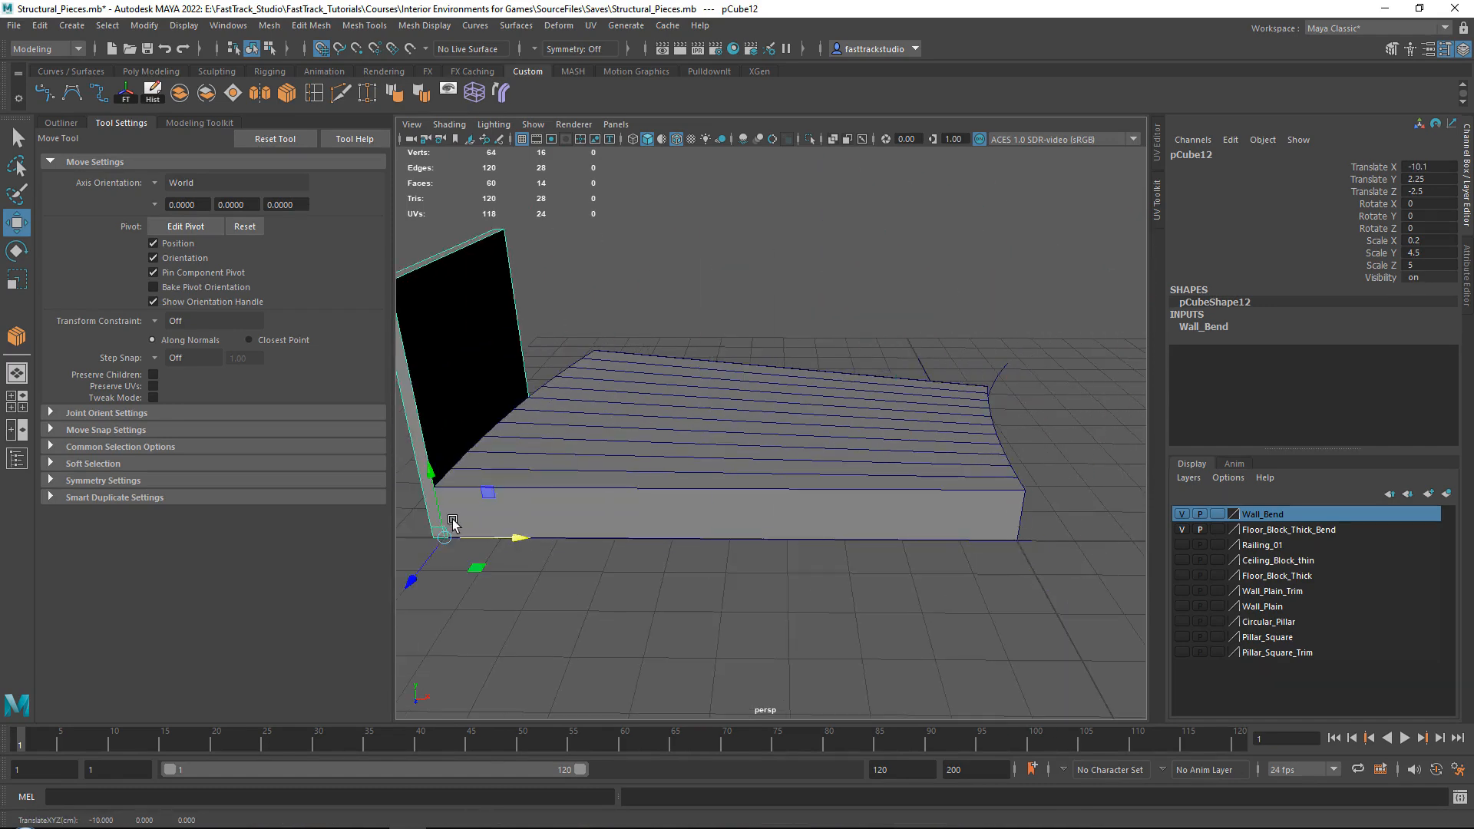
# Raise the wall copy 1 unit so its base sits on the floor block's top surface.
pyautogui.keyDown('alt'); pyautogui.moveTo(453, 523); pyautogui.dragTo(756, 531, button='middle'); pyautogui.keyUp('alt')
pyautogui.scroll(4, 764, 530)
pyautogui.keyDown('alt'); pyautogui.moveTo(764, 529); pyautogui.dragTo(691, 540); pyautogui.keyUp('alt')
pyautogui.scroll(4, 691, 539)
pyautogui.keyDown('alt'); pyautogui.moveTo(616, 604); pyautogui.dragTo(675, 471, button='middle'); pyautogui.keyUp('alt')
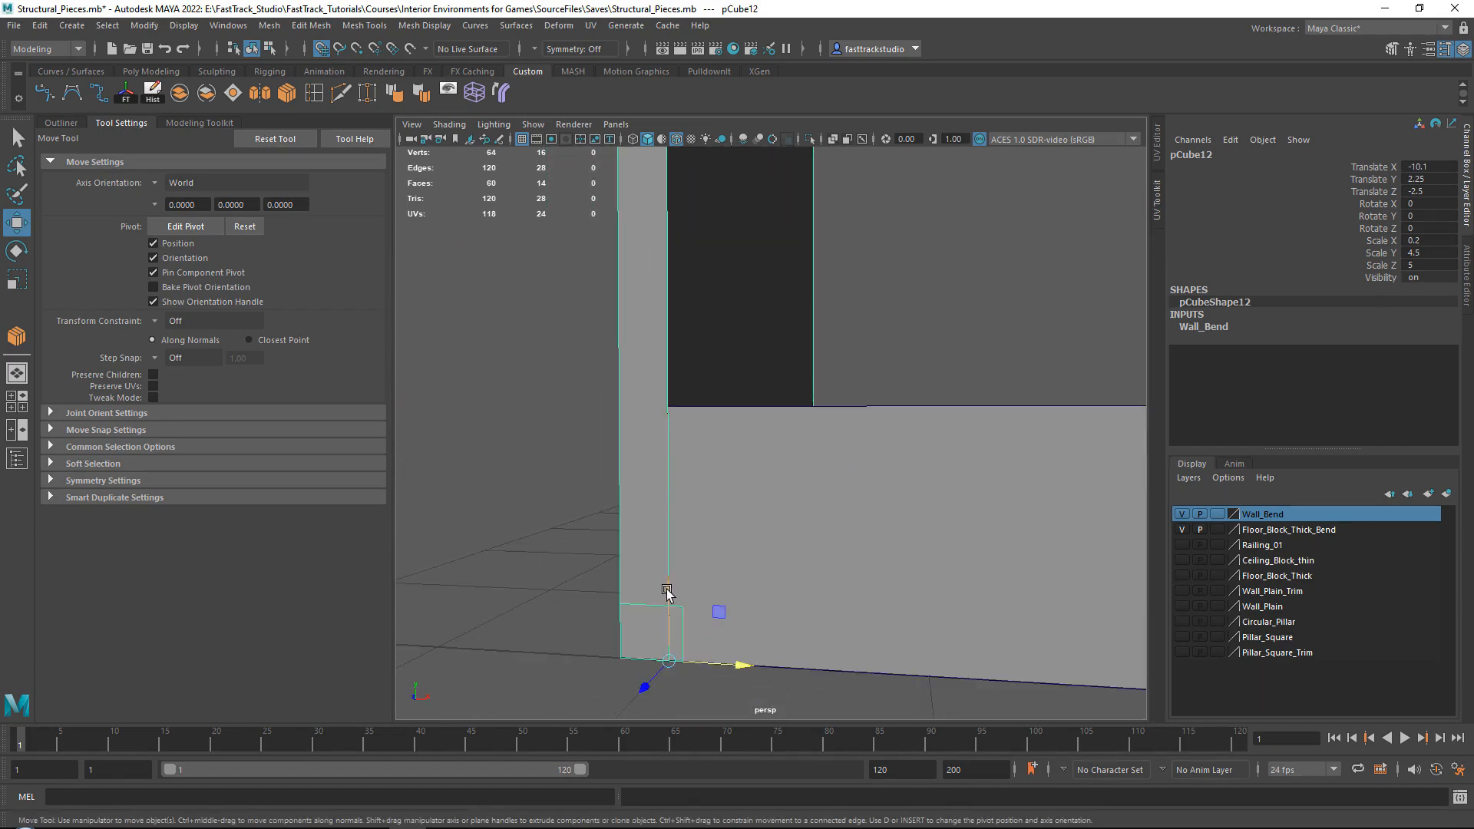
pyautogui.moveTo(667, 591); pyautogui.dragTo(703, 482)
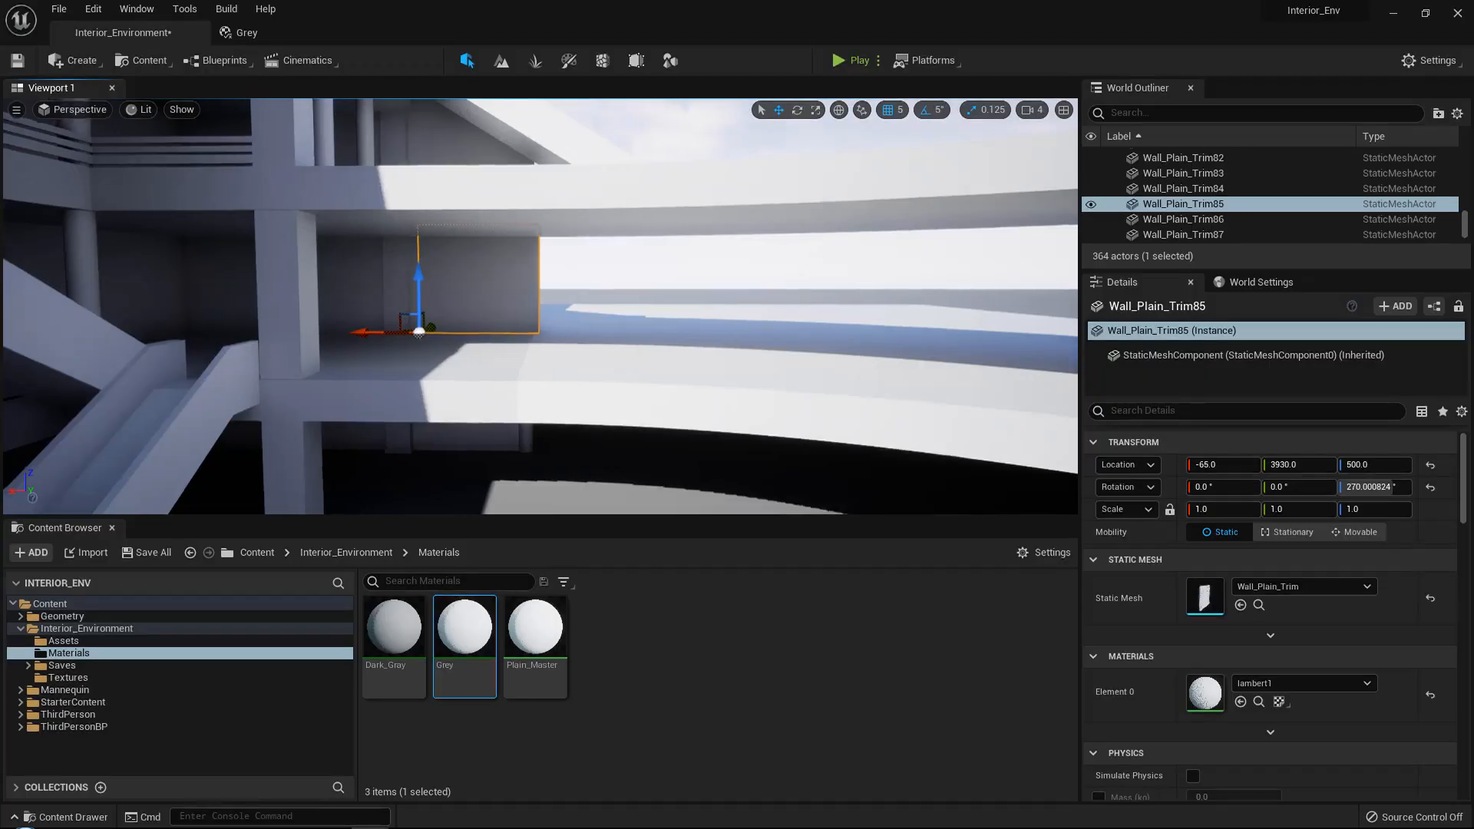
# Compare the wall placement beside the curved floor in Unreal Engine, return to Maya and move the wall copy inward to Translate X -9.898.
pyautogui.press('f')
pyautogui.click(579, 285)
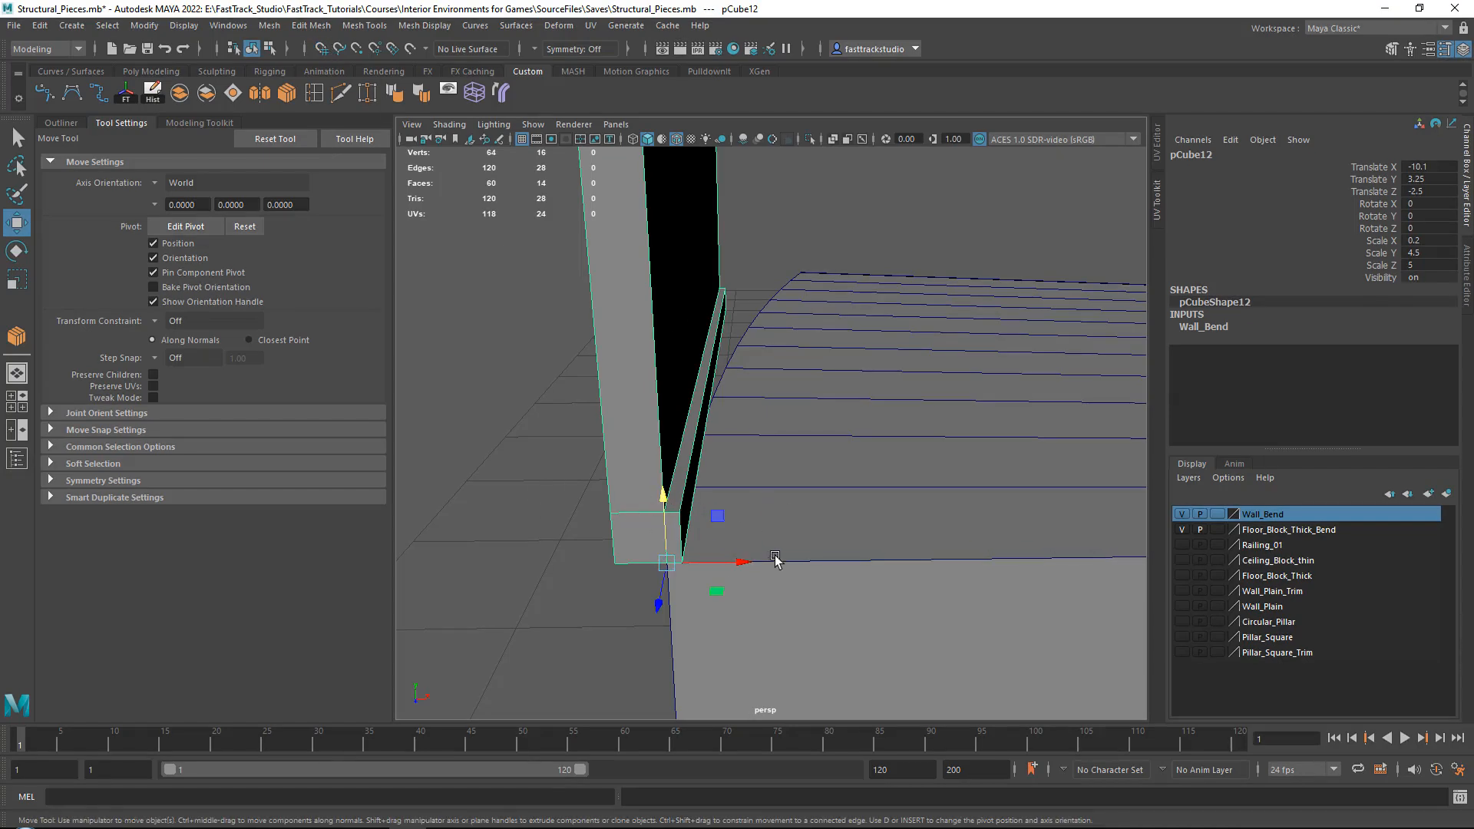
pyautogui.moveTo(740, 566); pyautogui.dragTo(793, 565)
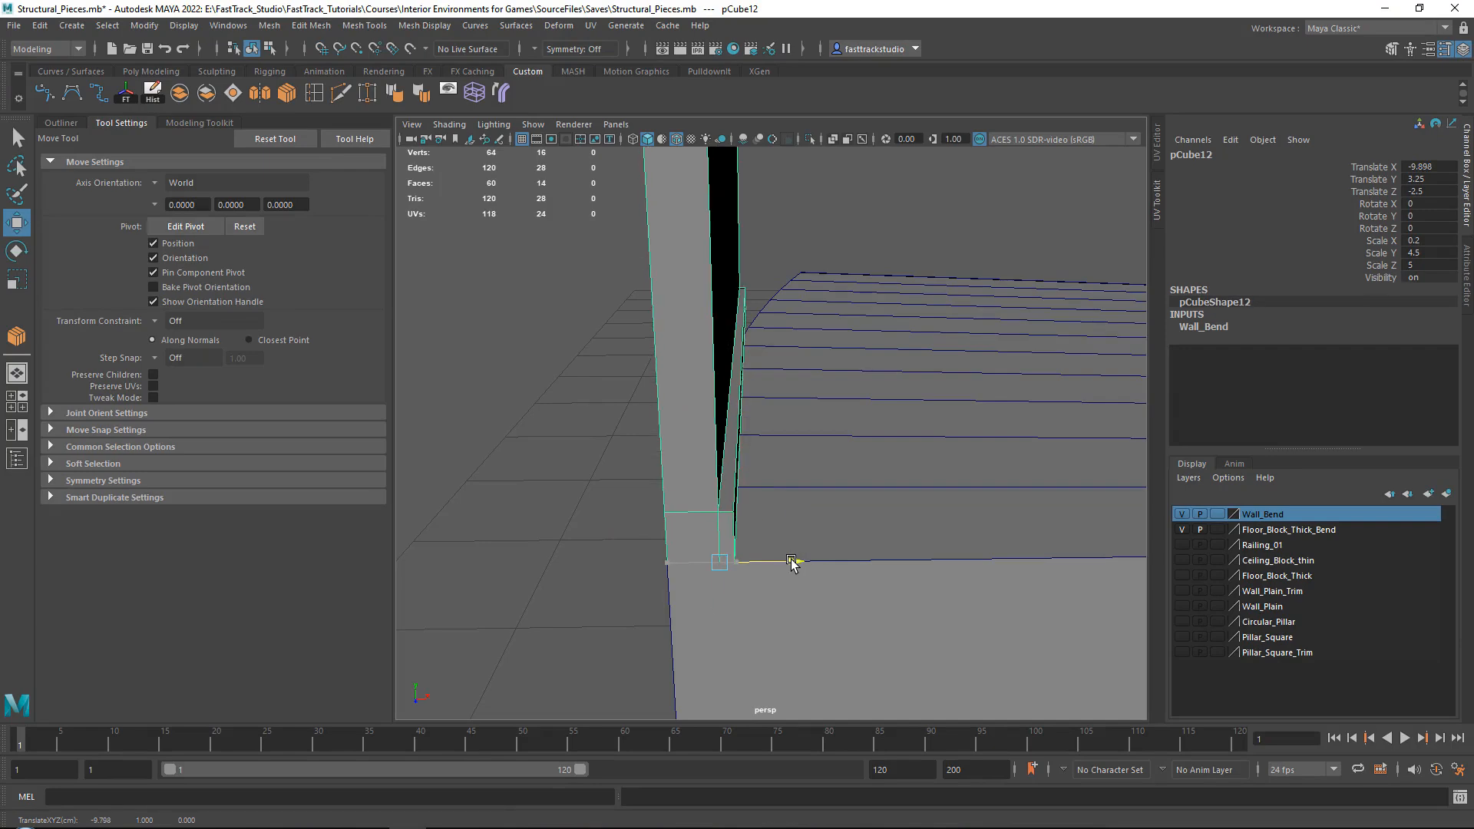
# Try to divide the wall's horizontal edges with the Connect tool at 10 segments, and undo it.
pyautogui.keyDown('alt'); pyautogui.moveTo(664, 448); pyautogui.dragTo(760, 666); pyautogui.keyUp('alt')
pyautogui.press('F10')
pyautogui.click(314, 93)
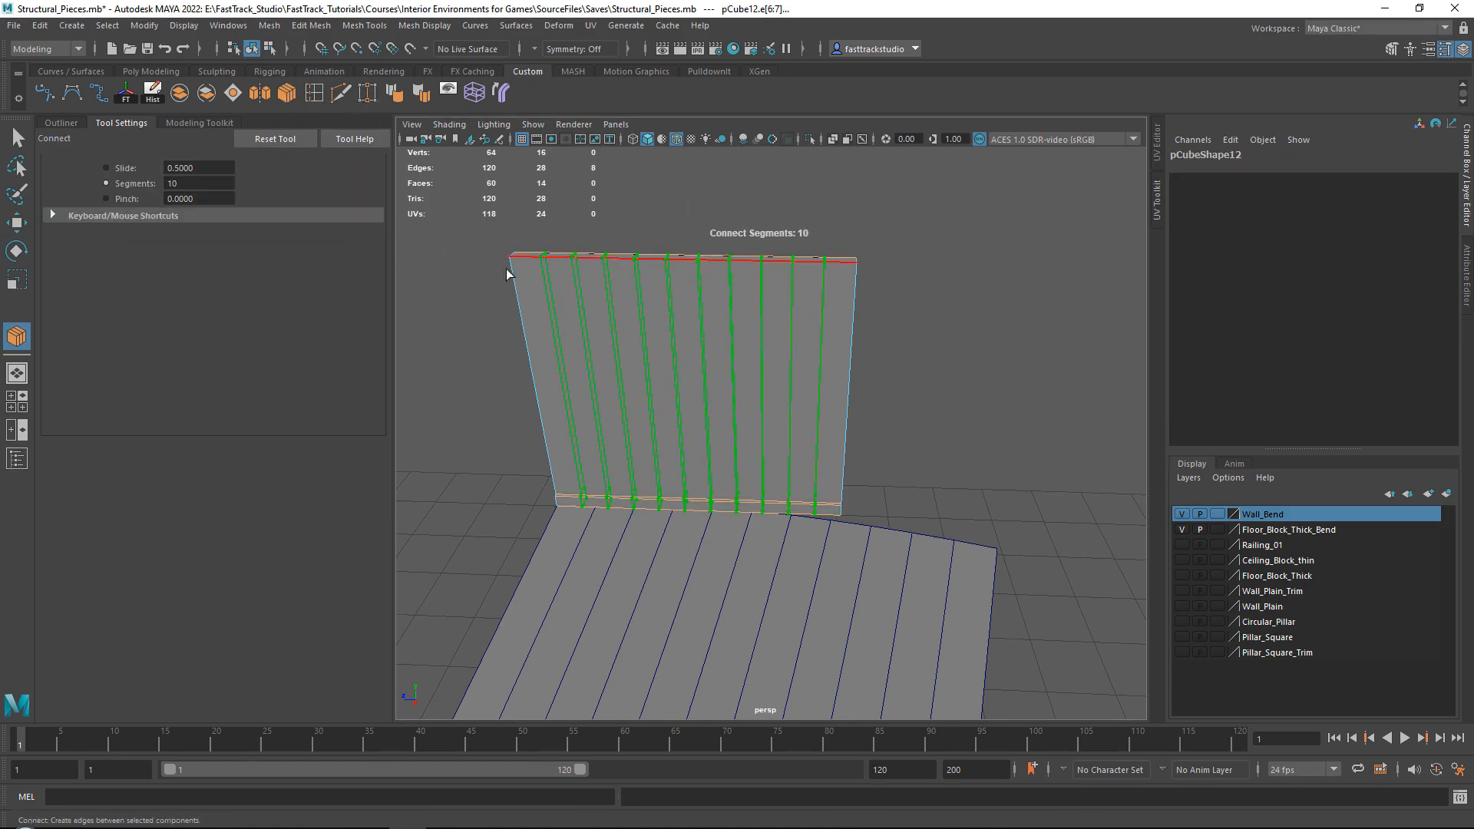
pyautogui.press('w')
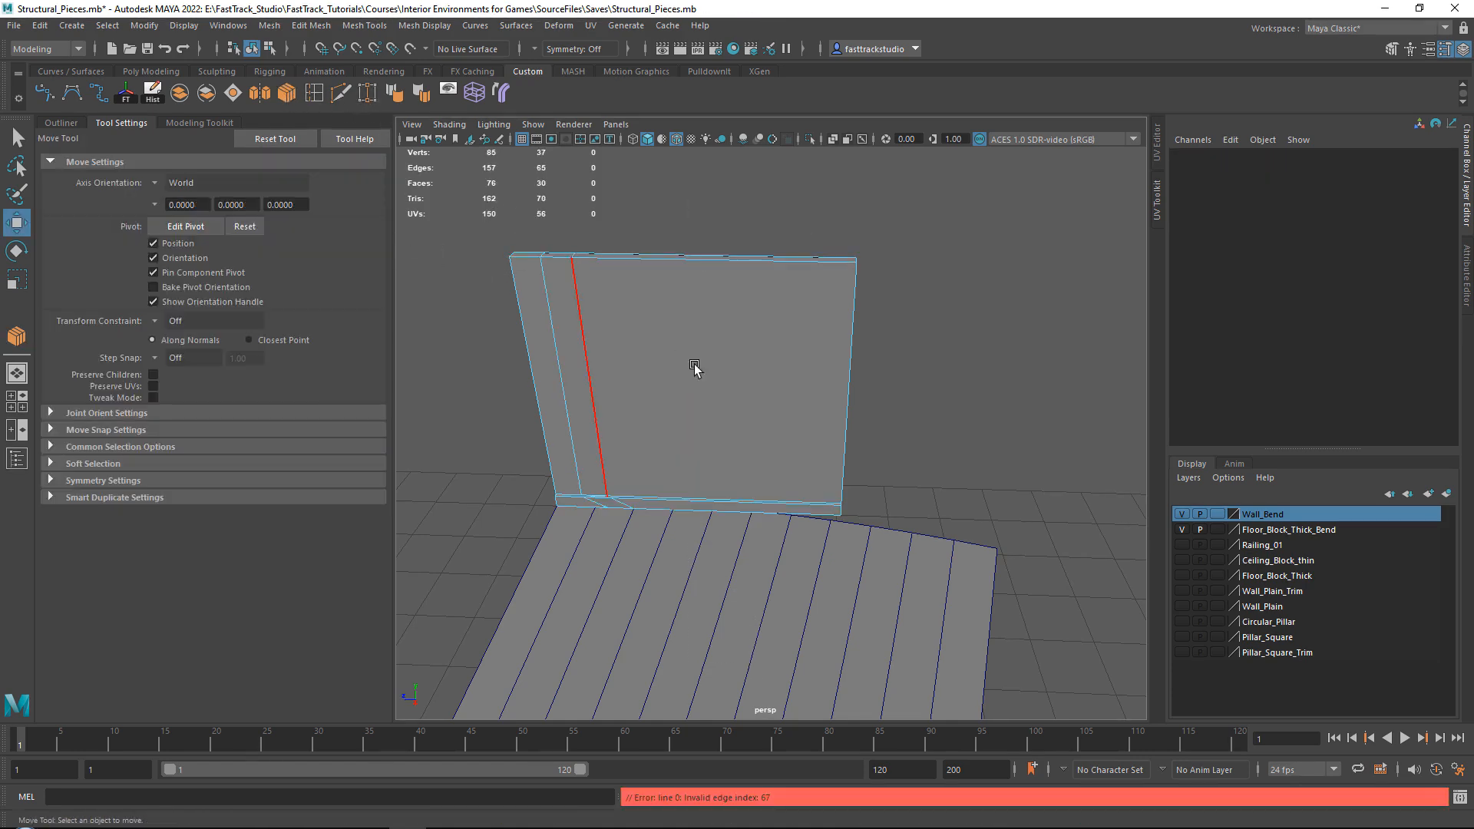
pyautogui.hotkey('ctrl', 'z')
pyautogui.hotkey('ctrl', 'z')
# Freeze the wall copy's transformations.
pyautogui.moveTo(688, 344); pyautogui.dragTo(754, 306, button='right')
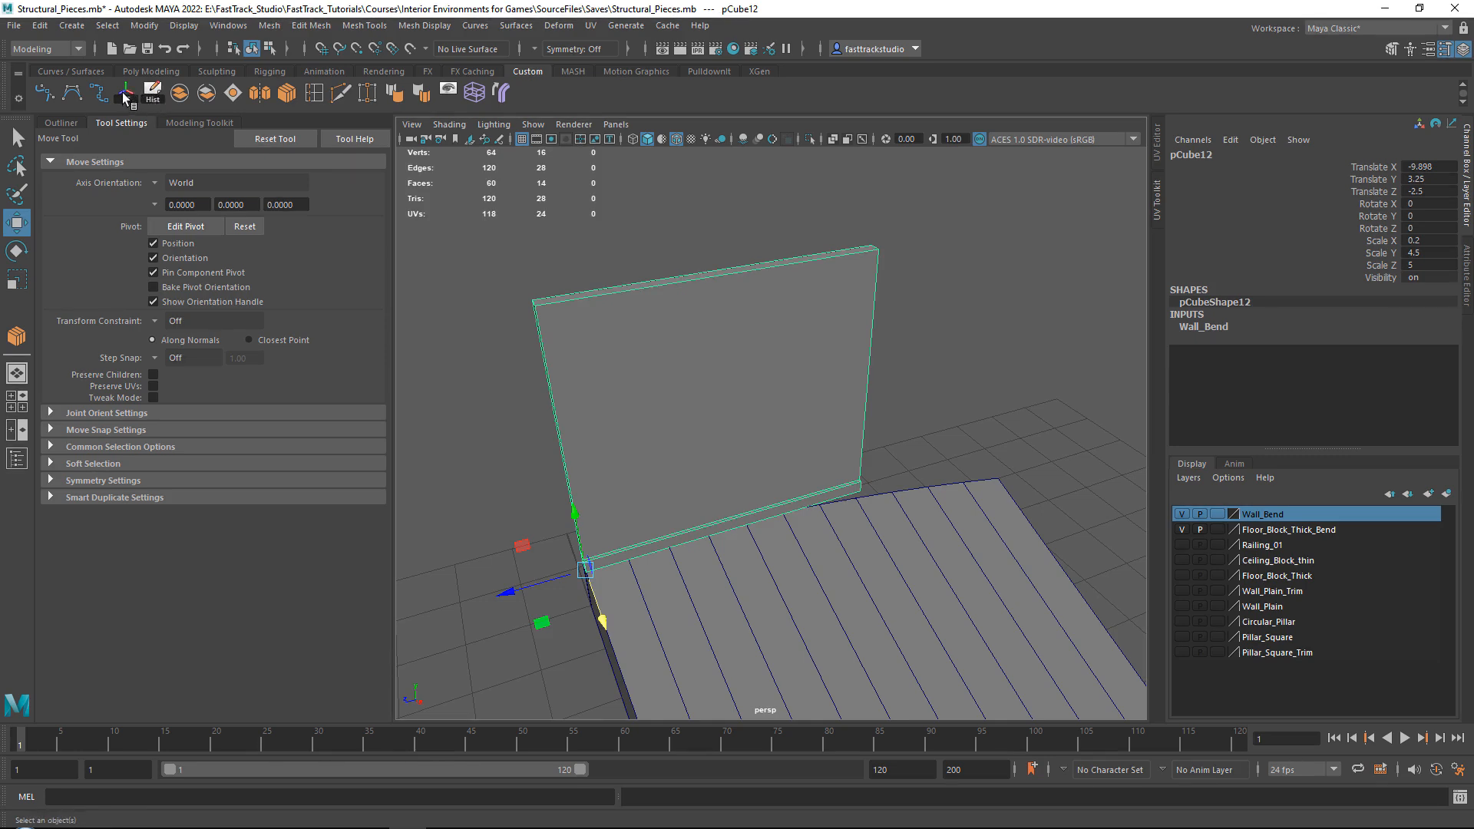
pyautogui.click(144, 27)
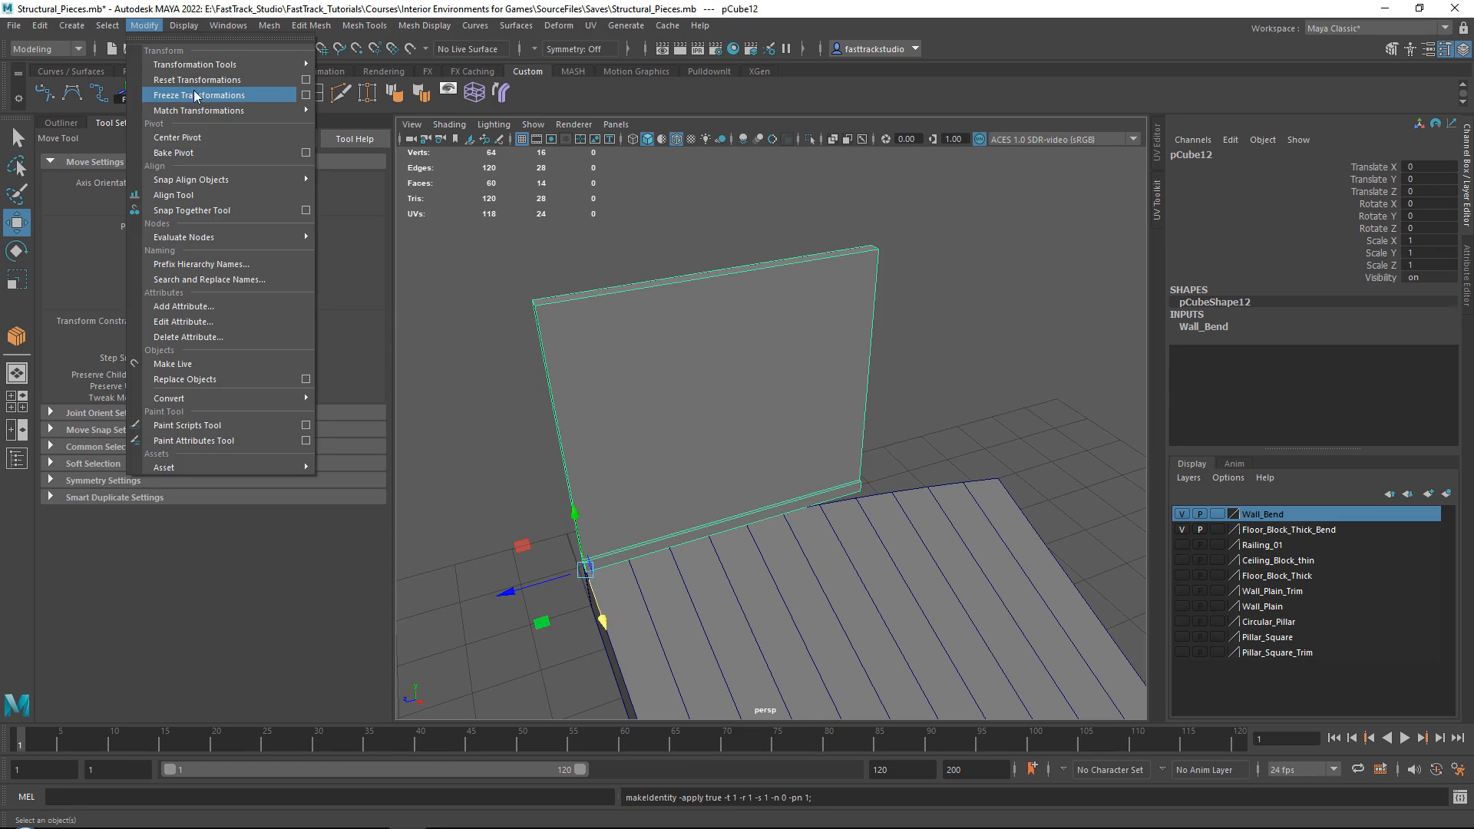
pyautogui.click(763, 312)
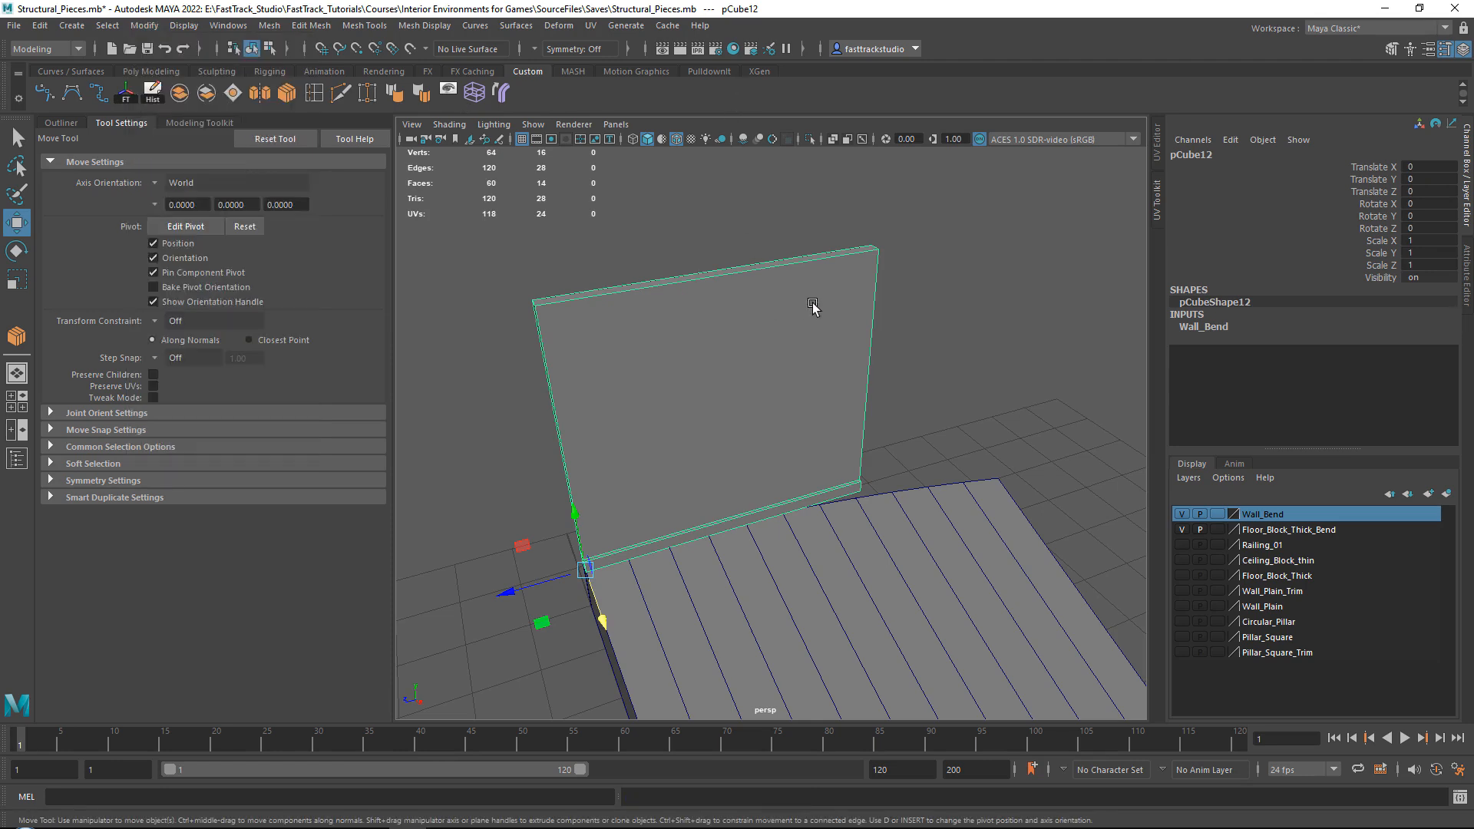
# Retry the 10-segment Connect on the wall's horizontal edges after freezing its transformations, and undo the result.
pyautogui.moveTo(675, 325)
pyautogui.keyDown('alt'); pyautogui.mouseDown()
pyautogui.moveTo(644, 336)
pyautogui.moveTo(658, 318)
pyautogui.mouseUp(); pyautogui.keyUp('alt')
pyautogui.moveTo(658, 318); pyautogui.dragTo(662, 261, button='right')
pyautogui.moveTo(664, 199); pyautogui.dragTo(679, 617)
pyautogui.click(287, 93)
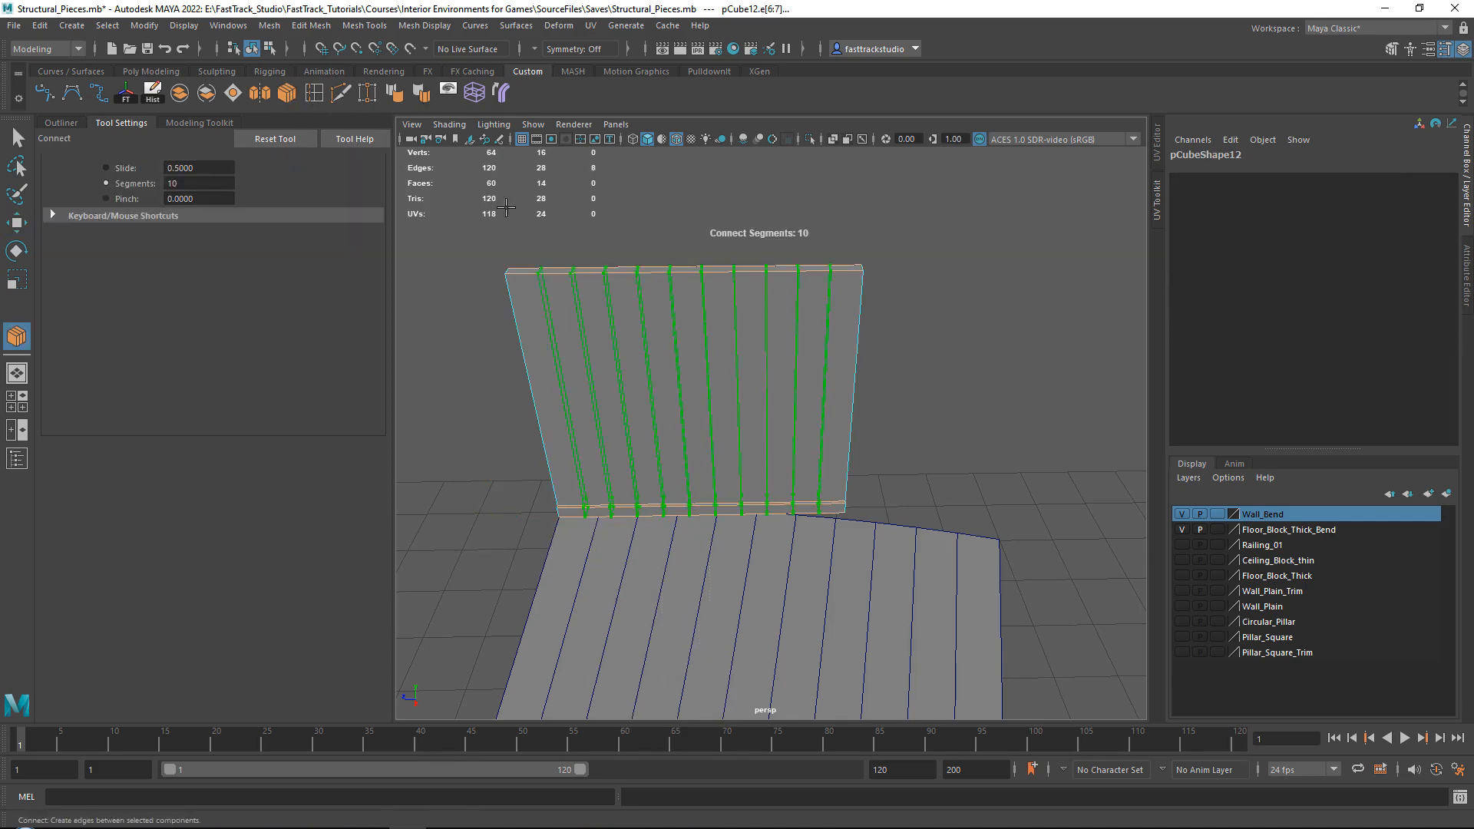
pyautogui.press('w')
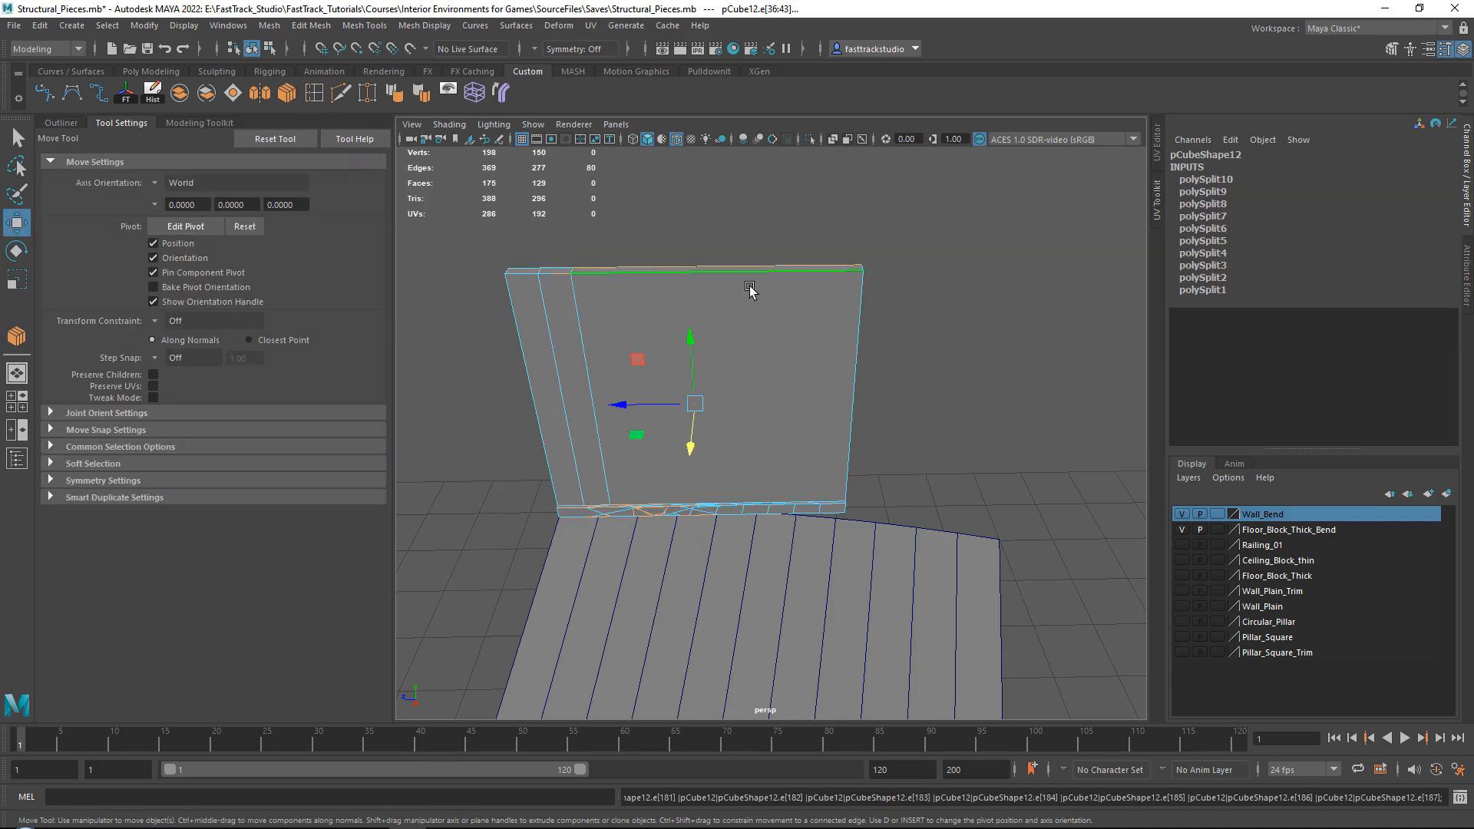
pyautogui.keyDown('alt'); pyautogui.moveTo(750, 292); pyautogui.dragTo(688, 330, button='middle'); pyautogui.keyUp('alt')
pyautogui.keyDown('alt'); pyautogui.moveTo(687, 330); pyautogui.dragTo(971, 318); pyautogui.keyUp('alt')
pyautogui.hotkey('ctrl', 'z')
# Insert three vertical edge loops that split the wall into four roughly equal sections.
pyautogui.keyDown('alt'); pyautogui.moveTo(1057, 335); pyautogui.dragTo(785, 406); pyautogui.keyUp('alt')
pyautogui.keyDown('alt'); pyautogui.moveTo(558, 253); pyautogui.dragTo(642, 302, button='middle'); pyautogui.keyUp('alt')
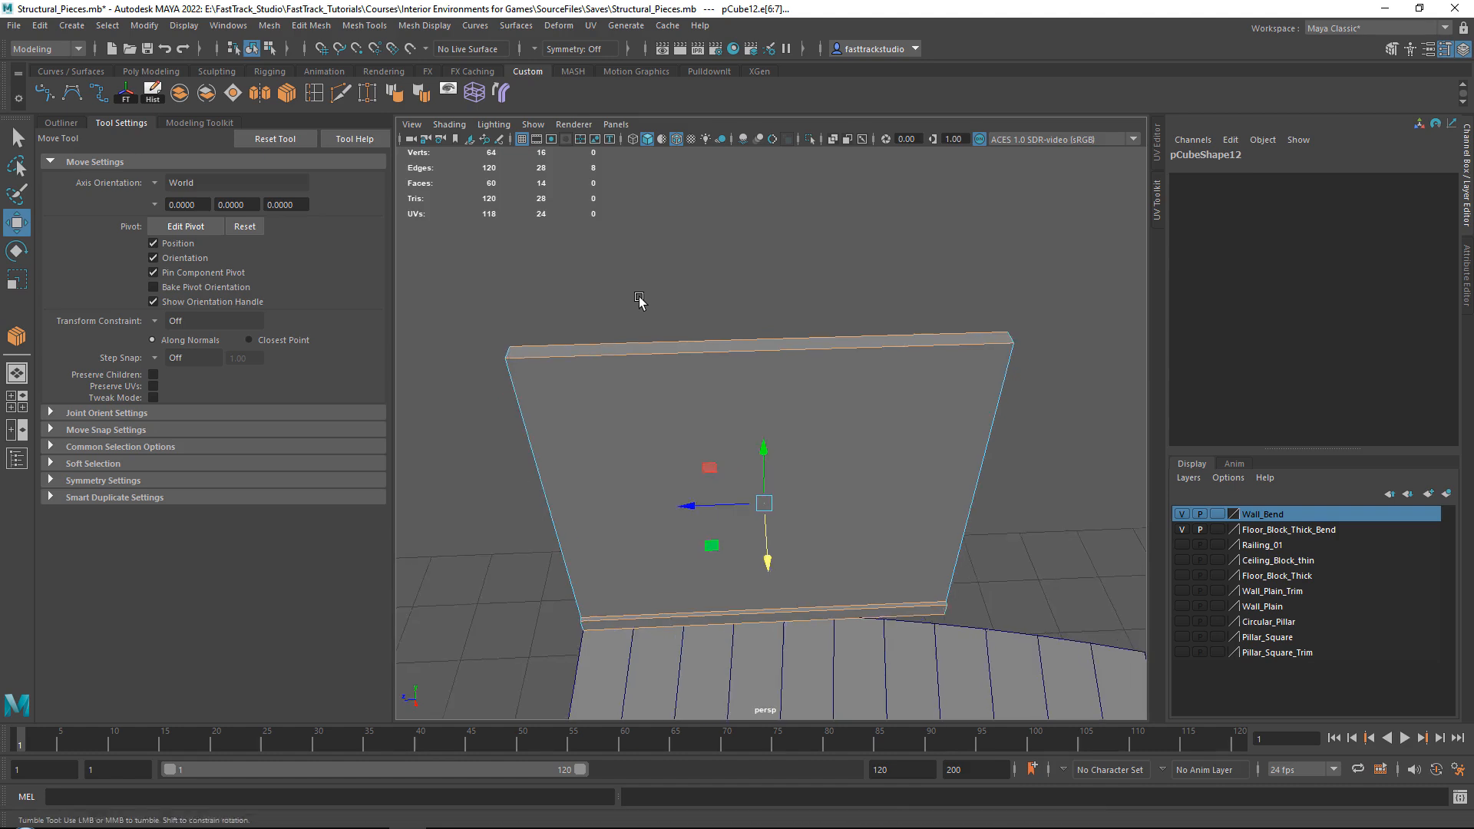
pyautogui.keyDown('alt'); pyautogui.moveTo(642, 302); pyautogui.dragTo(596, 278); pyautogui.keyUp('alt')
pyautogui.click(314, 94)
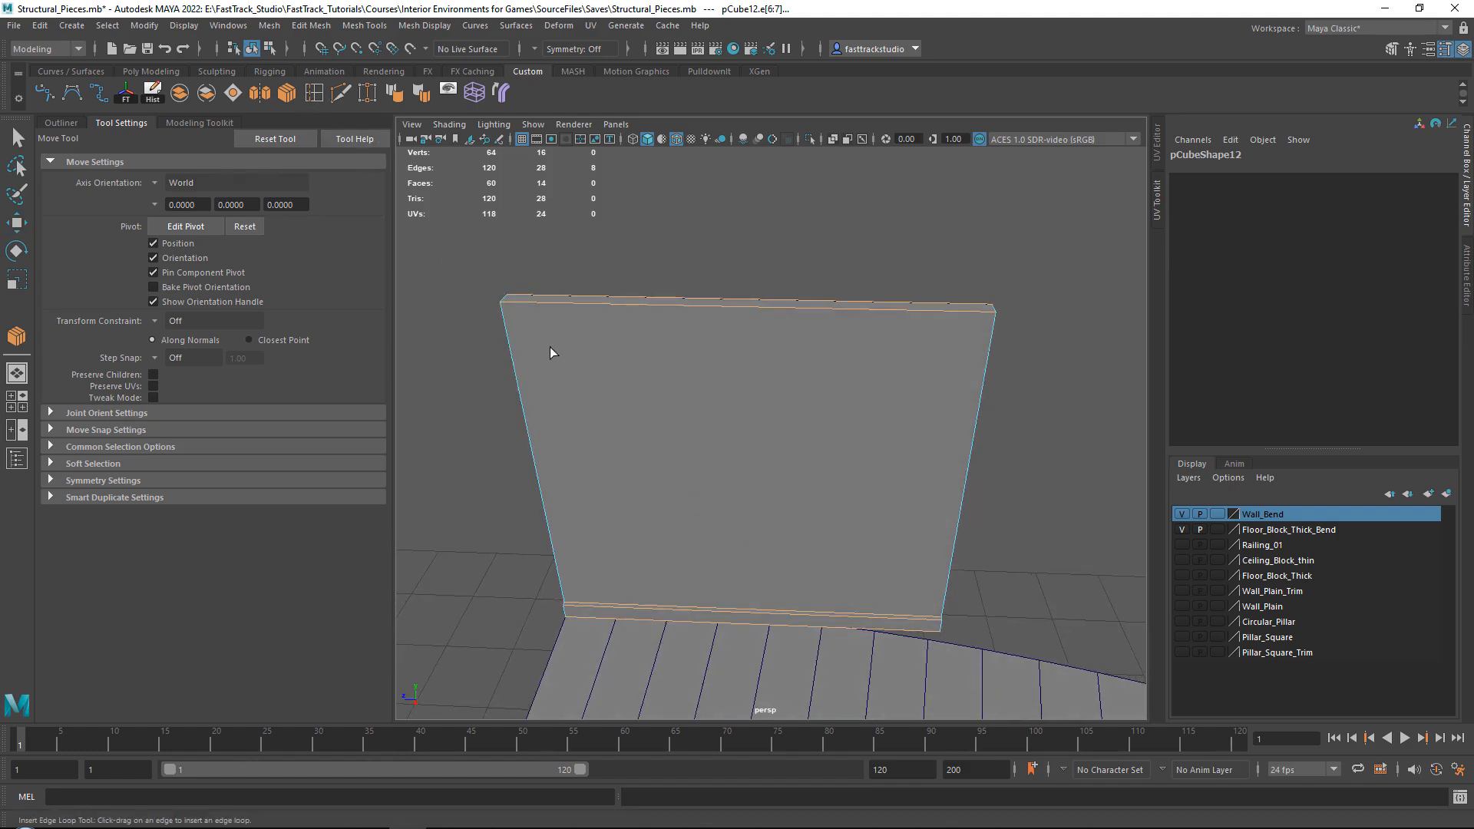
pyautogui.click(741, 310)
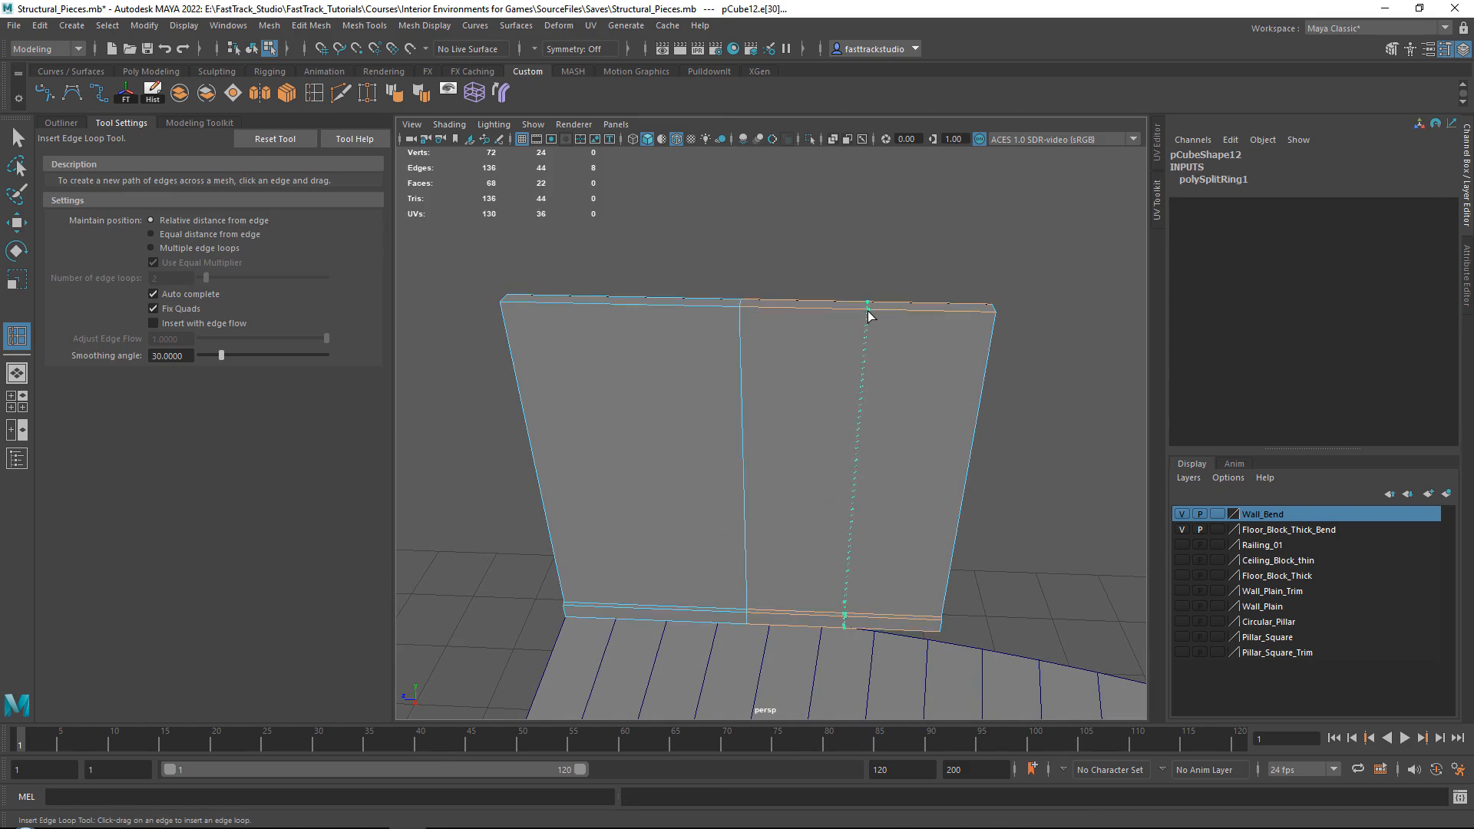
pyautogui.click(869, 314)
pyautogui.click(616, 308)
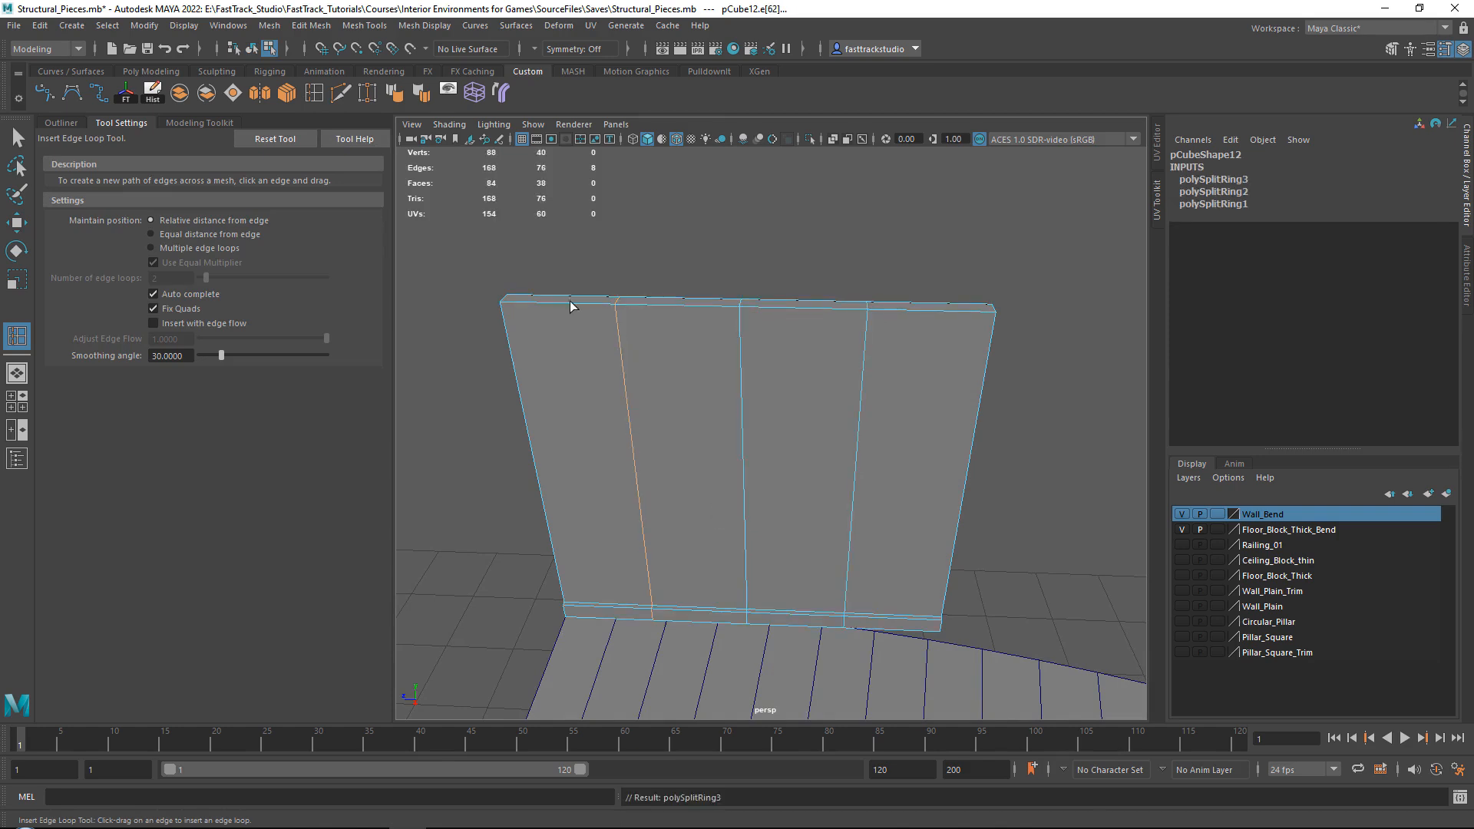
# Insert four more vertical edge loops, one midway across each of the wall's sections.
pyautogui.click(551, 308)
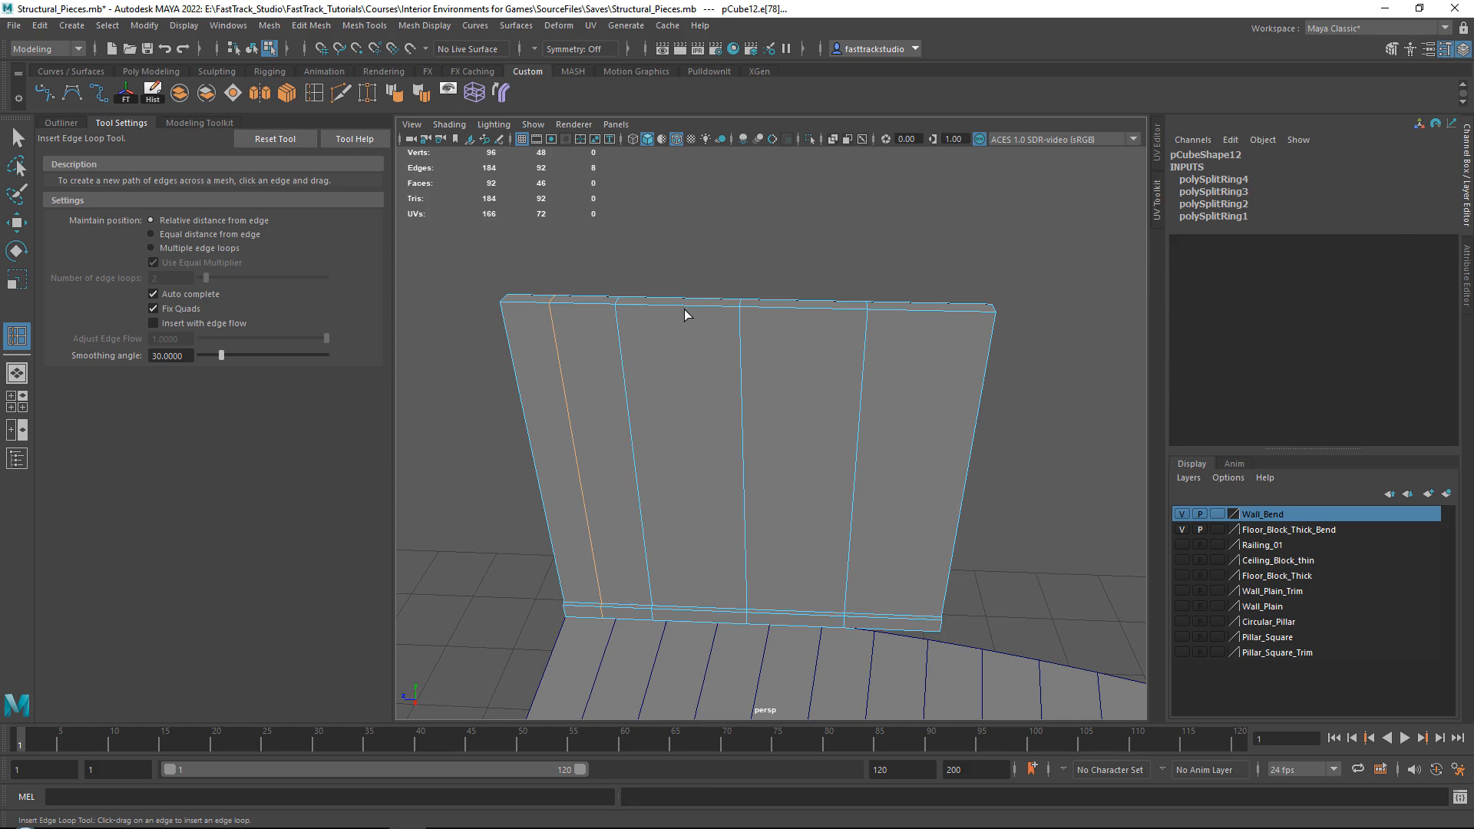
pyautogui.click(684, 309)
pyautogui.click(685, 303)
pyautogui.moveTo(681, 309); pyautogui.dragTo(680, 308)
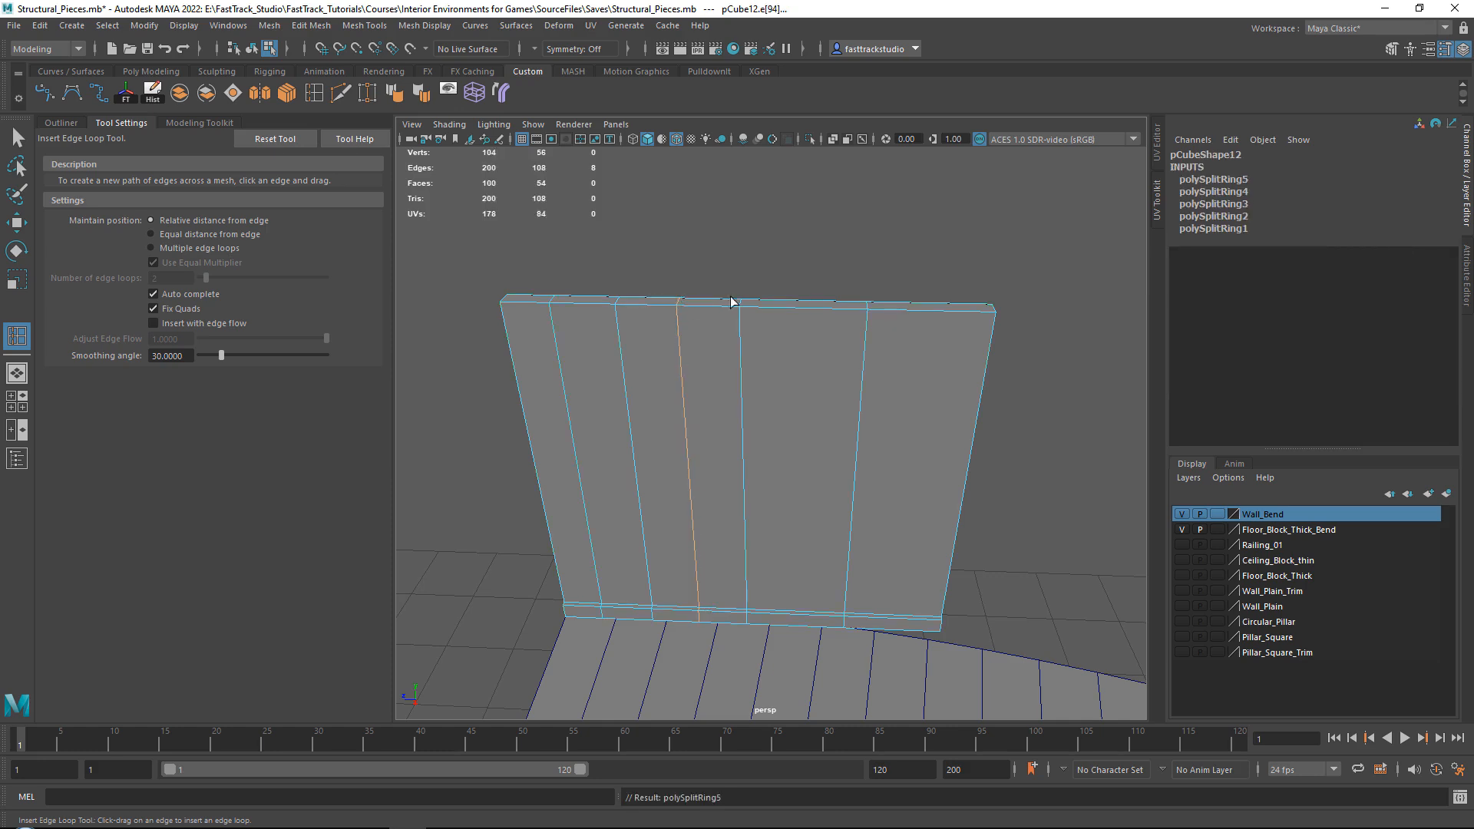
pyautogui.click(805, 307)
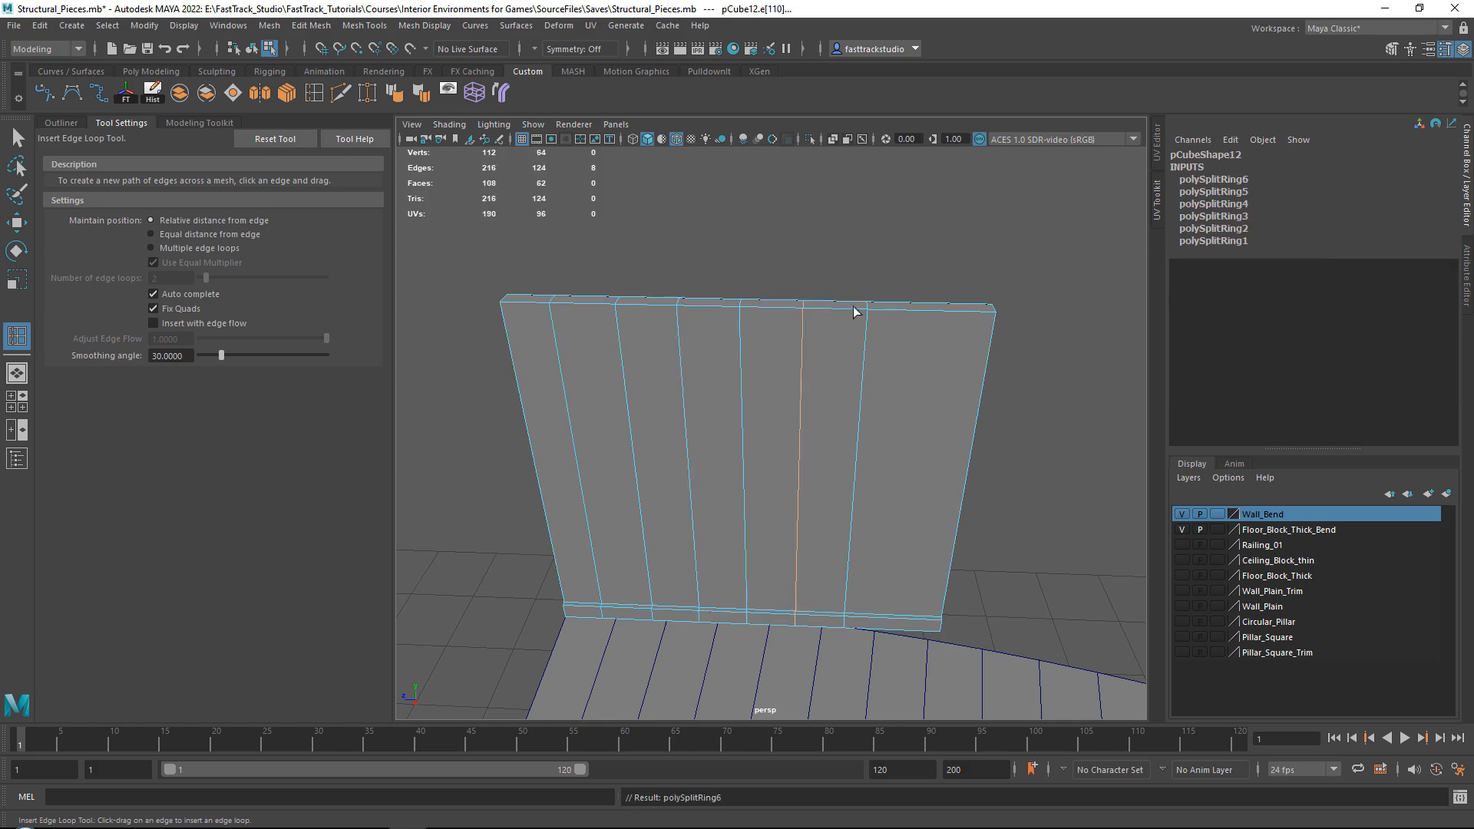
pyautogui.click(933, 309)
pyautogui.press('w')
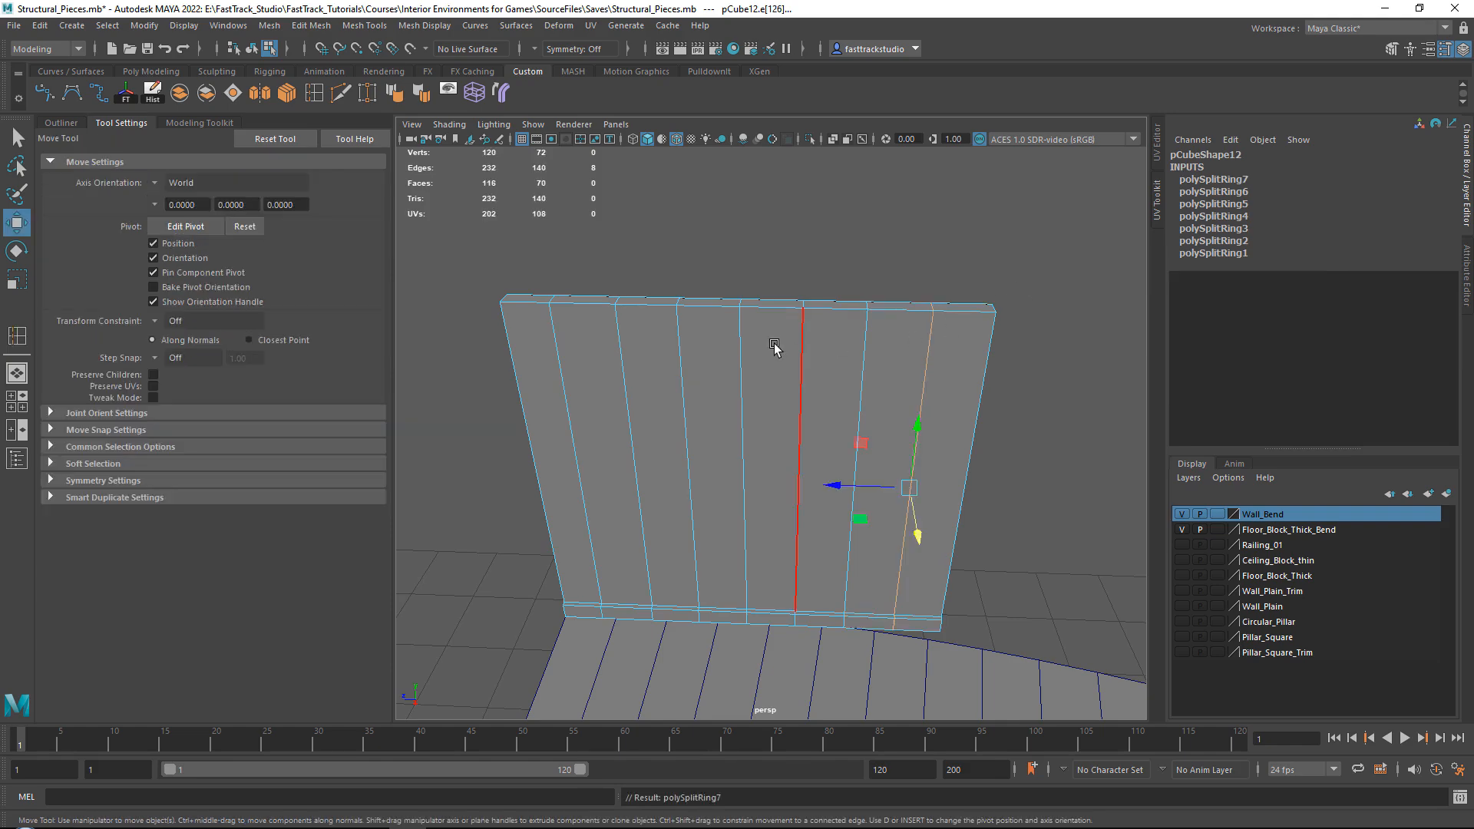
# Return to object selection, select the subdivided wall and delete its construction history.
pyautogui.moveTo(773, 342); pyautogui.dragTo(828, 322, button='right')
pyautogui.scroll(-5, 835, 326)
pyautogui.click(897, 341)
pyautogui.keyDown('alt'); pyautogui.moveTo(897, 340); pyautogui.dragTo(829, 402); pyautogui.keyUp('alt')
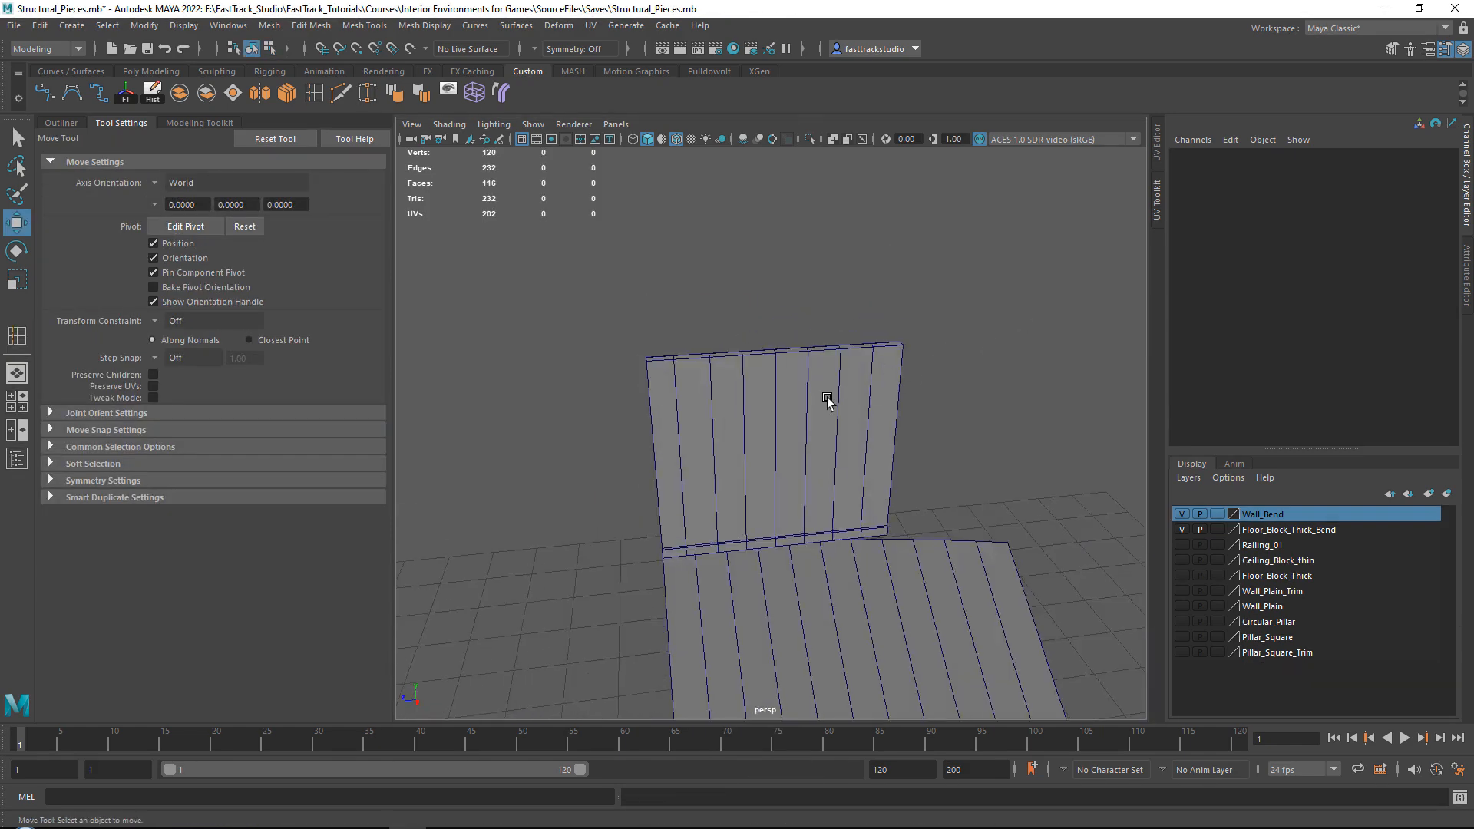
pyautogui.click(830, 402)
pyautogui.keyDown('alt'); pyautogui.moveTo(820, 330); pyautogui.dragTo(836, 404); pyautogui.keyUp('alt')
pyautogui.click(163, 96)
pyautogui.keyDown('alt'); pyautogui.moveTo(836, 405); pyautogui.dragTo(806, 374, button='middle'); pyautogui.keyUp('alt')
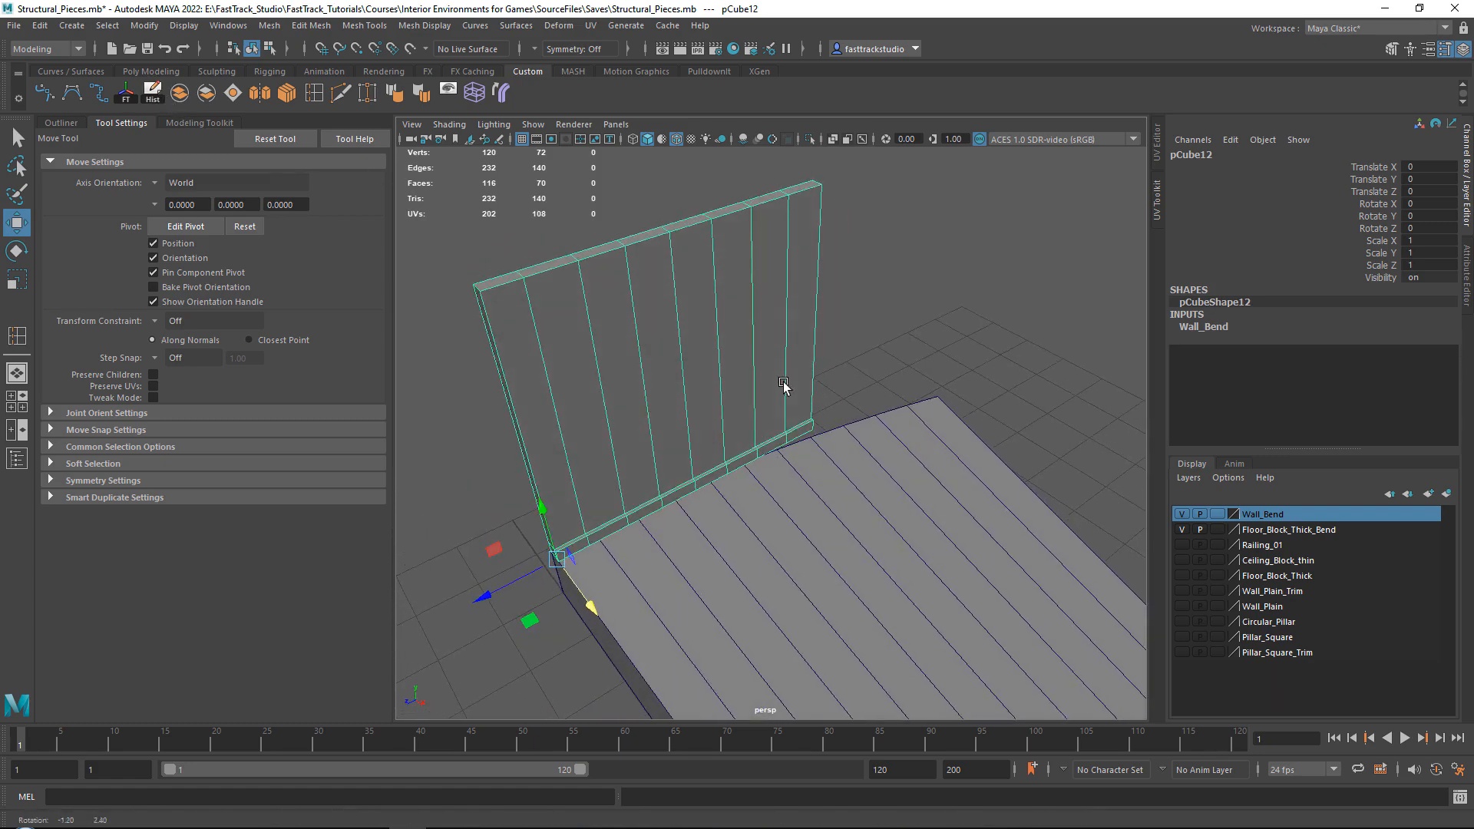
# Add a Bend deformer to the wall with a curvature of 15 and a low bound of 0.
pyautogui.click(501, 92)
pyautogui.keyDown('alt'); pyautogui.moveTo(862, 397); pyautogui.dragTo(913, 390); pyautogui.keyUp('alt')
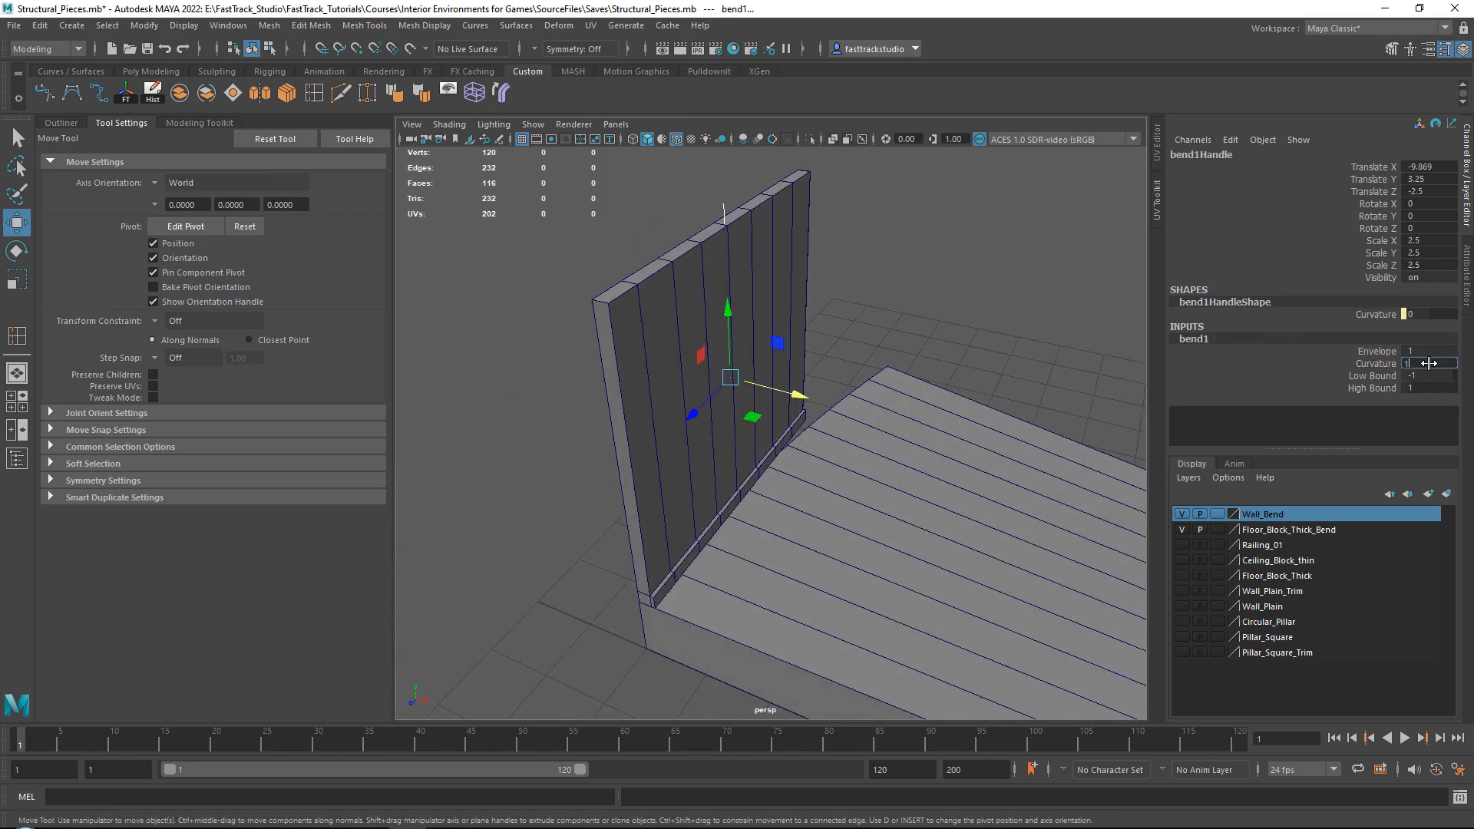
pyautogui.write('5')
pyautogui.press('Return')
pyautogui.keyDown('alt'); pyautogui.moveTo(741, 234); pyautogui.dragTo(882, 307); pyautogui.keyUp('alt')
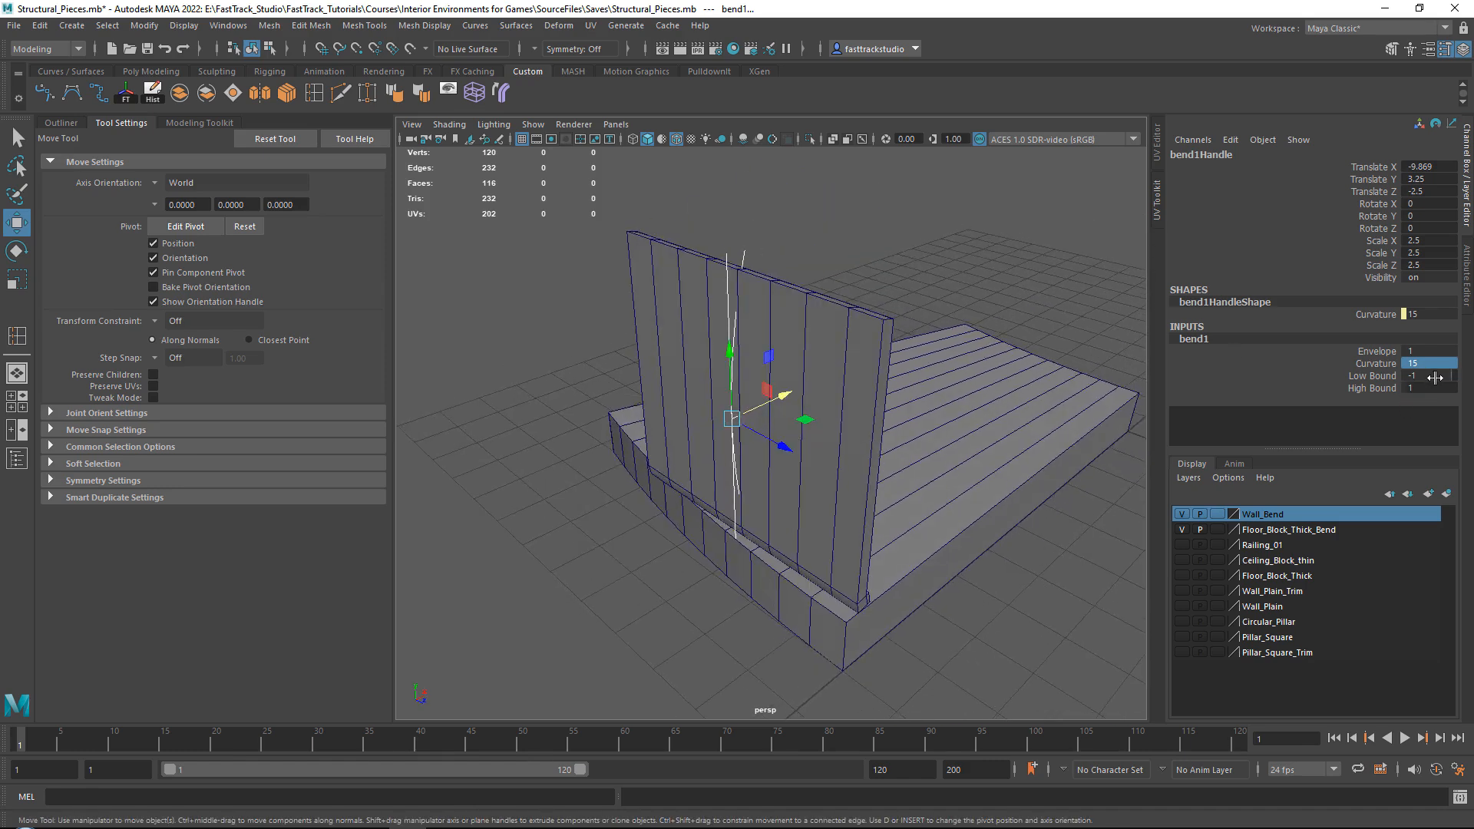
pyautogui.press('Return')
pyautogui.keyDown('alt'); pyautogui.moveTo(828, 319); pyautogui.dragTo(823, 409); pyautogui.keyUp('alt')
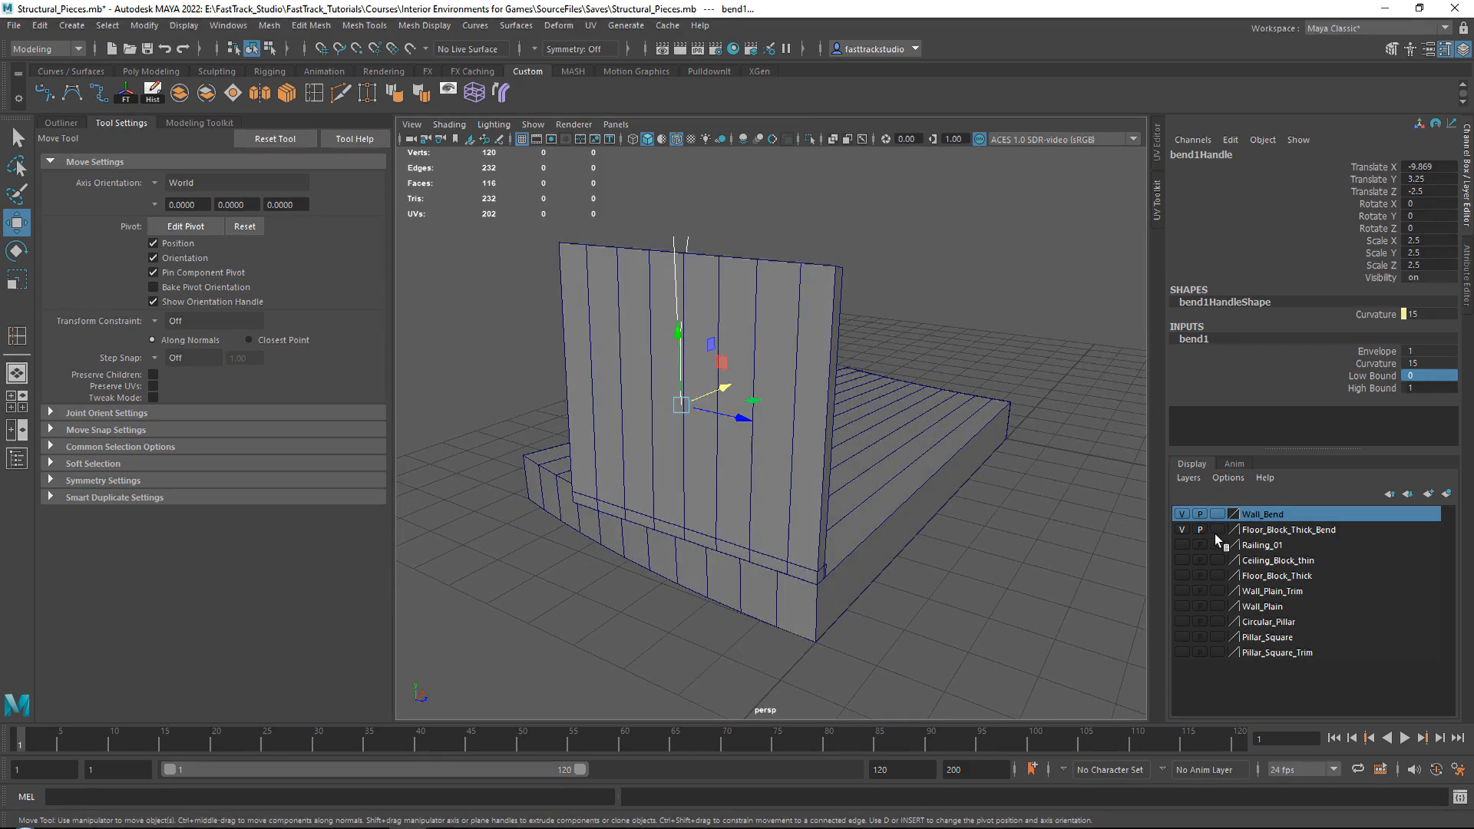
# Hide the floor block's layer and rotate the bend handle to -90 degrees about X.
pyautogui.click(1183, 530)
pyautogui.keyDown('alt'); pyautogui.moveTo(839, 504); pyautogui.dragTo(790, 438); pyautogui.keyUp('alt')
pyautogui.press('e')
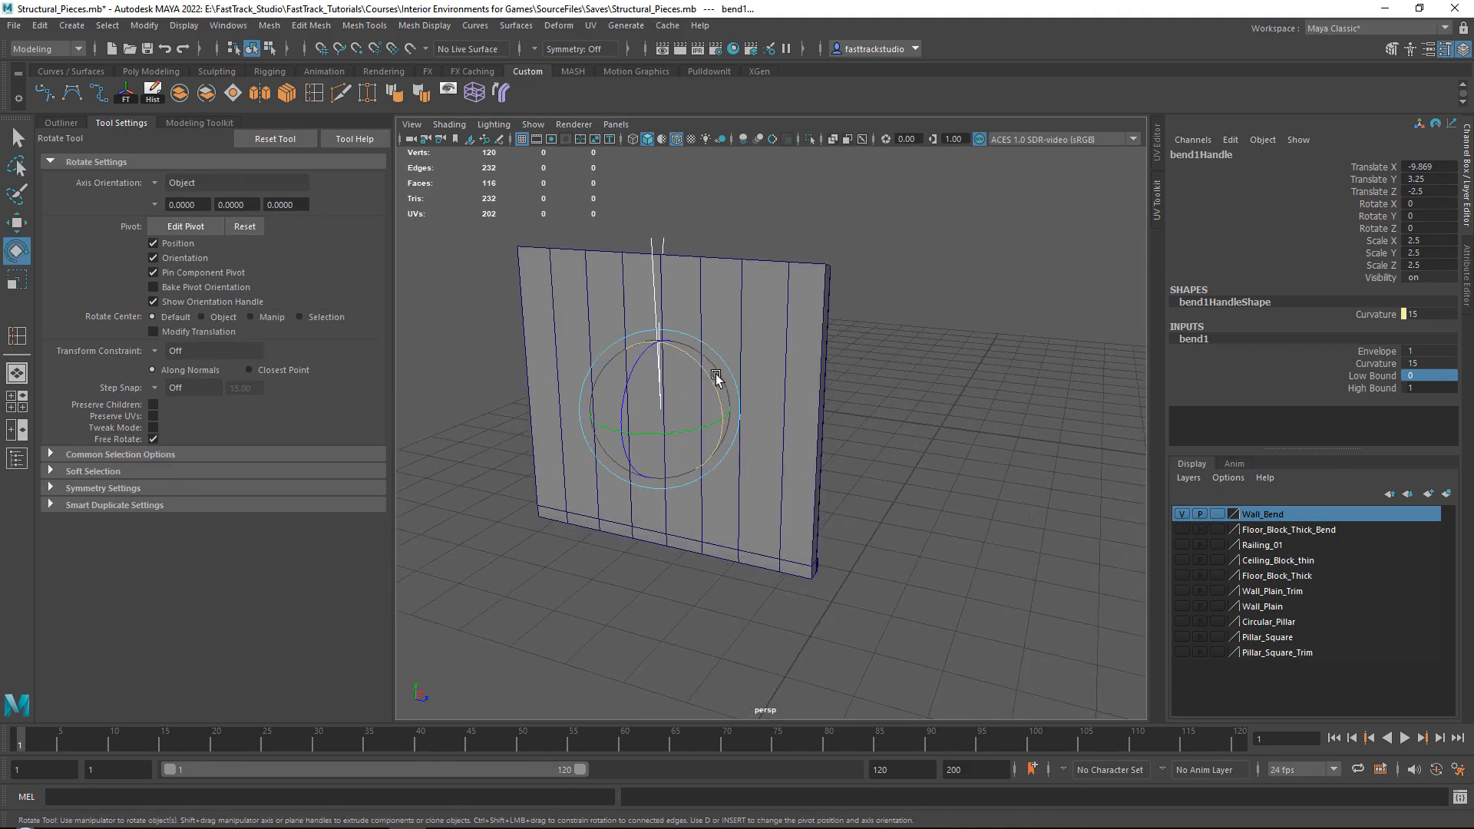
pyautogui.press('j')
pyautogui.moveTo(708, 374); pyautogui.dragTo(622, 412)
# Set the Bend deformer's high bound to 3.
pyautogui.press('w')
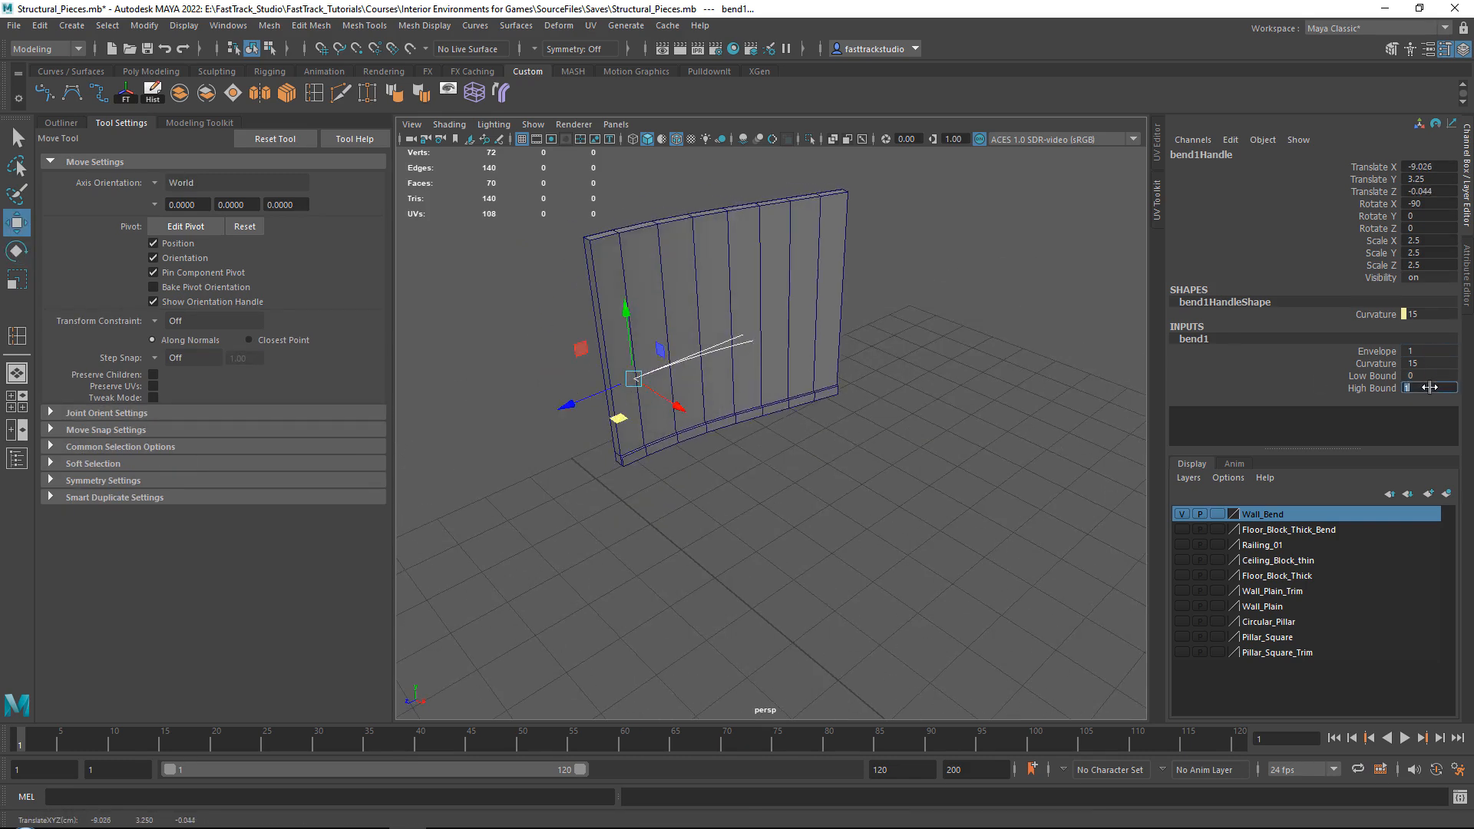
pyautogui.write('3')
pyautogui.press('Return')
pyautogui.keyDown('alt'); pyautogui.moveTo(760, 329); pyautogui.dragTo(793, 320); pyautogui.keyUp('alt')
pyautogui.keyDown('alt'); pyautogui.moveTo(793, 320); pyautogui.dragTo(744, 320, button='right'); pyautogui.keyUp('alt')
pyautogui.keyDown('alt'); pyautogui.moveTo(744, 320); pyautogui.dragTo(776, 387, button='middle'); pyautogui.keyUp('alt')
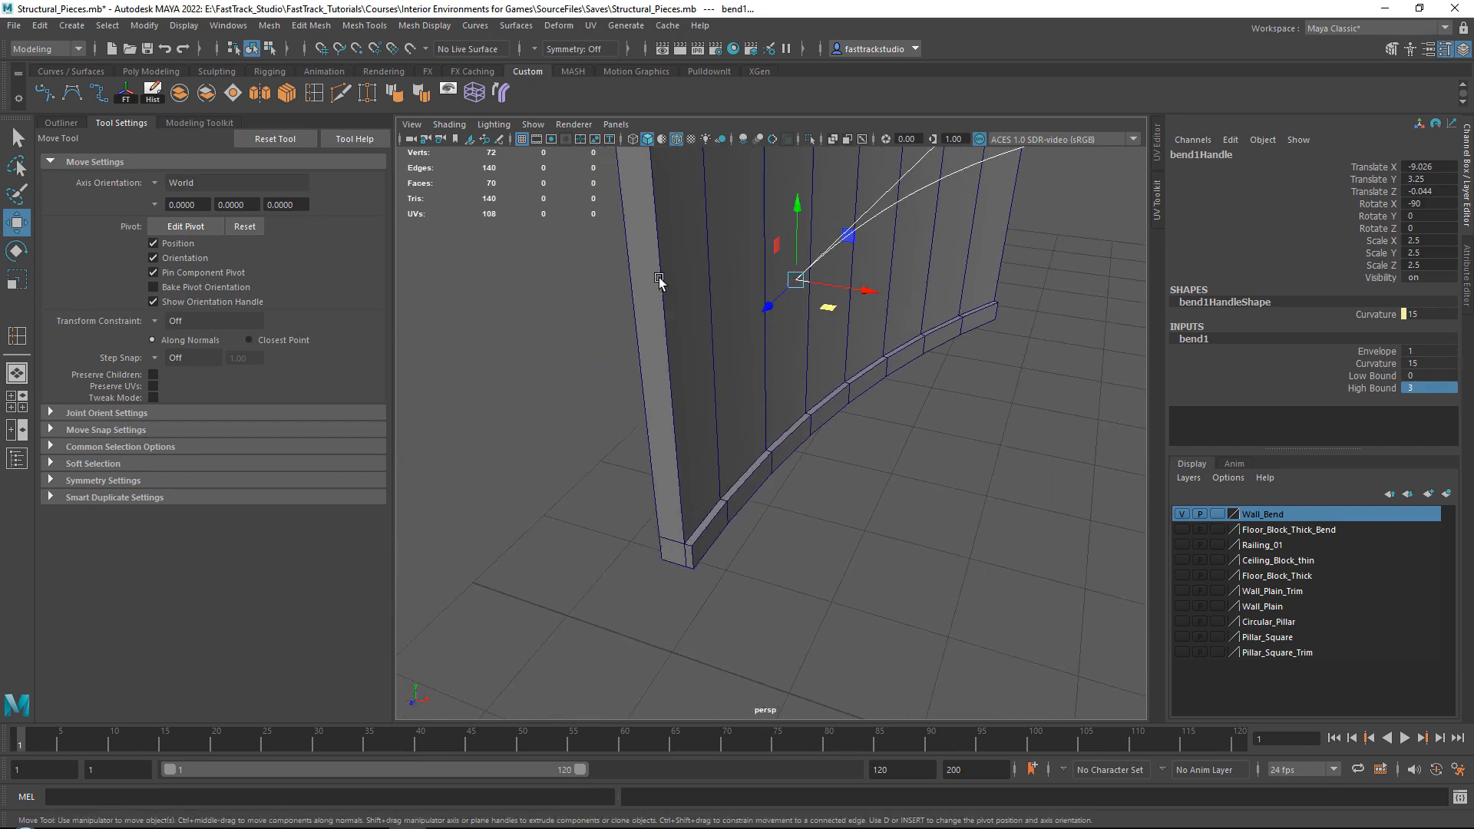
# Point-snap the bend handle to the wall's bottom corner, show the floor block again, and slide the handle along X to about -4.9.
pyautogui.click(356, 48)
pyautogui.moveTo(796, 280); pyautogui.dragTo(645, 430)
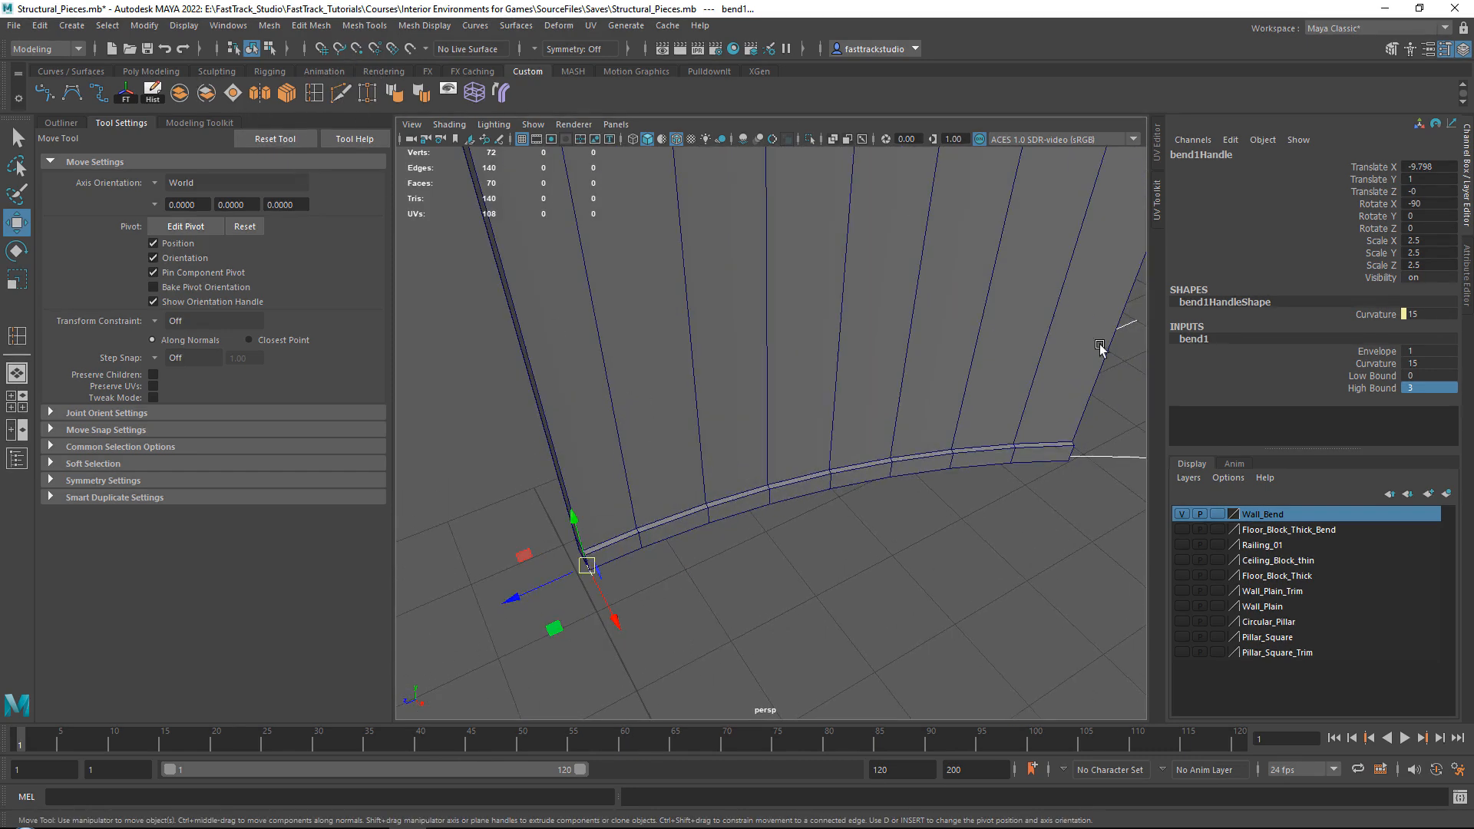
pyautogui.click(1183, 529)
pyautogui.keyDown('alt'); pyautogui.moveTo(829, 465); pyautogui.dragTo(653, 359); pyautogui.keyUp('alt')
pyautogui.moveTo(539, 321); pyautogui.dragTo(535, 323)
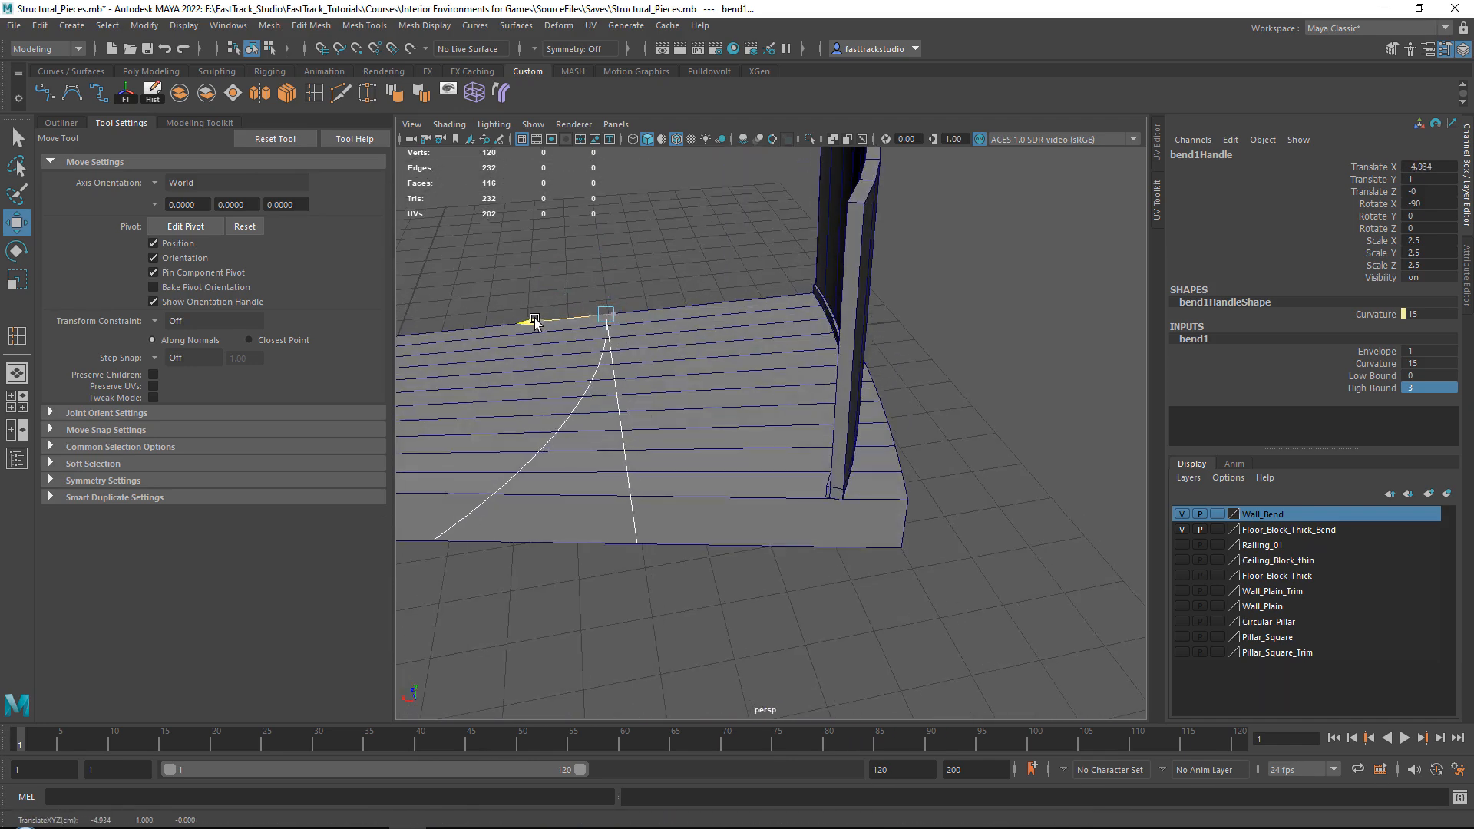
# Try bend curvatures of 10 and 5 while sliding the bend handle along X to about -1.86.
pyautogui.click(1445, 361)
pyautogui.write('10')
pyautogui.press('Return')
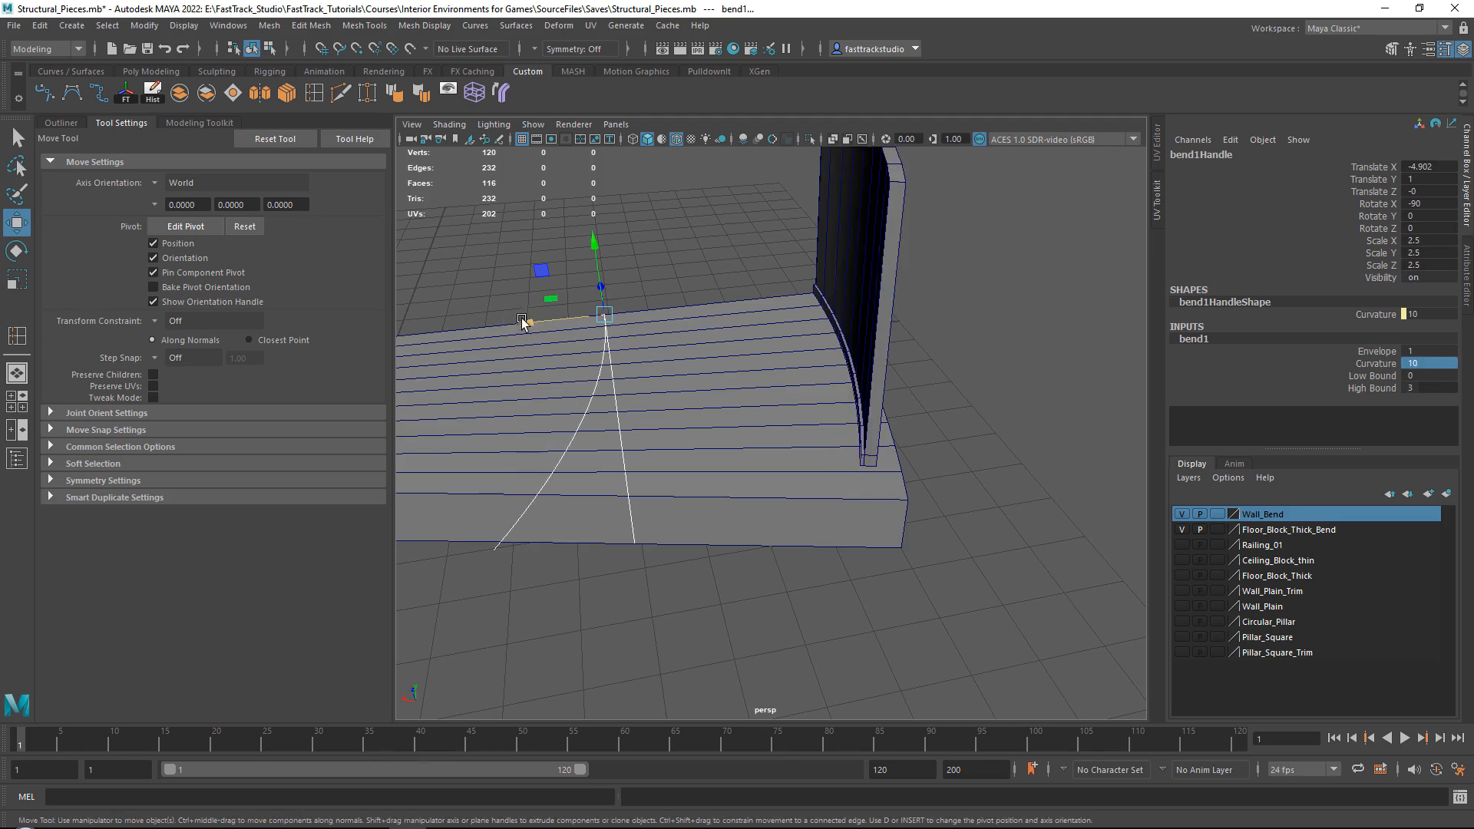
pyautogui.moveTo(523, 323); pyautogui.dragTo(442, 333)
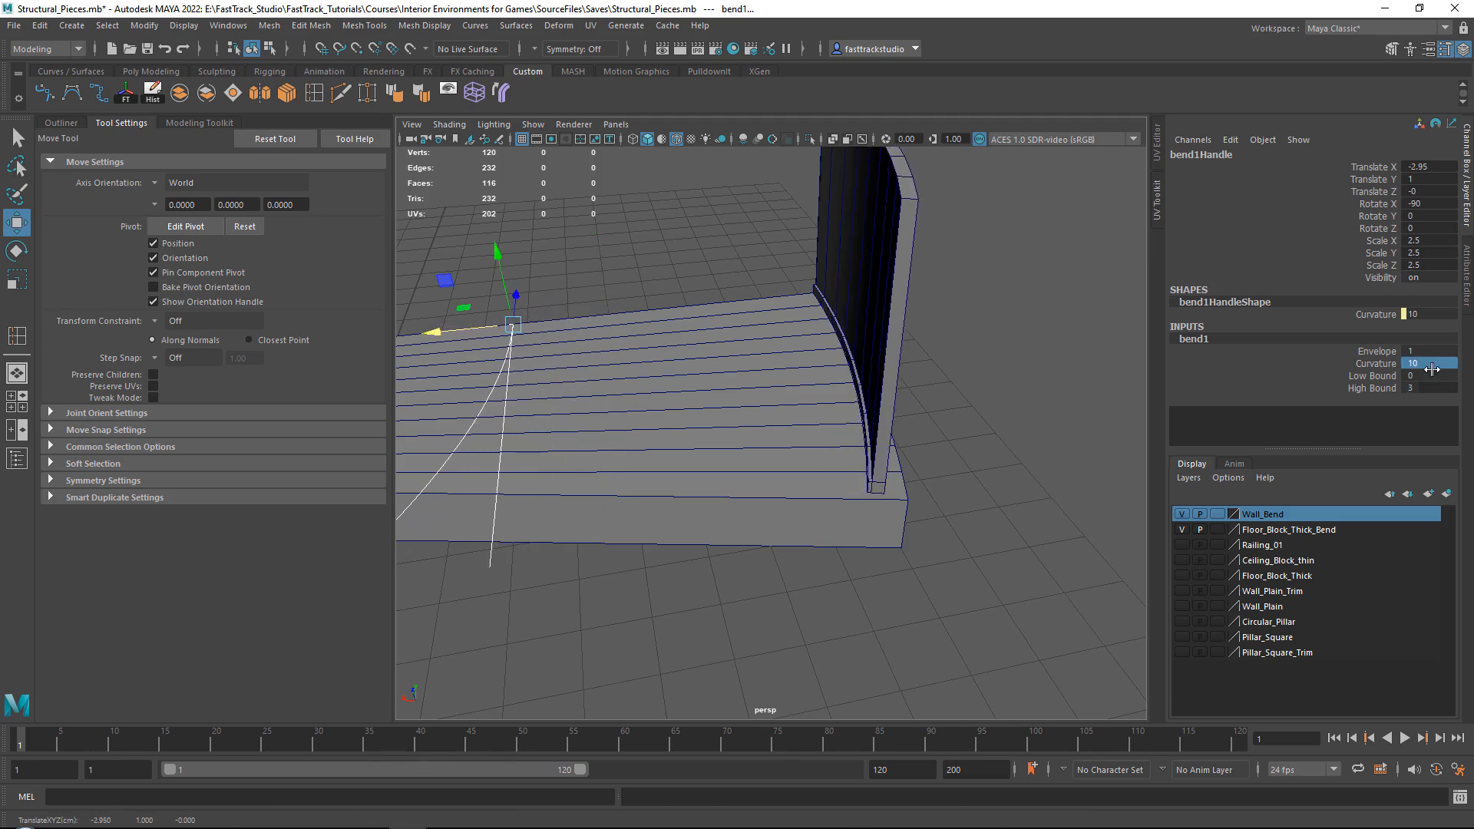
pyautogui.press('Return')
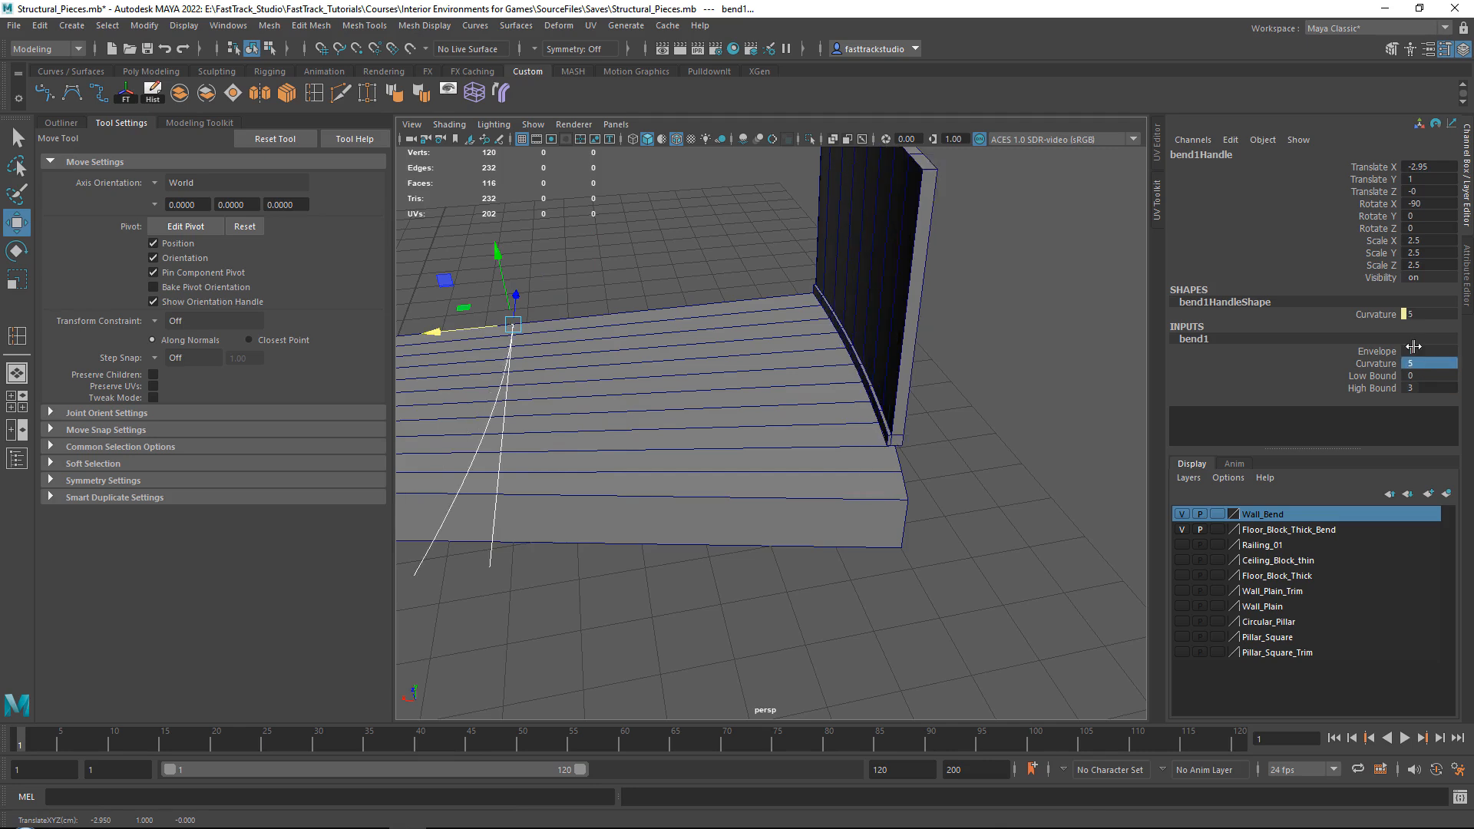
pyautogui.keyDown('alt'); pyautogui.moveTo(526, 333); pyautogui.dragTo(615, 333, button='middle'); pyautogui.keyUp('alt')
pyautogui.moveTo(526, 331); pyautogui.dragTo(467, 336)
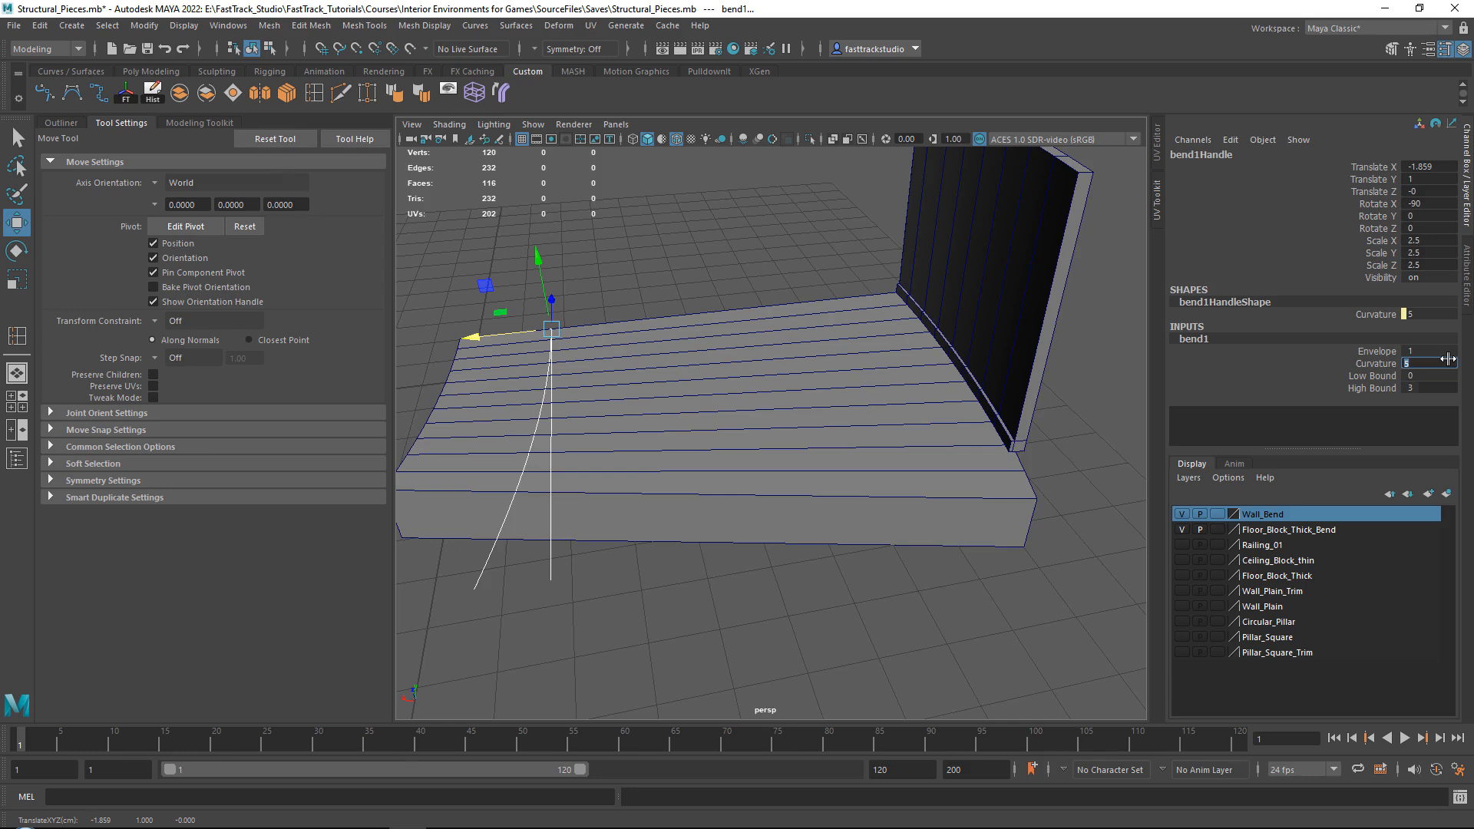
# Adjust the bend curvature to 7, then refine it to 7.5 to follow the floor block's edge.
pyautogui.write('7')
pyautogui.press('Return')
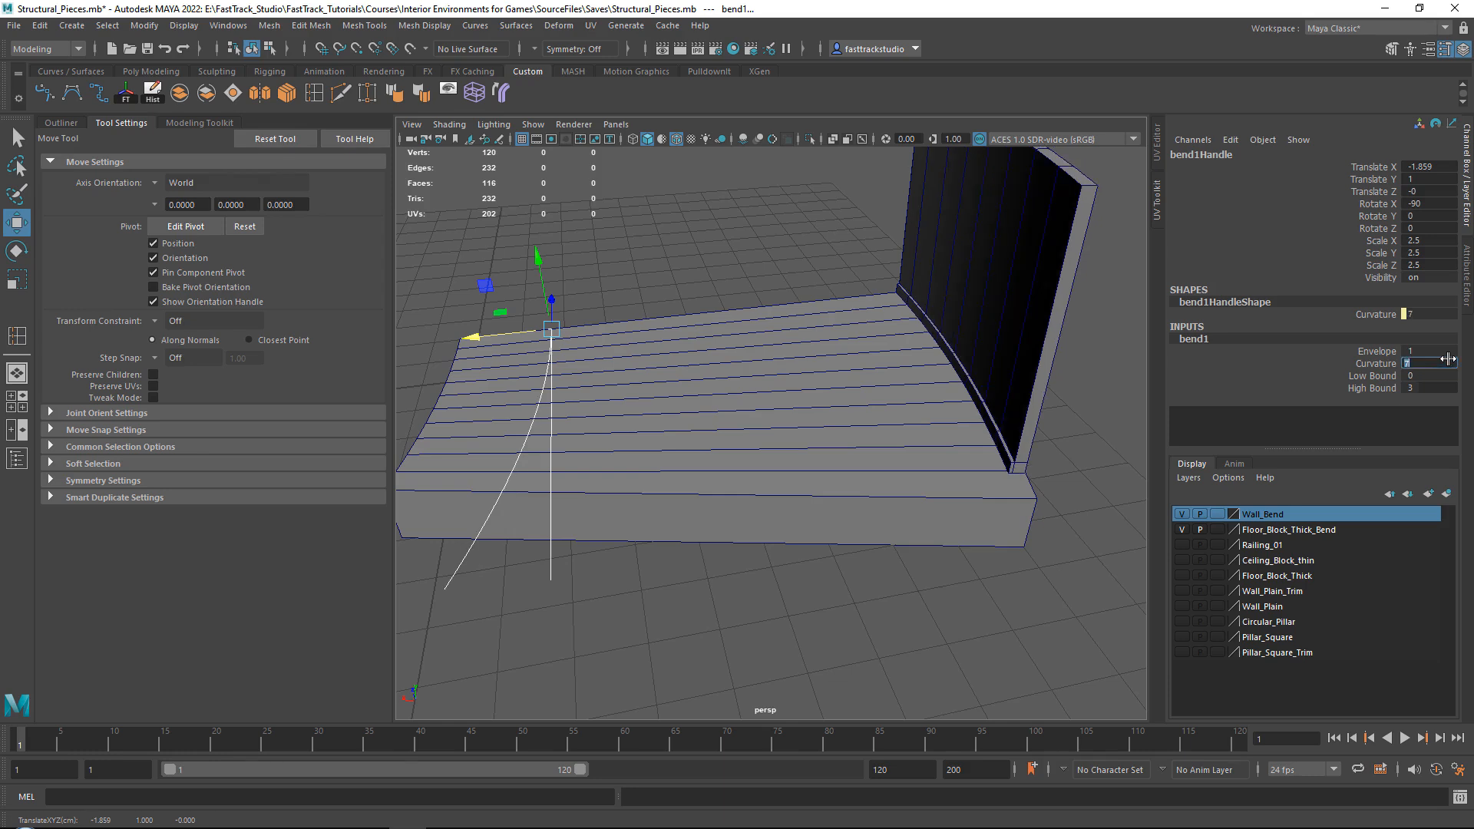
pyautogui.write('7.5')
pyautogui.press('Return')
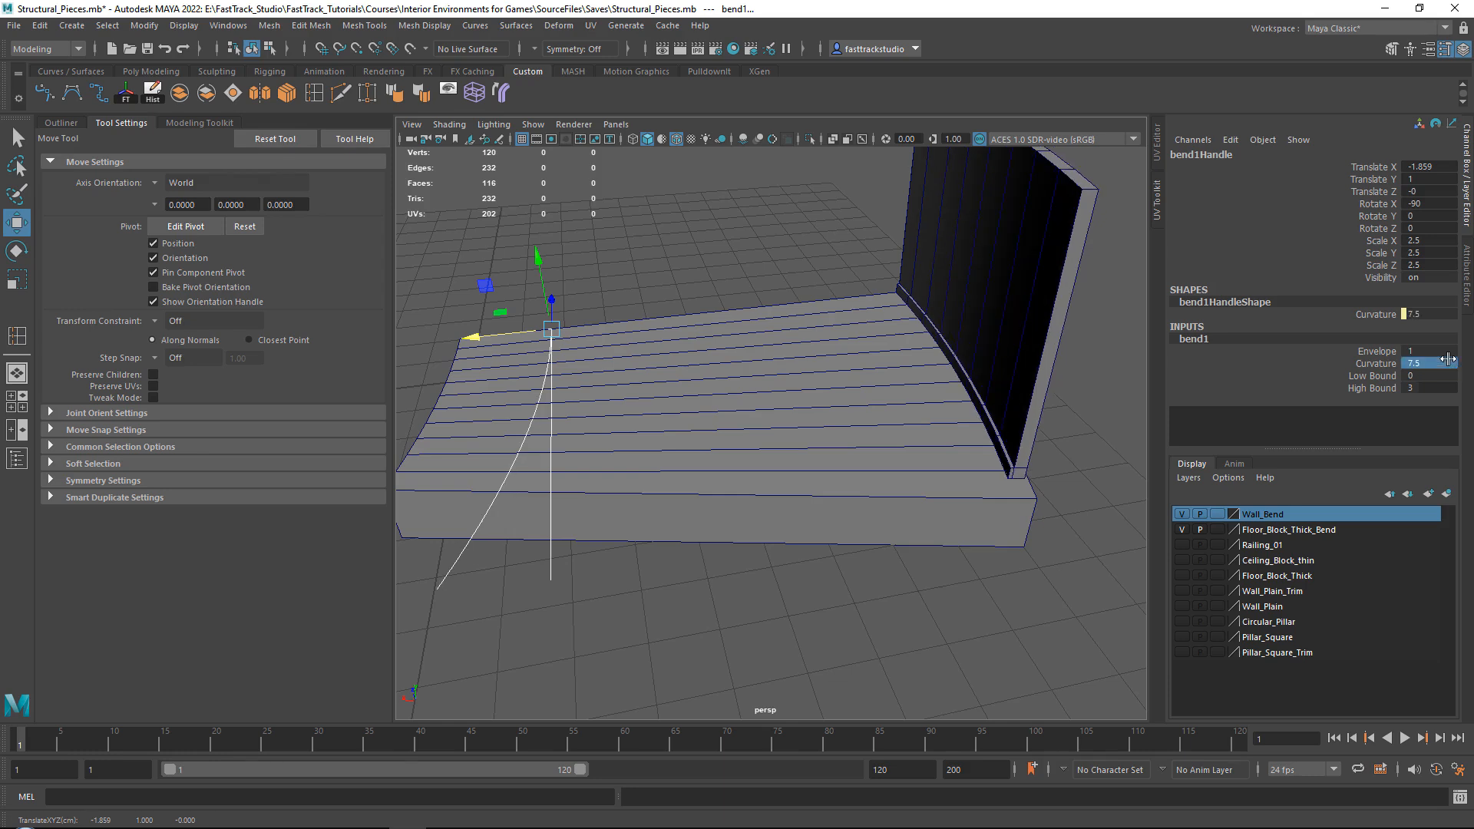
# Slide the bend handle along X to about 0 so the wall's end lines up with the floor block.
pyautogui.keyDown('alt'); pyautogui.moveTo(694, 300); pyautogui.dragTo(721, 291, button='middle'); pyautogui.keyUp('alt')
pyautogui.moveTo(507, 329); pyautogui.dragTo(423, 335)
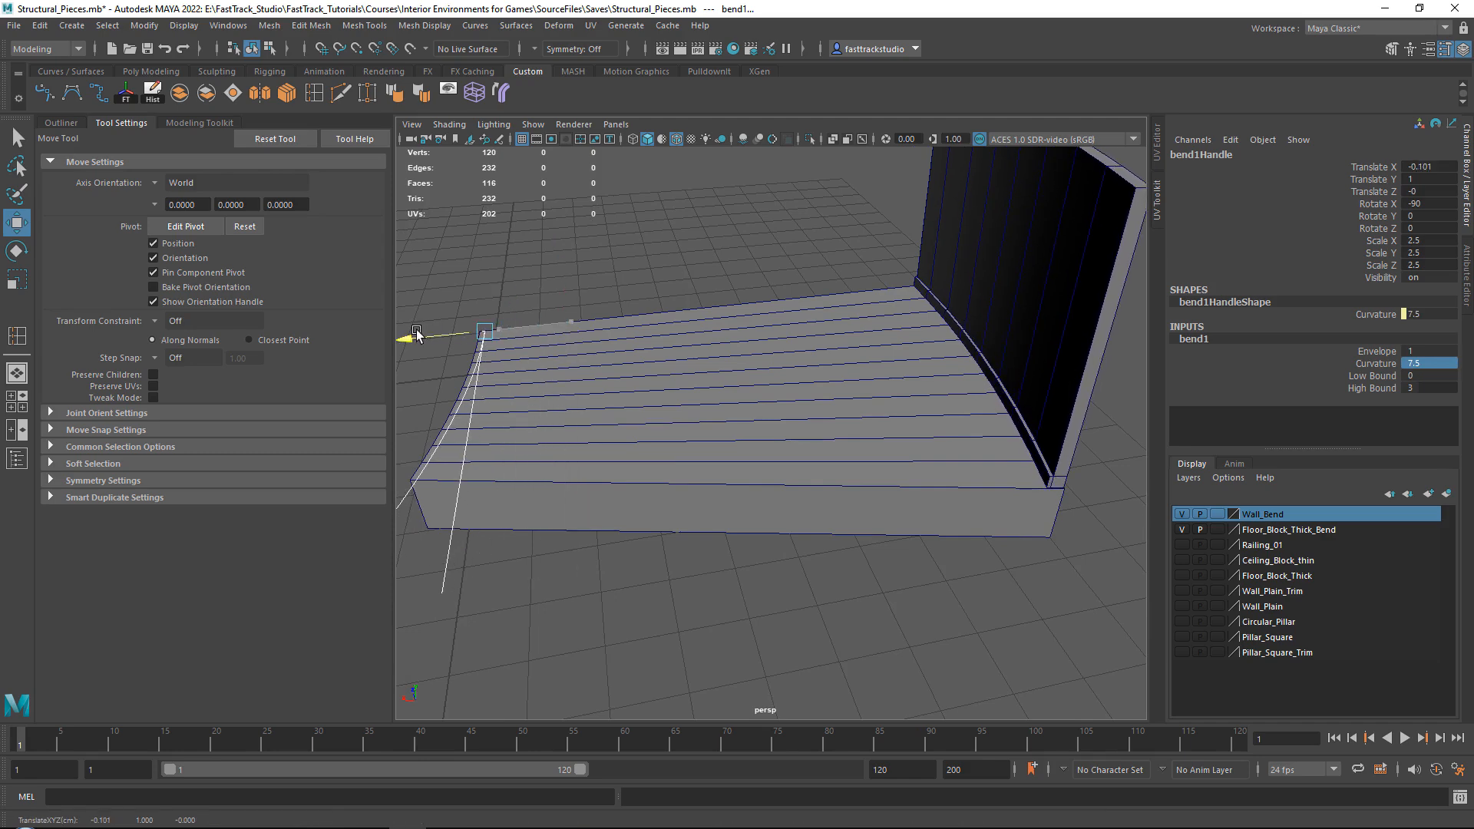
pyautogui.keyDown('alt'); pyautogui.moveTo(1012, 338); pyautogui.dragTo(812, 351); pyautogui.keyUp('alt')
pyautogui.moveTo(717, 311); pyautogui.dragTo(714, 311)
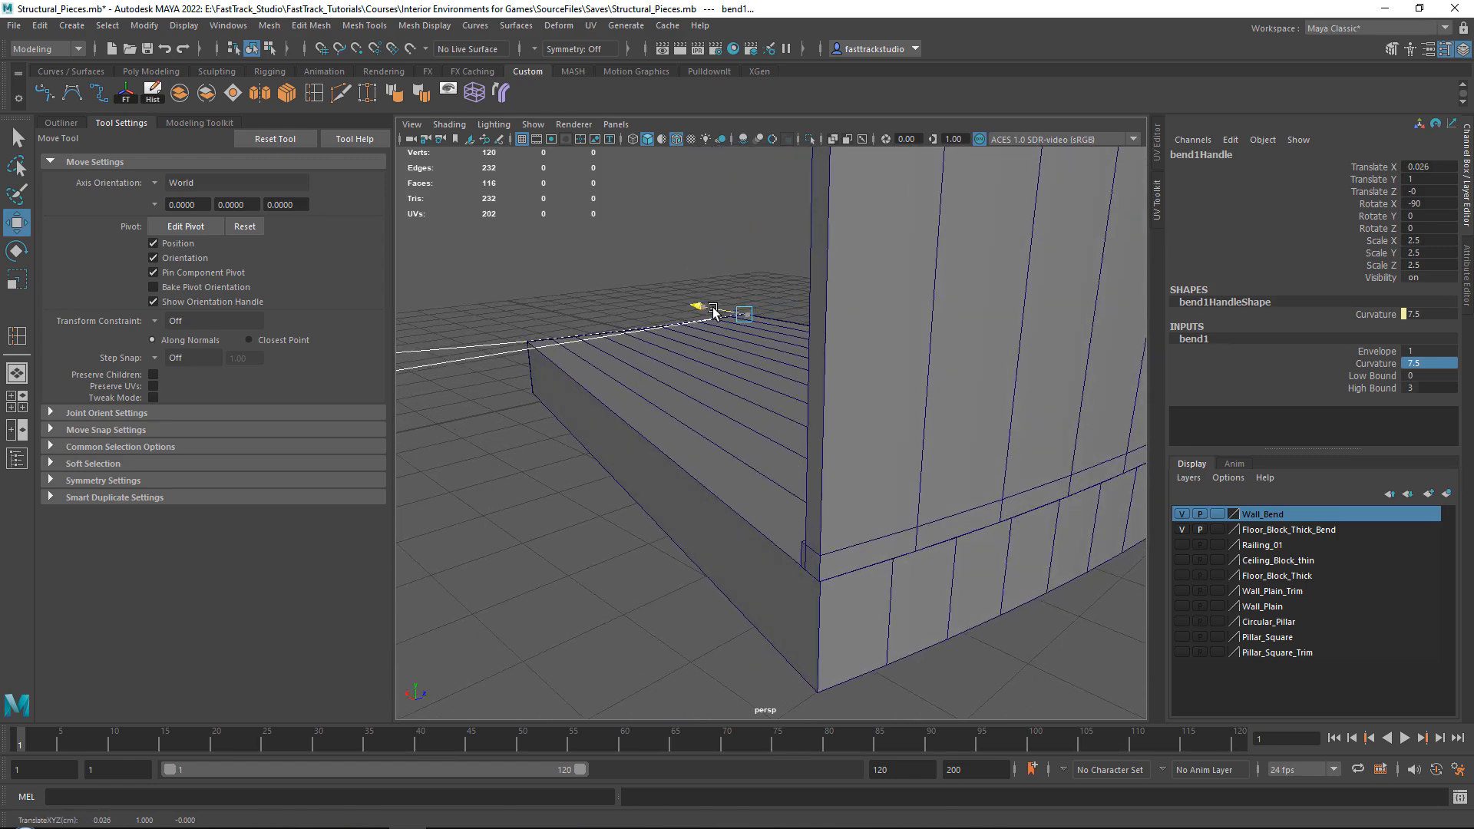
pyautogui.moveTo(724, 366)
pyautogui.keyDown('alt'); pyautogui.mouseDown()
pyautogui.moveTo(707, 360)
pyautogui.moveTo(742, 389)
pyautogui.mouseUp(); pyautogui.keyUp('alt')
pyautogui.scroll(3, 704, 364)
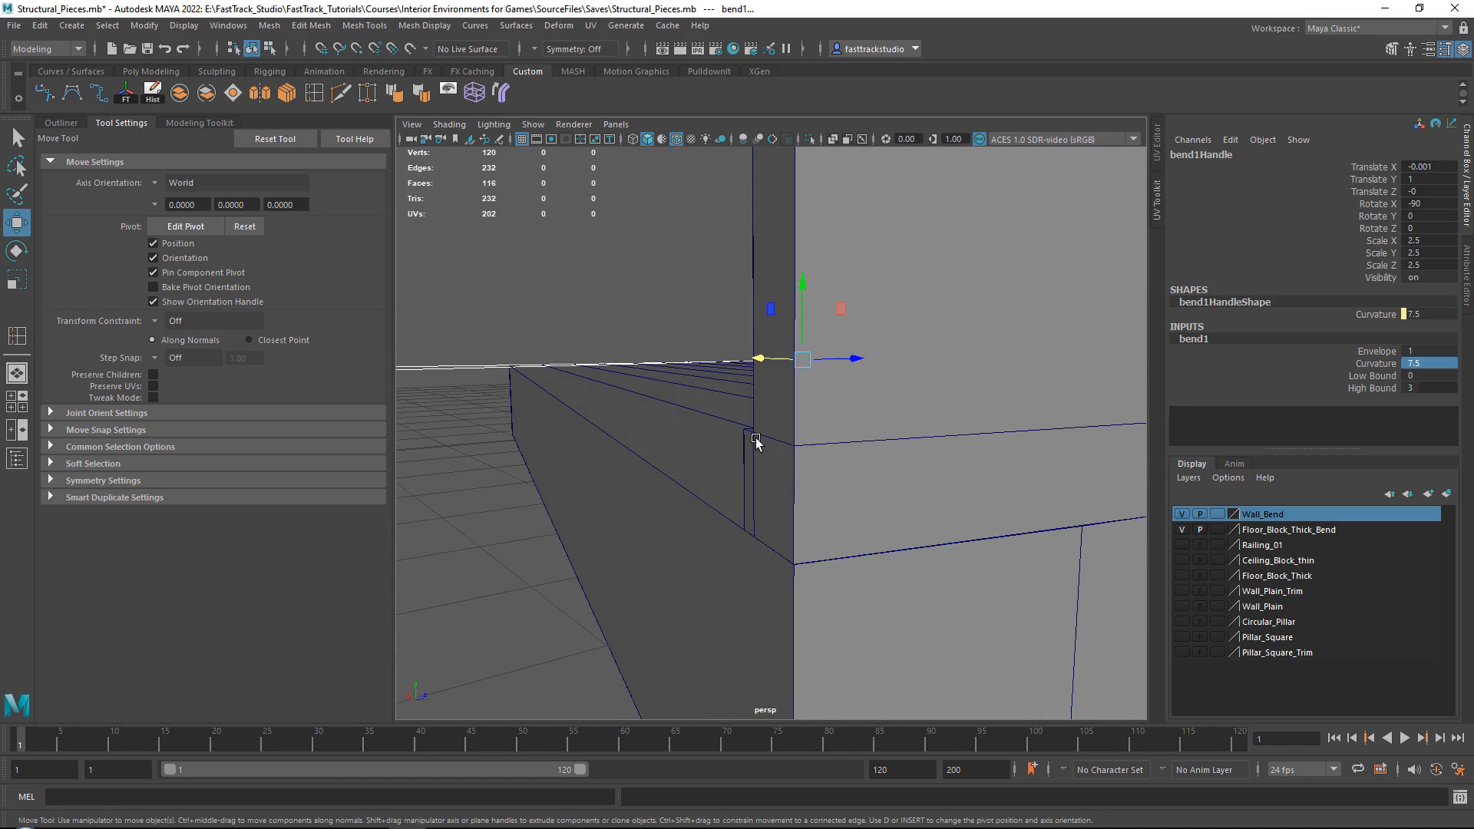
# Check the wall's curve against the floor block, then select the bent wall and delete its construction history.
pyautogui.scroll(-5, 810, 480)
pyautogui.keyDown('alt'); pyautogui.moveTo(812, 479); pyautogui.dragTo(897, 513); pyautogui.keyUp('alt')
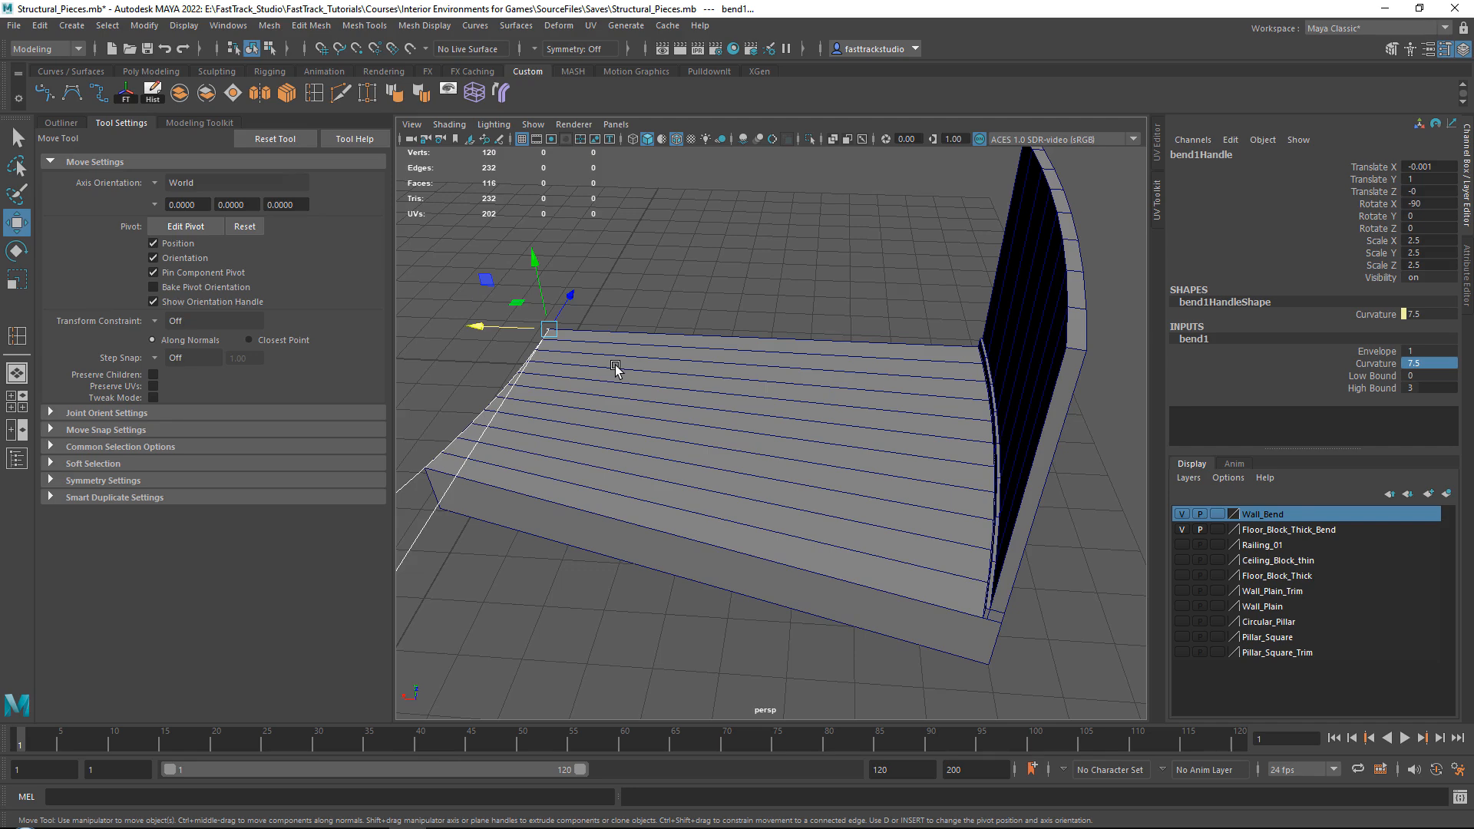
pyautogui.moveTo(708, 432)
pyautogui.keyDown('alt'); pyautogui.mouseDown()
pyautogui.moveTo(806, 384)
pyautogui.moveTo(461, 338)
pyautogui.moveTo(619, 333)
pyautogui.moveTo(714, 389)
pyautogui.moveTo(997, 491)
pyautogui.moveTo(698, 460)
pyautogui.mouseUp(); pyautogui.keyUp('alt')
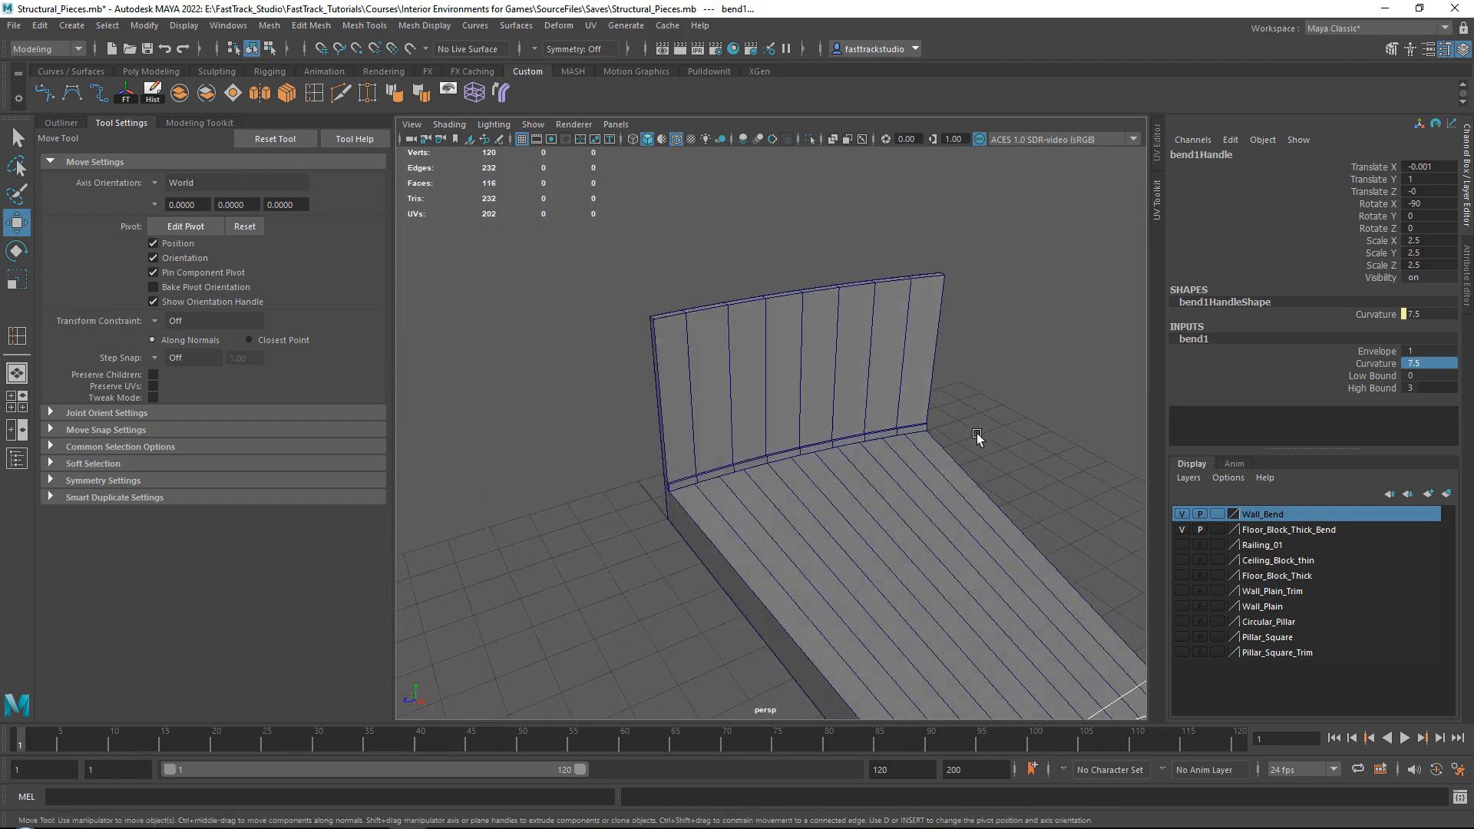
pyautogui.keyDown('alt'); pyautogui.moveTo(976, 436); pyautogui.dragTo(798, 327); pyautogui.keyUp('alt')
pyautogui.click(792, 331)
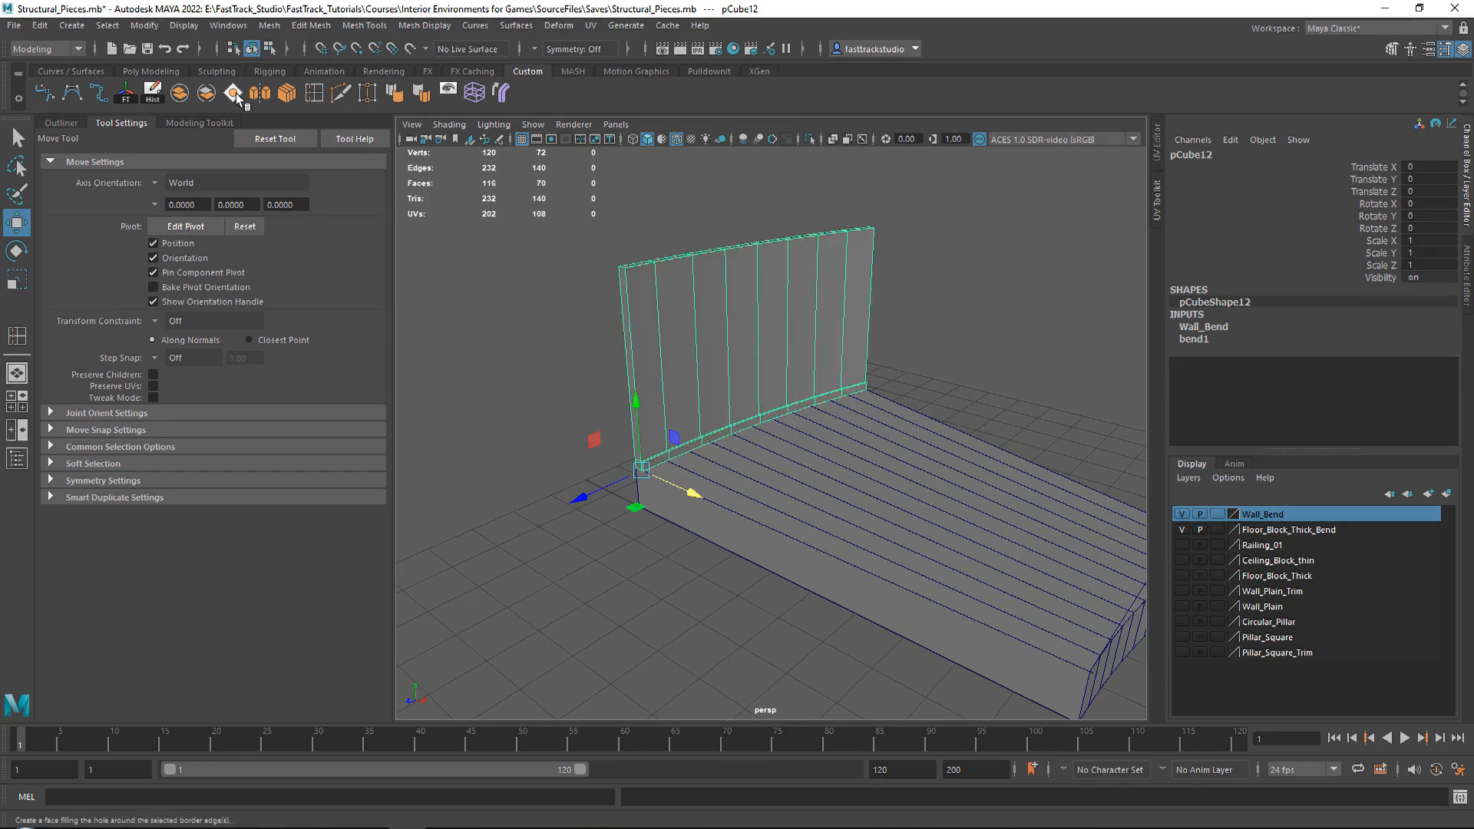
pyautogui.click(161, 92)
# Hide the floor block's layer and grid-snap the bent wall's bottom corner to the world origin.
pyautogui.keyDown('alt'); pyautogui.moveTo(883, 346); pyautogui.dragTo(719, 358); pyautogui.keyUp('alt')
pyautogui.click(1183, 530)
pyautogui.moveTo(733, 420)
pyautogui.keyDown('alt'); pyautogui.mouseDown()
pyautogui.moveTo(722, 432)
pyautogui.moveTo(731, 421)
pyautogui.mouseUp(); pyautogui.keyUp('alt')
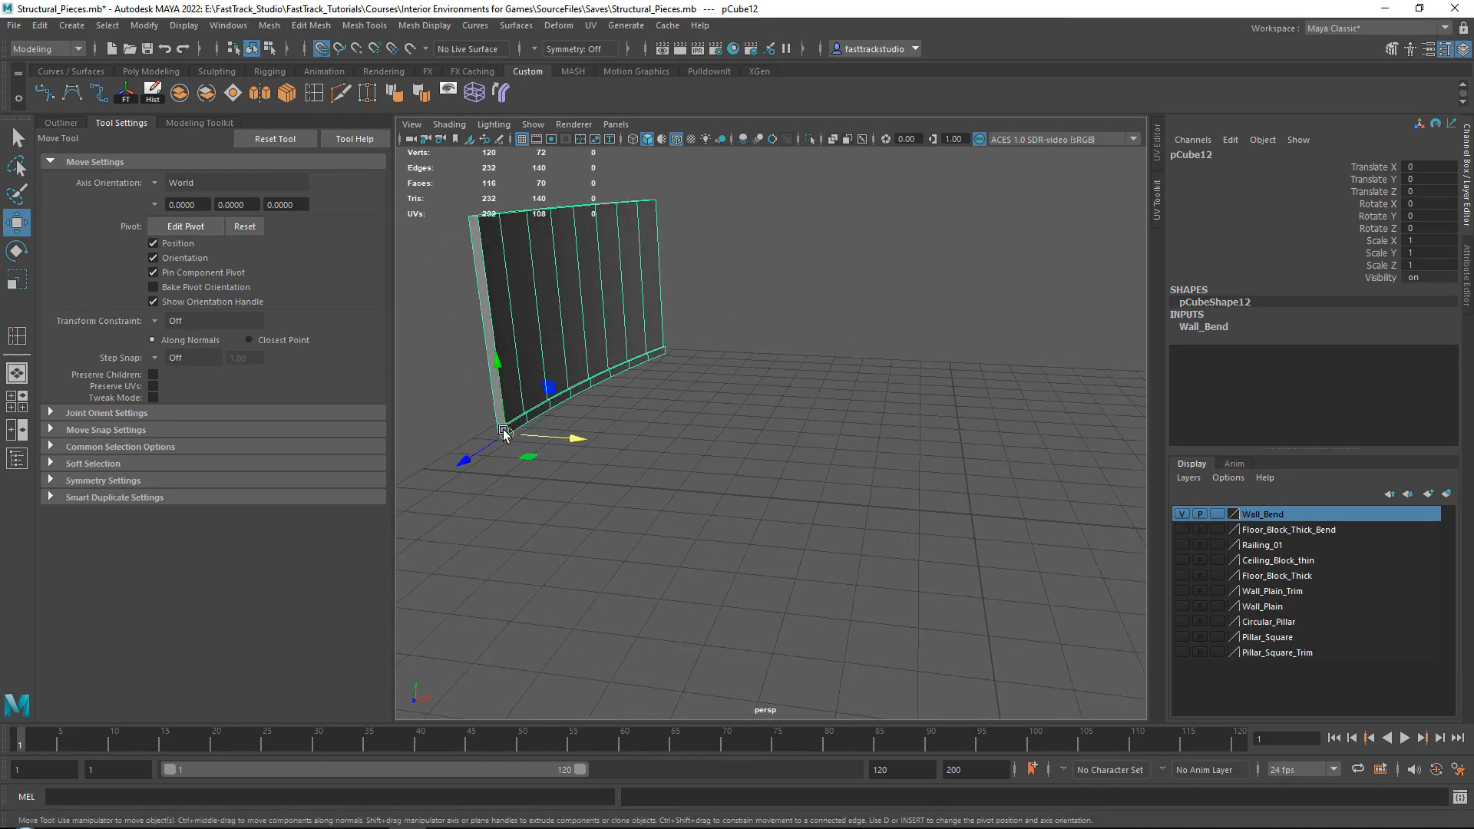
pyautogui.moveTo(506, 434); pyautogui.dragTo(979, 511)
pyautogui.keyDown('alt'); pyautogui.moveTo(1008, 493); pyautogui.dragTo(882, 386, button='middle'); pyautogui.keyUp('alt')
pyautogui.scroll(5, 912, 408)
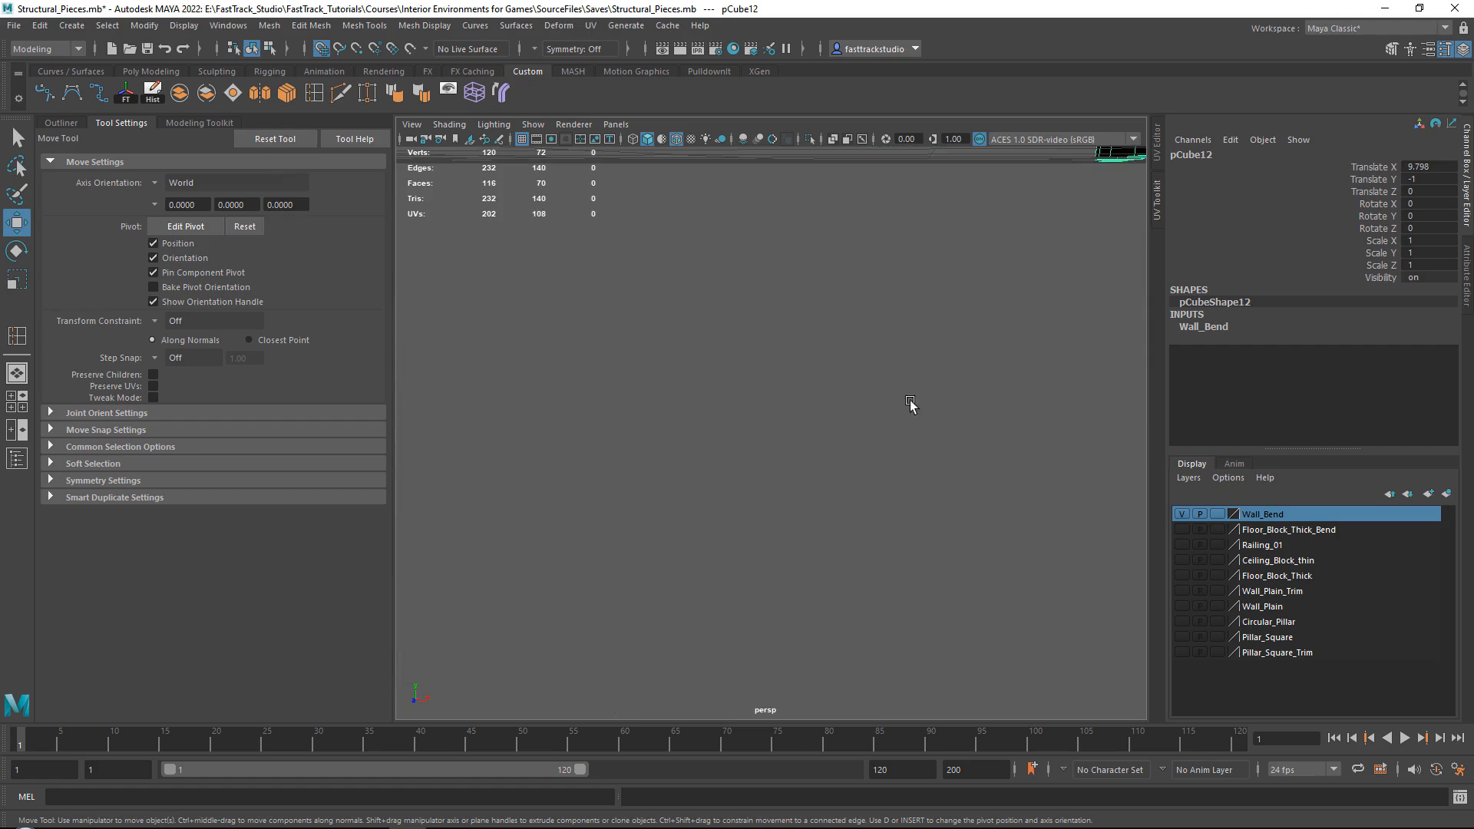
pyautogui.keyDown('alt'); pyautogui.moveTo(911, 408); pyautogui.dragTo(814, 439); pyautogui.keyUp('alt')
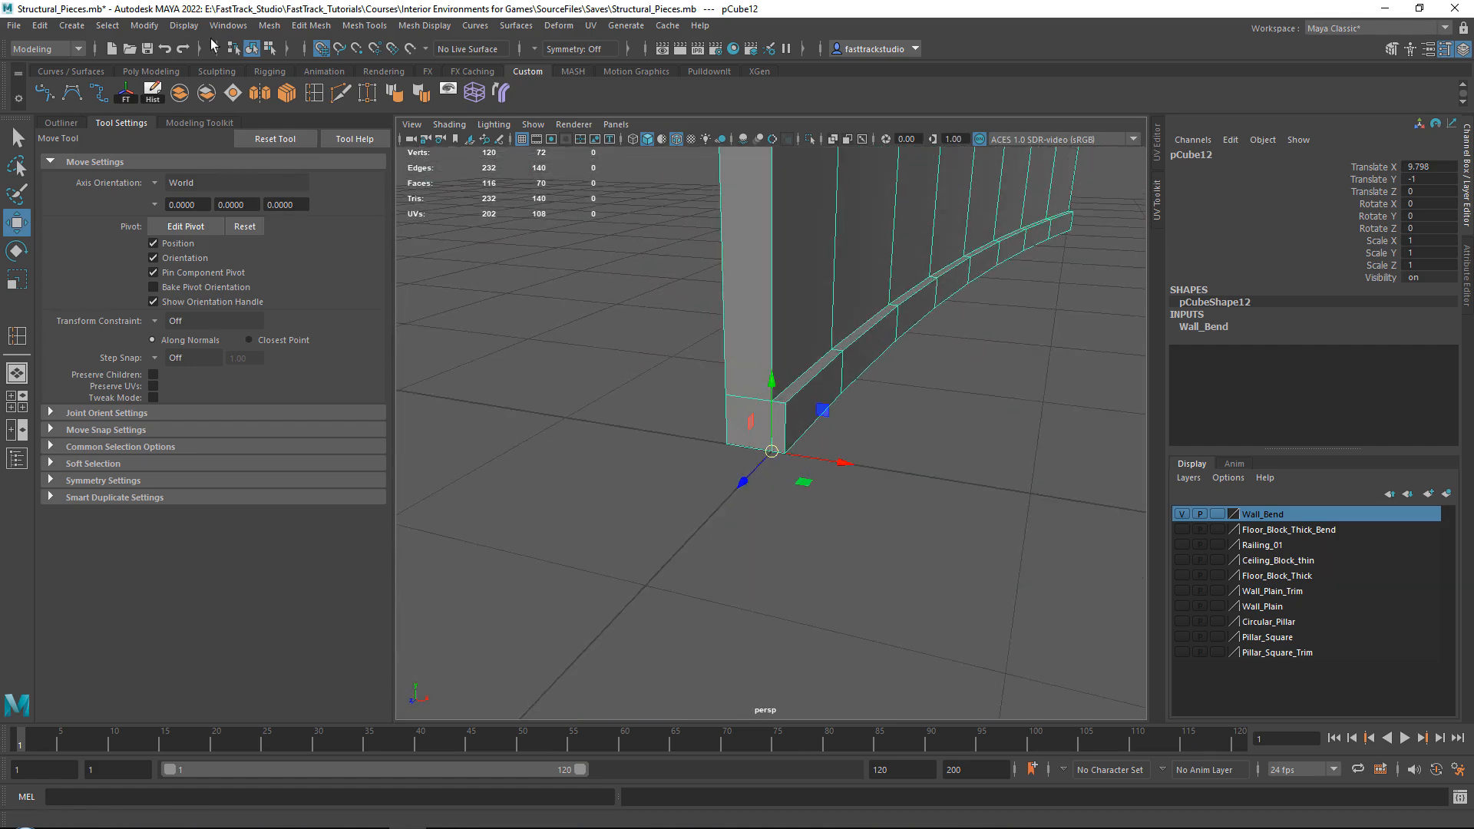
pyautogui.click(320, 49)
# Export the selected bent wall as the FBX file Wall_Plain_Trim_Bend into the To_Unreal folder.
pyautogui.scroll(-10, 725, 362)
pyautogui.keyDown('alt'); pyautogui.moveTo(762, 321); pyautogui.dragTo(694, 407); pyautogui.keyUp('alt')
pyautogui.scroll(2, 693, 405)
pyautogui.scroll(4, 692, 407)
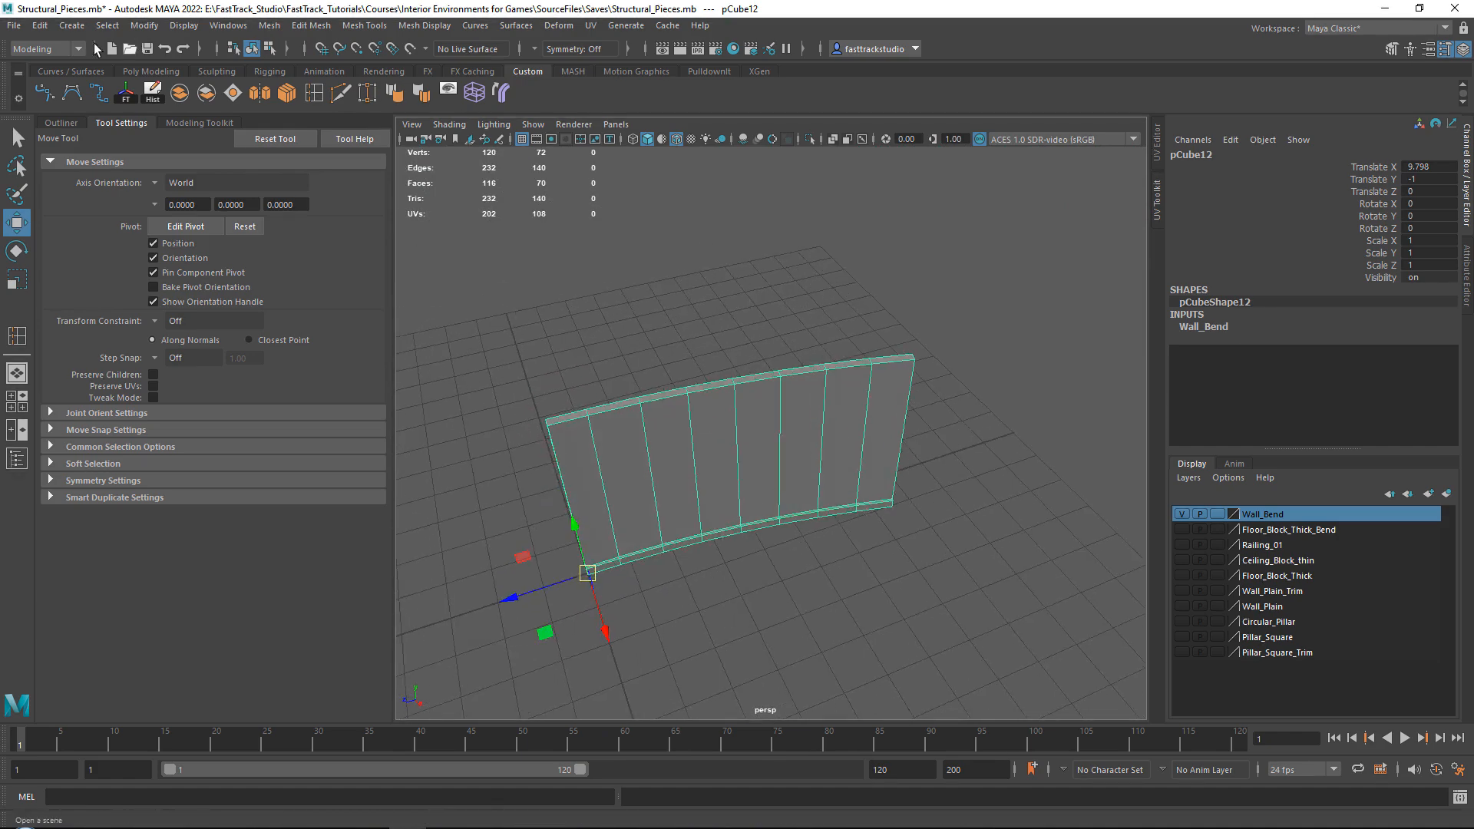
pyautogui.click(15, 27)
pyautogui.click(67, 246)
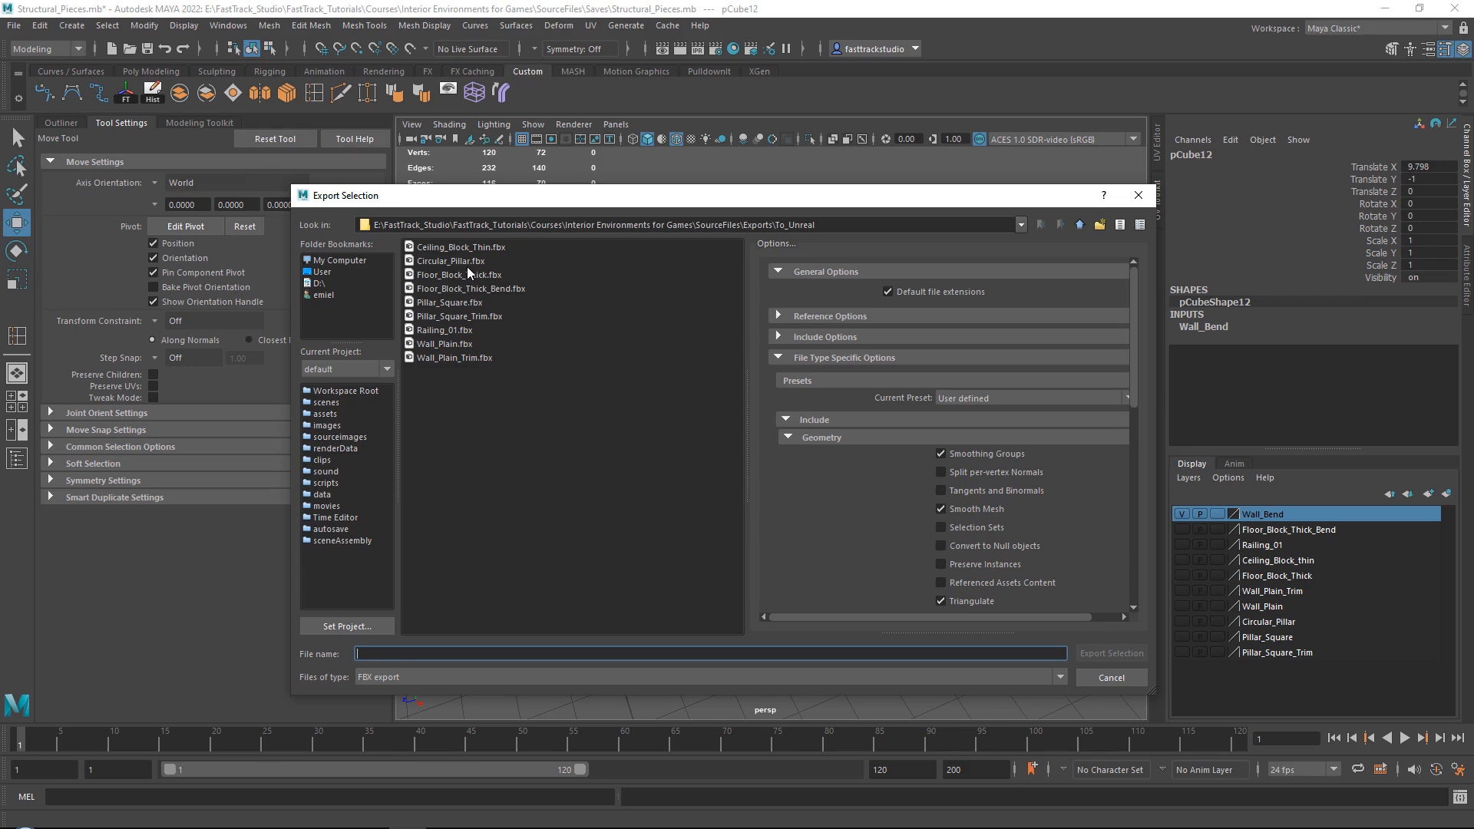
pyautogui.write('Wall_Plain_Trim_Bend')
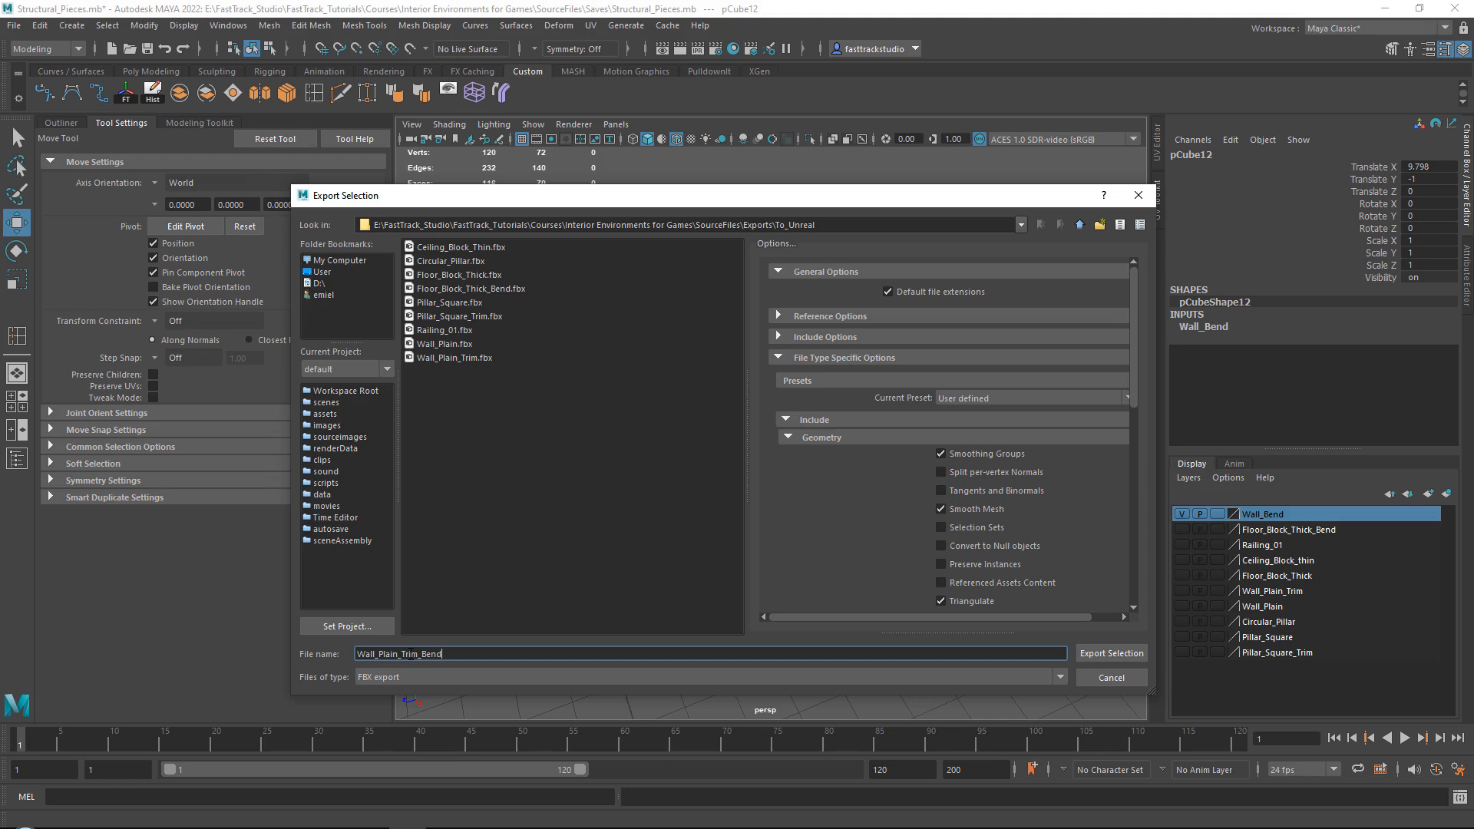
pyautogui.click(1112, 653)
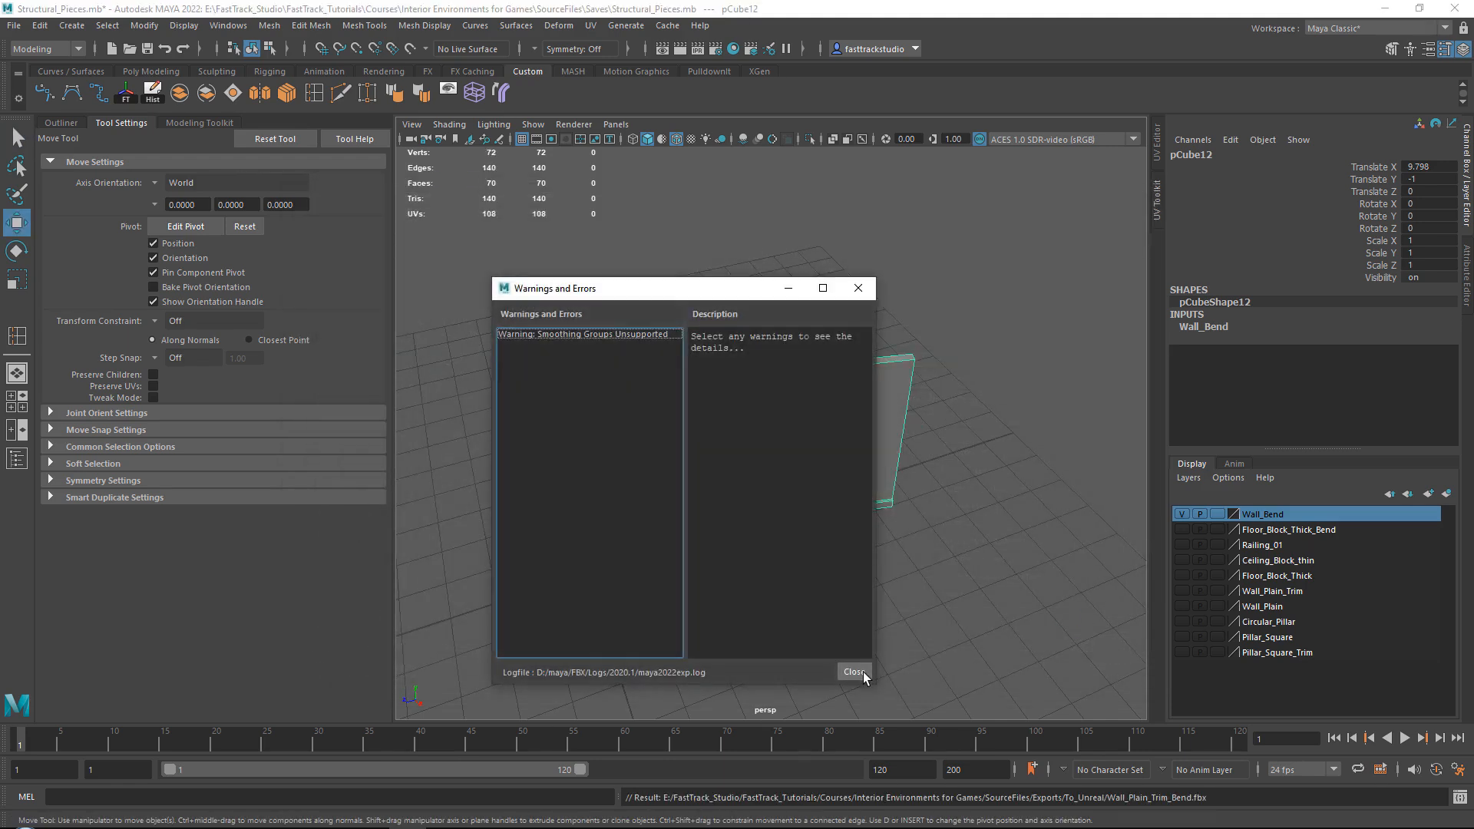
pyautogui.click(858, 671)
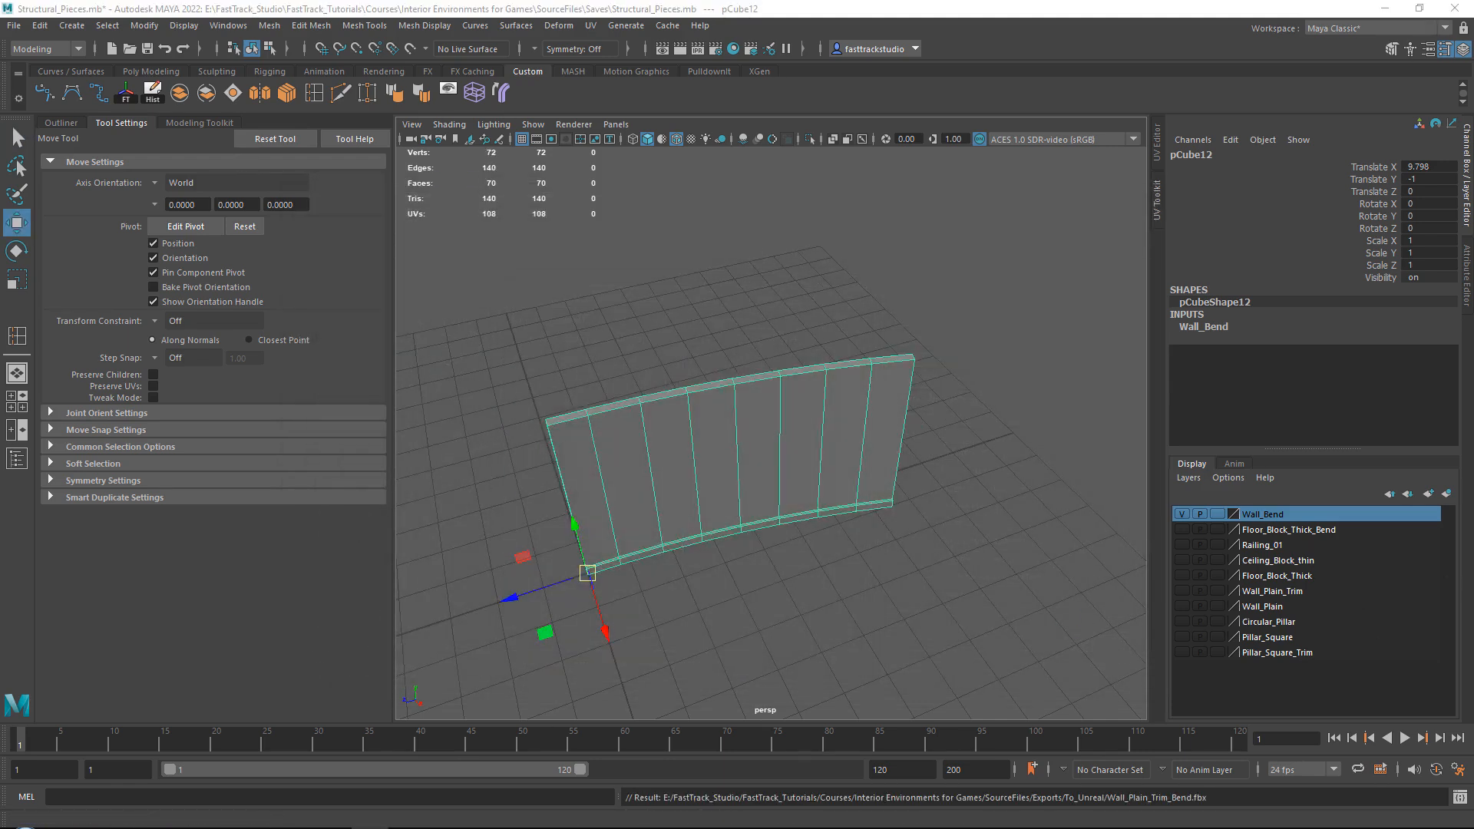
# Switch to Unreal Engine and import the Wall_Plain_Trim_Bend FBX into the Assets folder with the current settings.
pyautogui.hotkey('alt', 'Tab')
pyautogui.click(63, 641)
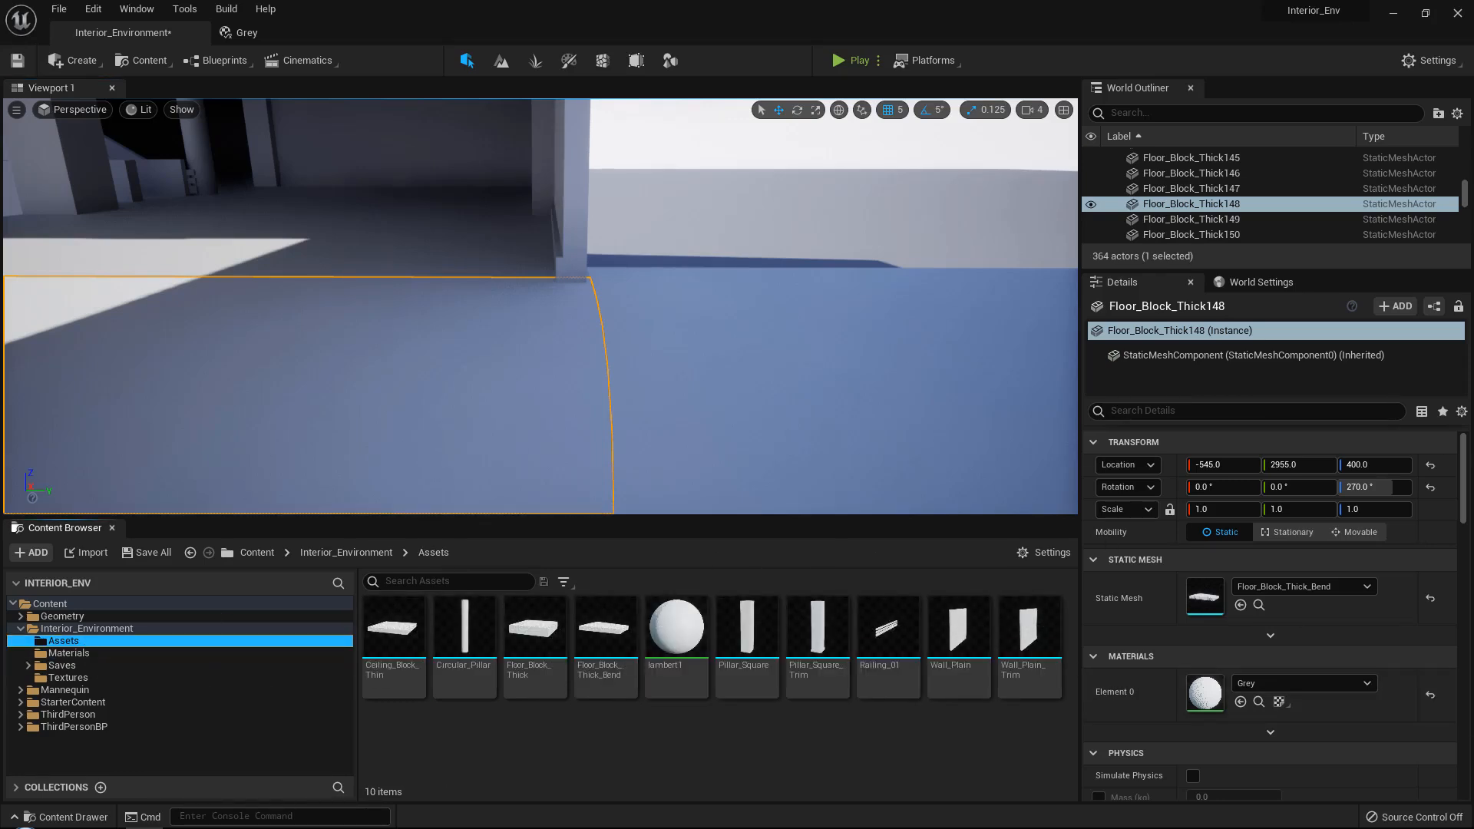
pyautogui.moveTo(692, 779); pyautogui.dragTo(691, 777)
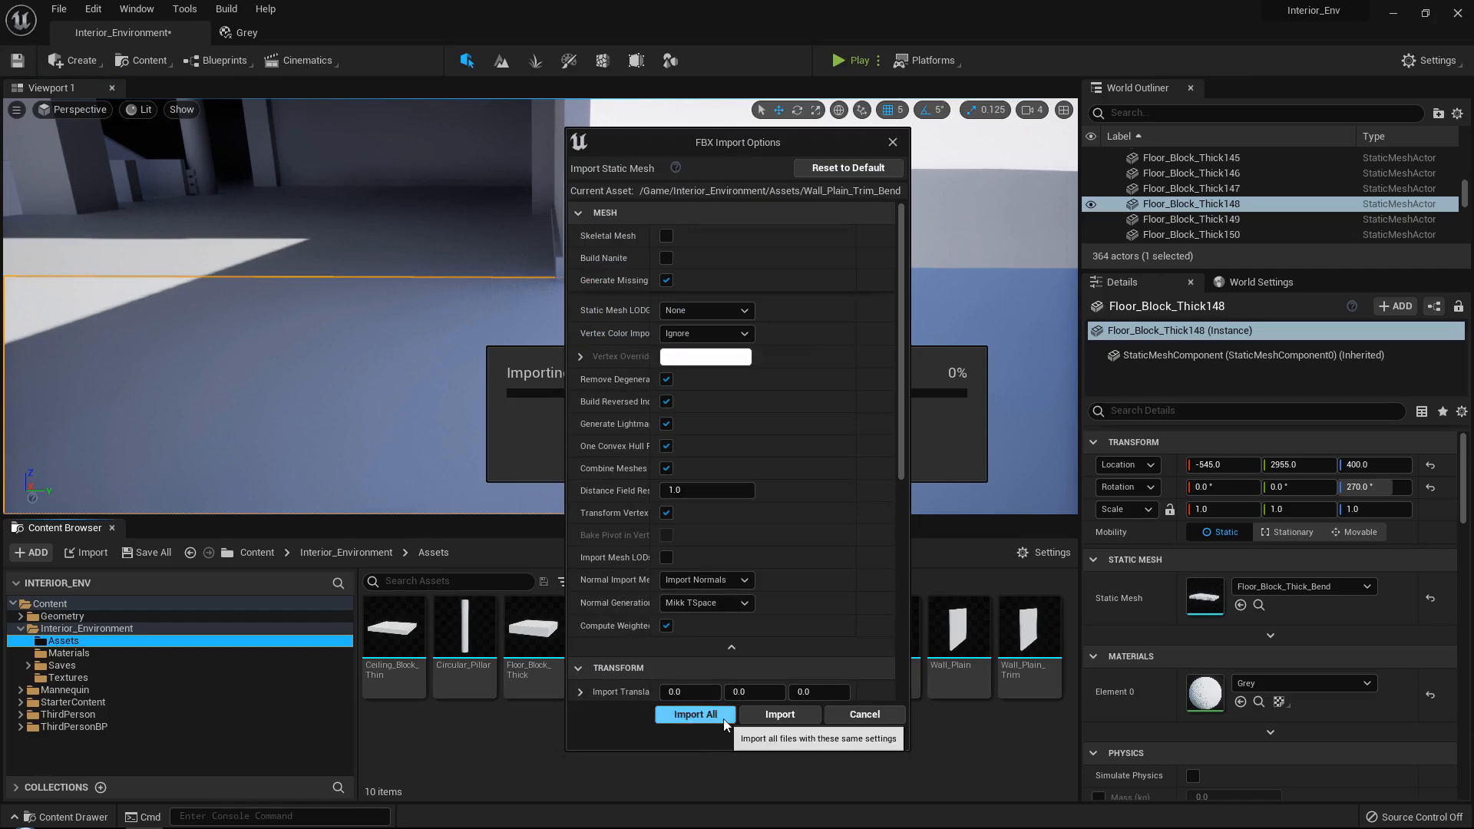
pyautogui.click(691, 711)
pyautogui.click(1352, 322)
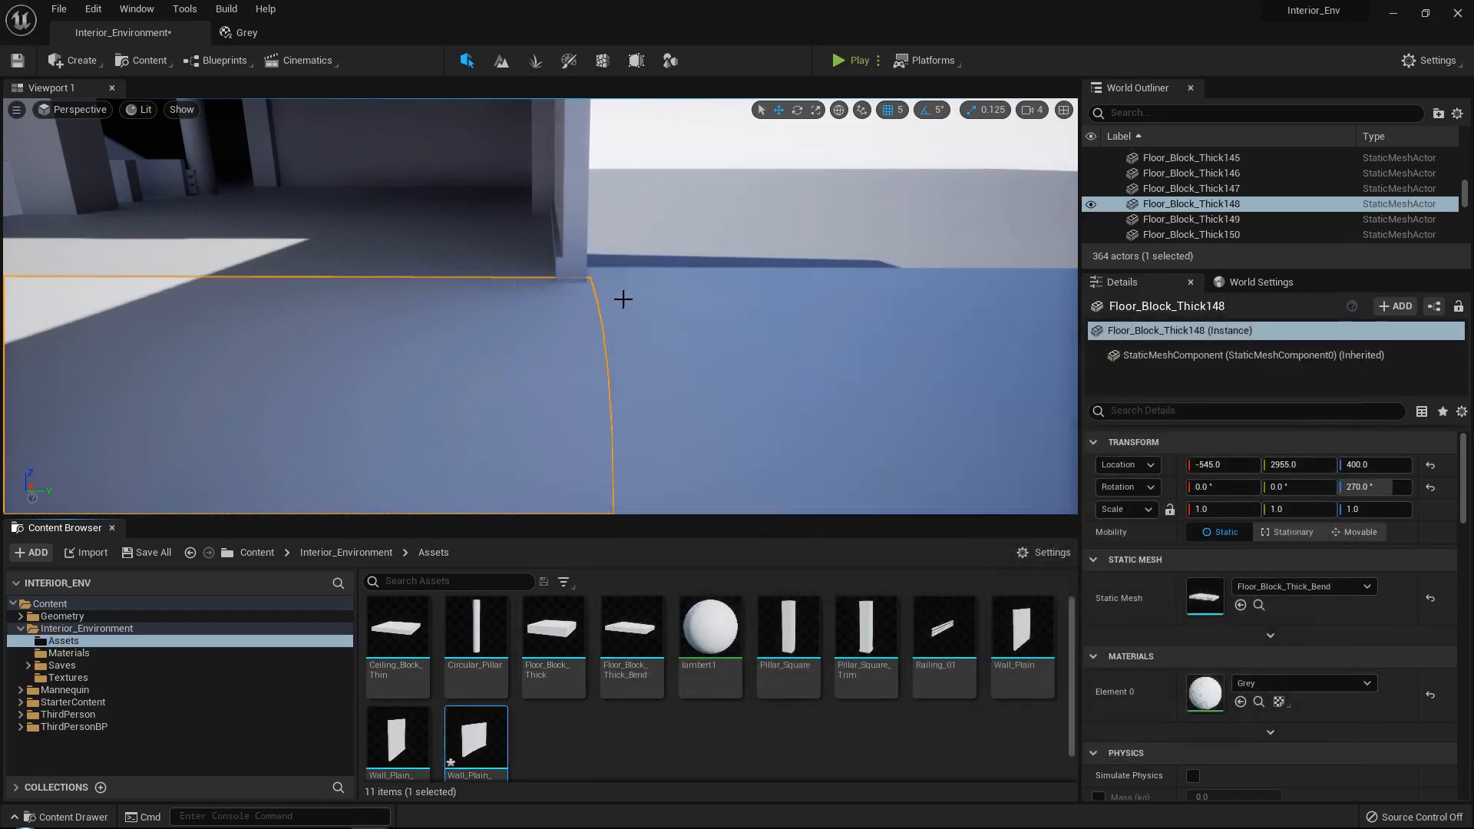
# Duplicate the straight trimmed end wall to X -565 and replace the copy's static mesh with Wall_Plain_Trim_Bend.
pyautogui.moveTo(592, 307)
pyautogui.mouseDown(button='right')
pyautogui.moveTo(691, 315)
pyautogui.moveTo(661, 300)
pyautogui.moveTo(591, 307)
pyautogui.mouseUp(button='right')
pyautogui.click(470, 351)
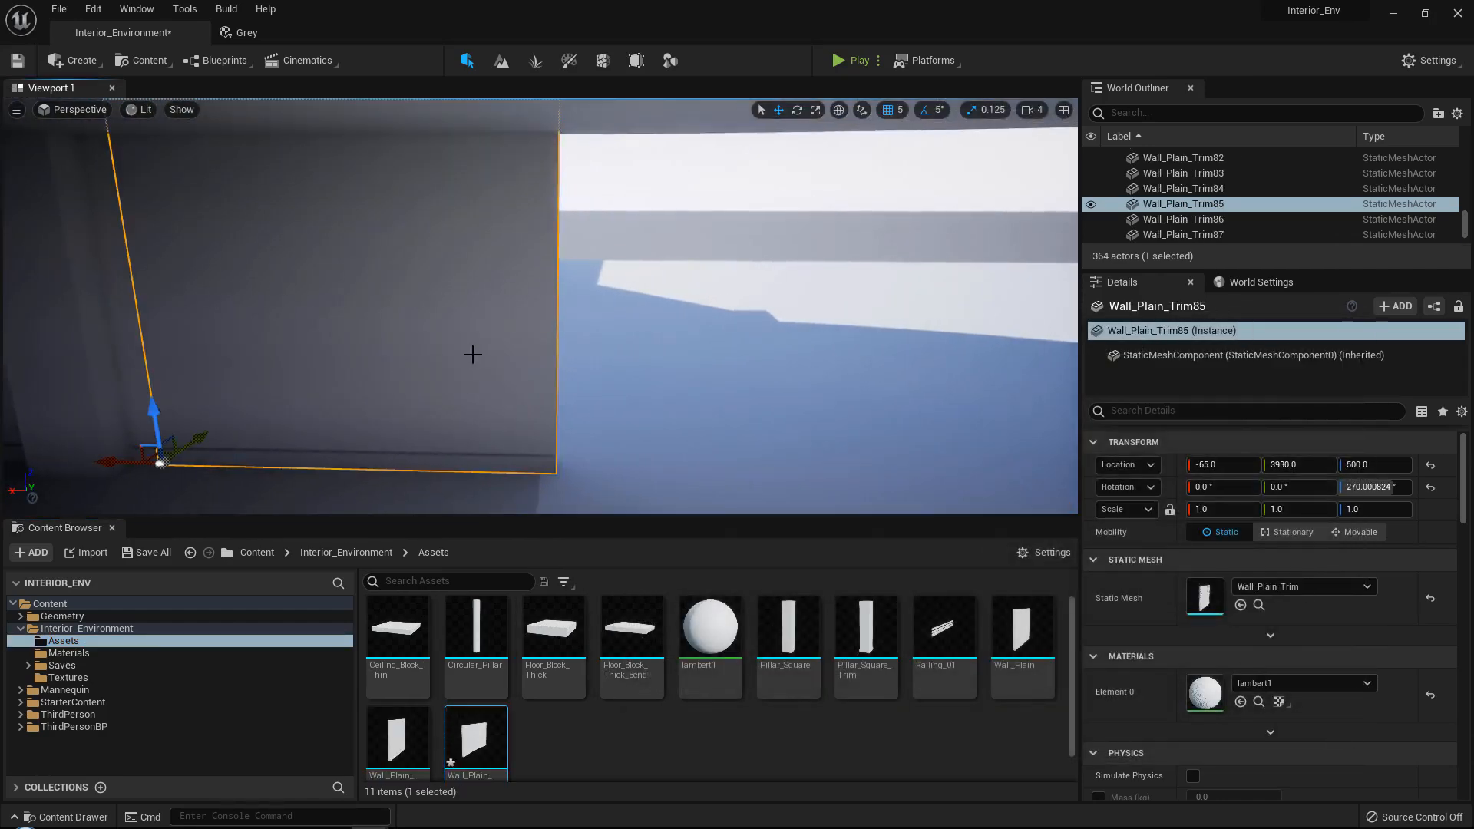
pyautogui.keyDown('alt'); pyautogui.moveTo(92, 445); pyautogui.dragTo(495, 448); pyautogui.keyUp('alt')
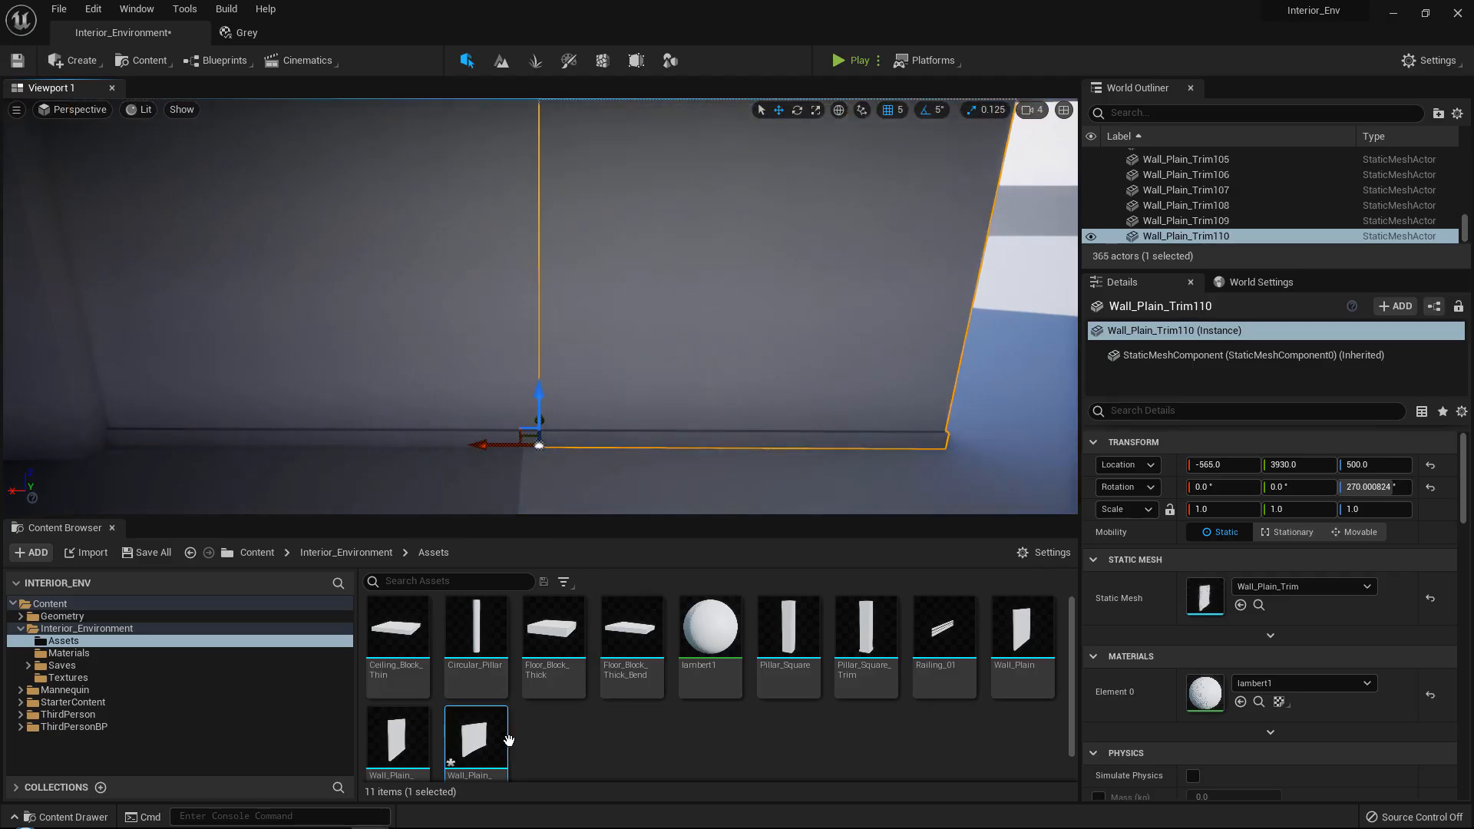
pyautogui.moveTo(508, 740); pyautogui.dragTo(1209, 597)
# Duplicate the curved wall and place the copy at X -1330, Y 3825.
pyautogui.moveTo(1030, 484); pyautogui.dragTo(441, 372, button='right')
pyautogui.keyDown('alt'); pyautogui.moveTo(208, 356); pyautogui.dragTo(645, 364); pyautogui.keyUp('alt')
pyautogui.moveTo(645, 364); pyautogui.dragTo(580, 361, button='right')
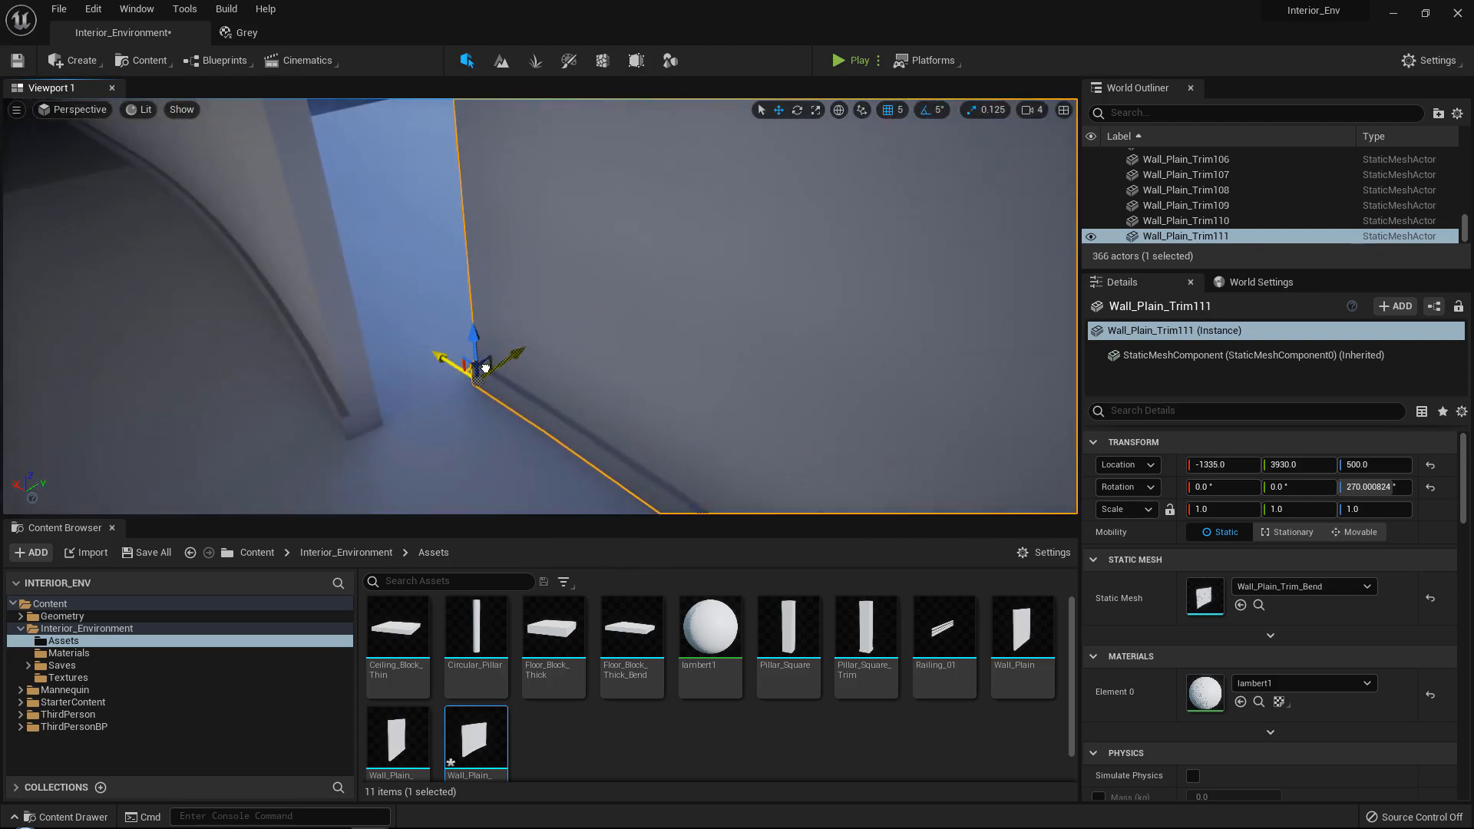
pyautogui.moveTo(485, 369); pyautogui.dragTo(393, 426)
pyautogui.moveTo(393, 426); pyautogui.dragTo(487, 466, button='right')
# Hide the floor block beneath the copied curved wall and reselect the wall.
pyautogui.click(533, 418)
pyautogui.moveTo(532, 419); pyautogui.dragTo(525, 323, button='right')
pyautogui.press('h')
pyautogui.click(589, 349)
pyautogui.click(533, 277)
# Rotate the copied curved wall about the vertical axis to 285 degrees.
pyautogui.press('e')
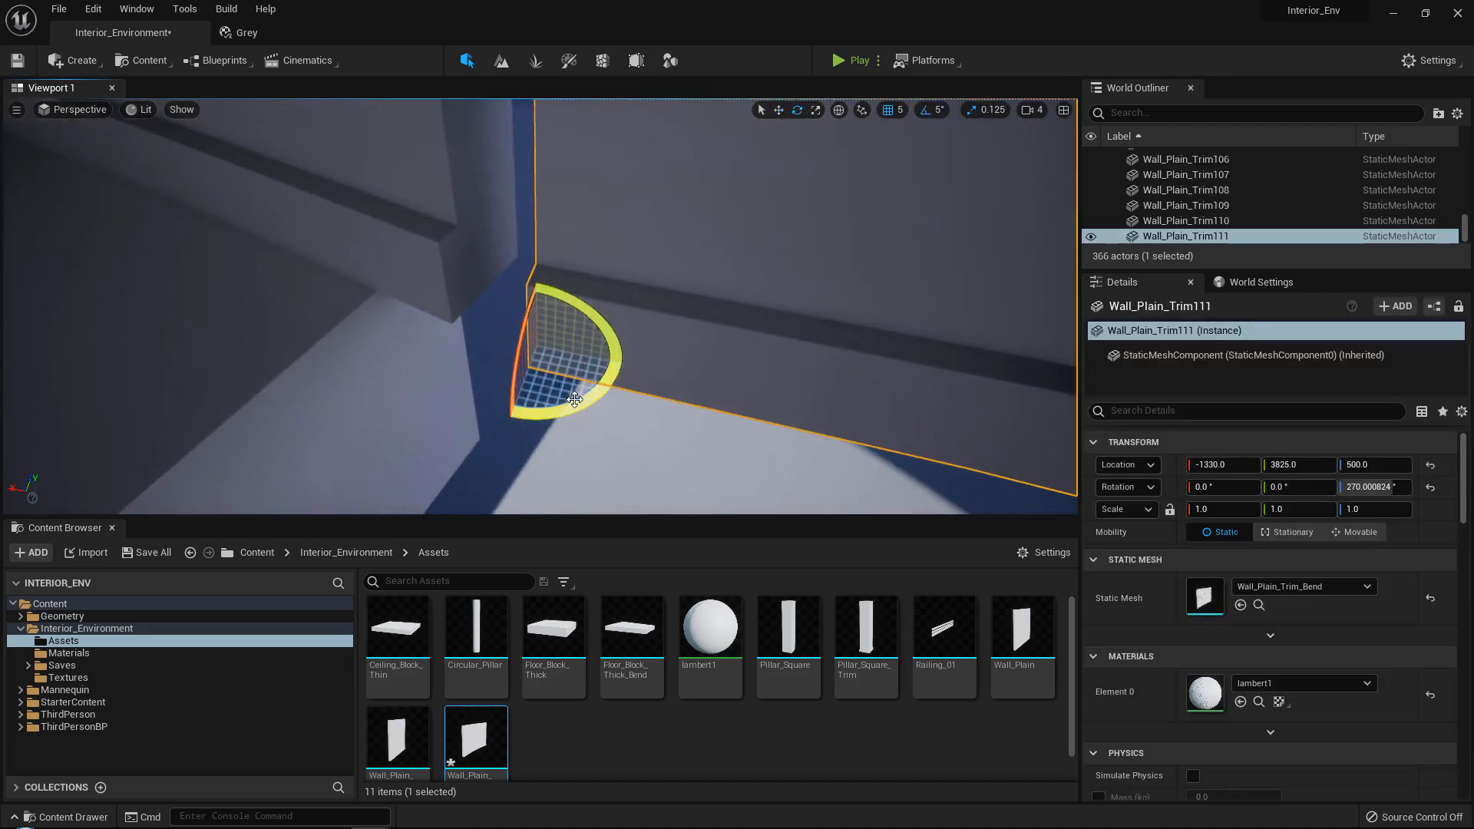
pyautogui.moveTo(574, 400); pyautogui.dragTo(553, 405)
pyautogui.moveTo(553, 405); pyautogui.dragTo(595, 361, button='right')
pyautogui.press('w')
pyautogui.moveTo(612, 375); pyautogui.dragTo(572, 360)
pyautogui.hotkey('ctrl', 'z')
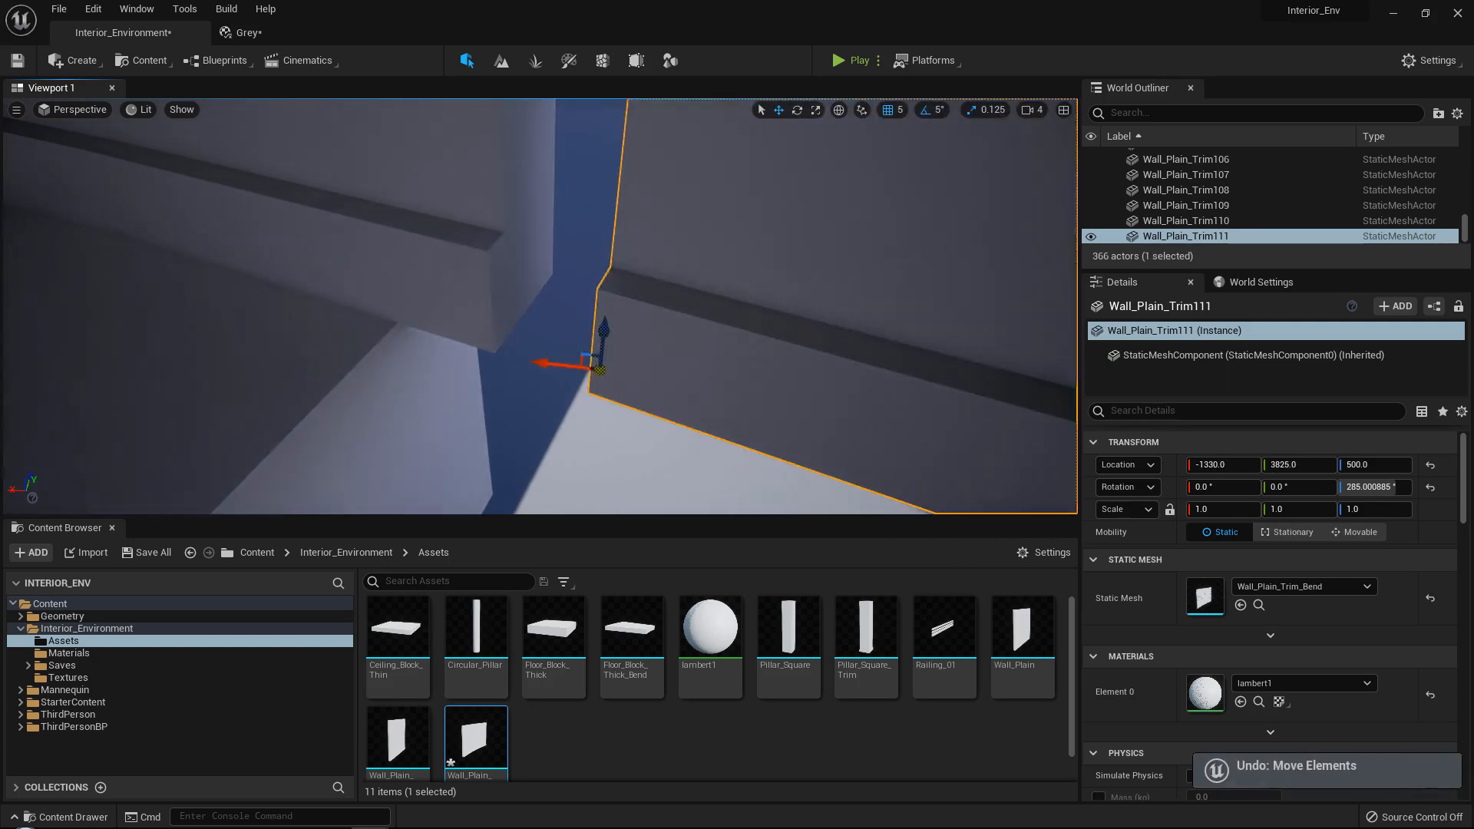
# Move the copied curved wall's end corner onto the neighbouring curved wall, at X -1312.88, Y 3831.53.
pyautogui.moveTo(599, 383)
pyautogui.mouseDown(button='right')
pyautogui.moveTo(583, 376)
pyautogui.moveTo(599, 383)
pyautogui.mouseUp(button='right')
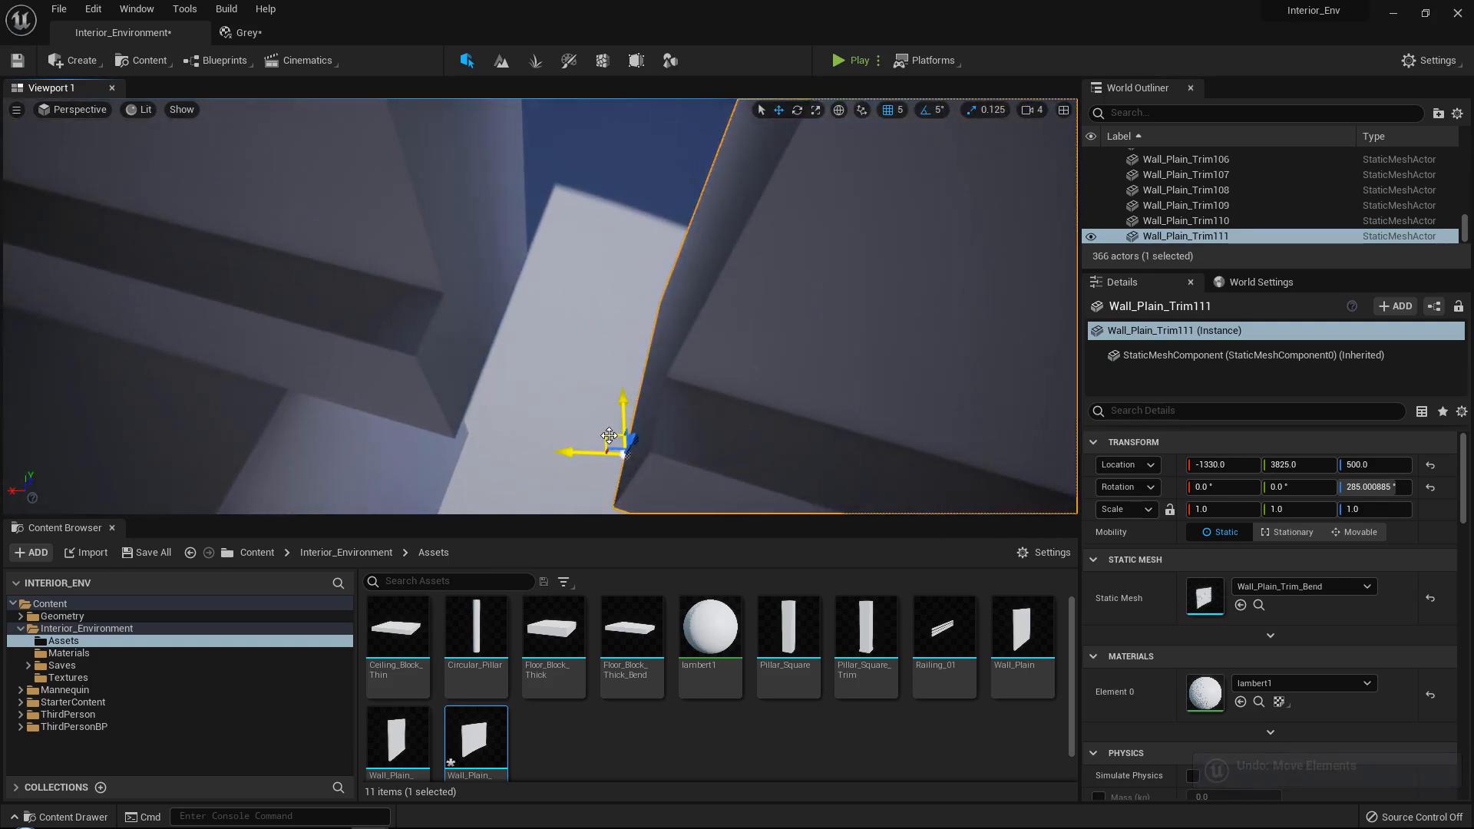
pyautogui.moveTo(609, 445); pyautogui.dragTo(477, 396)
pyautogui.moveTo(477, 396); pyautogui.dragTo(552, 365, button='right')
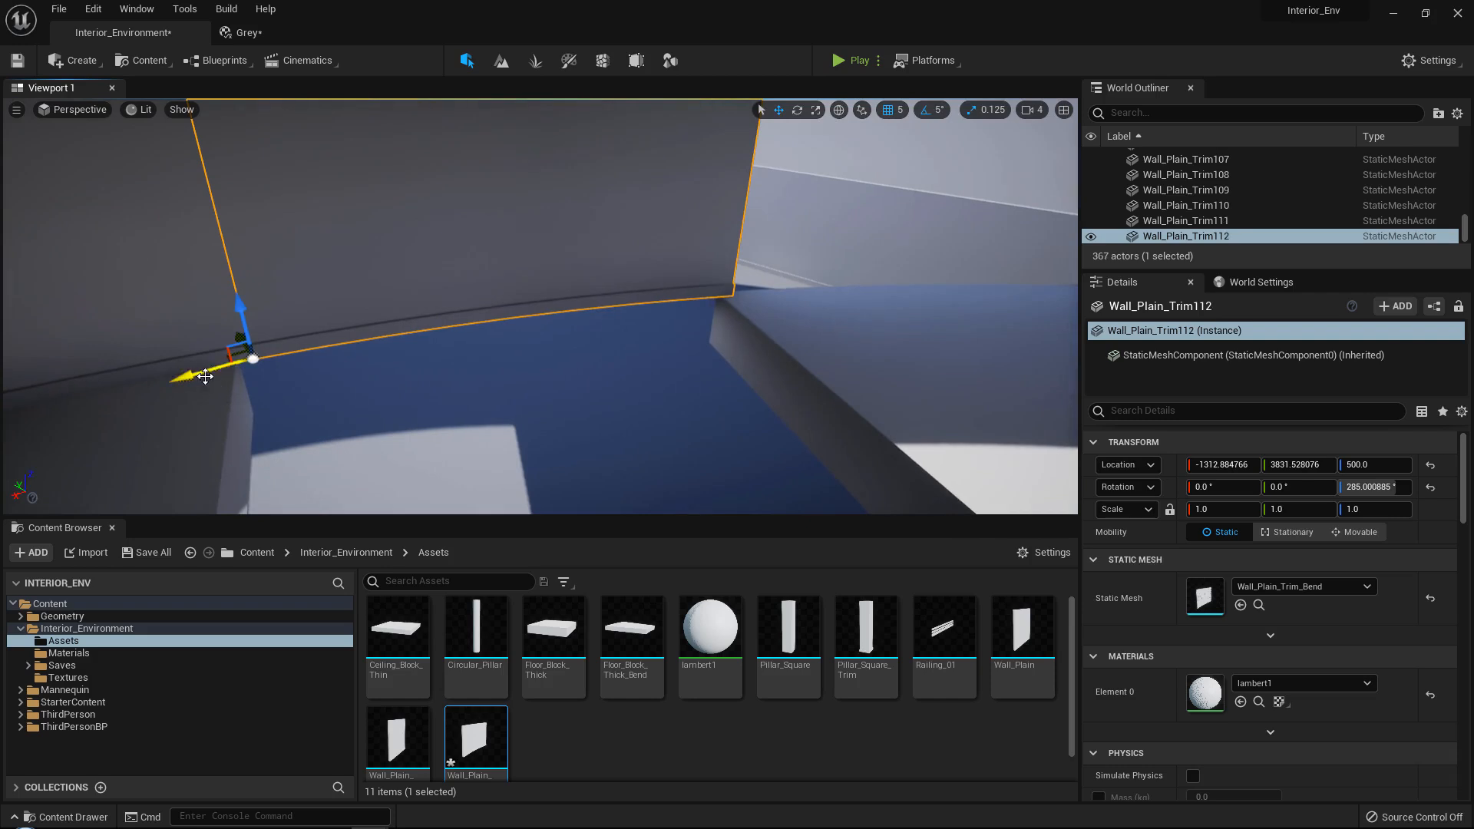
# Duplicate the curved wall to the next segment of the curve, hide the floor block beneath the copy and reselect the copy.
pyautogui.moveTo(205, 376); pyautogui.dragTo(600, 384)
pyautogui.moveTo(600, 384); pyautogui.dragTo(587, 350, button='right')
pyautogui.moveTo(587, 349); pyautogui.dragTo(576, 344)
pyautogui.click(735, 395)
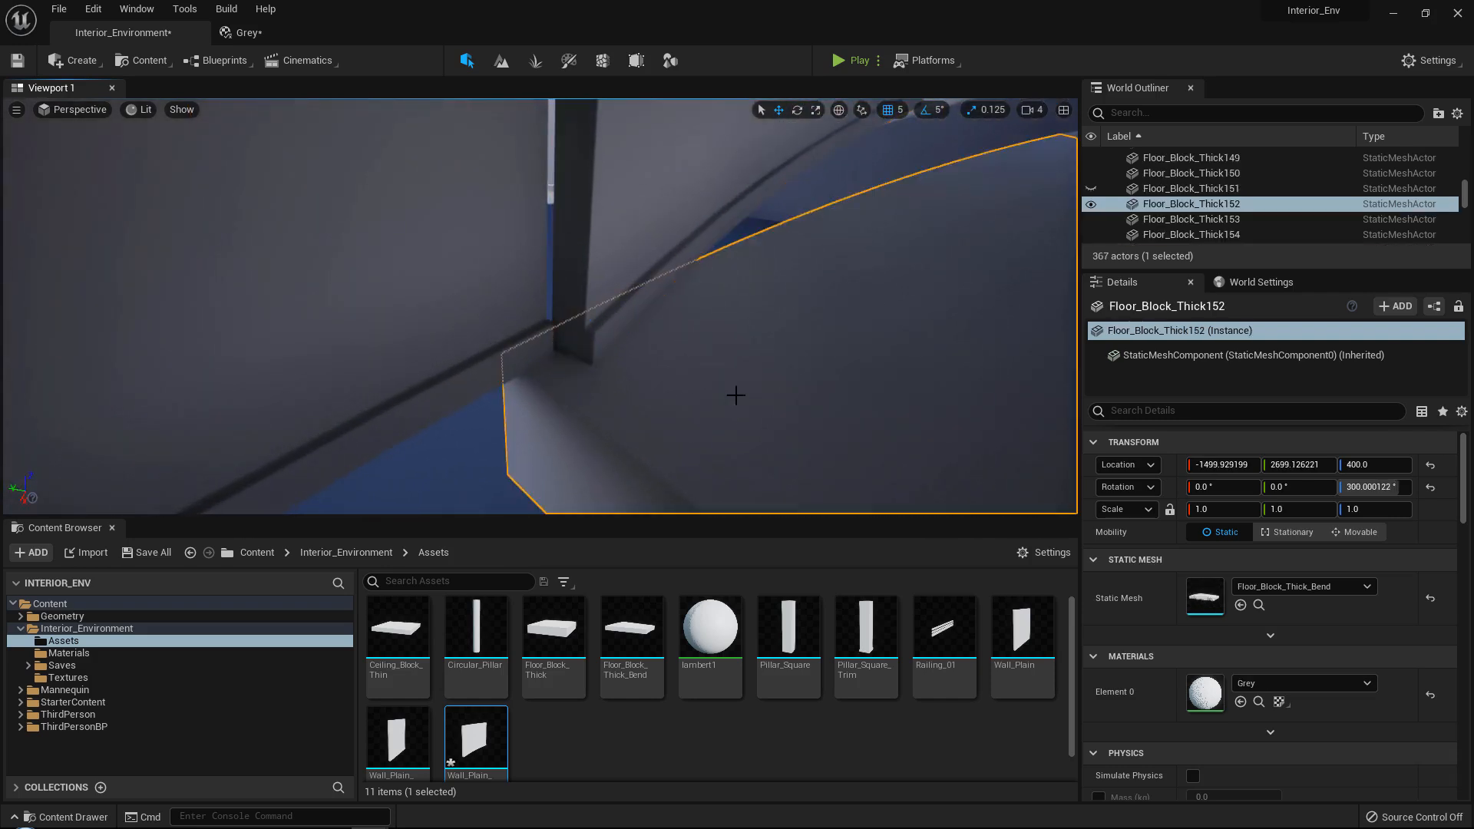
pyautogui.press('h')
pyautogui.moveTo(736, 396); pyautogui.dragTo(741, 357, button='right')
pyautogui.click(581, 407)
# Rotate the copied curved wall about the vertical axis to 300 degrees and align its corner at X -2009.8, Y 3542.84.
pyautogui.moveTo(614, 482); pyautogui.dragTo(580, 491)
pyautogui.press('w')
pyautogui.moveTo(580, 492); pyautogui.dragTo(492, 480, button='right')
pyautogui.moveTo(628, 445); pyautogui.dragTo(542, 481, button='right')
pyautogui.moveTo(601, 456); pyautogui.dragTo(507, 464, button='middle')
pyautogui.moveTo(506, 463); pyautogui.dragTo(550, 369)
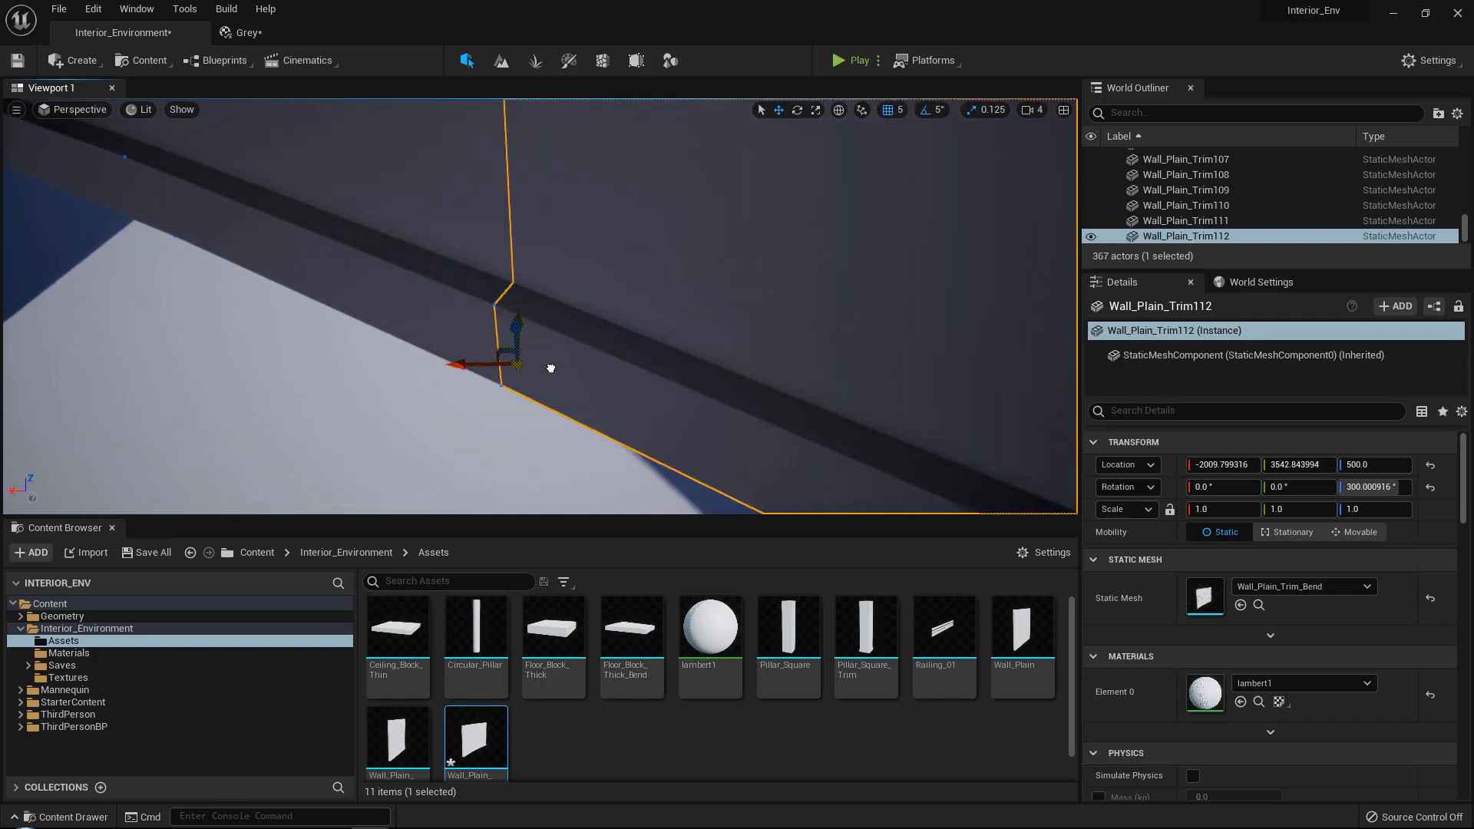
# Duplicate the 300-degree curved wall and move the copy to its far end, at about X -2580, Y 3073.
pyautogui.press('s')
pyautogui.moveTo(572, 342); pyautogui.dragTo(711, 369, button='right')
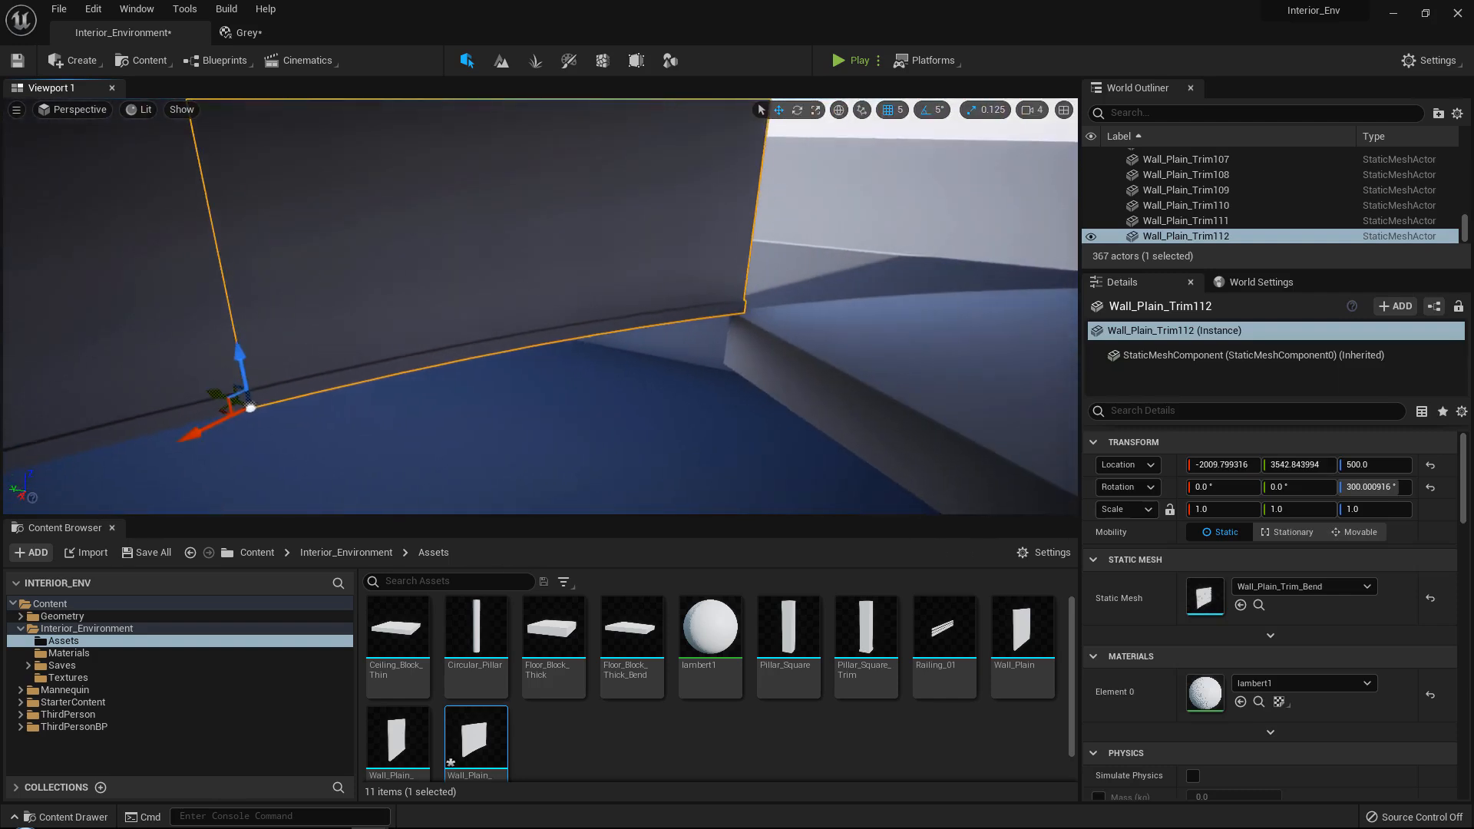
pyautogui.keyDown('alt'); pyautogui.moveTo(243, 416); pyautogui.dragTo(728, 321); pyautogui.keyUp('alt')
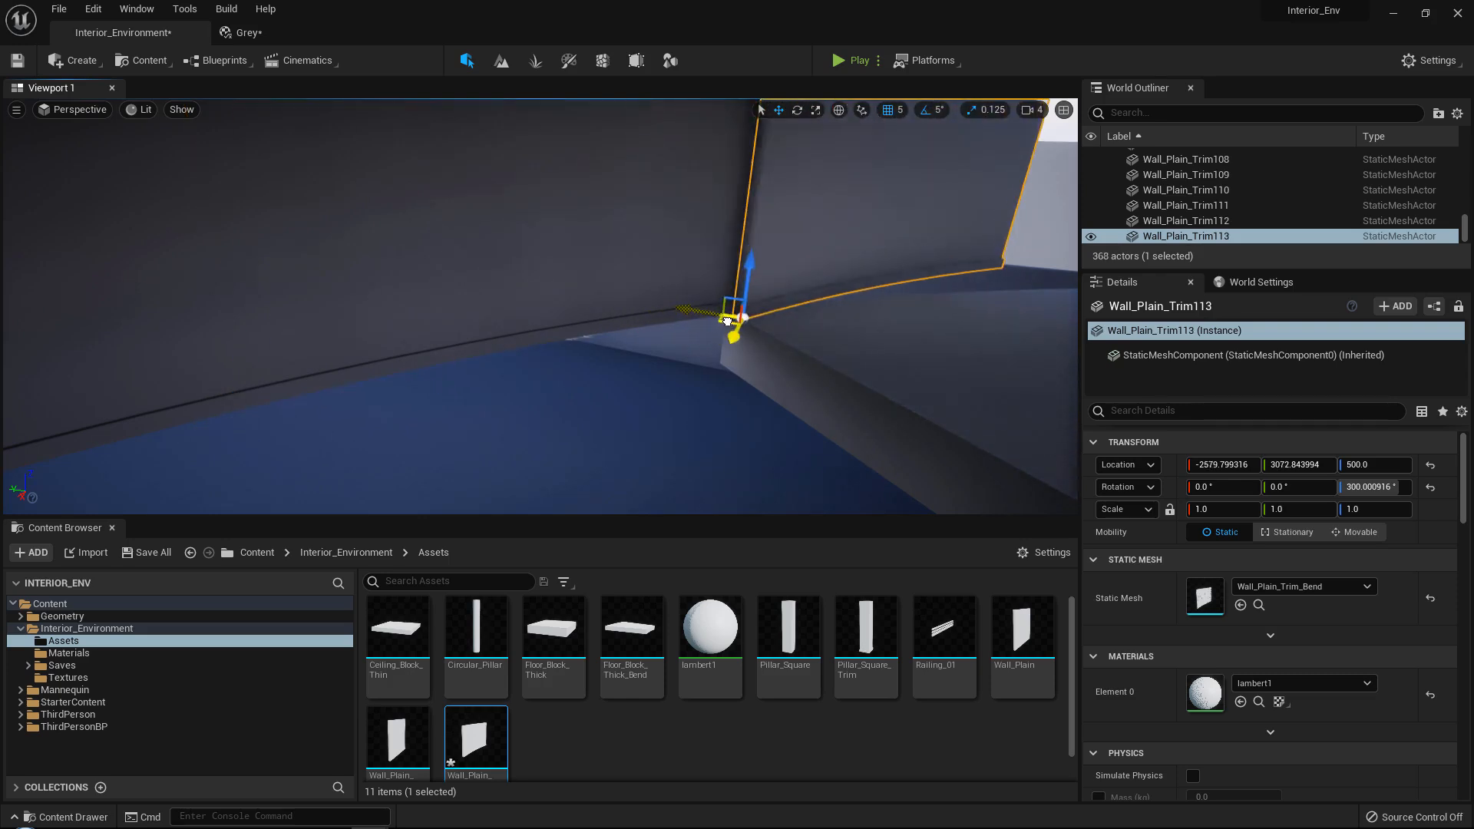
# Hide the floor block beneath the newest curved wall copy, then reselect the wall and shift it to X -2584.8.
pyautogui.click(833, 369)
pyautogui.press('h')
pyautogui.press('w')
pyautogui.moveTo(834, 369)
pyautogui.mouseDown(button='right')
pyautogui.moveTo(883, 338)
pyautogui.moveTo(845, 353)
pyautogui.mouseUp(button='right')
pyautogui.click(792, 427)
pyautogui.moveTo(793, 427); pyautogui.dragTo(674, 461, button='right')
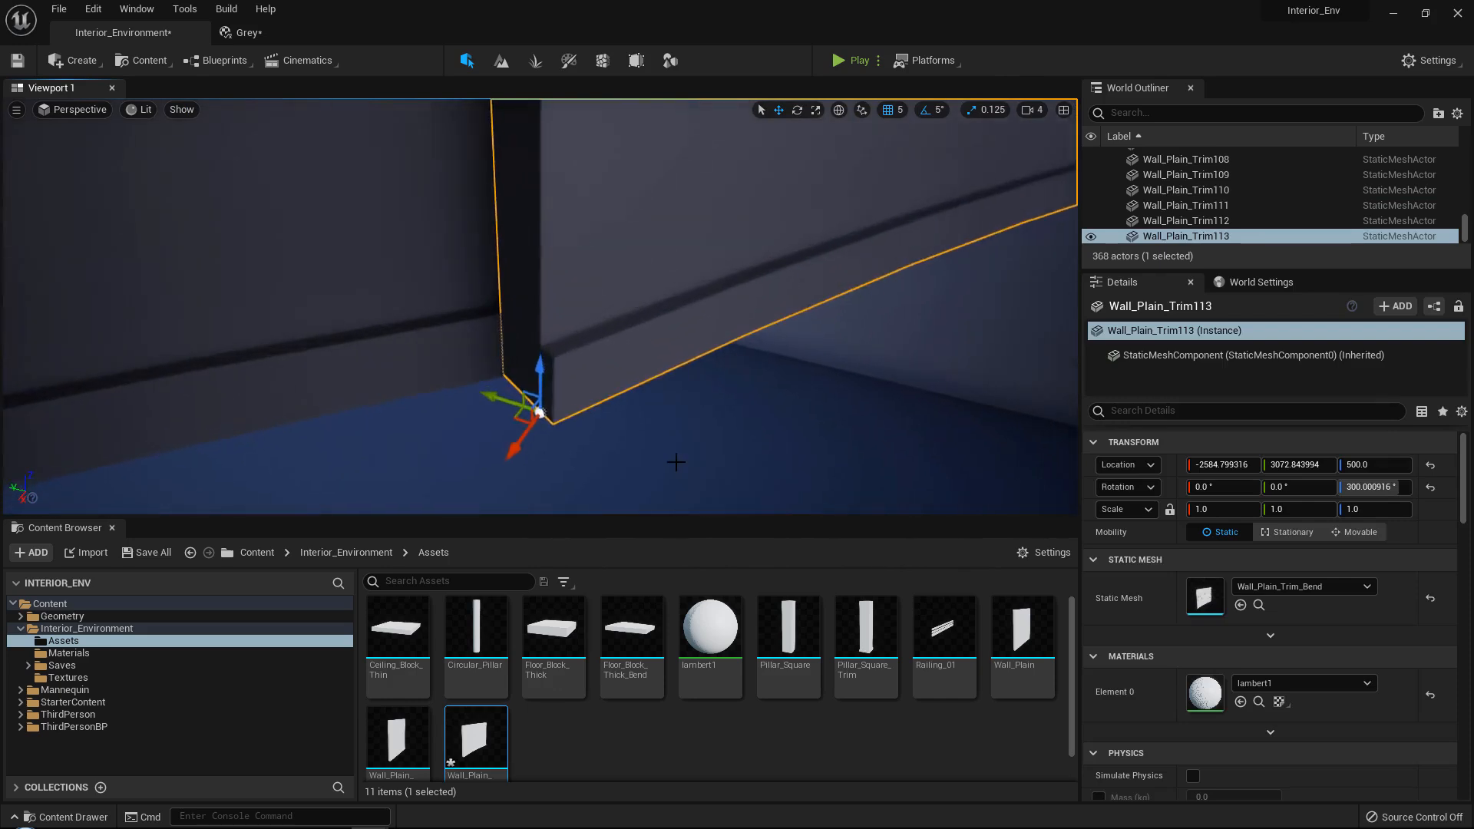
# Rotate the newest curved wall copy about the vertical axis to 315 degrees.
pyautogui.press('e')
pyautogui.moveTo(582, 480); pyautogui.dragTo(471, 481)
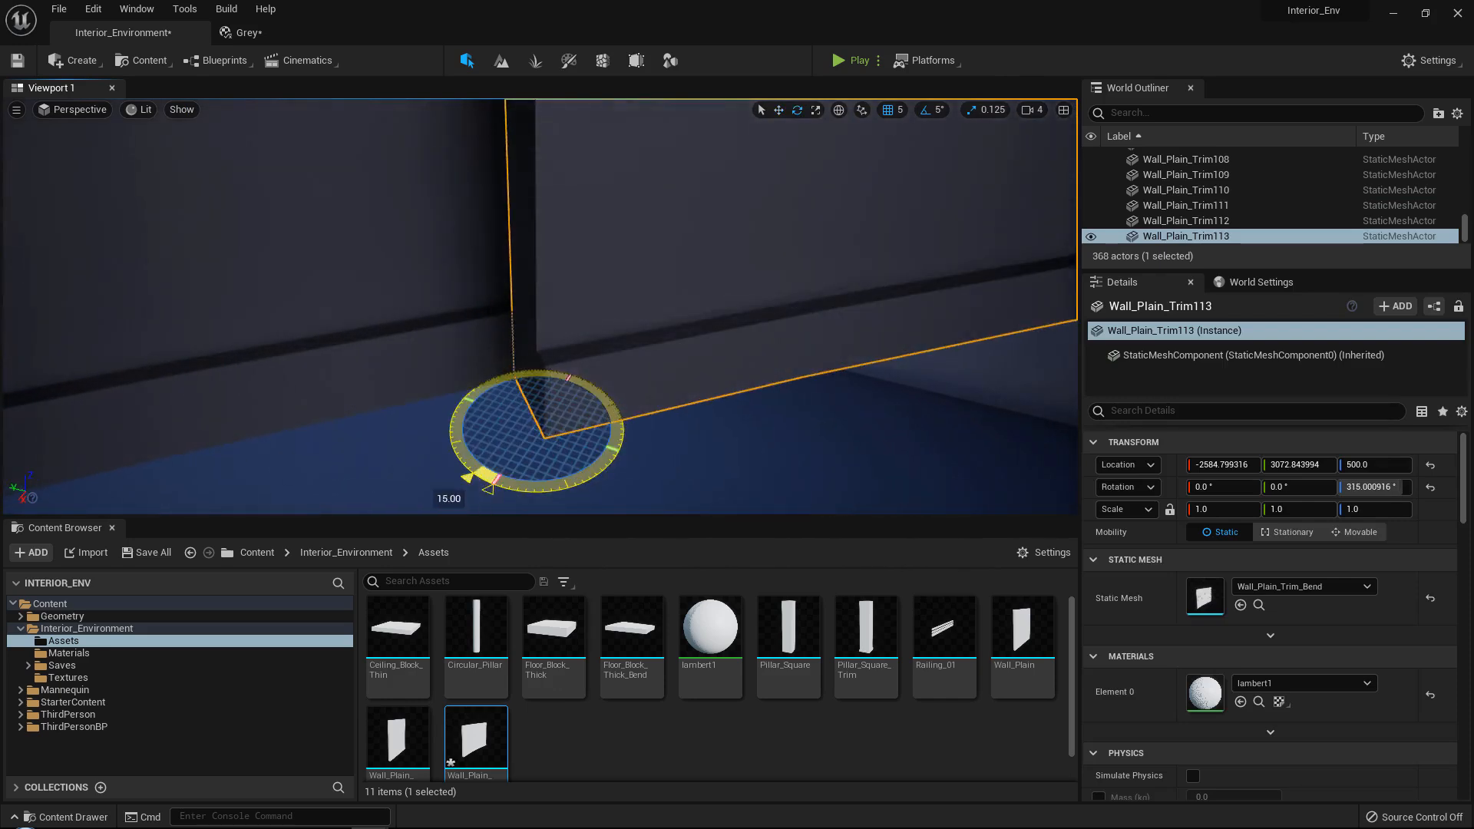
pyautogui.moveTo(470, 480); pyautogui.dragTo(729, 354, button='right')
# Snap the 315-degree curved wall's corner to the end corner of the previous wall, at X -2608.25, Y 3083.62.
pyautogui.press('w')
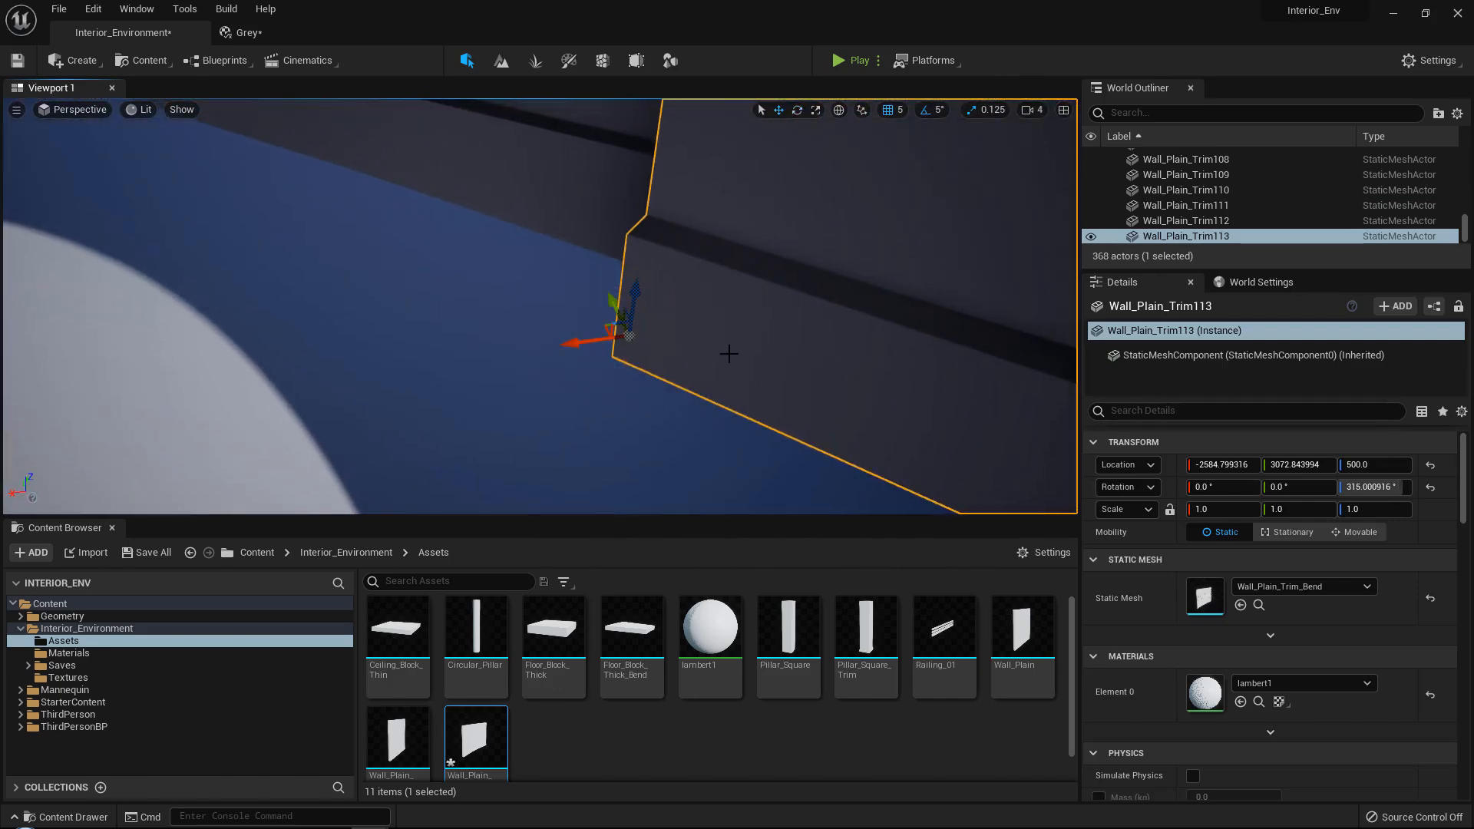
pyautogui.moveTo(603, 327); pyautogui.dragTo(717, 271)
pyautogui.moveTo(718, 271); pyautogui.dragTo(694, 296, button='right')
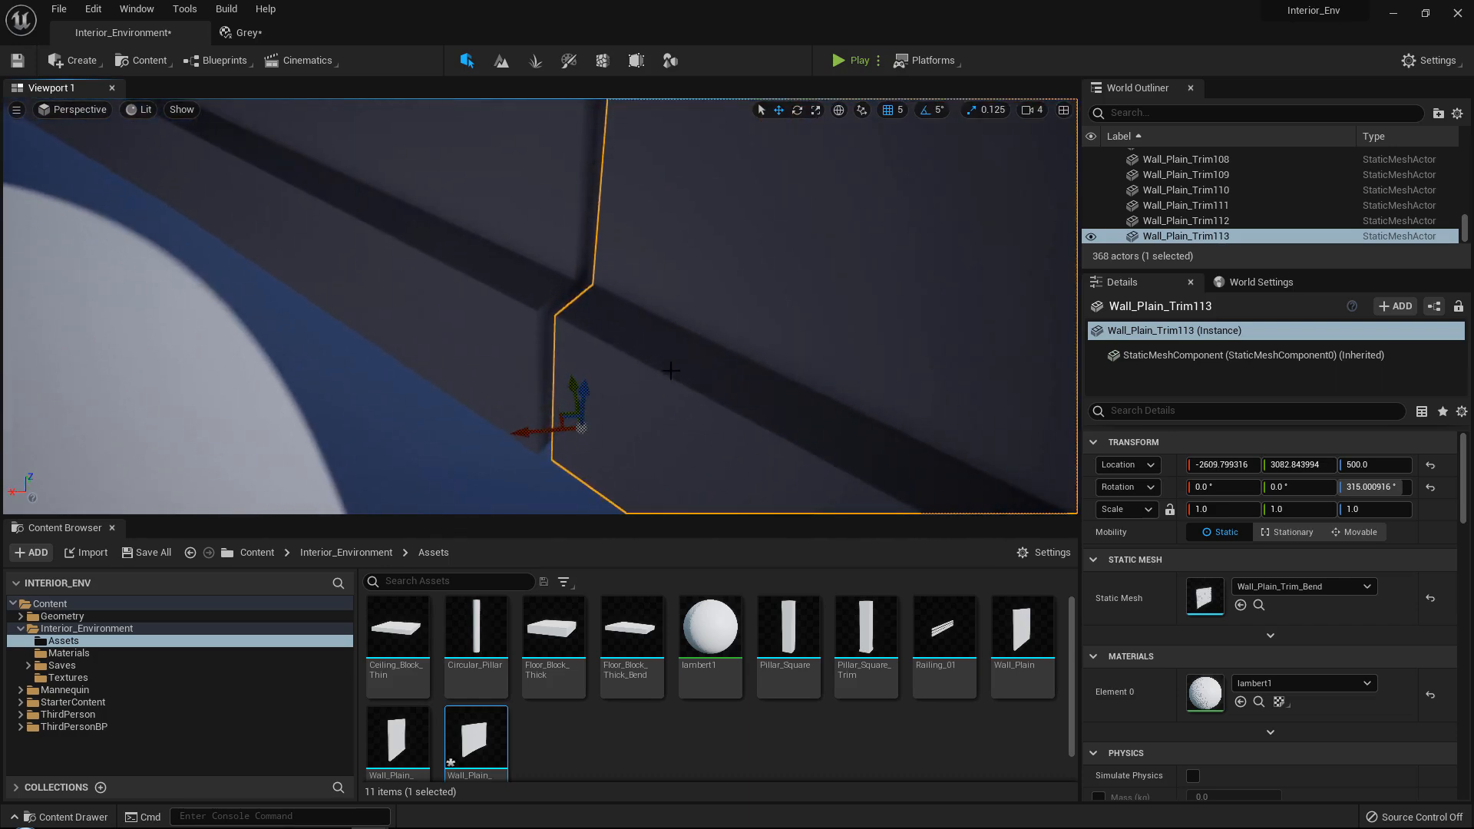
pyautogui.press('v')
pyautogui.moveTo(586, 426); pyautogui.dragTo(579, 428)
pyautogui.moveTo(579, 427); pyautogui.dragTo(768, 488, button='right')
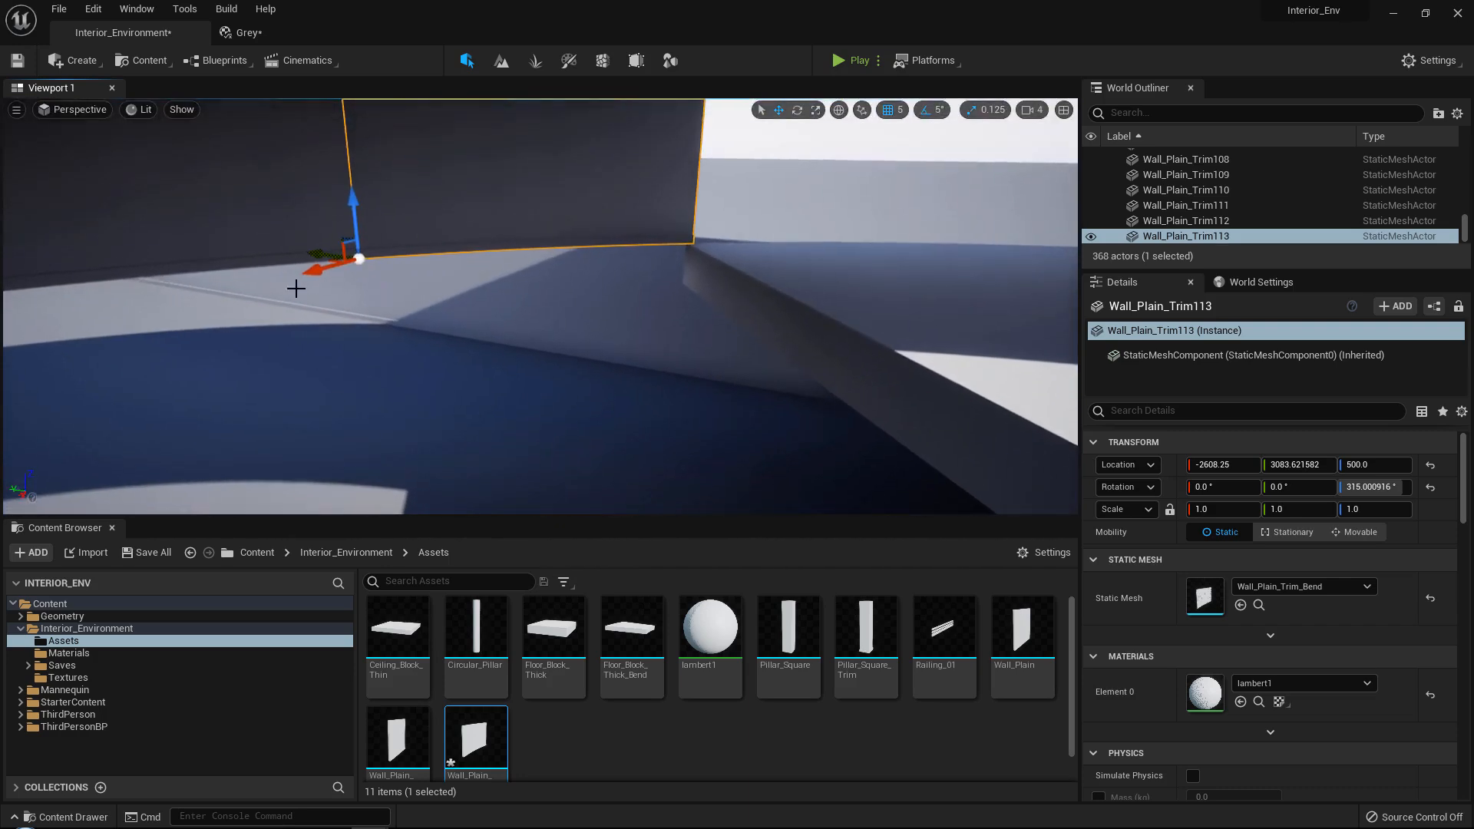
# Duplicate the 315-degree curved wall and place the copy at its far end, at X -3053.25, Y 2468.62.
pyautogui.hotkey('ctrl', 'd')
pyautogui.moveTo(441, 287); pyautogui.dragTo(372, 343, button='right')
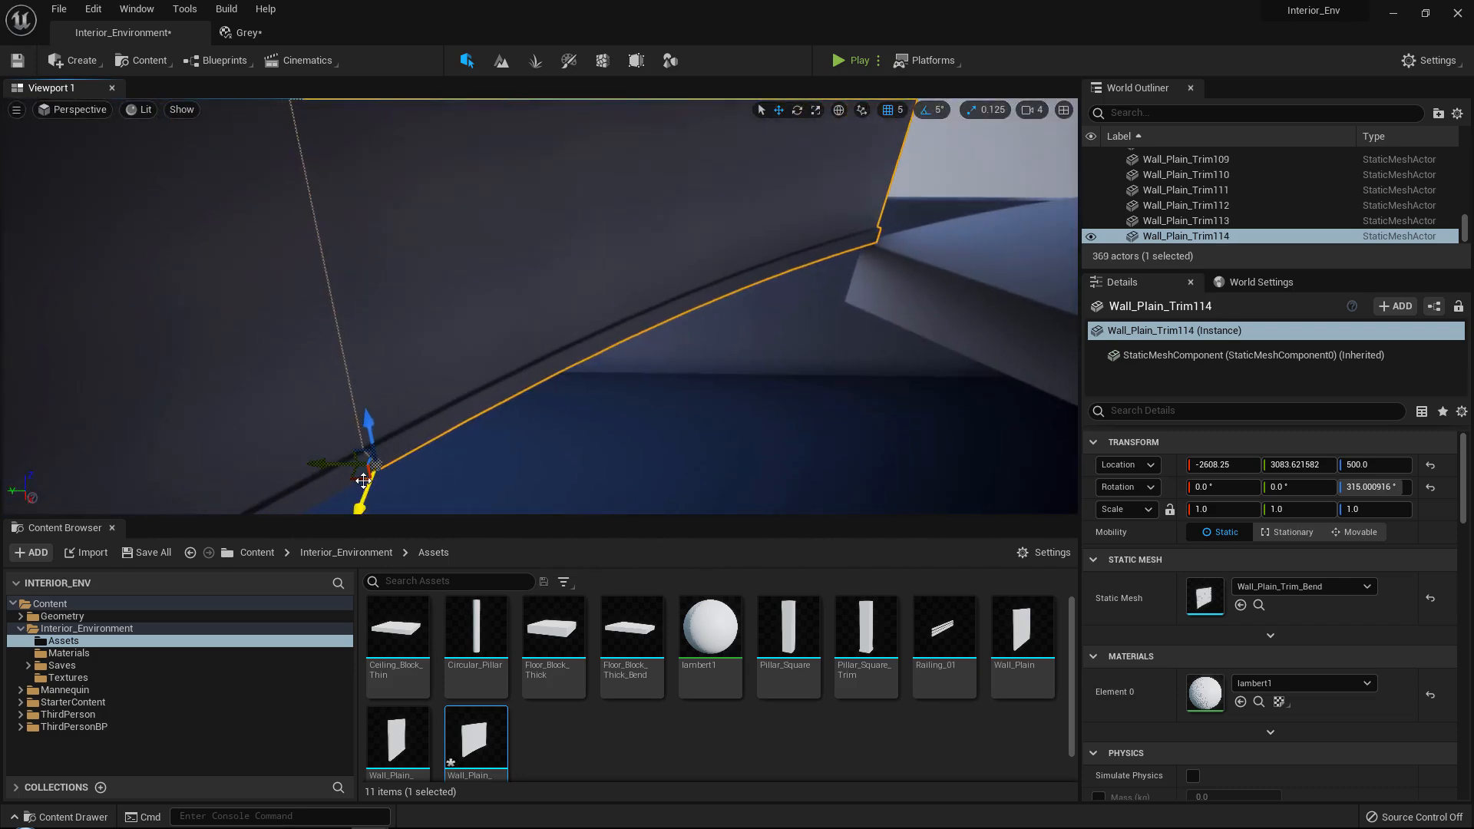
pyautogui.moveTo(360, 481); pyautogui.dragTo(890, 247)
pyautogui.moveTo(890, 247); pyautogui.dragTo(586, 356, button='right')
# Hide the floor block under the new copy of the 315-degree wall and reselect the copy.
pyautogui.click(859, 264)
pyautogui.press('h')
pyautogui.click(638, 316)
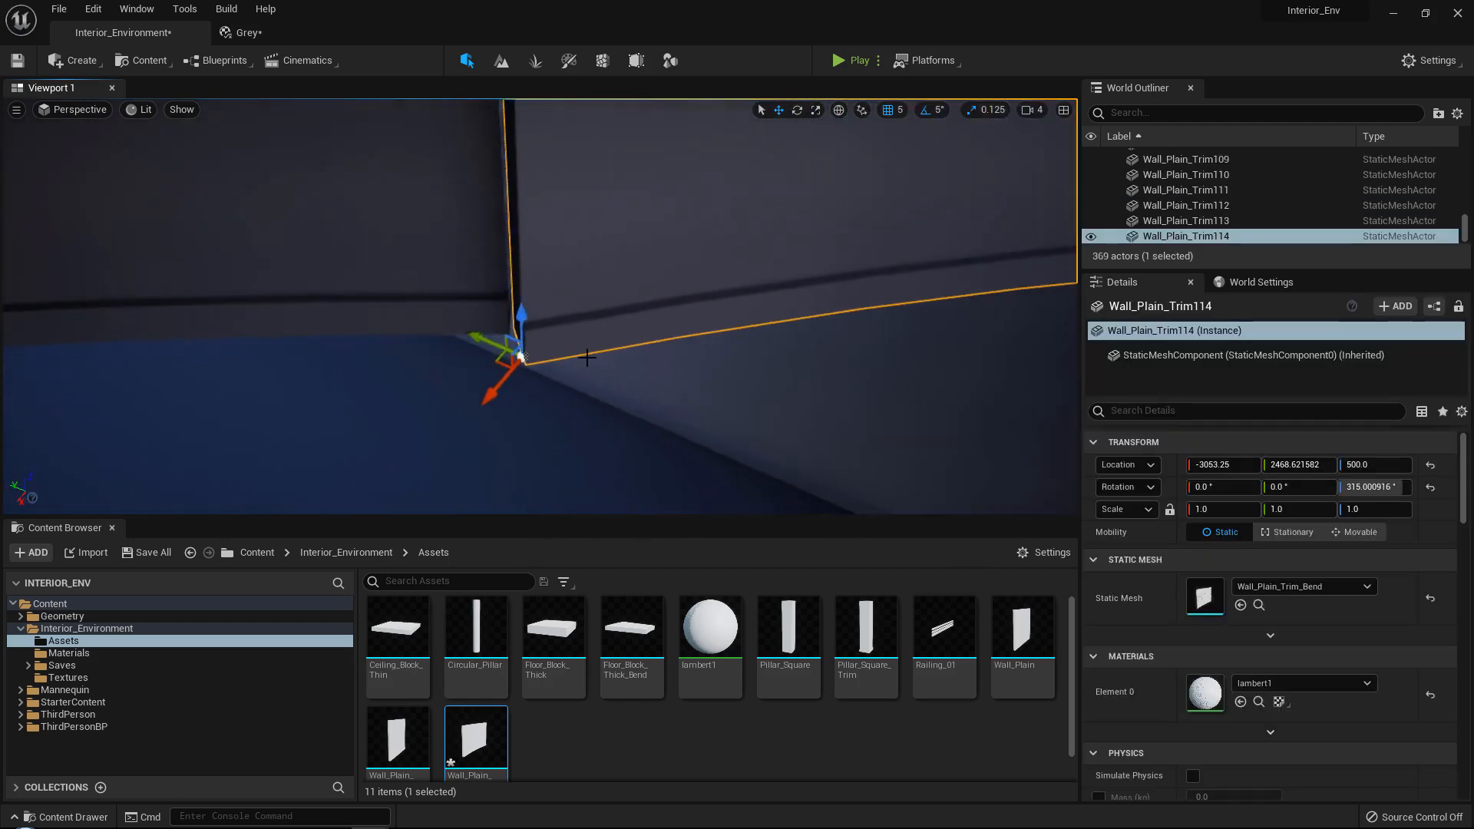
# Rotate the copy to 330 degrees about the vertical axis and join its corner to the previous wall at about X -3073, Y 2484.
pyautogui.press('e')
pyautogui.moveTo(553, 418); pyautogui.dragTo(512, 422)
pyautogui.moveTo(512, 422); pyautogui.dragTo(516, 388, button='right')
pyautogui.press('w')
pyautogui.moveTo(531, 378); pyautogui.dragTo(583, 342)
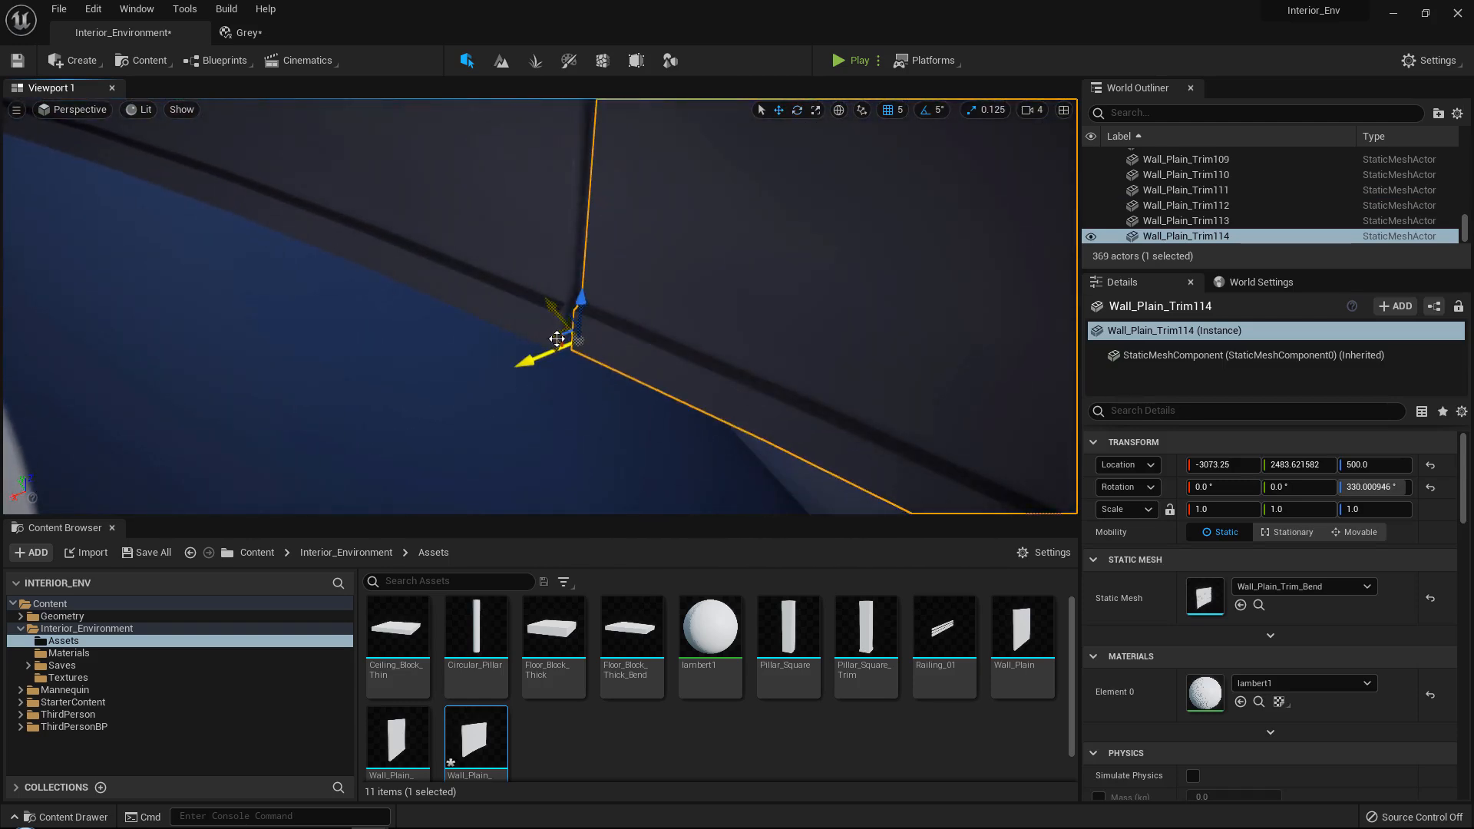
pyautogui.moveTo(590, 396); pyautogui.dragTo(588, 375, button='right')
pyautogui.scroll(3, 590, 395)
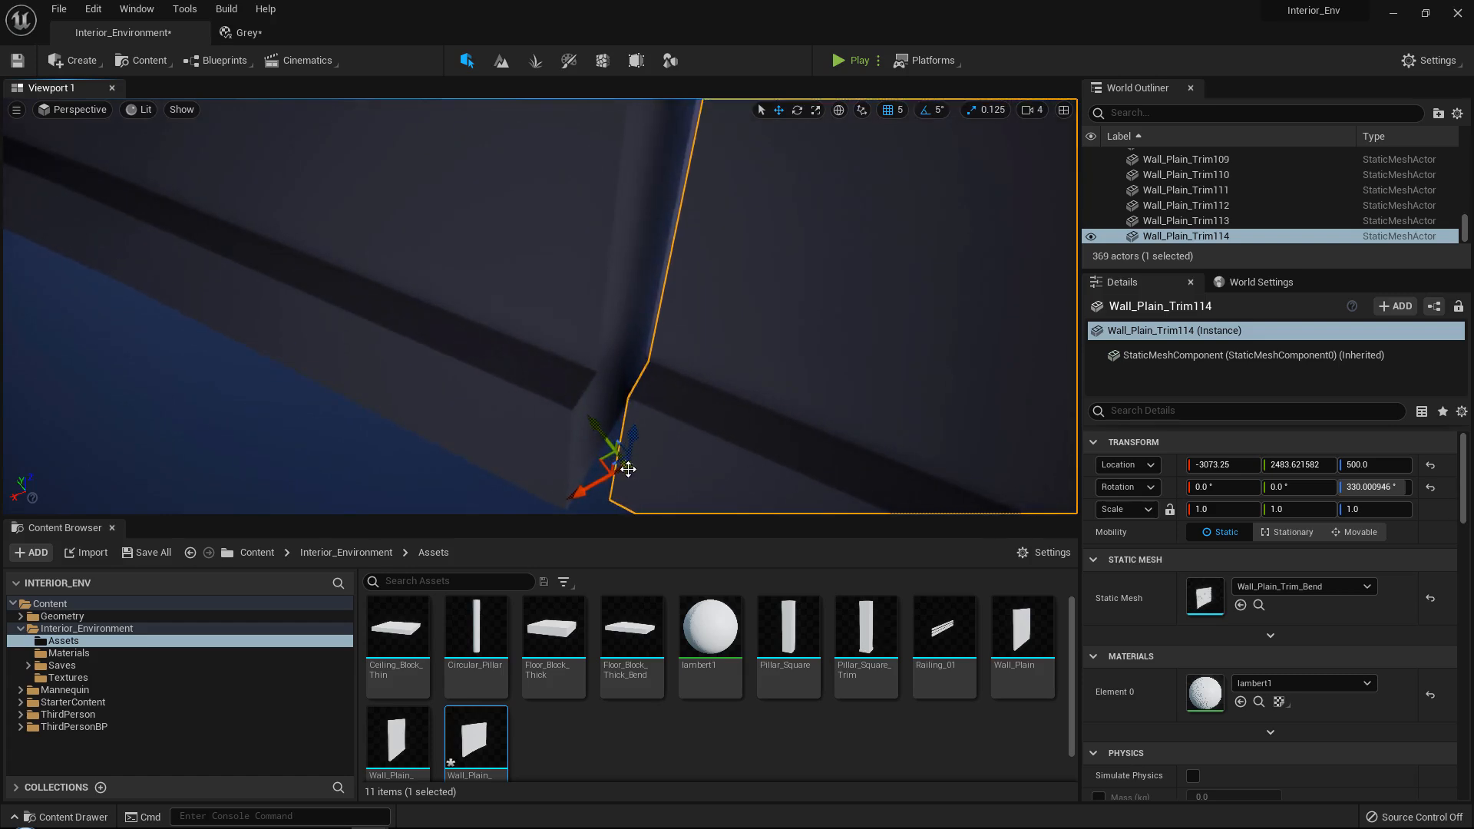
pyautogui.moveTo(612, 463); pyautogui.dragTo(529, 378, button='right')
# Hide the floor block at the far end of the 330-degree curved wall and reselect the wall.
pyautogui.click(529, 378)
pyautogui.click(635, 325)
pyautogui.moveTo(635, 325); pyautogui.dragTo(675, 320, button='right')
pyautogui.press('h')
pyautogui.click(503, 343)
# Duplicate the 330-degree curved wall and place the copy at X -3337.45, Y 1820.16.
pyautogui.moveTo(438, 374); pyautogui.dragTo(397, 390, button='right')
pyautogui.keyDown('alt'); pyautogui.moveTo(333, 409); pyautogui.dragTo(703, 336); pyautogui.keyUp('alt')
pyautogui.moveTo(703, 336); pyautogui.dragTo(647, 355, button='right')
# Rotate the last curved wall copy about the vertical axis to 345 degrees.
pyautogui.press('e')
pyautogui.moveTo(543, 422); pyautogui.dragTo(470, 403)
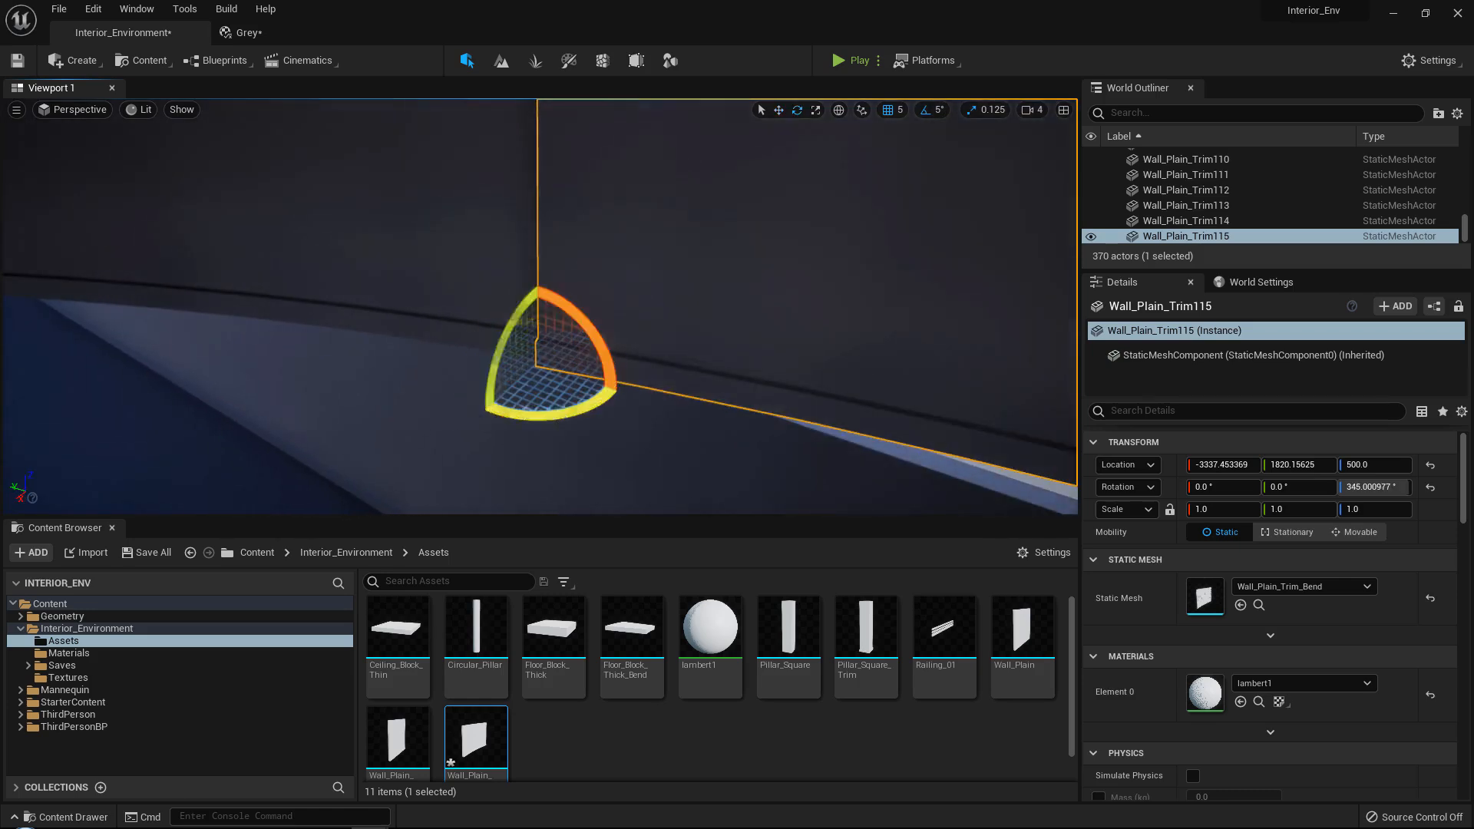
pyautogui.moveTo(470, 403)
pyautogui.mouseDown(button='right')
pyautogui.moveTo(445, 377)
pyautogui.moveTo(469, 395)
pyautogui.mouseUp(button='right')
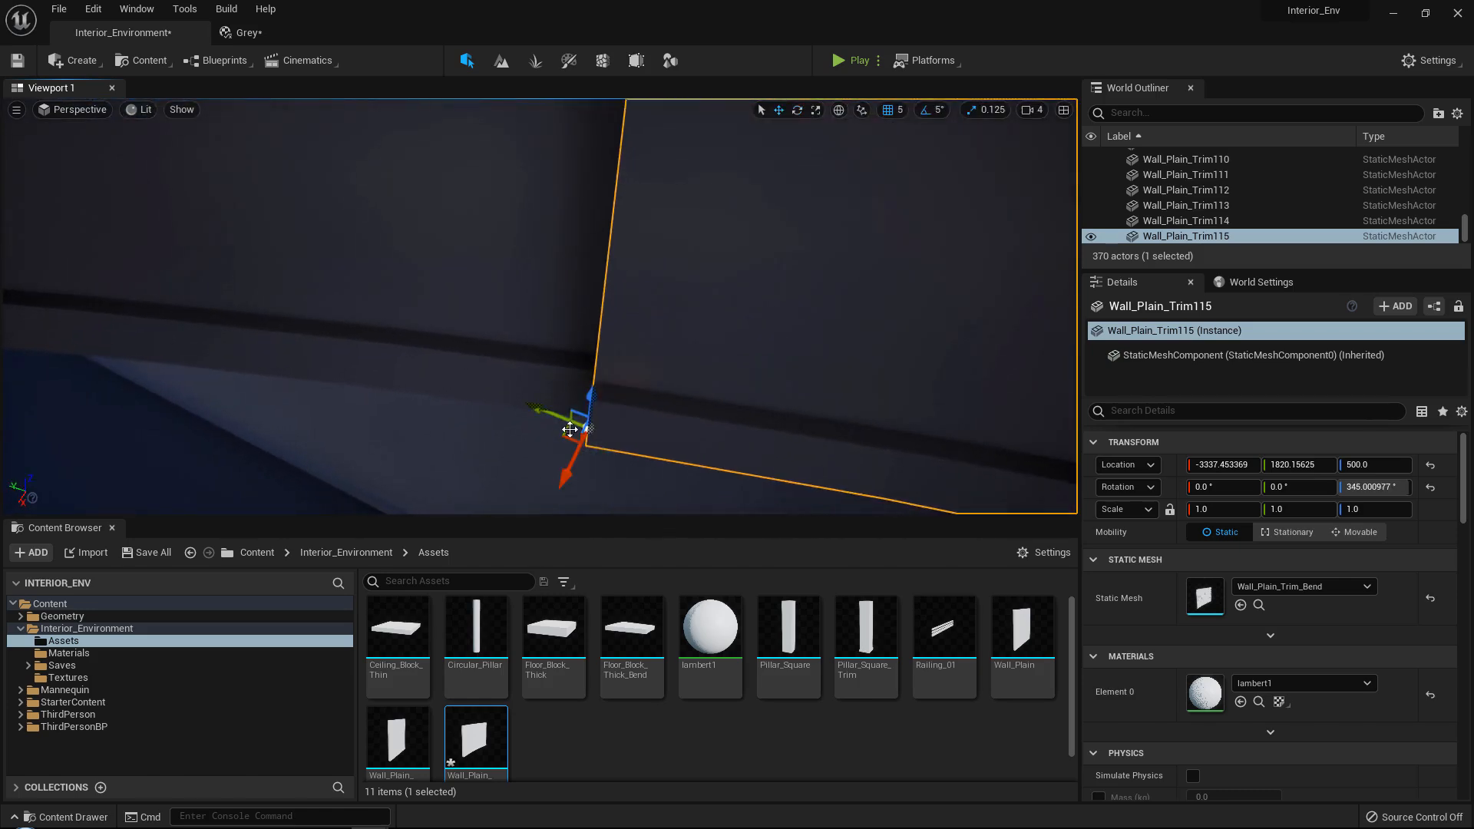
# Align the 345-degree curved wall's corner with the previous wall's end corner, at about X -3357, Y 1785.
pyautogui.moveTo(570, 430); pyautogui.dragTo(598, 419)
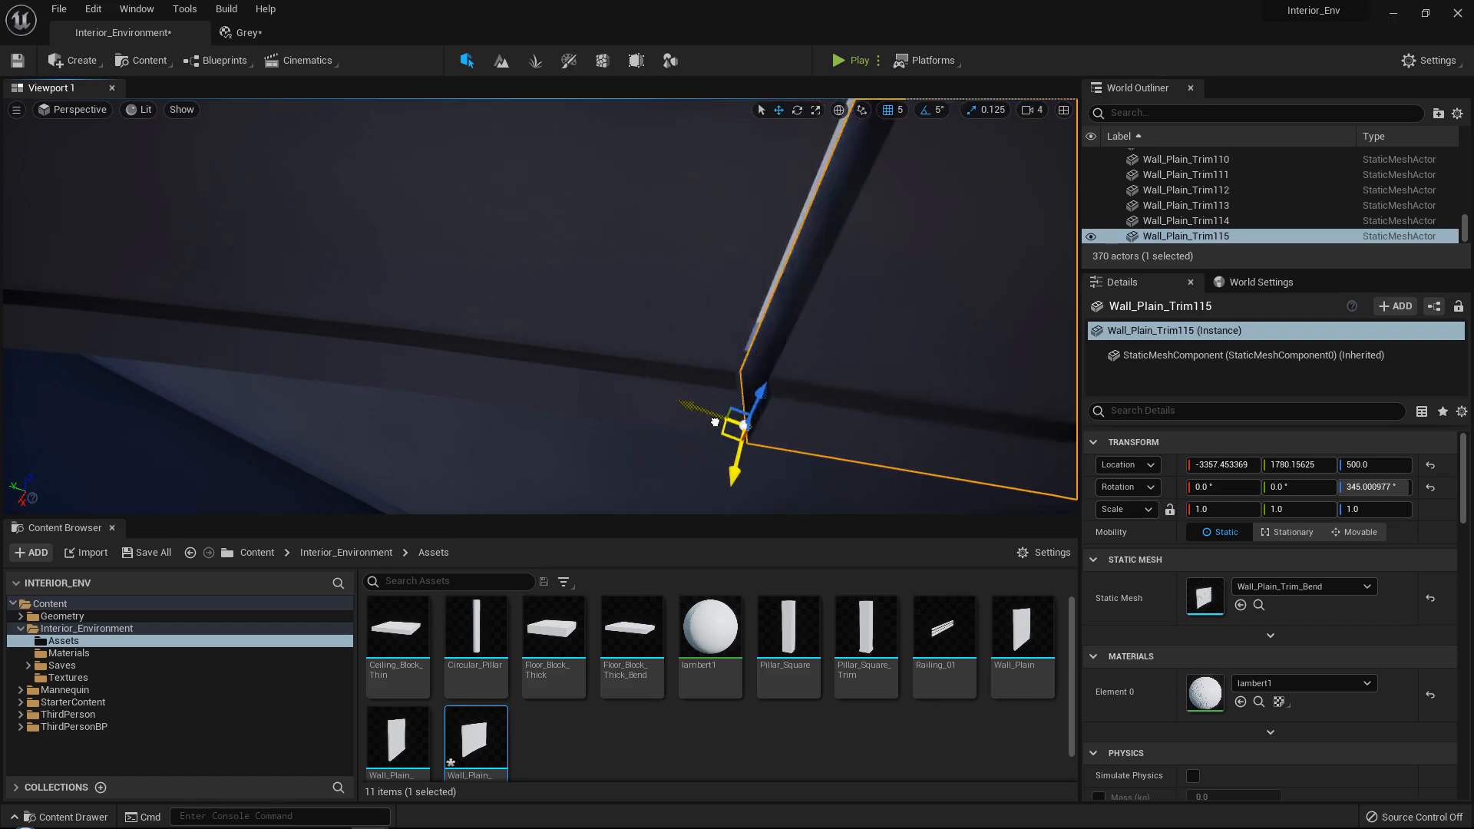
pyautogui.moveTo(714, 423); pyautogui.dragTo(707, 420)
pyautogui.moveTo(730, 422); pyautogui.dragTo(695, 420, button='right')
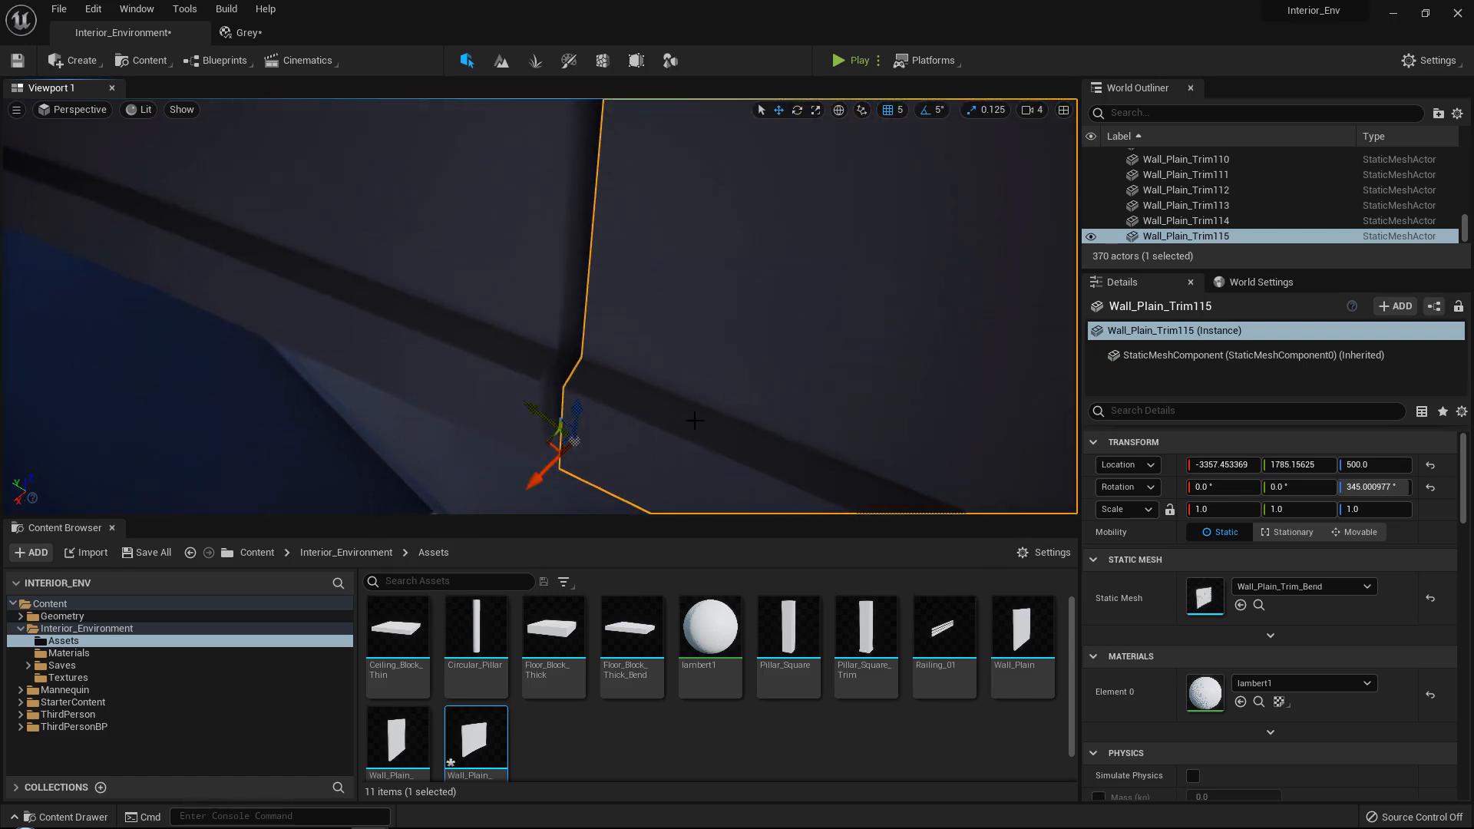
pyautogui.moveTo(570, 436); pyautogui.dragTo(602, 347, button='right')
# Place a straight Wall_Plain_Trim copy at the end of the curved run, at X -3455, Y 1040.
pyautogui.click(605, 355)
pyautogui.keyDown('alt'); pyautogui.moveTo(504, 462); pyautogui.dragTo(504, 460); pyautogui.keyUp('alt')
pyautogui.scroll(5, 529, 263)
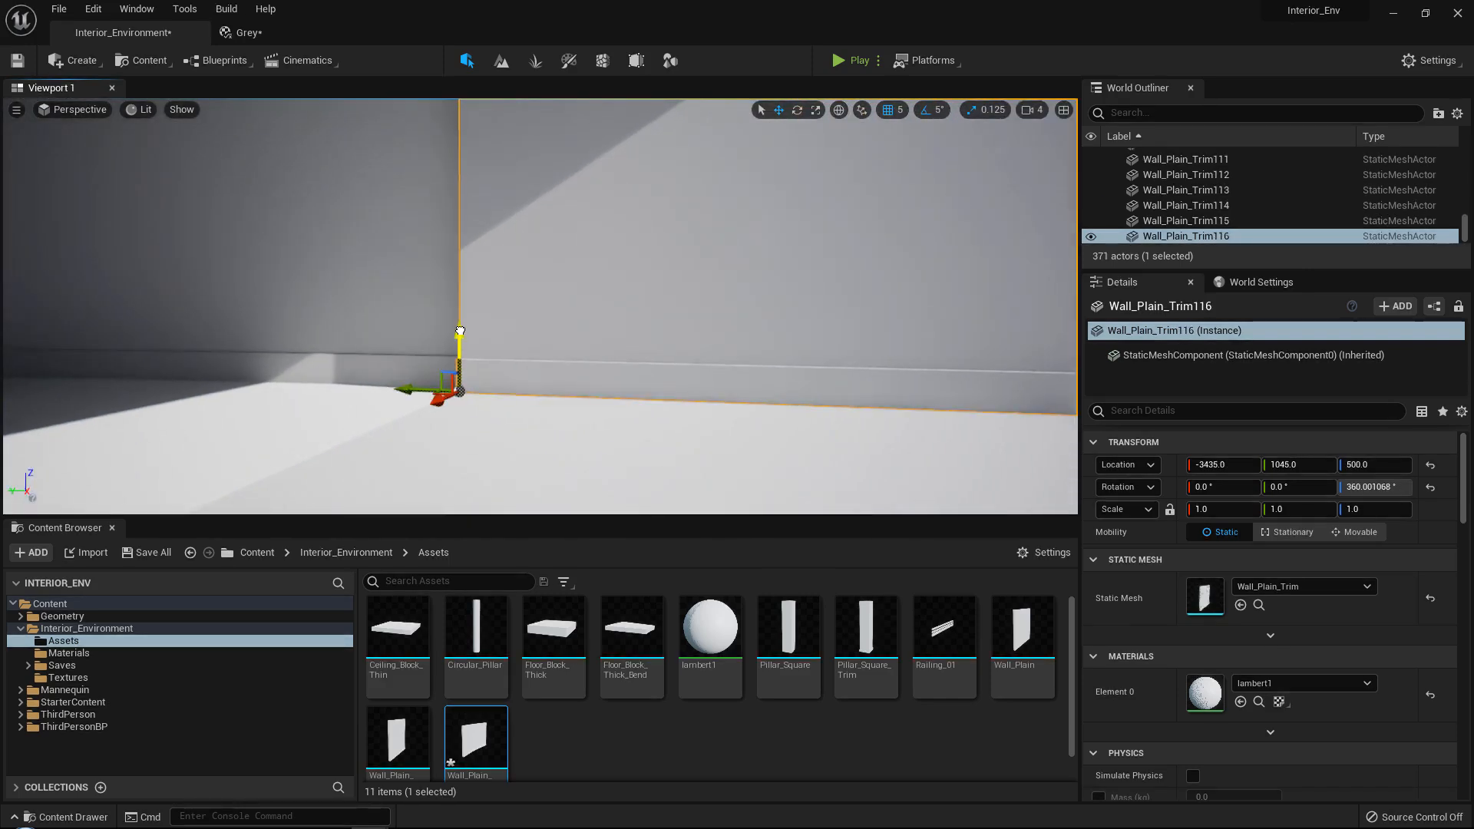
pyautogui.moveTo(460, 331); pyautogui.dragTo(570, 458, button='right')
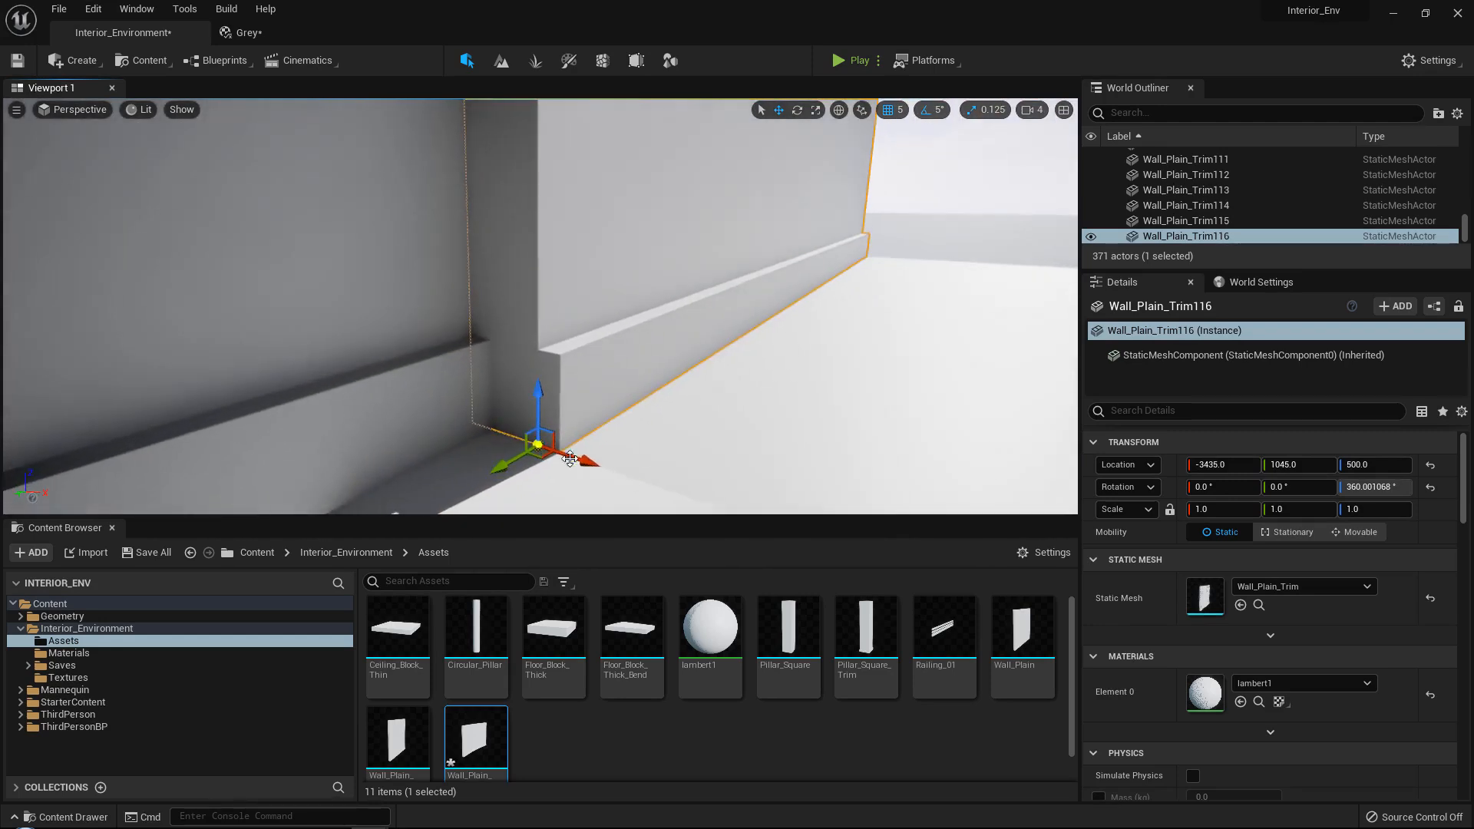
pyautogui.moveTo(578, 457); pyautogui.dragTo(513, 427)
pyautogui.moveTo(533, 408); pyautogui.dragTo(497, 350, button='right')
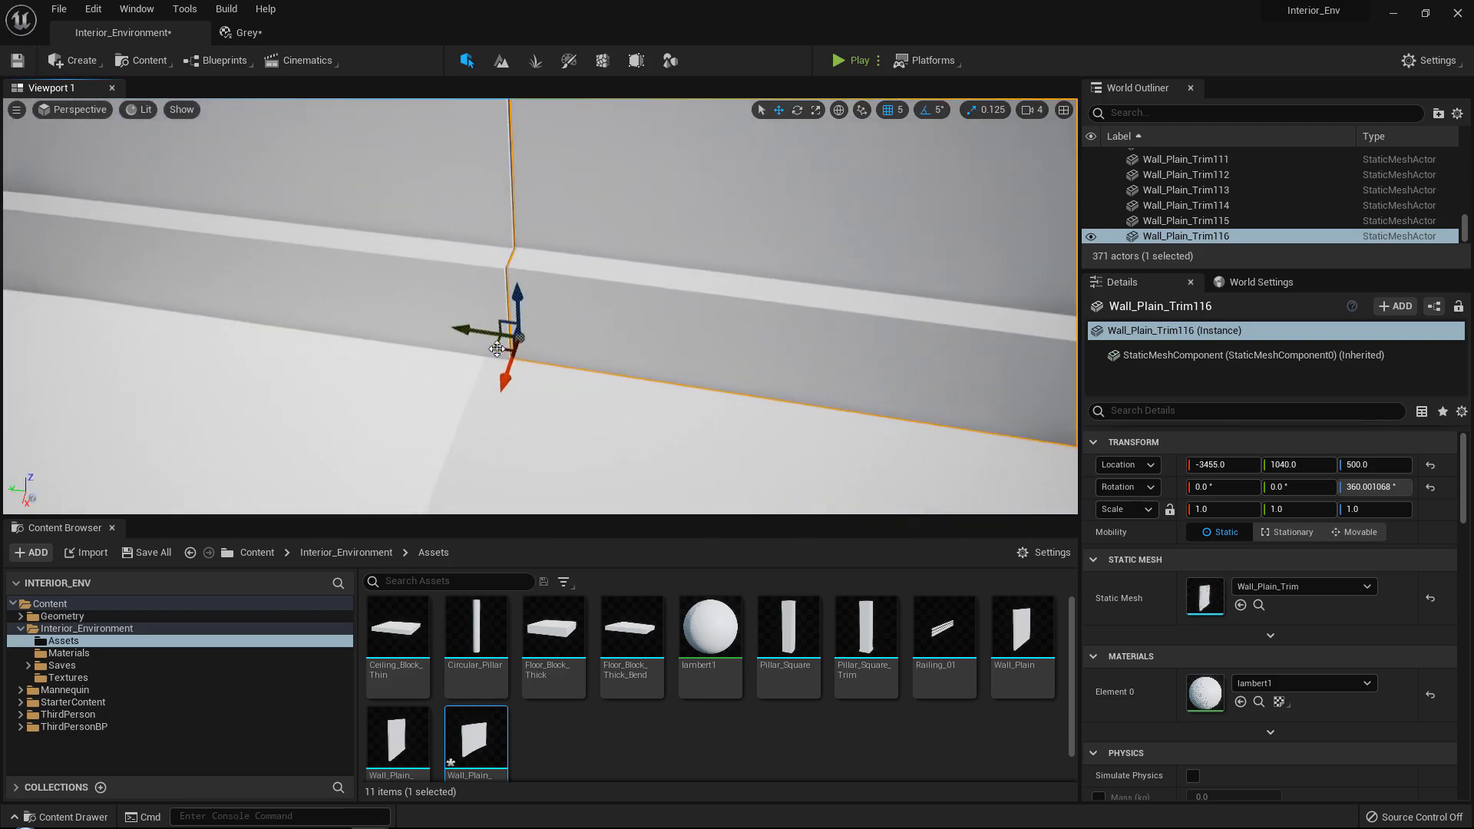
# Hide the floor block beneath the straight end wall and reselect the wall.
pyautogui.click(599, 455)
pyautogui.press('Delete')
pyautogui.click(553, 326)
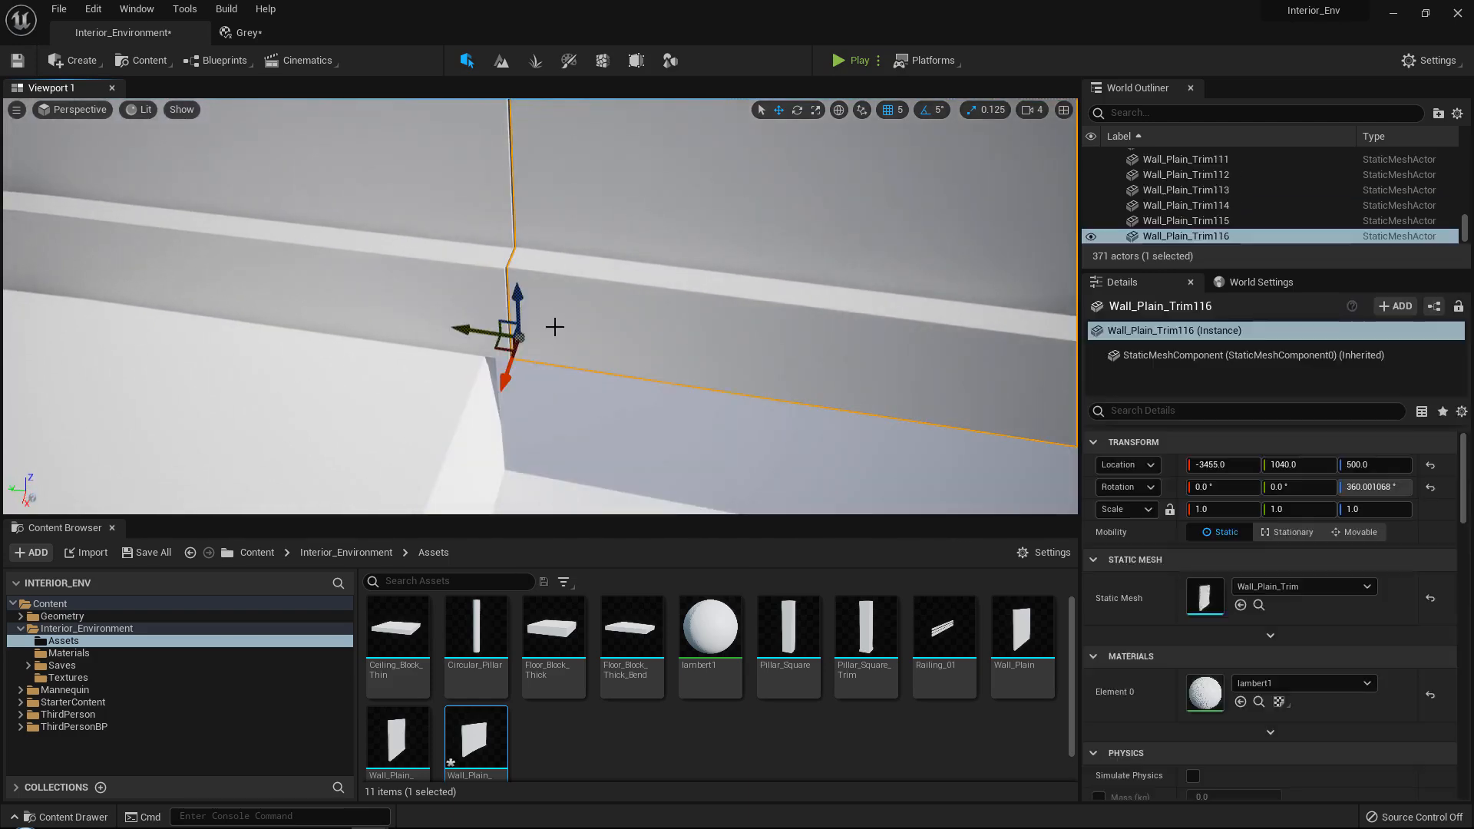
# Snap the straight end wall's corner to the last curved wall's end corner, at X -3454.56, Y 1040.34.
pyautogui.moveTo(519, 343); pyautogui.dragTo(597, 323, button='right')
pyautogui.moveTo(599, 323); pyautogui.dragTo(623, 330)
pyautogui.moveTo(624, 331); pyautogui.dragTo(619, 343, button='right')
pyautogui.press('v')
pyautogui.moveTo(589, 364); pyautogui.dragTo(585, 362)
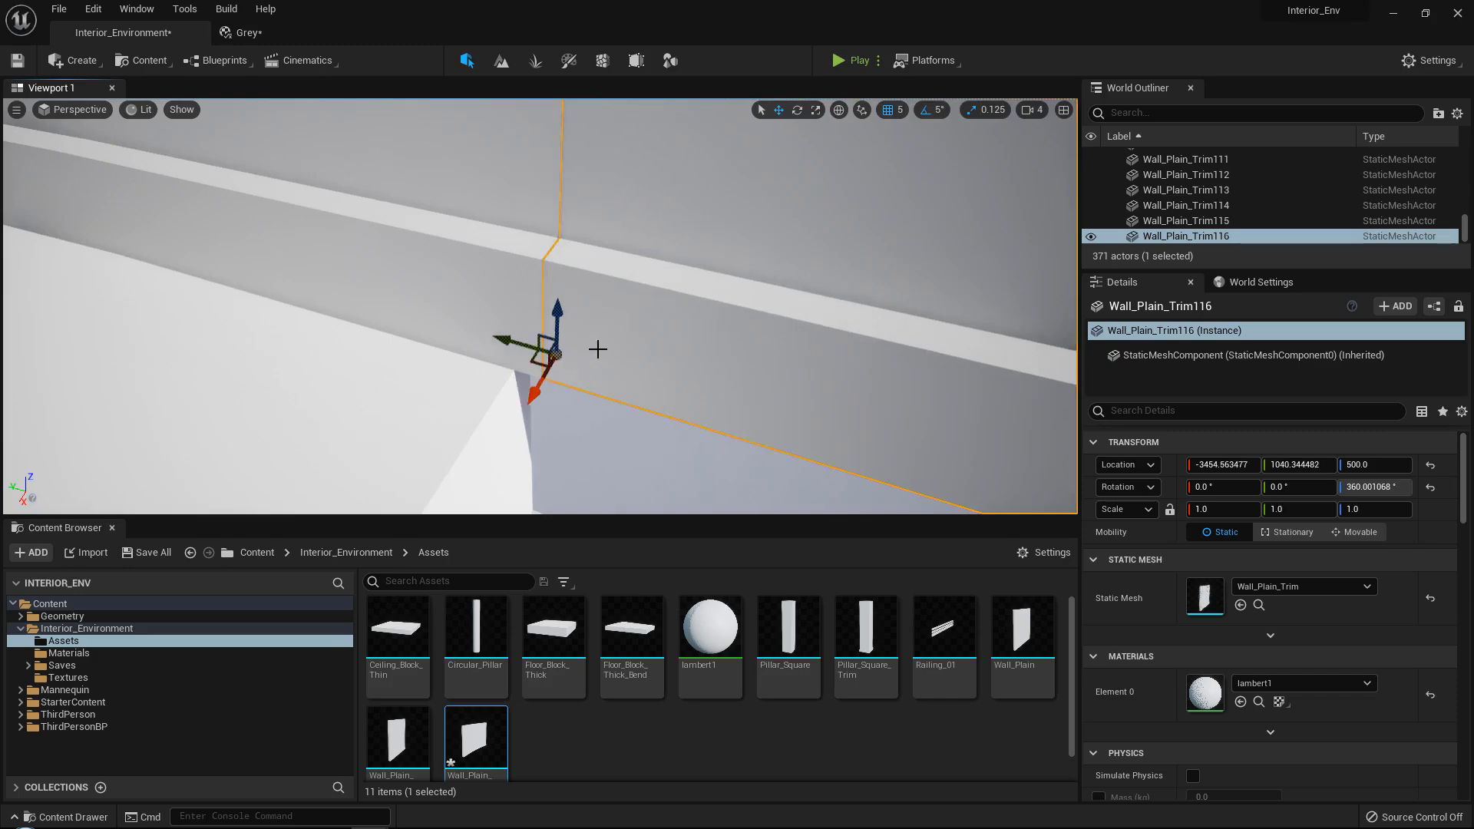
# Select all seven walls of the curved run, from the straight end wall to the first curved wall.
pyautogui.moveTo(598, 349); pyautogui.dragTo(704, 310, button='right')
pyautogui.keyDown('ctrl'); pyautogui.click(641, 310); pyautogui.keyUp('ctrl')
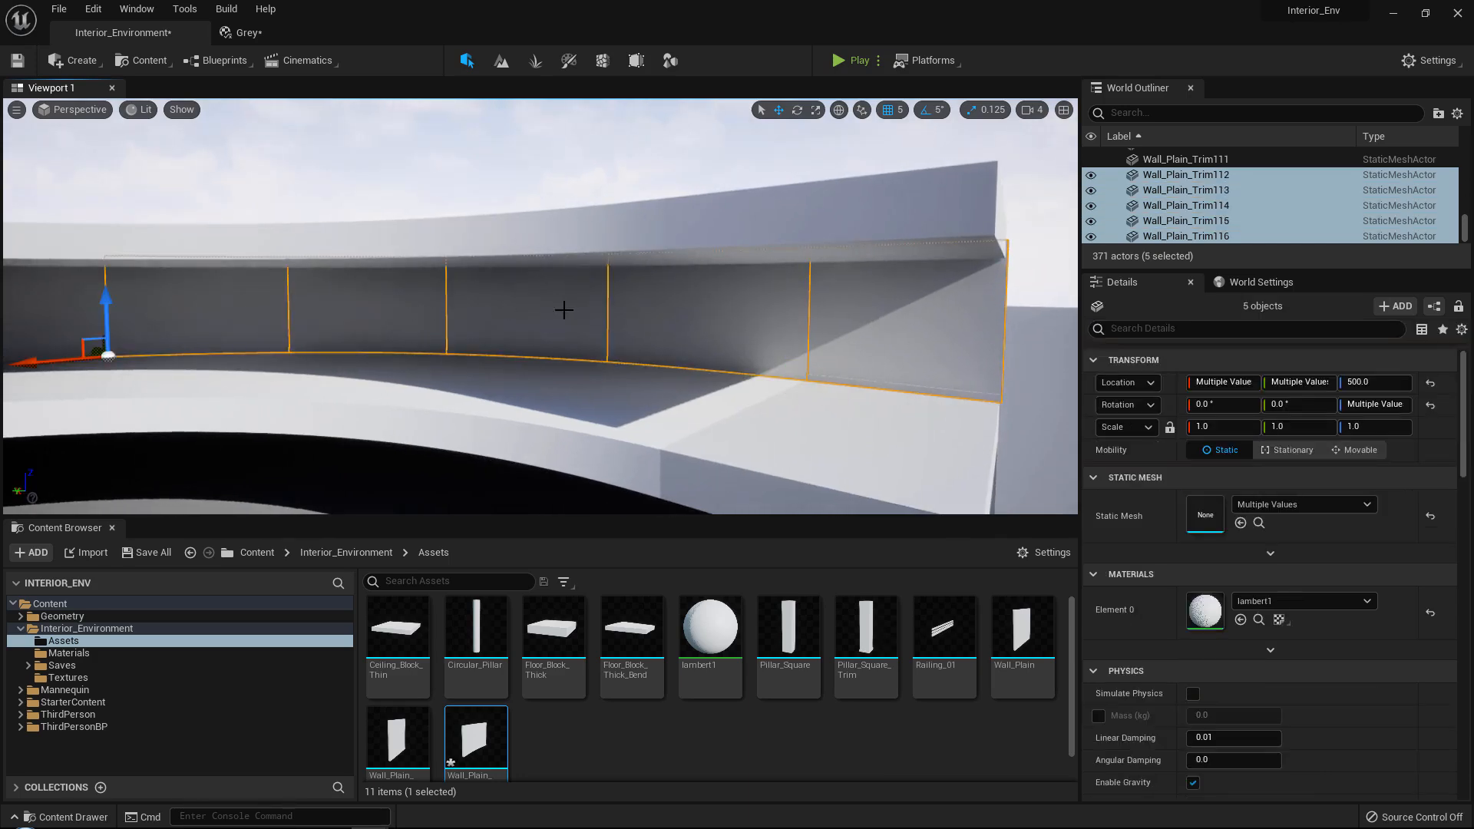
pyautogui.moveTo(563, 310); pyautogui.dragTo(513, 322, button='right')
pyautogui.keyDown('ctrl'); pyautogui.click(329, 306); pyautogui.keyUp('ctrl')
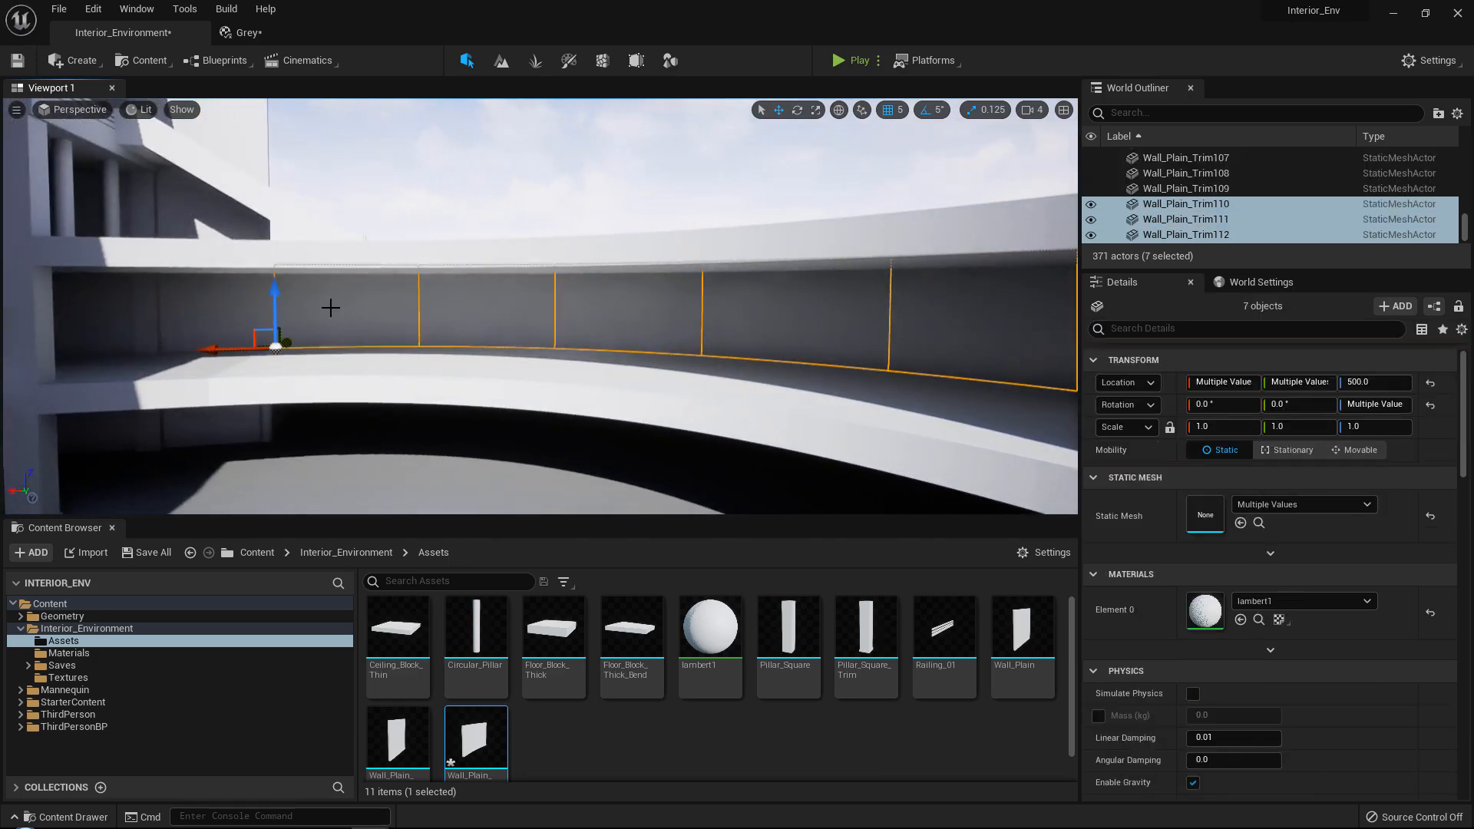
# Duplicate the seven selected walls and raise the copies to Z 1000.
pyautogui.moveTo(329, 306)
pyautogui.mouseDown(button='right')
pyautogui.moveTo(300, 316)
pyautogui.moveTo(313, 309)
pyautogui.mouseUp(button='right')
pyautogui.keyDown('alt'); pyautogui.moveTo(452, 422); pyautogui.dragTo(458, 399); pyautogui.keyUp('alt')
pyautogui.moveTo(459, 399); pyautogui.dragTo(439, 326, button='right')
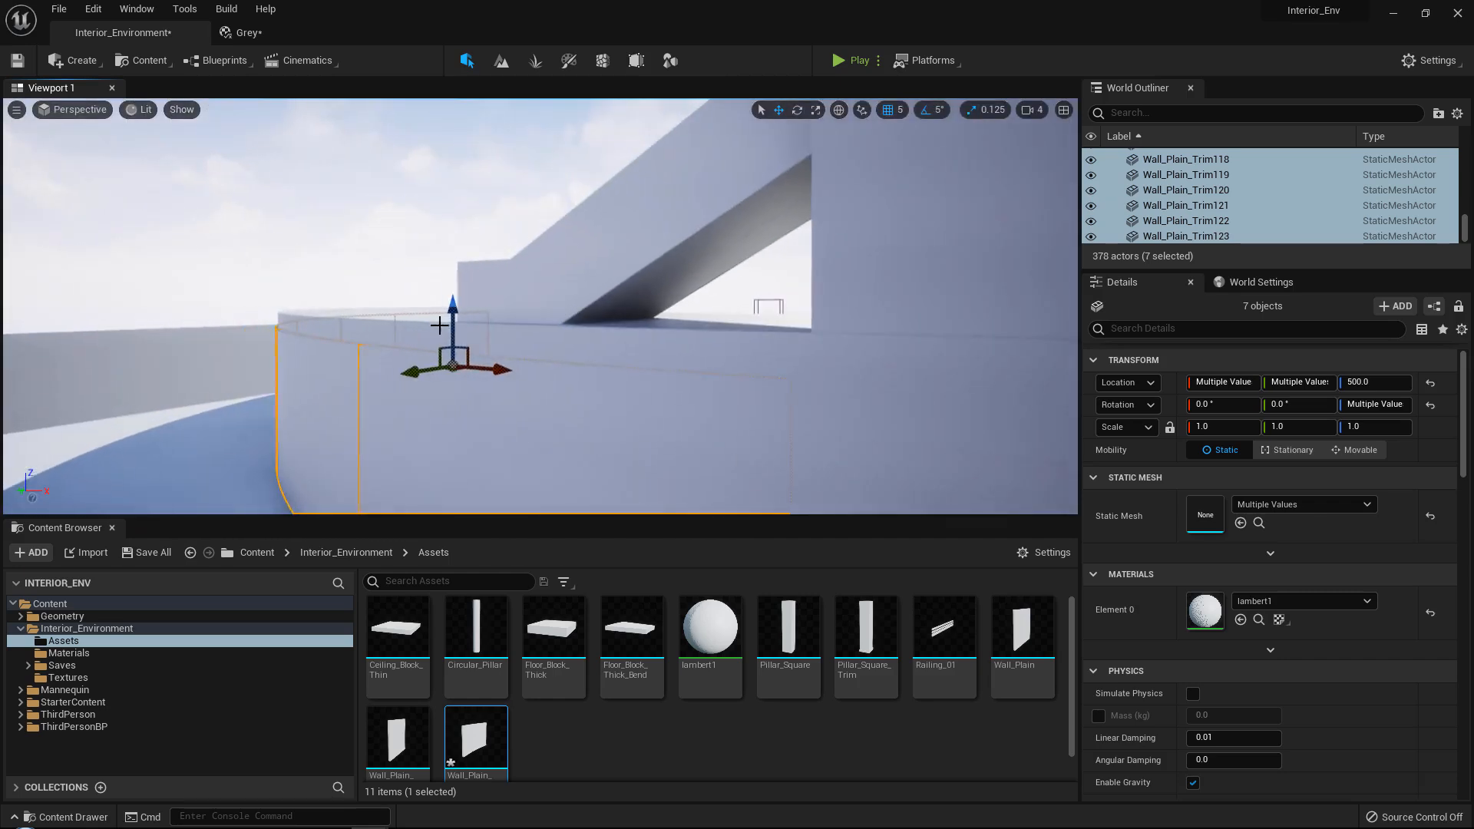
pyautogui.moveTo(453, 313); pyautogui.dragTo(467, 247)
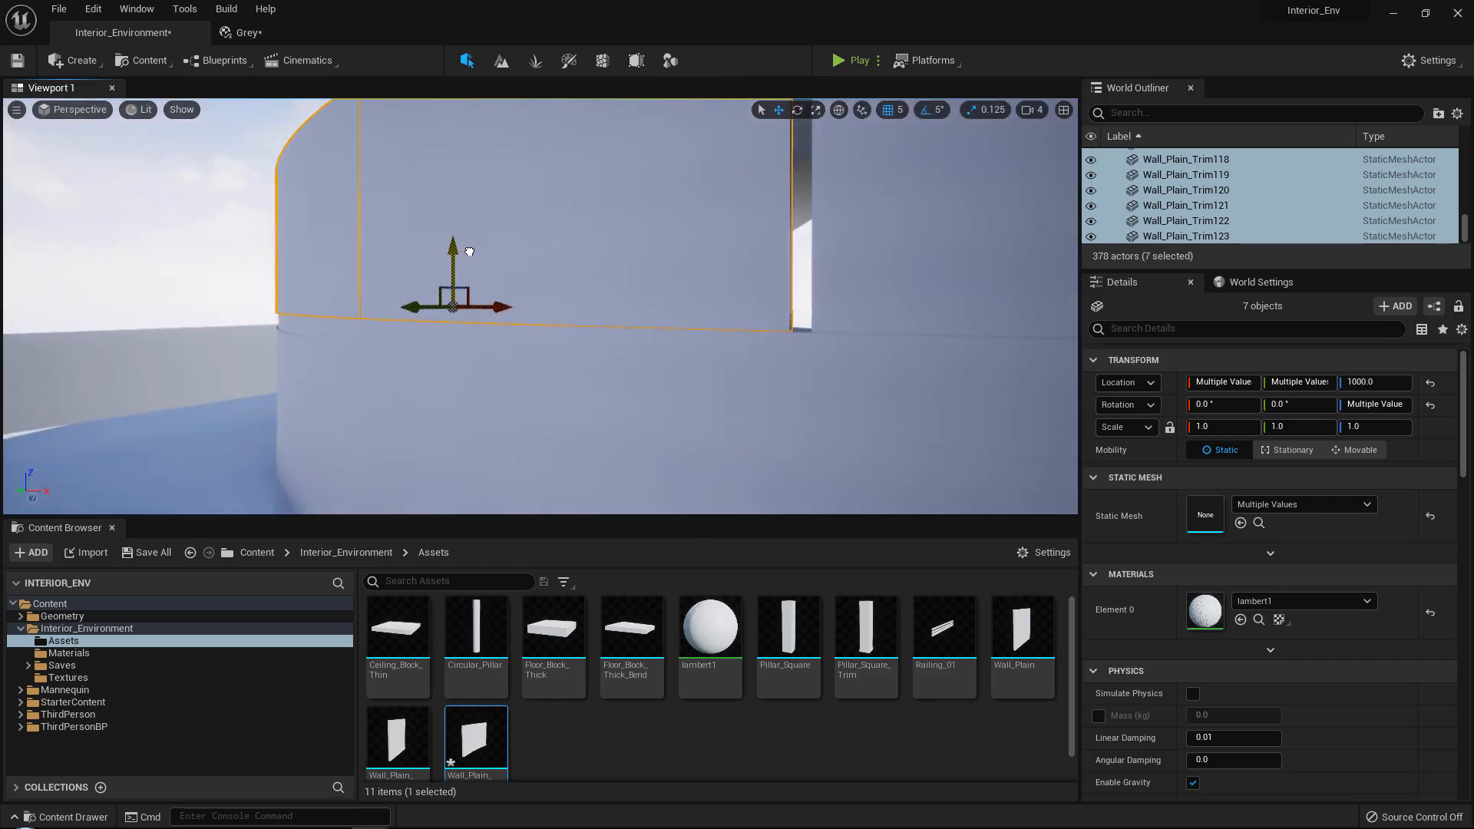
pyautogui.moveTo(470, 251); pyautogui.dragTo(522, 338, button='right')
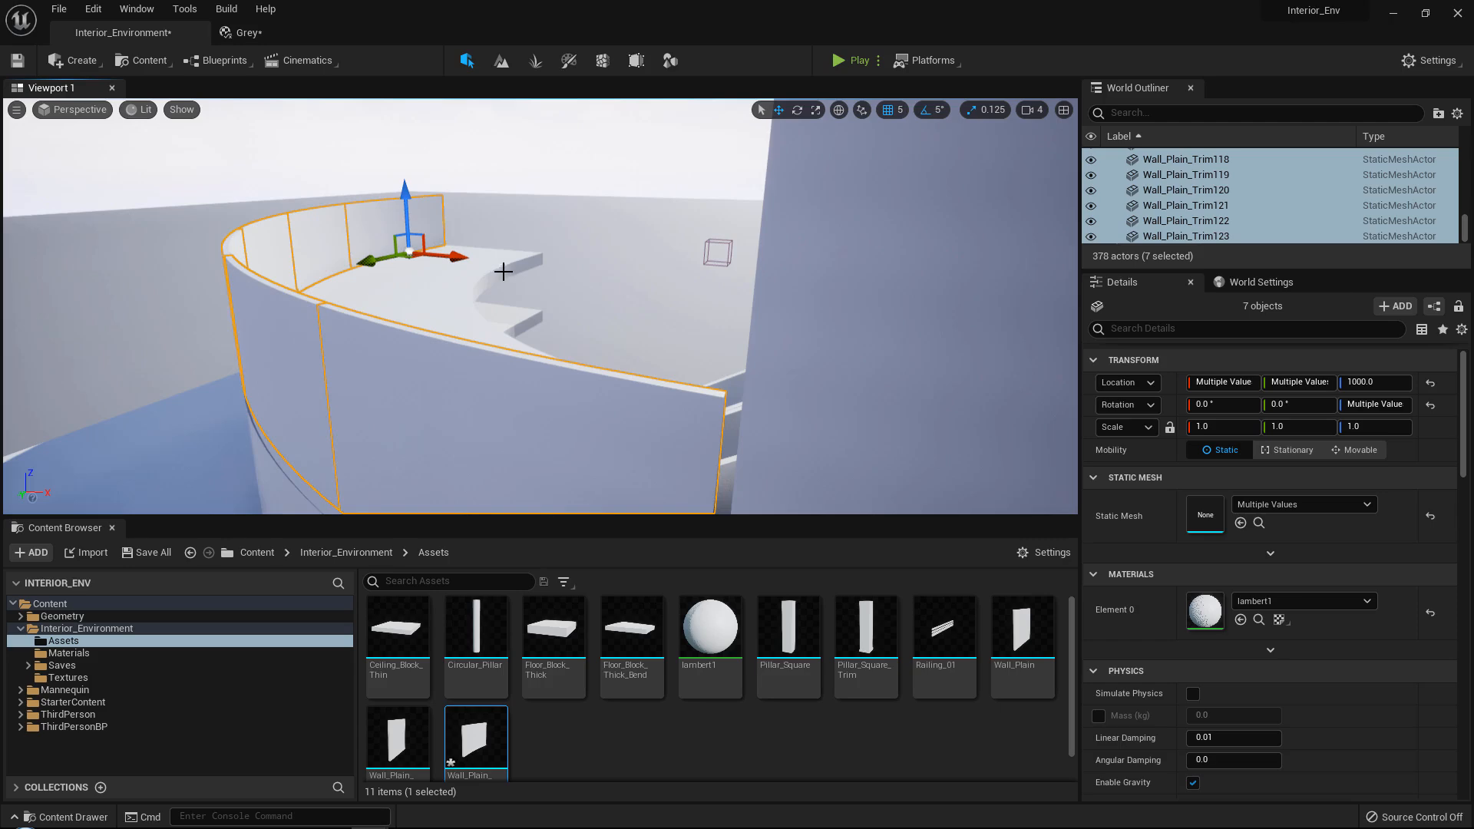
# Examine the raised wall row from both ends, including how it meets the upper floor and the wall beside the stairs.
pyautogui.moveTo(529, 308); pyautogui.dragTo(645, 294, button='right')
pyautogui.press('s')
pyautogui.press('w')
pyautogui.press('d')
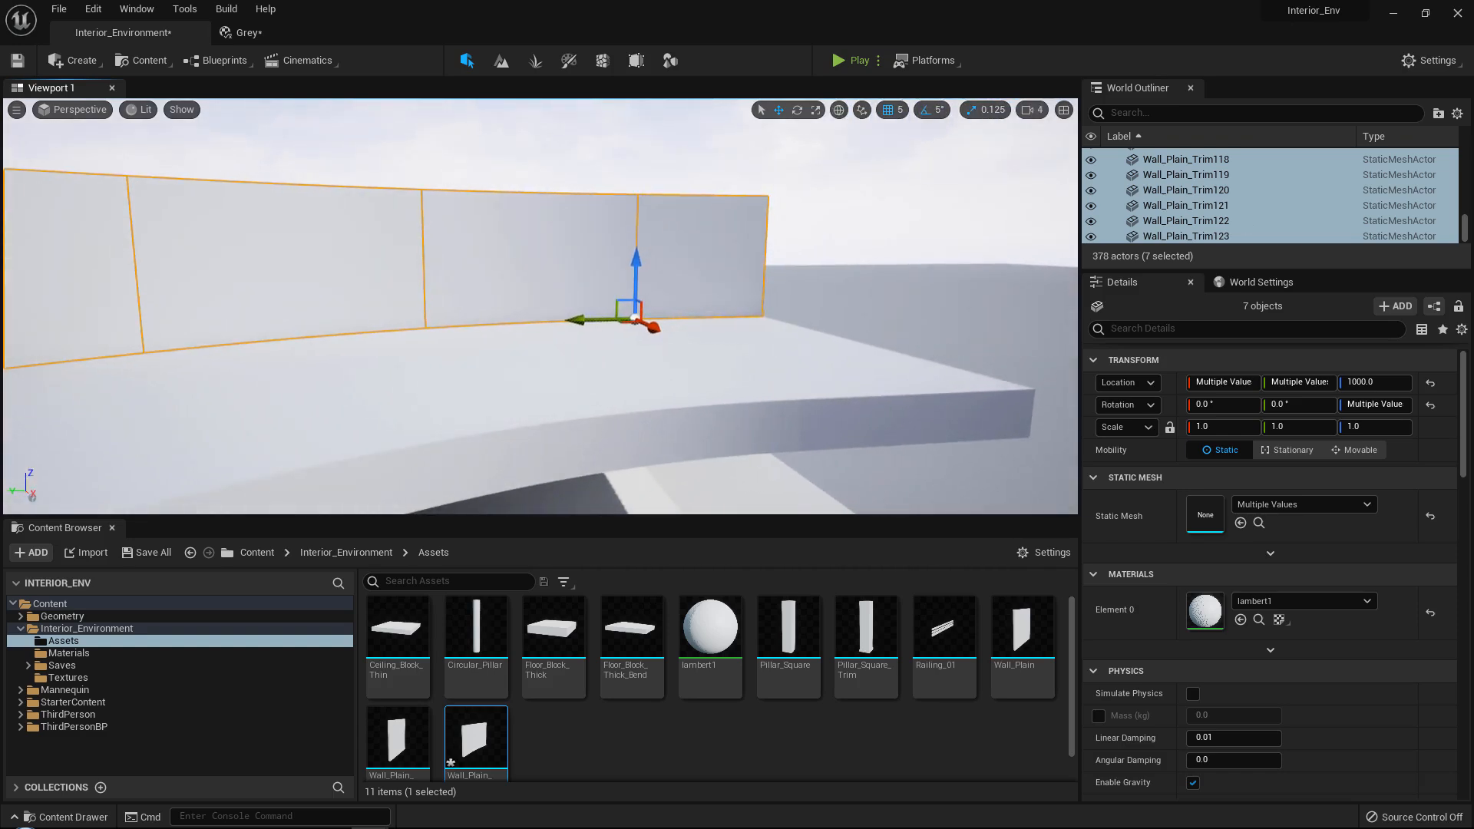
pyautogui.moveTo(645, 293); pyautogui.dragTo(491, 348, button='right')
pyautogui.press('w')
pyautogui.press('e')
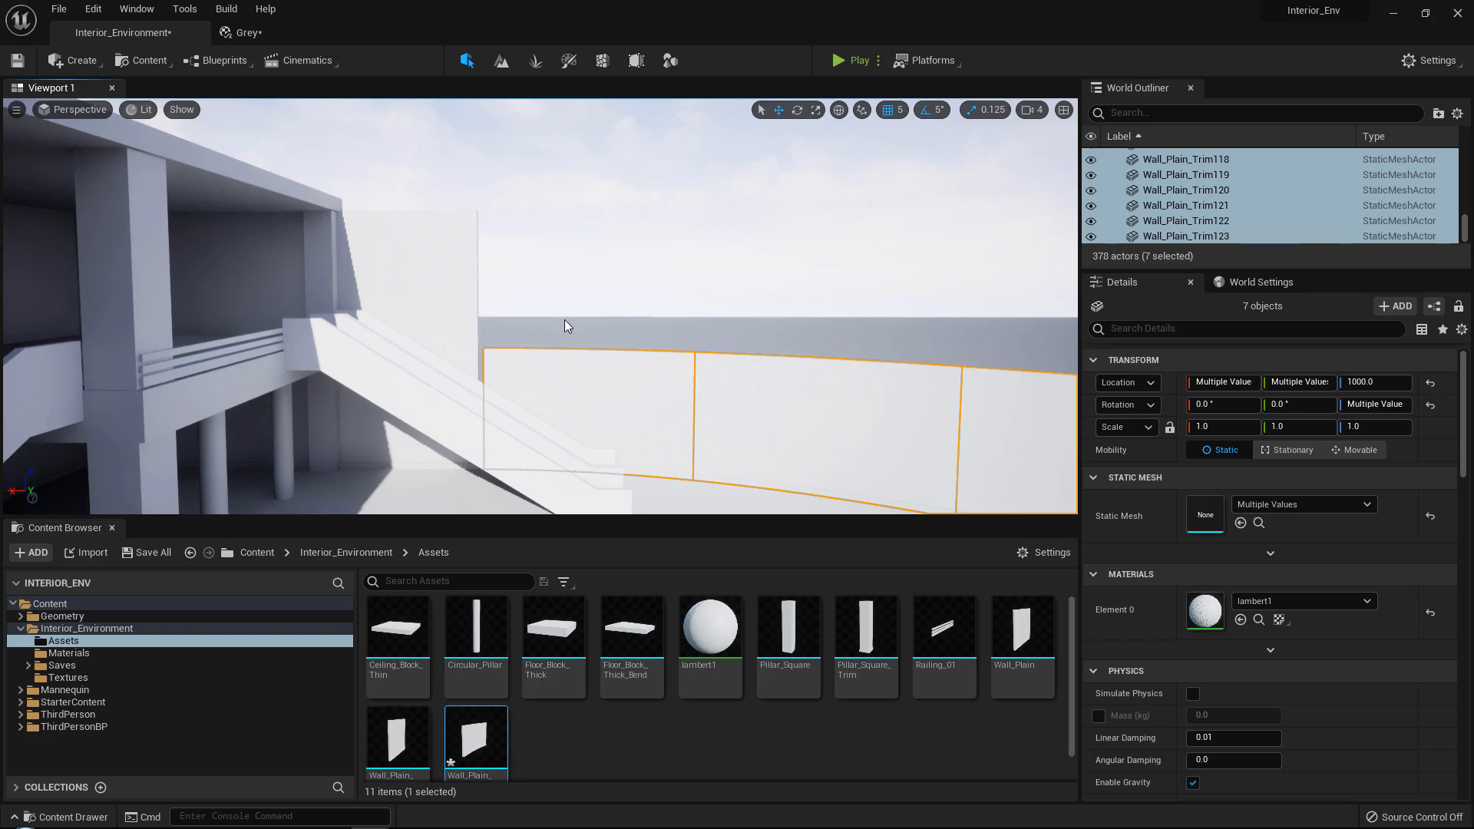
pyautogui.moveTo(564, 320); pyautogui.dragTo(837, 330, button='right')
pyautogui.press('w')
pyautogui.press('e')
pyautogui.press('s')
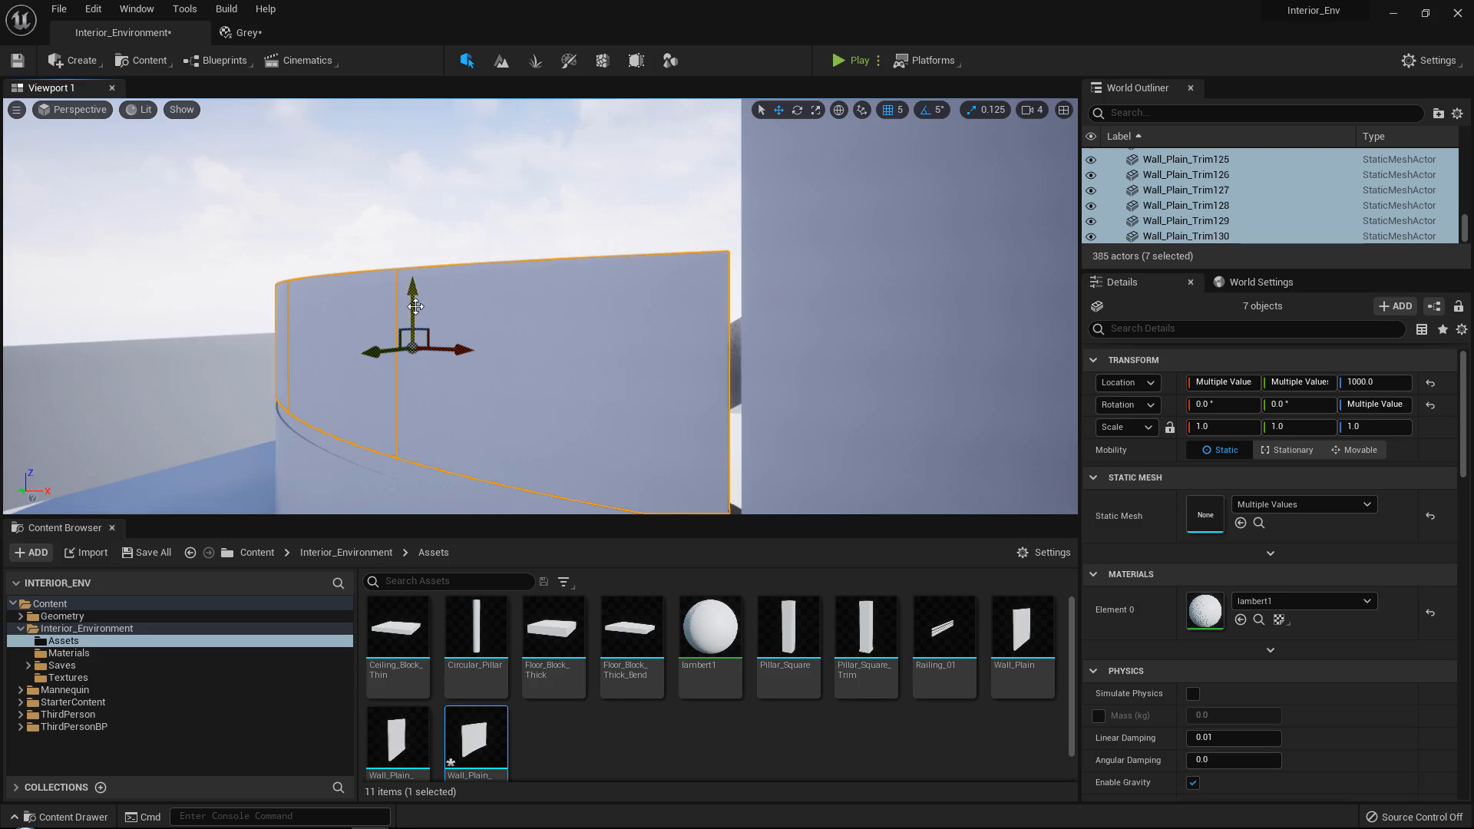
# Duplicate the raised wall row and stack the copies above it at Z 1450.
pyautogui.moveTo(415, 306); pyautogui.dragTo(418, 250)
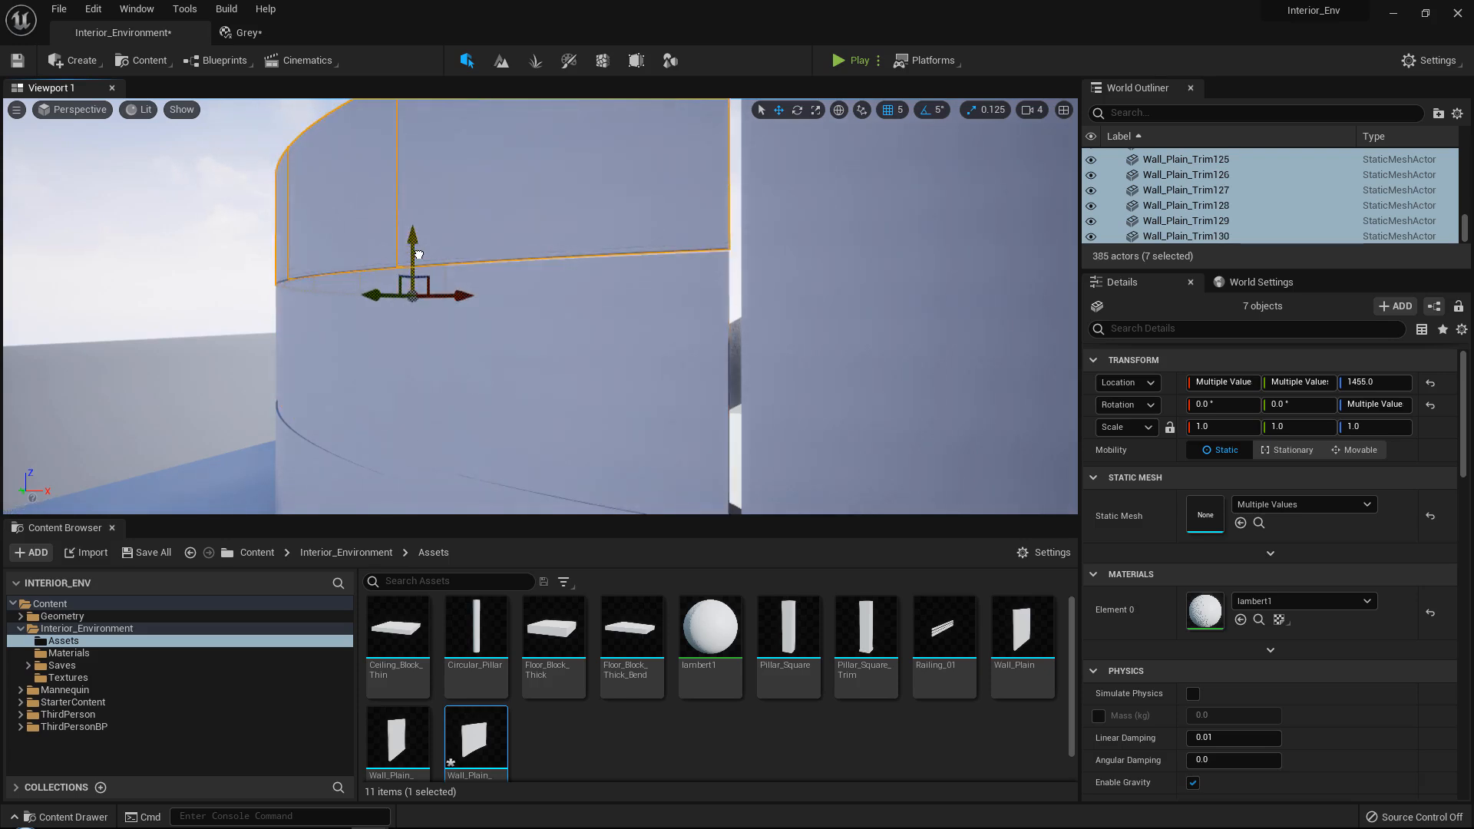
pyautogui.press('w')
pyautogui.moveTo(418, 254); pyautogui.dragTo(521, 258, button='right')
pyautogui.press('a')
pyautogui.moveTo(588, 254); pyautogui.dragTo(588, 262)
pyautogui.press('a')
pyautogui.moveTo(588, 262); pyautogui.dragTo(817, 218, button='right')
pyautogui.press('q')
pyautogui.press('e')
pyautogui.press('q')
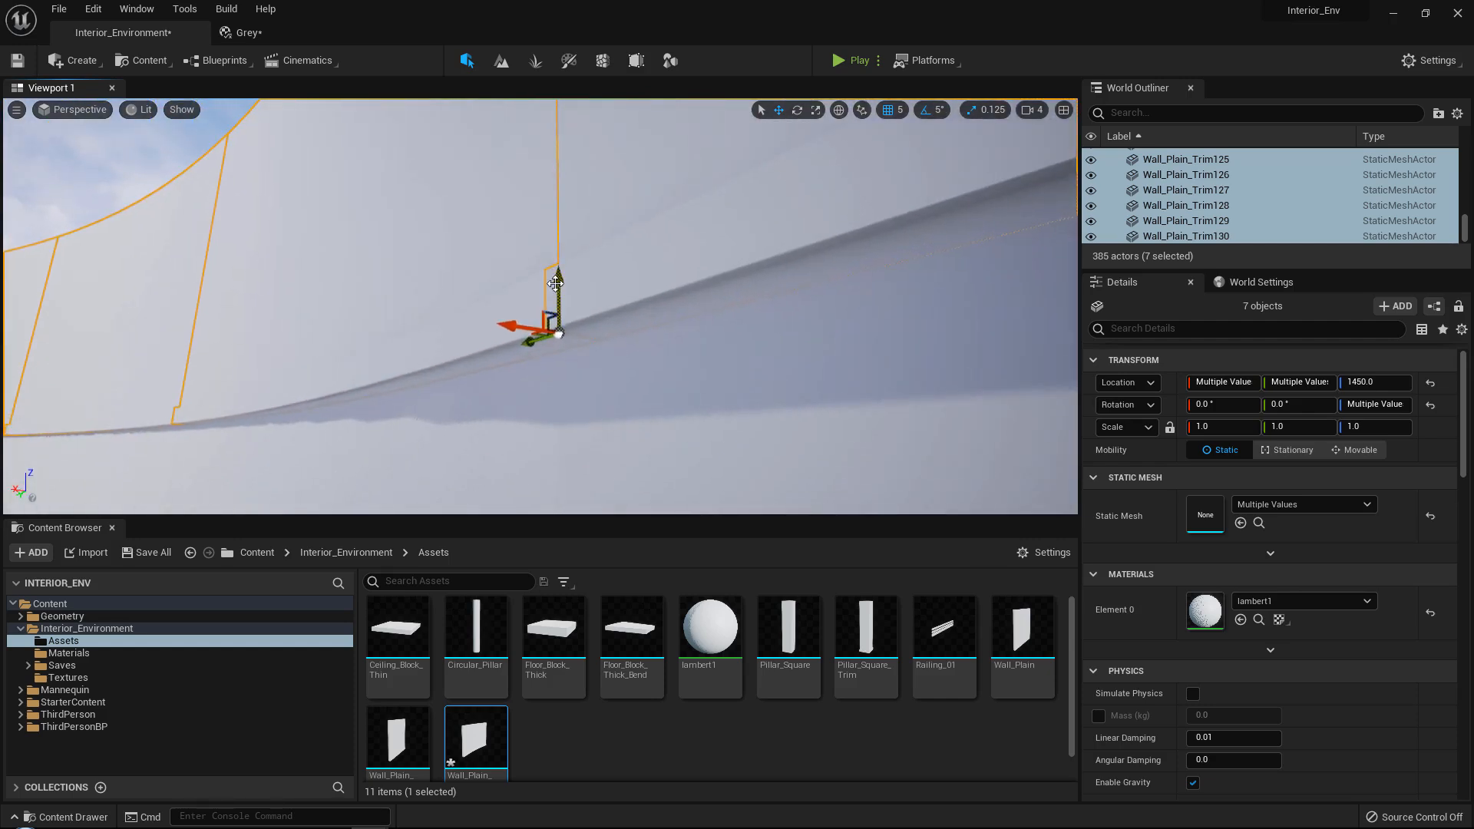
pyautogui.moveTo(556, 281)
pyautogui.mouseDown()
pyautogui.moveTo(556, 266)
pyautogui.moveTo(556, 281)
pyautogui.mouseUp()
# Match the first curved wall of the top row to the straight wall beside the stairs by setting its Z scale to 1.125.
pyautogui.moveTo(556, 281); pyautogui.dragTo(505, 236, button='right')
pyautogui.press('w')
pyautogui.press('e')
pyautogui.click(481, 245)
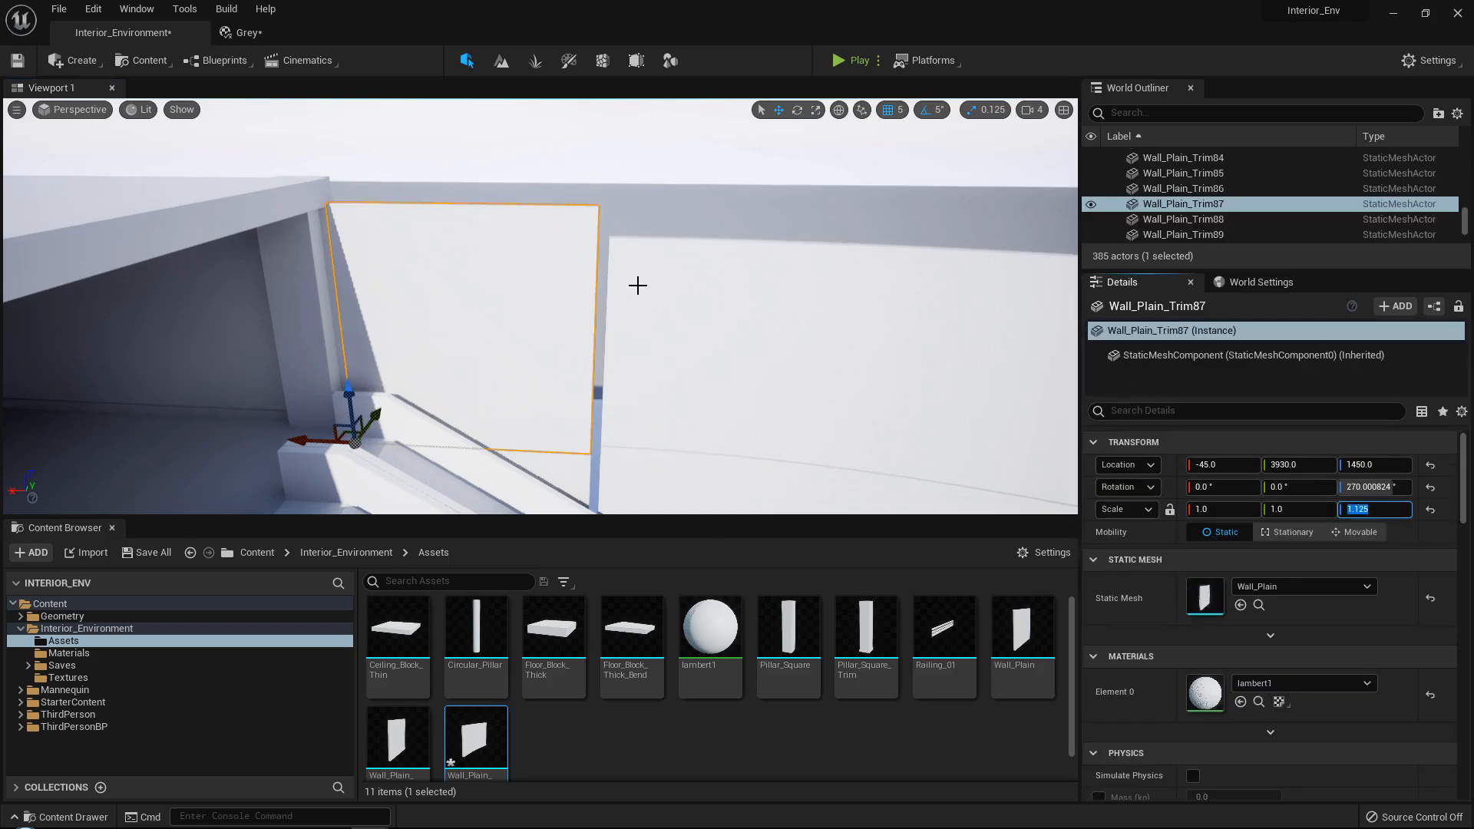
pyautogui.moveTo(635, 284); pyautogui.dragTo(635, 325, button='right')
pyautogui.click(635, 325)
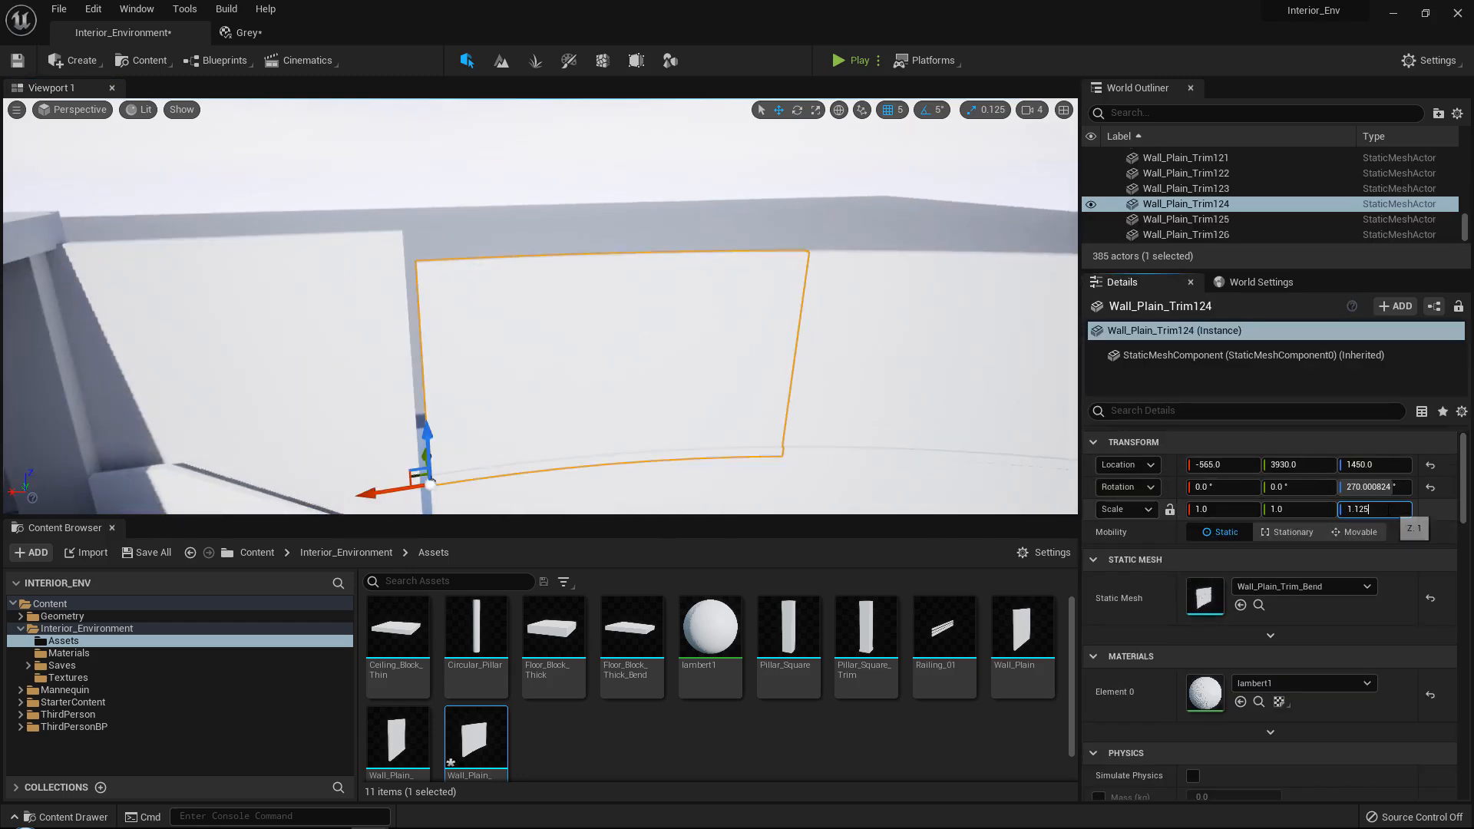
pyautogui.press('Return')
pyautogui.hotkey('ctrl', 'c')
# Set the Z scale of the second and third curved walls in the top row to 1.125.
pyautogui.moveTo(566, 333); pyautogui.dragTo(691, 326, button='right')
pyautogui.click(566, 333)
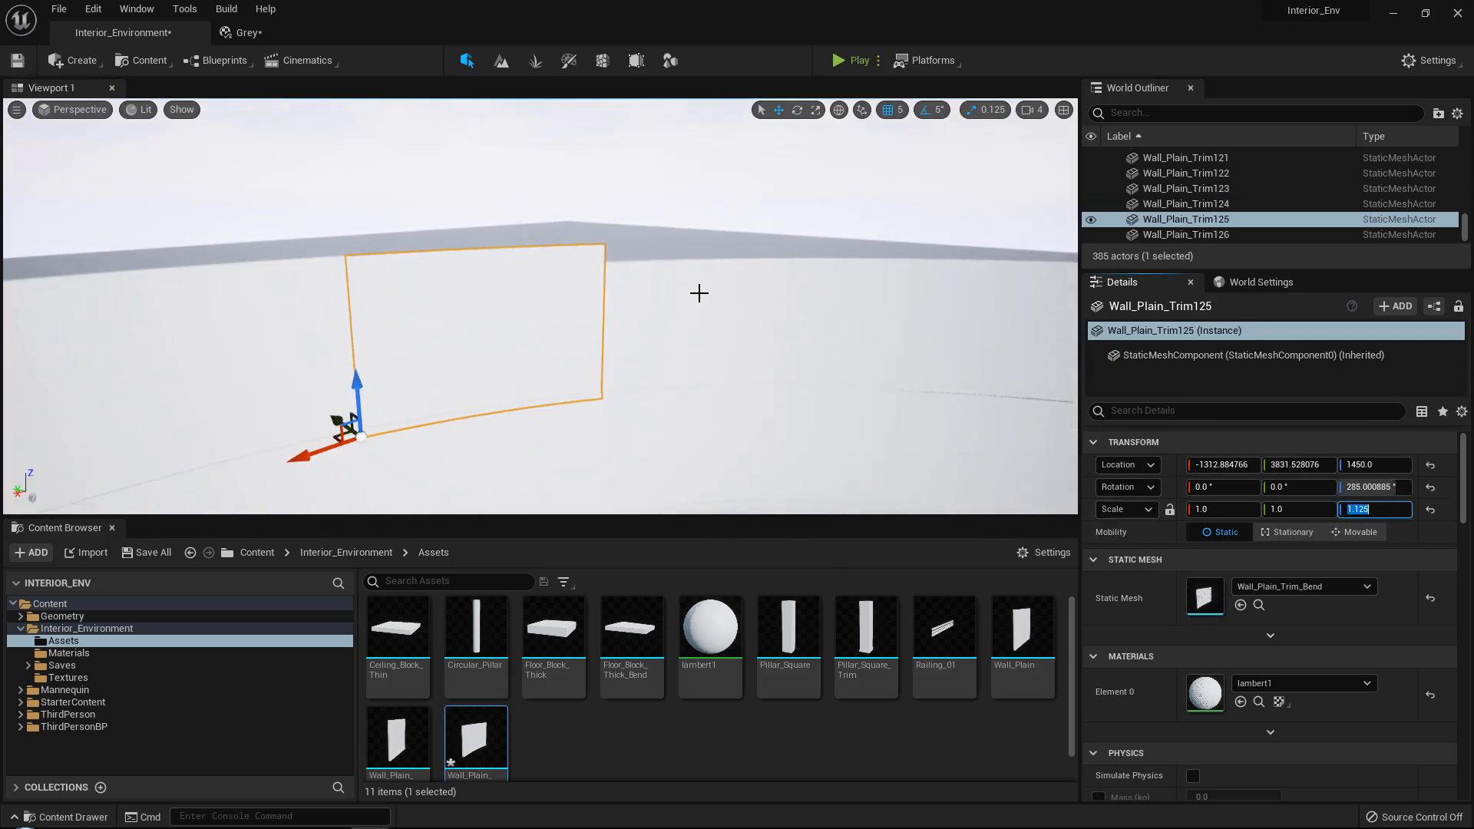
pyautogui.click(698, 292)
pyautogui.click(1381, 506)
pyautogui.hotkey('ctrl', 'v')
pyautogui.press('Return')
pyautogui.hotkey('ctrl', 'c')
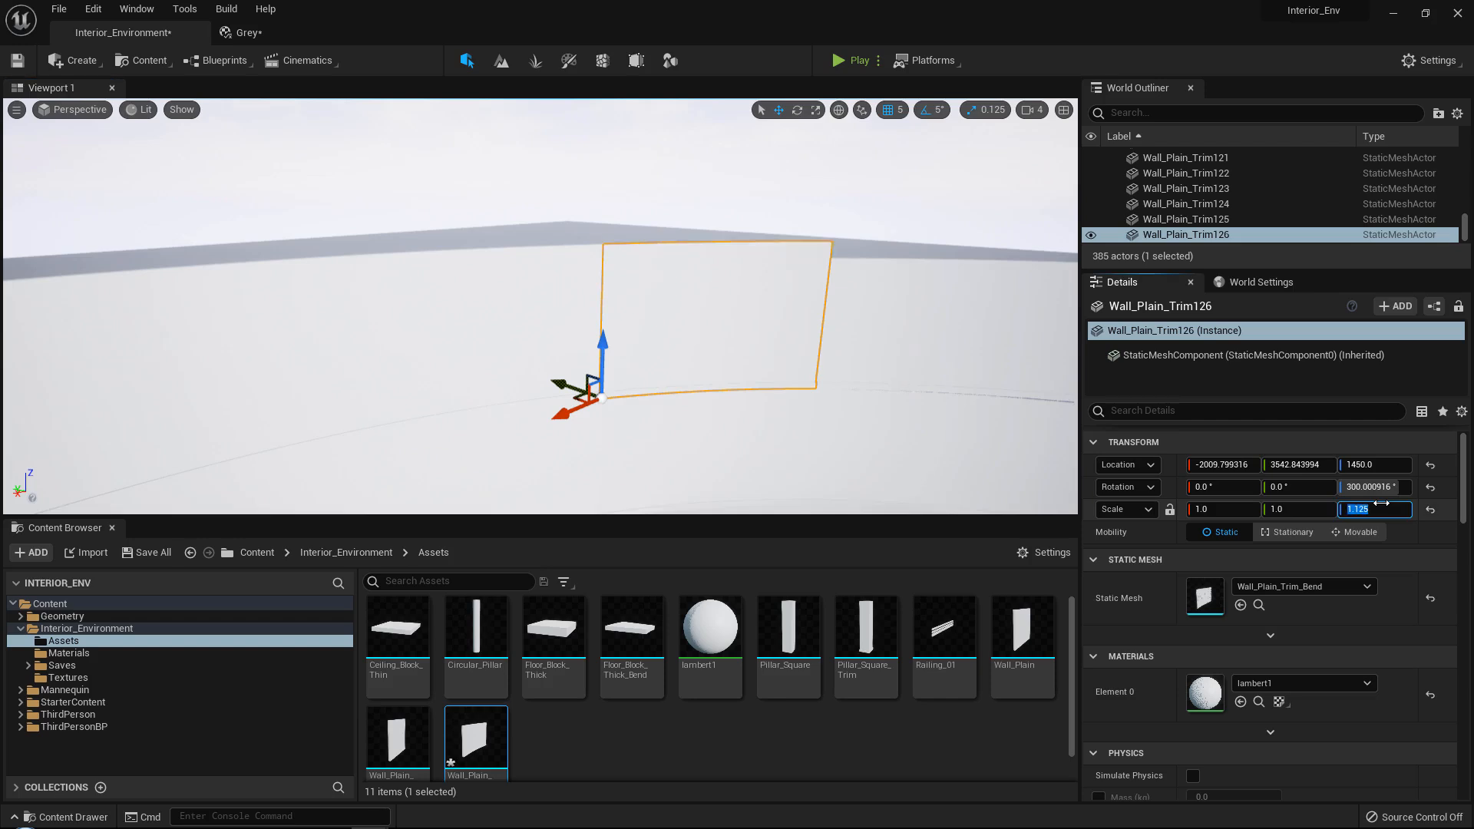
# Set the Z scale to 1.125 on the remaining three curved walls and the straight end wall of the top row.
pyautogui.moveTo(265, 329); pyautogui.dragTo(492, 328, button='right')
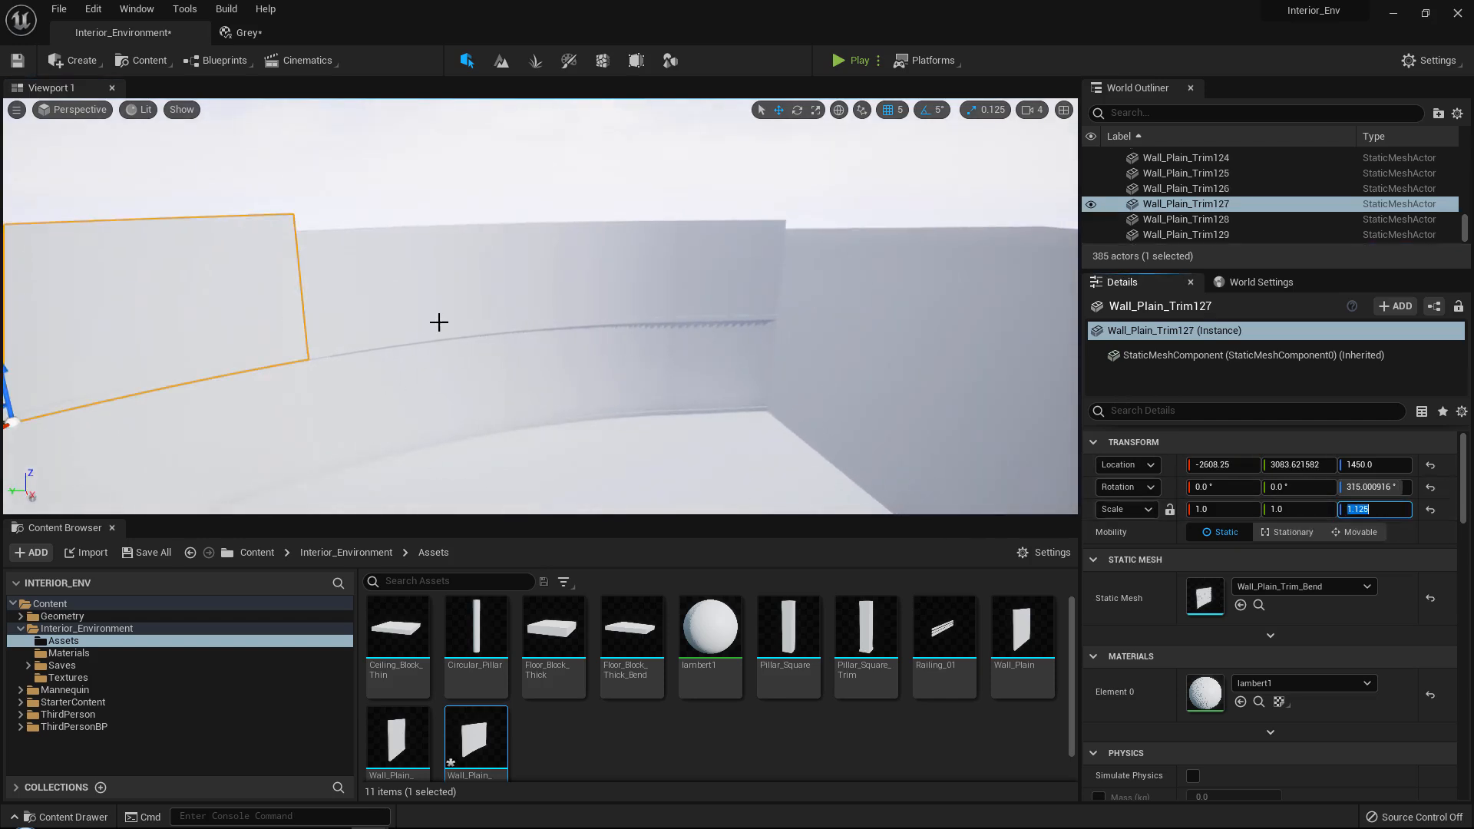
pyautogui.click(439, 322)
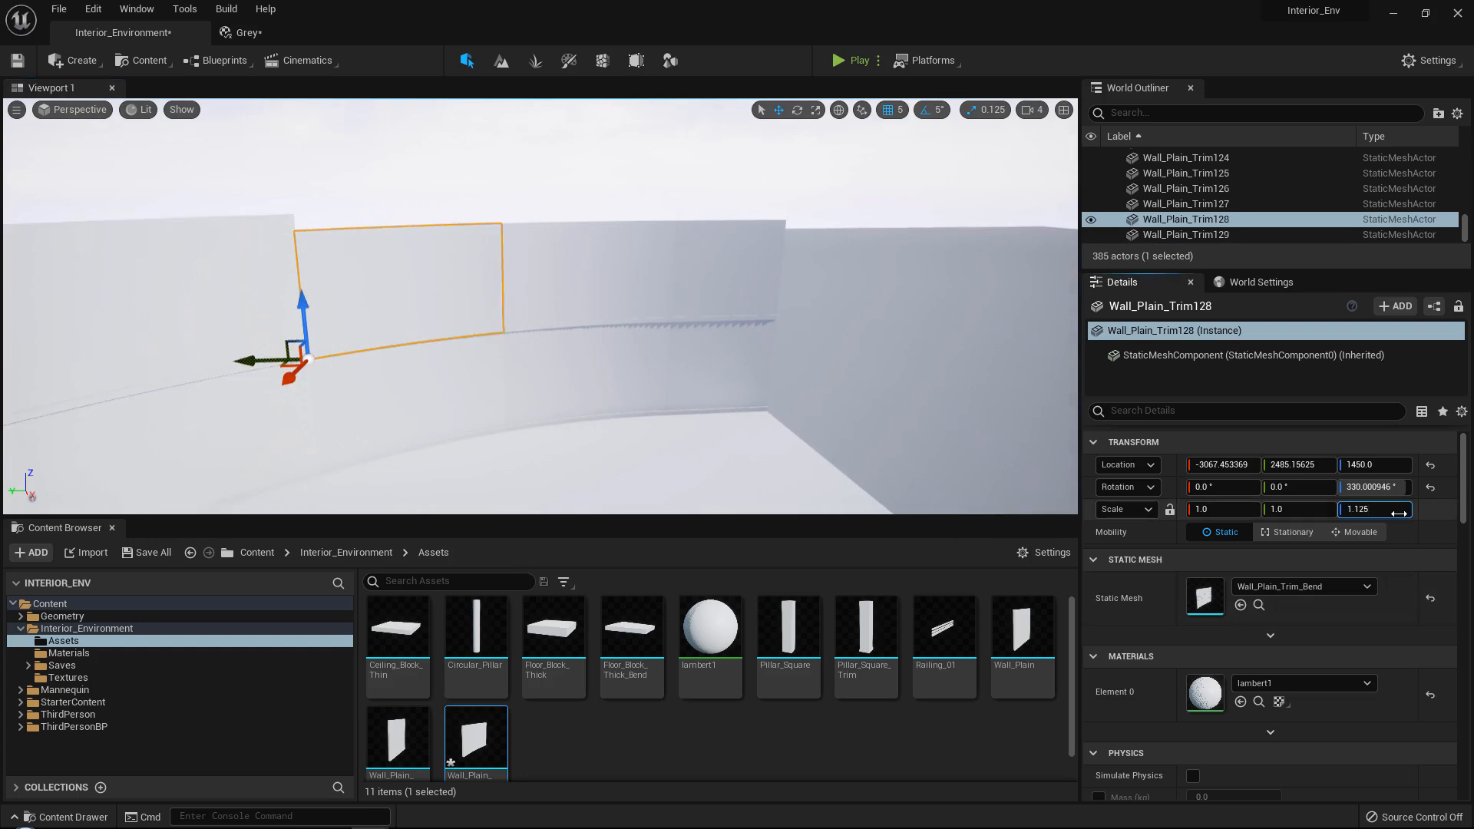
pyautogui.click(579, 247)
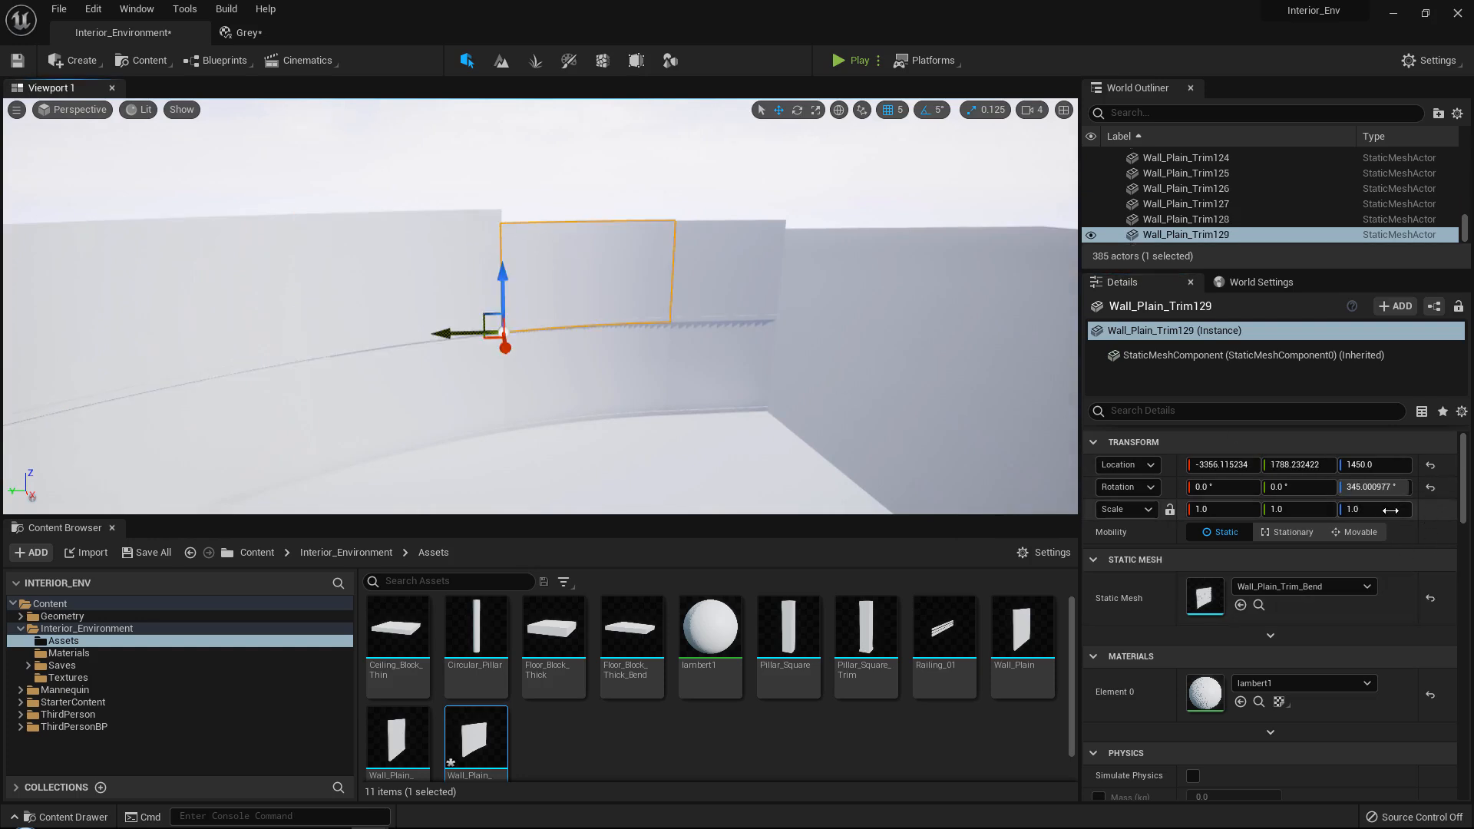
pyautogui.hotkey('ctrl', 'v')
pyautogui.press('Return')
pyautogui.hotkey('ctrl', 'c')
pyautogui.click(768, 238)
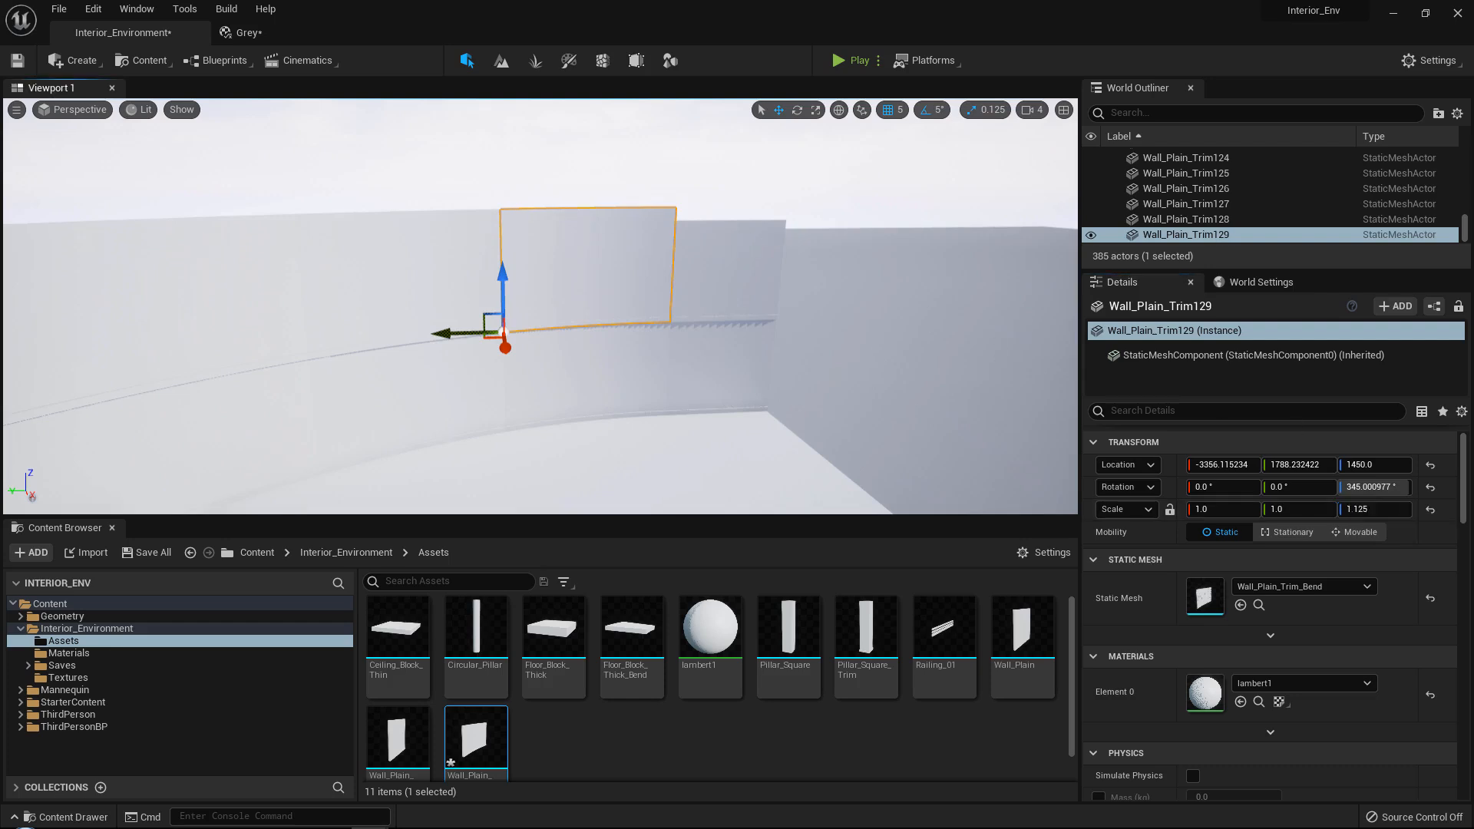
pyautogui.hotkey('ctrl', 'v')
pyautogui.press('Return')
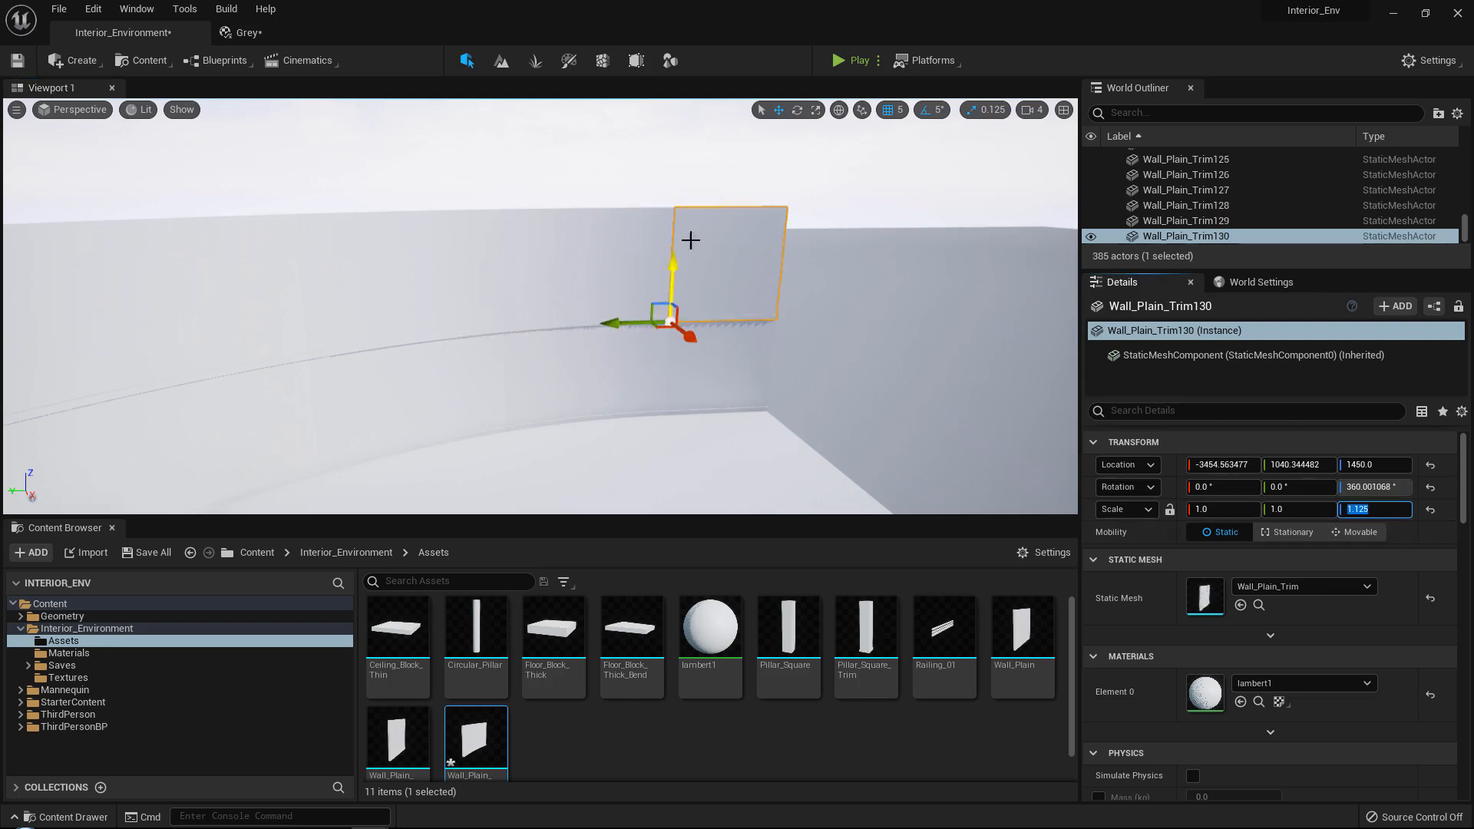
# Duplicate the two stacked square pillars beside the stairs and place the copies over the wall joint at X -560, Y 3950.
pyautogui.moveTo(691, 237); pyautogui.dragTo(407, 269, button='right')
pyautogui.press('w')
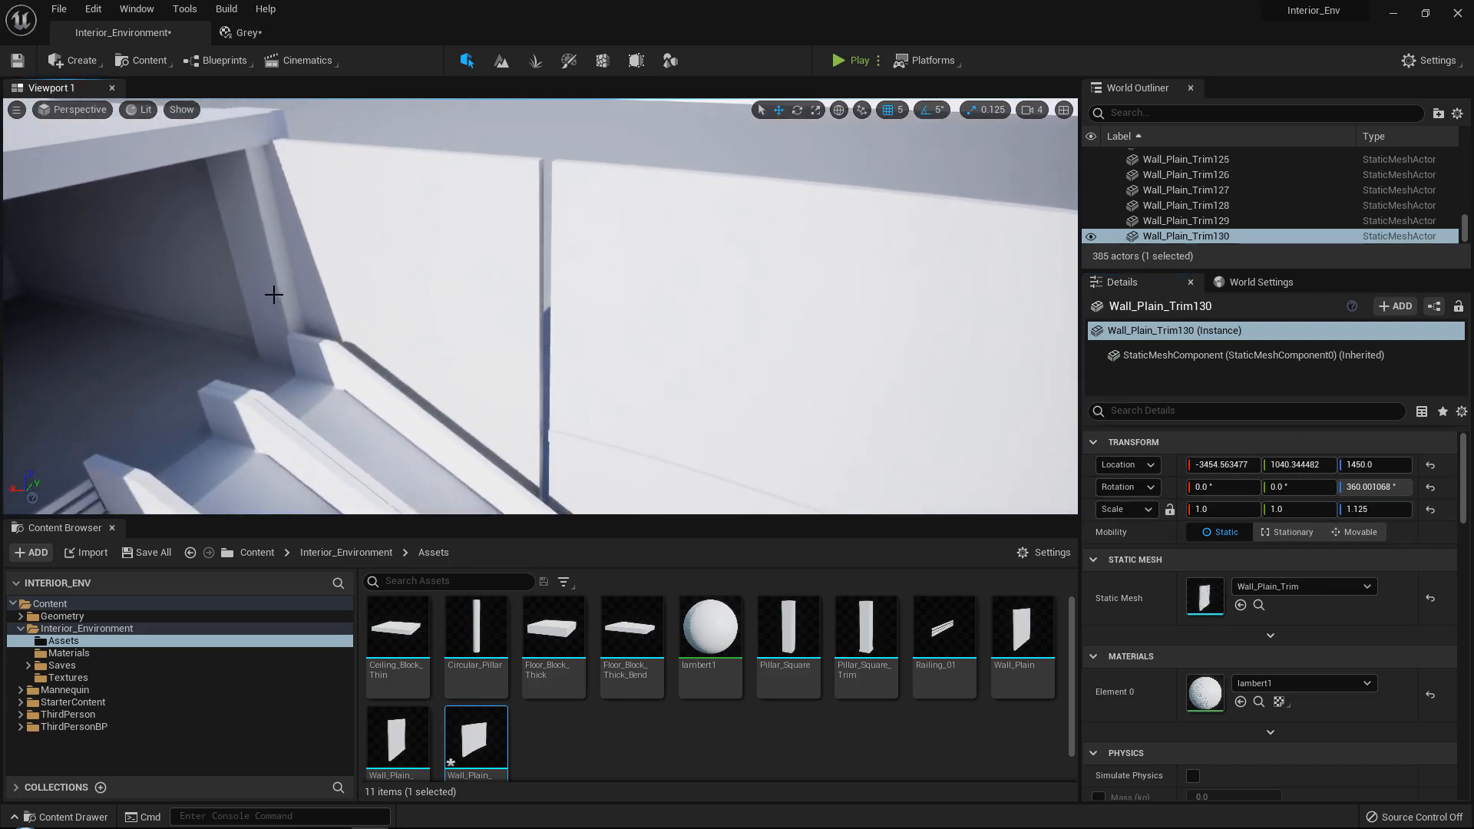
pyautogui.click(273, 292)
pyautogui.press('q')
pyautogui.moveTo(273, 293)
pyautogui.mouseDown(button='right')
pyautogui.moveTo(272, 278)
pyautogui.moveTo(273, 295)
pyautogui.mouseUp(button='right')
pyautogui.keyDown('shift'); pyautogui.click(339, 246); pyautogui.keyUp('shift')
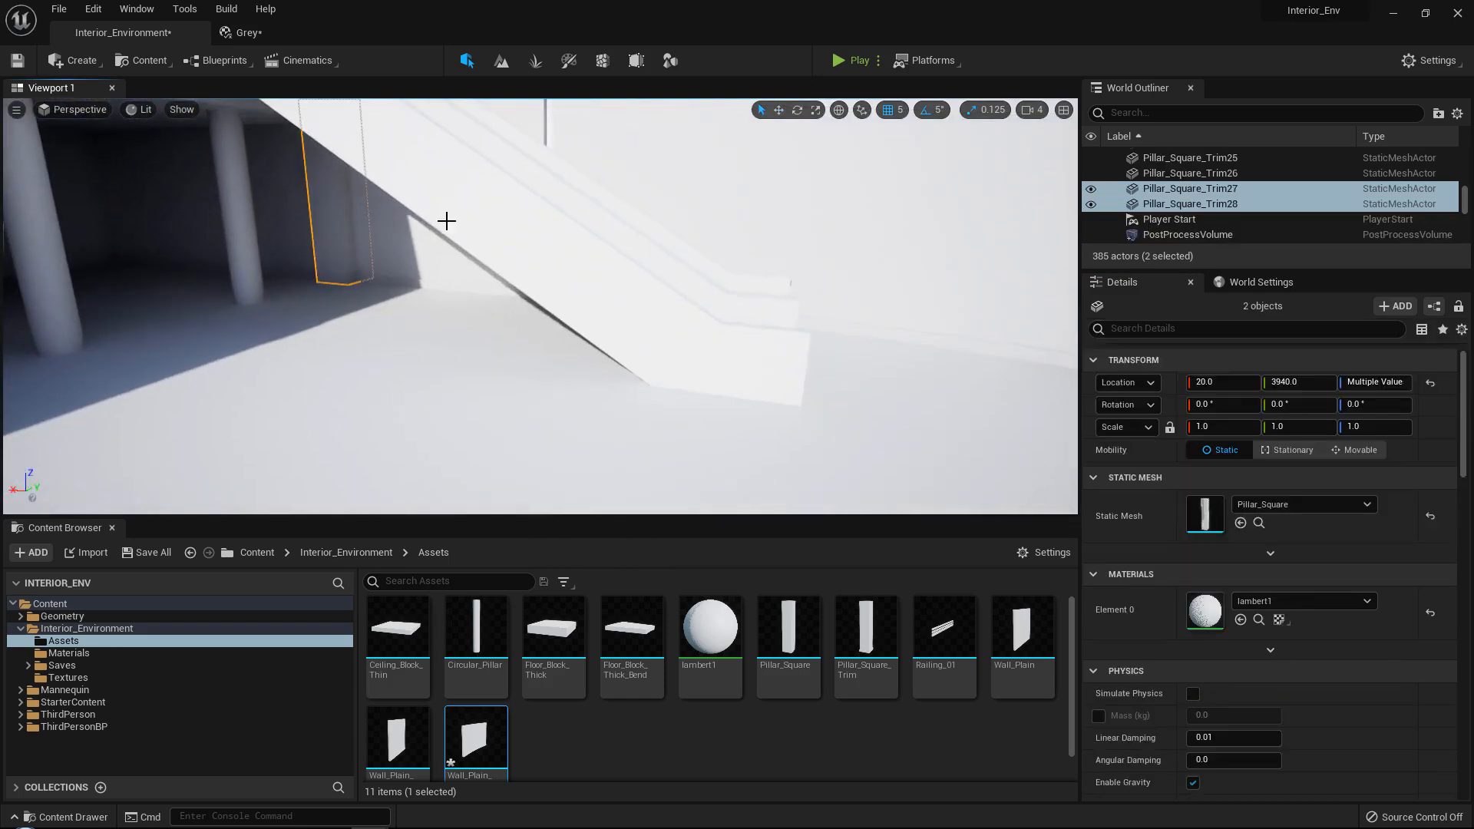
pyautogui.press('e')
pyautogui.moveTo(445, 220); pyautogui.dragTo(503, 267, button='right')
pyautogui.press('w')
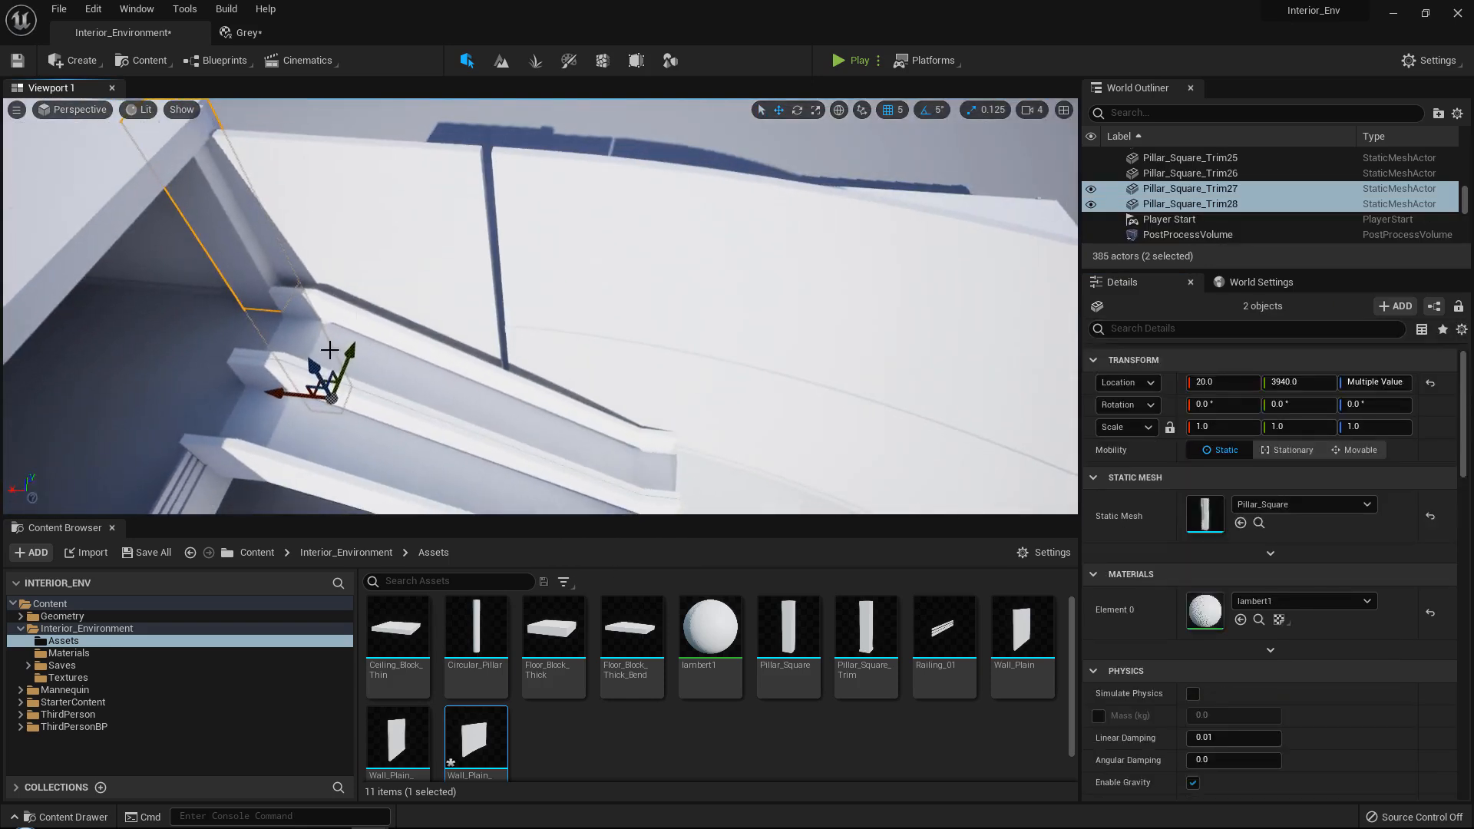
pyautogui.hotkey('ctrl', 'd')
pyautogui.moveTo(224, 290); pyautogui.dragTo(458, 287)
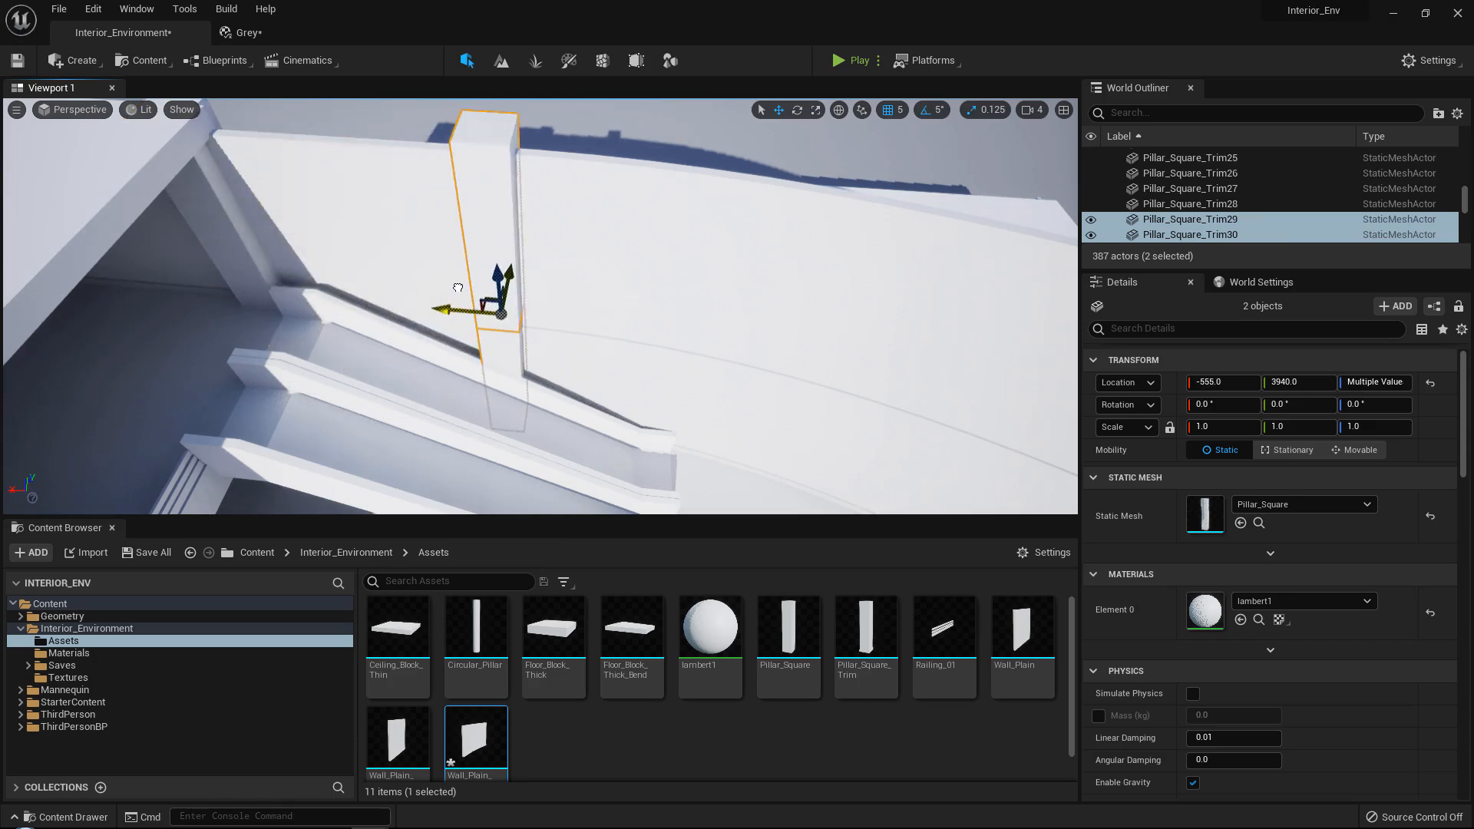
pyautogui.moveTo(460, 288); pyautogui.dragTo(477, 362, button='right')
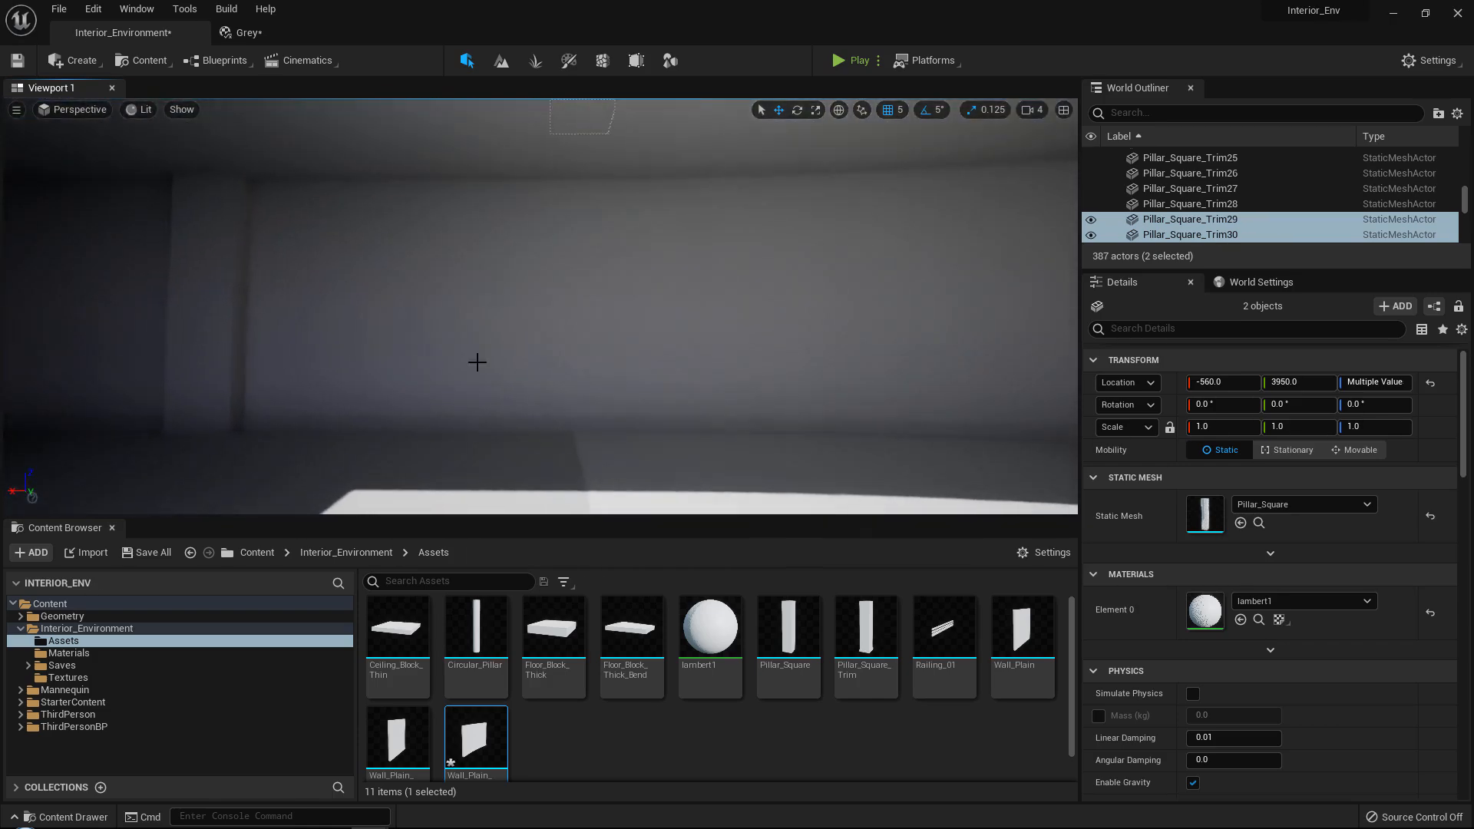
# Duplicate the lower of the two new pillars straight down to the floor below, at Z 495.
pyautogui.click(231, 348)
pyautogui.moveTo(379, 277)
pyautogui.mouseDown(button='right')
pyautogui.moveTo(379, 323)
pyautogui.moveTo(378, 276)
pyautogui.mouseUp(button='right')
pyautogui.click(460, 298)
pyautogui.moveTo(461, 298); pyautogui.dragTo(453, 400, button='right')
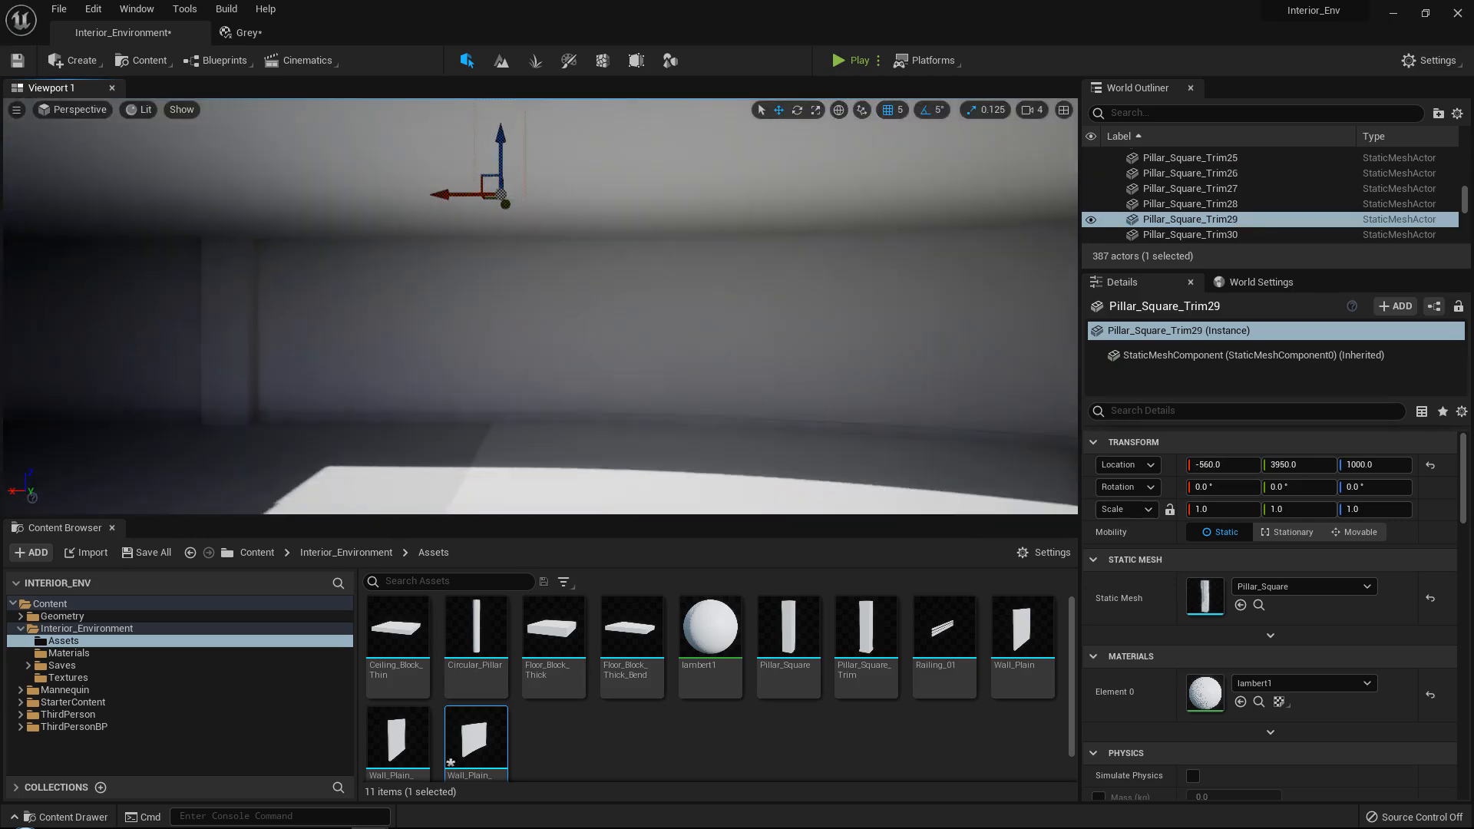
pyautogui.keyDown('alt'); pyautogui.moveTo(508, 139); pyautogui.dragTo(493, 209); pyautogui.keyUp('alt')
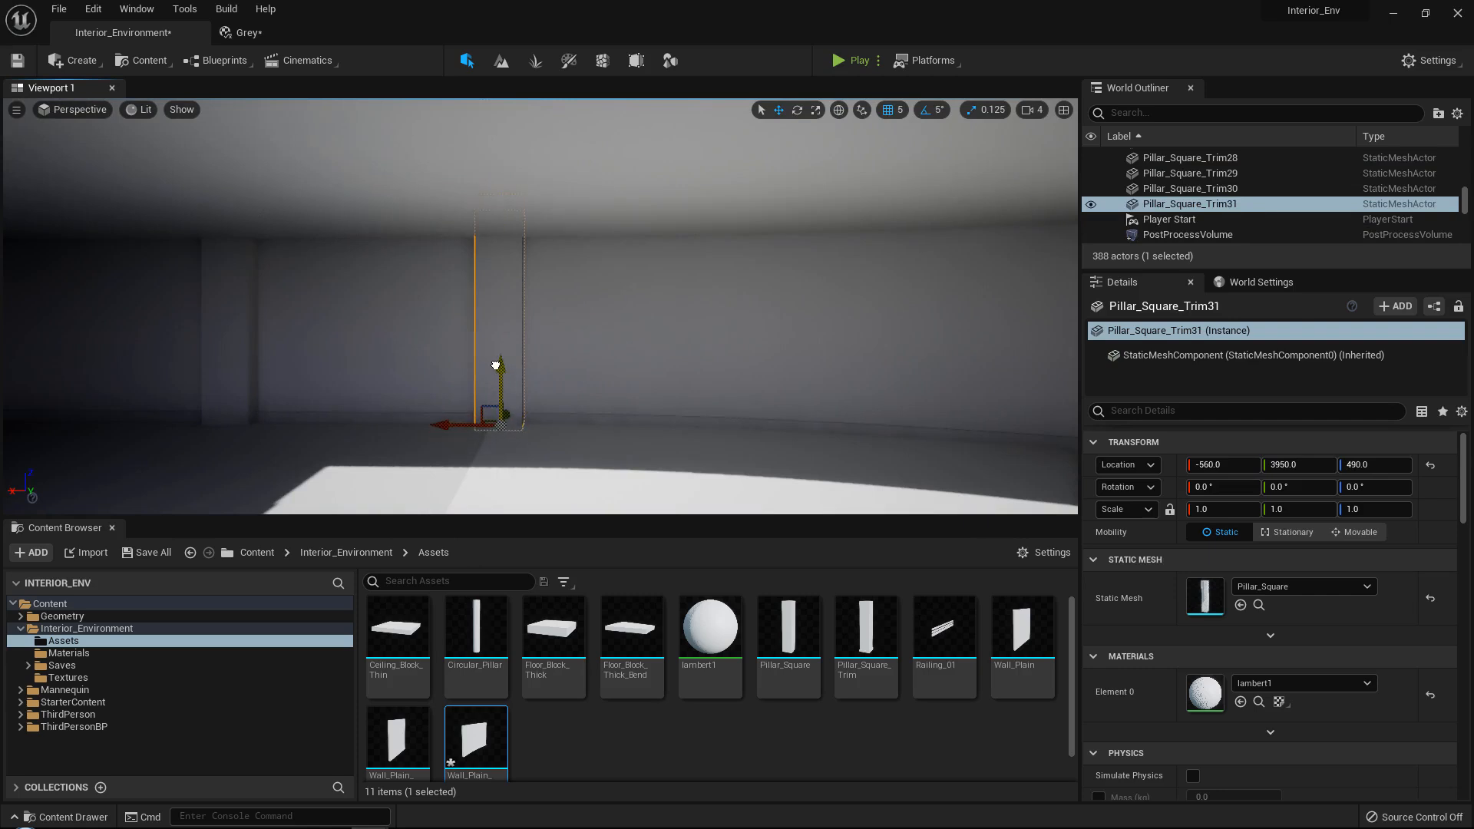
pyautogui.moveTo(503, 353)
pyautogui.mouseDown(button='right')
pyautogui.moveTo(503, 308)
pyautogui.moveTo(502, 368)
pyautogui.mouseUp(button='right')
# Replace the lowest pillar's mesh with Pillar_Square_Trim and raise it to Z 500.
pyautogui.moveTo(878, 644); pyautogui.dragTo(1271, 610)
pyautogui.moveTo(691, 322); pyautogui.dragTo(568, 369, button='right')
pyautogui.moveTo(658, 355); pyautogui.dragTo(641, 356, button='right')
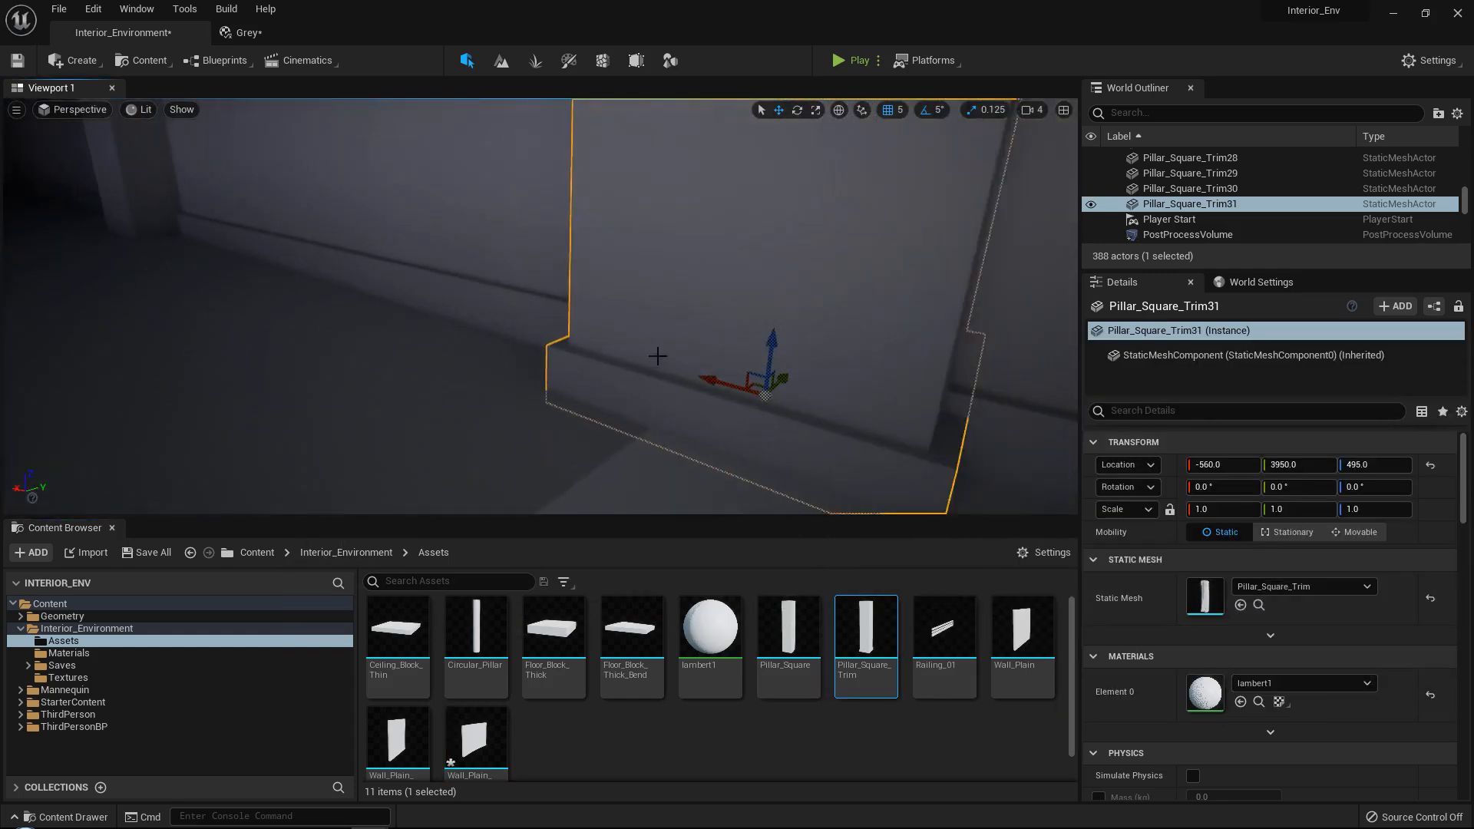
pyautogui.moveTo(781, 353); pyautogui.dragTo(787, 339)
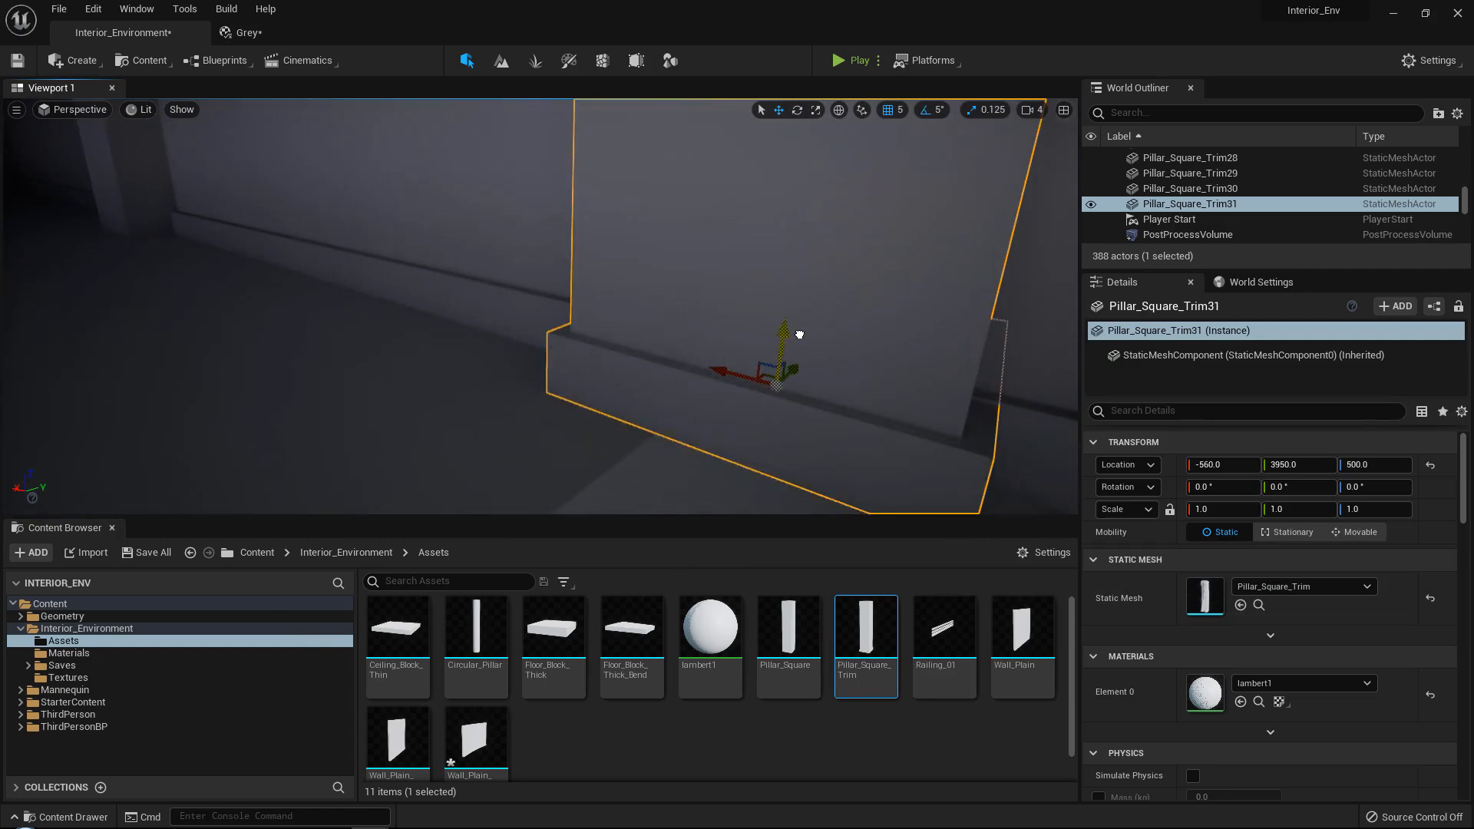
pyautogui.moveTo(800, 335); pyautogui.dragTo(872, 272, button='right')
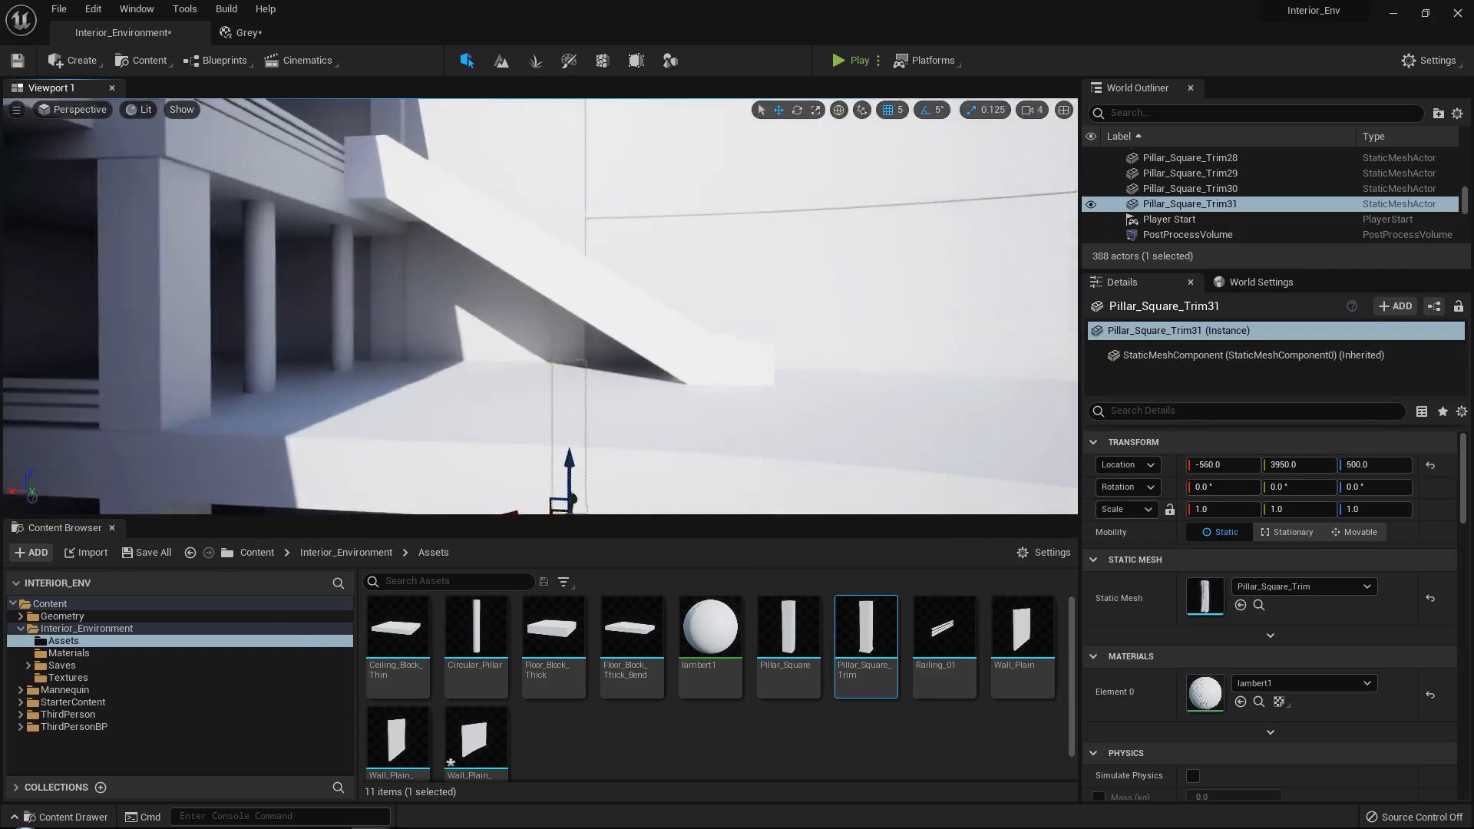
# Examine the new pillar column, the ceiling edge above the stairs and the raised curved walls.
pyautogui.moveTo(719, 371); pyautogui.dragTo(654, 355, button='right')
pyautogui.click(654, 355)
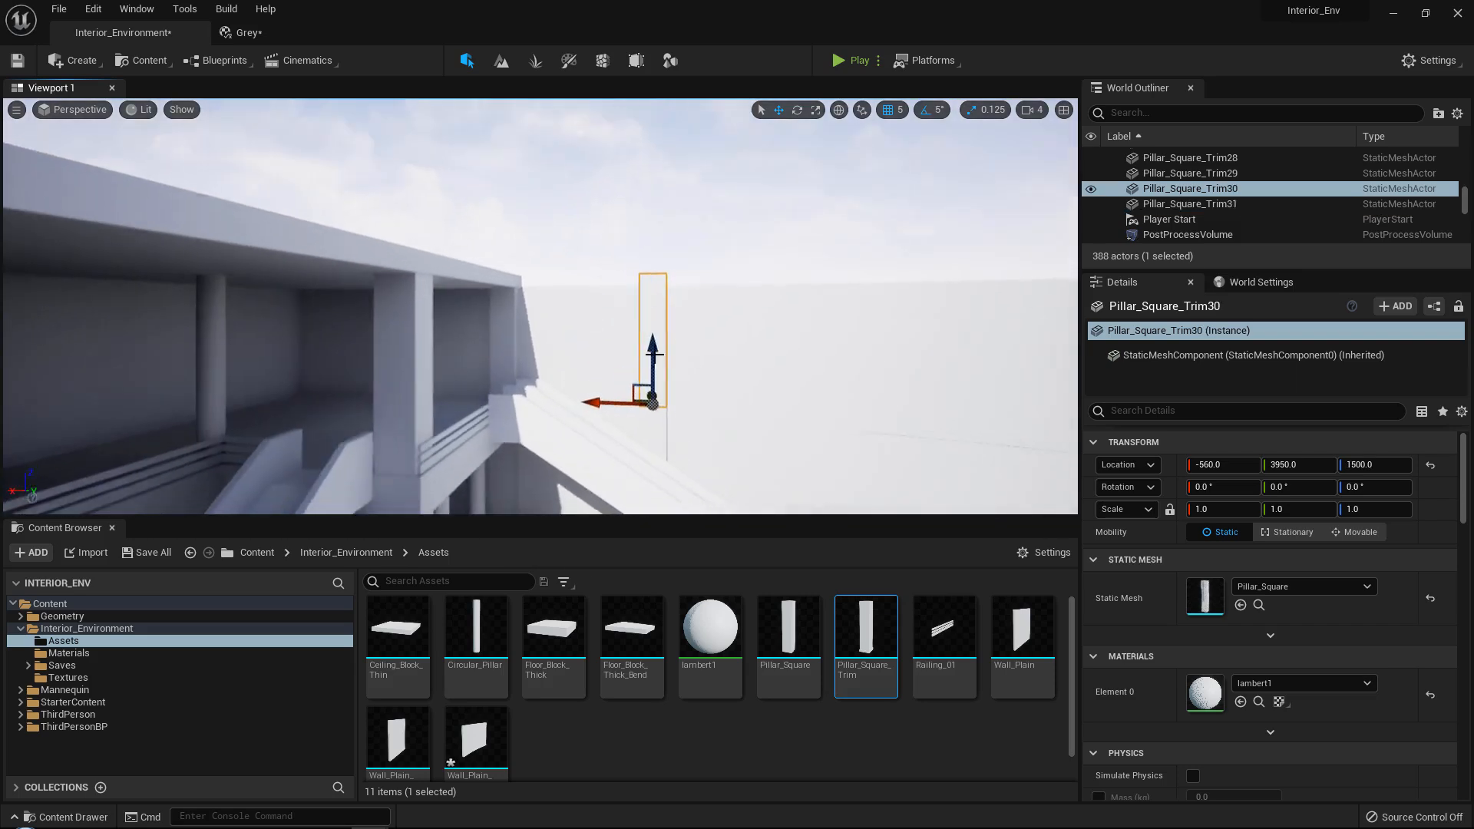
pyautogui.scroll(2, 654, 355)
pyautogui.click(459, 263)
pyautogui.moveTo(459, 263); pyautogui.dragTo(562, 372, button='right')
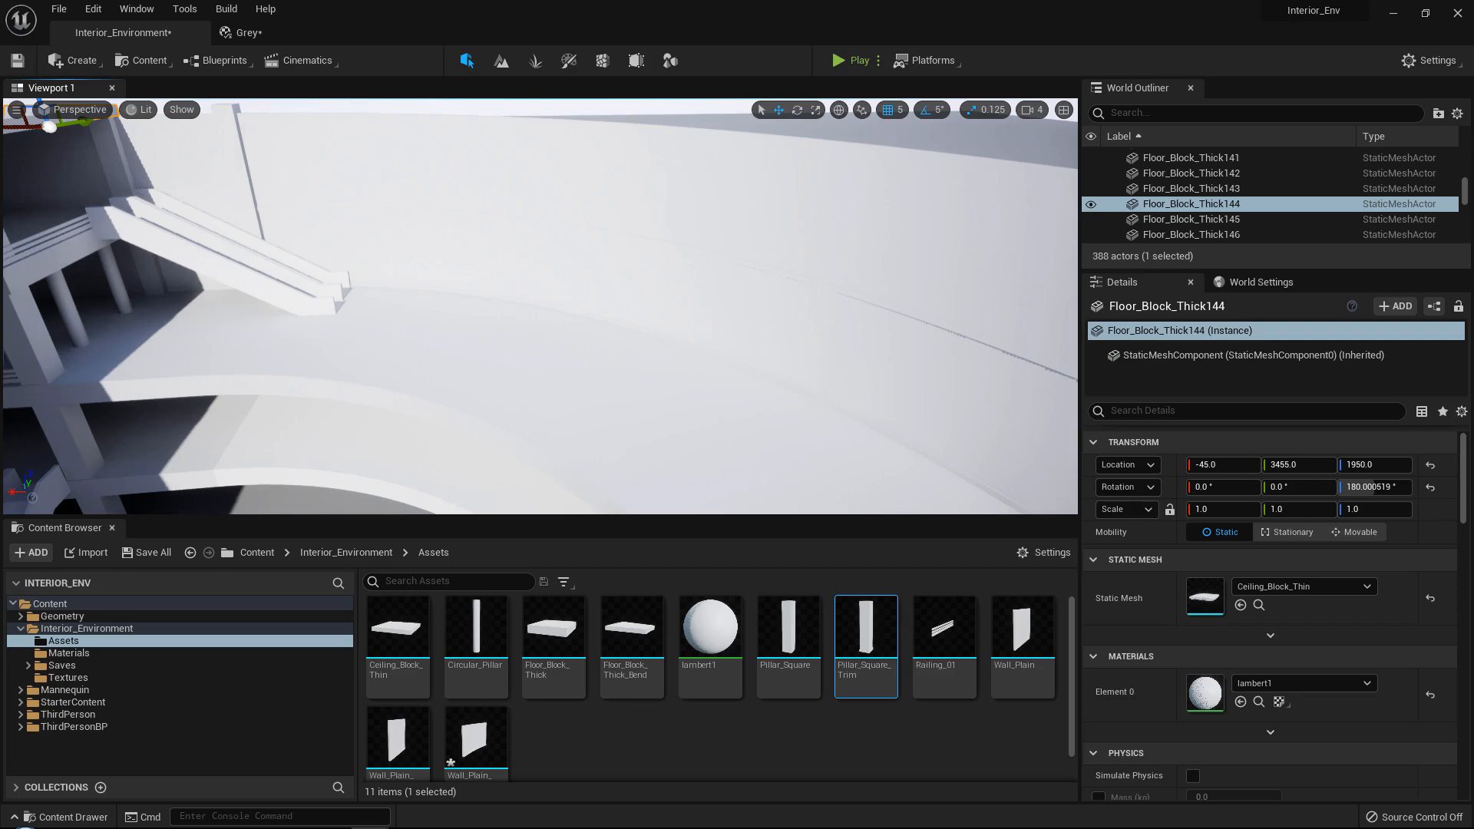
pyautogui.moveTo(562, 372); pyautogui.dragTo(534, 331, button='right')
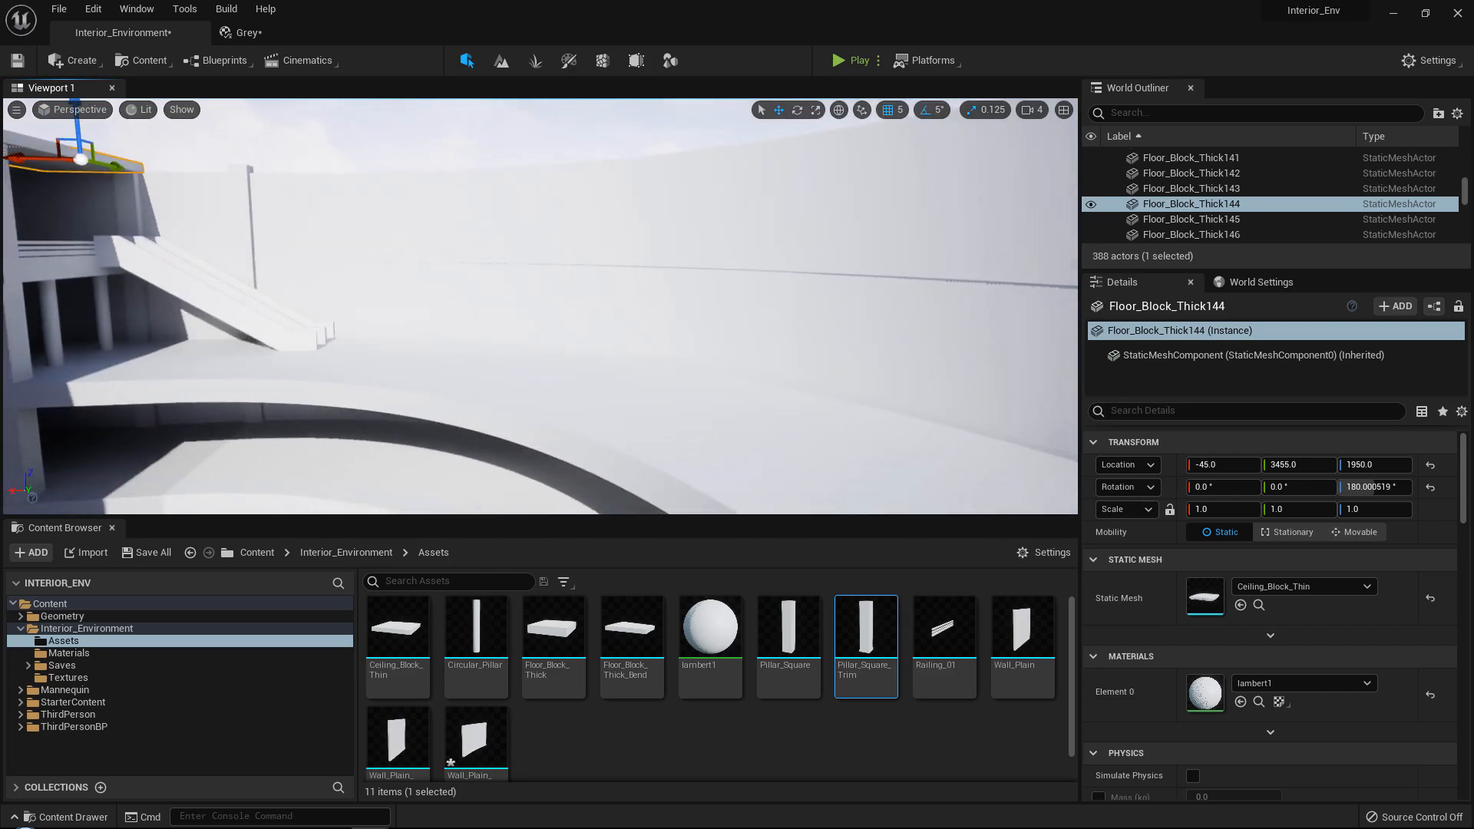
# Duplicate the two stacked pillars at the lower floors' front edge and move the copies along the curved floor to X -635, Y 3010.
pyautogui.moveTo(566, 375); pyautogui.dragTo(441, 280, button='right')
pyautogui.click(440, 281)
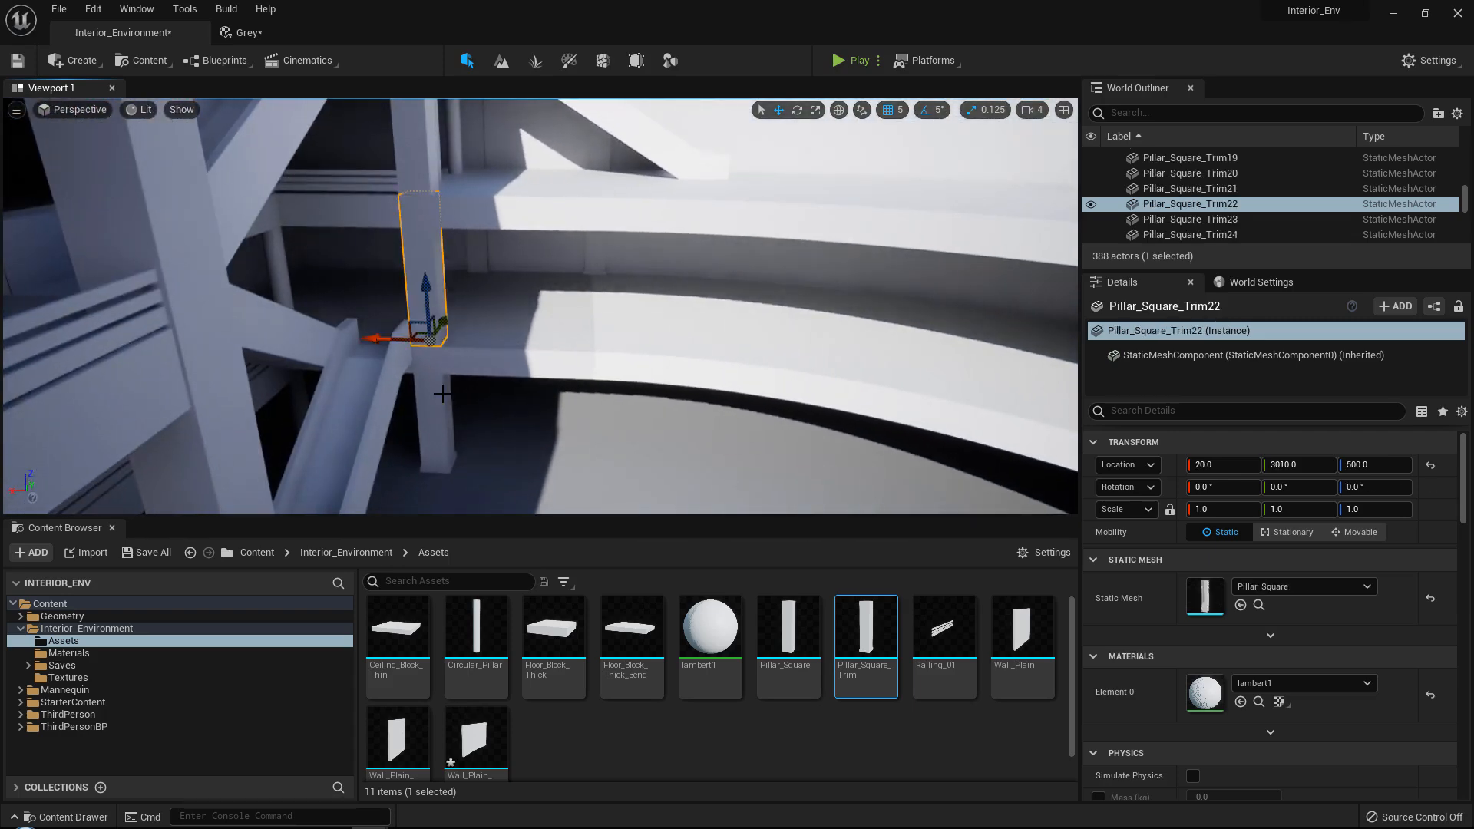
pyautogui.keyDown('shift'); pyautogui.click(443, 396); pyautogui.keyUp('shift')
pyautogui.moveTo(534, 318); pyautogui.dragTo(574, 436, button='right')
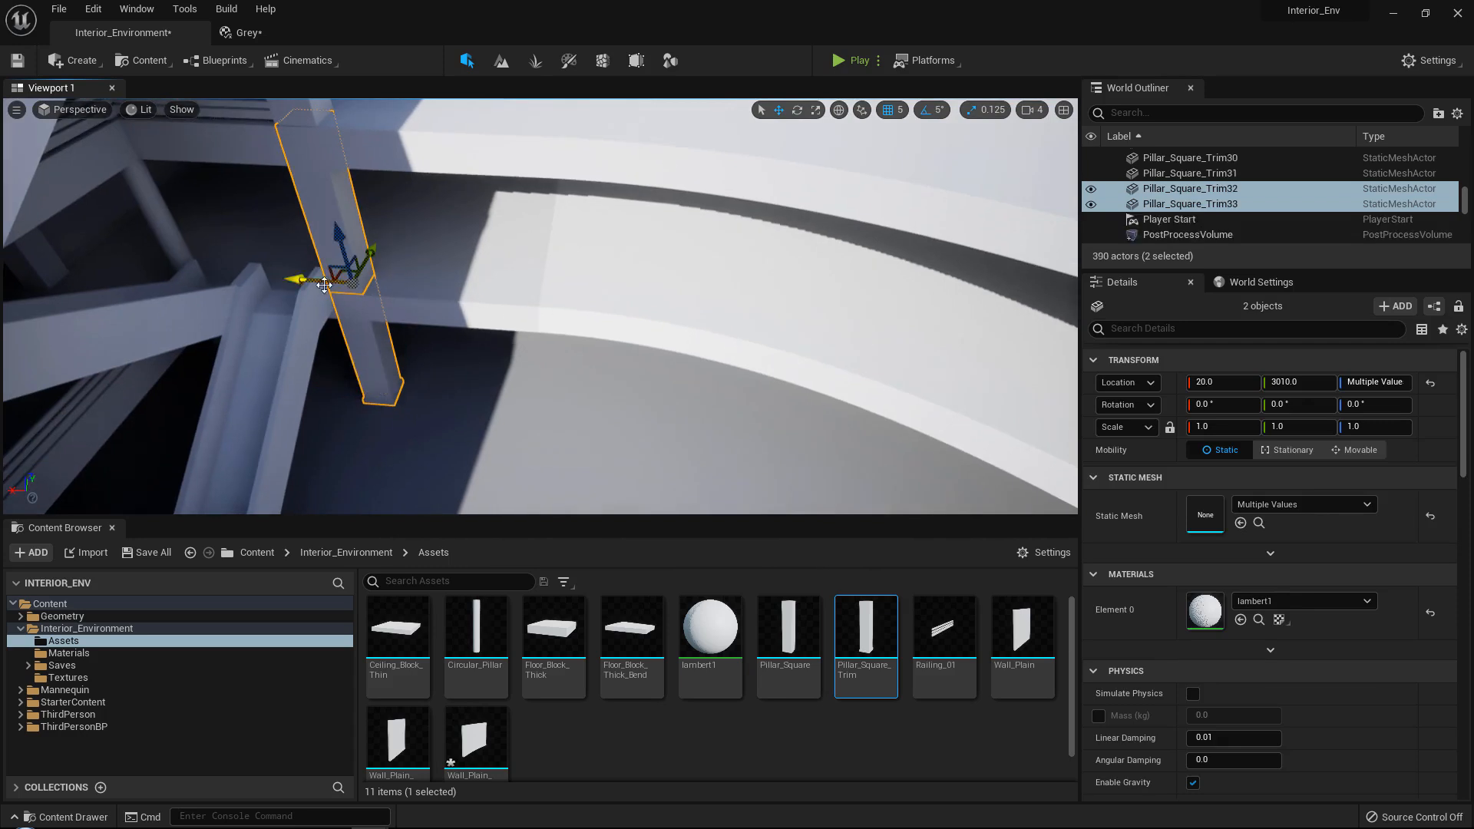
pyautogui.moveTo(324, 284); pyautogui.dragTo(546, 288)
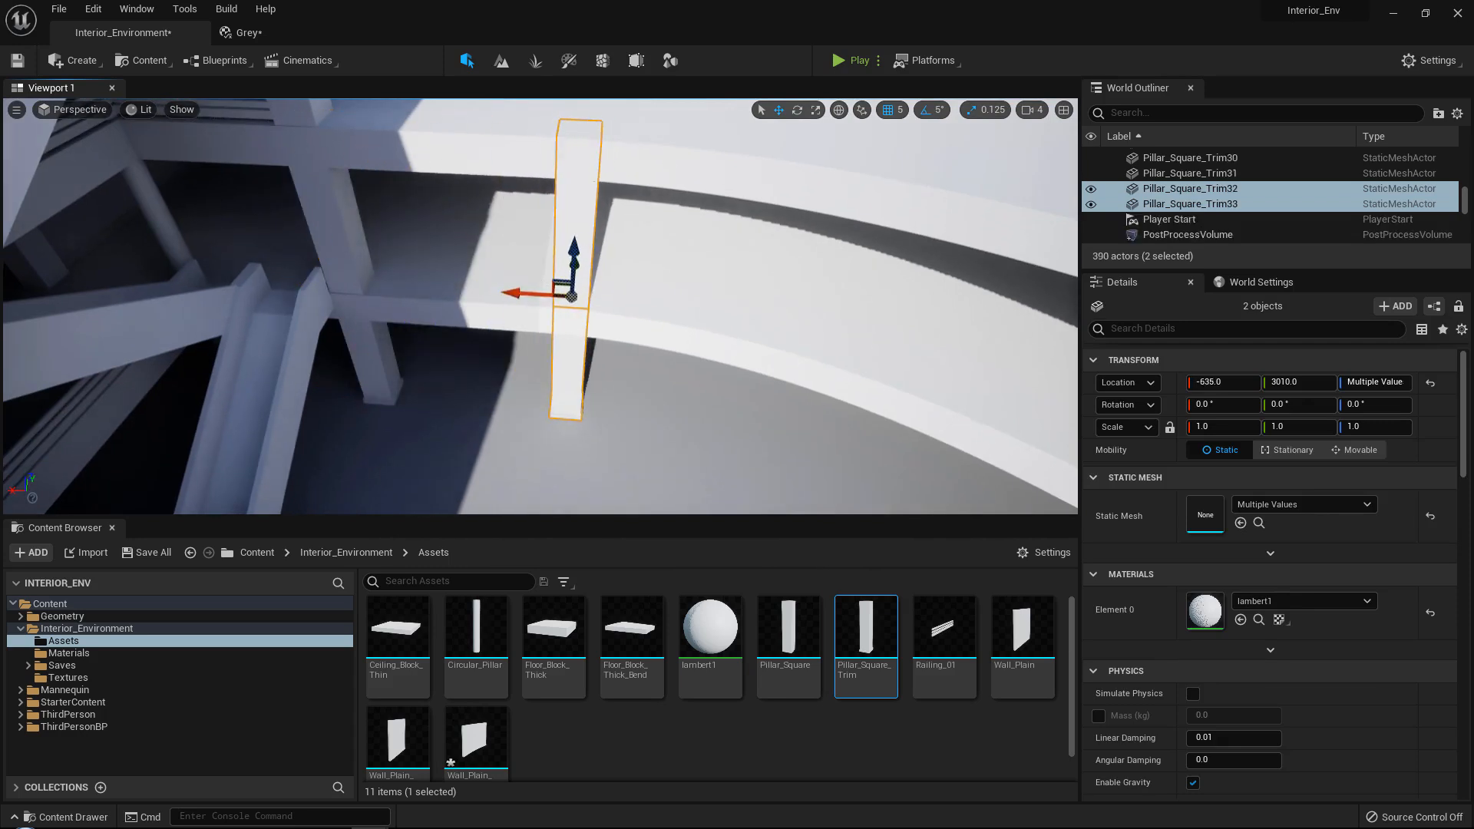
pyautogui.moveTo(546, 296); pyautogui.dragTo(607, 274, button='right')
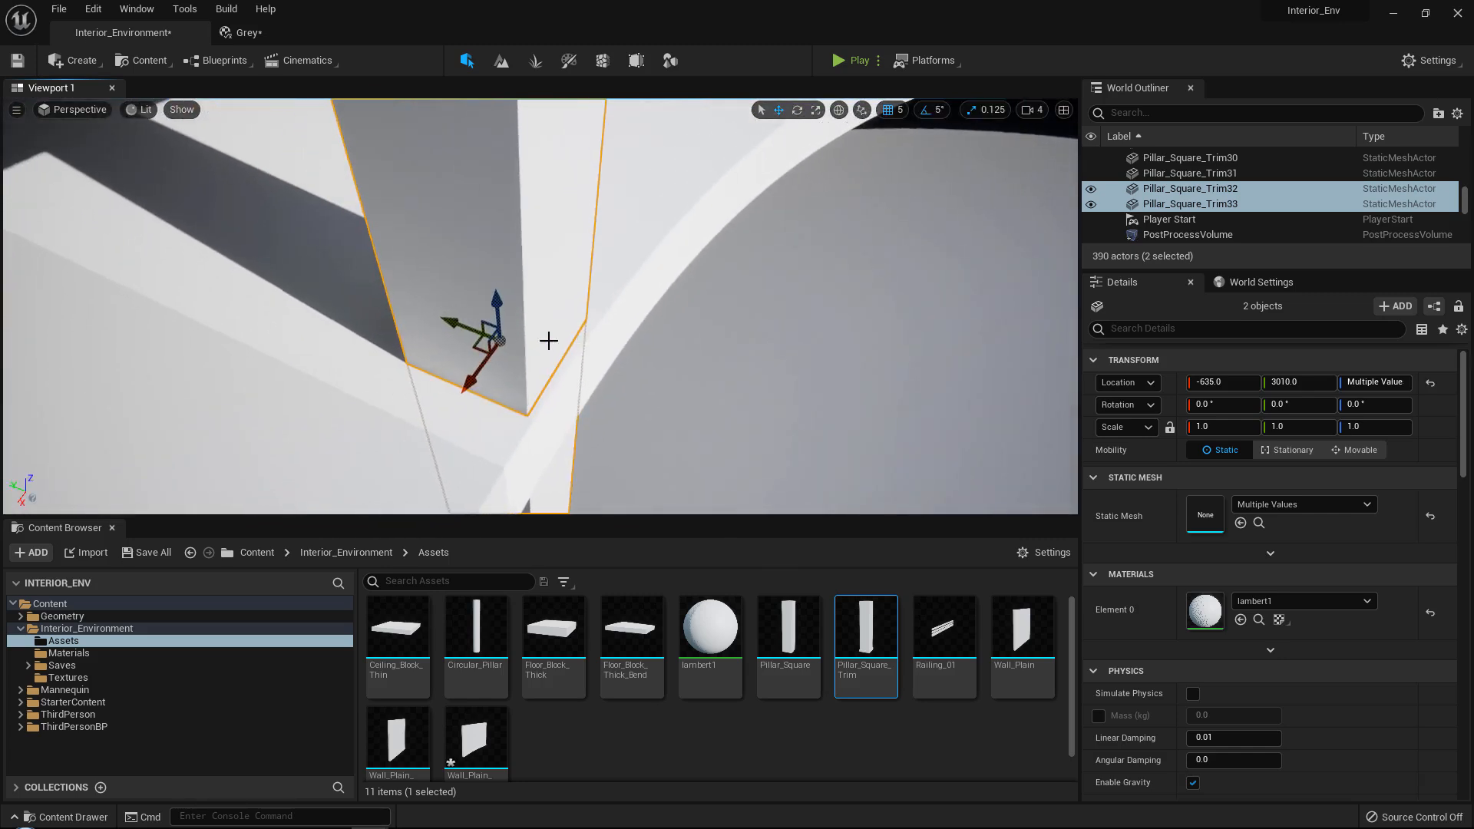
# Darken the Grey material by setting its Color value to 0.5, and close its editor.
pyautogui.click(104, 655)
pyautogui.moveTo(478, 383); pyautogui.dragTo(437, 369, button='right')
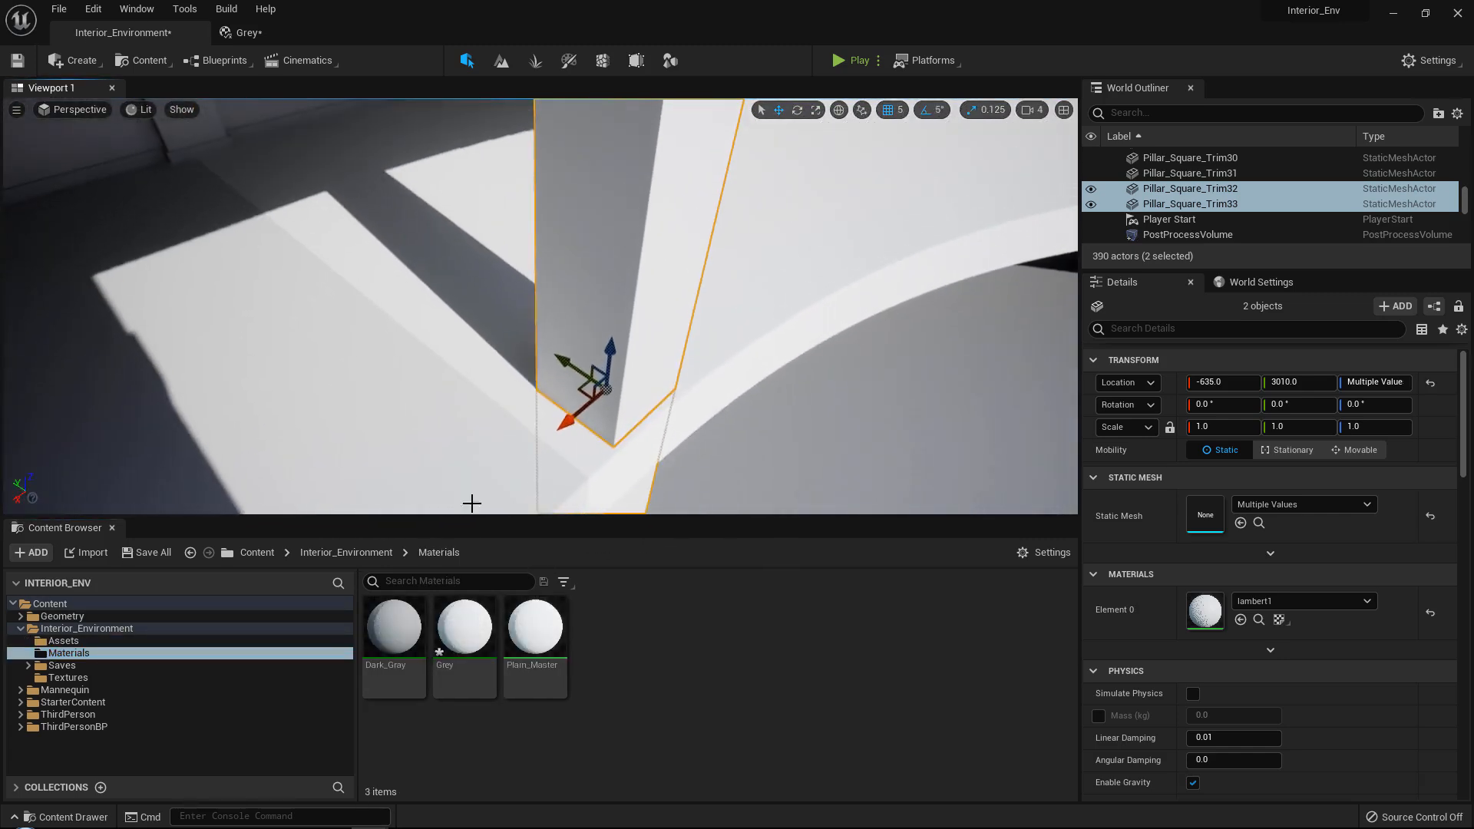
pyautogui.click(478, 647)
pyautogui.doubleClick(479, 647)
pyautogui.moveTo(331, 46); pyautogui.dragTo(710, 142)
pyautogui.click(772, 334)
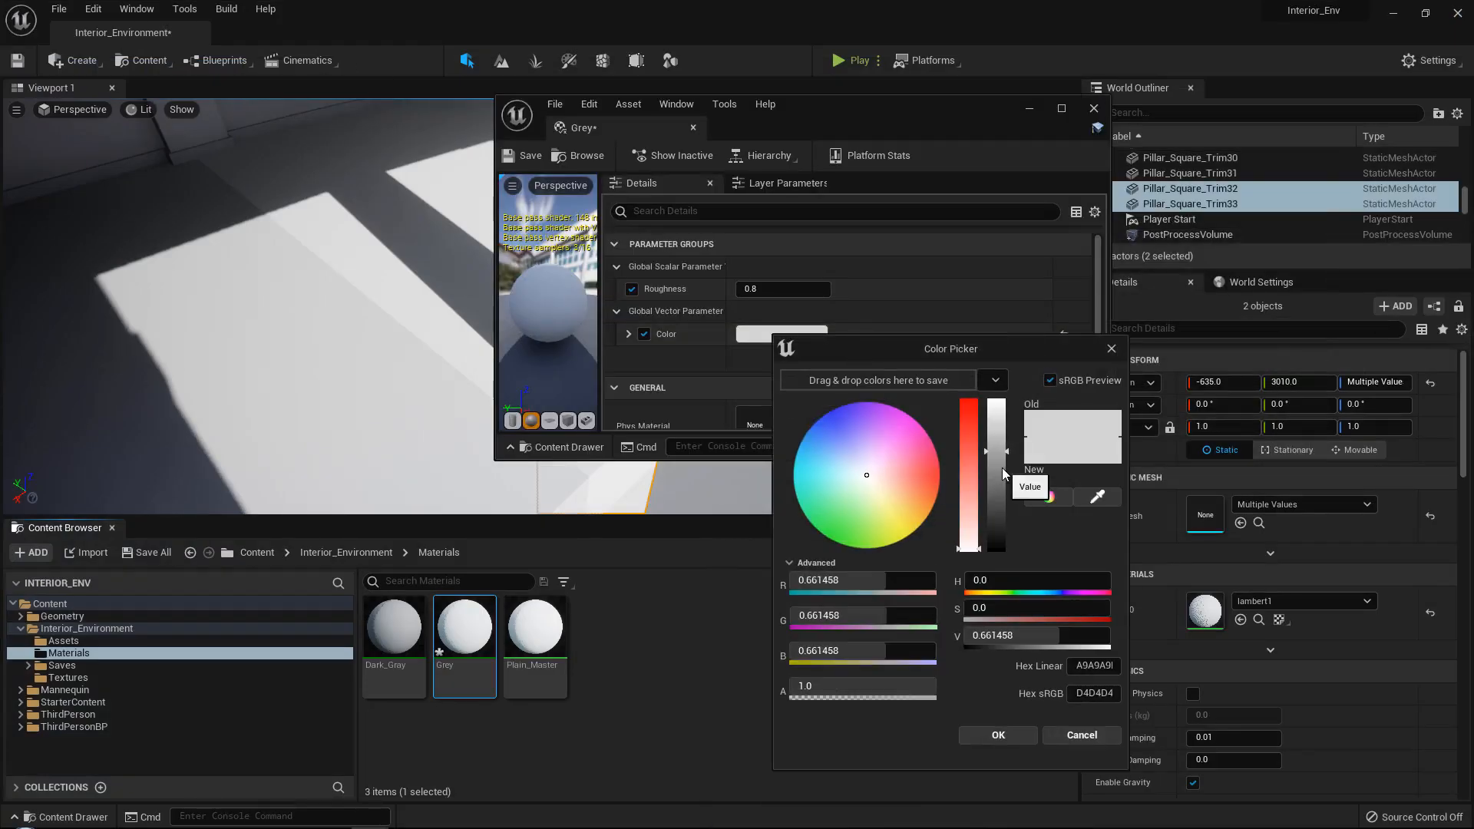
pyautogui.click(1002, 480)
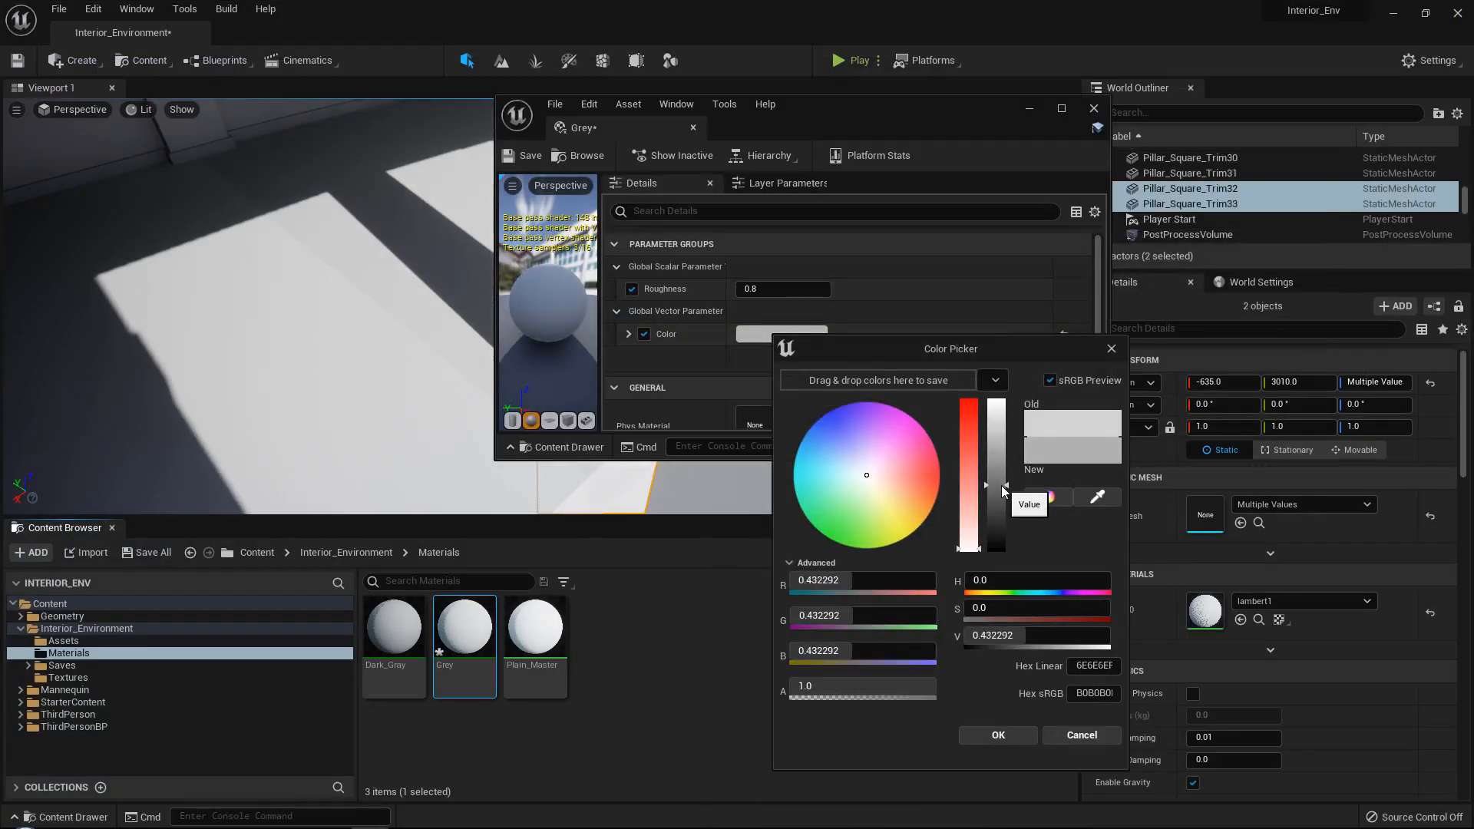
pyautogui.click(1001, 477)
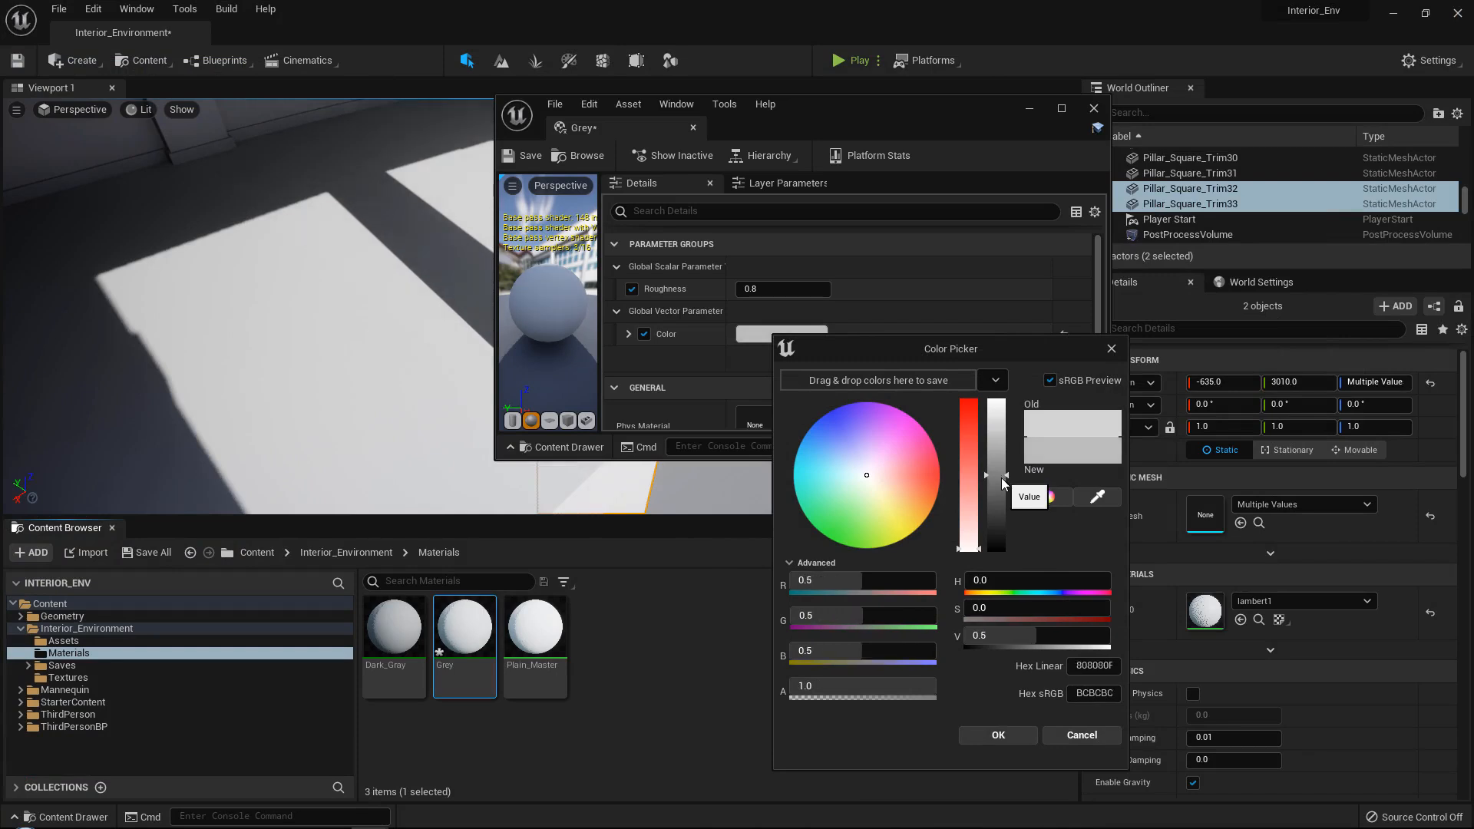
pyautogui.click(1015, 733)
pyautogui.click(1094, 110)
# Rotate the two duplicated pillars about the vertical axis to about 2.76° to follow the curved floor edge.
pyautogui.moveTo(688, 306); pyautogui.dragTo(668, 276, button='right')
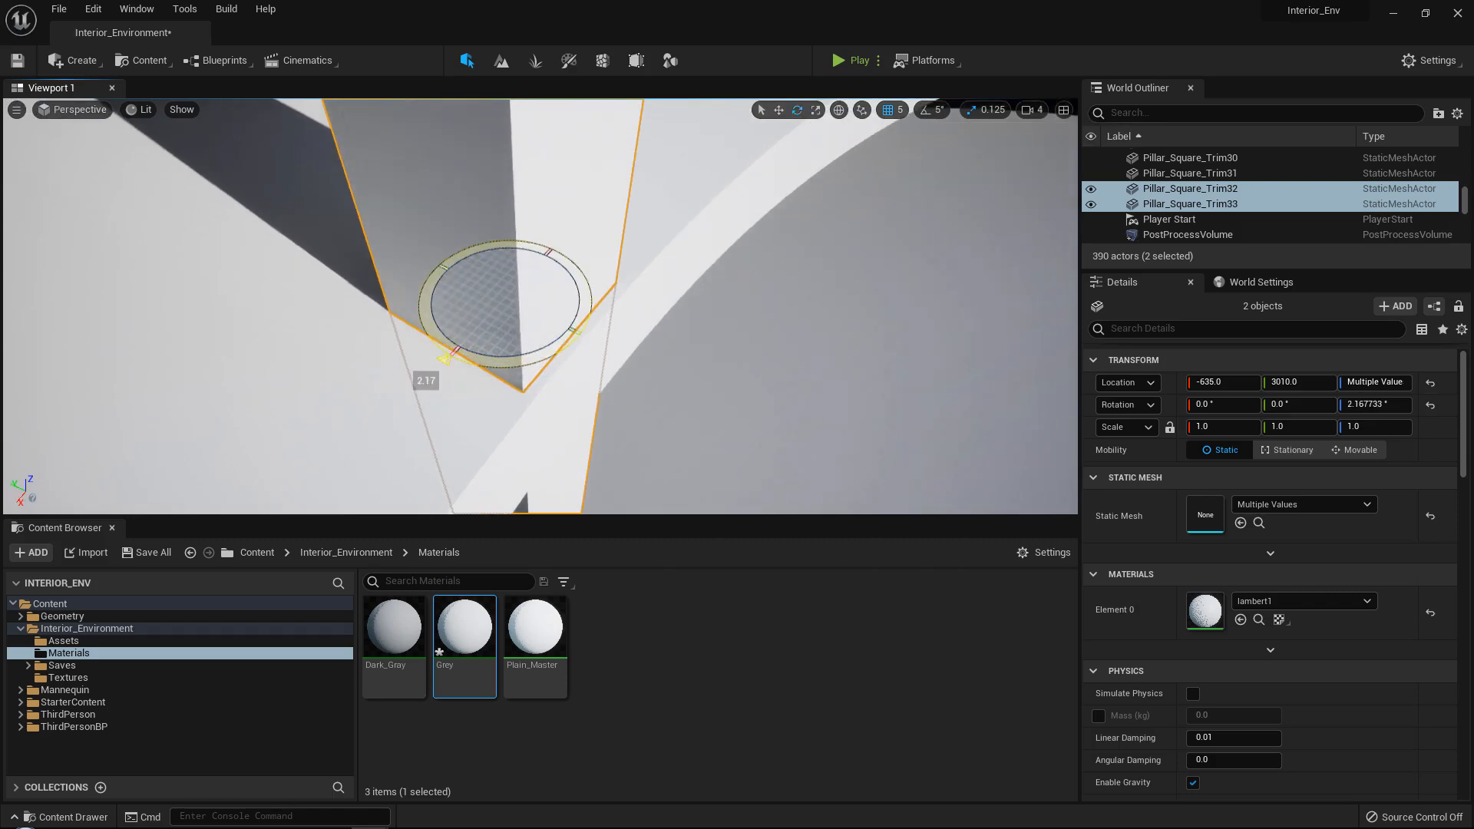
pyautogui.moveTo(530, 362); pyautogui.dragTo(538, 361)
pyautogui.press('w')
# Duplicate the rotated pillar pair and move the copies further along the curved floor edge to X -1430, Y 2790.
pyautogui.moveTo(632, 310); pyautogui.dragTo(503, 352, button='right')
pyautogui.keyDown('alt'); pyautogui.moveTo(342, 354); pyautogui.dragTo(340, 355); pyautogui.keyUp('alt')
pyautogui.moveTo(343, 354); pyautogui.dragTo(429, 339, button='right')
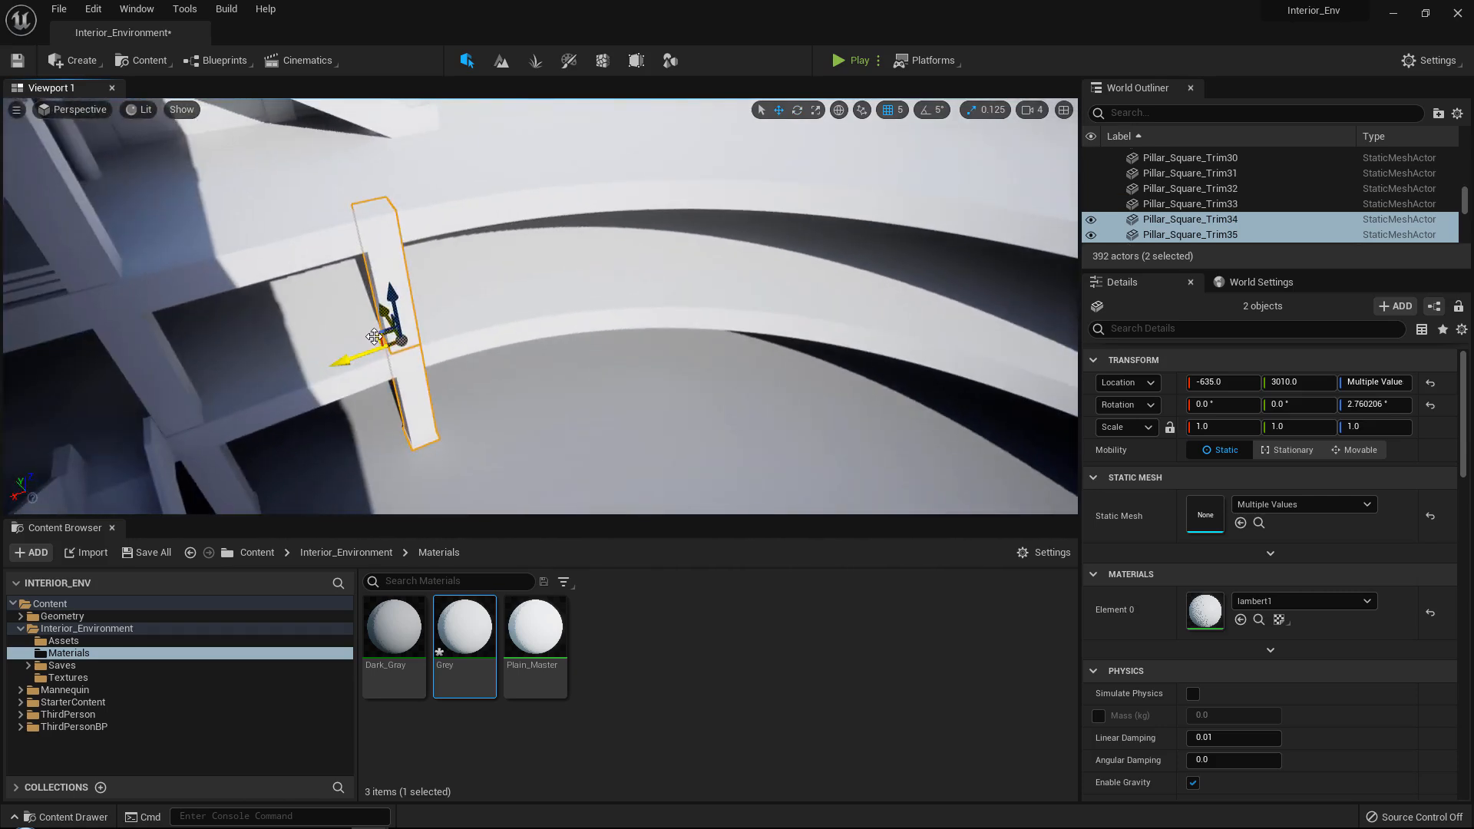
pyautogui.moveTo(602, 294); pyautogui.dragTo(602, 303)
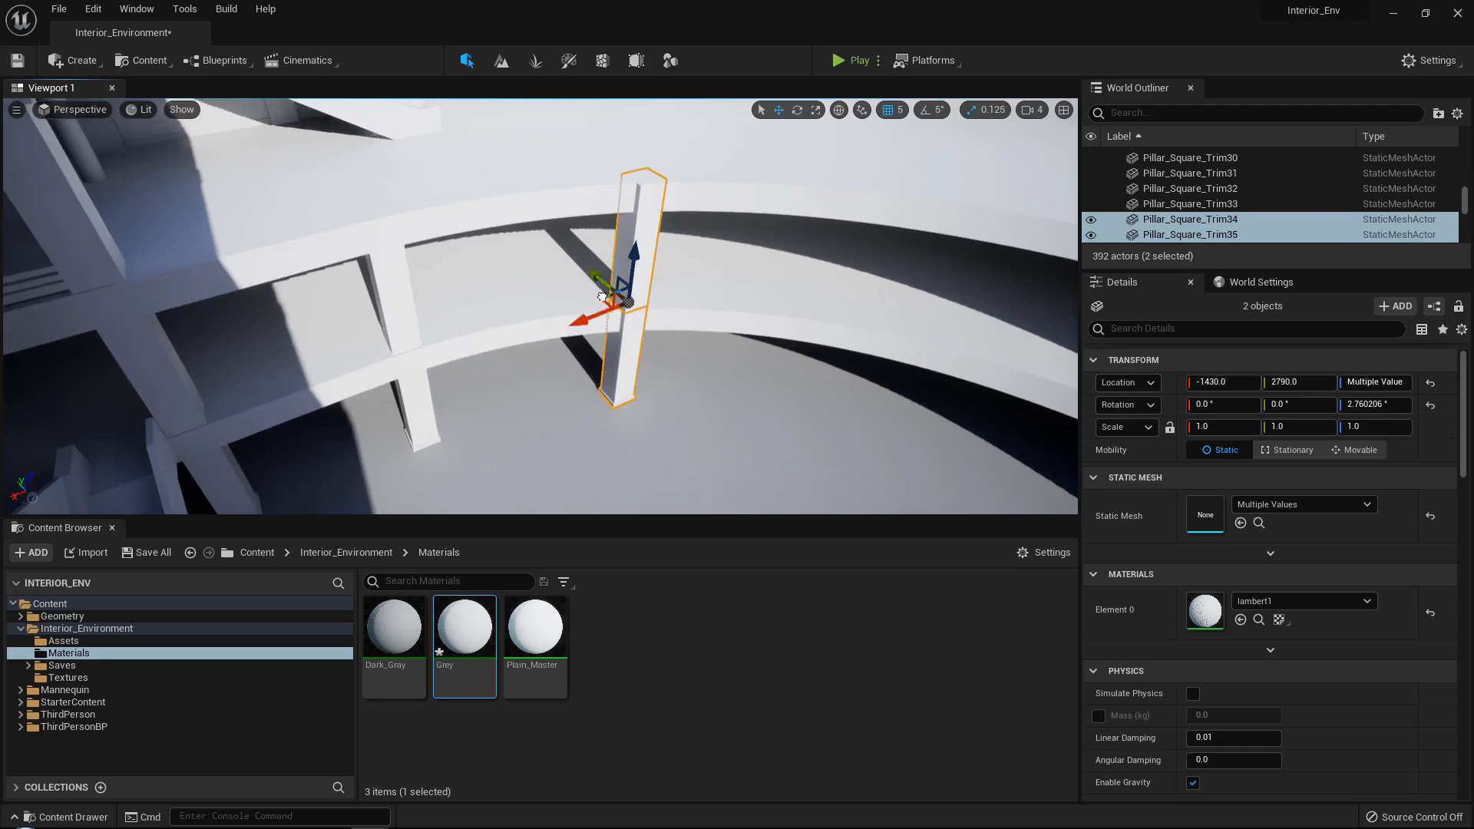
# Rotate the newest pillar pair about the vertical axis to about 26.07° to line up with the curved floor edge.
pyautogui.moveTo(602, 304); pyautogui.dragTo(699, 309, button='right')
pyautogui.moveTo(517, 339); pyautogui.dragTo(438, 341)
pyautogui.moveTo(461, 342); pyautogui.dragTo(611, 356, button='right')
pyautogui.press('w')
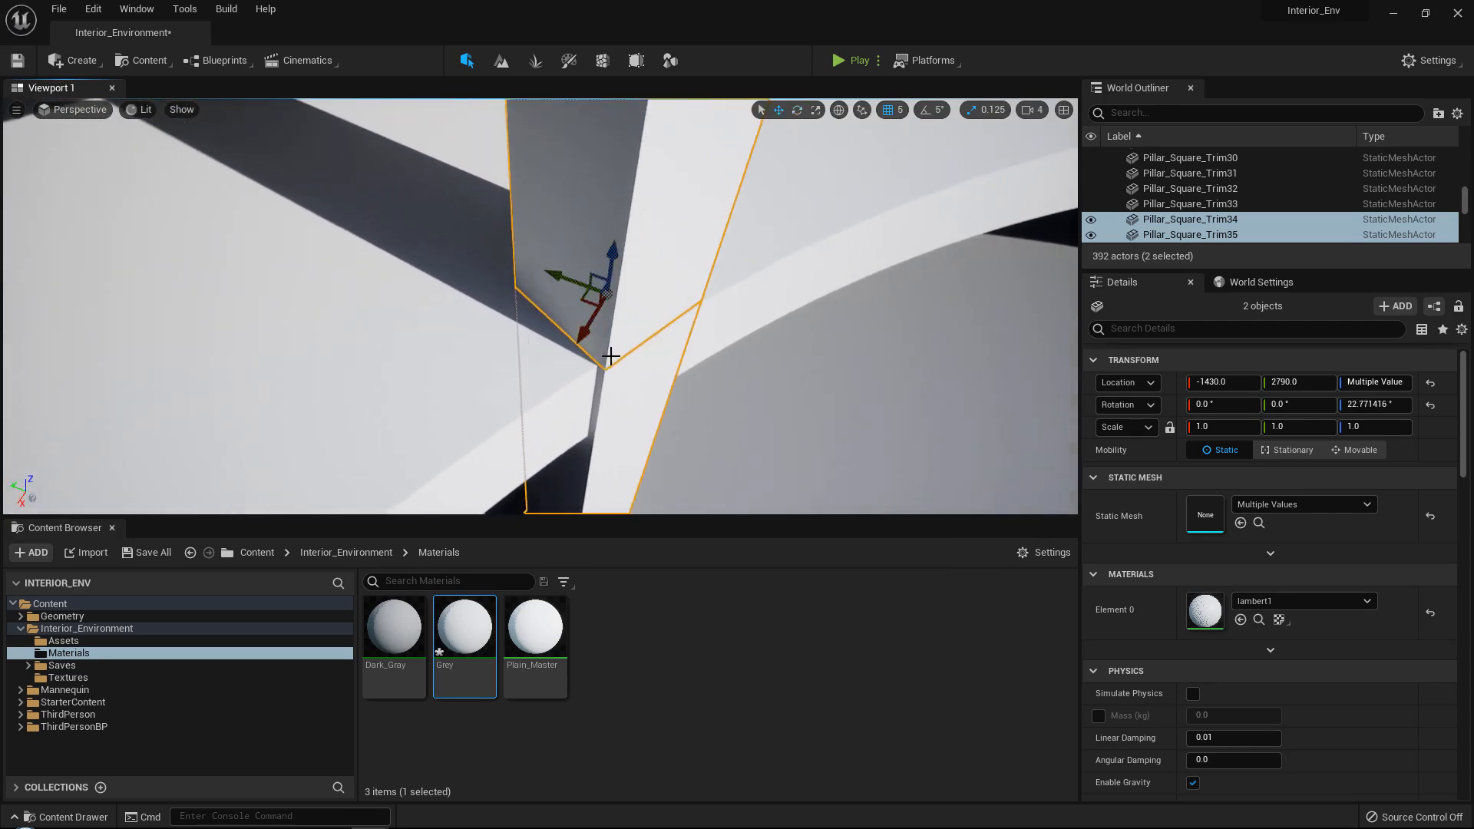
pyautogui.press('e')
pyautogui.moveTo(616, 352); pyautogui.dragTo(595, 319)
pyautogui.press('w')
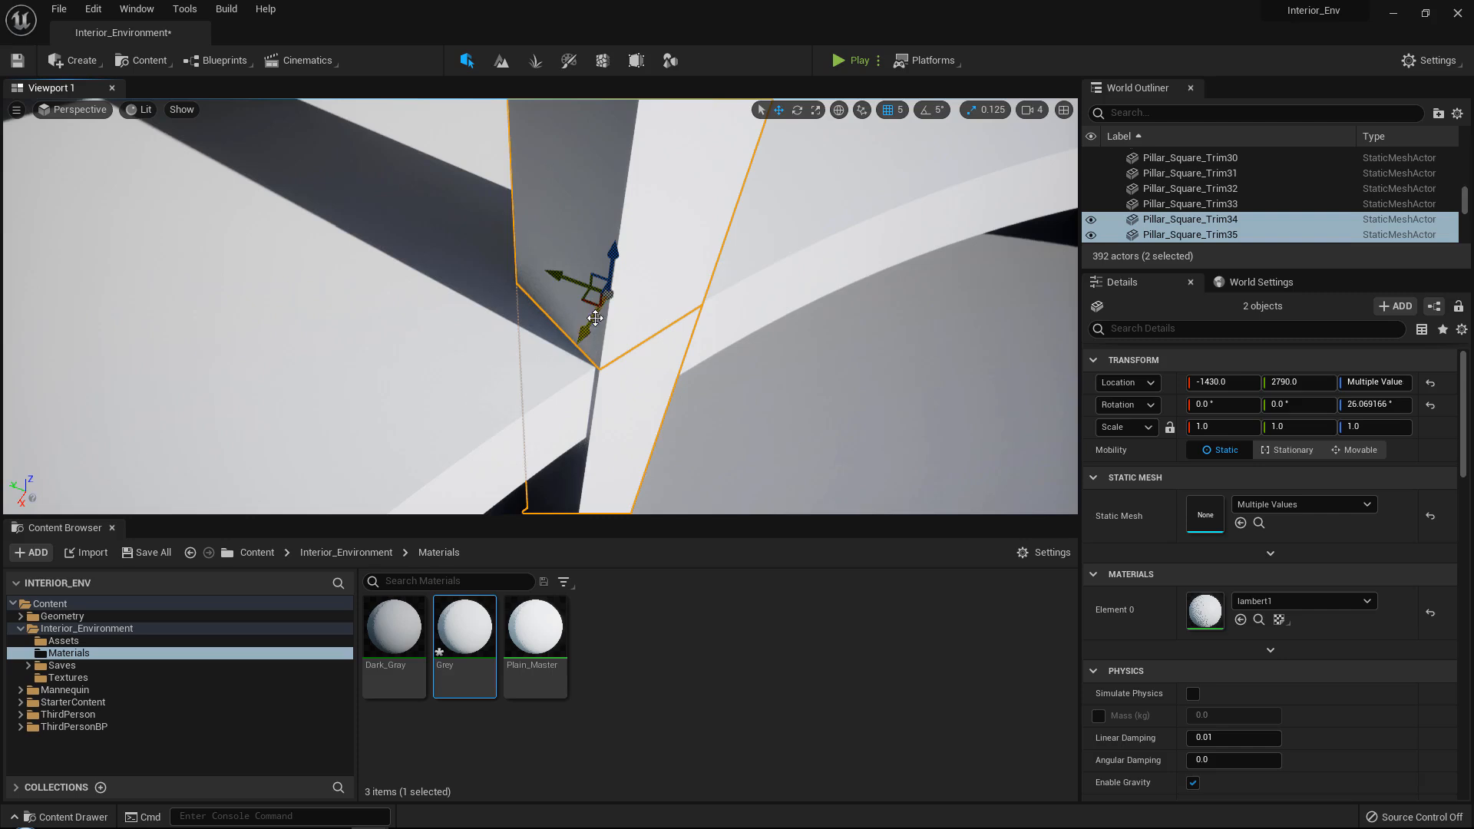
# Nudge the newest pillar pair to X -1435, Y 2795, and duplicate it further along the curved floor edge.
pyautogui.moveTo(577, 290); pyautogui.dragTo(522, 241, button='right')
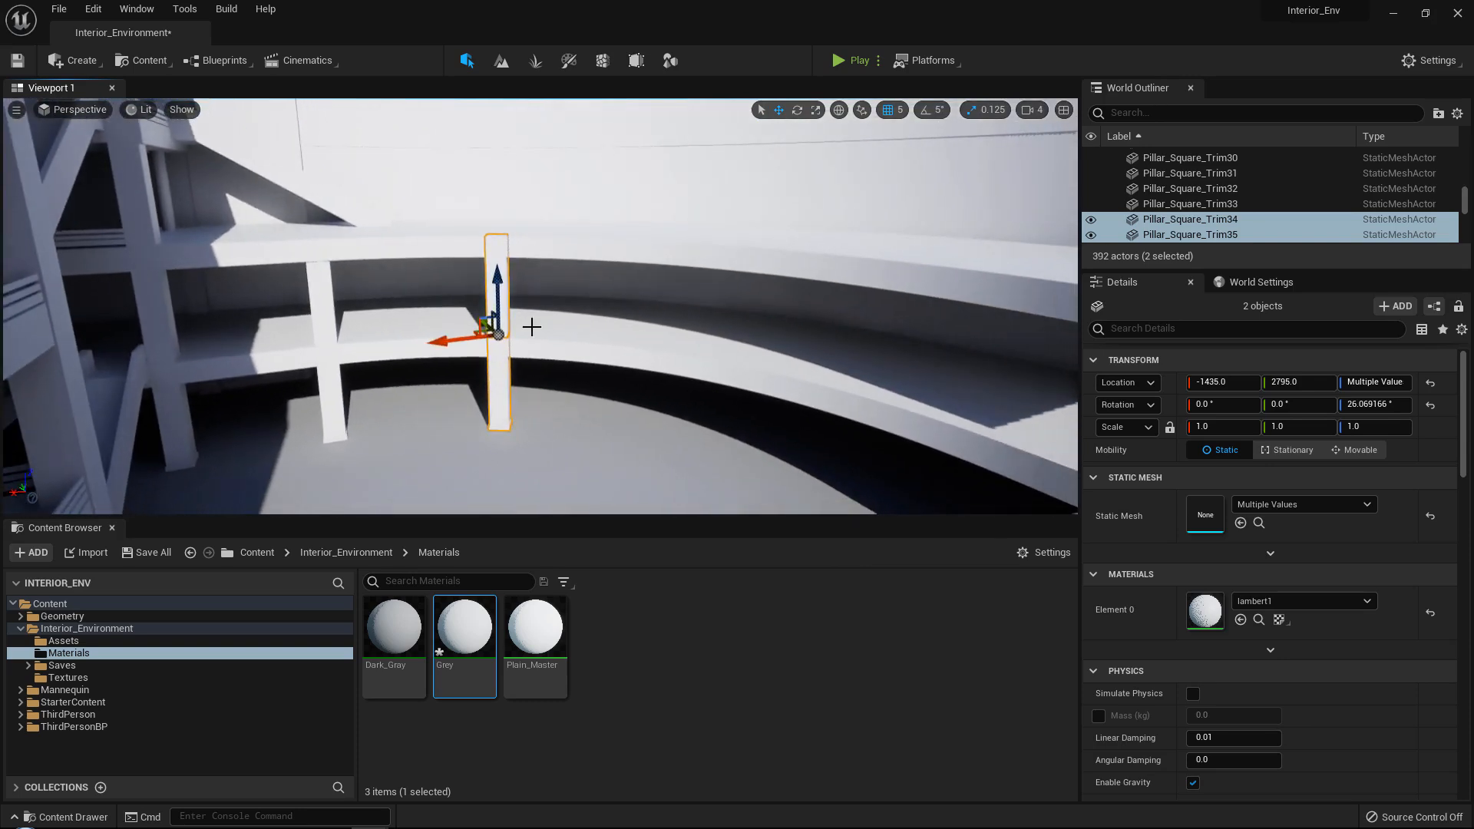
pyautogui.keyDown('alt'); pyautogui.moveTo(475, 337); pyautogui.dragTo(472, 334); pyautogui.keyUp('alt')
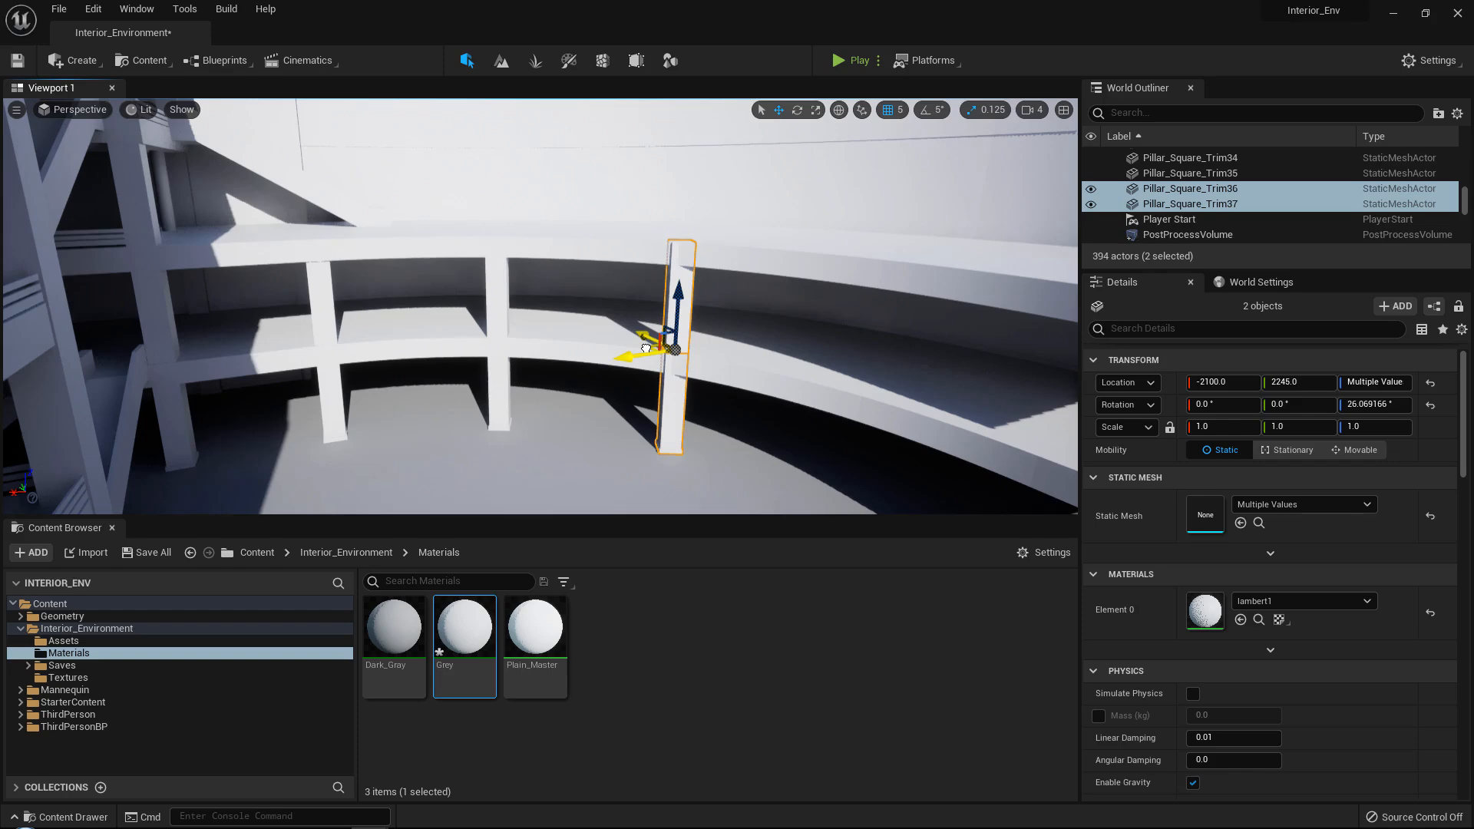
pyautogui.moveTo(645, 348); pyautogui.dragTo(898, 449, button='right')
# Rotate the copied pillar pair about the vertical axis to about 51.82° and place it on the floor edge at X -2095, Y 2255.
pyautogui.press('e')
pyautogui.moveTo(607, 300); pyautogui.dragTo(691, 288)
pyautogui.press('f')
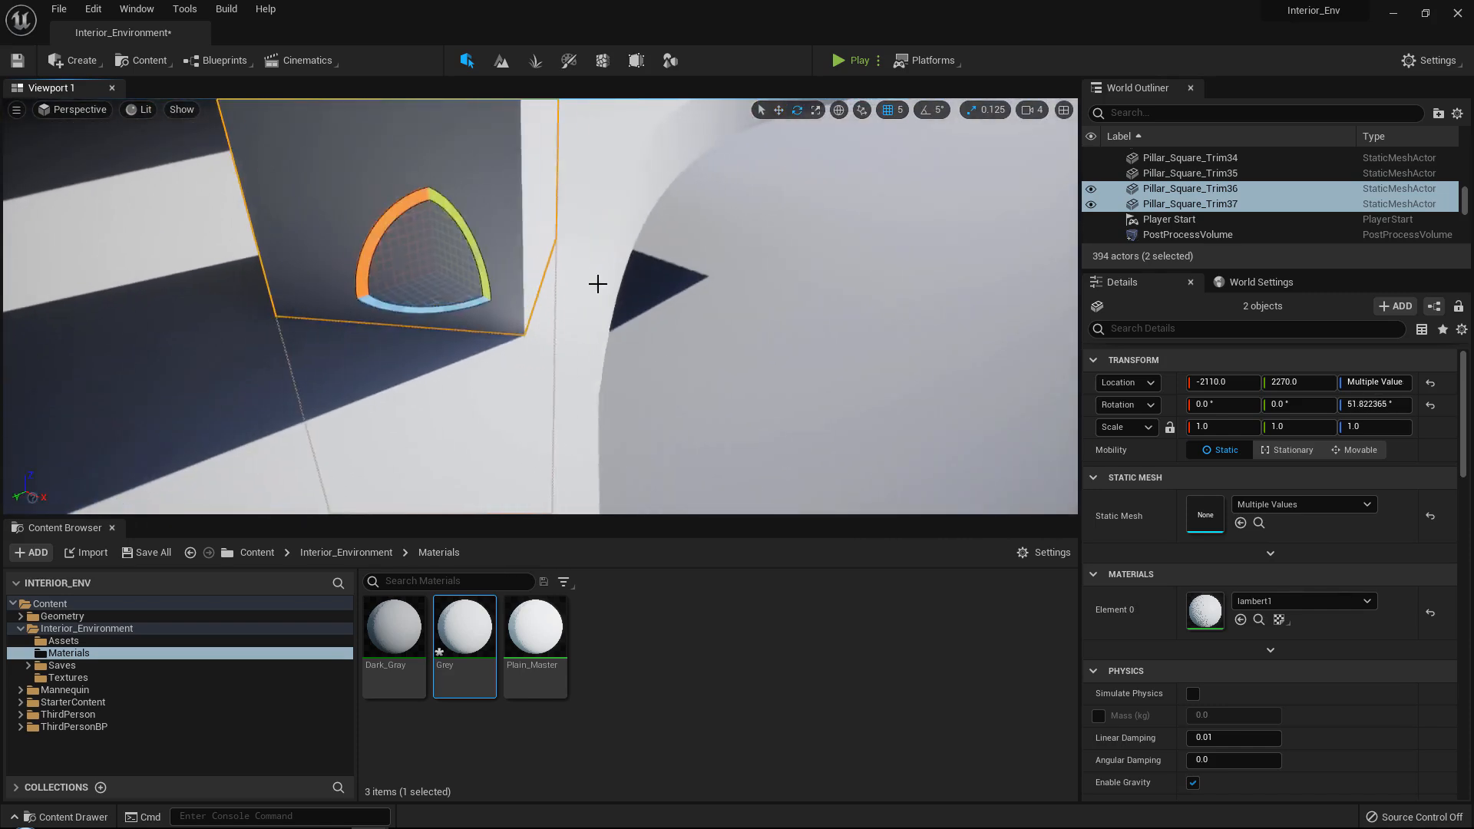
pyautogui.press('w')
pyautogui.moveTo(437, 285); pyautogui.dragTo(477, 283)
pyautogui.moveTo(584, 300); pyautogui.dragTo(150, 163, button='right')
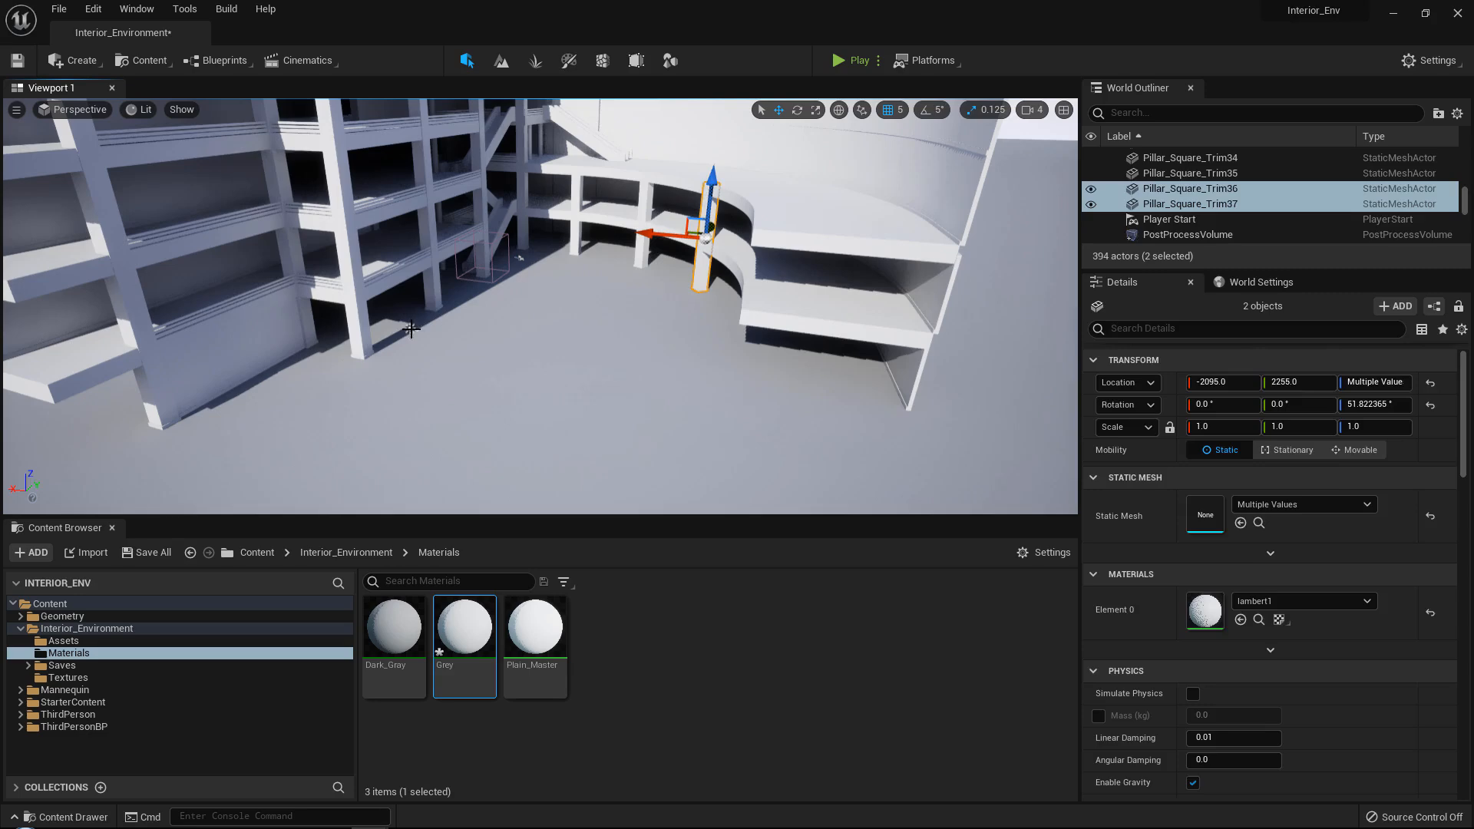
# Rotate the directional Light Source about the vertical axis to change the direction of the shadows across the building.
pyautogui.click(411, 329)
pyautogui.moveTo(432, 362); pyautogui.dragTo(526, 350)
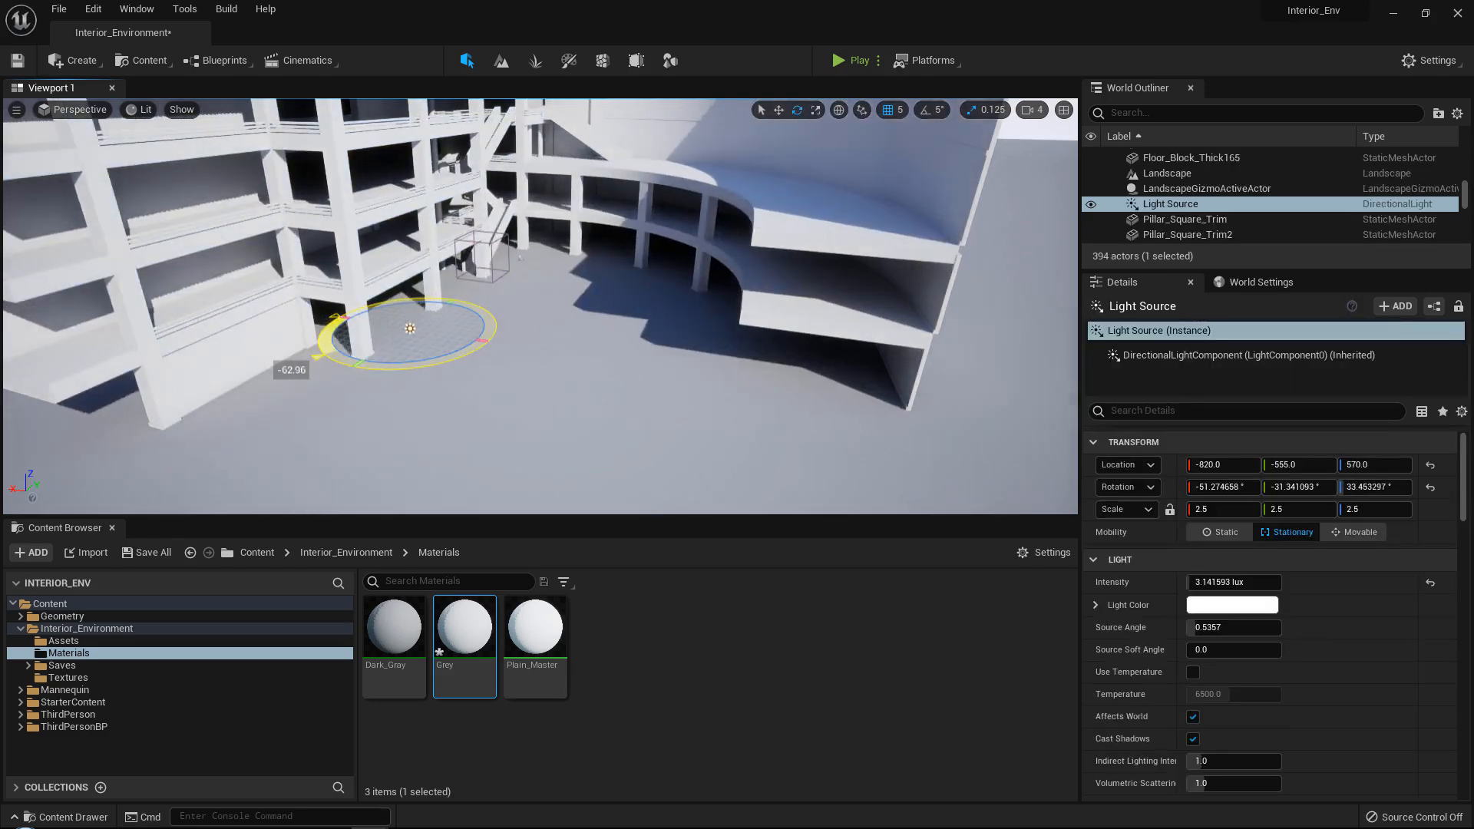
pyautogui.press('w')
# Duplicate the newest upper and lower pillars together and move the copies further along the curved floor edge.
pyautogui.moveTo(461, 357); pyautogui.dragTo(546, 269, button='right')
pyautogui.click(546, 269)
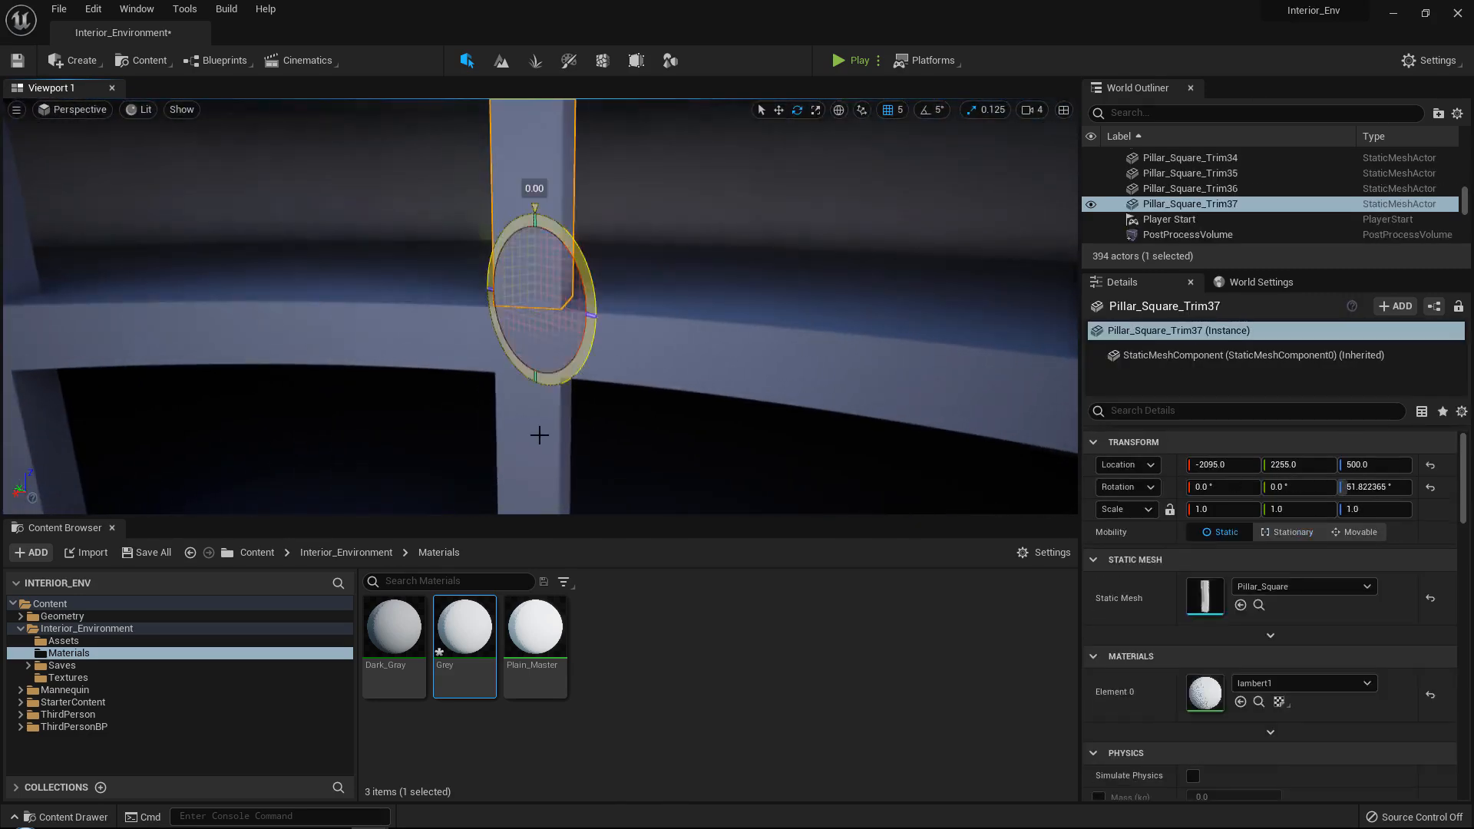
pyautogui.keyDown('ctrl'); pyautogui.click(540, 435); pyautogui.keyUp('ctrl')
pyautogui.moveTo(540, 435); pyautogui.dragTo(668, 461, button='right')
pyautogui.press('w')
pyautogui.press('w')
pyautogui.press('s')
pyautogui.press('s')
pyautogui.press('w')
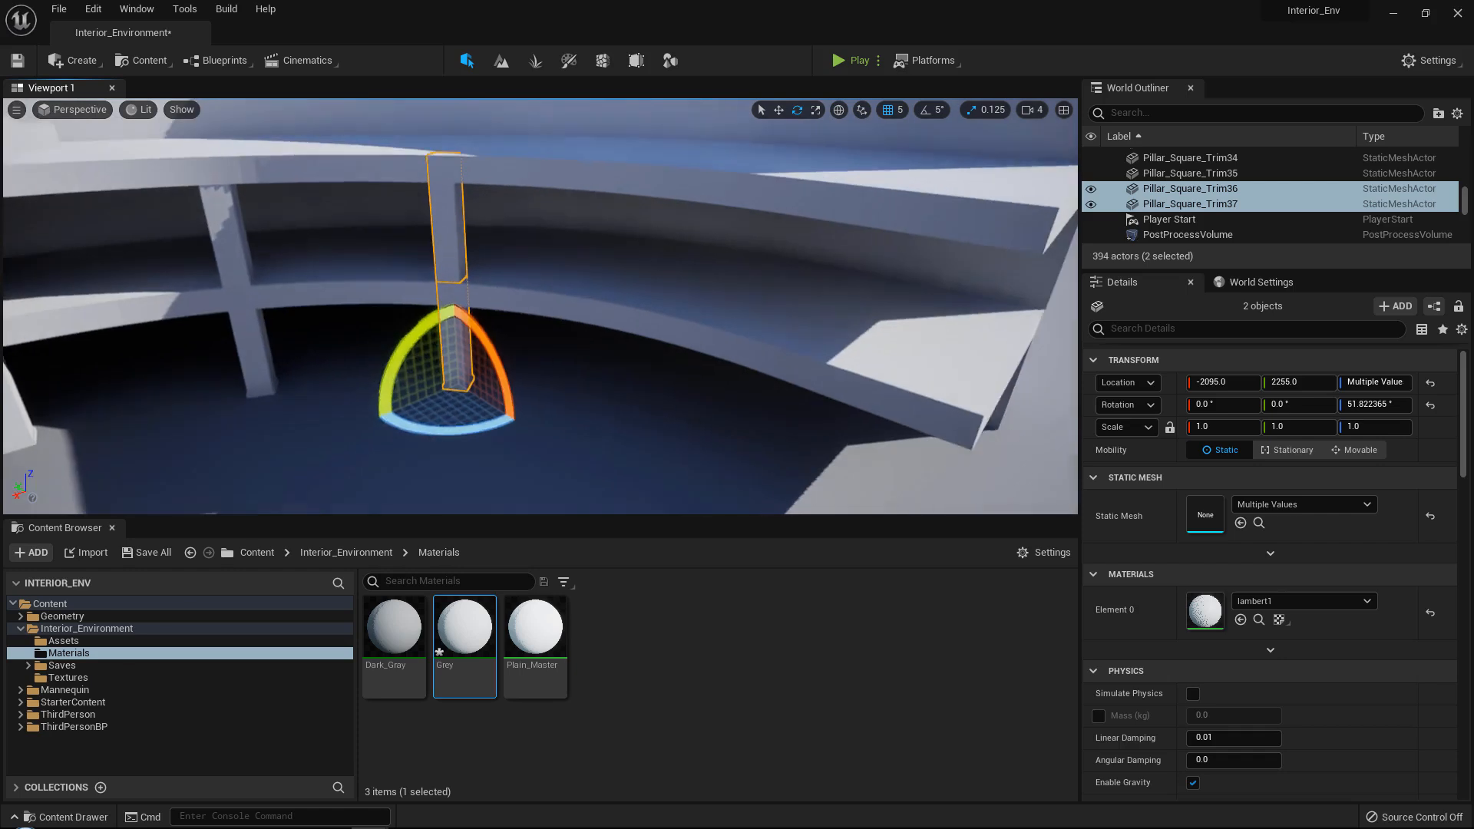
pyautogui.hotkey('ctrl', 'd')
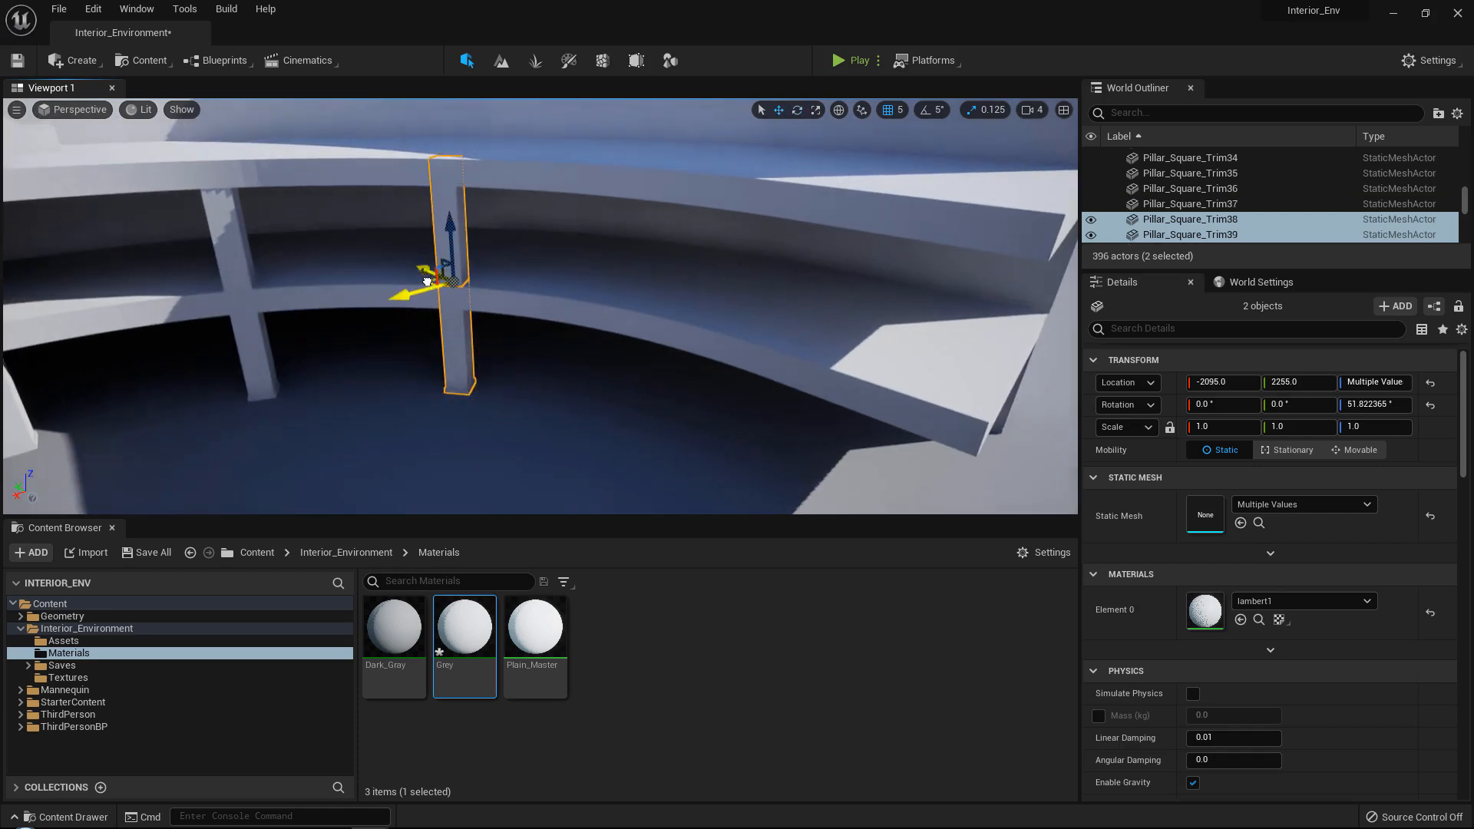
pyautogui.press('s')
pyautogui.moveTo(643, 311); pyautogui.dragTo(584, 275, button='right')
pyautogui.press('w')
# Rotate the copied pillars about the vertical axis to about 68.49° and move them to X -2475, Y 1515.
pyautogui.press('e')
pyautogui.moveTo(742, 390); pyautogui.dragTo(714, 385)
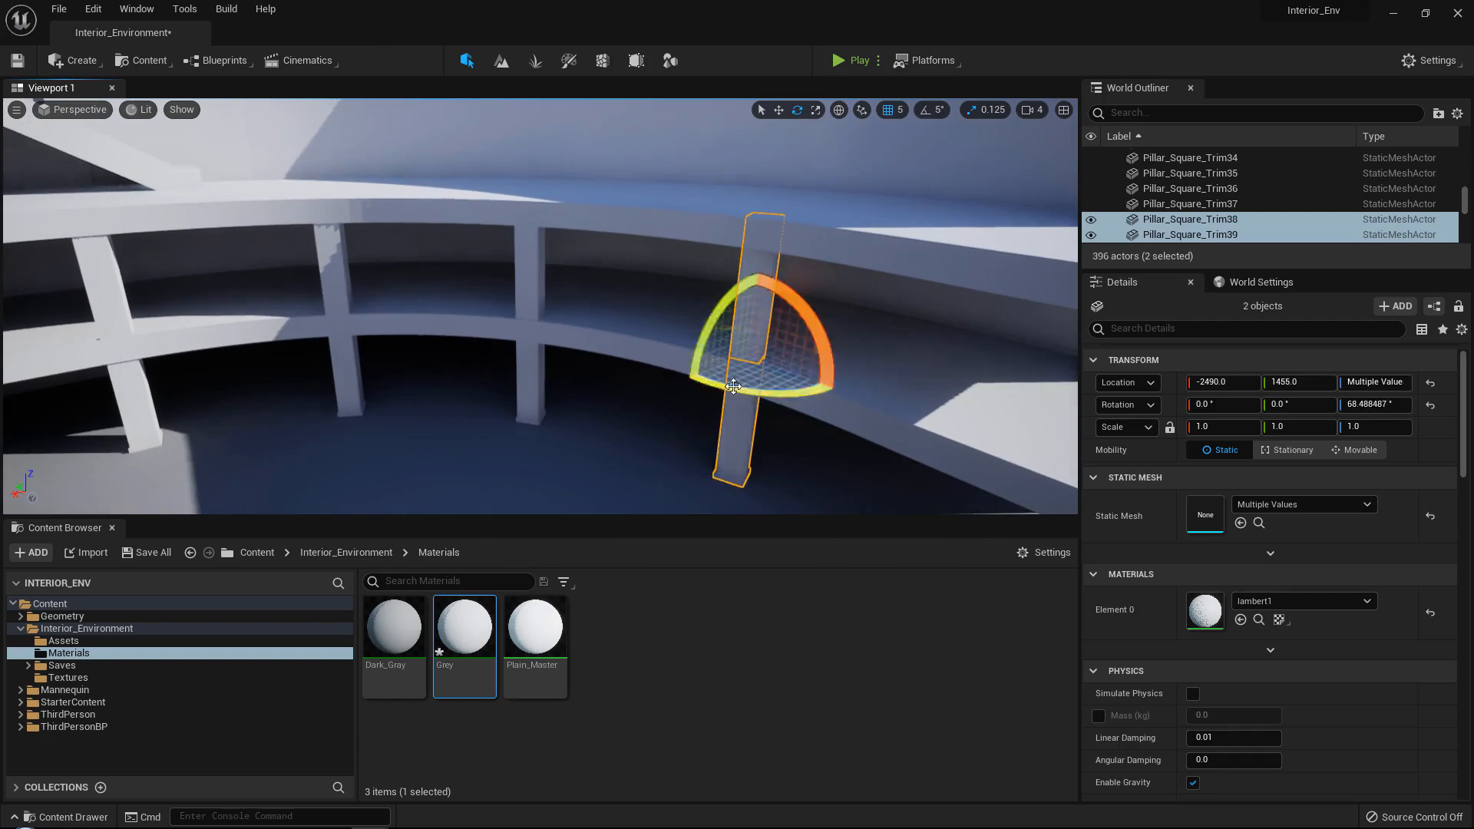
pyautogui.press('w')
pyautogui.press('s')
pyautogui.moveTo(695, 448)
pyautogui.mouseDown(button='right')
pyautogui.moveTo(694, 430)
pyautogui.moveTo(729, 461)
pyautogui.moveTo(693, 452)
pyautogui.mouseUp(button='right')
pyautogui.press('w')
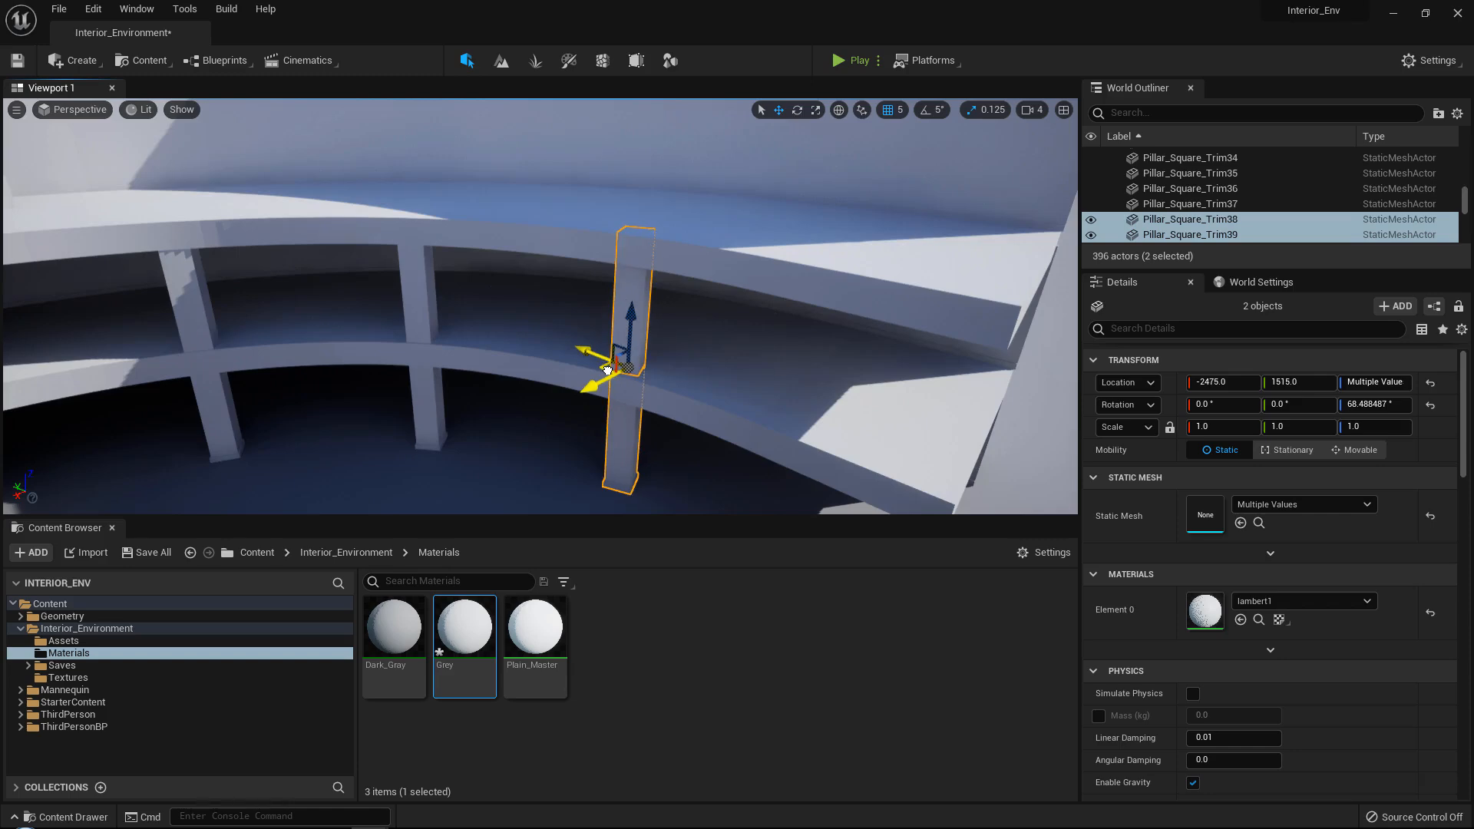
pyautogui.press('s')
pyautogui.moveTo(608, 371)
pyautogui.mouseDown(button='right')
pyautogui.moveTo(591, 344)
pyautogui.moveTo(585, 355)
pyautogui.moveTo(611, 359)
pyautogui.mouseUp(button='right')
pyautogui.press('w')
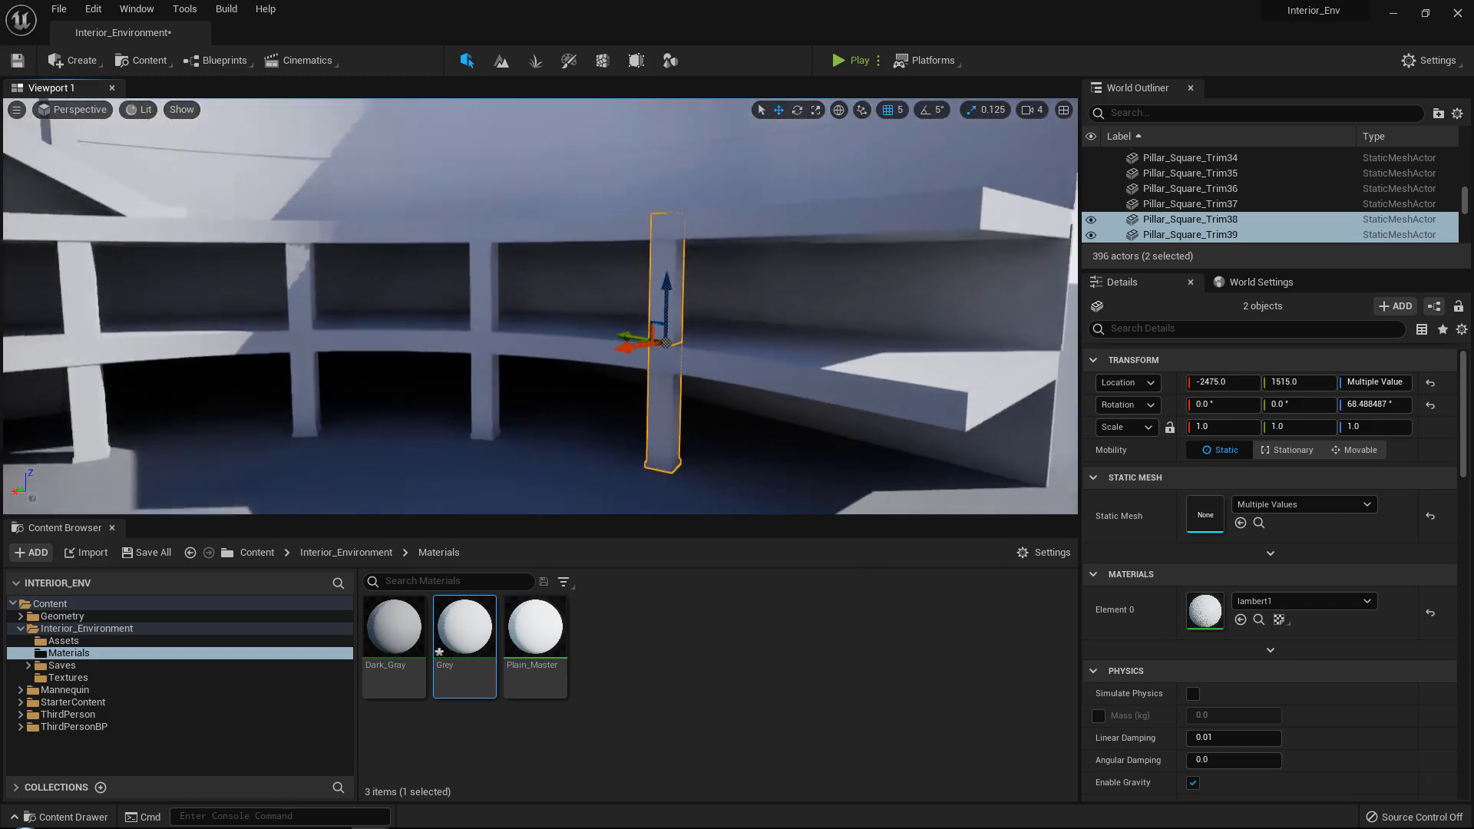
# Refine the pillar pair's fit to the floor edge by moving it to X -2455 and rotating it to about 75.81°.
pyautogui.moveTo(415, 300); pyautogui.dragTo(431, 319, button='right')
pyautogui.press('e')
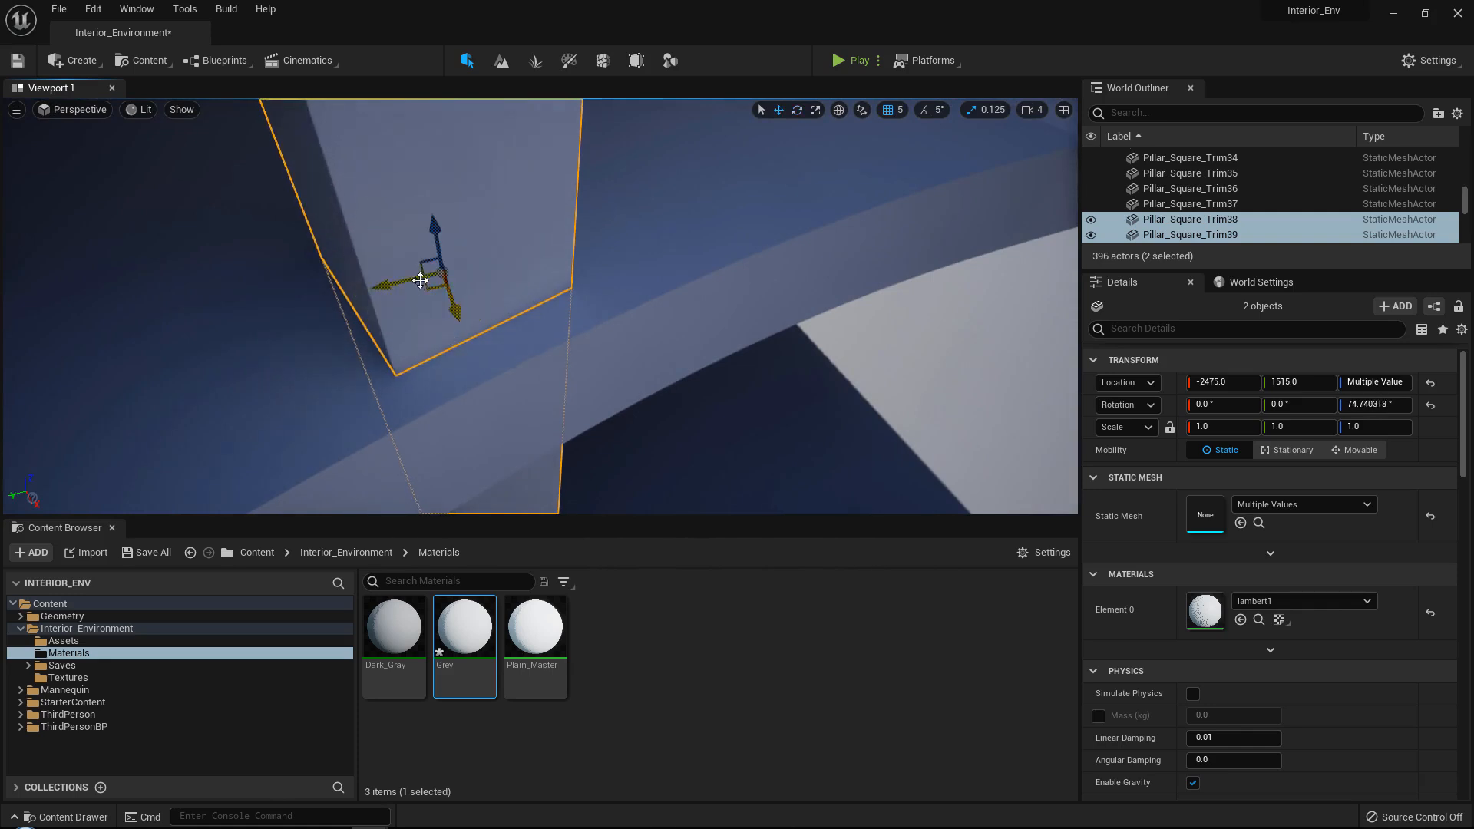
pyautogui.moveTo(420, 280); pyautogui.dragTo(645, 234)
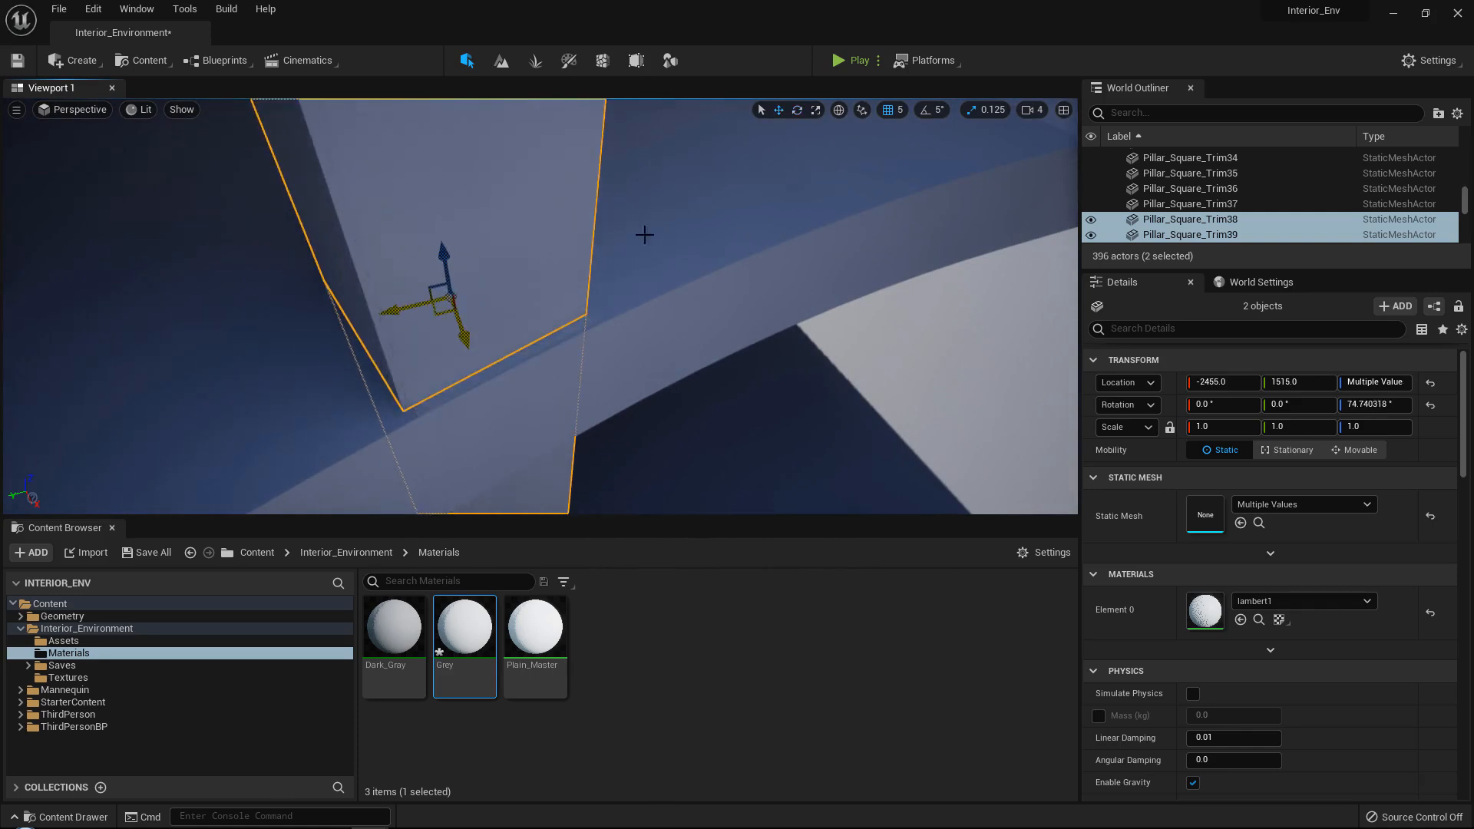
pyautogui.click(883, 112)
pyautogui.moveTo(602, 270); pyautogui.dragTo(584, 278, button='right')
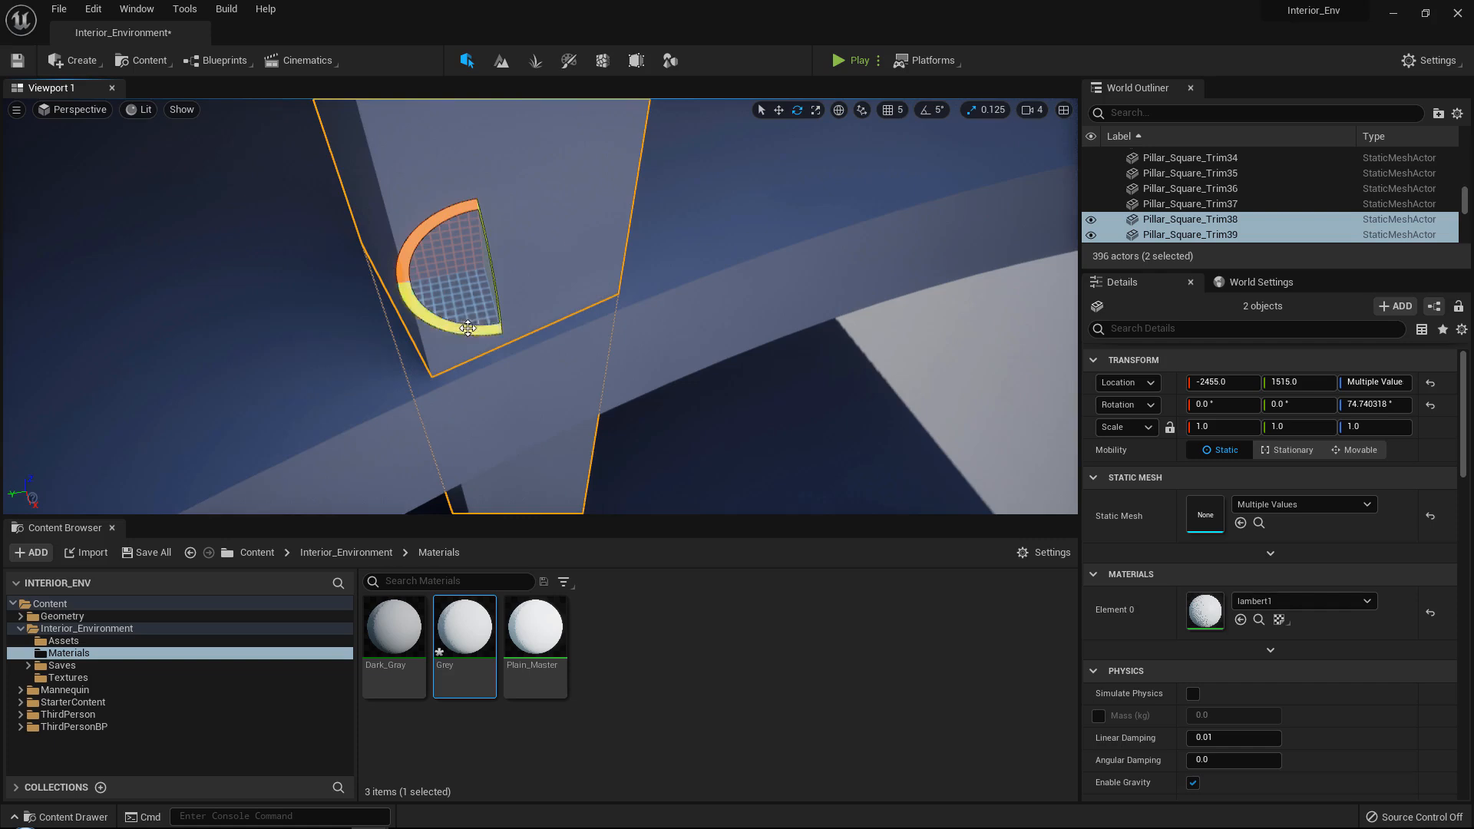
pyautogui.moveTo(468, 329); pyautogui.dragTo(501, 338)
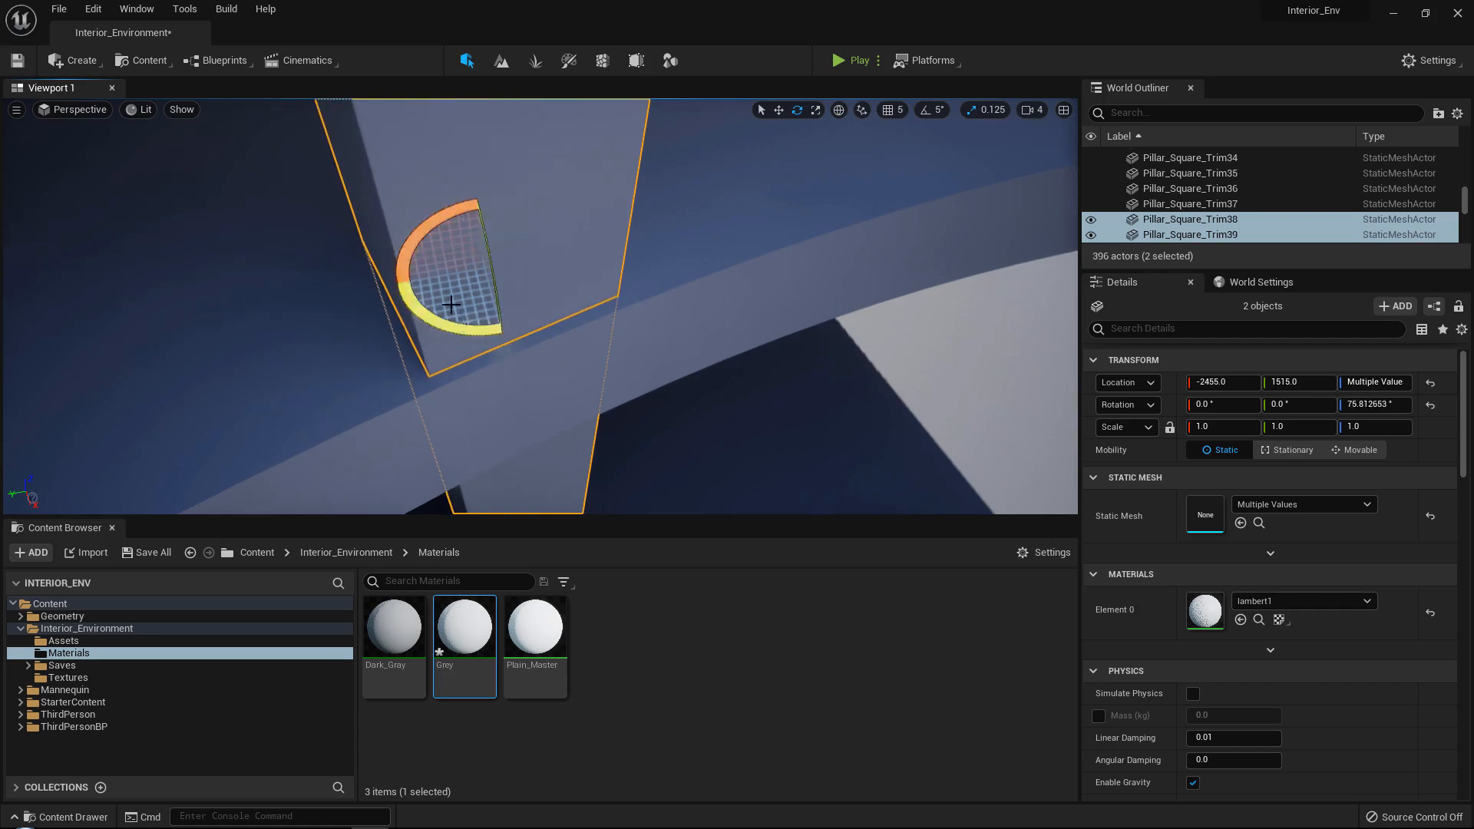
# Duplicate the pillar pair and move the copies to the end of the curved floors, about X -2509, Y 610.
pyautogui.moveTo(484, 288); pyautogui.dragTo(391, 328, button='right')
pyautogui.keyDown('alt'); pyautogui.moveTo(388, 330); pyautogui.dragTo(675, 368); pyautogui.keyUp('alt')
pyautogui.press('d')
pyautogui.moveTo(675, 367); pyautogui.dragTo(691, 372, button='right')
pyautogui.press('w')
# Set the end pillar pair's Z rotation to 90° and align it with the floor corner at about X -2510.
pyautogui.press('e')
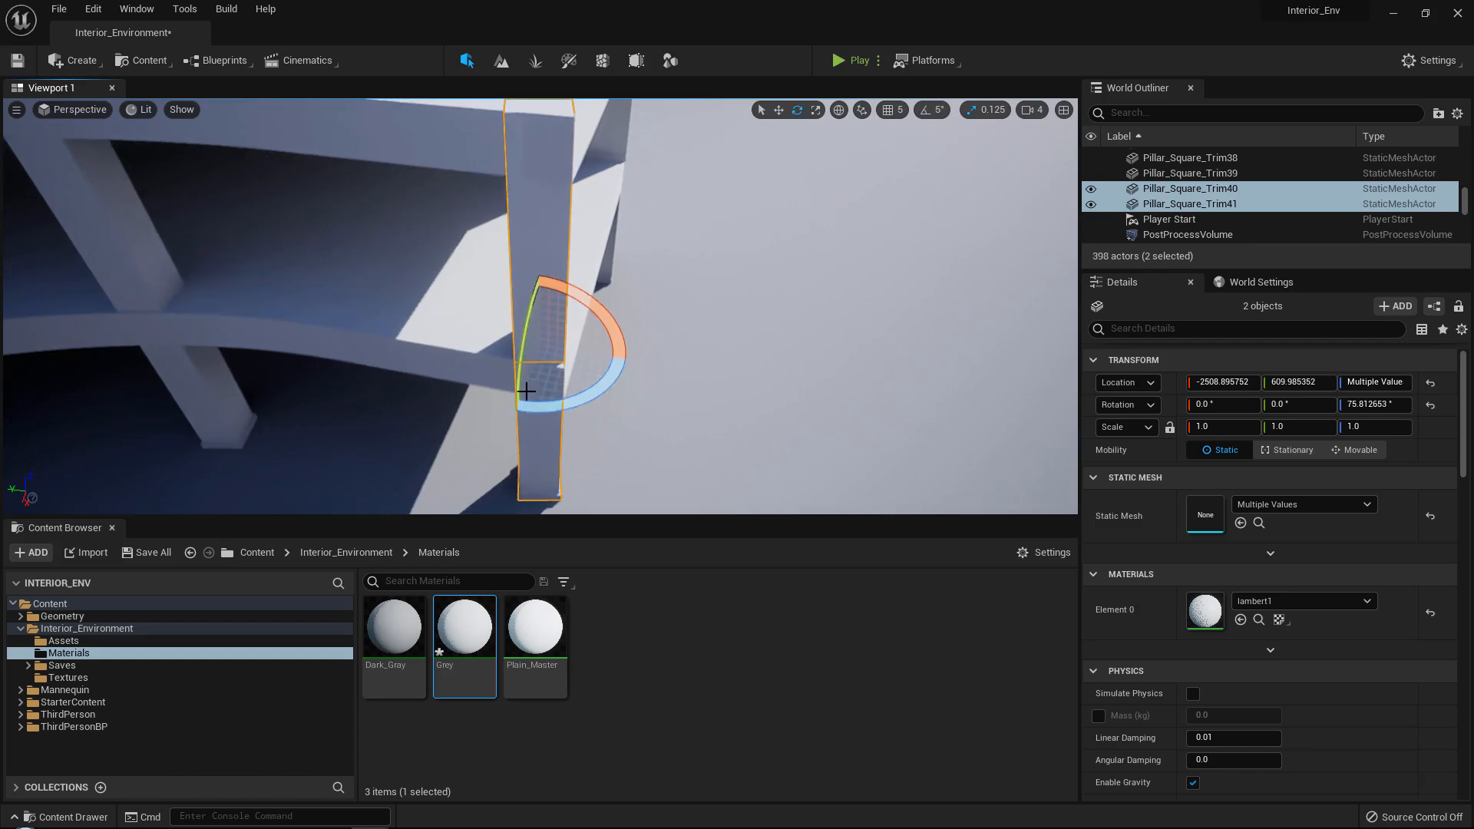
pyautogui.moveTo(572, 406); pyautogui.dragTo(575, 405)
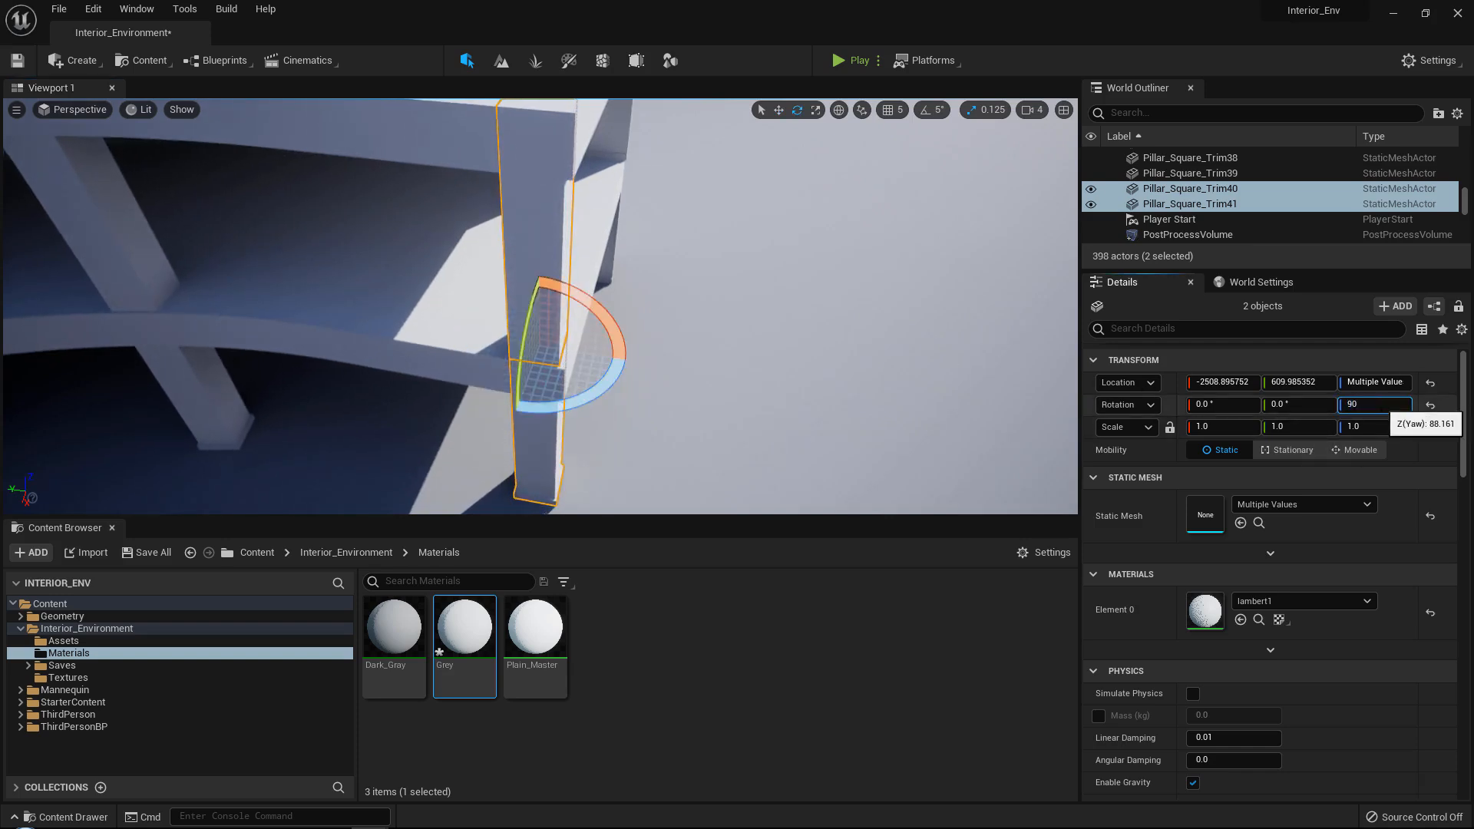
pyautogui.press('Return')
pyautogui.press('w')
pyautogui.press('a')
pyautogui.moveTo(605, 208); pyautogui.dragTo(622, 202, button='right')
pyautogui.press('w')
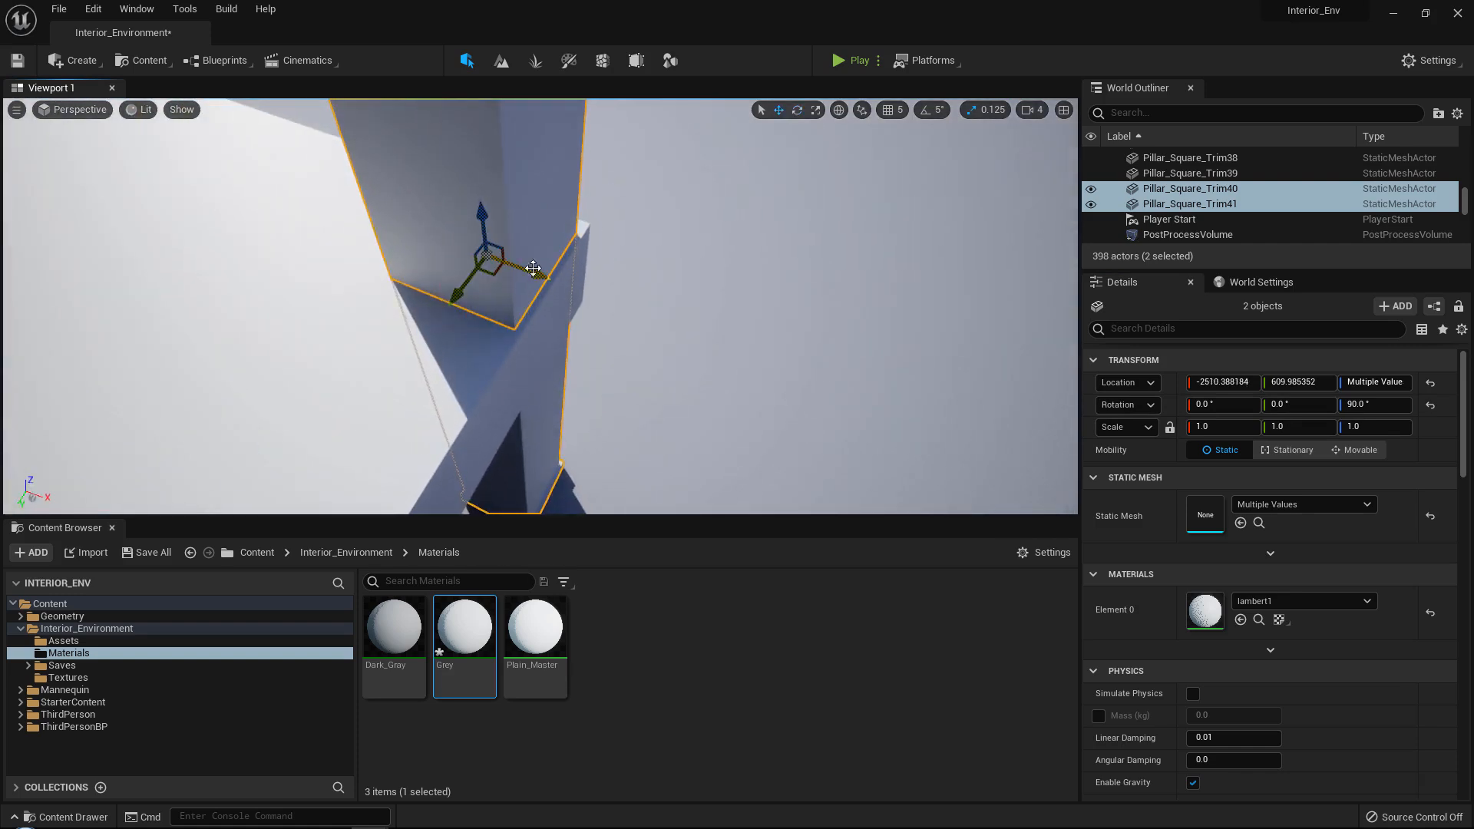
pyautogui.press('d')
pyautogui.moveTo(533, 268); pyautogui.dragTo(478, 255, button='right')
pyautogui.press('s')
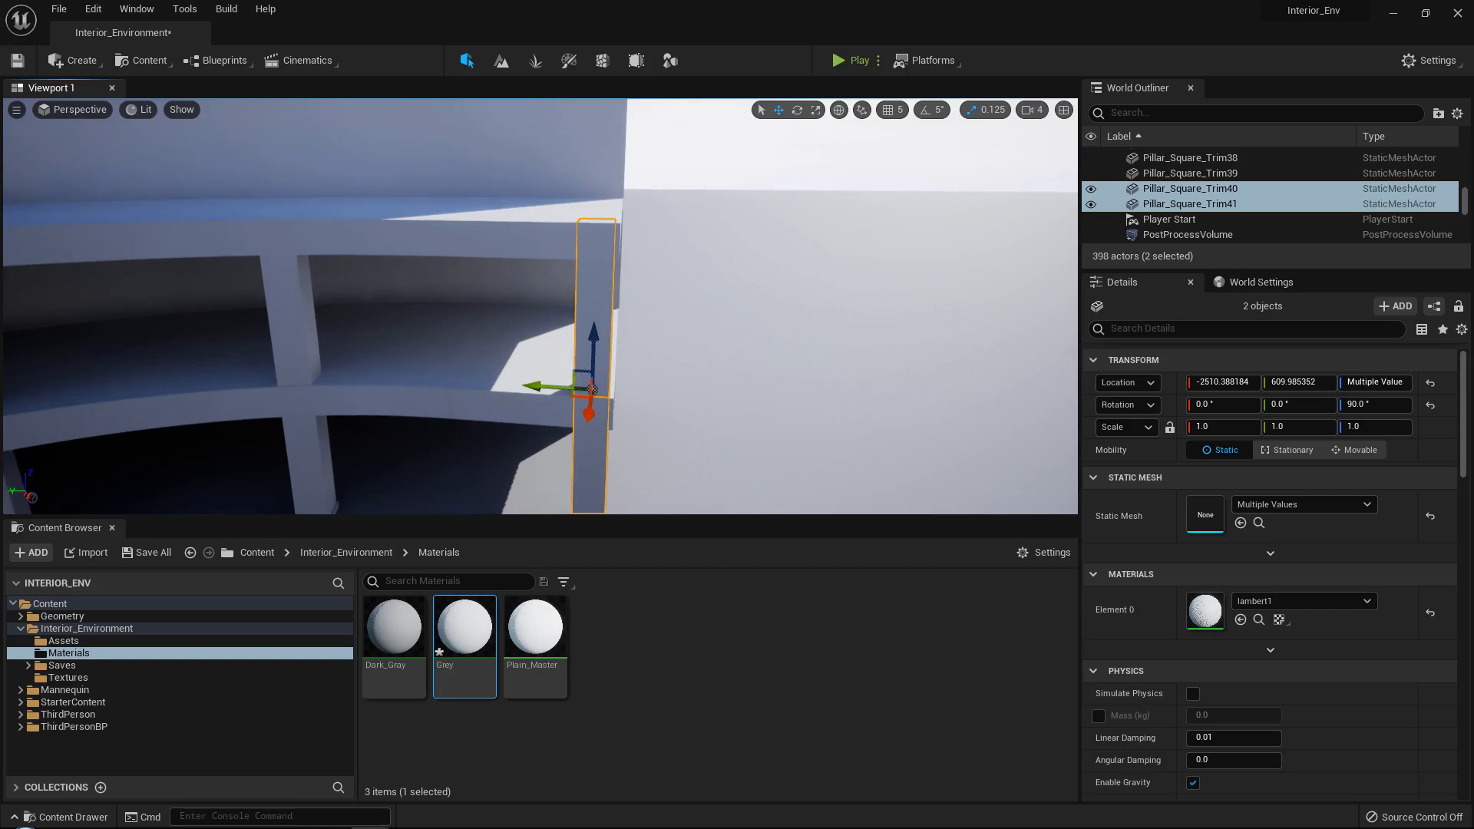
# Examine the finished row of pillars, the curved floors and the neighbouring stair area from several viewpoints.
pyautogui.click(530, 403)
pyautogui.press('d')
pyautogui.moveTo(523, 322); pyautogui.dragTo(336, 240, button='right')
pyautogui.press('s')
pyautogui.press('w')
pyautogui.press('w')
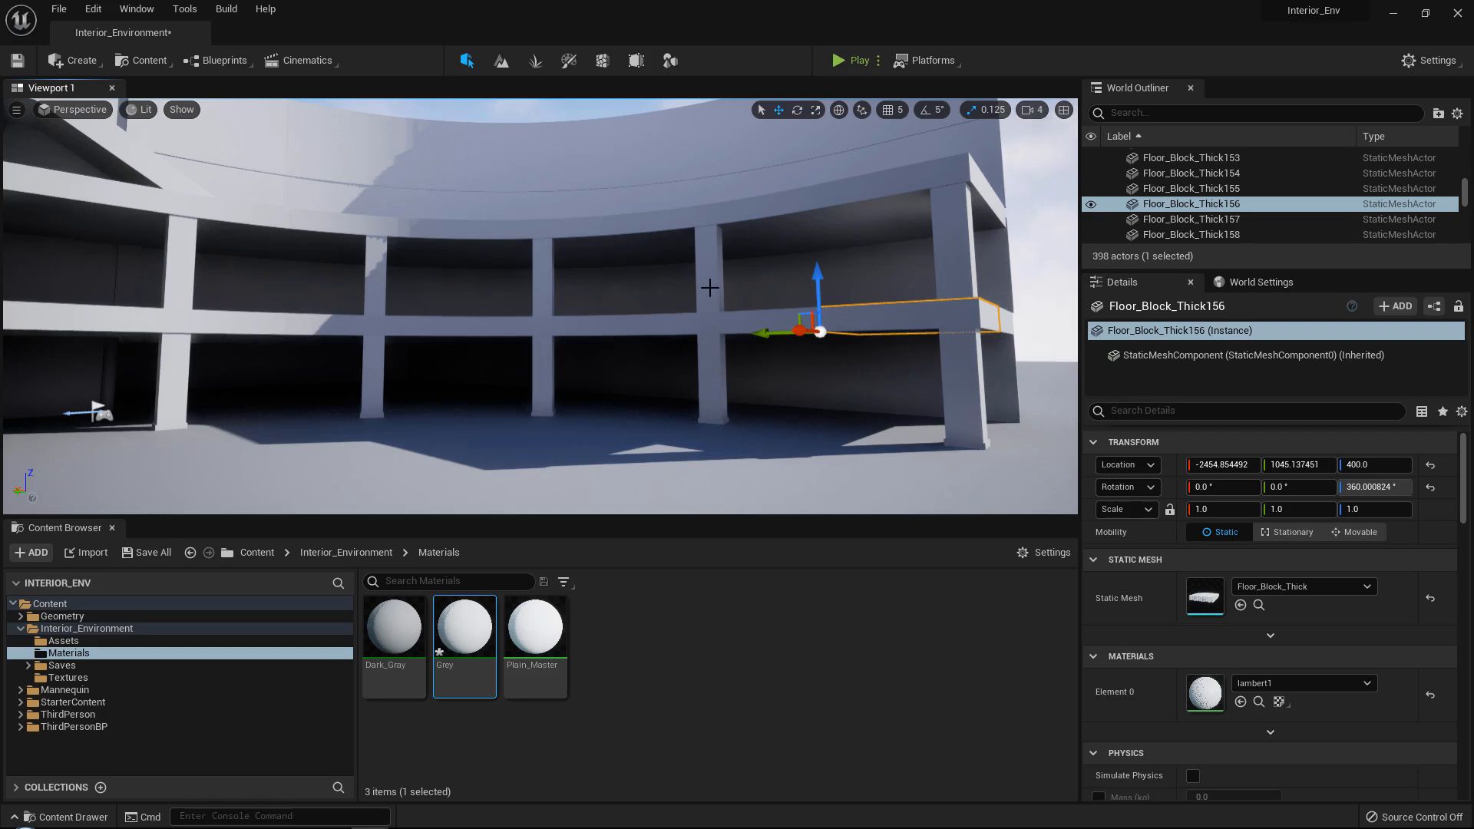
pyautogui.moveTo(709, 287); pyautogui.dragTo(447, 336, button='right')
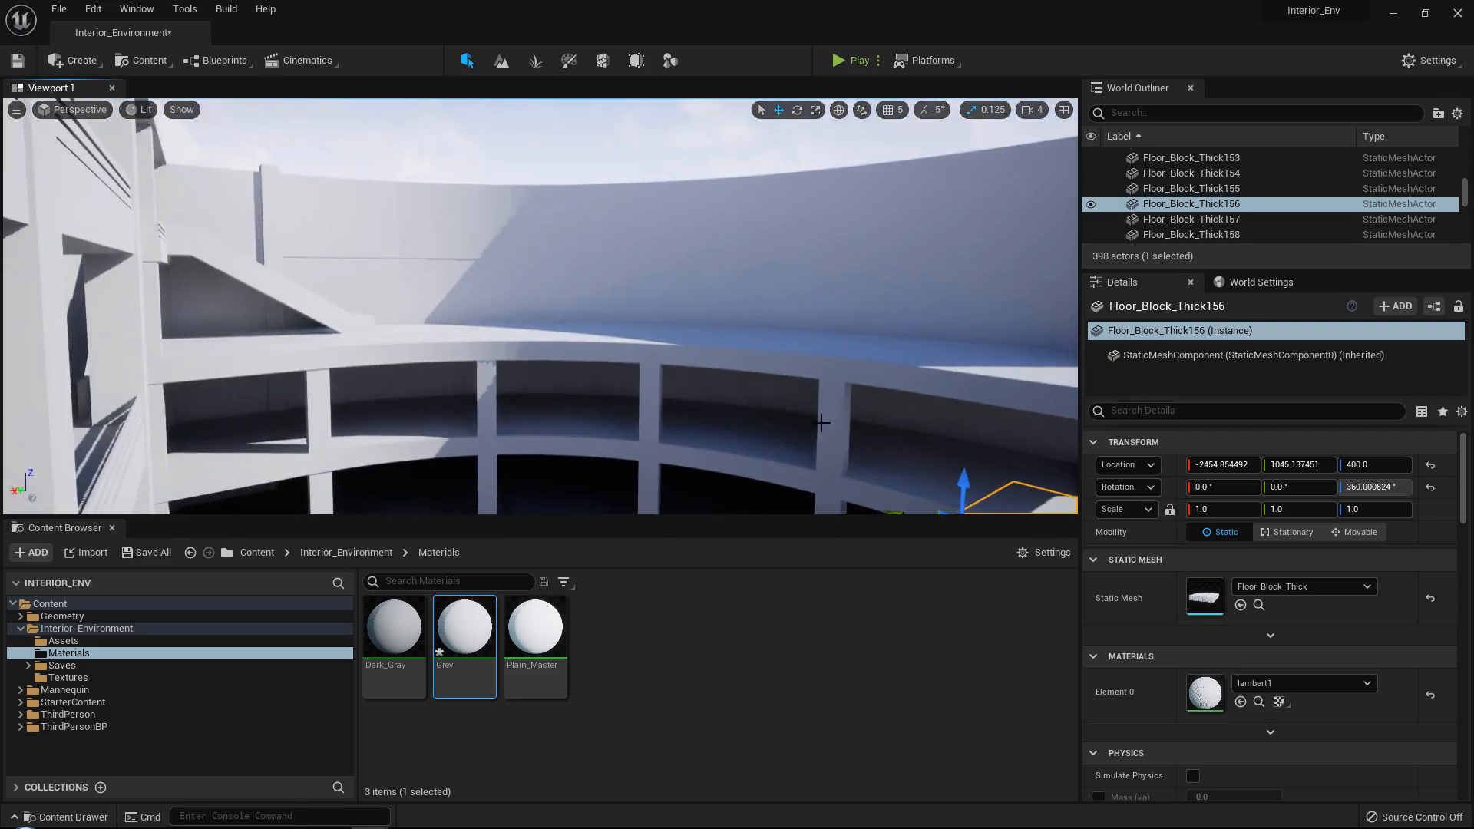
pyautogui.moveTo(638, 260); pyautogui.dragTo(376, 338, button='right')
pyautogui.press('w')
pyautogui.press('s')
pyautogui.moveTo(714, 147); pyautogui.dragTo(837, 151, button='right')
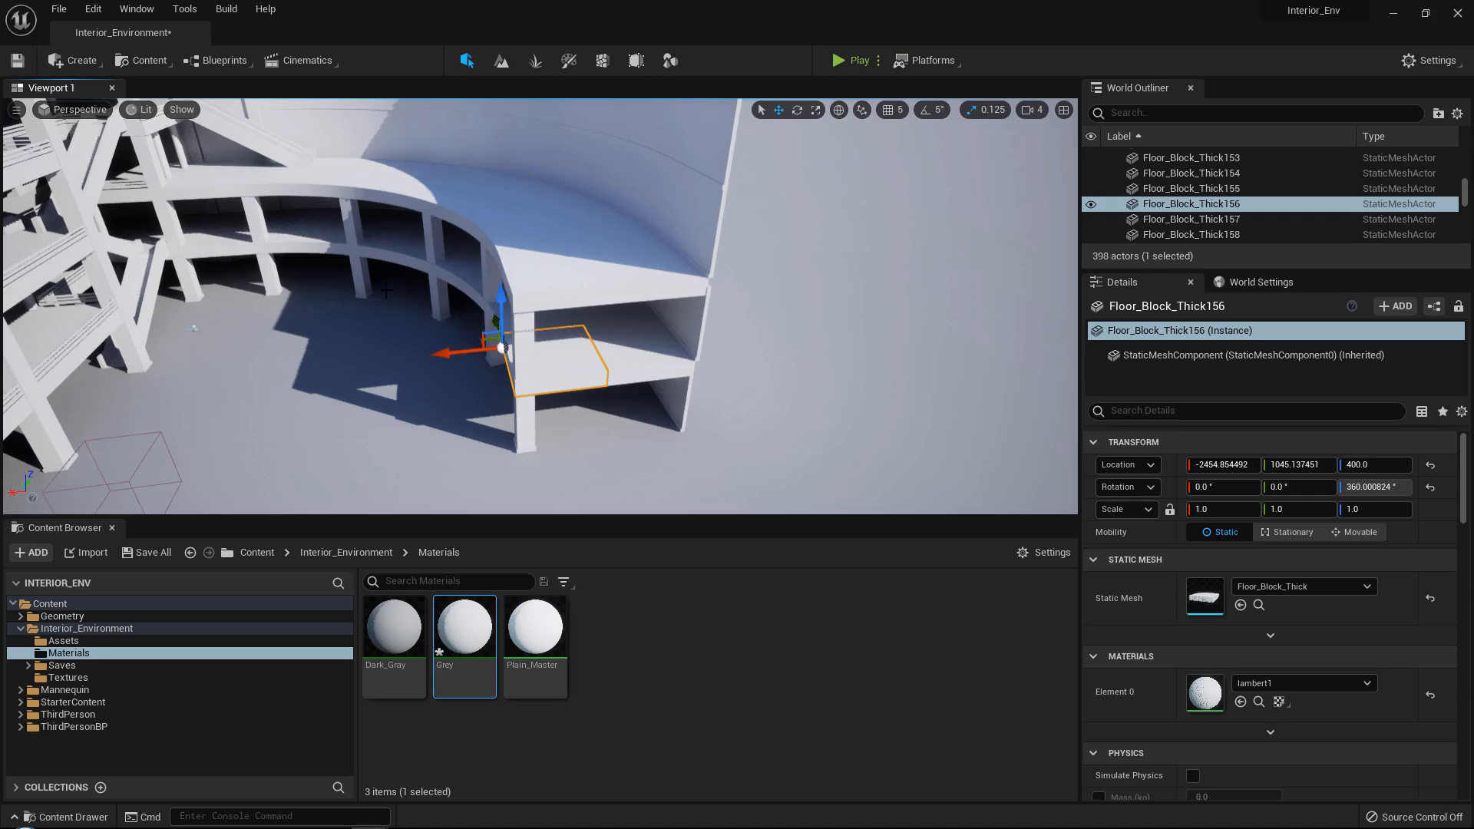
pyautogui.press('w')
pyautogui.moveTo(616, 324); pyautogui.dragTo(792, 254, button='right')
pyautogui.press('w')
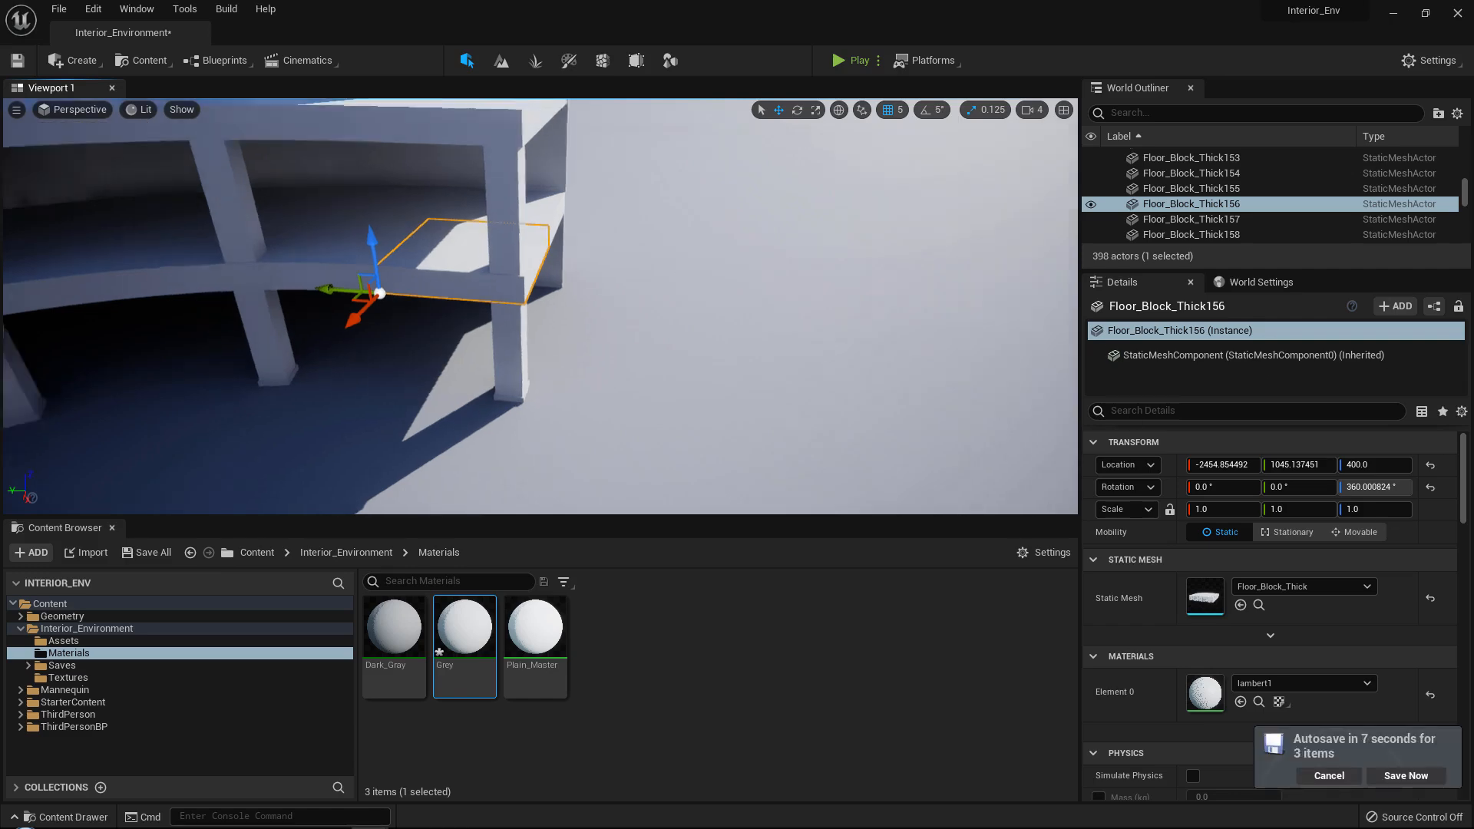
pyautogui.moveTo(538, 307); pyautogui.dragTo(653, 246, button='right')
pyautogui.moveTo(541, 307); pyautogui.dragTo(323, 307, button='right')
pyautogui.moveTo(673, 250); pyautogui.dragTo(652, 298, button='right')
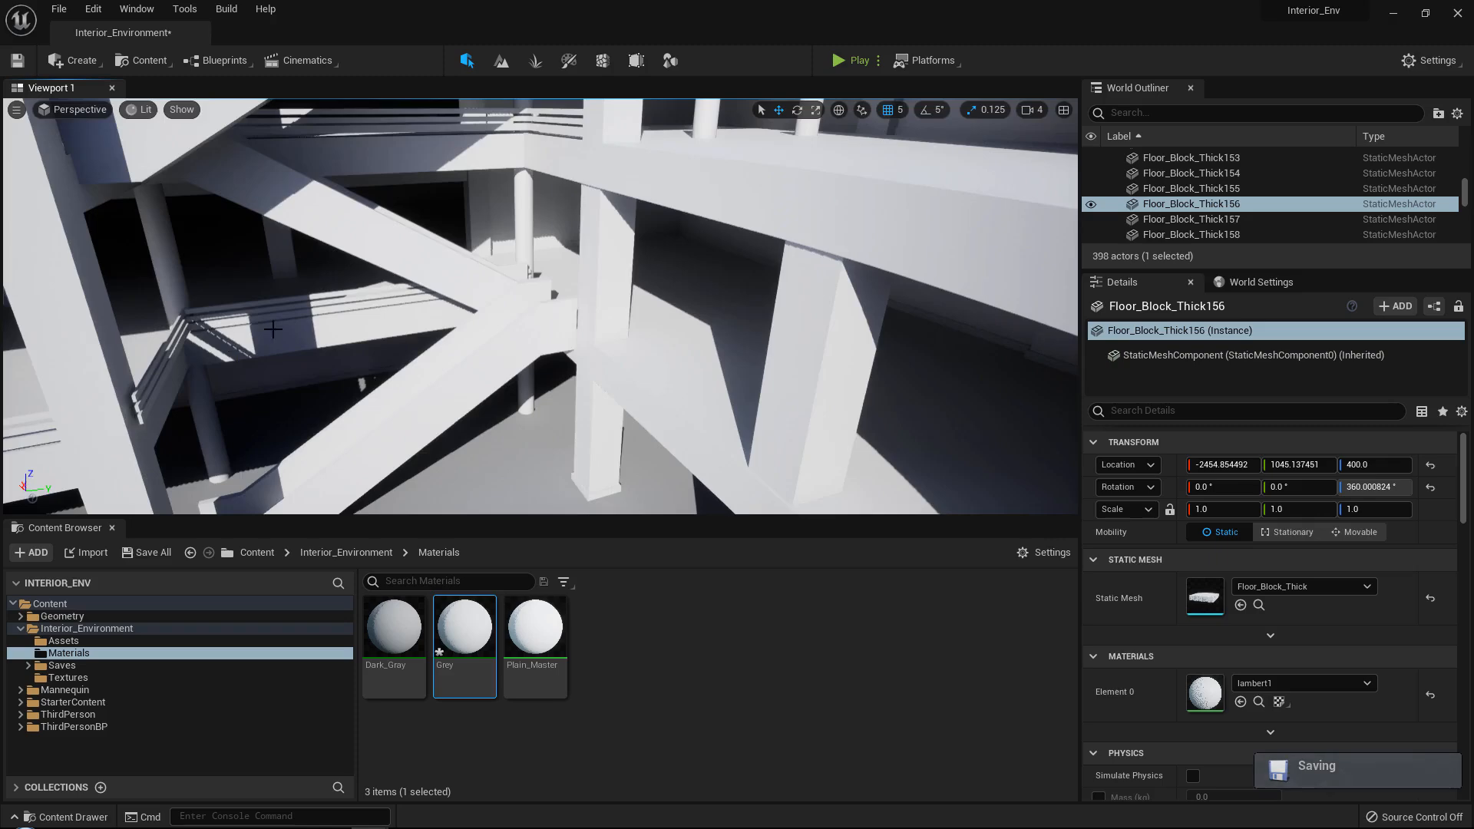
# Select the eight floor blocks and wall pieces that form the straight end section of the curved side on both levels.
pyautogui.moveTo(274, 330); pyautogui.dragTo(589, 307, button='right')
pyautogui.keyDown('shift'); pyautogui.click(589, 307); pyautogui.keyUp('shift')
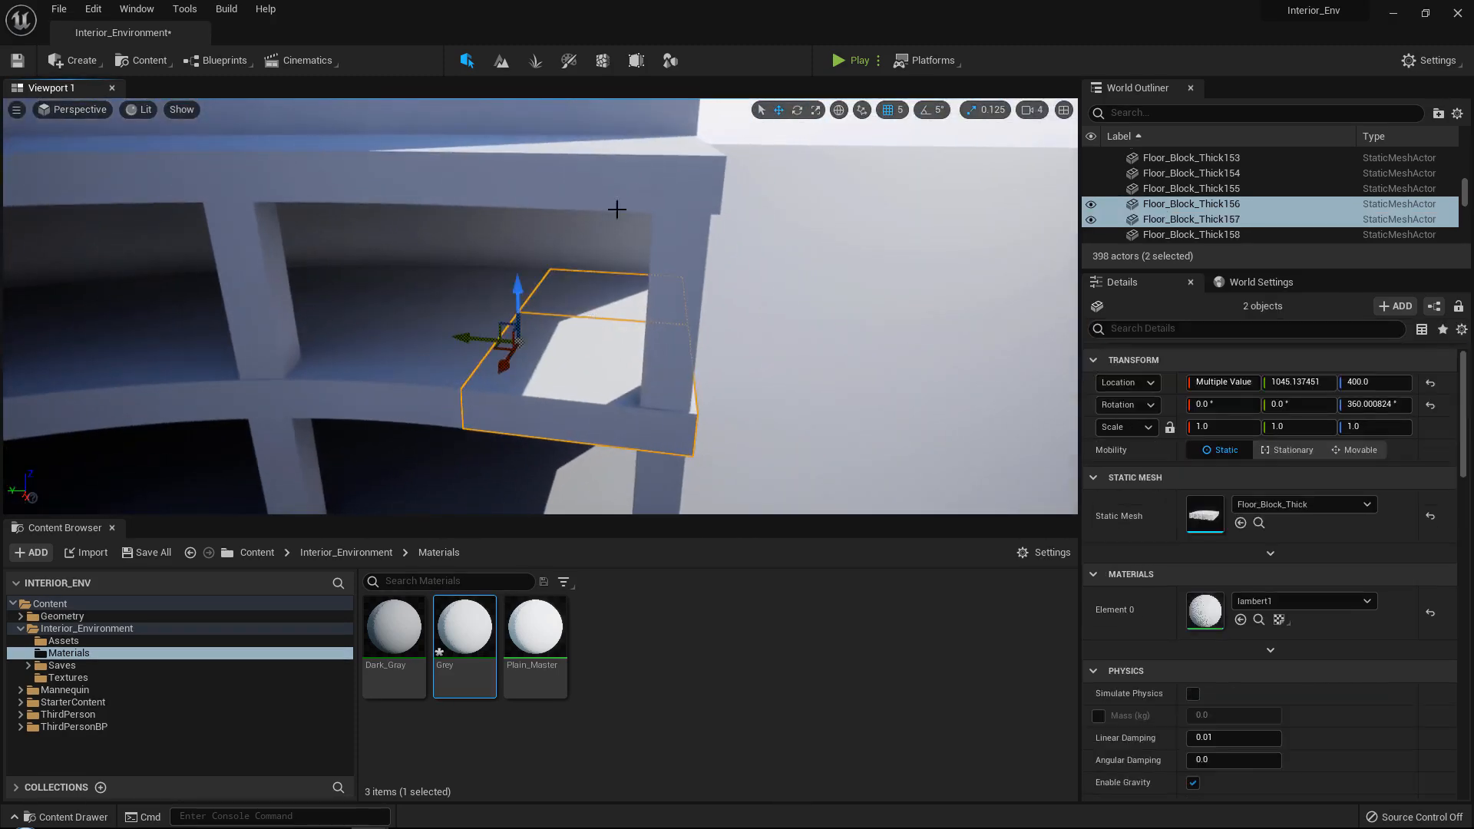
pyautogui.keyDown('shift'); pyautogui.click(639, 175); pyautogui.keyUp('shift')
pyautogui.moveTo(612, 211); pyautogui.dragTo(574, 192, button='right')
pyautogui.keyDown('shift'); pyautogui.click(569, 256); pyautogui.keyUp('shift')
pyautogui.keyDown('shift'); pyautogui.click(575, 224); pyautogui.keyUp('shift')
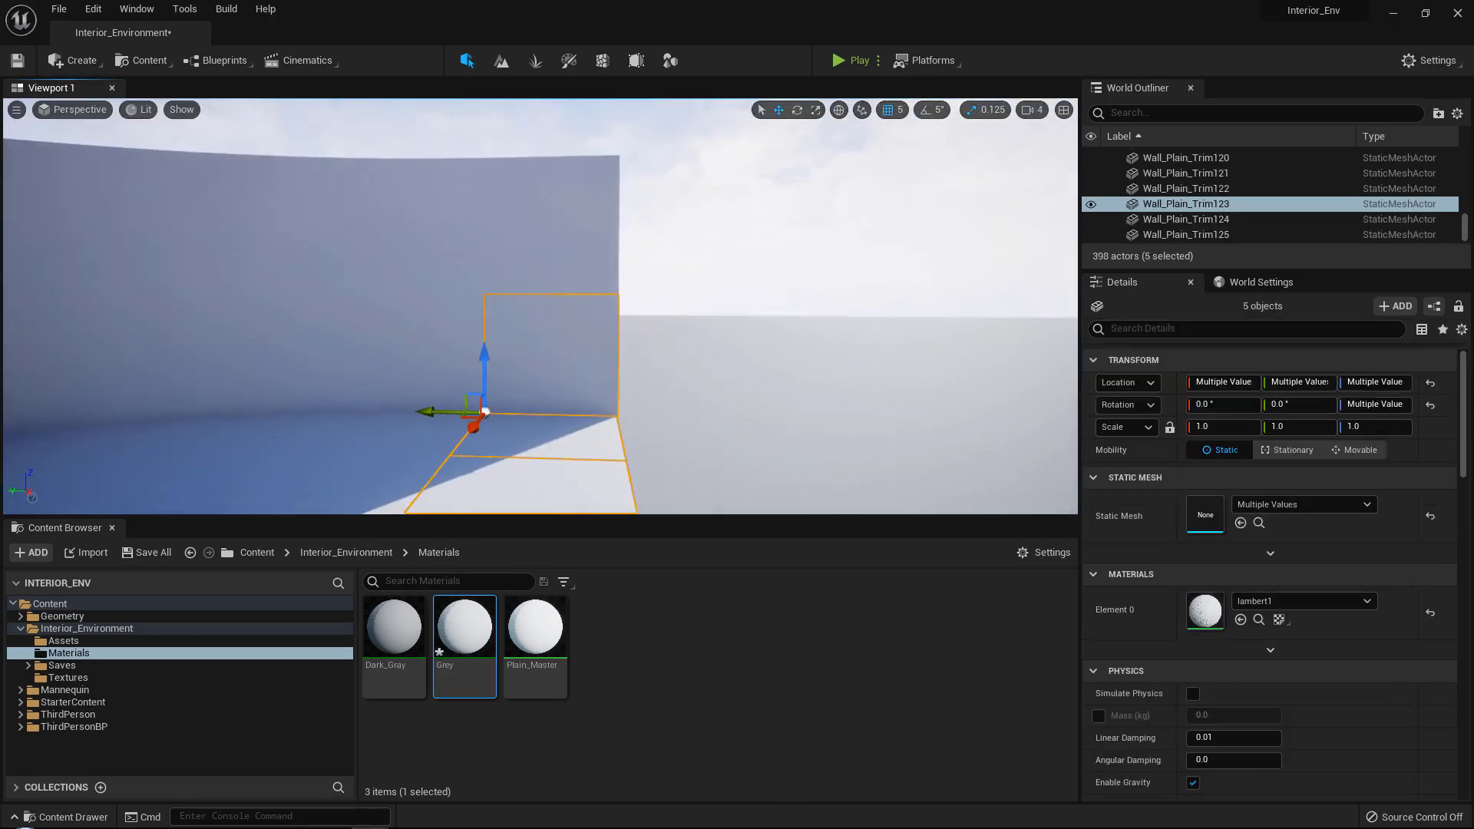
pyautogui.keyDown('shift'); pyautogui.click(584, 250); pyautogui.keyUp('shift')
pyautogui.moveTo(583, 249); pyautogui.dragTo(515, 144, button='right')
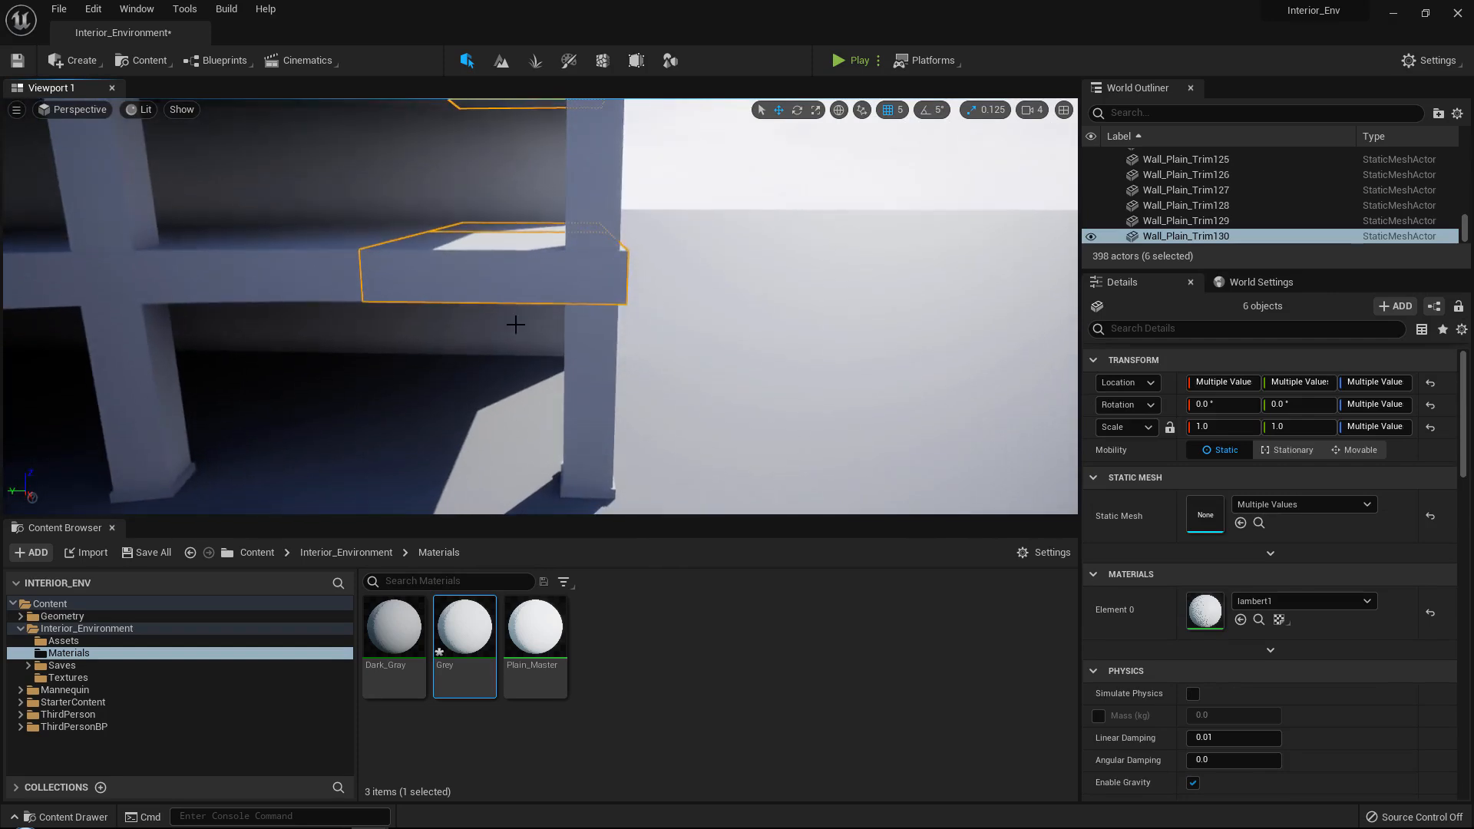
pyautogui.keyDown('shift'); pyautogui.click(508, 202); pyautogui.keyUp('shift')
pyautogui.moveTo(508, 201); pyautogui.dragTo(387, 249, button='right')
pyautogui.click(920, 117)
pyautogui.moveTo(602, 253); pyautogui.dragTo(564, 249, button='right')
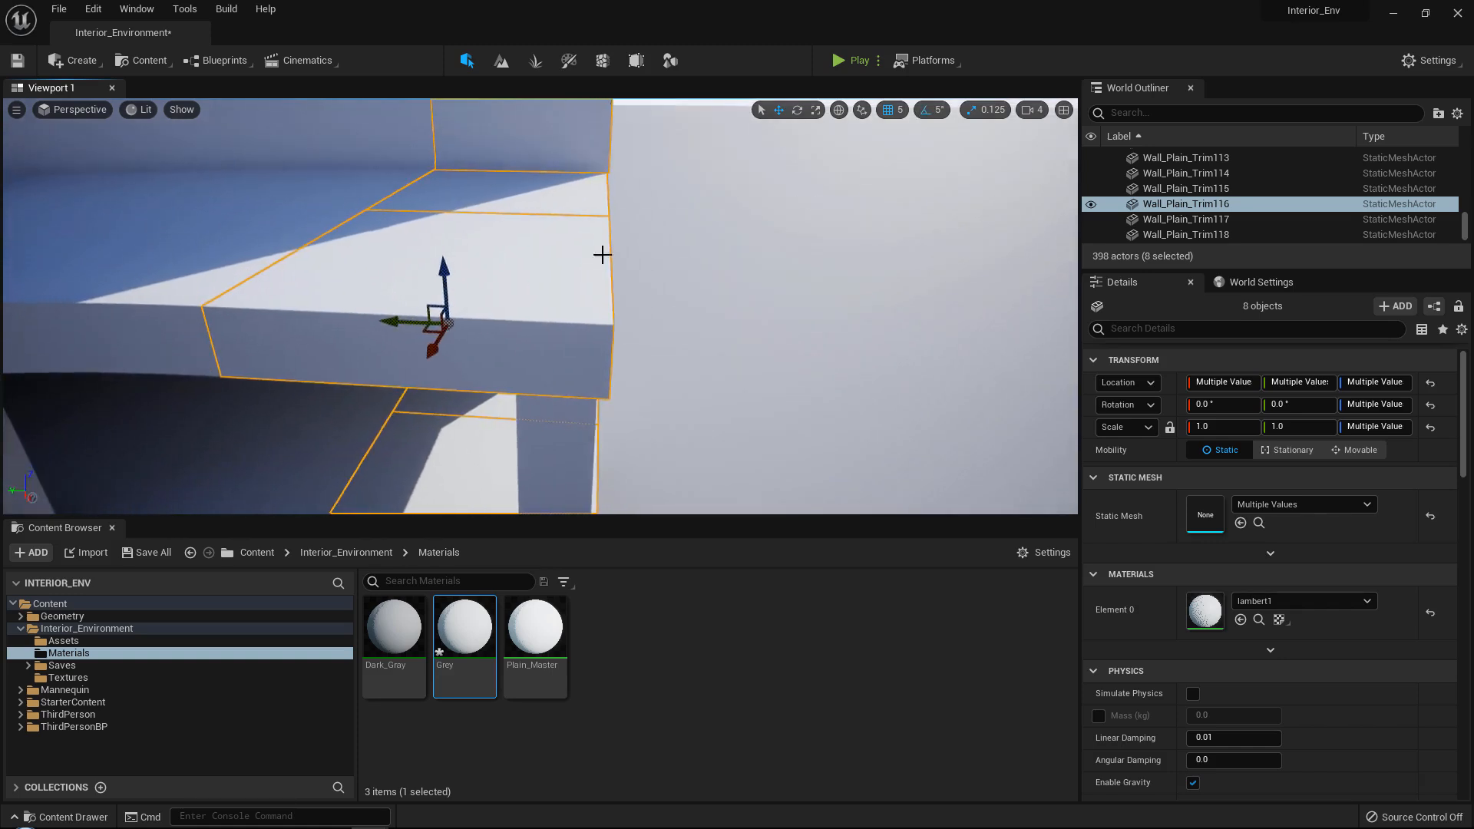
# Extend the building in a straight line from the curve's end with four consecutive copies of the selected floor and wall section.
pyautogui.keyDown('alt'); pyautogui.moveTo(422, 315); pyautogui.dragTo(422, 313); pyautogui.keyUp('alt')
pyautogui.moveTo(423, 312); pyautogui.dragTo(380, 342, button='right')
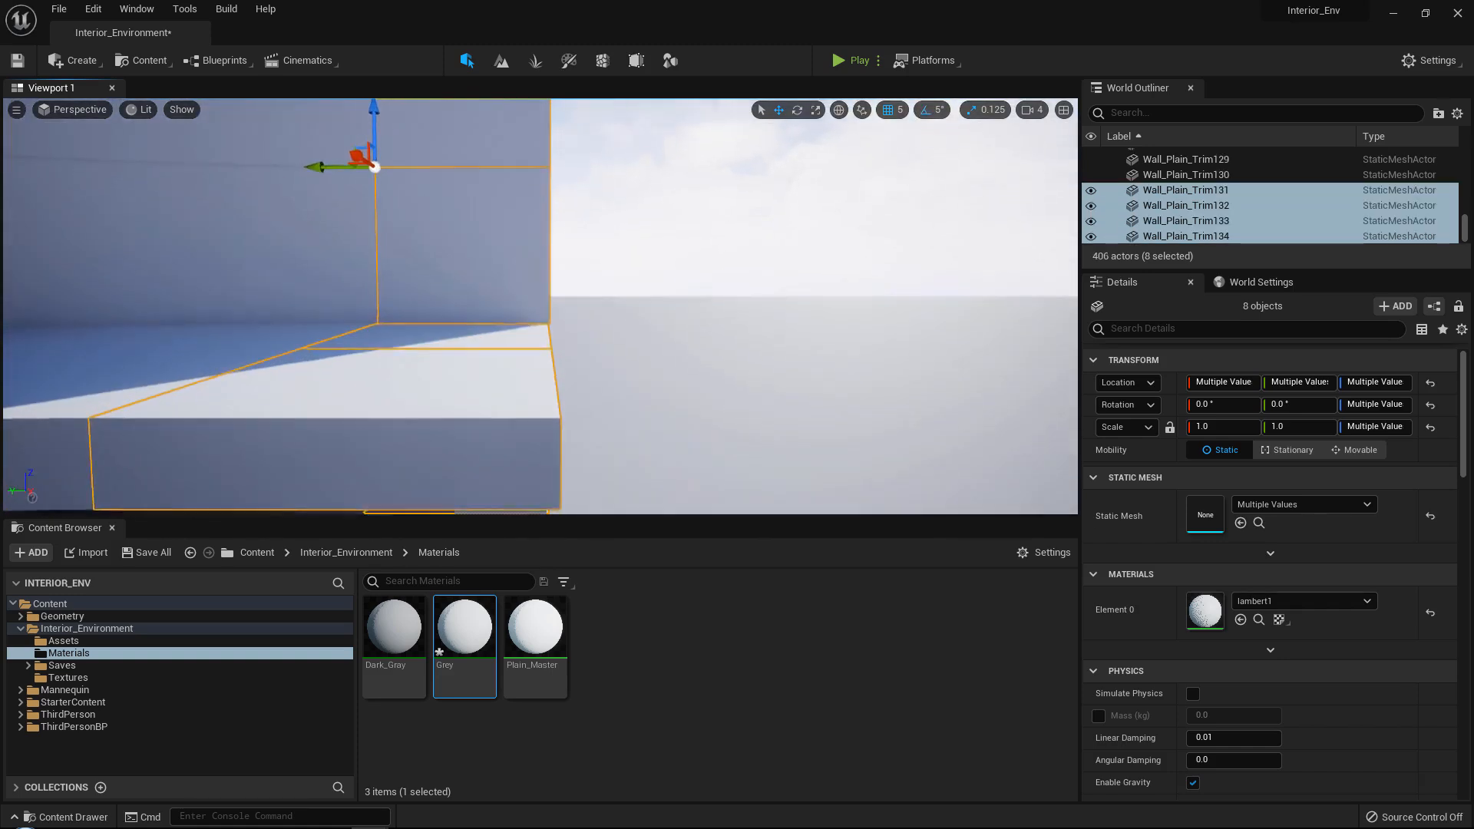
pyautogui.moveTo(314, 173); pyautogui.dragTo(494, 185)
pyautogui.moveTo(495, 186); pyautogui.dragTo(534, 173, button='right')
pyautogui.moveTo(306, 201); pyautogui.dragTo(485, 215)
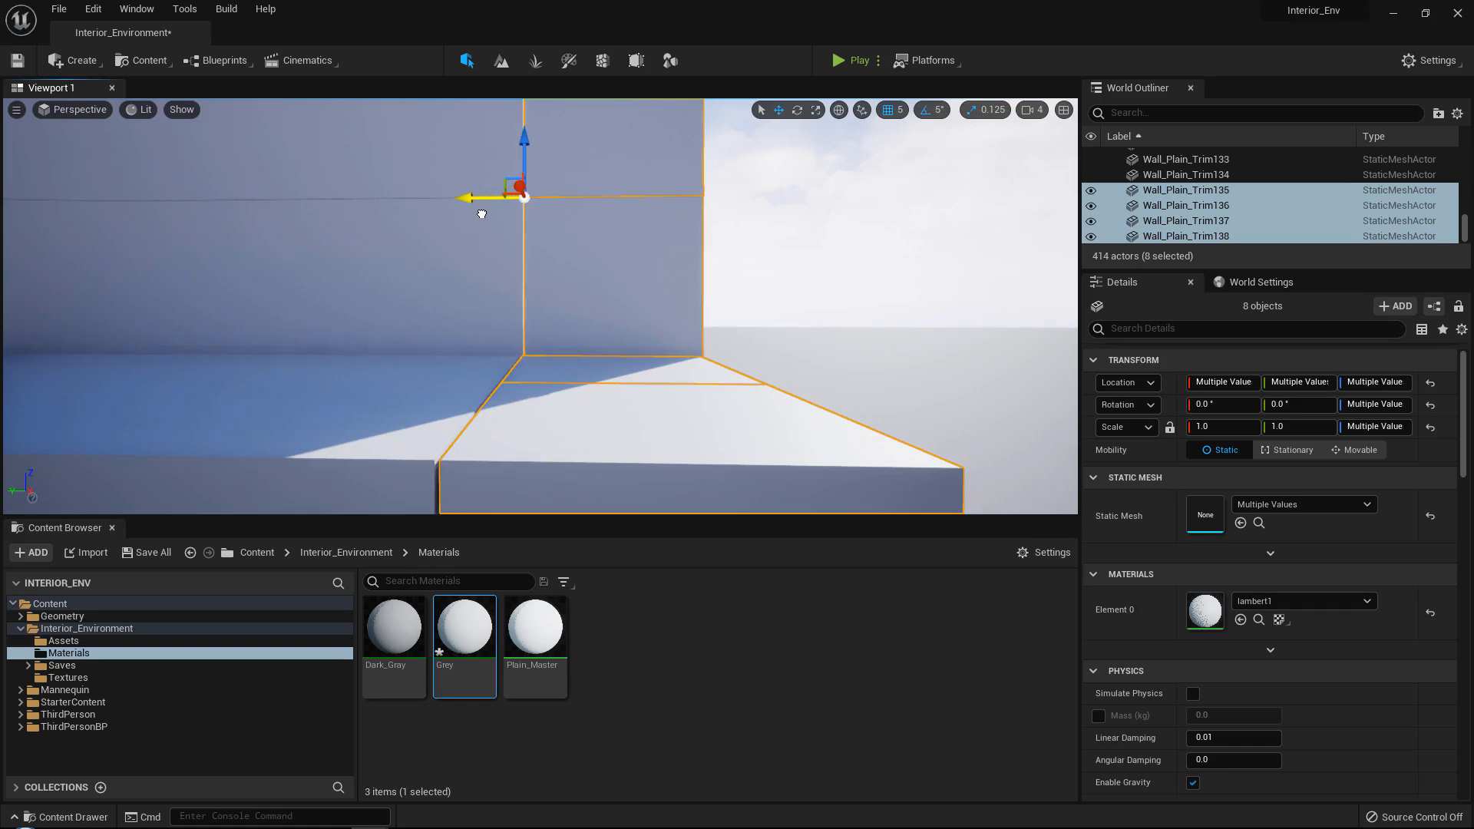
pyautogui.press('d')
pyautogui.moveTo(483, 218); pyautogui.dragTo(504, 229, button='right')
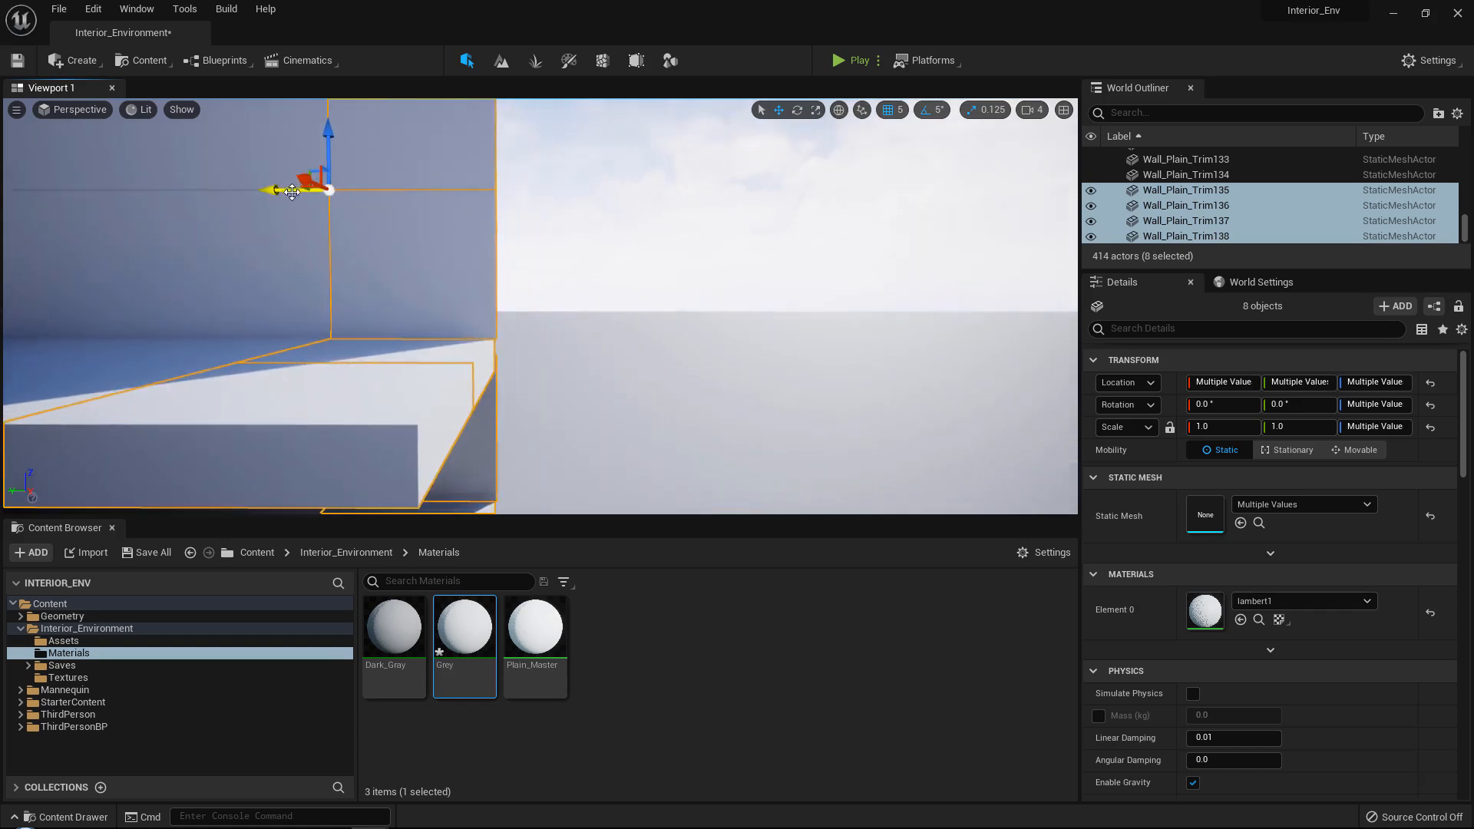
pyautogui.keyDown('alt'); pyautogui.moveTo(292, 192); pyautogui.dragTo(452, 197); pyautogui.keyUp('alt')
pyautogui.press('d')
pyautogui.moveTo(452, 197); pyautogui.dragTo(455, 198, button='right')
pyautogui.keyDown('alt'); pyautogui.moveTo(316, 189); pyautogui.dragTo(490, 205); pyautogui.keyUp('alt')
pyautogui.moveTo(486, 205); pyautogui.dragTo(230, 235, button='right')
# Delete the front floor blocks on both levels of the straight extension to open a gap for stairs.
pyautogui.moveTo(573, 387); pyautogui.dragTo(452, 452, button='right')
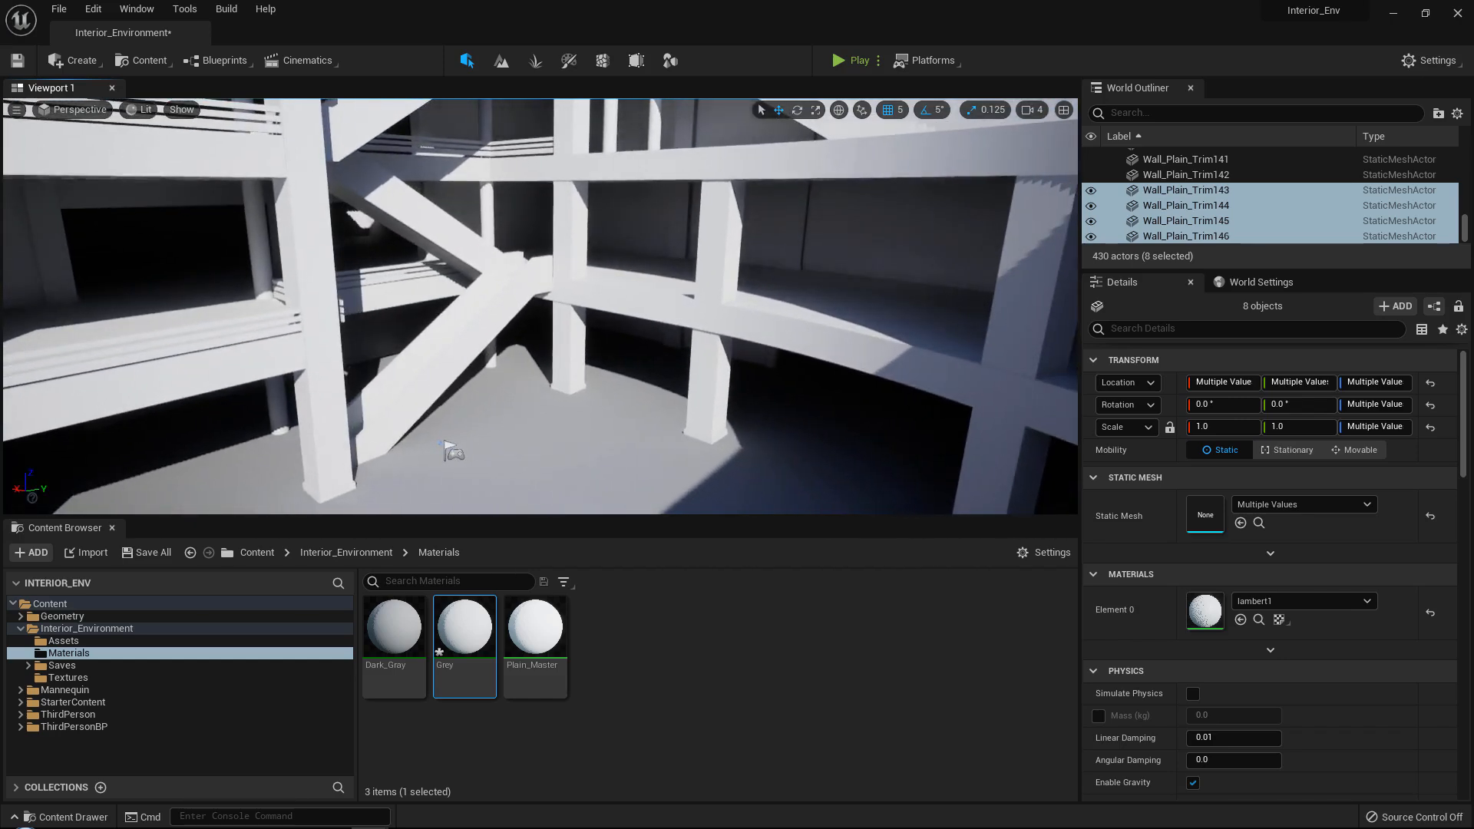
pyautogui.moveTo(384, 307); pyautogui.dragTo(717, 197, button='right')
pyautogui.click(593, 326)
pyautogui.press('Delete')
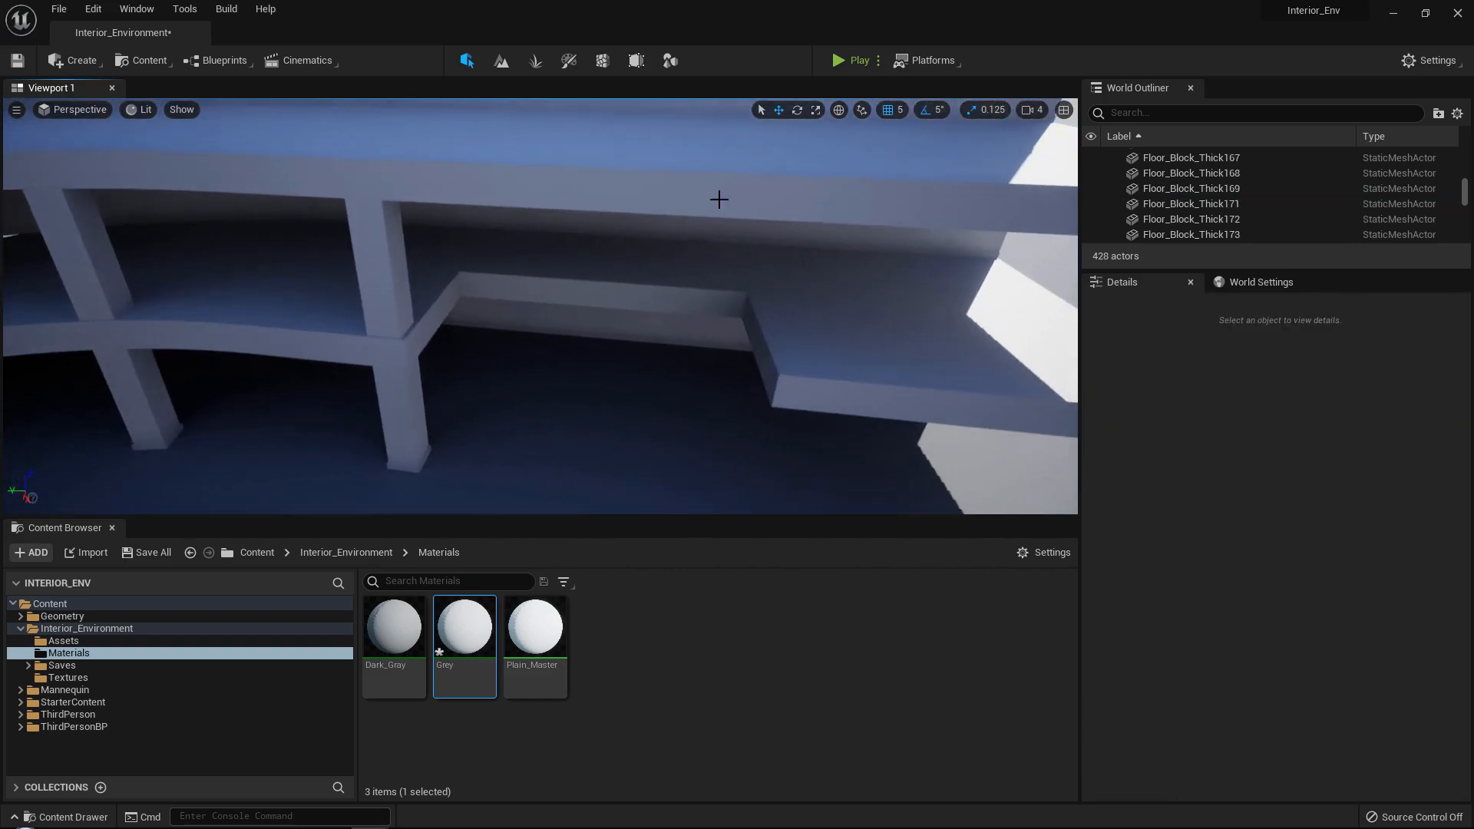
pyautogui.click(717, 197)
pyautogui.press('Delete')
pyautogui.click(538, 177)
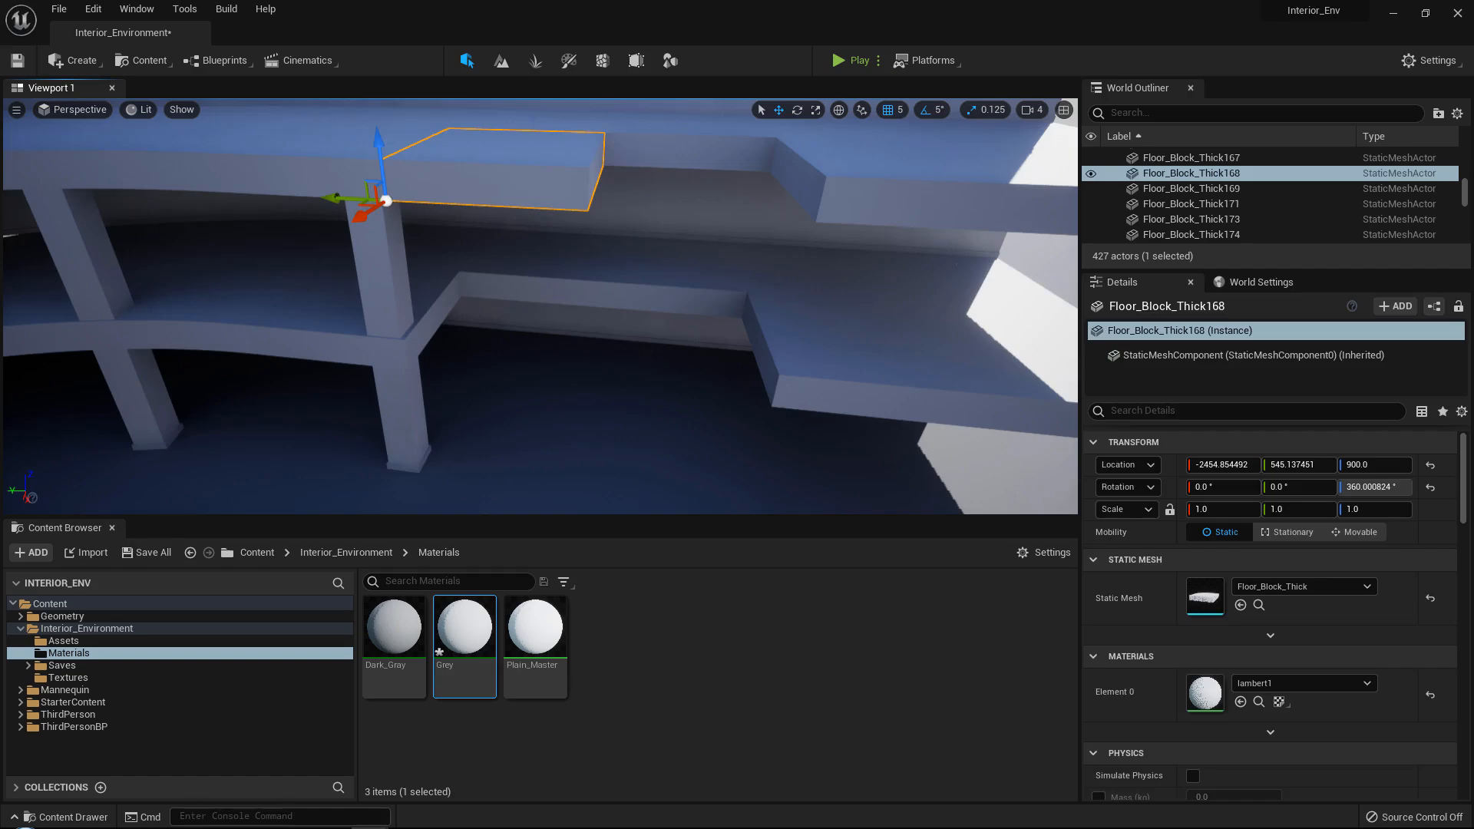
pyautogui.press('Delete')
pyautogui.moveTo(539, 176); pyautogui.dragTo(507, 187, button='right')
# Duplicate the existing pair of stair flights for use at the gap in the straight extension.
pyautogui.moveTo(563, 420); pyautogui.dragTo(814, 369, button='right')
pyautogui.click(495, 336)
pyautogui.keyDown('ctrl'); pyautogui.click(496, 337); pyautogui.keyUp('ctrl')
pyautogui.moveTo(496, 337); pyautogui.dragTo(415, 336, button='right')
pyautogui.hotkey('ctrl', 'd')
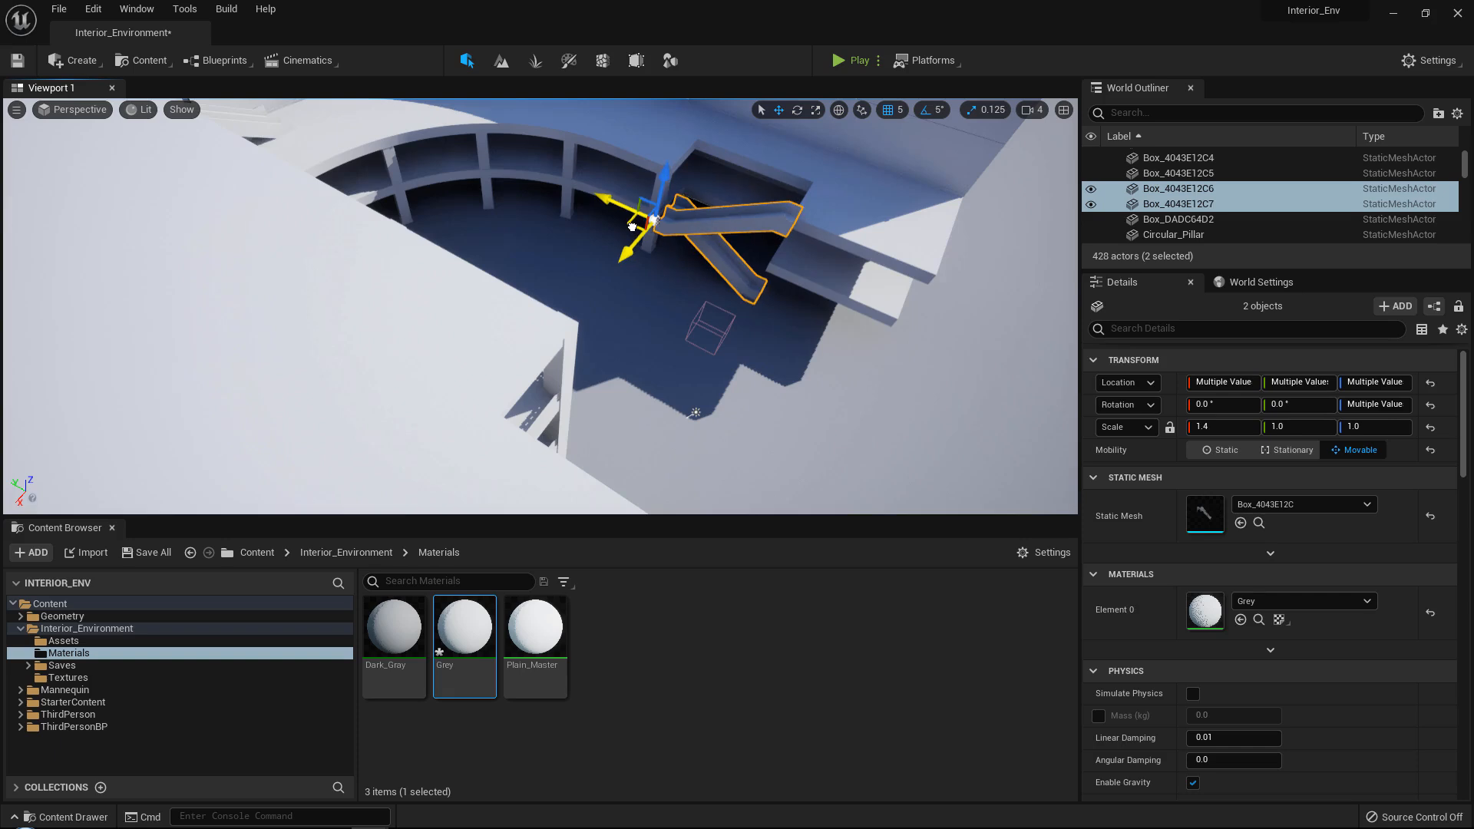
# Bring the duplicated stair pair to the gap beside the last pillar and rotate it horizontally to face the straight floor section.
pyautogui.moveTo(634, 226); pyautogui.dragTo(719, 184, button='right')
pyautogui.press('w')
pyautogui.press('w')
pyautogui.press('s')
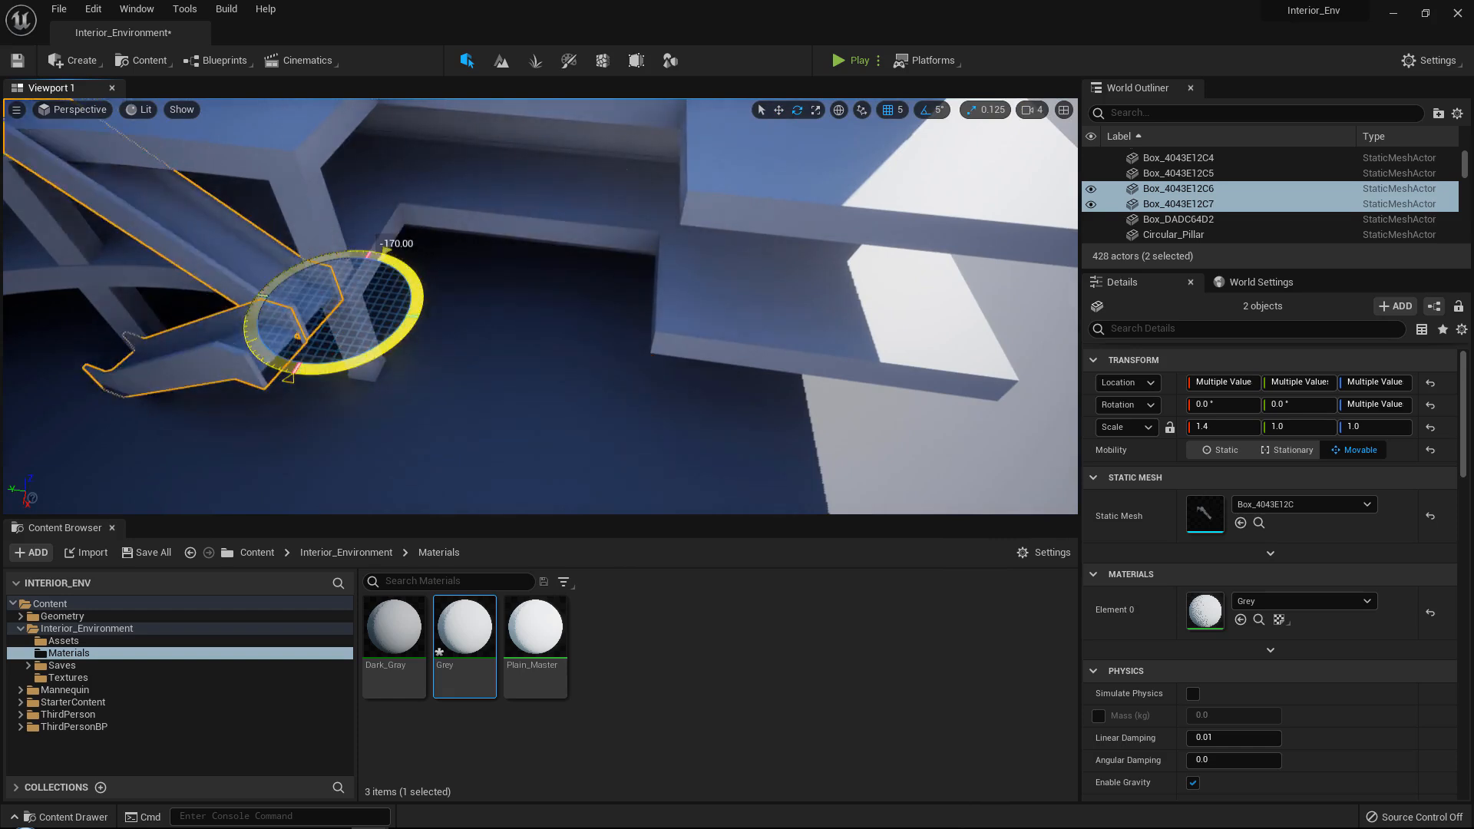
pyautogui.moveTo(386, 346); pyautogui.dragTo(393, 346)
pyautogui.press('w')
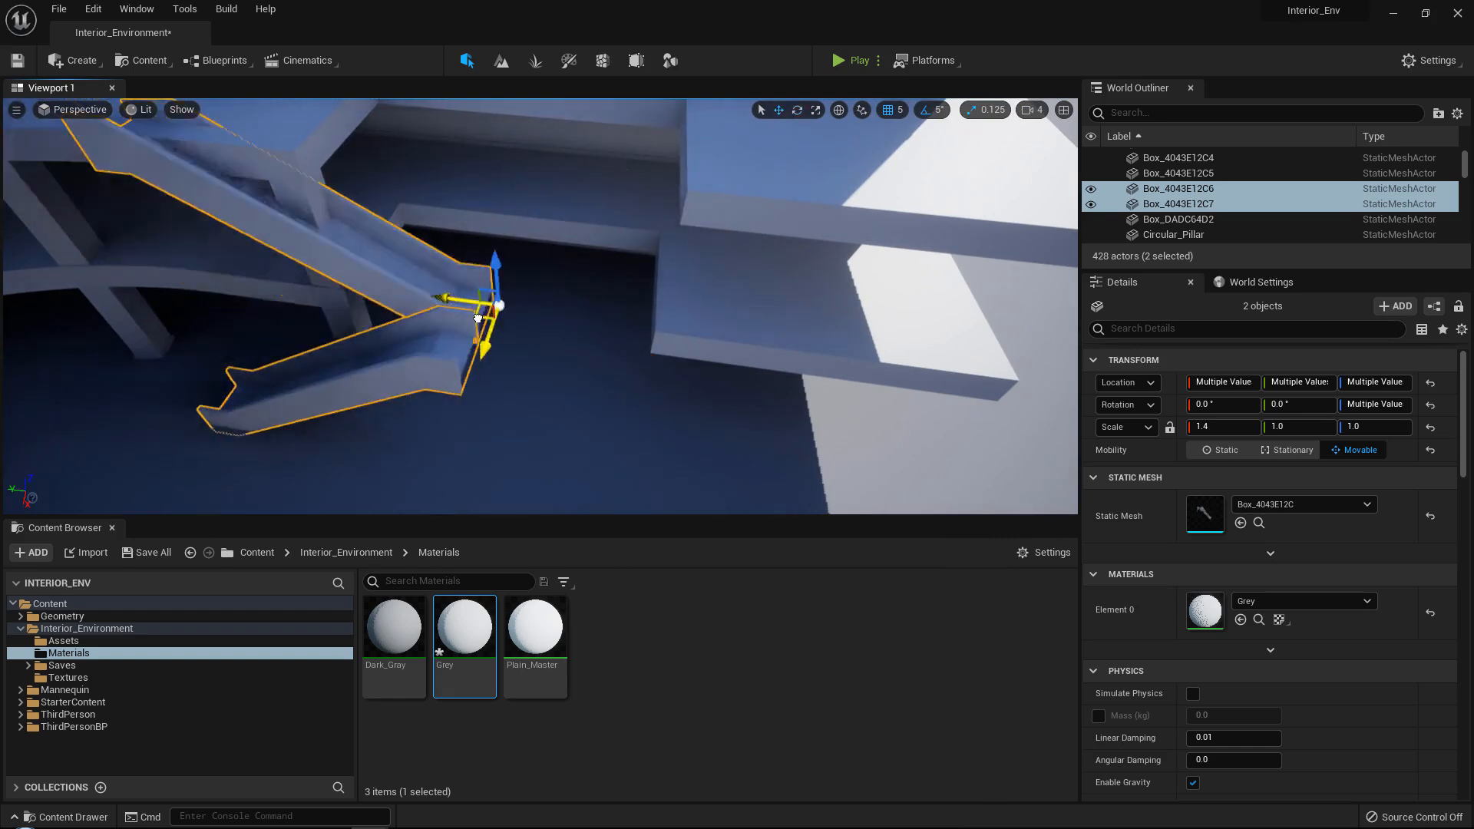
# Move the stair pair horizontally until its shared landing end sits flush against the edge of the lower straight floor.
pyautogui.press('w')
pyautogui.moveTo(651, 289); pyautogui.dragTo(702, 322, button='right')
pyautogui.moveTo(539, 251); pyautogui.dragTo(576, 249)
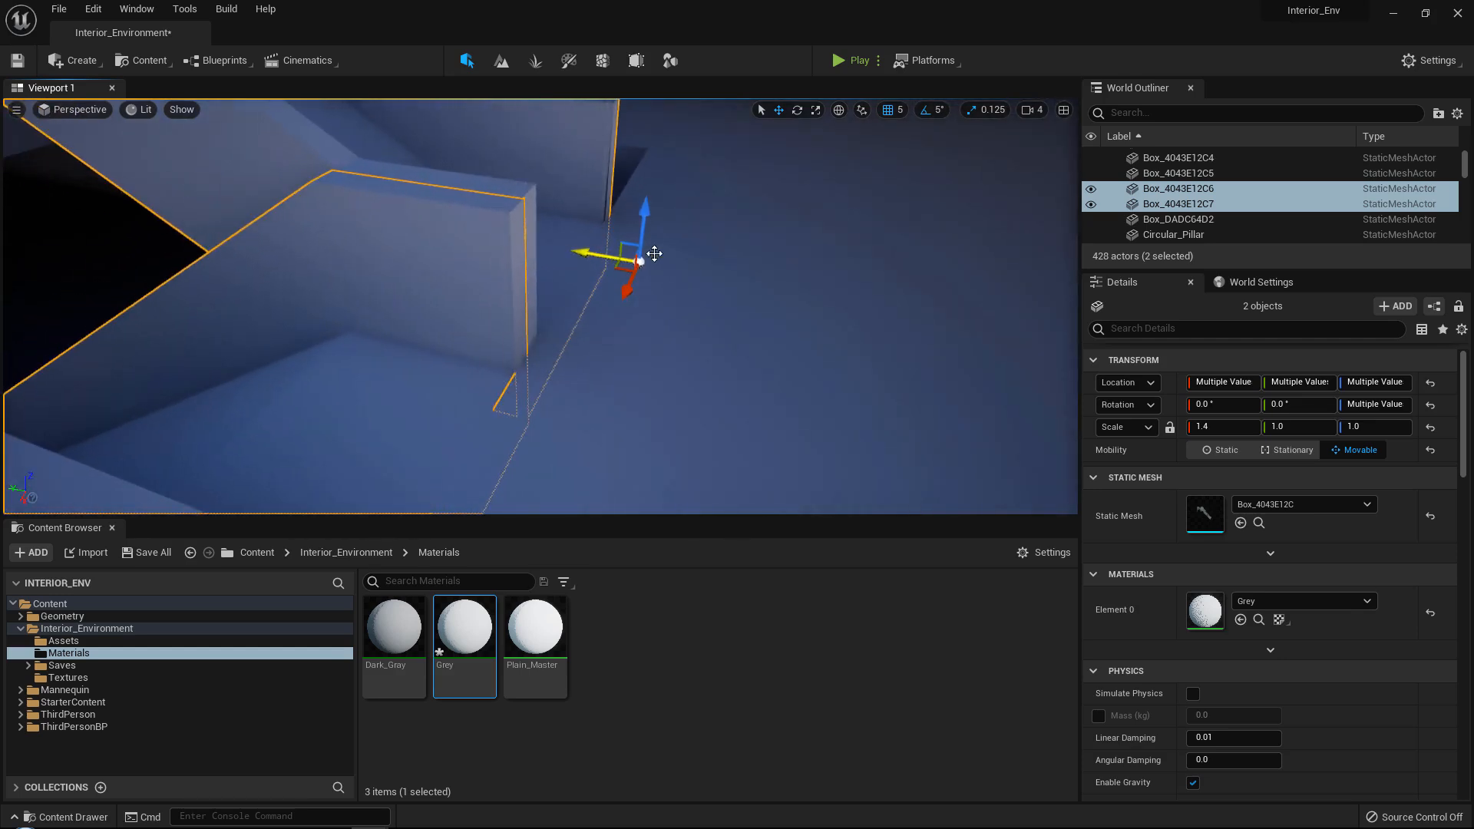
pyautogui.press('s')
pyautogui.press('d')
pyautogui.moveTo(654, 254); pyautogui.dragTo(499, 265, button='right')
pyautogui.moveTo(492, 328); pyautogui.dragTo(592, 321)
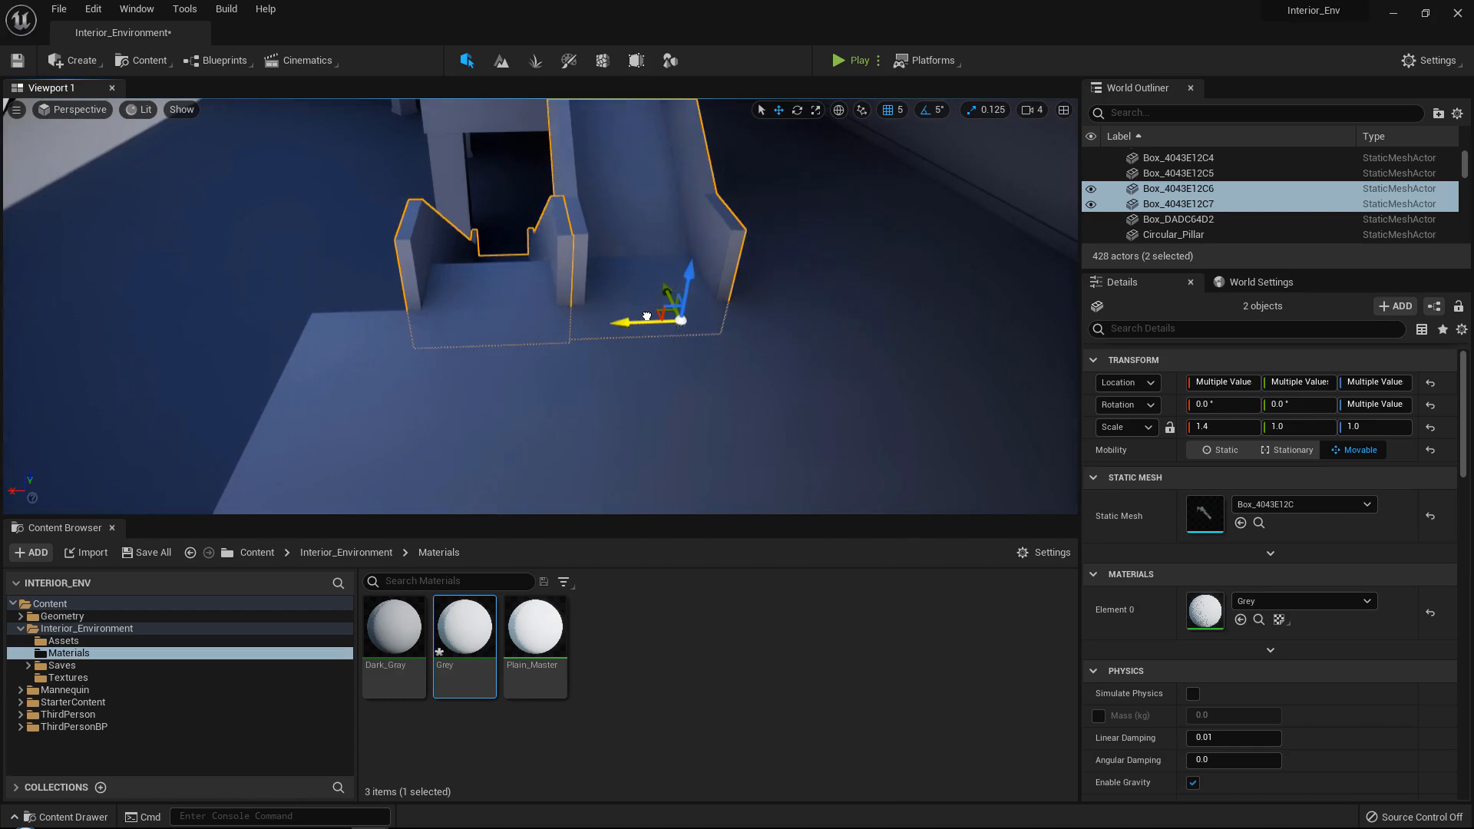
pyautogui.press('a')
pyautogui.moveTo(649, 316); pyautogui.dragTo(823, 276, button='right')
pyautogui.press('w')
pyautogui.press('a')
pyautogui.press('w')
pyautogui.press('s')
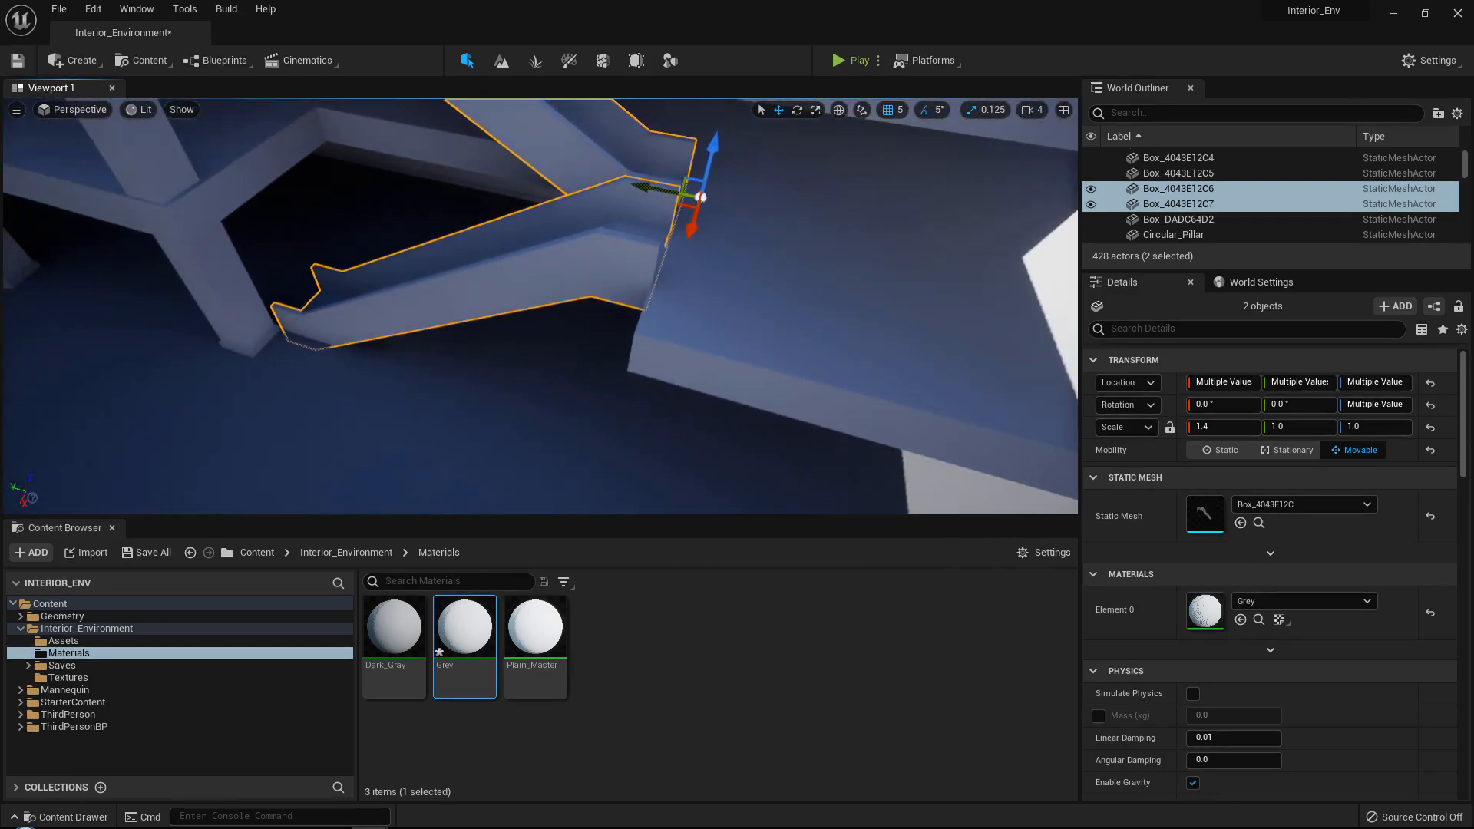
# Examine how the stairs meet the upper floor block, the lower floor and the neighbouring pillar.
pyautogui.moveTo(211, 342); pyautogui.dragTo(211, 287, button='right')
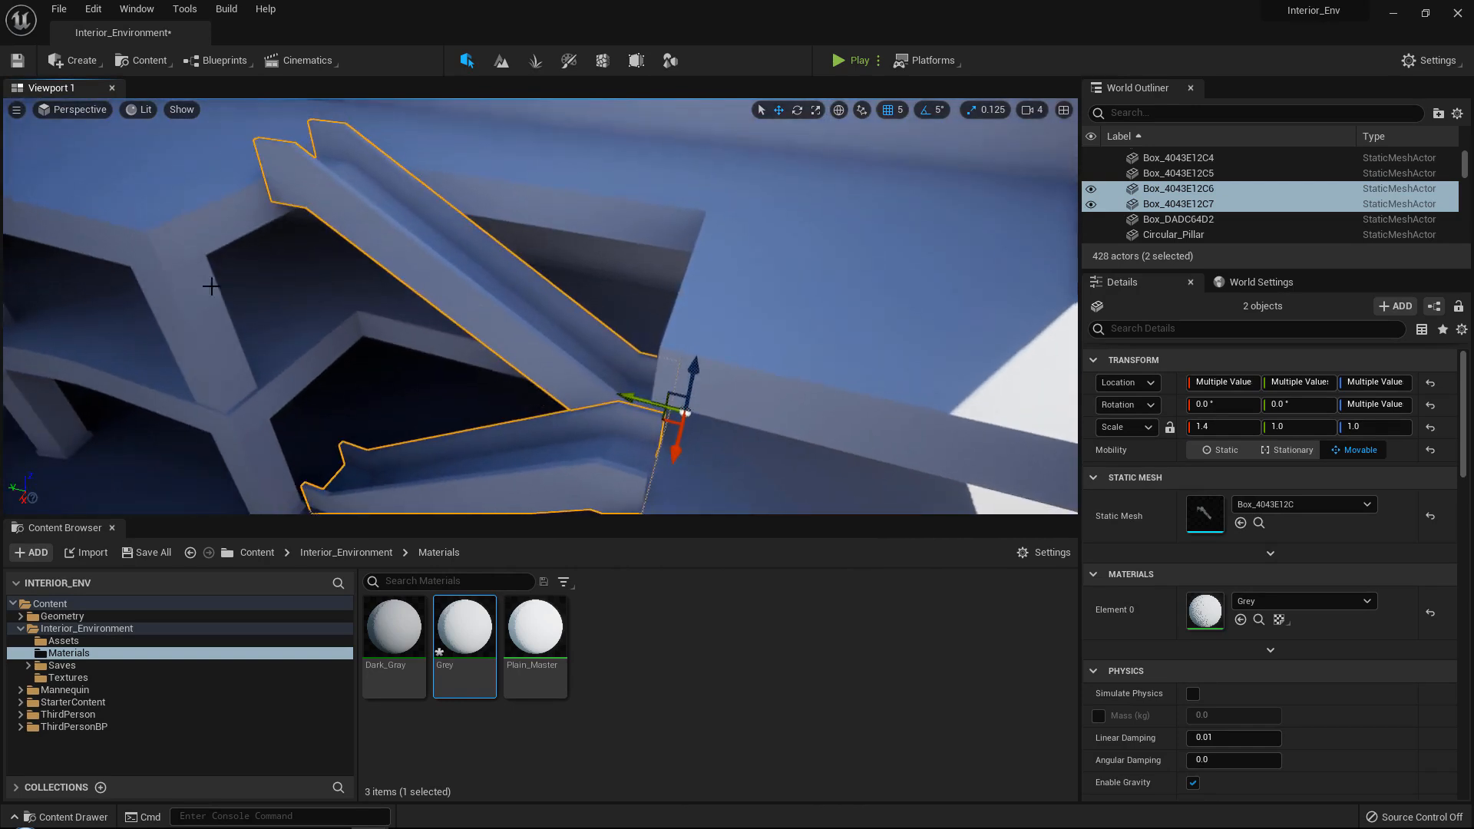
pyautogui.click(230, 222)
pyautogui.moveTo(230, 222)
pyautogui.mouseDown(button='right')
pyautogui.moveTo(233, 208)
pyautogui.moveTo(265, 239)
pyautogui.moveTo(295, 239)
pyautogui.moveTo(234, 232)
pyautogui.mouseUp(button='right')
pyautogui.press('d')
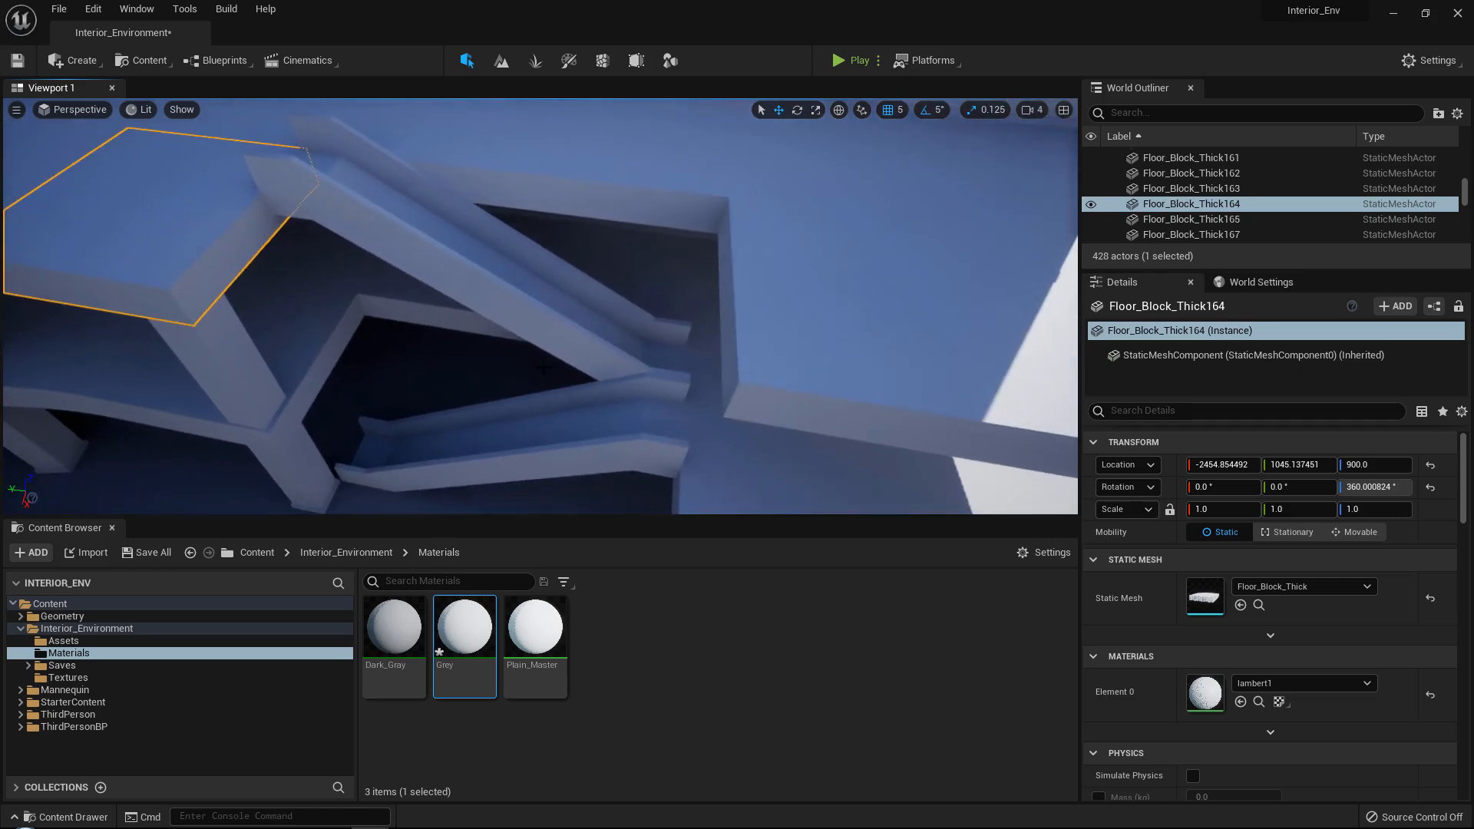
pyautogui.moveTo(566, 281); pyautogui.dragTo(526, 245, button='right')
pyautogui.press('w')
pyautogui.press('d')
pyautogui.press('e')
pyautogui.press('a')
pyautogui.press('q')
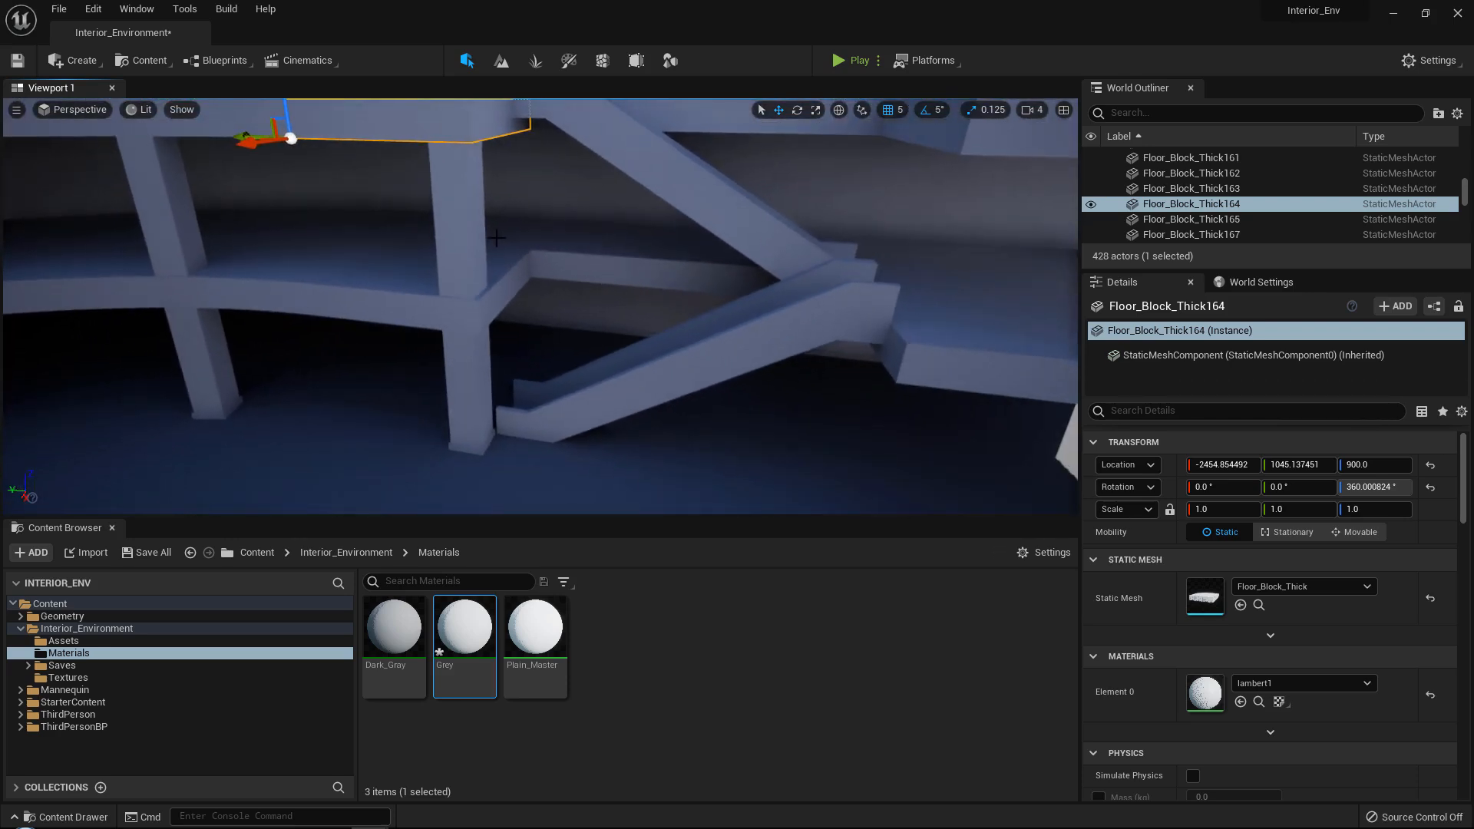
# Shift the two stacked square pillar pieces beside the stairs along the Y axis to 599.242126, towards the floor's corner.
pyautogui.keyDown('ctrl'); pyautogui.click(469, 368); pyautogui.keyUp('ctrl')
pyautogui.press('w')
pyautogui.moveTo(470, 369); pyautogui.dragTo(449, 362, button='right')
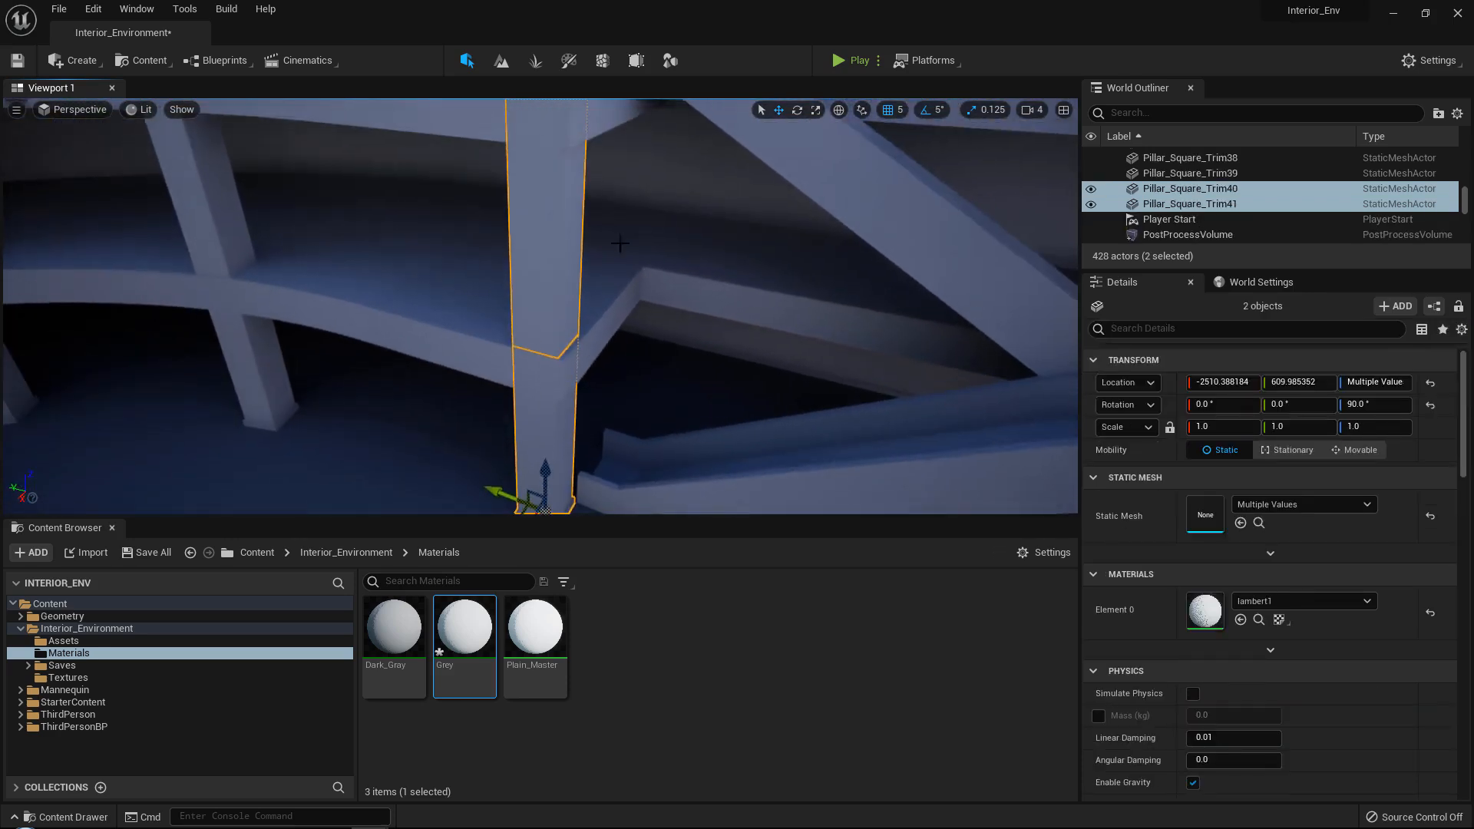
pyautogui.press('w')
pyautogui.moveTo(537, 327); pyautogui.dragTo(541, 393, button='right')
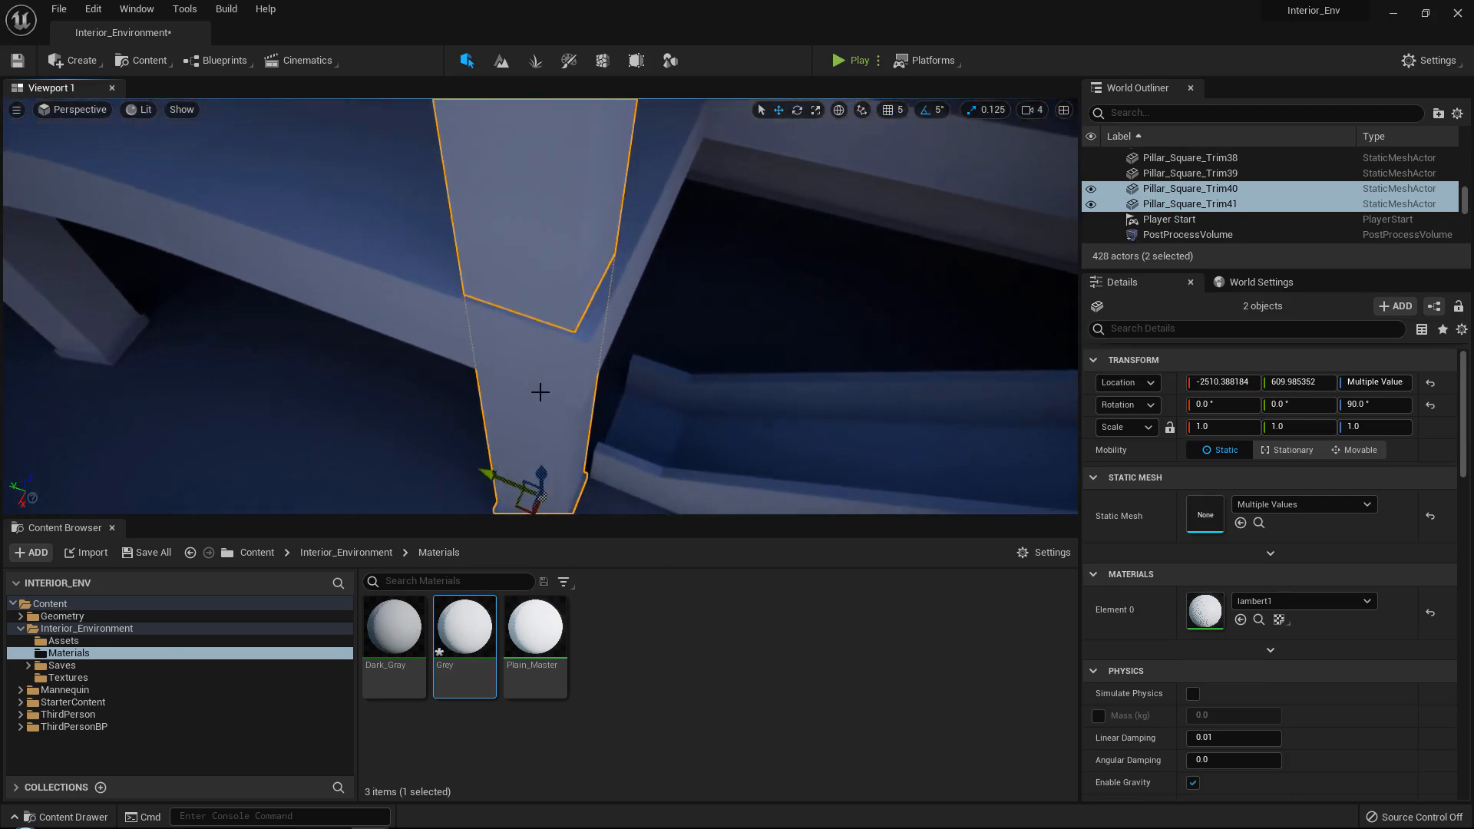
pyautogui.moveTo(505, 480); pyautogui.dragTo(511, 483)
pyautogui.press('s')
pyautogui.moveTo(511, 483); pyautogui.dragTo(581, 441, button='right')
pyautogui.press('s')
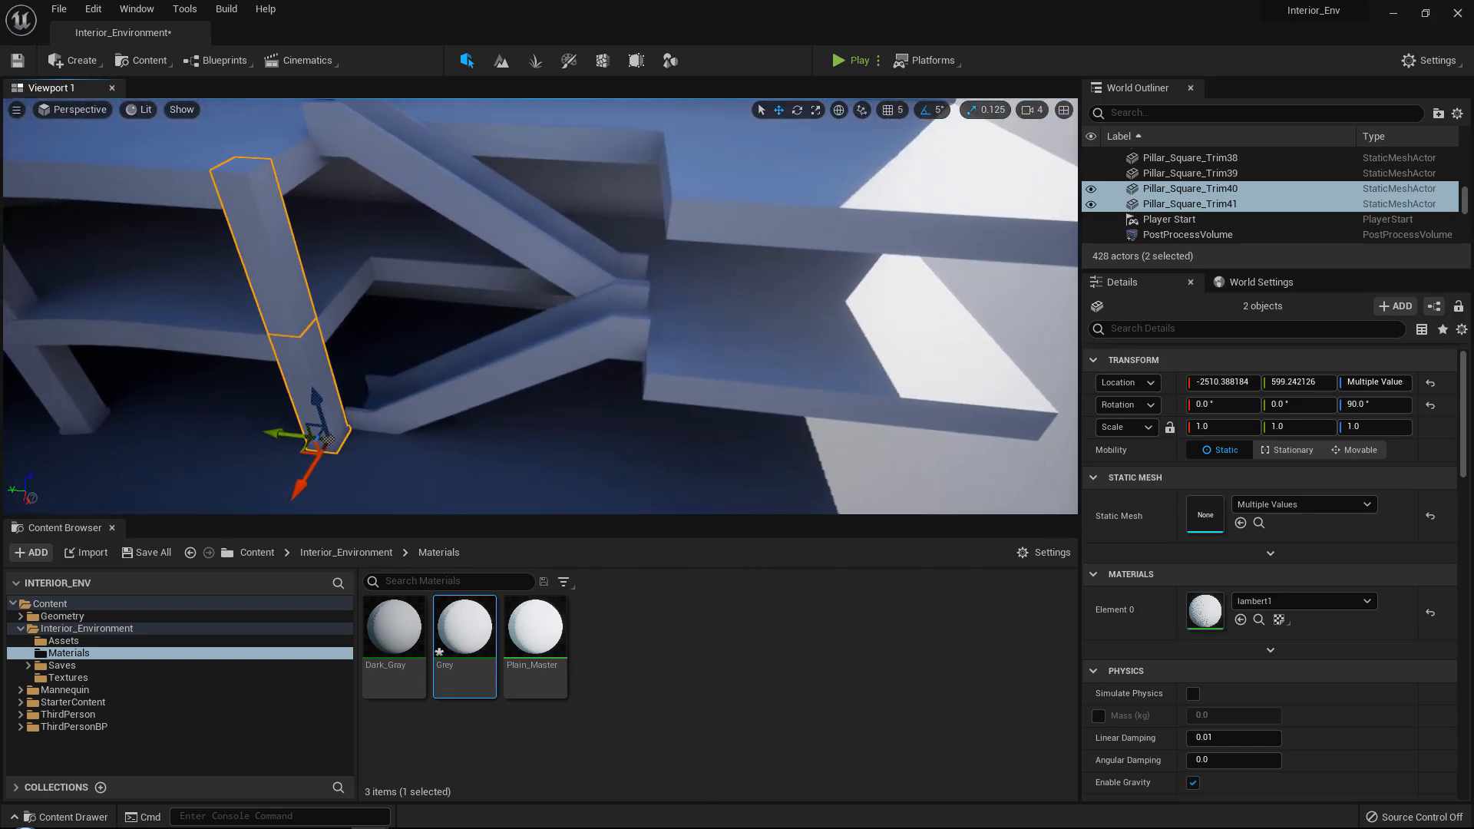
pyautogui.moveTo(538, 338); pyautogui.dragTo(378, 332, button='right')
pyautogui.press('s')
pyautogui.press('d')
pyautogui.press('w')
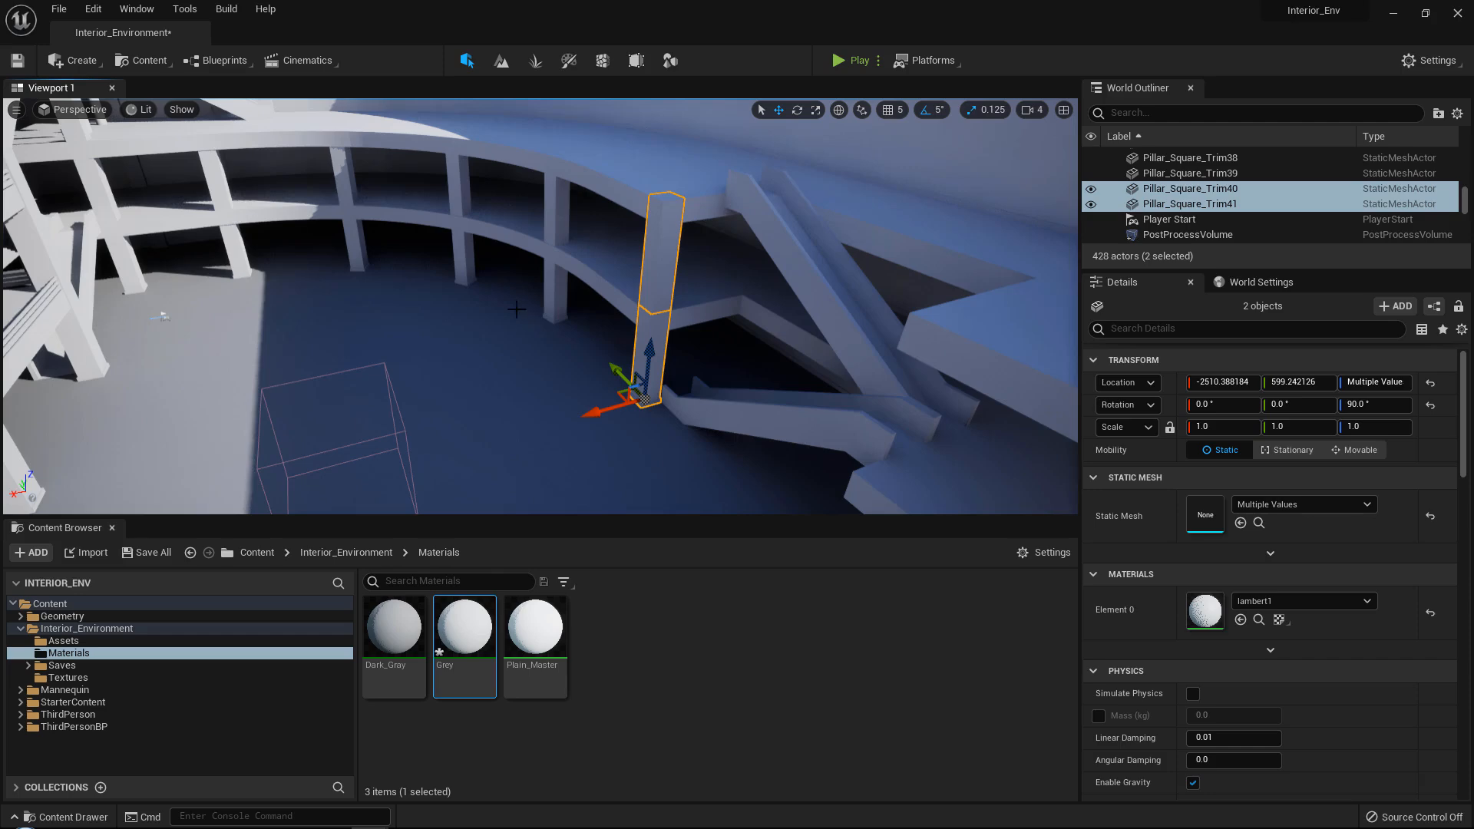
# Duplicate the two straight floor blocks next to the stairs along the X axis to -1954.854492, extending the floor.
pyautogui.moveTo(488, 298)
pyautogui.mouseDown(button='right')
pyautogui.moveTo(685, 298)
pyautogui.moveTo(476, 302)
pyautogui.mouseUp(button='right')
pyautogui.press('w')
pyautogui.click(724, 387)
pyautogui.press('a')
pyautogui.moveTo(724, 388); pyautogui.dragTo(991, 395, button='right')
pyautogui.moveTo(757, 355); pyautogui.dragTo(659, 371, button='right')
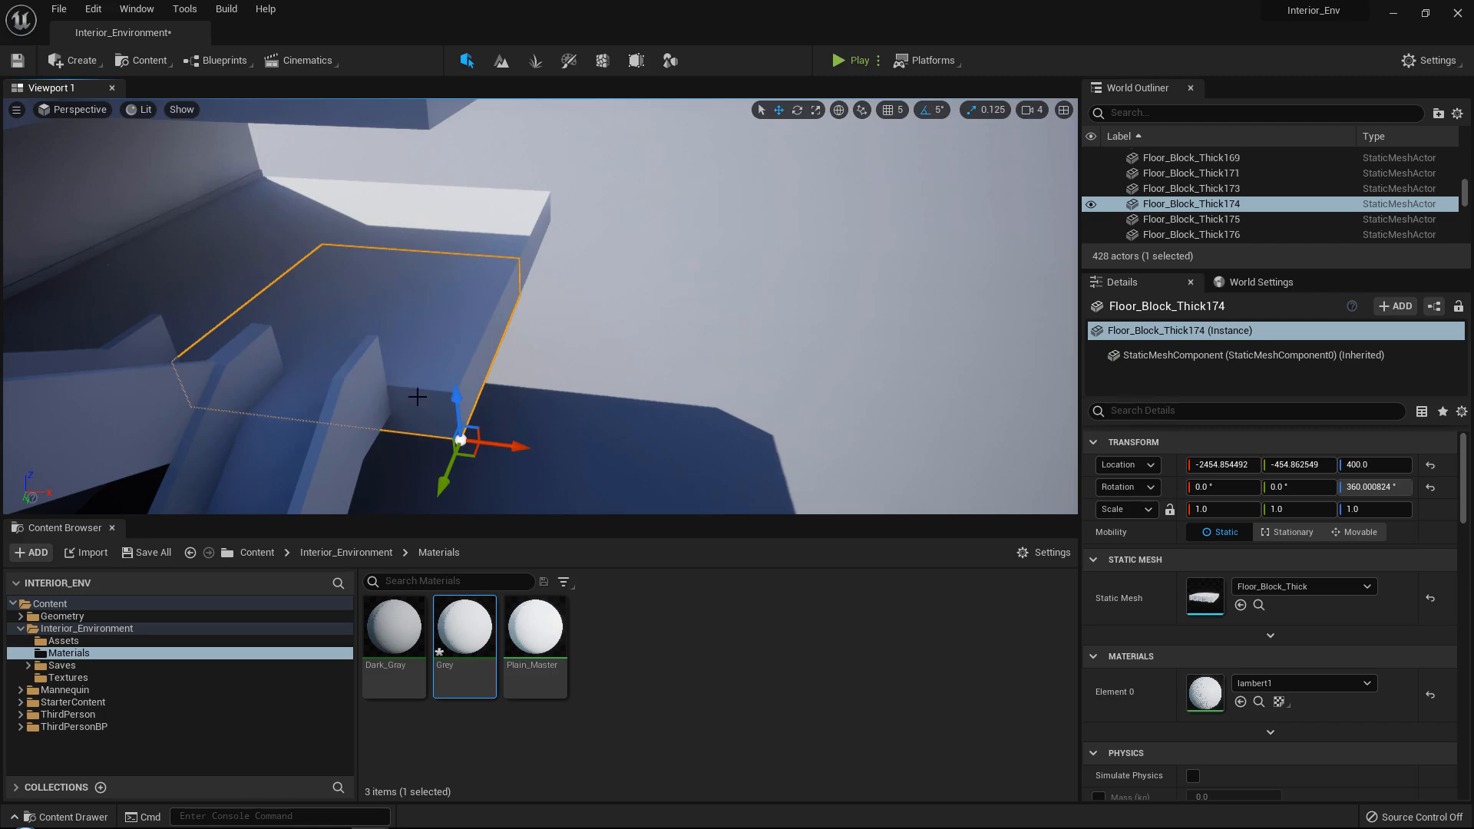
pyautogui.keyDown('ctrl'); pyautogui.click(501, 232); pyautogui.keyUp('ctrl')
pyautogui.moveTo(691, 233); pyautogui.dragTo(748, 234, button='right')
pyautogui.press('s')
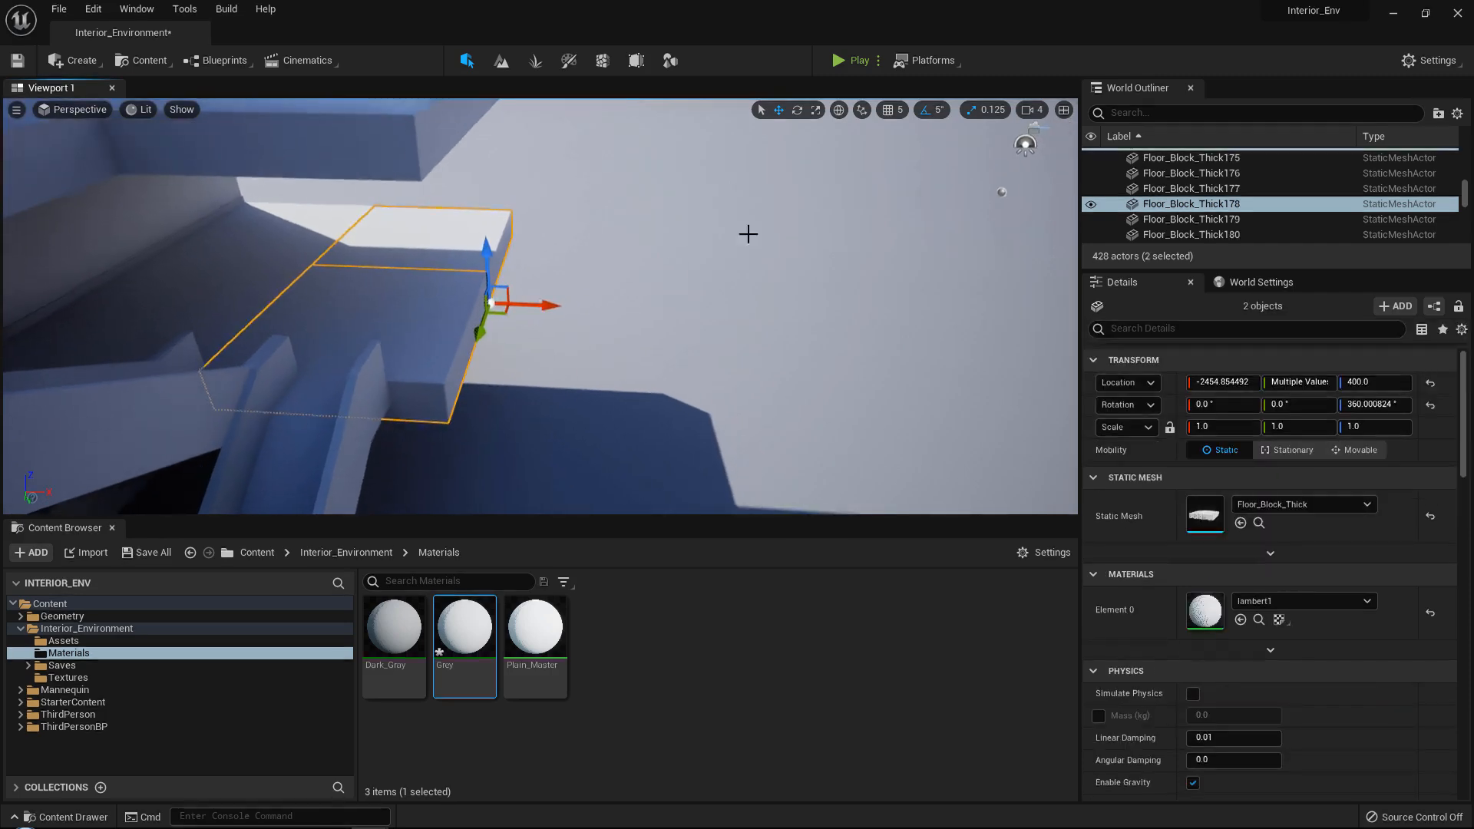
pyautogui.click(888, 111)
pyautogui.moveTo(346, 369); pyautogui.dragTo(331, 375, button='right')
pyautogui.press('w')
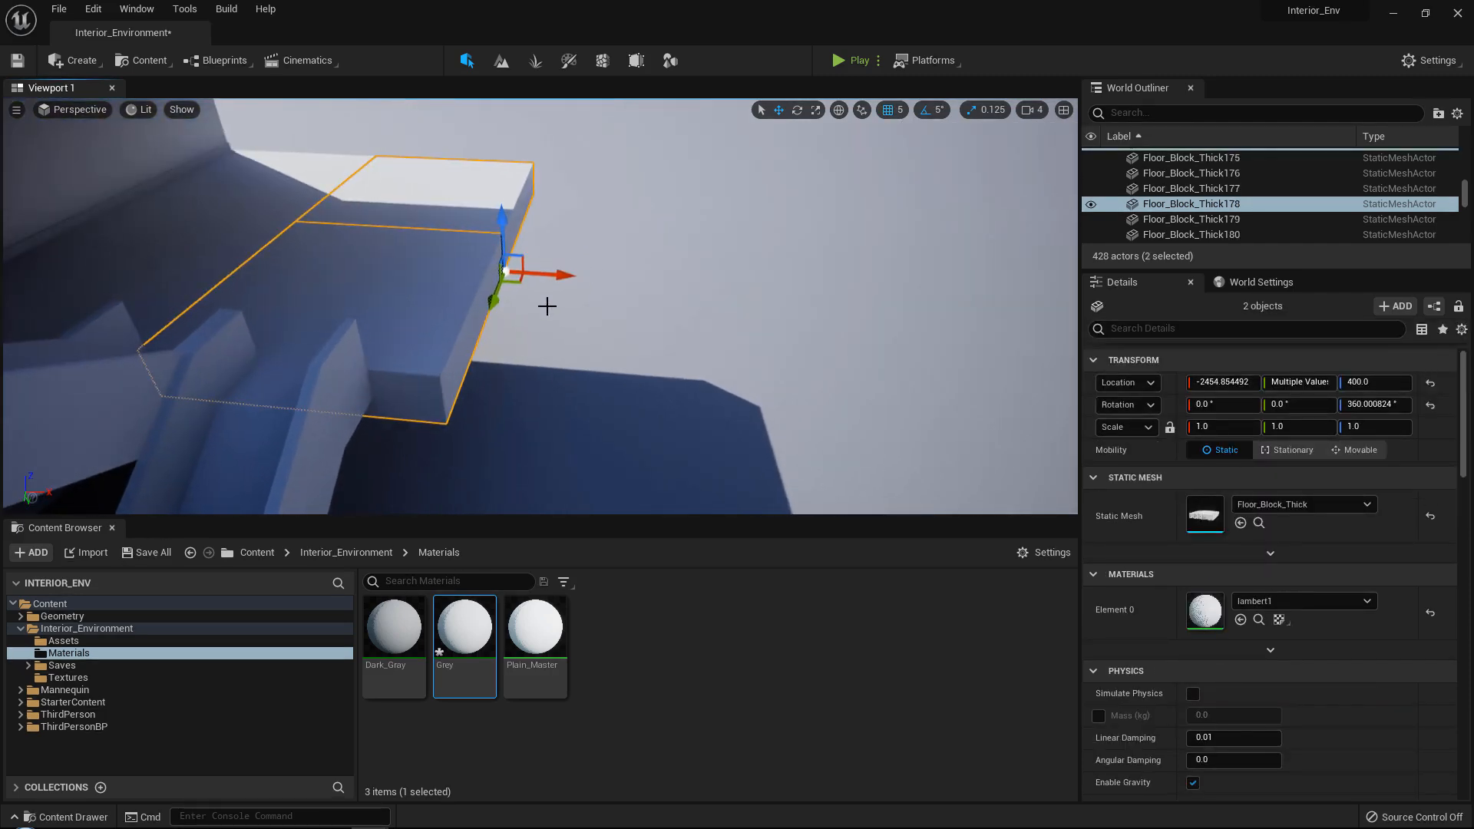
pyautogui.moveTo(557, 274); pyautogui.dragTo(792, 290)
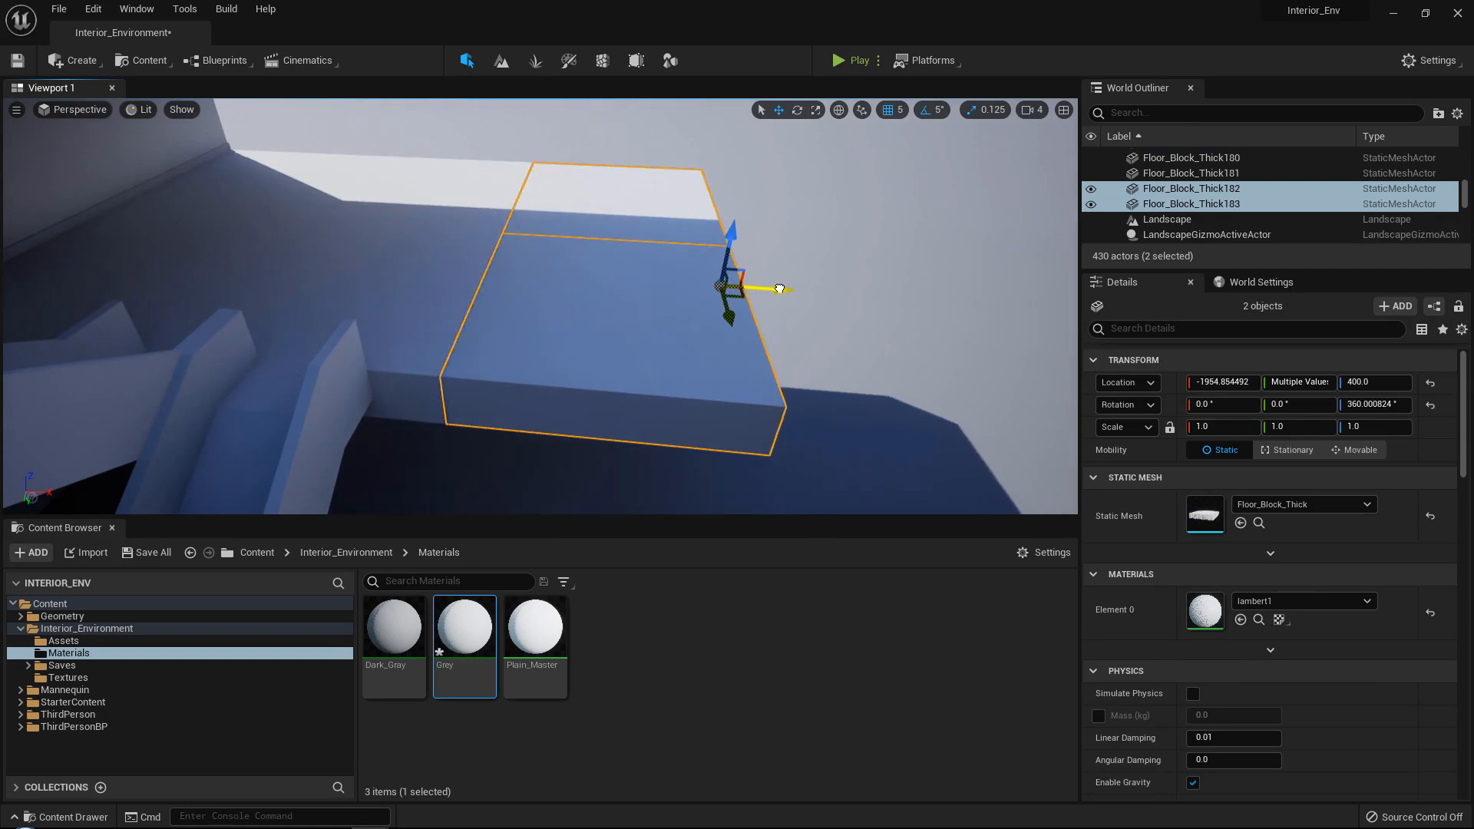
# Duplicate the end pair of floor blocks again and align the copy flush at X -1454.854492.
pyautogui.press('d')
pyautogui.moveTo(781, 289); pyautogui.dragTo(822, 286, button='right')
pyautogui.keyDown('alt'); pyautogui.moveTo(579, 271); pyautogui.dragTo(832, 271); pyautogui.keyUp('alt')
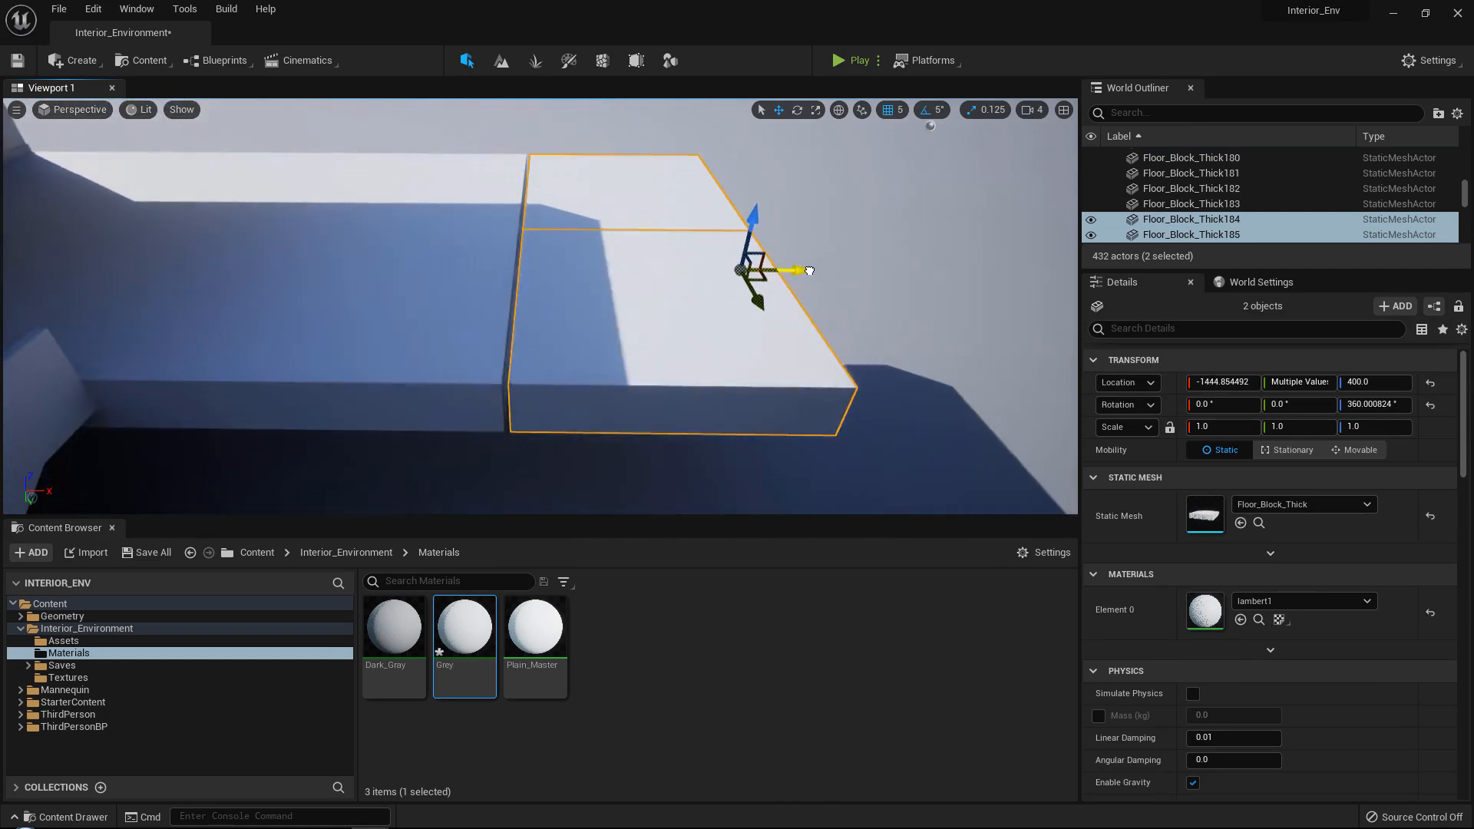
pyautogui.moveTo(797, 271)
pyautogui.mouseDown(button='right')
pyautogui.moveTo(975, 252)
pyautogui.moveTo(684, 245)
pyautogui.moveTo(771, 267)
pyautogui.mouseUp(button='right')
pyautogui.press('d')
pyautogui.press('e')
pyautogui.press('s')
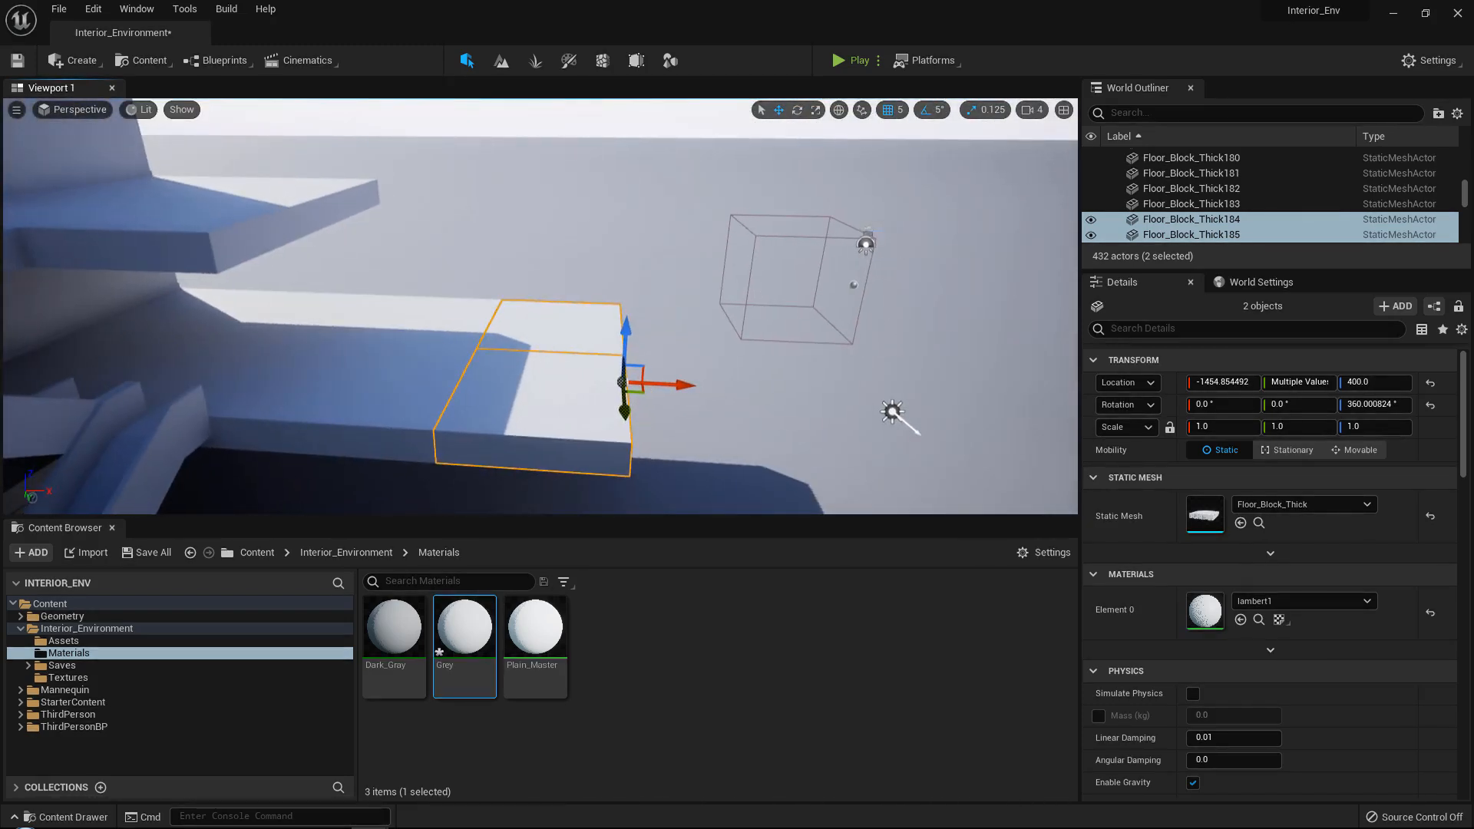
# Continue the floor towards the opposite building with two more copies of the block pair, ending at X -454.854492.
pyautogui.moveTo(518, 369); pyautogui.dragTo(944, 411, button='right')
pyautogui.press('w')
pyautogui.press('w')
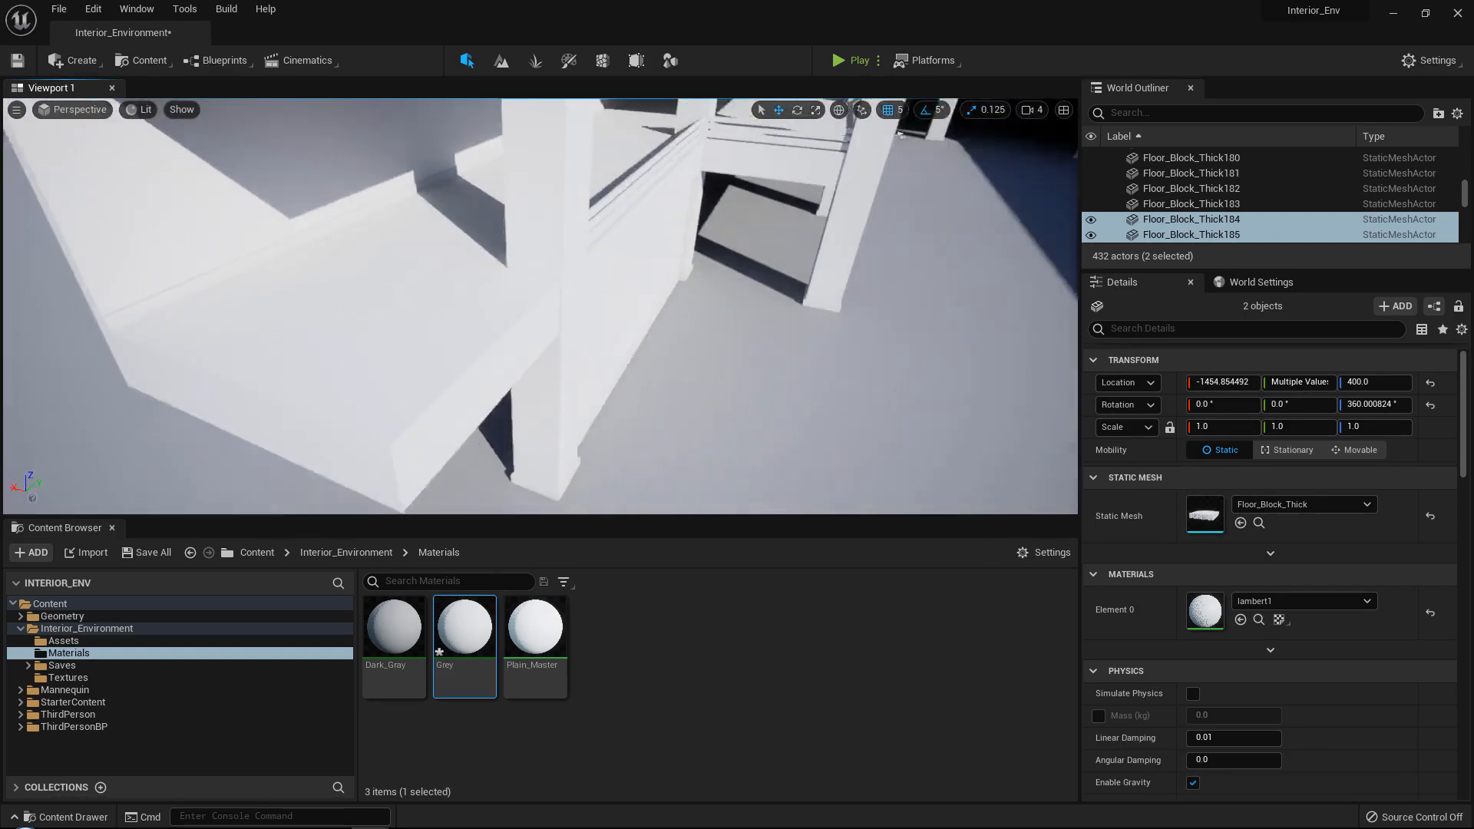
pyautogui.moveTo(540, 278); pyautogui.dragTo(499, 311, button='right')
pyautogui.press('w')
pyautogui.press('s')
pyautogui.press('w')
pyautogui.press('s')
pyautogui.keyDown('alt'); pyautogui.moveTo(545, 302); pyautogui.dragTo(555, 302); pyautogui.keyUp('alt')
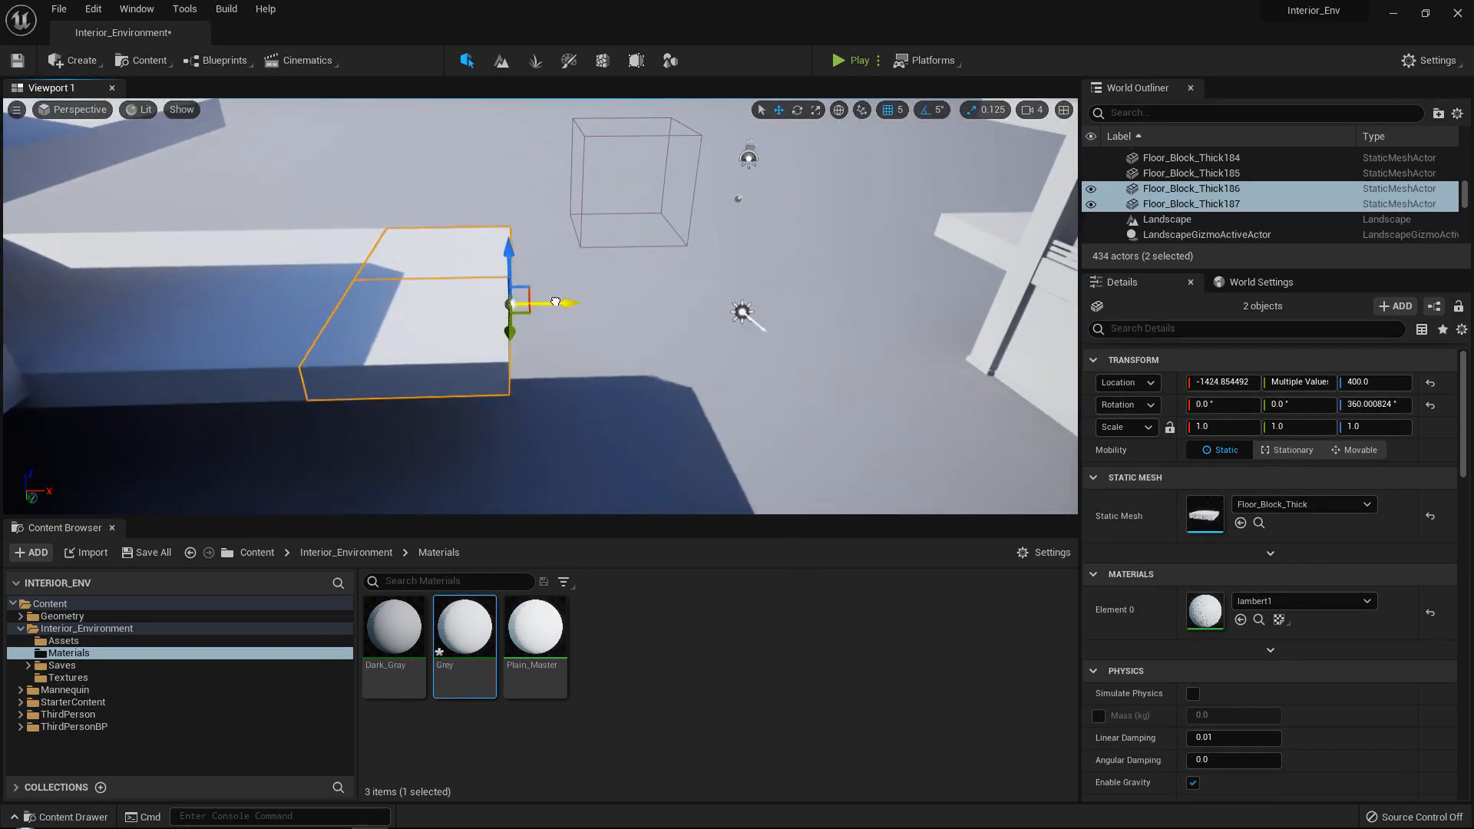
pyautogui.keyDown('alt'); pyautogui.keyDown('shift'); pyautogui.moveTo(693, 308); pyautogui.dragTo(588, 294); pyautogui.keyUp('shift'); pyautogui.keyUp('alt')
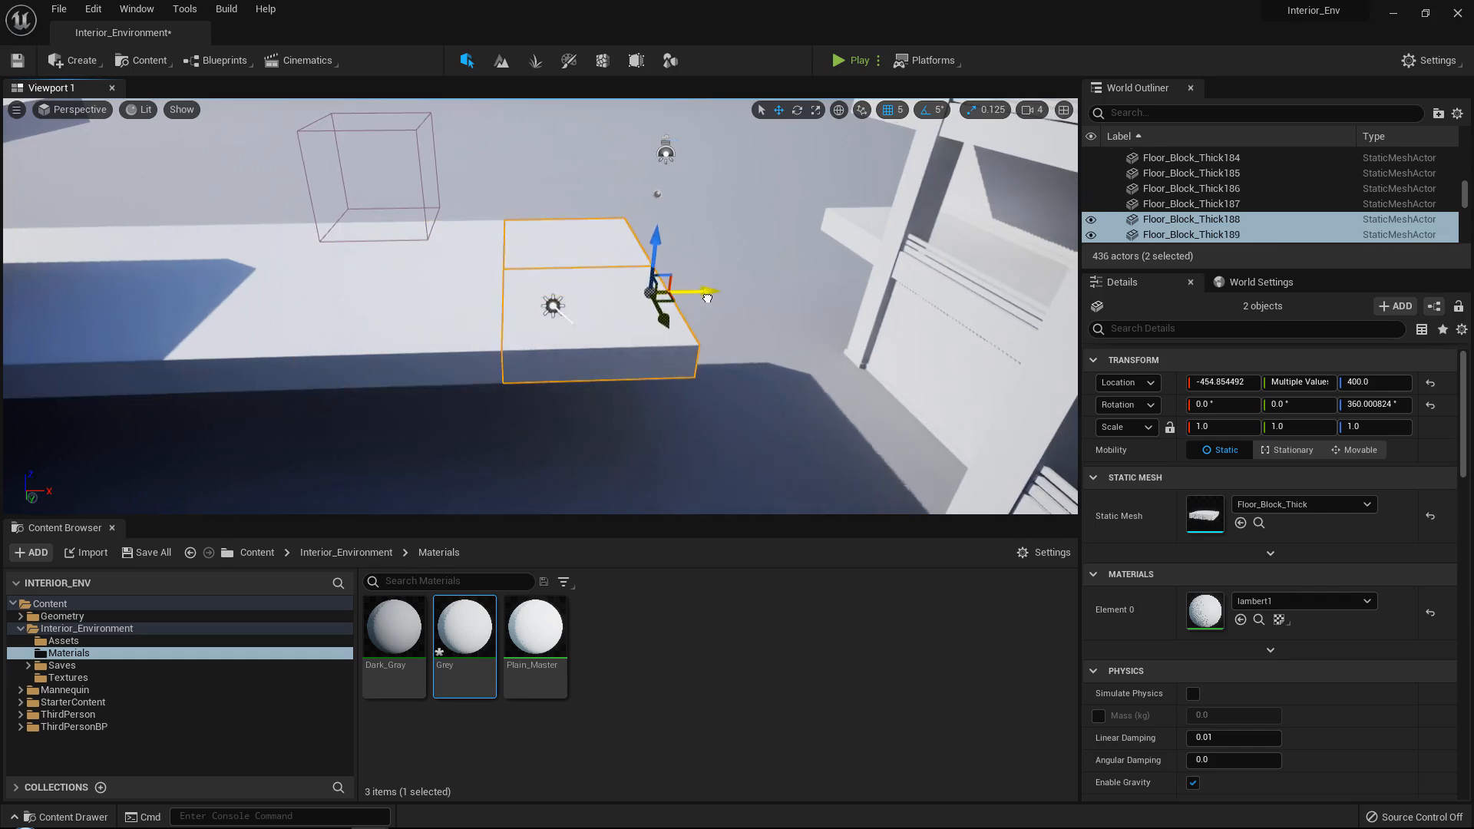
# Add two further copies of the block pair along X, placing the last at 545.145508 against the opposite building.
pyautogui.press('d')
pyautogui.moveTo(619, 269); pyautogui.dragTo(625, 273, button='right')
pyautogui.keyDown('alt'); pyautogui.moveTo(554, 286); pyautogui.dragTo(743, 282); pyautogui.keyUp('alt')
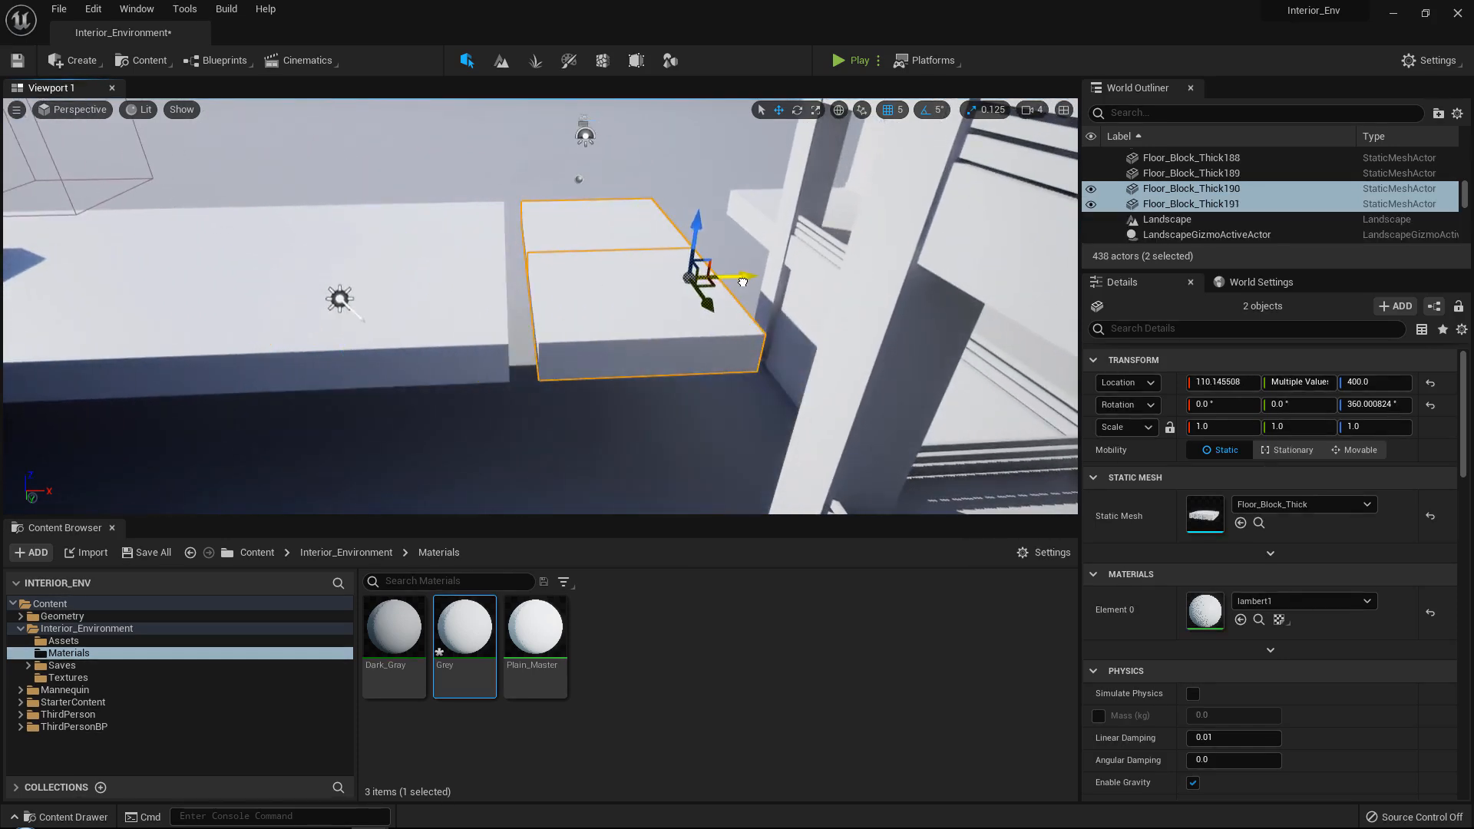
pyautogui.press('w')
pyautogui.moveTo(510, 378); pyautogui.dragTo(538, 445, button='right')
pyautogui.press('s')
pyautogui.keyDown('alt'); pyautogui.keyDown('shift'); pyautogui.moveTo(733, 318); pyautogui.dragTo(801, 316); pyautogui.keyUp('shift'); pyautogui.keyUp('alt')
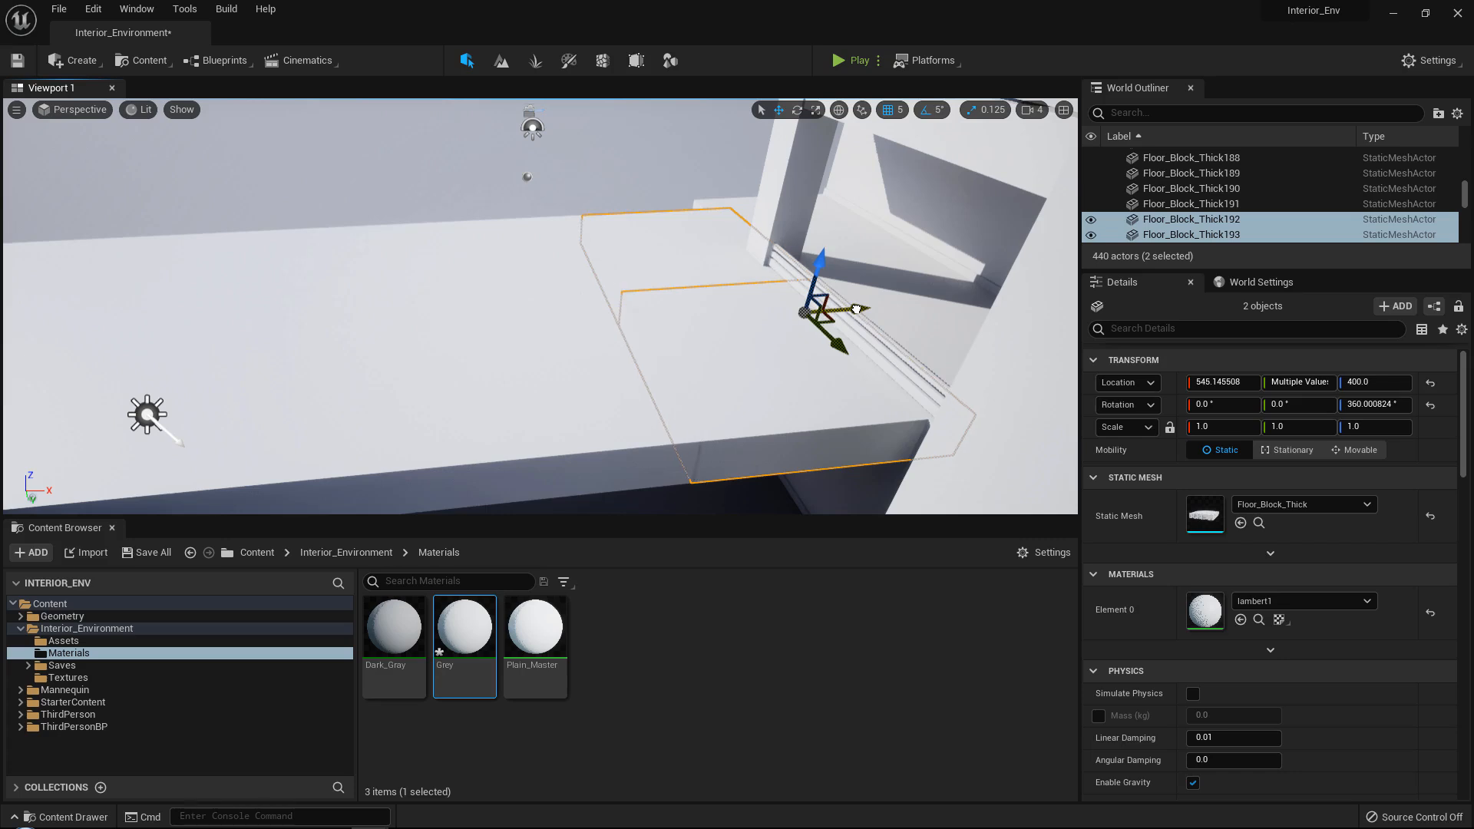
# Select all sixteen blocks of the straight floor row and shift them along the Y axis, outward from the courtyard.
pyautogui.keyDown('ctrl'); pyautogui.click(314, 337); pyautogui.keyUp('ctrl')
pyautogui.press('a')
pyautogui.moveTo(314, 337); pyautogui.dragTo(326, 370, button='right')
pyautogui.keyDown('ctrl'); pyautogui.click(325, 285); pyautogui.keyUp('ctrl')
pyautogui.keyDown('ctrl'); pyautogui.click(296, 372); pyautogui.keyUp('ctrl')
pyautogui.press('a')
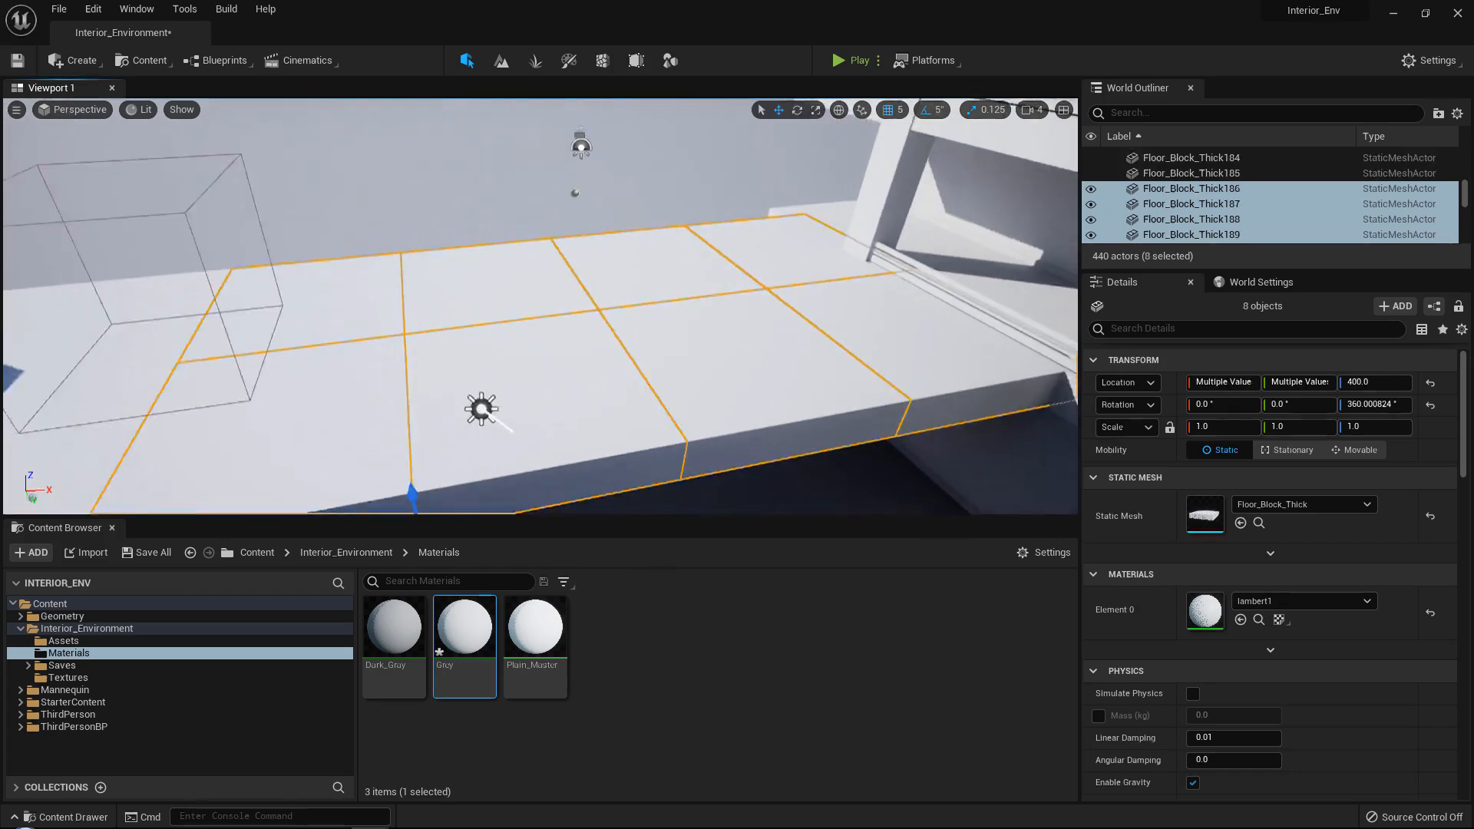
pyautogui.moveTo(384, 269); pyautogui.dragTo(400, 265, button='right')
pyautogui.press('s')
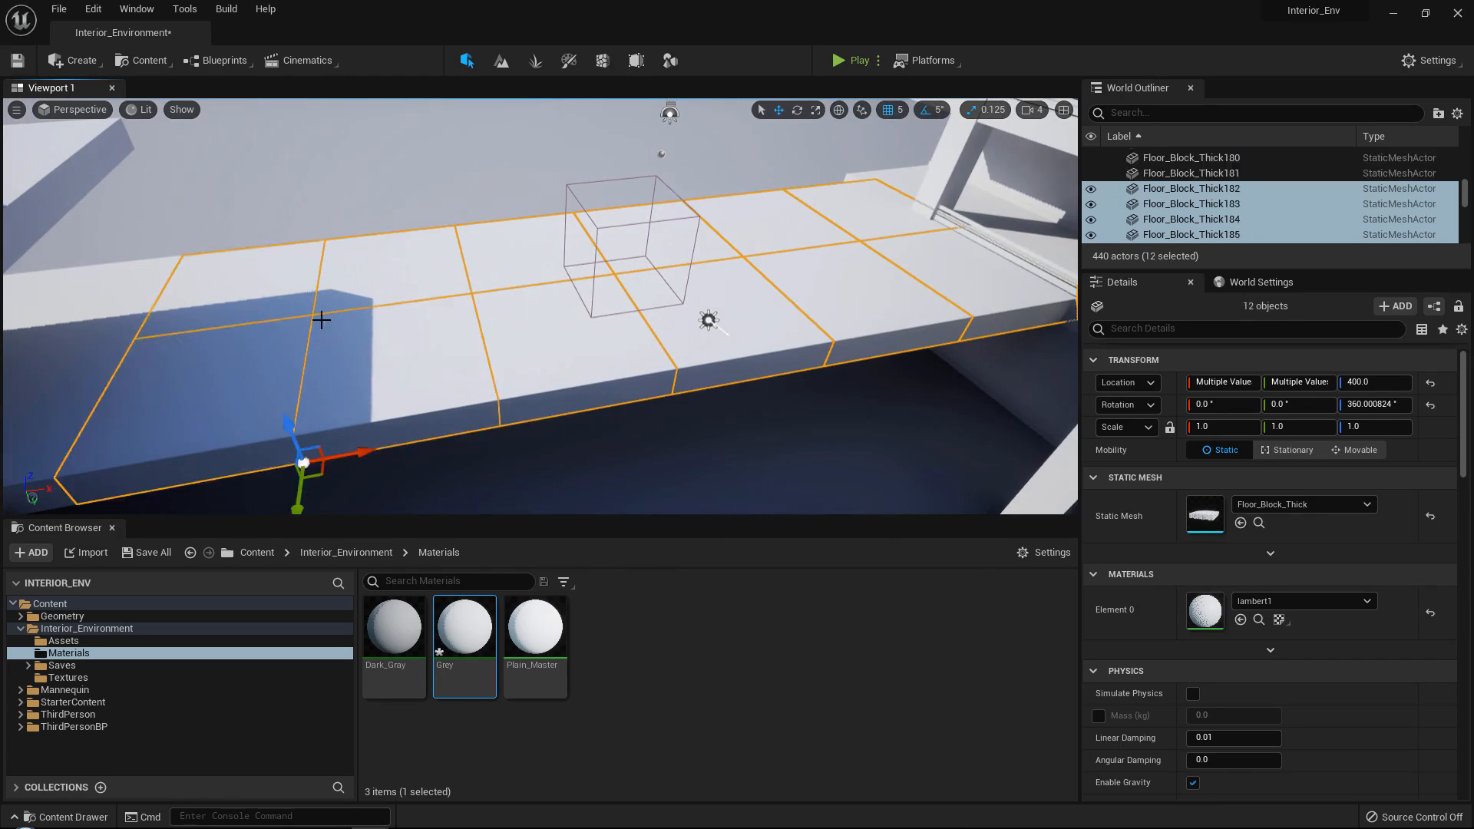
pyautogui.moveTo(321, 319); pyautogui.dragTo(367, 256, button='right')
pyautogui.keyDown('ctrl'); pyautogui.click(338, 303); pyautogui.keyUp('ctrl')
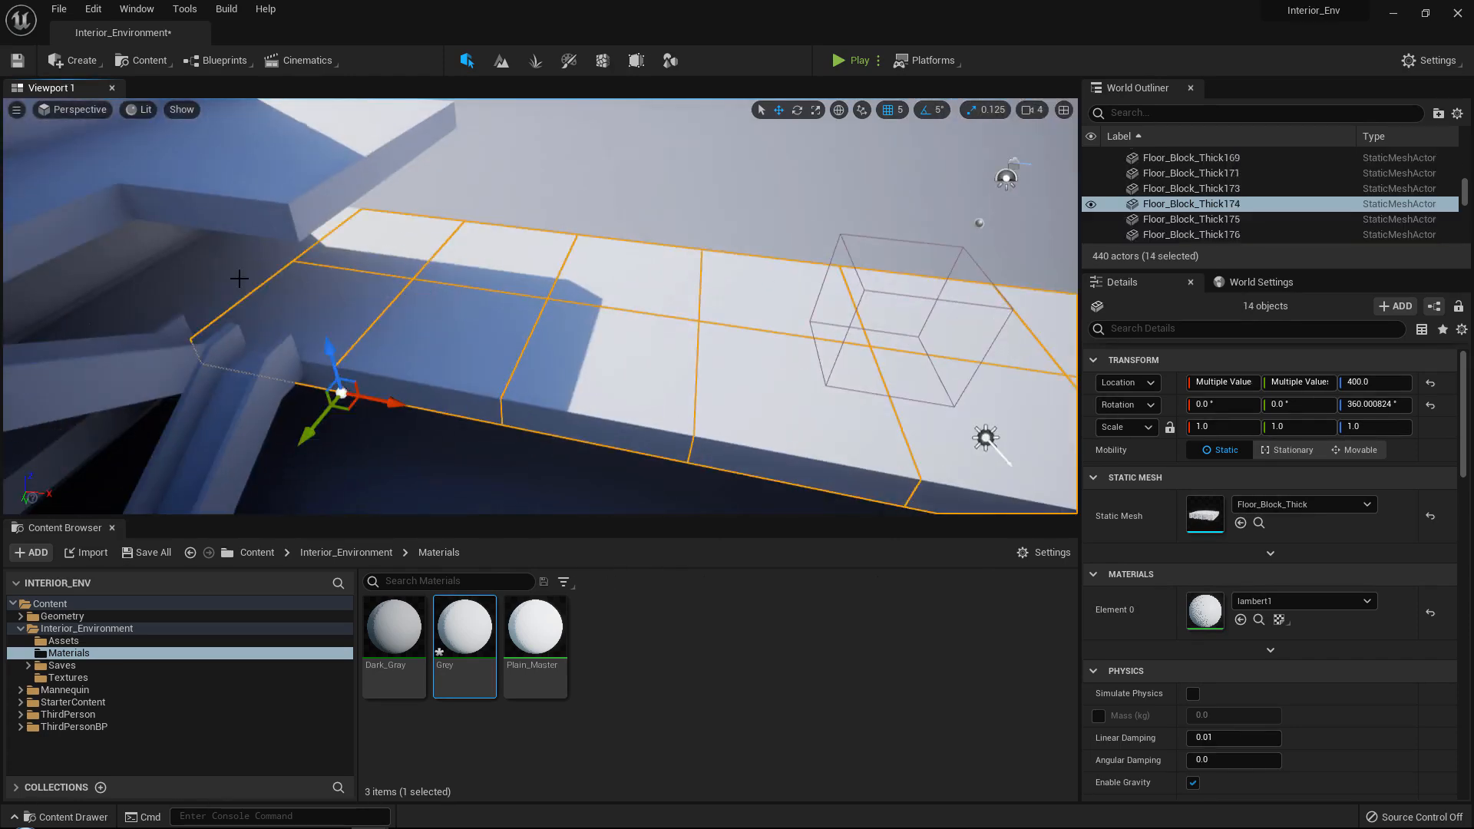
pyautogui.keyDown('ctrl'); pyautogui.click(287, 254); pyautogui.keyUp('ctrl')
pyautogui.moveTo(287, 254); pyautogui.dragTo(472, 248, button='right')
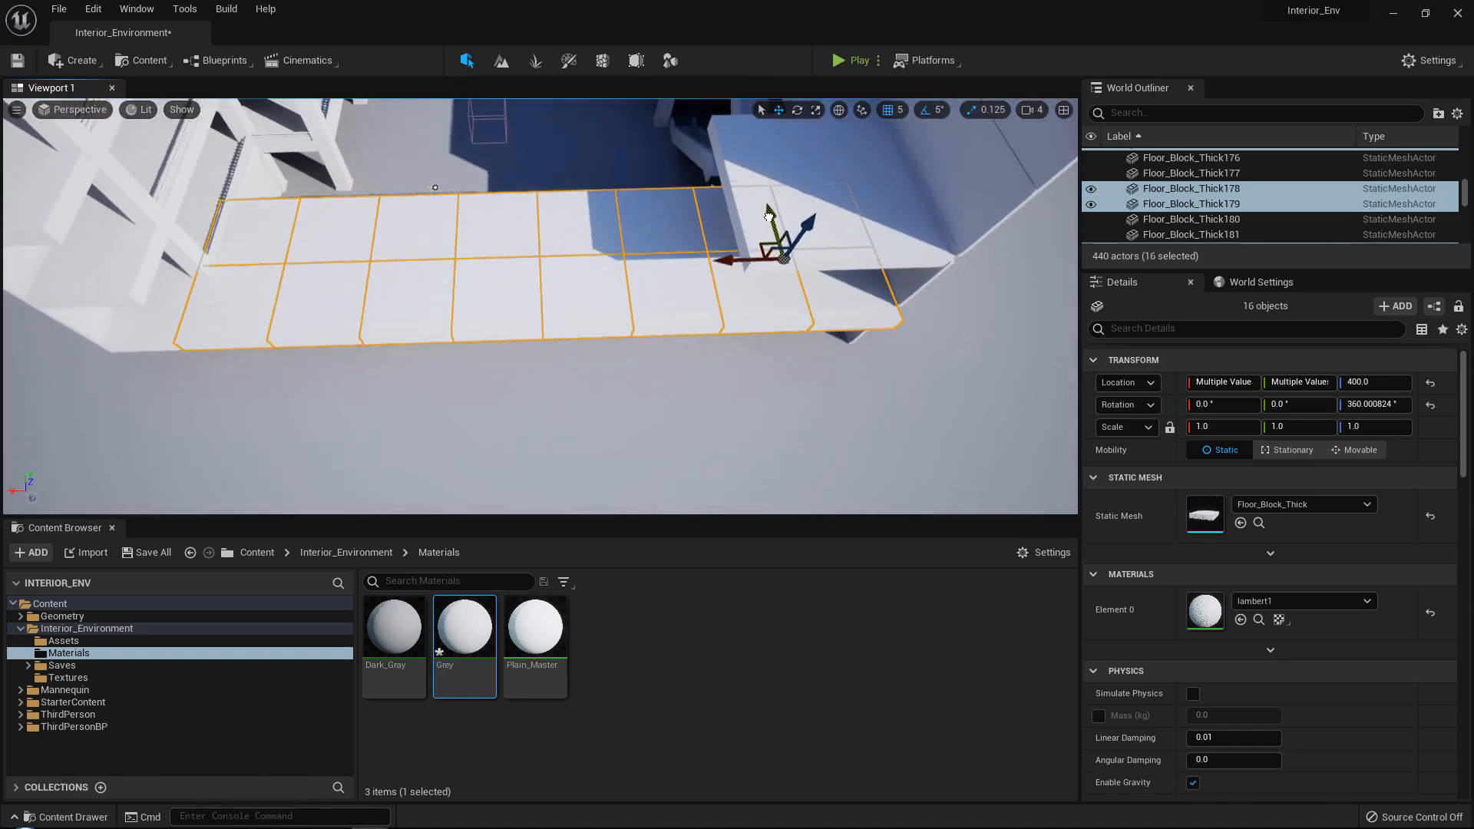
pyautogui.moveTo(769, 218); pyautogui.dragTo(773, 299)
pyautogui.moveTo(773, 299); pyautogui.dragTo(403, 204, button='right')
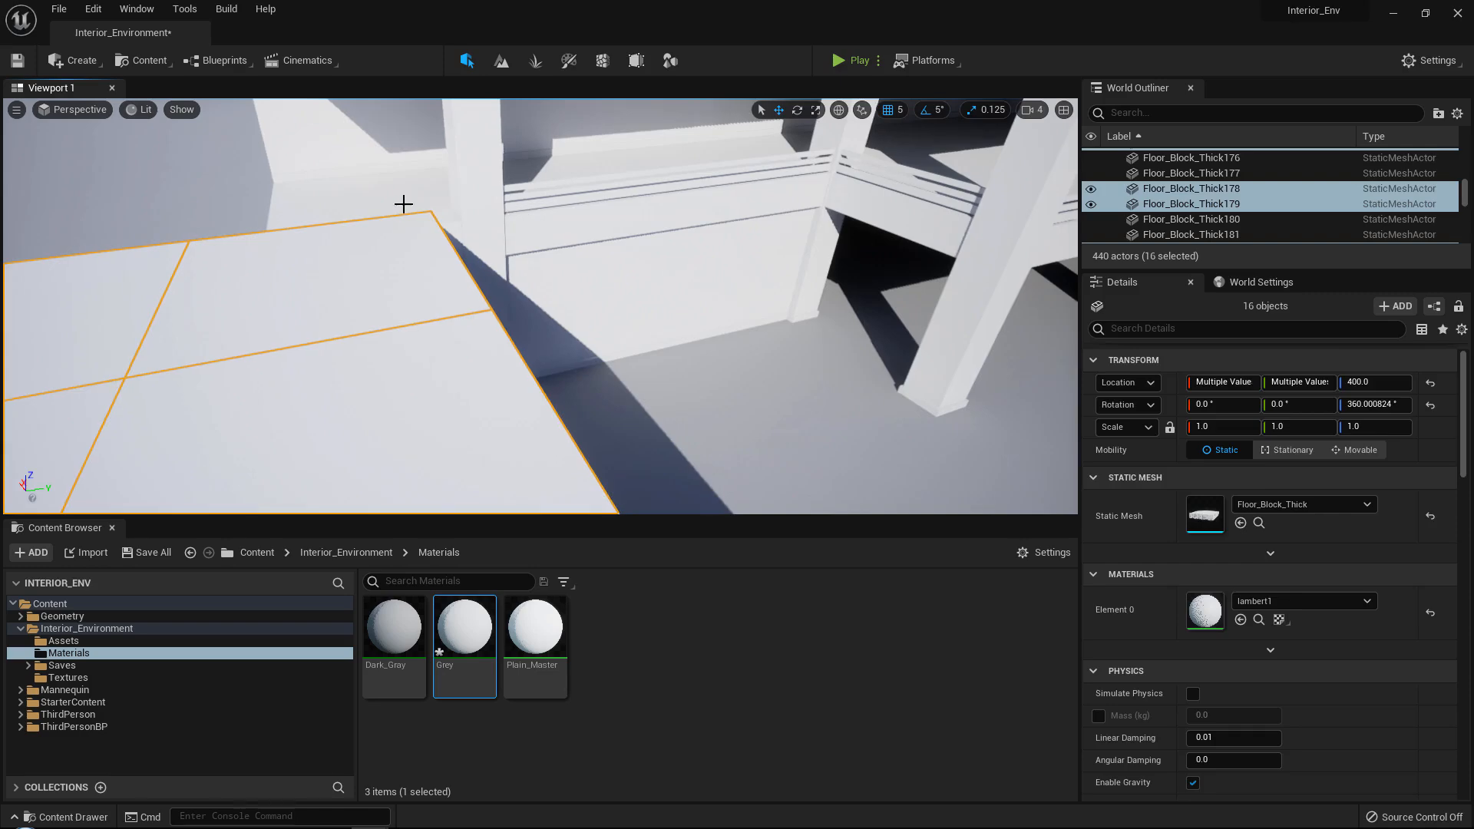
# Fine-adjust the sixteen-block row along Y against the opposite building's floor, bringing the inner row of blocks to -1039.862549.
pyautogui.click(404, 204)
pyautogui.moveTo(517, 260); pyautogui.dragTo(430, 265, button='right')
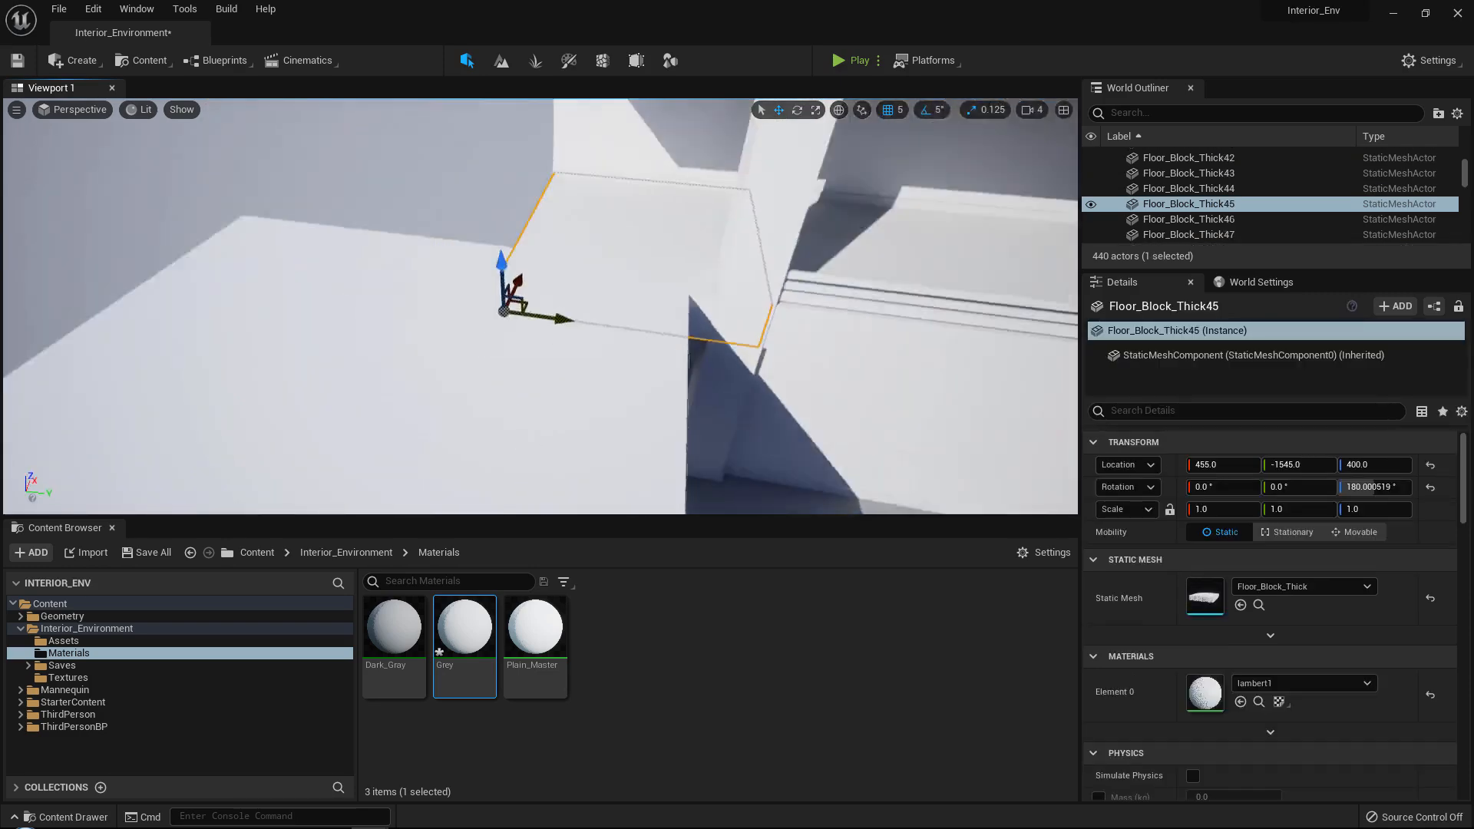
pyautogui.moveTo(607, 238); pyautogui.dragTo(692, 181, button='right')
pyautogui.hotkey('ctrl', 'z')
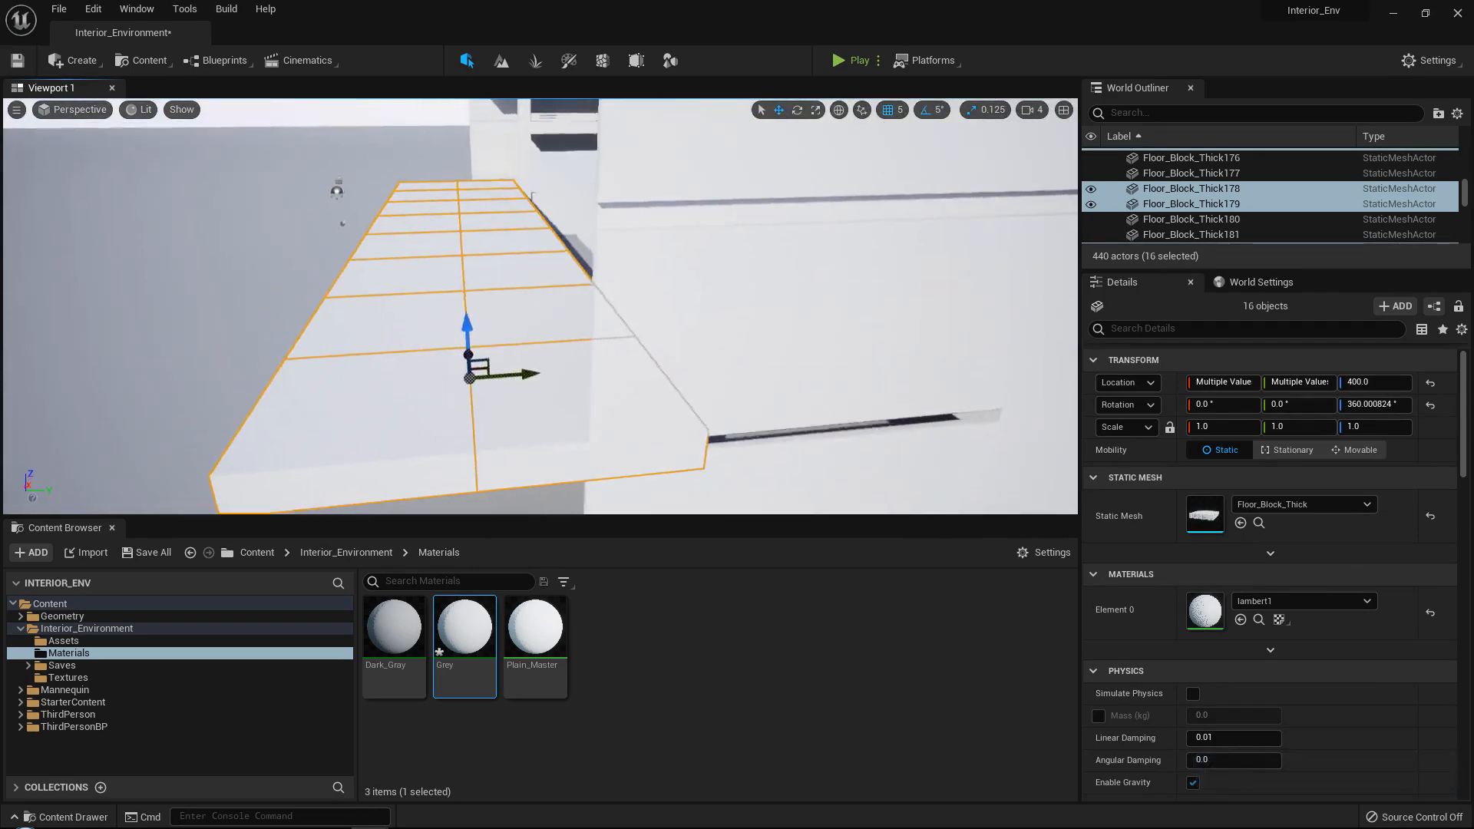
pyautogui.moveTo(629, 419)
pyautogui.mouseDown(button='right')
pyautogui.moveTo(633, 395)
pyautogui.moveTo(629, 418)
pyautogui.mouseUp(button='right')
pyautogui.moveTo(599, 485); pyautogui.dragTo(613, 482)
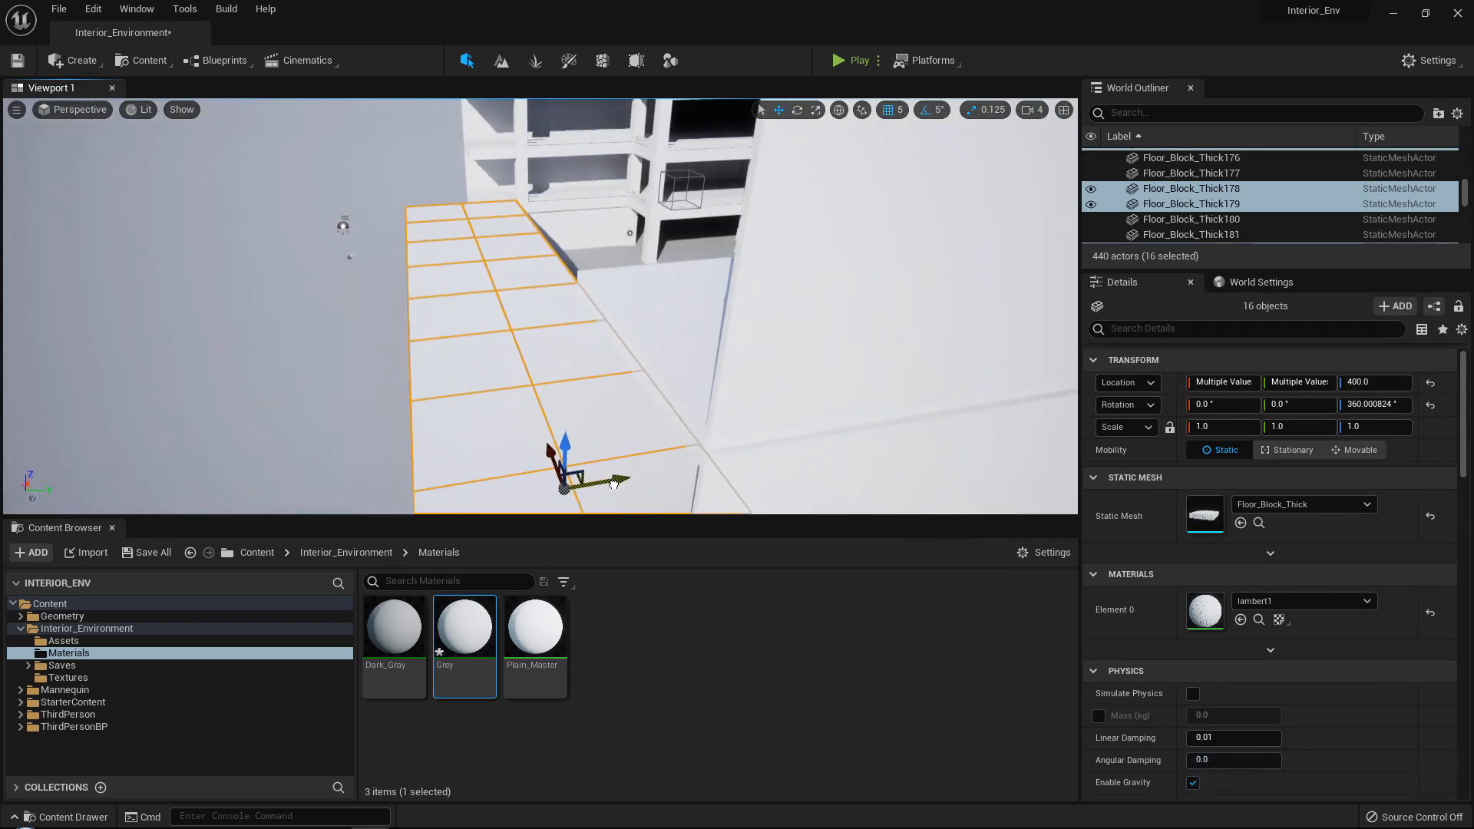
pyautogui.moveTo(636, 477); pyautogui.dragTo(675, 315, button='right')
# Duplicate a floor block into the gap behind the stair landing, at X -2954.854492 and Y -454.862549.
pyautogui.click(618, 295)
pyautogui.moveTo(645, 317); pyautogui.dragTo(644, 317, button='right')
pyautogui.keyDown('ctrl'); pyautogui.click(583, 248); pyautogui.keyUp('ctrl')
pyautogui.moveTo(495, 274); pyautogui.dragTo(494, 273, button='right')
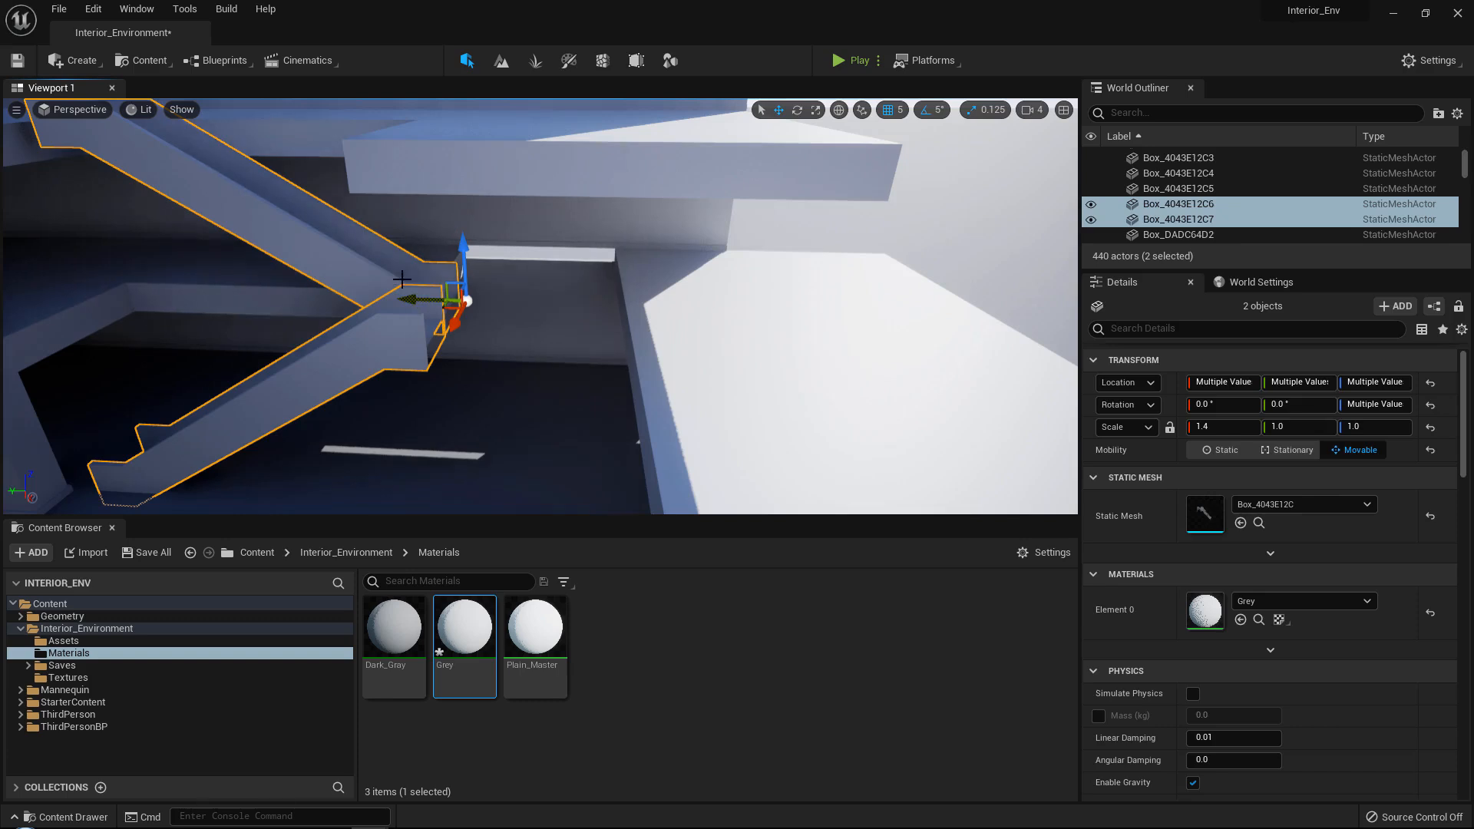
pyautogui.click(378, 260)
pyautogui.moveTo(379, 260); pyautogui.dragTo(379, 260, button='right')
pyautogui.keyDown('alt'); pyautogui.moveTo(188, 329); pyautogui.dragTo(187, 328); pyautogui.keyUp('alt')
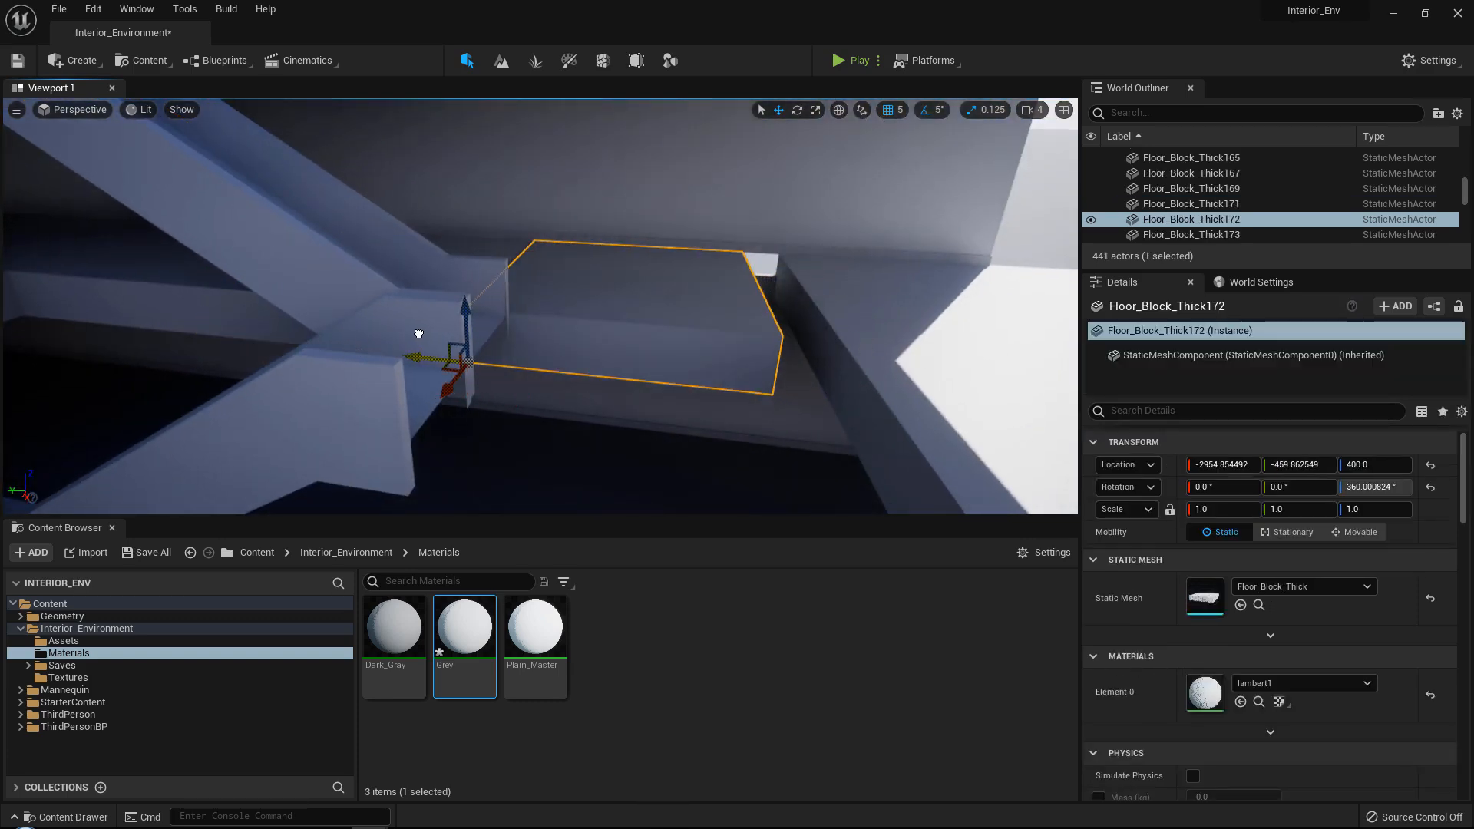
pyautogui.moveTo(421, 330); pyautogui.dragTo(422, 330, button='right')
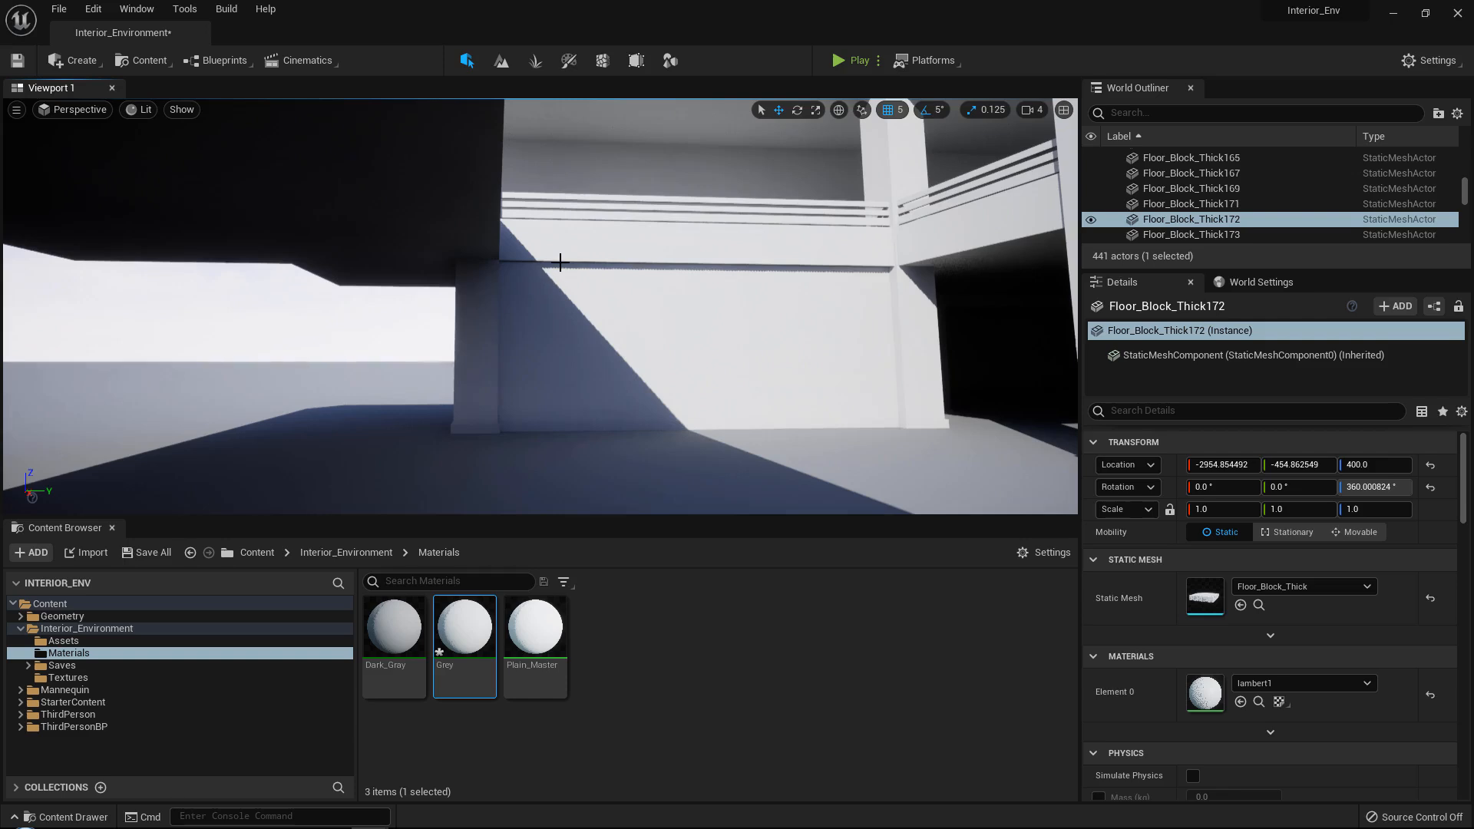
# Reselect the sixteen-block floor row and nudge it along Y so the inner blocks sit at -1044.862549.
pyautogui.moveTo(558, 262); pyautogui.dragTo(662, 334, button='right')
pyautogui.moveTo(533, 236); pyautogui.dragTo(533, 236, button='right')
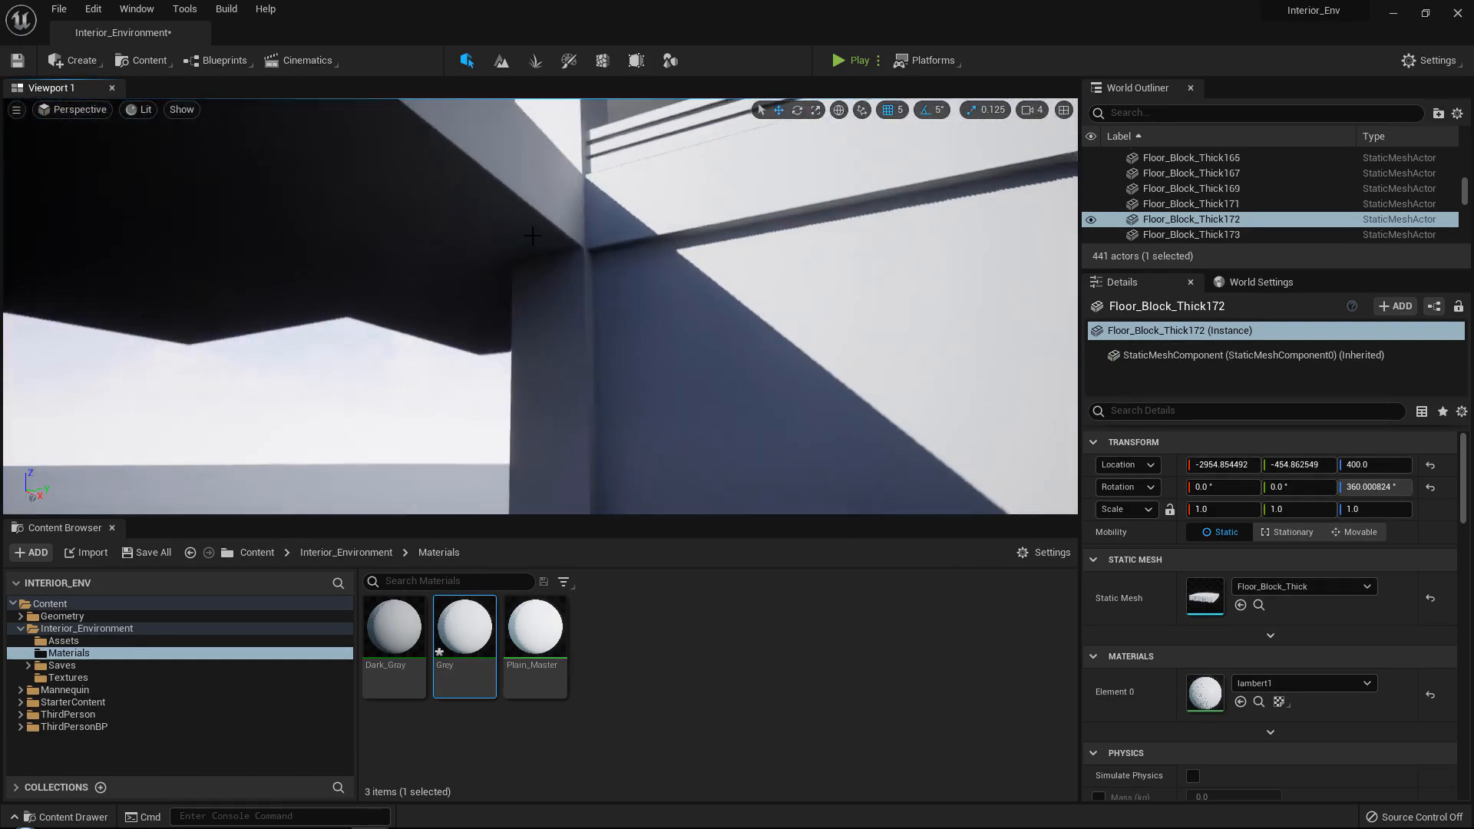
pyautogui.click(533, 236)
pyautogui.moveTo(634, 286); pyautogui.dragTo(635, 286, button='right')
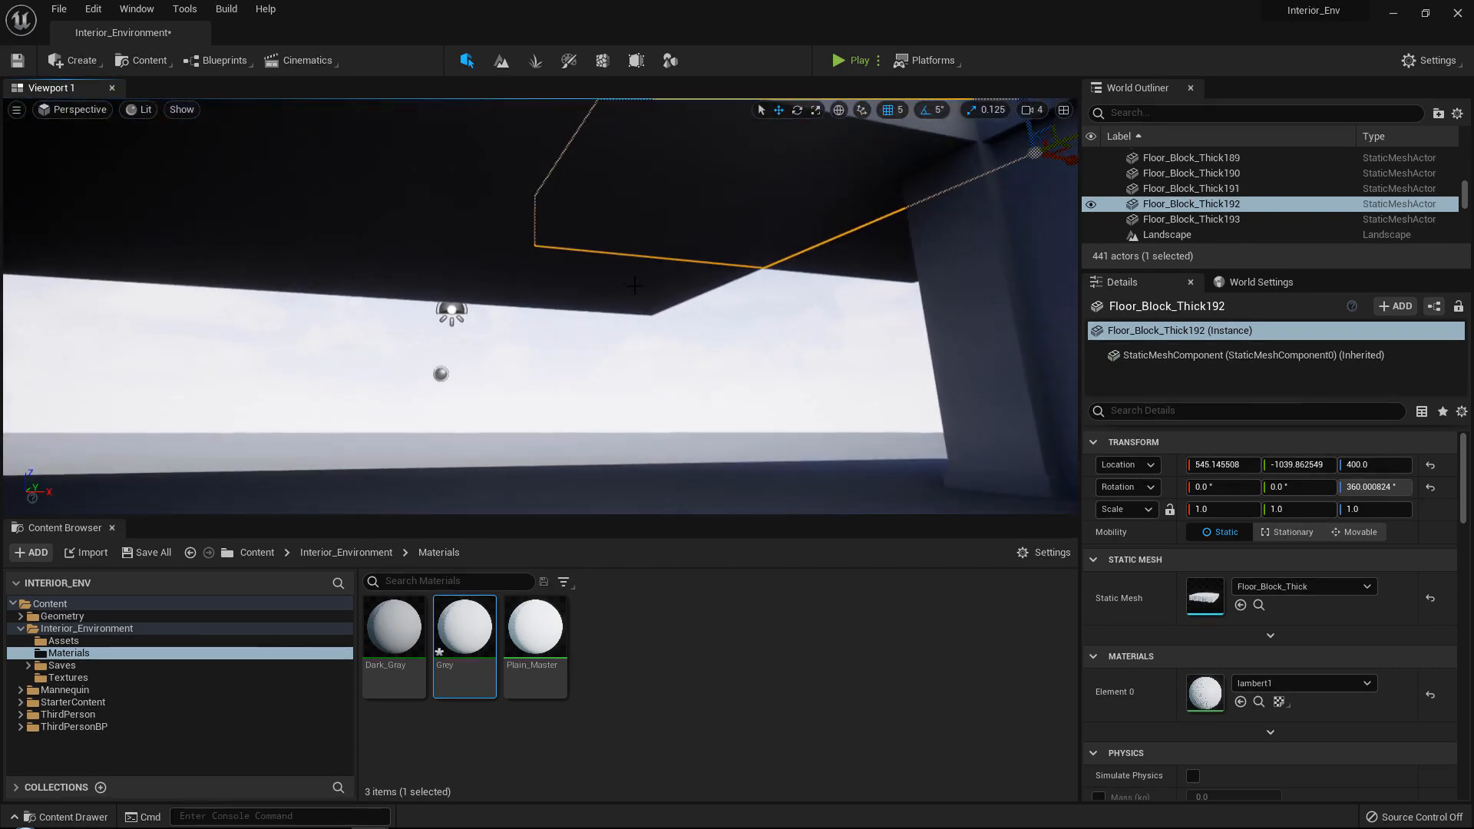
pyautogui.keyDown('ctrl'); pyautogui.click(467, 267); pyautogui.keyUp('ctrl')
pyautogui.moveTo(518, 193); pyautogui.dragTo(517, 193, button='right')
pyautogui.keyDown('ctrl'); pyautogui.click(550, 189); pyautogui.keyUp('ctrl')
pyautogui.keyDown('ctrl'); pyautogui.click(494, 244); pyautogui.keyUp('ctrl')
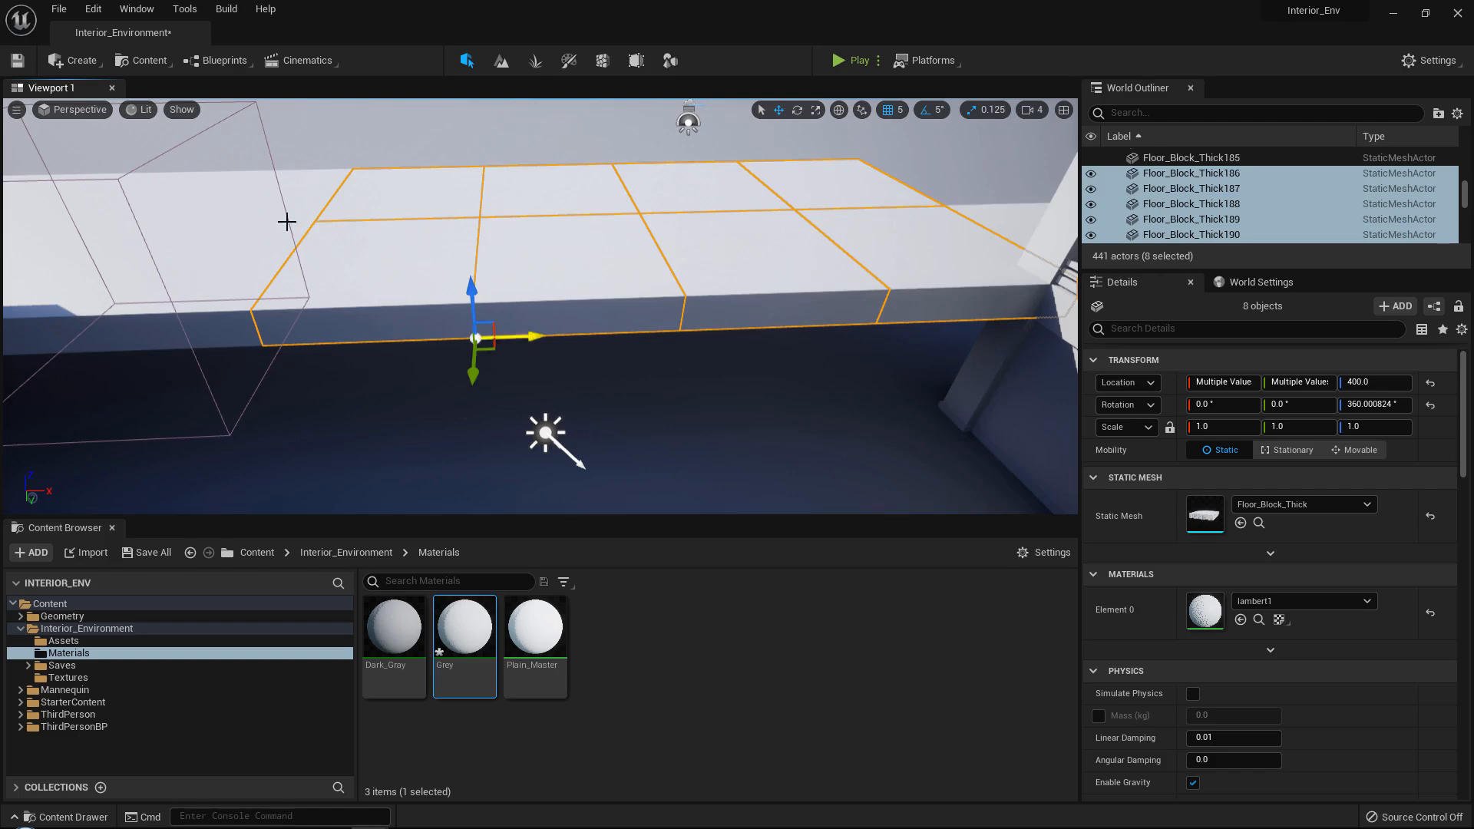
pyautogui.keyDown('ctrl'); pyautogui.click(288, 215); pyautogui.keyUp('ctrl')
pyautogui.keyDown('ctrl'); pyautogui.click(295, 245); pyautogui.keyUp('ctrl')
pyautogui.moveTo(375, 213); pyautogui.dragTo(375, 214, button='right')
pyautogui.keyDown('ctrl'); pyautogui.click(377, 209); pyautogui.keyUp('ctrl')
pyautogui.keyDown('ctrl'); pyautogui.click(286, 200); pyautogui.keyUp('ctrl')
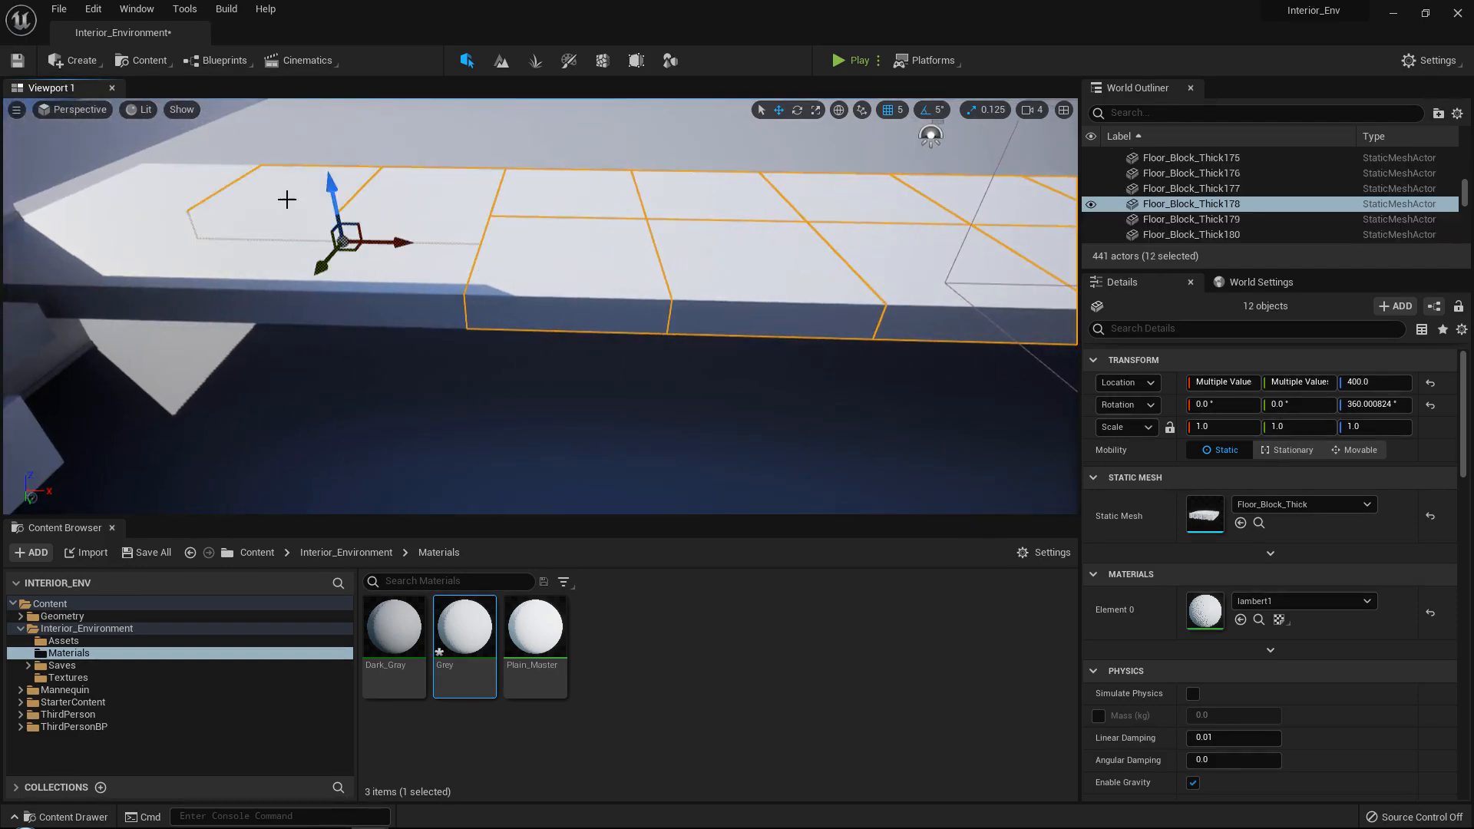
pyautogui.keyDown('ctrl'); pyautogui.click(396, 268); pyautogui.keyUp('ctrl')
pyautogui.moveTo(397, 268); pyautogui.dragTo(396, 268, button='right')
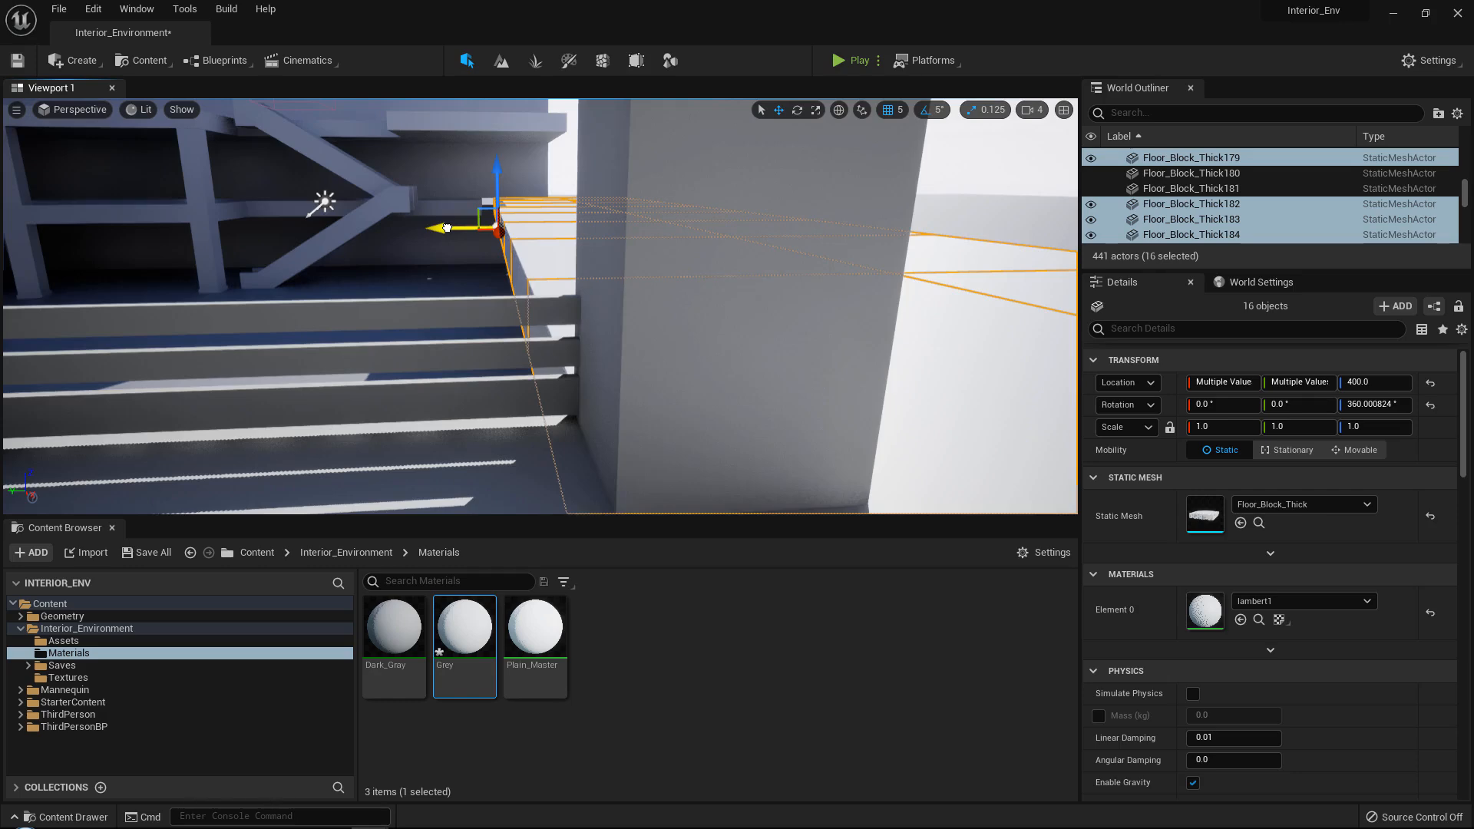
pyautogui.moveTo(520, 214); pyautogui.dragTo(520, 214, button='right')
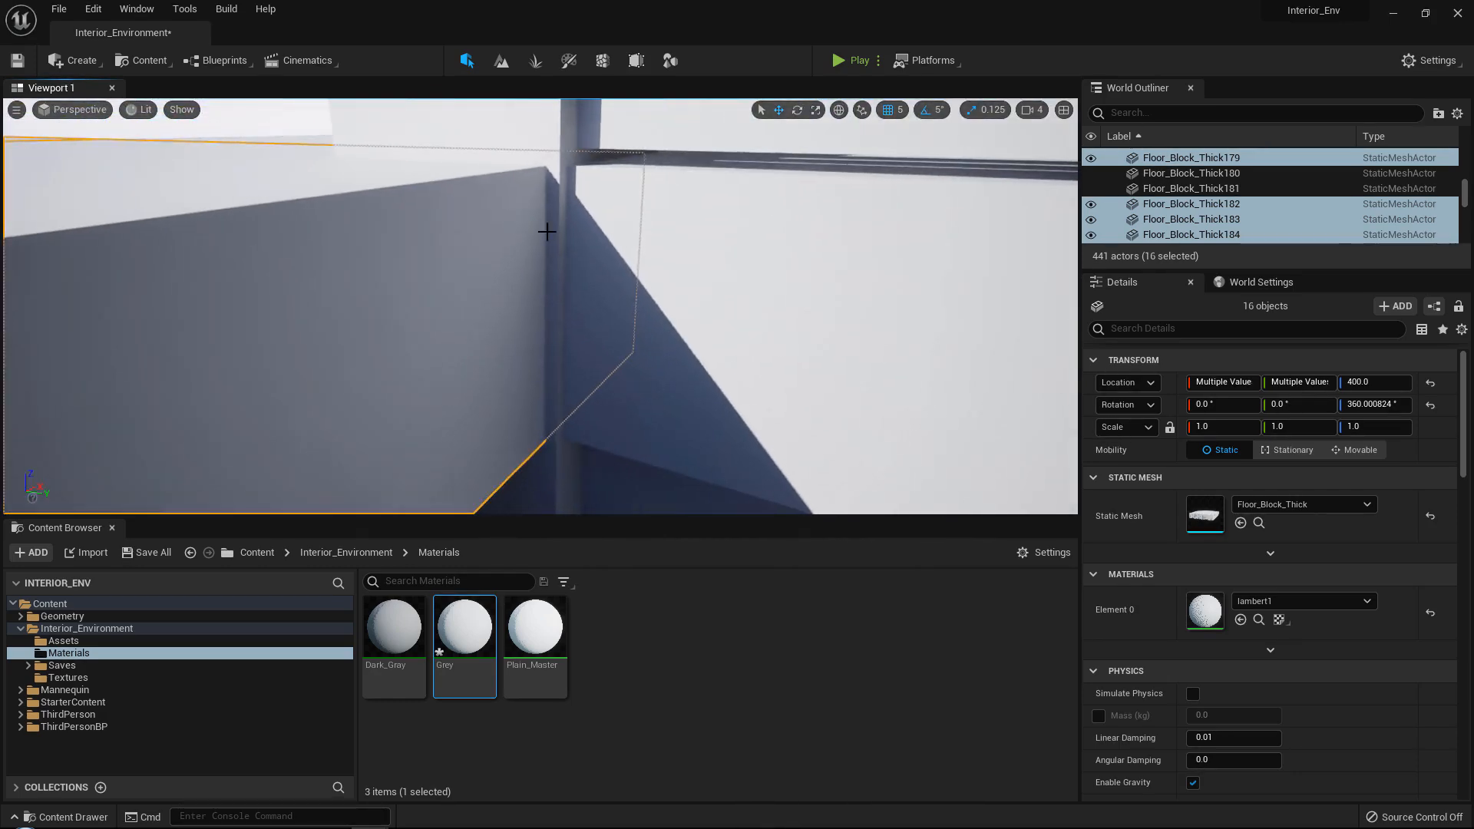
# Inspect the corner where the straight floor row meets the opposite building's floor and railing.
pyautogui.moveTo(544, 368); pyautogui.dragTo(582, 355, button='right')
pyautogui.click(602, 356)
pyautogui.click(582, 356)
pyautogui.click(479, 263)
pyautogui.moveTo(577, 410); pyautogui.dragTo(577, 409, button='right')
pyautogui.moveTo(530, 337); pyautogui.dragTo(531, 336, button='right')
pyautogui.hotkey('ctrl', 'z')
pyautogui.moveTo(540, 268); pyautogui.dragTo(540, 269, button='right')
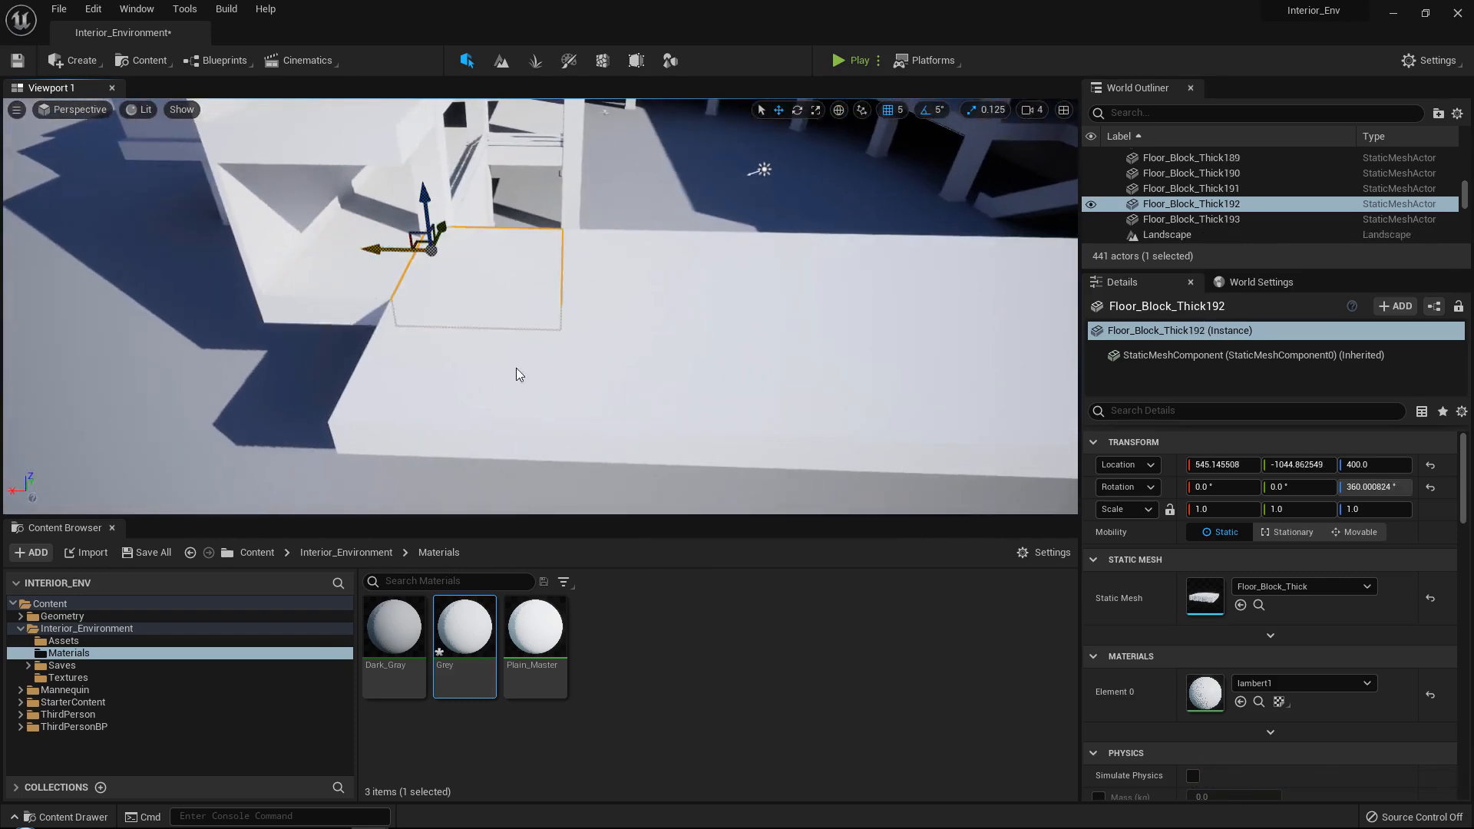
# Select the sixteen floor blocks again and bring the row's end in line with the opposite building's floor block.
pyautogui.keyDown('ctrl'); pyautogui.click(517, 369); pyautogui.keyUp('ctrl')
pyautogui.keyDown('ctrl'); pyautogui.click(645, 361); pyautogui.keyUp('ctrl')
pyautogui.keyDown('ctrl'); pyautogui.click(638, 267); pyautogui.keyUp('ctrl')
pyautogui.moveTo(636, 256); pyautogui.dragTo(636, 256, button='right')
pyautogui.keyDown('ctrl'); pyautogui.click(632, 256); pyautogui.keyUp('ctrl')
pyautogui.keyDown('ctrl'); pyautogui.click(659, 331); pyautogui.keyUp('ctrl')
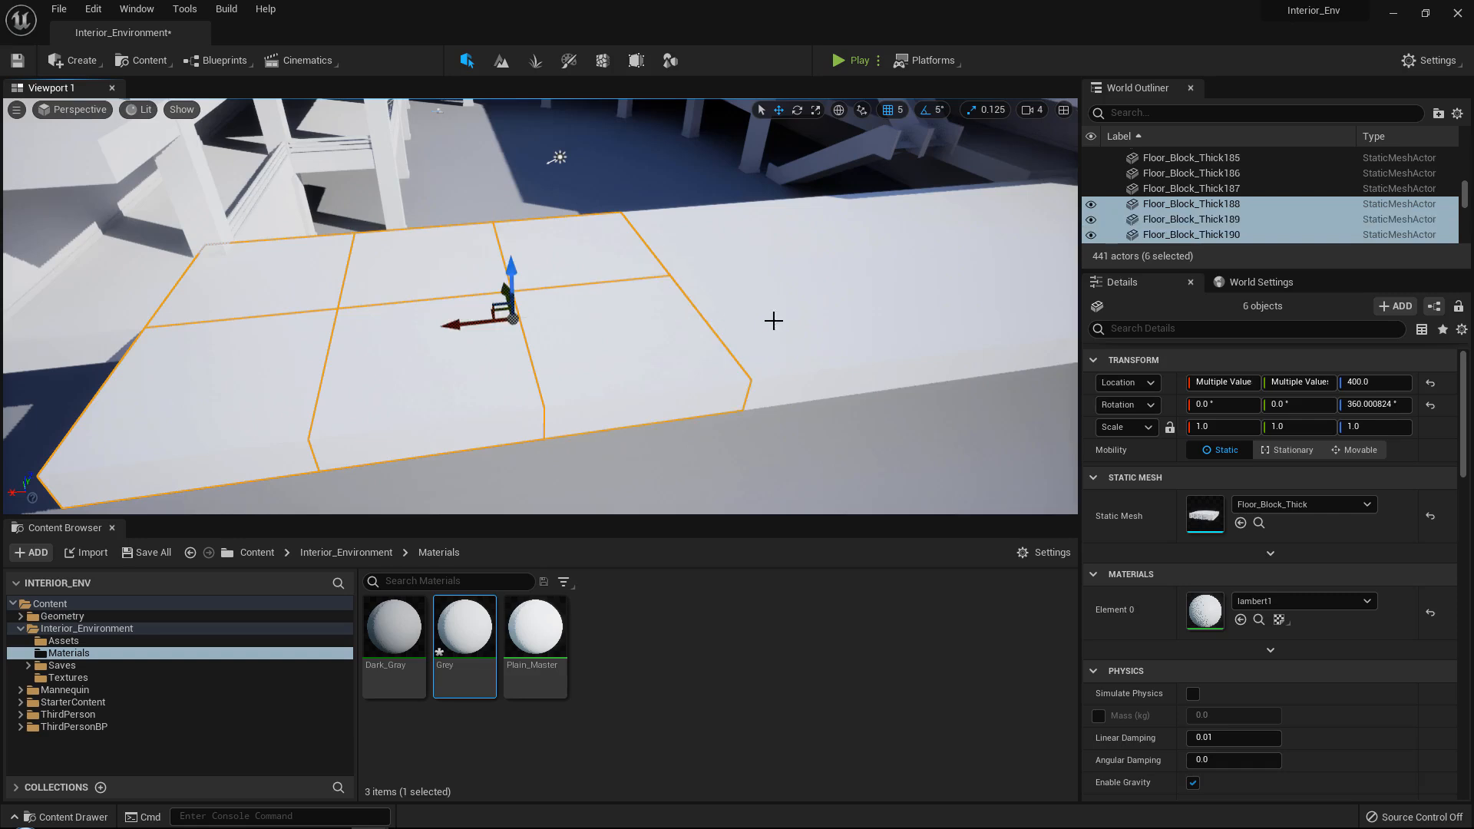
pyautogui.keyDown('ctrl'); pyautogui.click(774, 321); pyautogui.keyUp('ctrl')
pyautogui.keyDown('ctrl'); pyautogui.click(723, 261); pyautogui.keyUp('ctrl')
pyautogui.moveTo(724, 267); pyautogui.dragTo(724, 267, button='right')
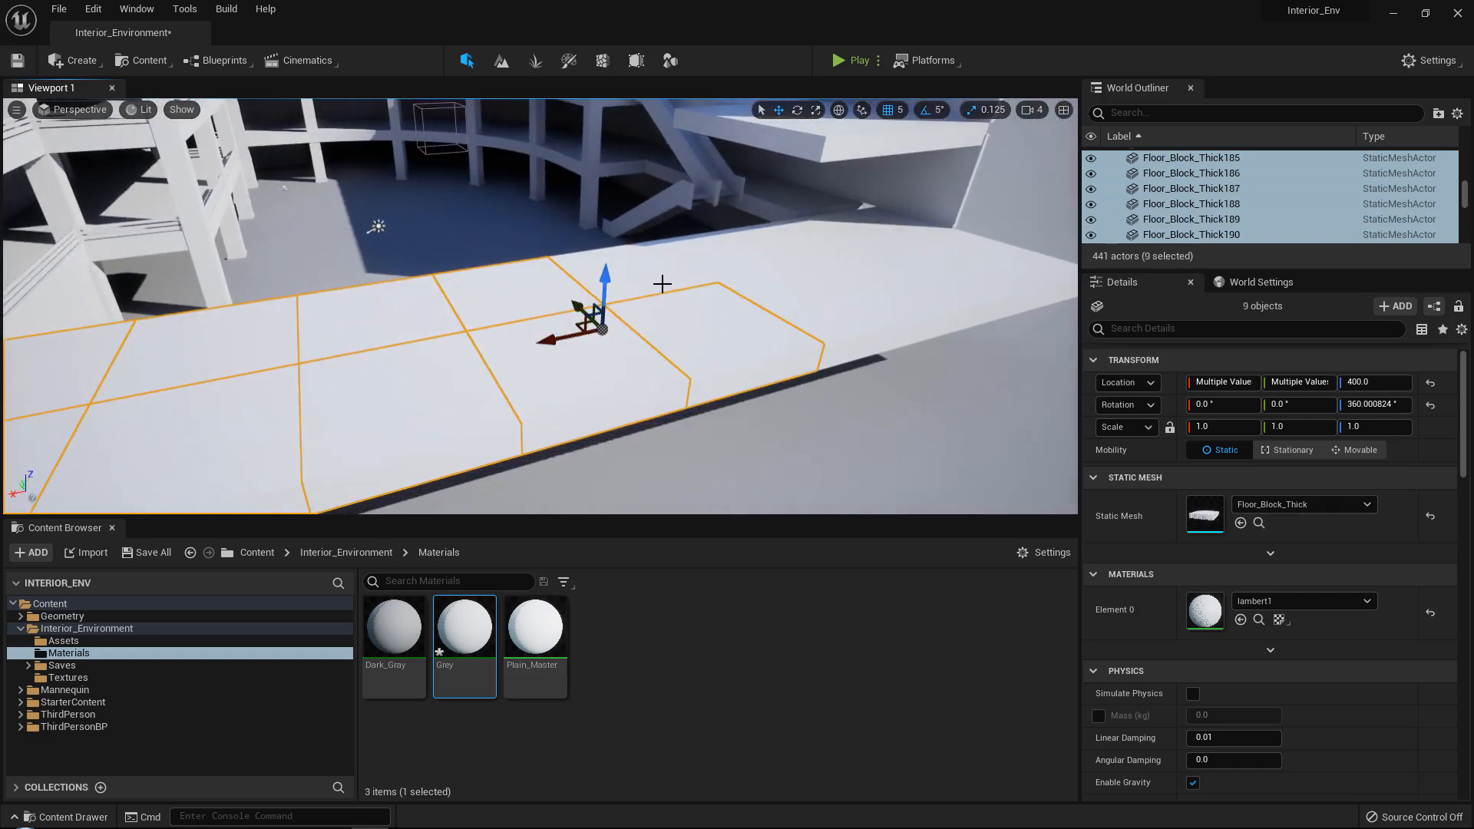
pyautogui.keyDown('ctrl'); pyautogui.click(737, 262); pyautogui.keyUp('ctrl')
pyautogui.keyDown('ctrl'); pyautogui.click(798, 257); pyautogui.keyUp('ctrl')
pyautogui.keyDown('ctrl'); pyautogui.click(862, 269); pyautogui.keyUp('ctrl')
pyautogui.keyDown('ctrl'); pyautogui.click(850, 245); pyautogui.keyUp('ctrl')
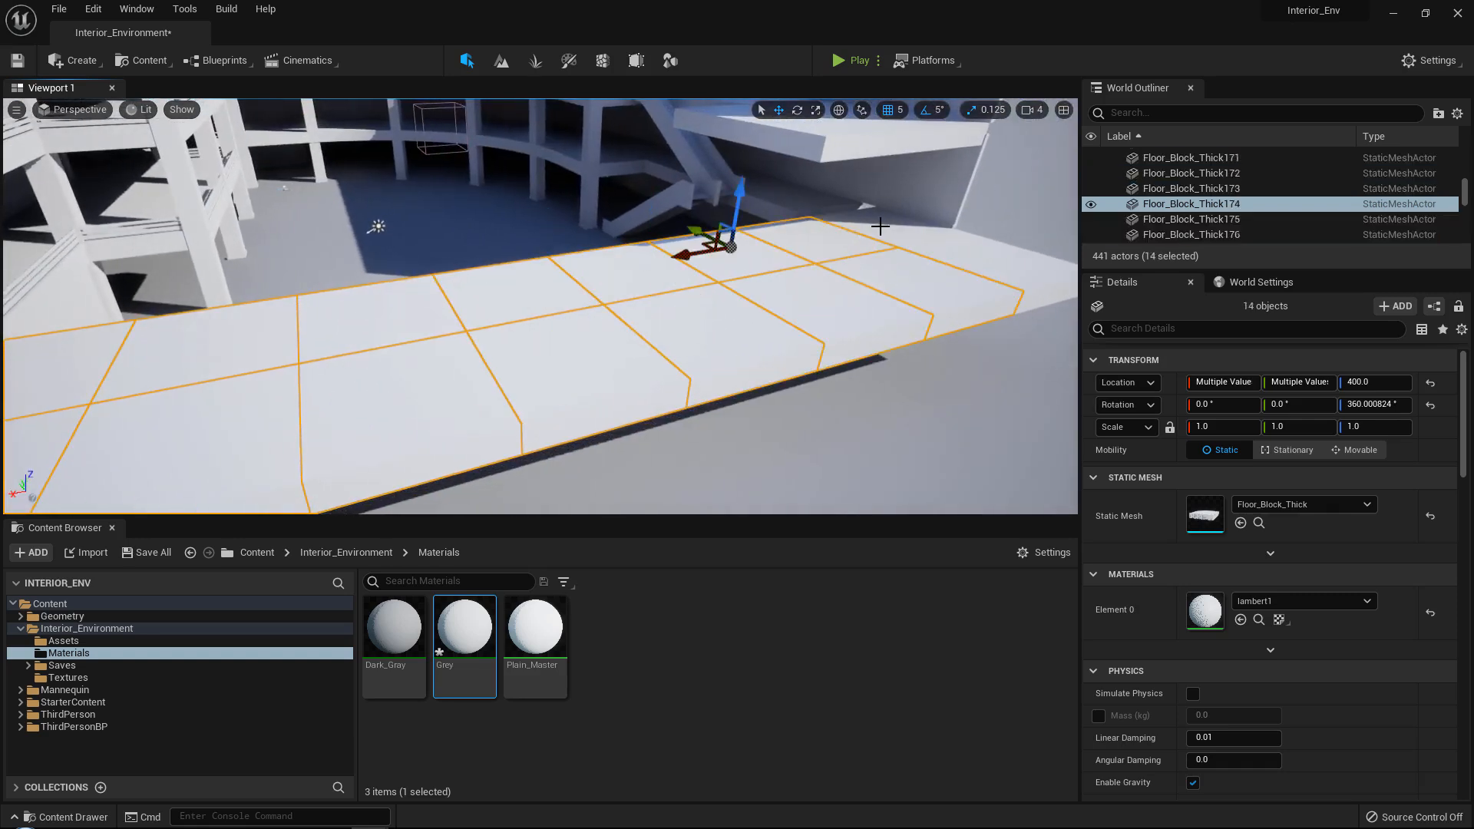
pyautogui.moveTo(861, 249); pyautogui.dragTo(862, 251, button='right')
pyautogui.keyDown('ctrl'); pyautogui.click(861, 250); pyautogui.keyUp('ctrl')
pyautogui.moveTo(879, 195); pyautogui.dragTo(876, 197, button='right')
# Compare the row's end with the corner of Floor_Block_Thick45 and nudge the sixteen blocks flush against it.
pyautogui.click(514, 221)
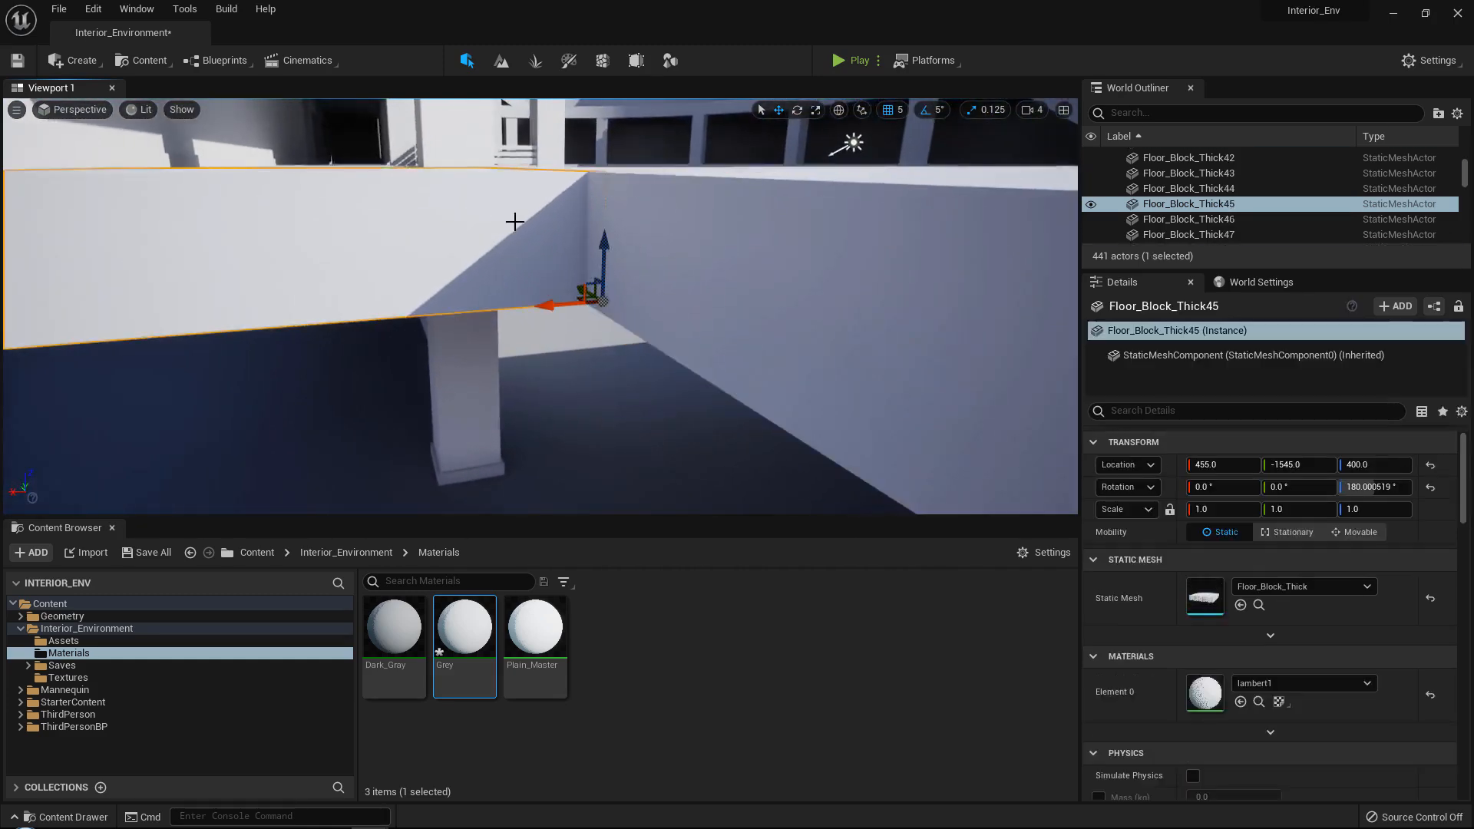
pyautogui.moveTo(514, 221); pyautogui.dragTo(514, 221, button='right')
pyautogui.hotkey('ctrl', 'z')
pyautogui.moveTo(890, 190); pyautogui.dragTo(890, 190, button='right')
pyautogui.moveTo(890, 190); pyautogui.dragTo(893, 189)
# Duplicate Floor_Block_Thick45 along the Y axis to -2045.0, filling the outer corner beside the floor row's end.
pyautogui.click(249, 387)
pyautogui.moveTo(371, 330); pyautogui.dragTo(372, 330, button='right')
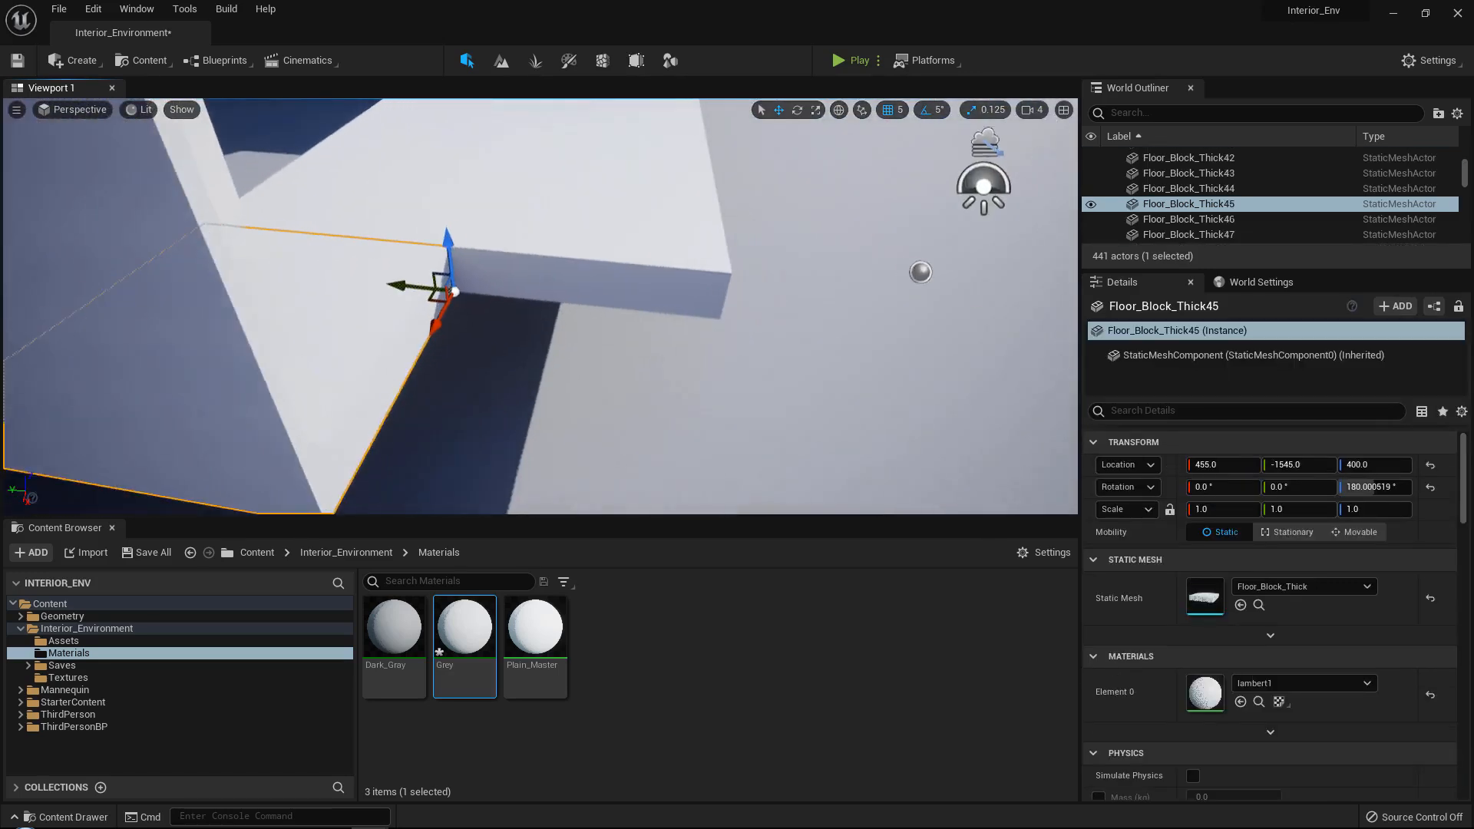
pyautogui.keyDown('alt'); pyautogui.moveTo(428, 284); pyautogui.dragTo(644, 306); pyautogui.keyUp('alt')
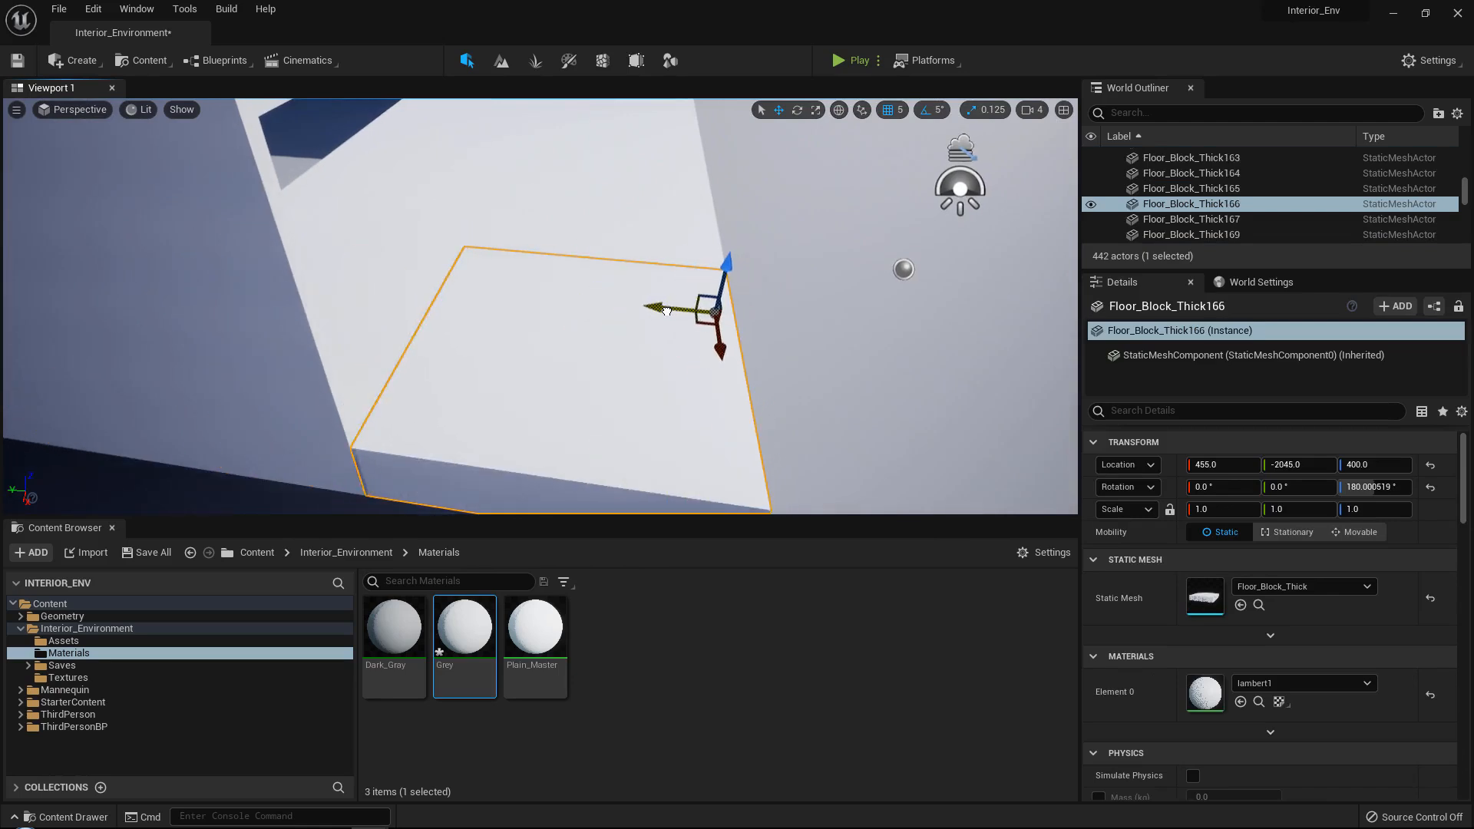
# Inspect the filled outer corner and the floor blocks running around to the curved side of the interior.
pyautogui.moveTo(622, 321); pyautogui.dragTo(622, 321, button='right')
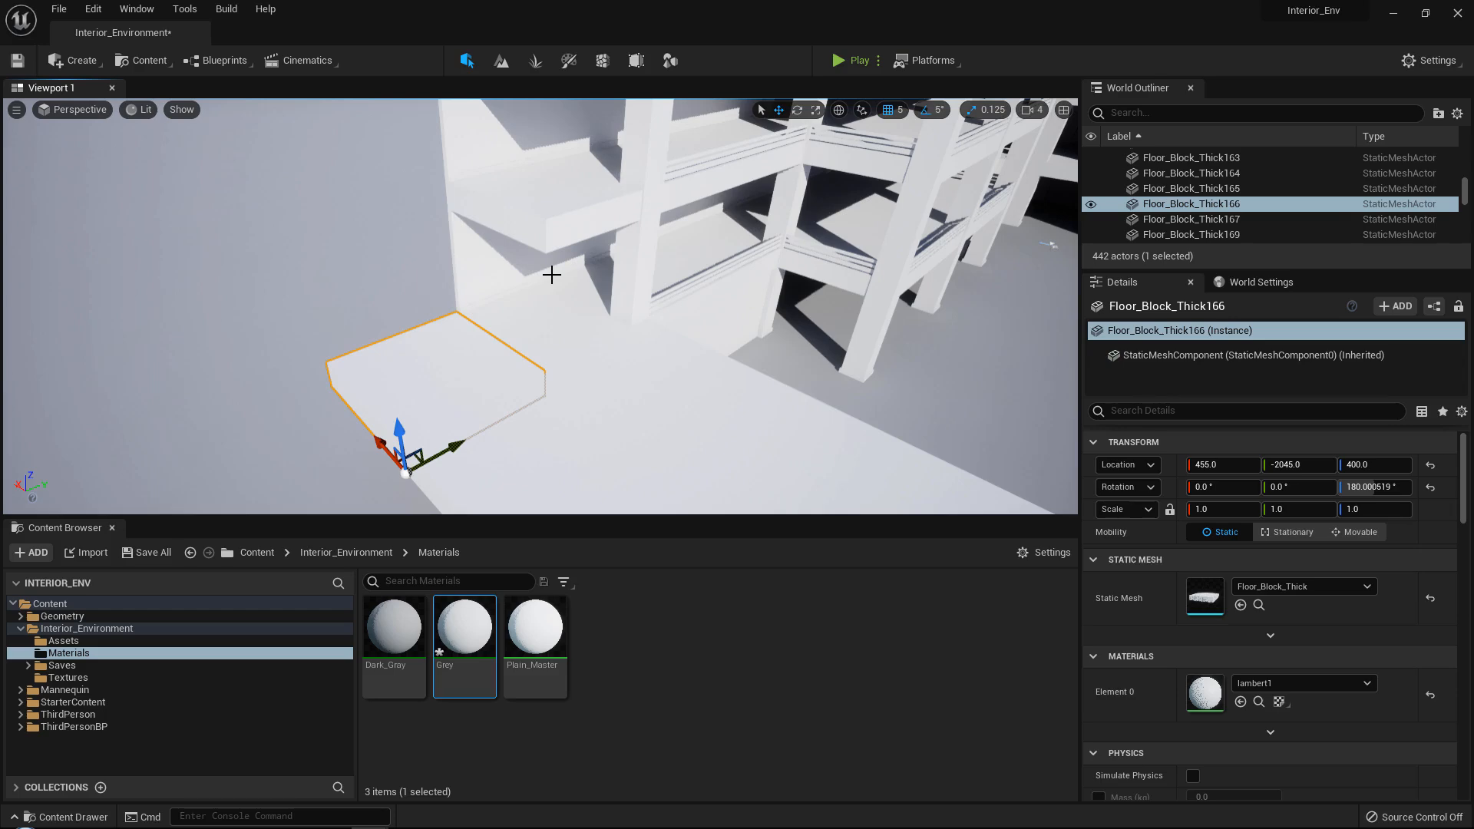
pyautogui.moveTo(552, 274); pyautogui.dragTo(551, 274, button='right')
pyautogui.click(418, 294)
pyautogui.moveTo(419, 293); pyautogui.dragTo(419, 293, button='right')
pyautogui.click(737, 346)
pyautogui.moveTo(737, 346); pyautogui.dragTo(737, 345, button='right')
pyautogui.click(495, 306)
pyautogui.moveTo(495, 306); pyautogui.dragTo(495, 306, button='right')
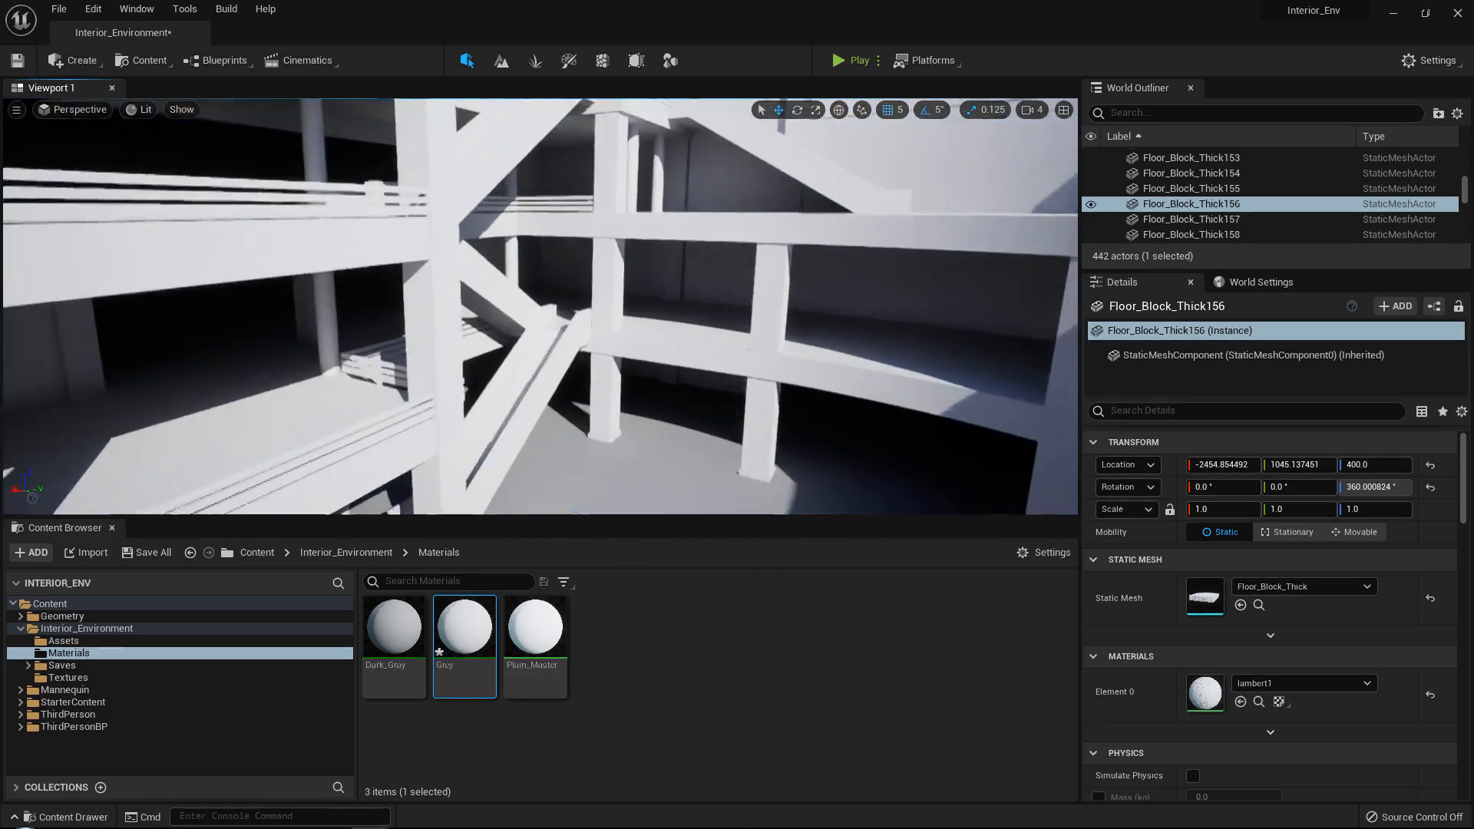
# Set the scale snap to 0.0625 and scale Floor_Block_Thick172 to 1.1875 along Y to close against the straight floor row.
pyautogui.moveTo(625, 288); pyautogui.dragTo(606, 333, button='right')
pyautogui.moveTo(712, 305); pyautogui.dragTo(712, 305, button='right')
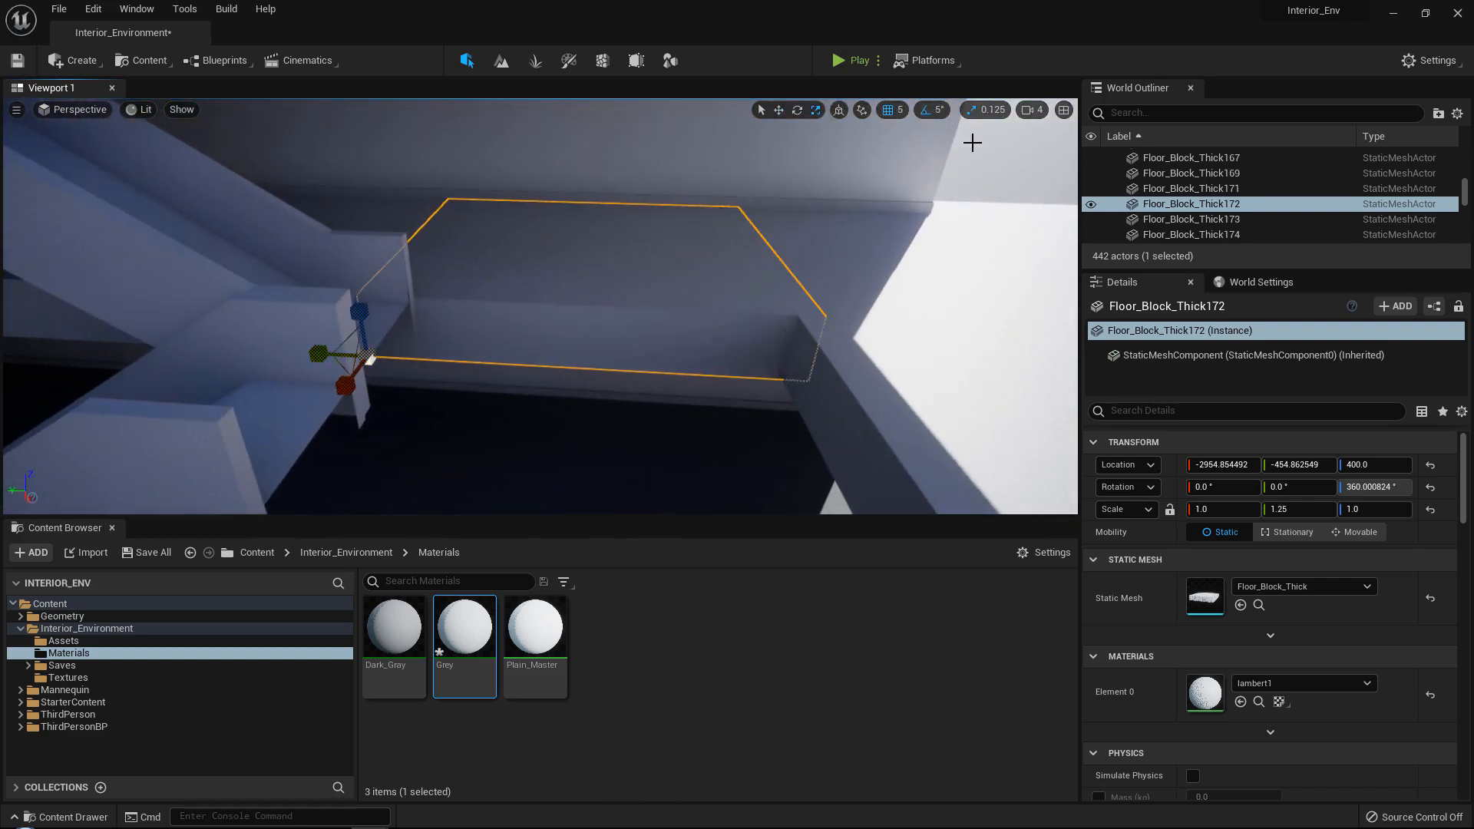
pyautogui.click(986, 109)
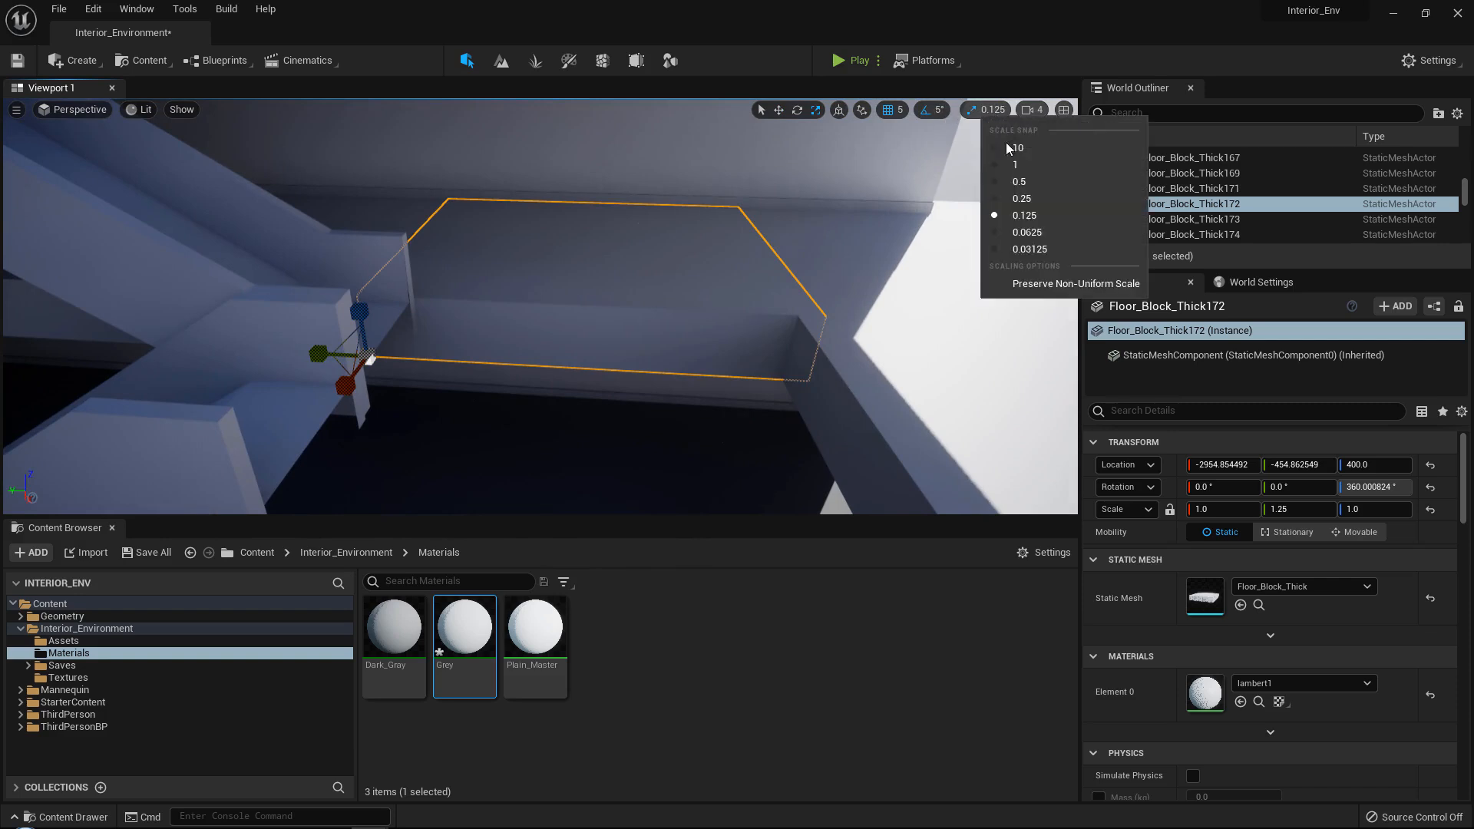
pyautogui.click(1021, 233)
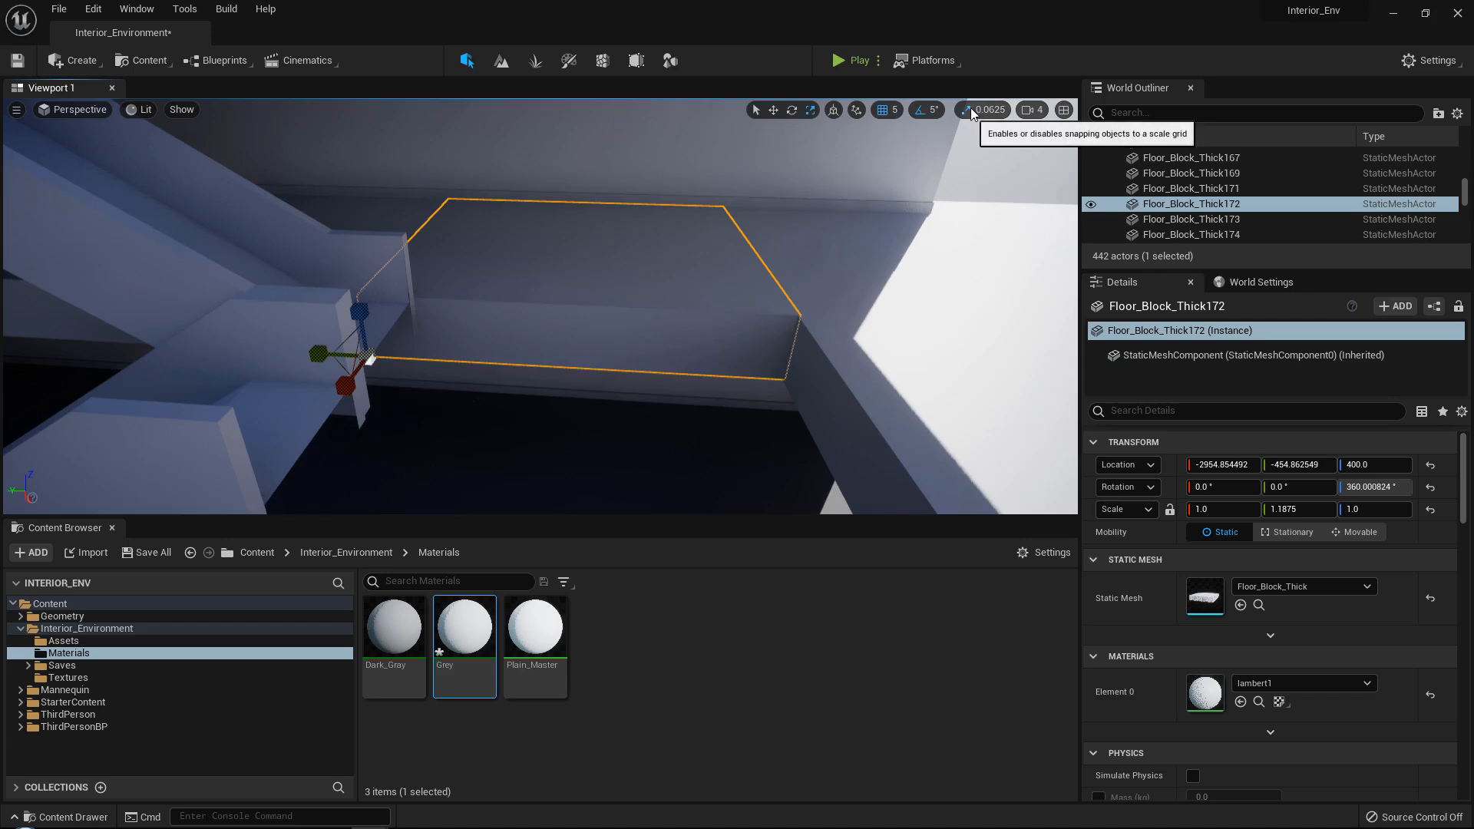
# Delete the four upper-level floor blocks at the corner above Floor_Block_Thick172.
pyautogui.moveTo(470, 298); pyautogui.dragTo(520, 269, button='right')
pyautogui.press('s')
pyautogui.press('a')
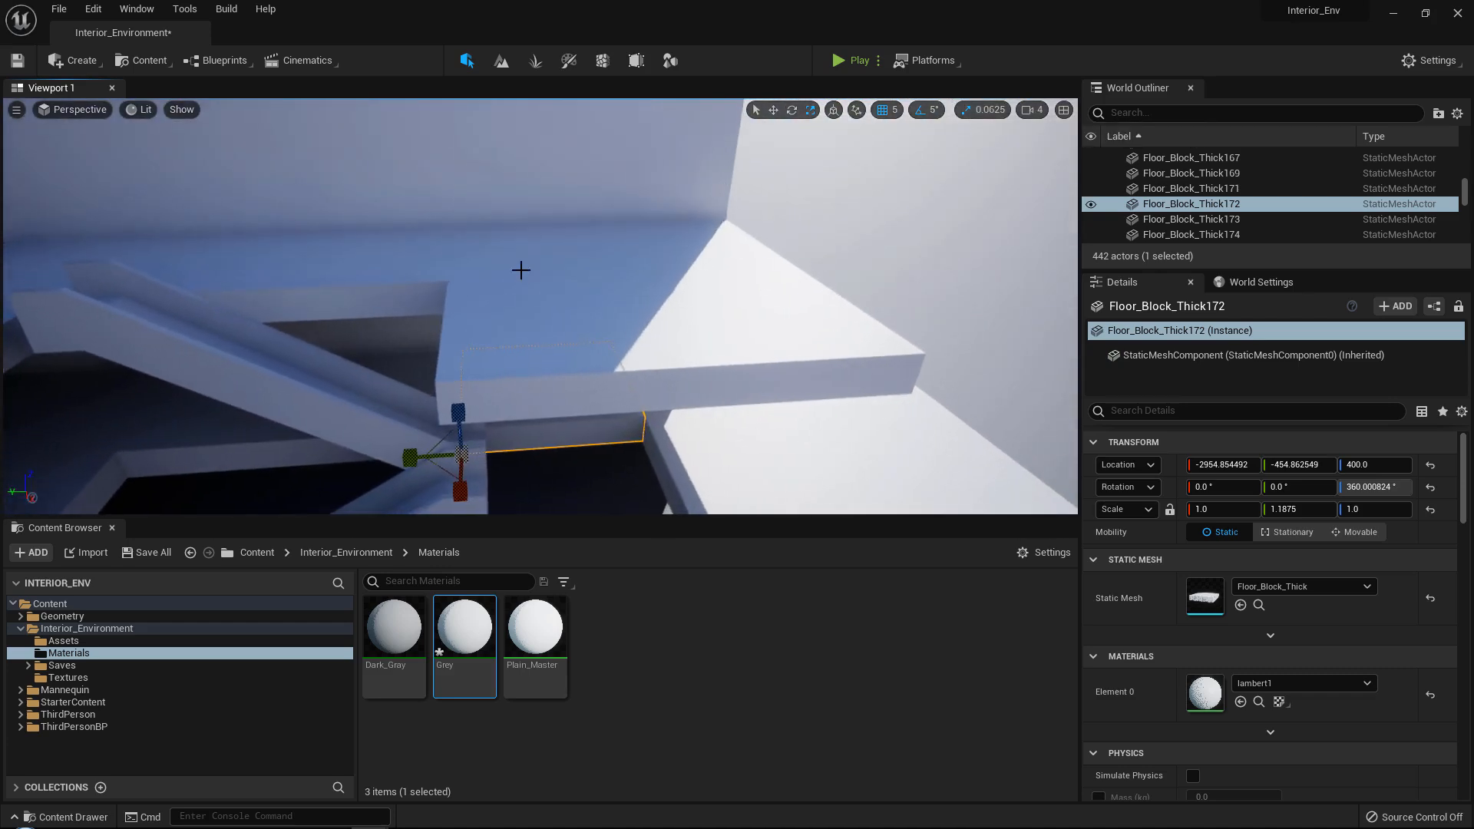
pyautogui.press('Delete')
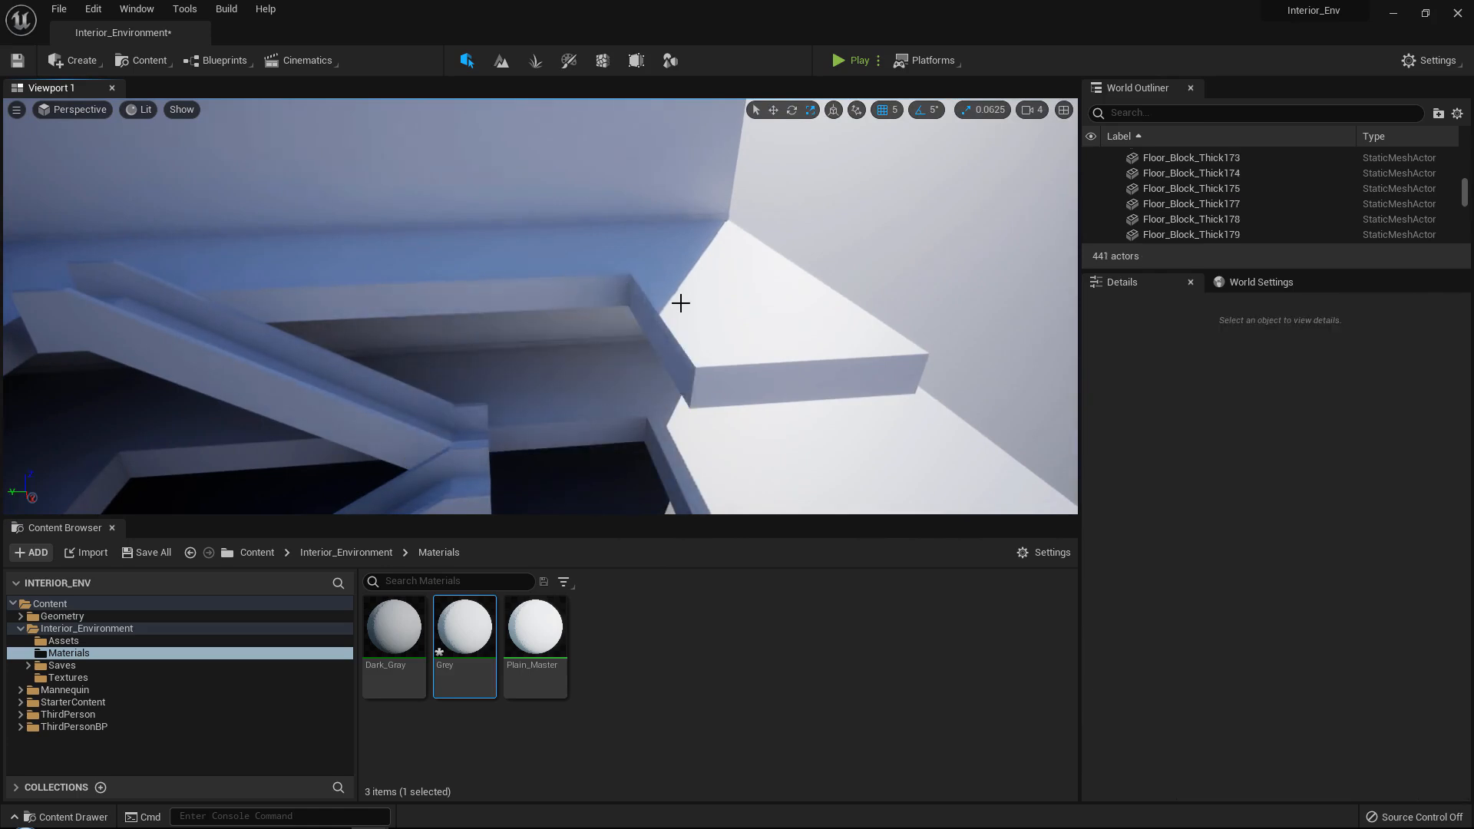
pyautogui.click(680, 304)
pyautogui.press('Delete')
pyautogui.click(681, 257)
pyautogui.press('Delete')
pyautogui.click(599, 286)
pyautogui.press('Delete')
# Duplicate Floor_Block_Thick172 straight up to a Z location of 900.0 for the upper level.
pyautogui.click(567, 388)
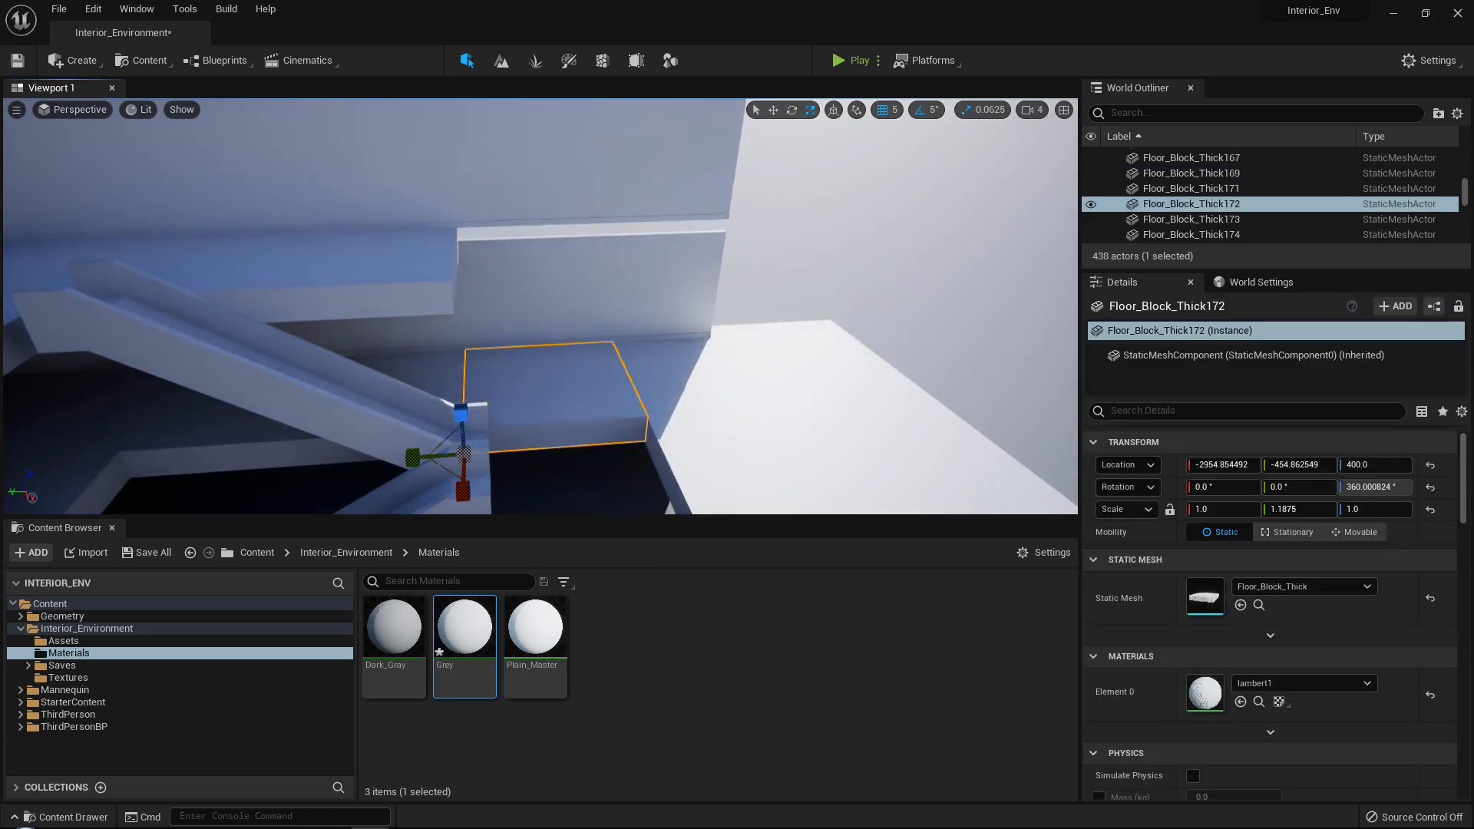
pyautogui.press('d')
pyautogui.moveTo(567, 388); pyautogui.dragTo(540, 393, button='right')
pyautogui.press('w')
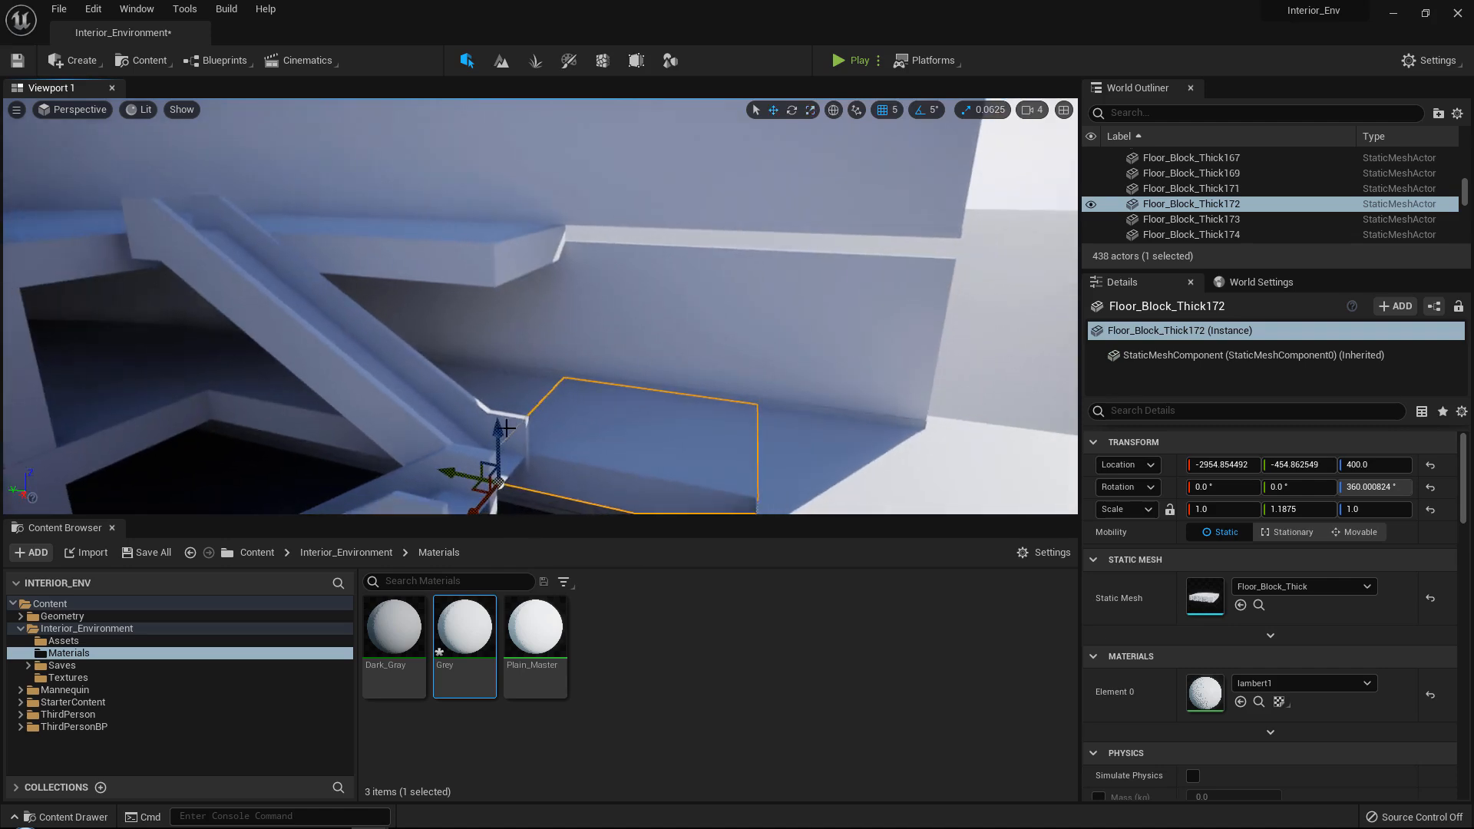
pyautogui.moveTo(502, 434); pyautogui.dragTo(552, 229)
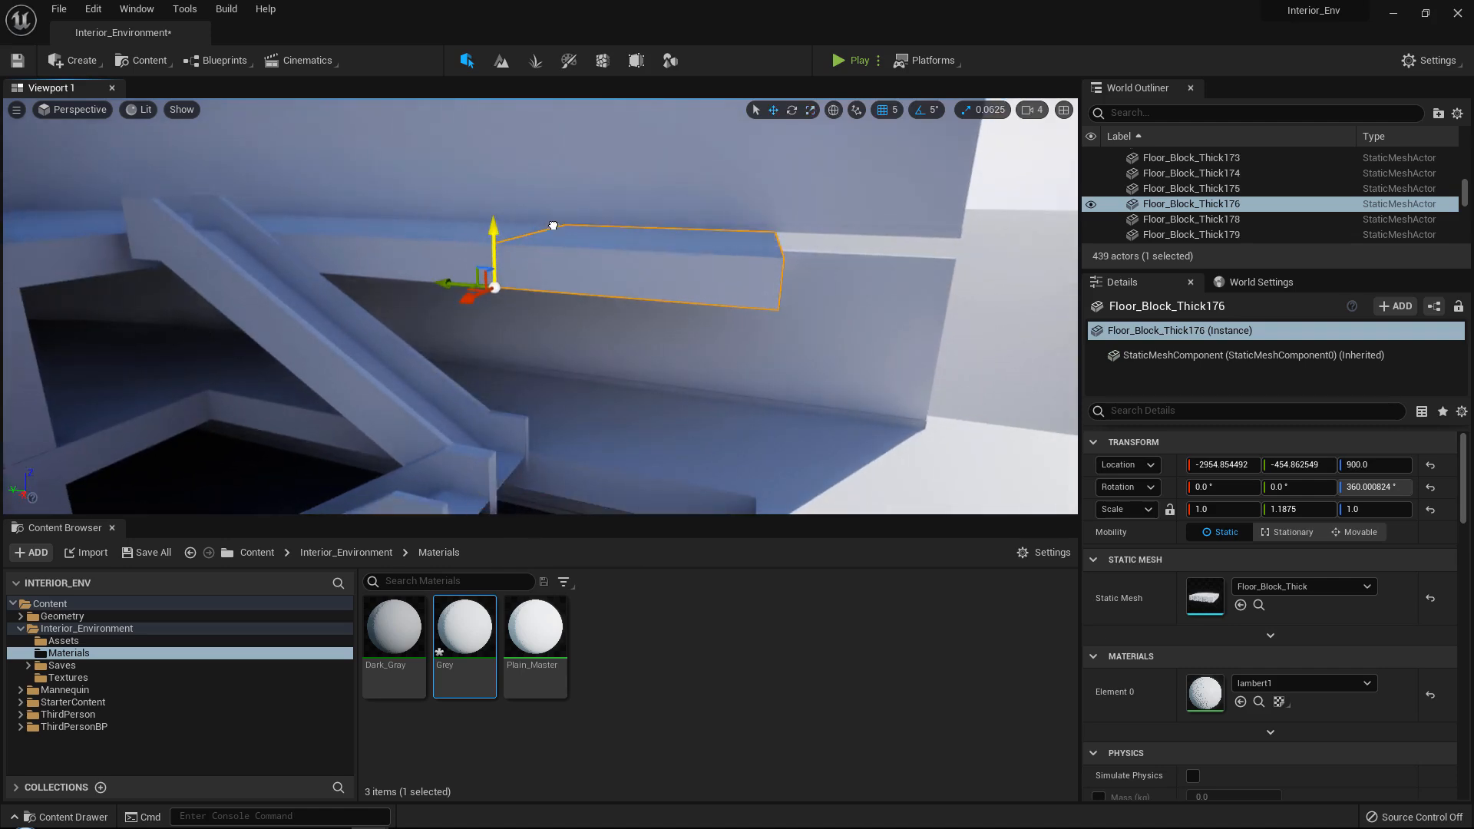
# Select both stair flights, Box_4043E12C6 and Box_4043E12C7, and adjust their position along the Y axis beside the corner floor.
pyautogui.moveTo(554, 225); pyautogui.dragTo(598, 254, button='right')
pyautogui.press('s')
pyautogui.press('a')
pyautogui.click(574, 324)
pyautogui.keyDown('shift'); pyautogui.click(585, 250); pyautogui.keyUp('shift')
pyautogui.press('d')
pyautogui.moveTo(515, 287); pyautogui.dragTo(684, 305)
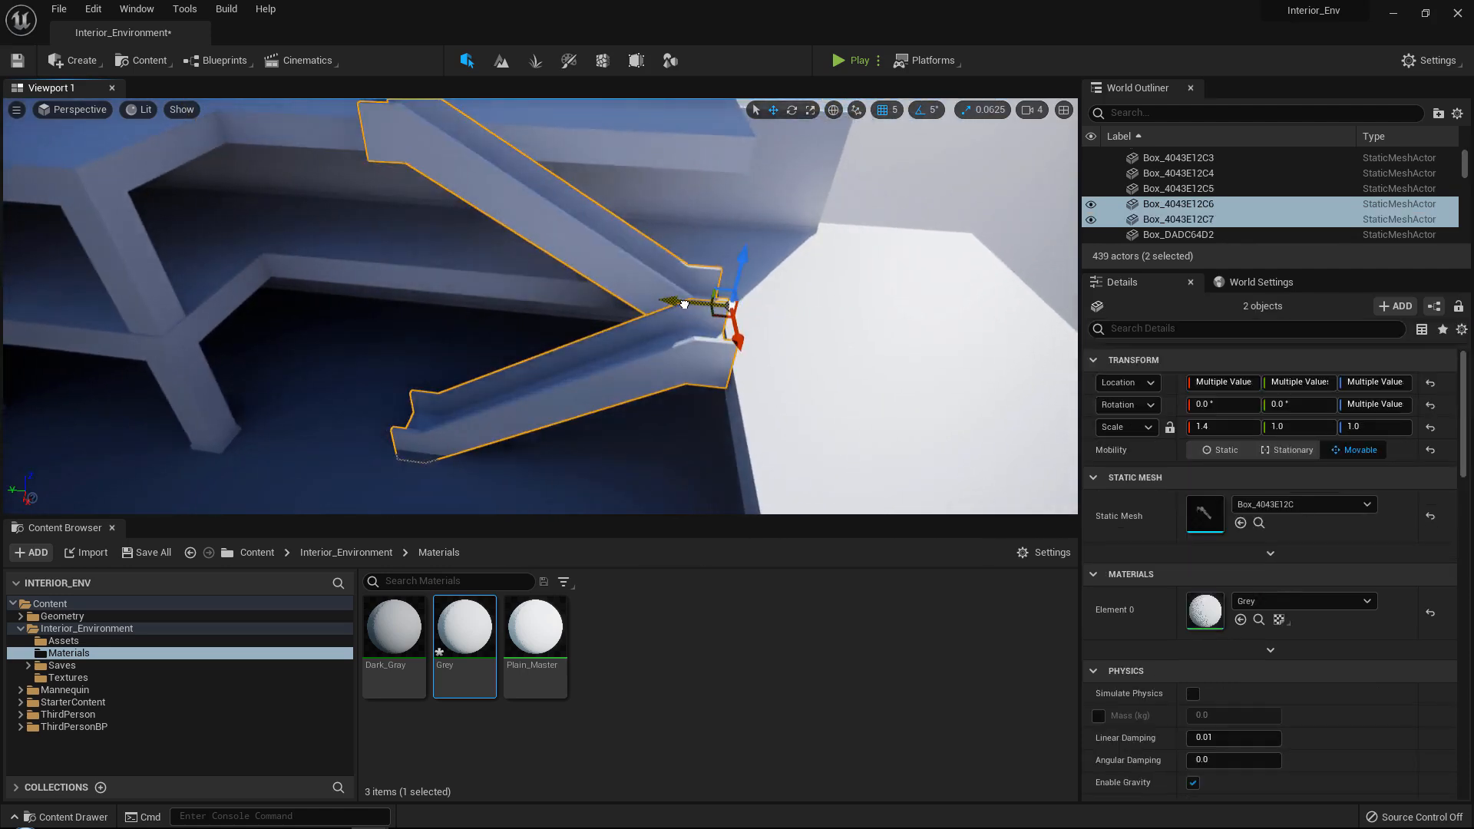
pyautogui.press('w')
pyautogui.moveTo(685, 305); pyautogui.dragTo(690, 308, button='right')
# Duplicate the curved side's end floor block on the upper level along Y to 545.137451, towards the stairs.
pyautogui.moveTo(612, 255); pyautogui.dragTo(653, 258)
pyautogui.press('s')
pyautogui.moveTo(653, 257); pyautogui.dragTo(576, 265, button='right')
pyautogui.click(411, 304)
pyautogui.moveTo(411, 303); pyautogui.dragTo(415, 315, button='right')
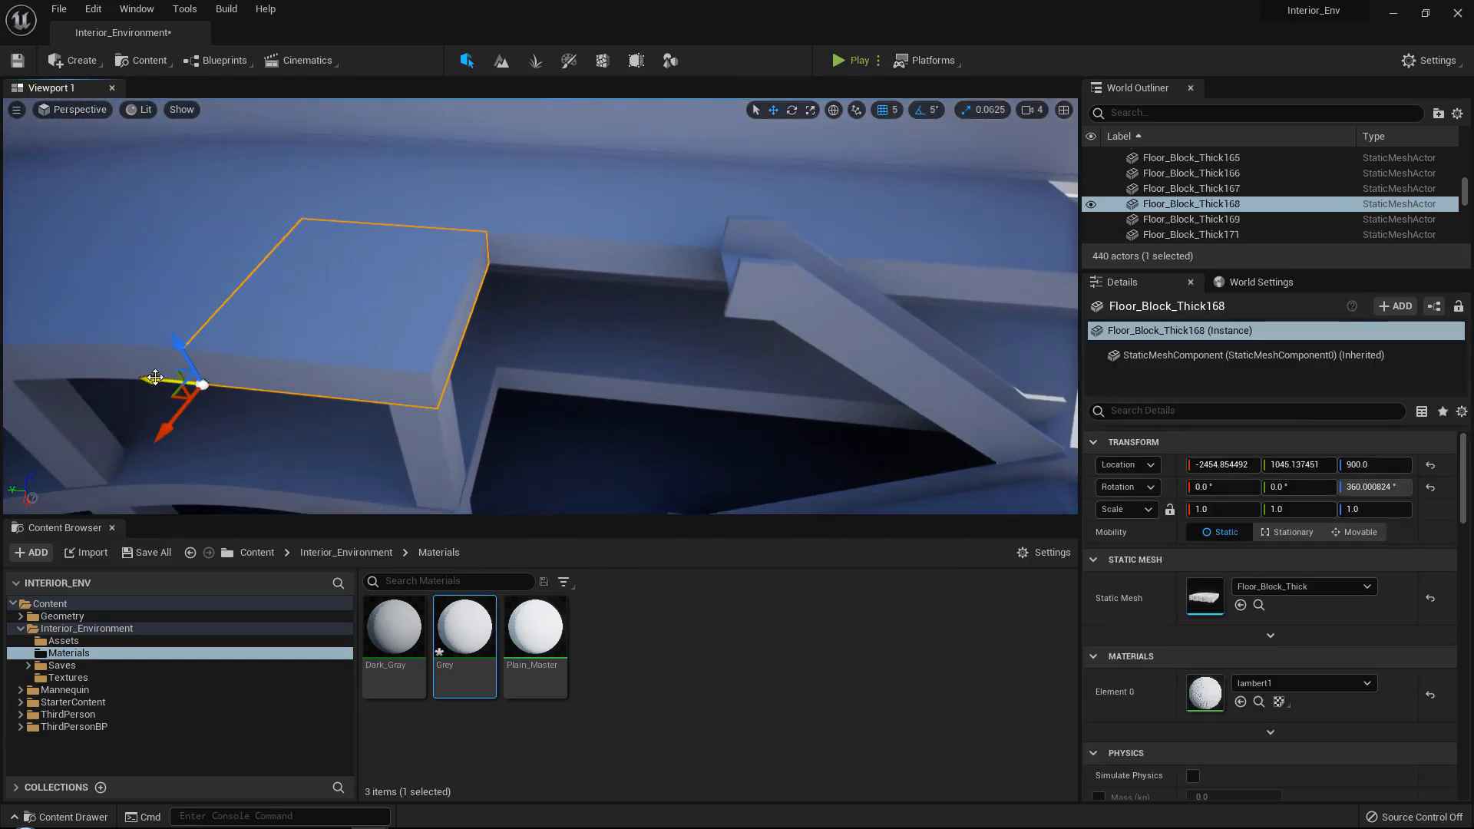
pyautogui.moveTo(155, 377); pyautogui.dragTo(397, 397)
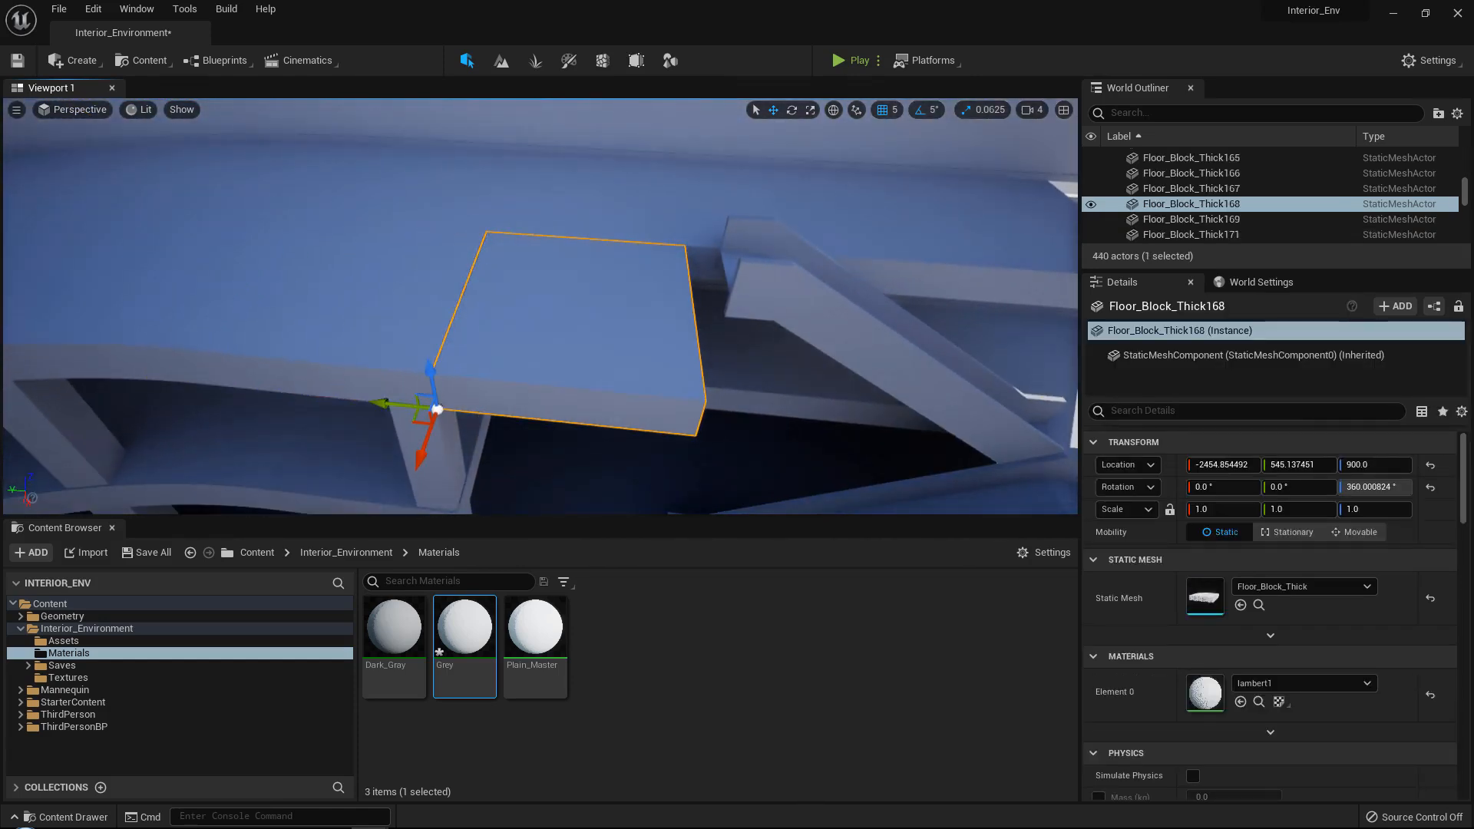
pyautogui.moveTo(392, 399)
pyautogui.mouseDown(button='right')
pyautogui.moveTo(449, 397)
pyautogui.moveTo(472, 414)
pyautogui.moveTo(397, 393)
pyautogui.mouseUp(button='right')
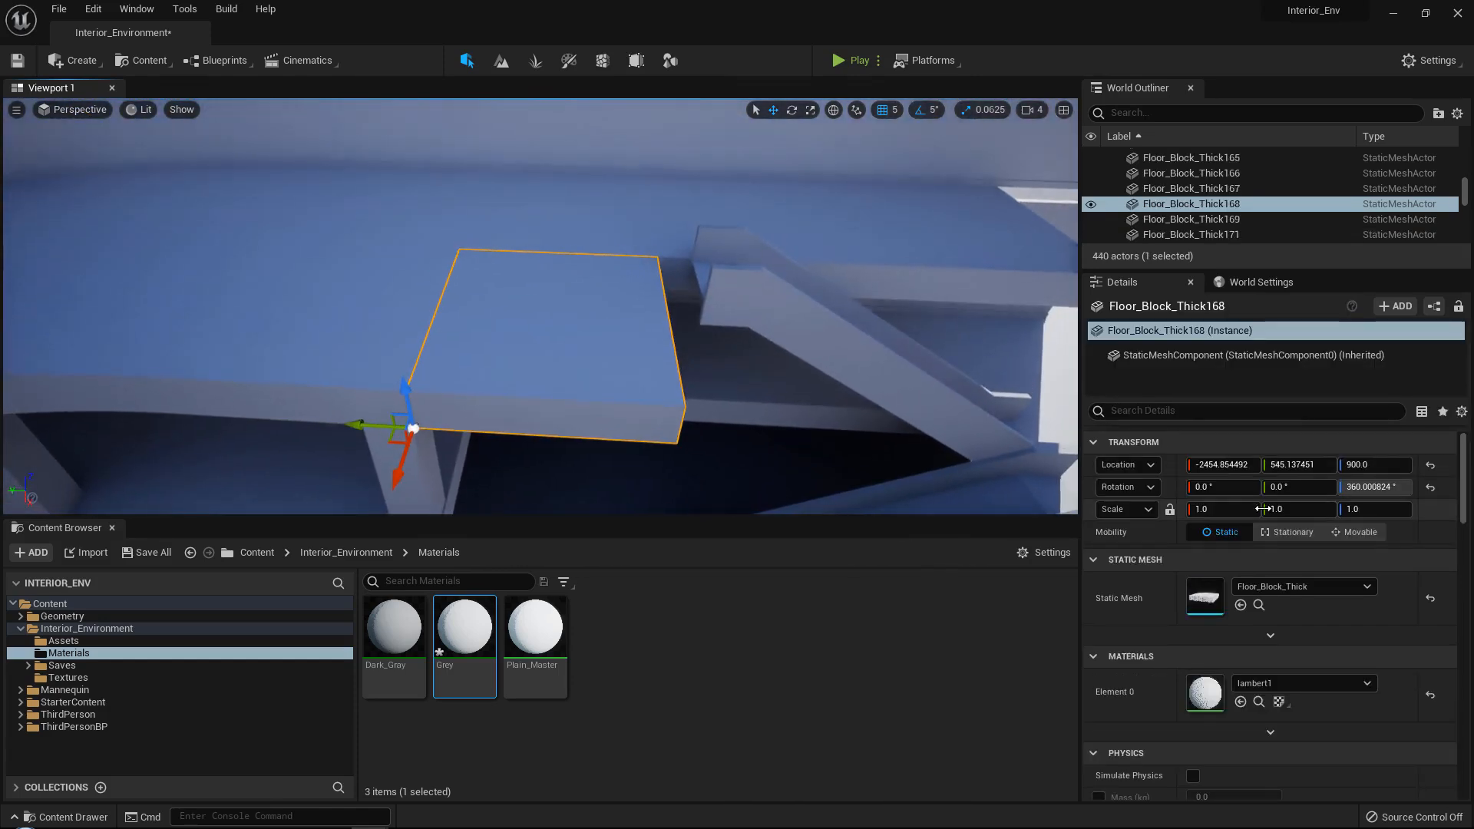
# Turn off scale snapping and stretch Floor_Block_Thick168 along Y to a scale of 1.16751 so it meets the stairs.
pyautogui.click(1029, 263)
pyautogui.moveTo(1029, 262); pyautogui.dragTo(1069, 263, button='right')
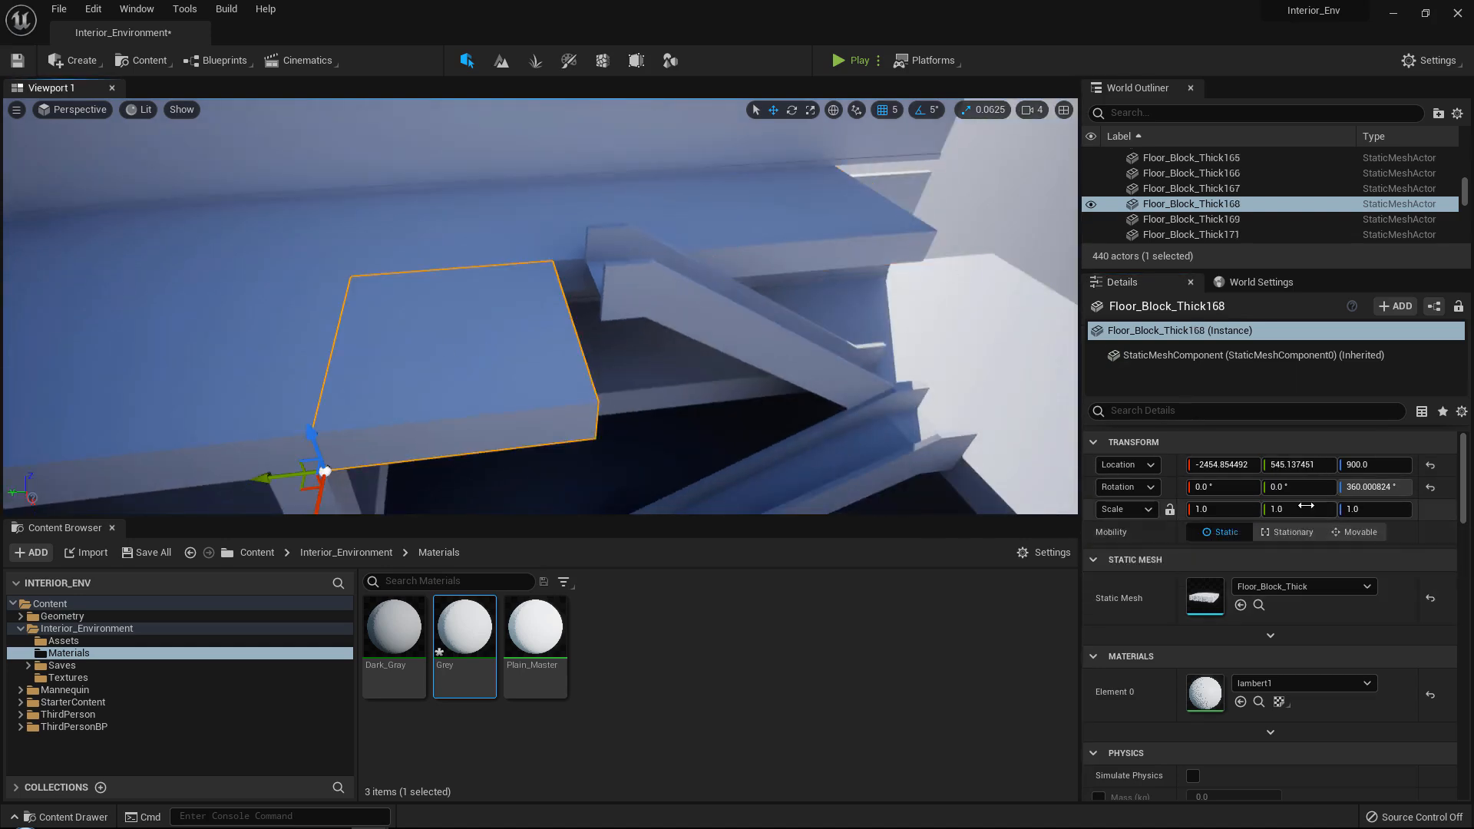
pyautogui.press('Return')
pyautogui.moveTo(921, 399); pyautogui.dragTo(875, 418, button='right')
pyautogui.press('w')
pyautogui.moveTo(741, 284); pyautogui.dragTo(737, 290, button='right')
pyautogui.press('s')
pyautogui.click(970, 110)
pyautogui.moveTo(868, 230); pyautogui.dragTo(856, 239, button='right')
pyautogui.press('a')
pyautogui.press('q')
pyautogui.moveTo(680, 245); pyautogui.dragTo(691, 229, button='right')
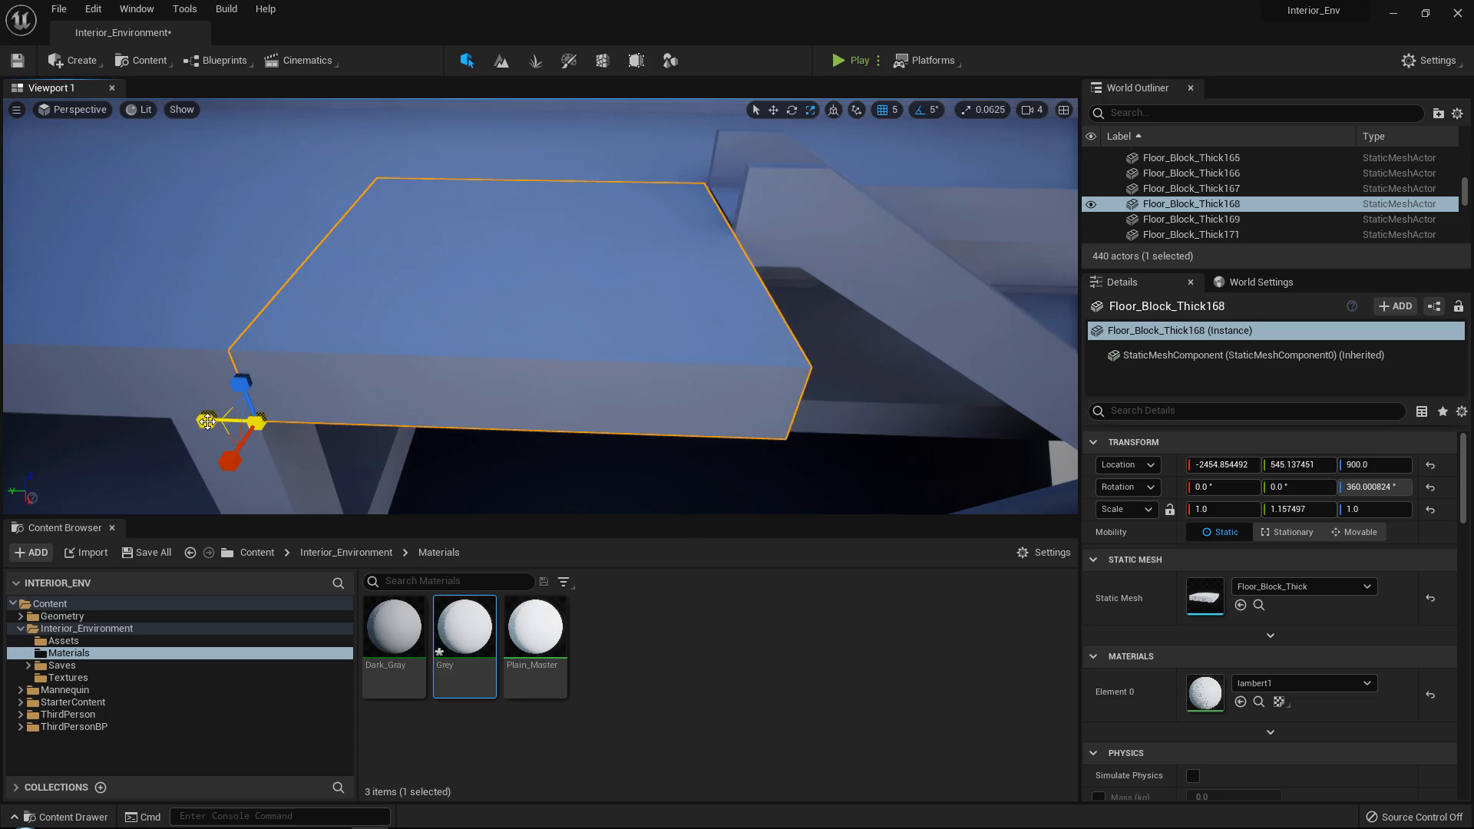
pyautogui.click(282, 462)
# Duplicate the curved side's end floor block on the level below, at Z 400.0, along Y to 545.137451.
pyautogui.press('q')
pyautogui.moveTo(424, 356); pyautogui.dragTo(324, 330, button='right')
pyautogui.press('w')
pyautogui.click(331, 304)
pyautogui.press('w')
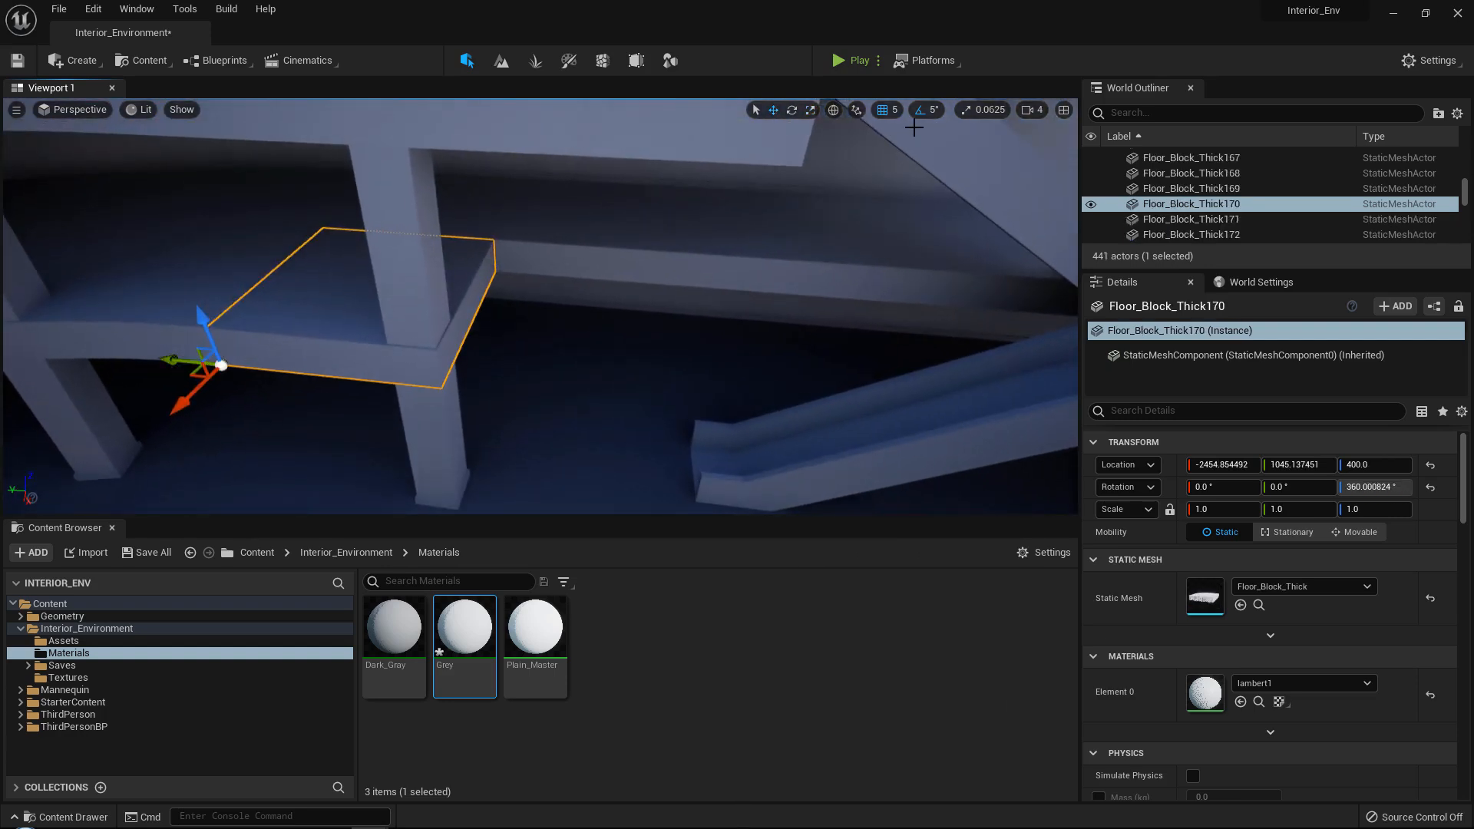
pyautogui.moveTo(339, 327); pyautogui.dragTo(384, 342, button='right')
pyautogui.press('a')
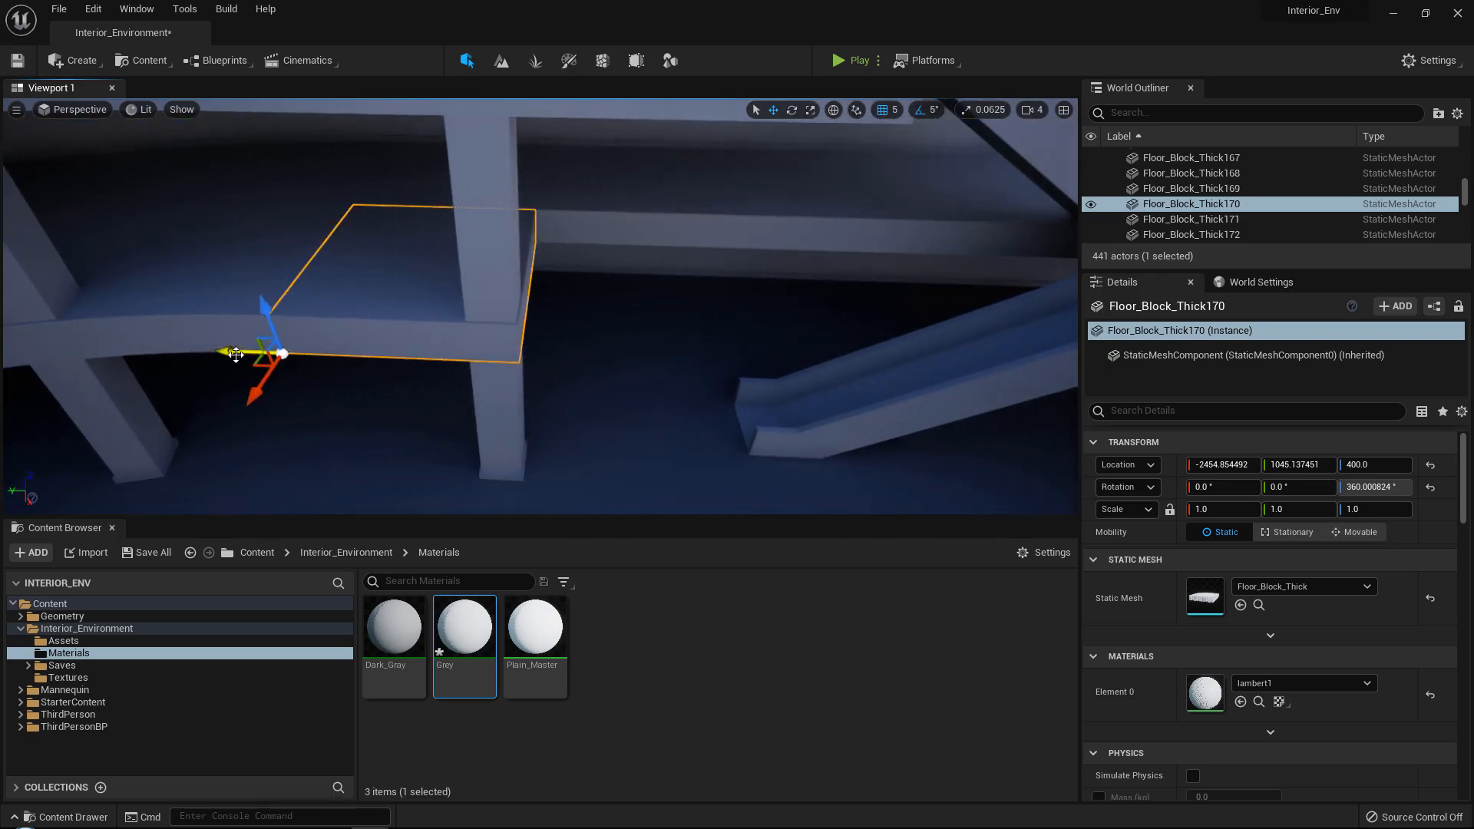
pyautogui.moveTo(236, 354); pyautogui.dragTo(475, 355)
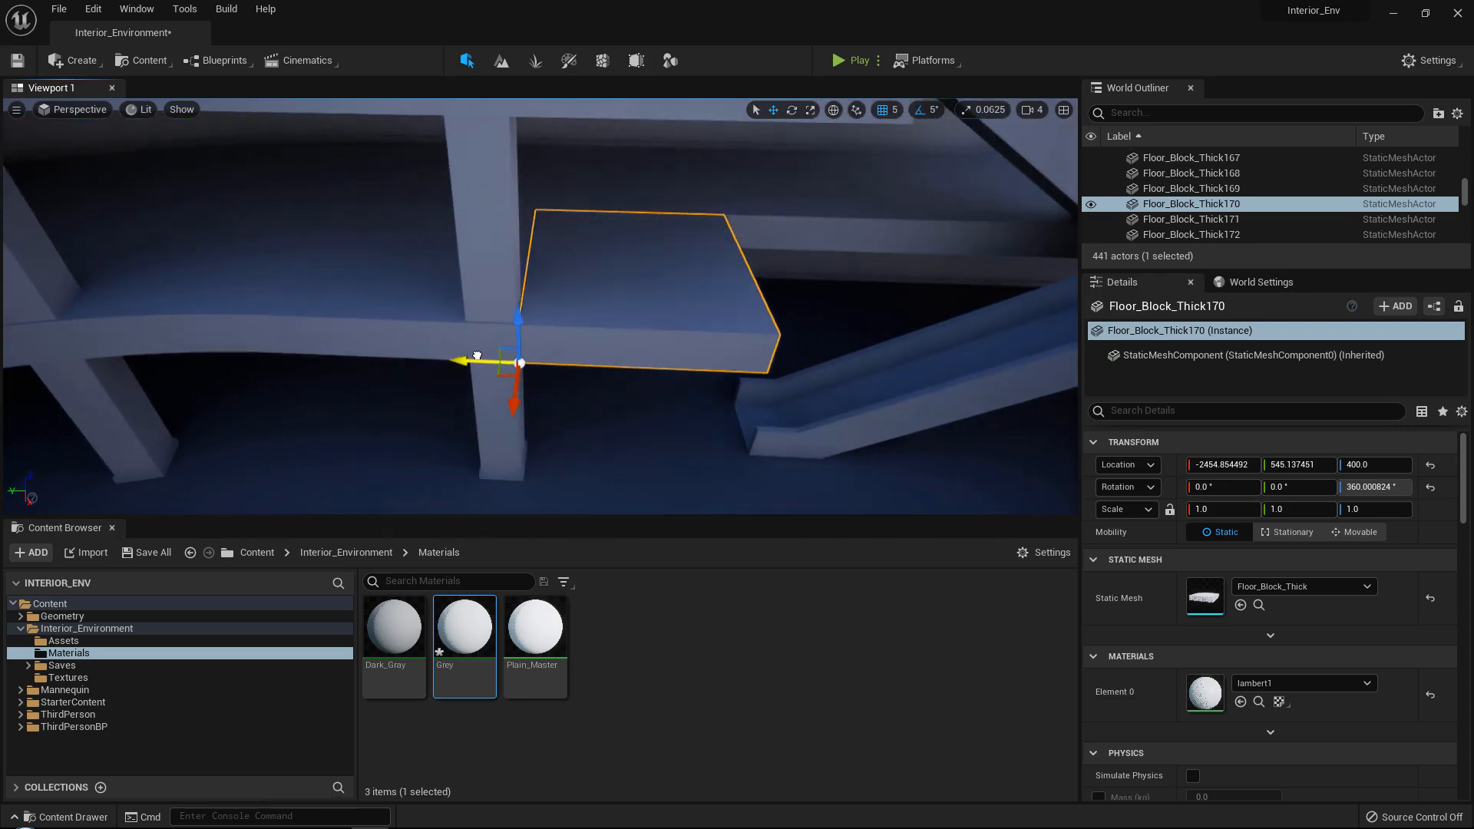
pyautogui.moveTo(477, 355); pyautogui.dragTo(560, 363, button='right')
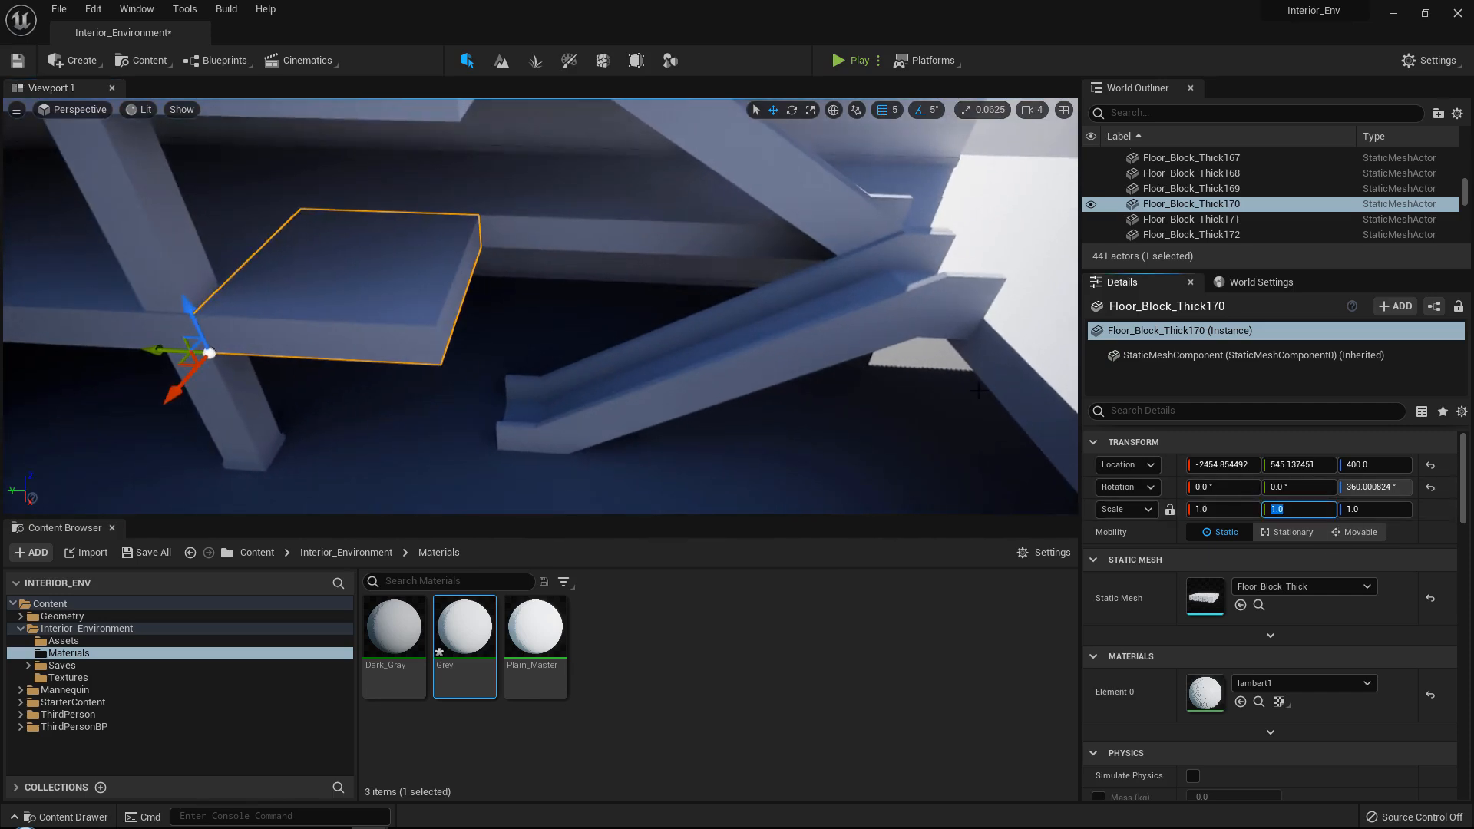
# Copy the Y scale of Floor_Block_Thick168 to Floor_Block_Thick170, setting it to 1.16751.
pyautogui.moveTo(806, 326); pyautogui.dragTo(760, 314, button='right')
pyautogui.hotkey('ctrl', 'v')
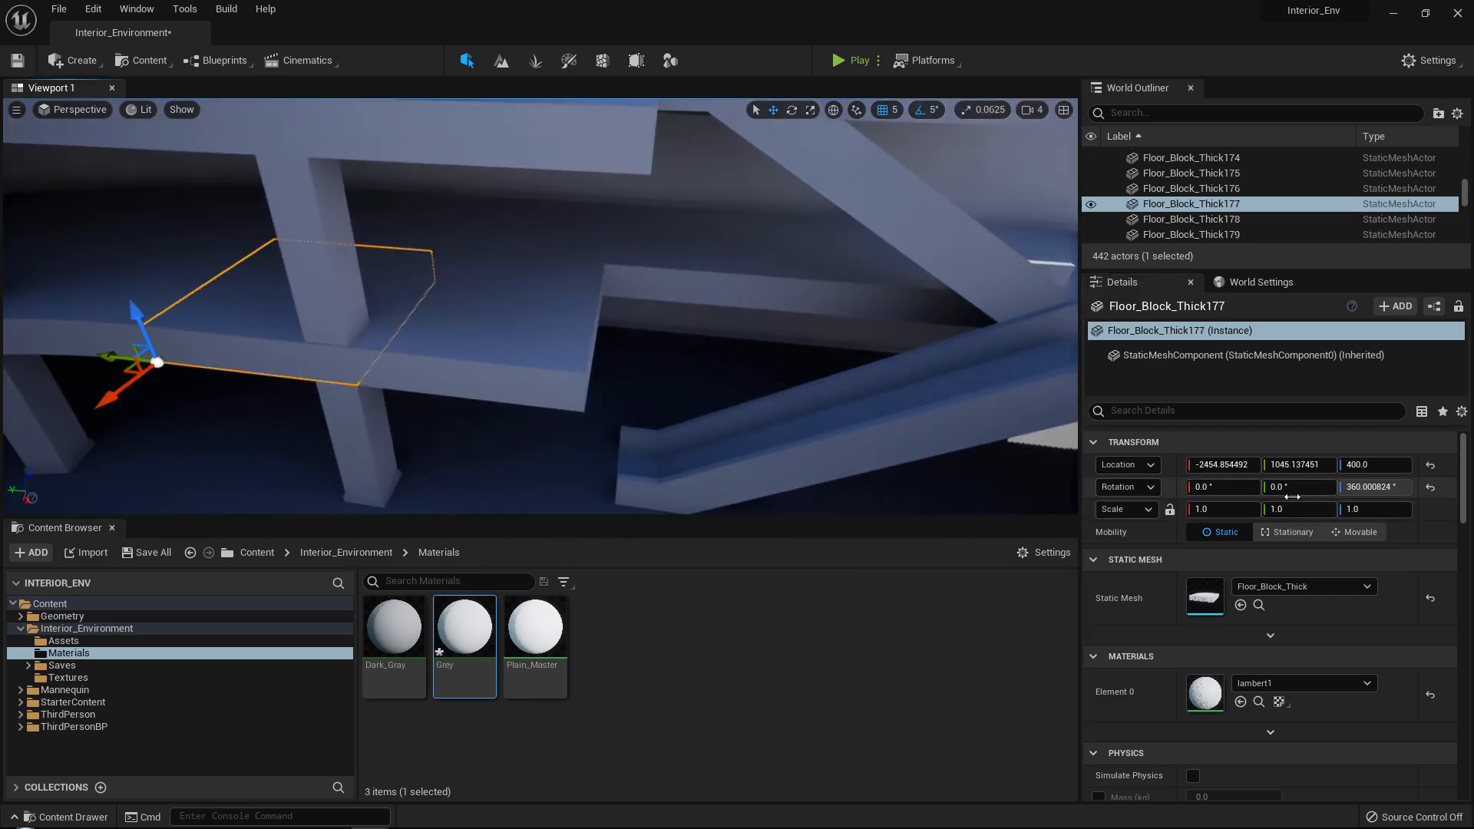
pyautogui.hotkey('ctrl', 'z')
pyautogui.moveTo(718, 288); pyautogui.dragTo(695, 231, button='right')
pyautogui.click(666, 218)
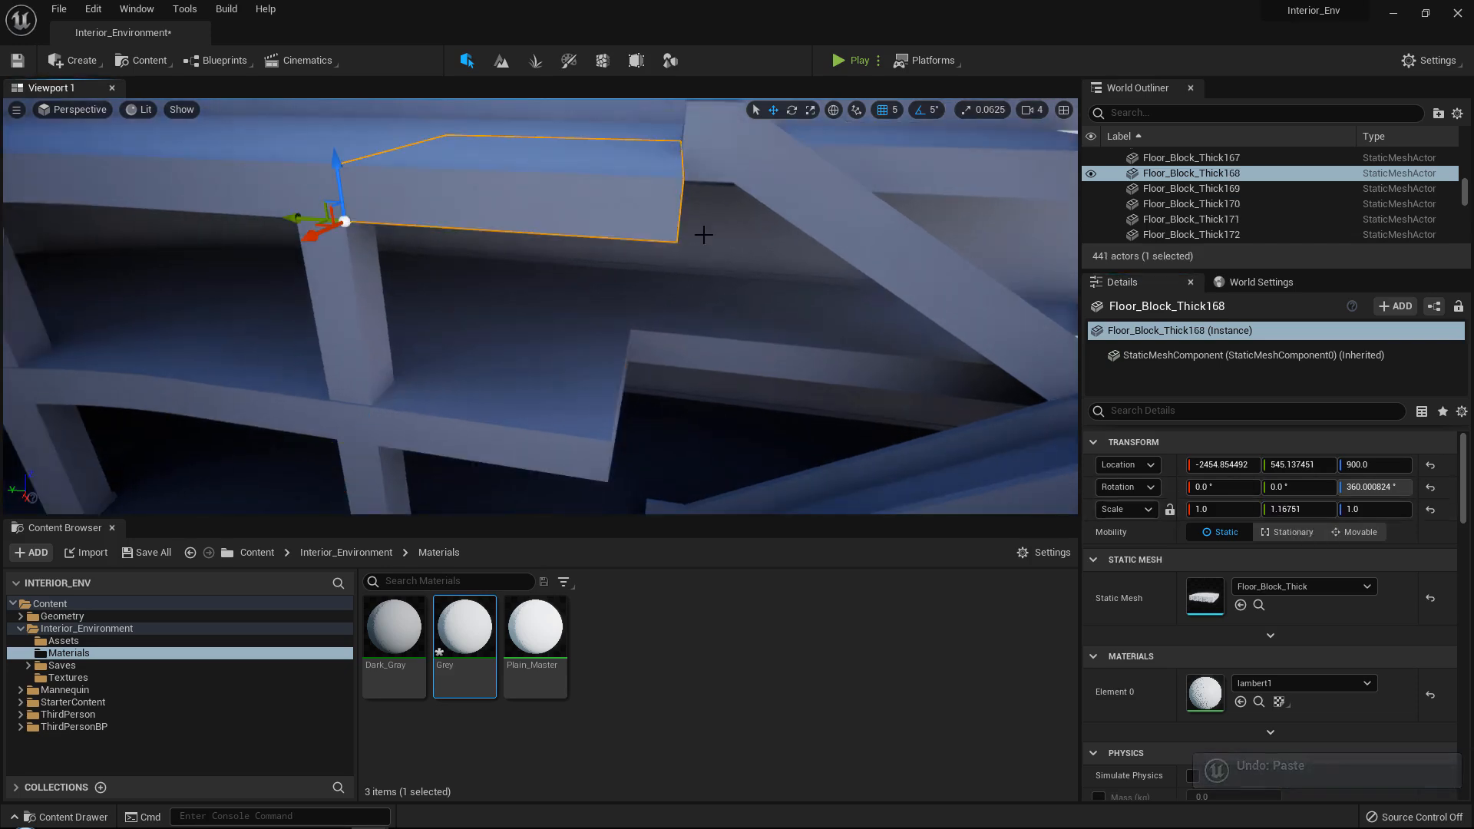
pyautogui.click(599, 392)
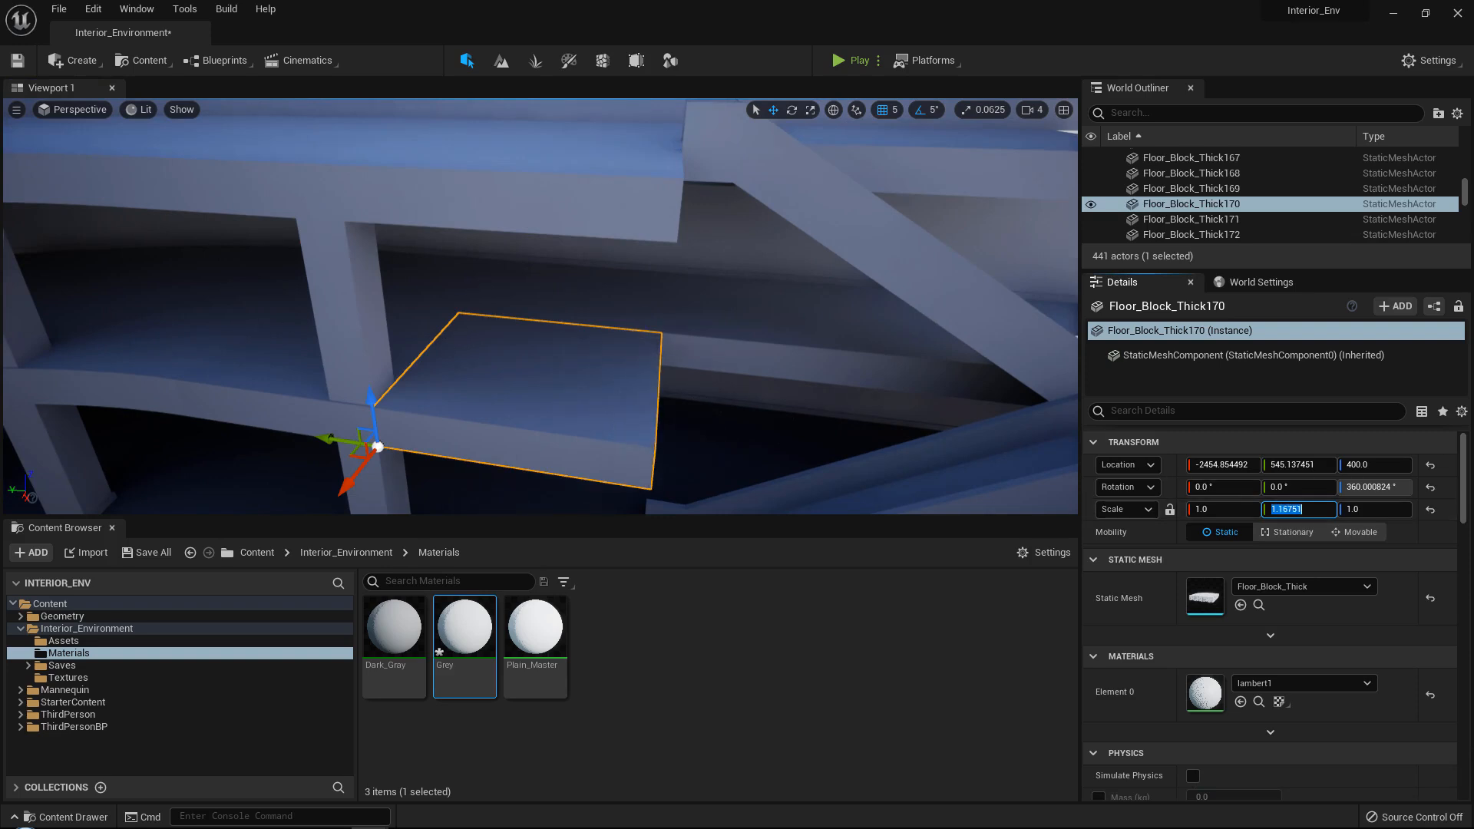
# Duplicate Circular_Pillar10 and stand the copy on the extended floor near the stairs at X -2505.0, Y 5.0, Z 495.0.
pyautogui.moveTo(614, 323); pyautogui.dragTo(319, 311, button='right')
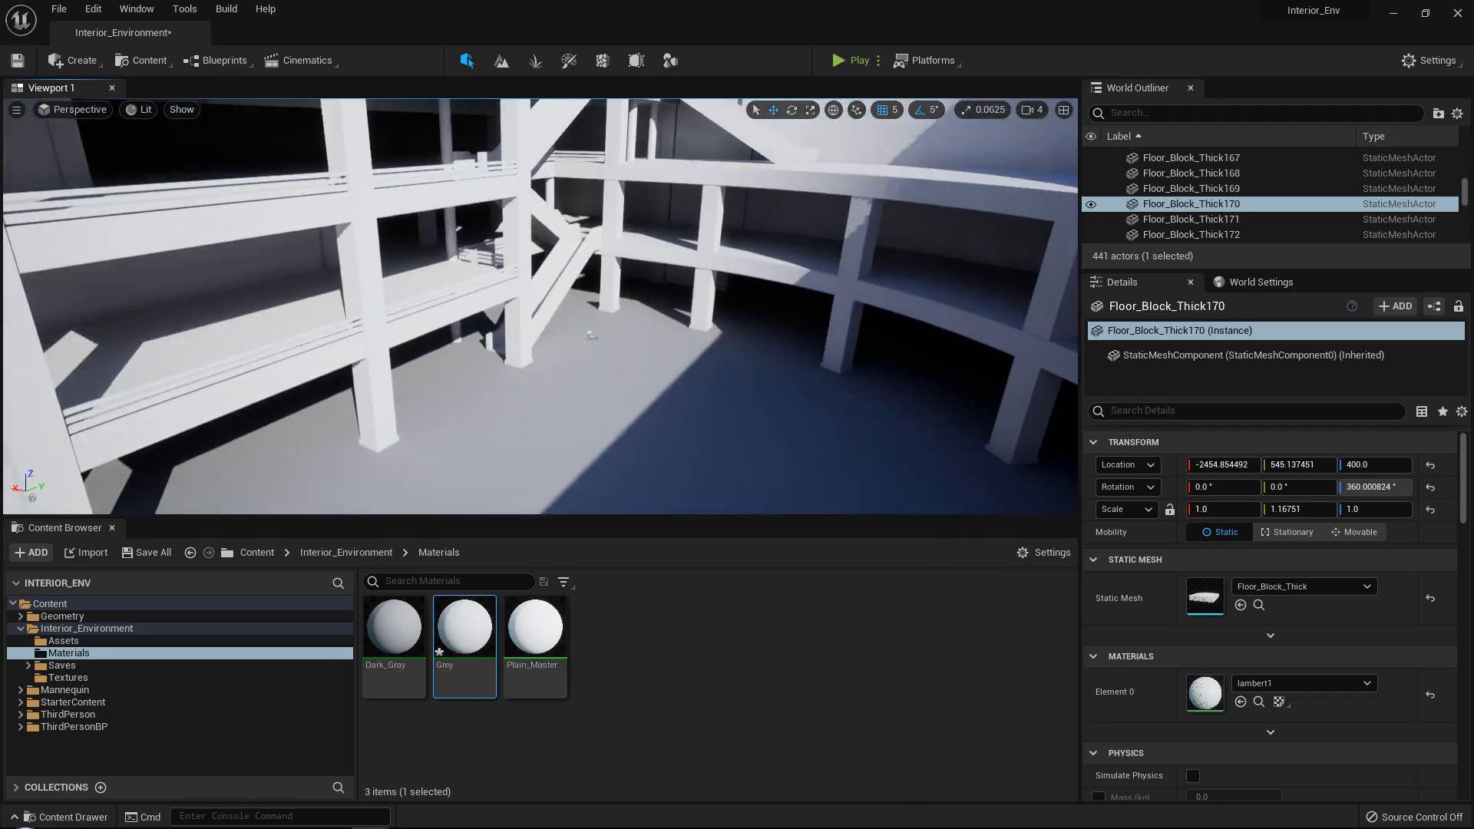
pyautogui.moveTo(459, 332); pyautogui.dragTo(614, 380, button='right')
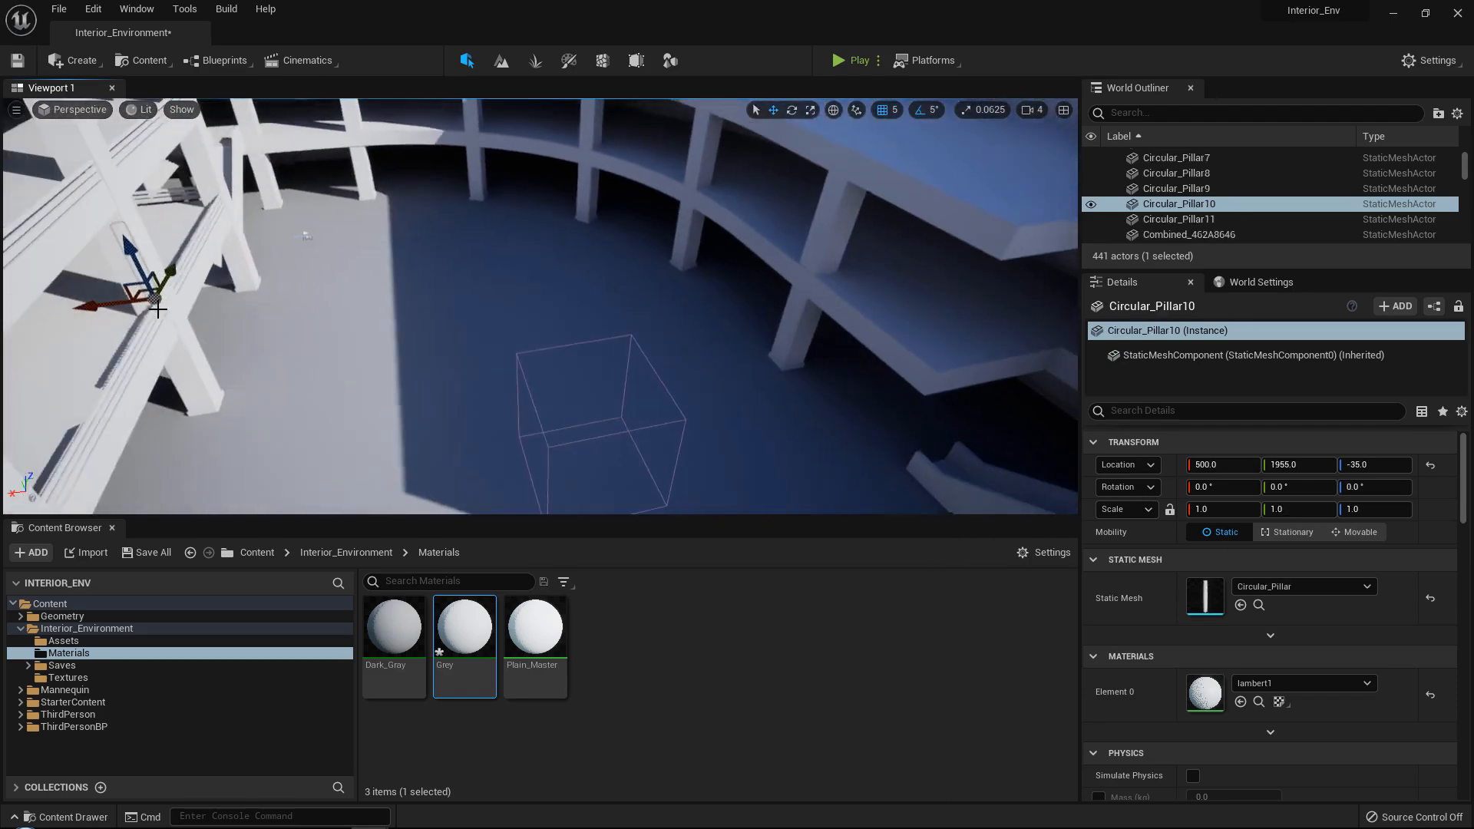
pyautogui.keyDown('alt'); pyautogui.moveTo(108, 304); pyautogui.dragTo(105, 305); pyautogui.keyUp('alt')
pyautogui.moveTo(599, 281); pyautogui.dragTo(662, 281, button='right')
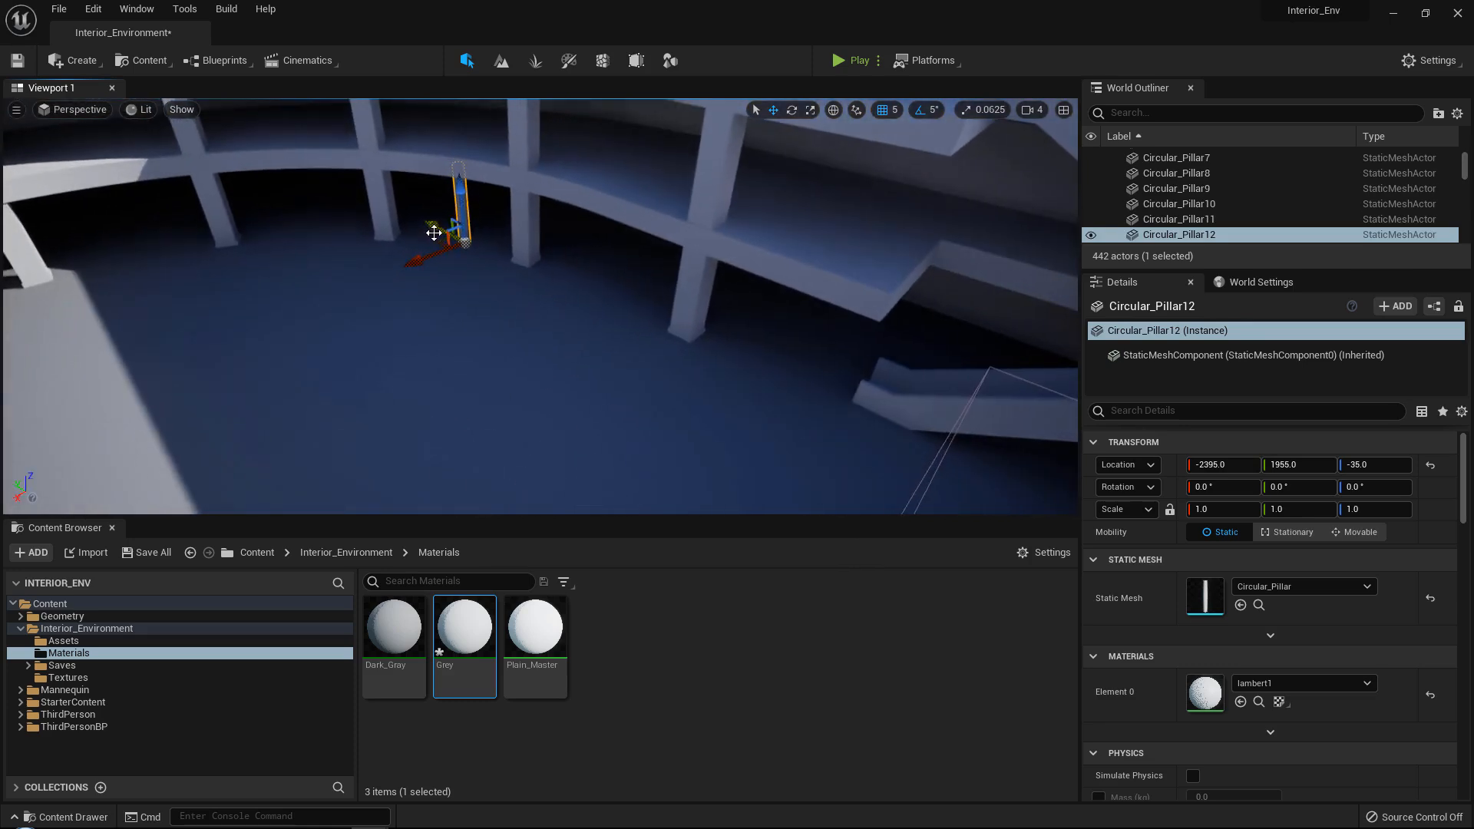
pyautogui.moveTo(443, 240); pyautogui.dragTo(806, 381)
pyautogui.moveTo(799, 398); pyautogui.dragTo(757, 410, button='right')
pyautogui.moveTo(728, 438); pyautogui.dragTo(760, 261)
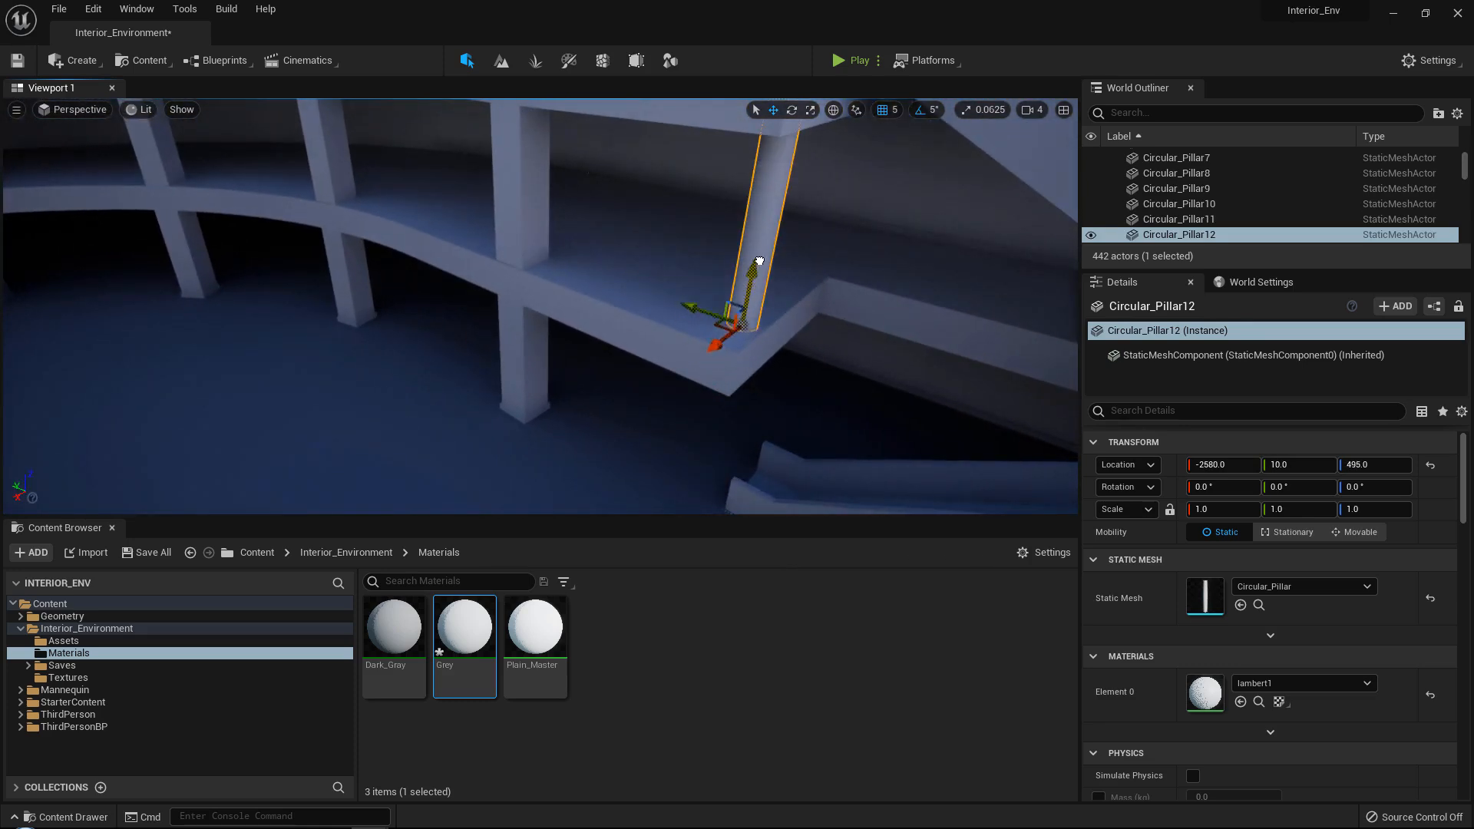
pyautogui.moveTo(760, 261); pyautogui.dragTo(795, 240, button='right')
pyautogui.moveTo(566, 376); pyautogui.dragTo(569, 335, button='right')
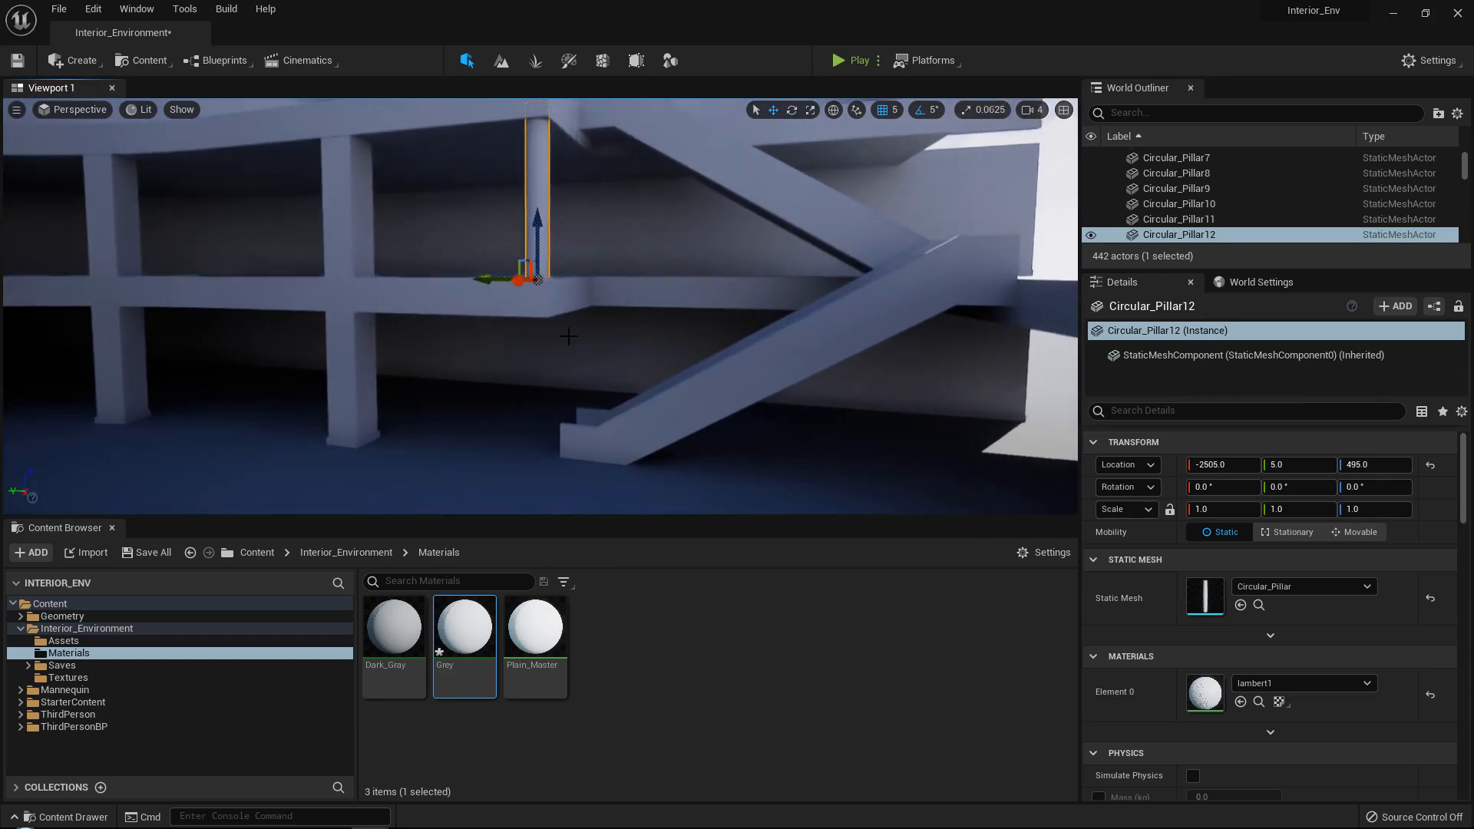
# Duplicate Circular_Pillar12 straight down to a Z location of -40.0, supporting the floor from the ground.
pyautogui.hotkey('ctrl', 'd')
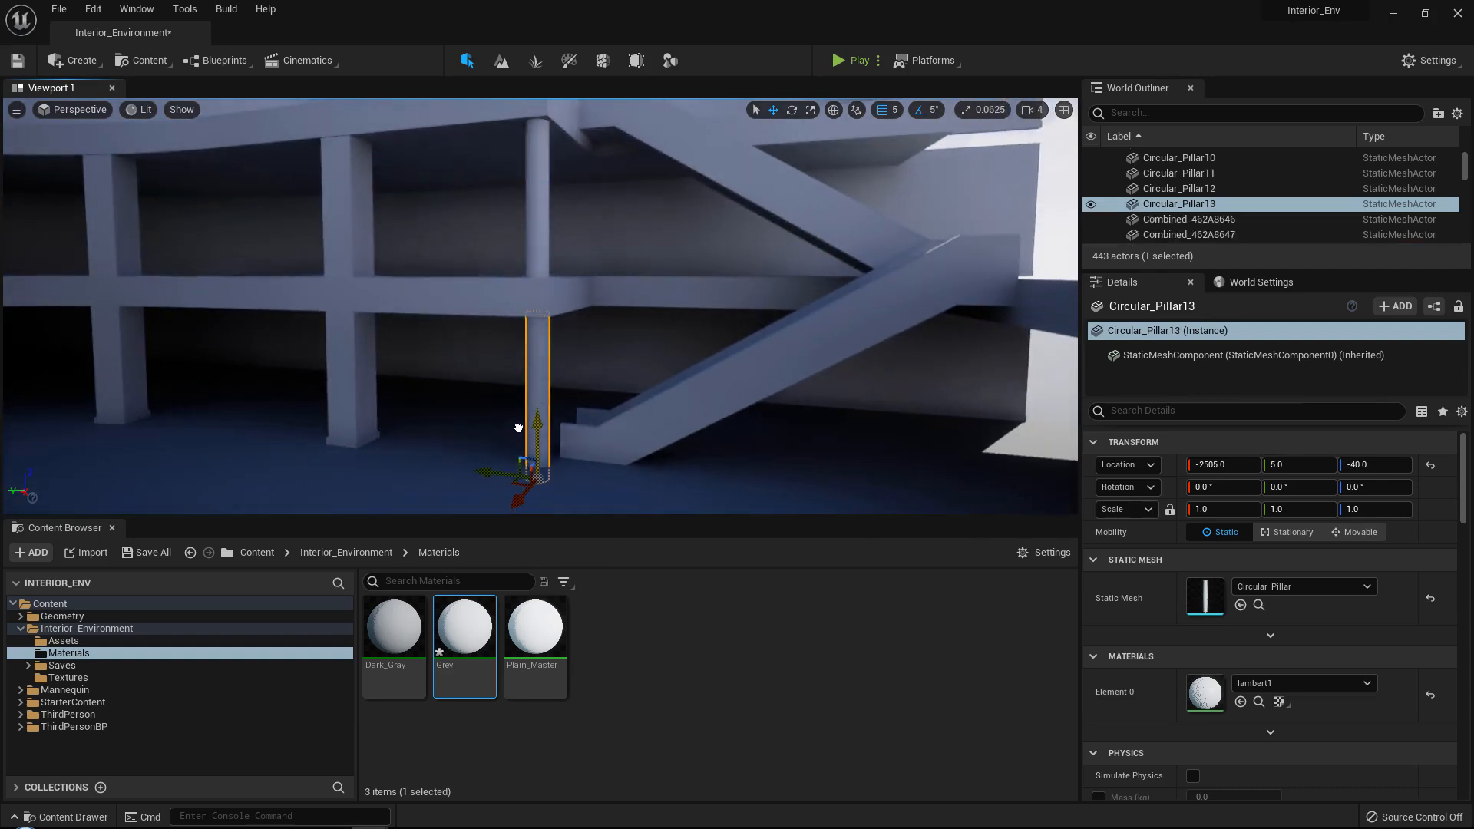
pyautogui.moveTo(518, 428); pyautogui.dragTo(789, 209, button='right')
pyautogui.click(625, 227)
pyautogui.moveTo(625, 228); pyautogui.dragTo(701, 214, button='right')
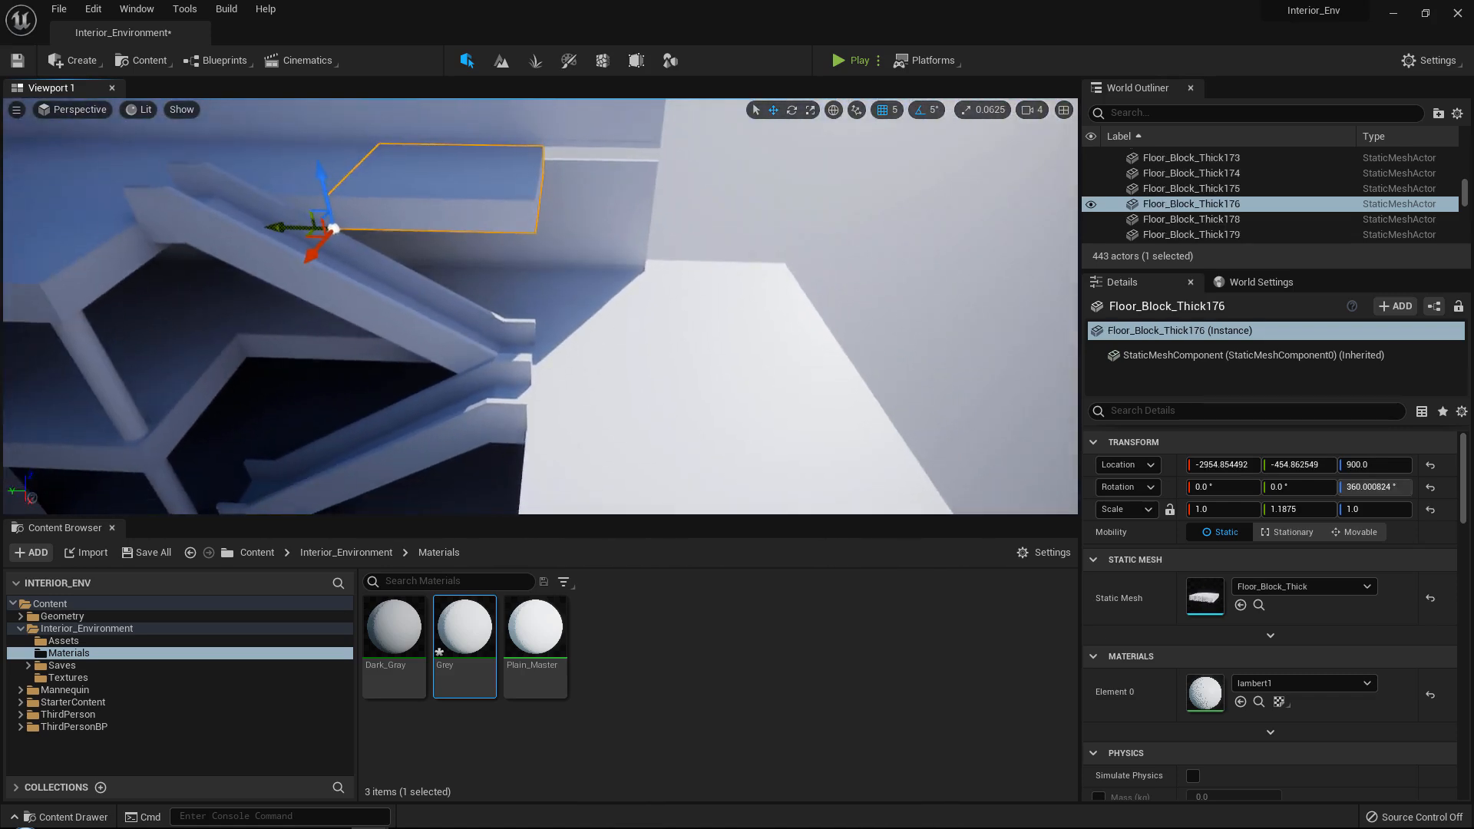
# Select all sixteen blocks of the straight floor row and duplicate them up to a Z location of 900.0.
pyautogui.click(658, 301)
pyautogui.keyDown('ctrl'); pyautogui.click(732, 299); pyautogui.keyUp('ctrl')
pyautogui.moveTo(732, 299); pyautogui.dragTo(586, 282, button='right')
pyautogui.keyDown('ctrl'); pyautogui.click(530, 365); pyautogui.keyUp('ctrl')
pyautogui.keyDown('ctrl'); pyautogui.click(690, 328); pyautogui.keyUp('ctrl')
pyautogui.keyDown('ctrl'); pyautogui.click(652, 353); pyautogui.keyUp('ctrl')
pyautogui.keyDown('ctrl'); pyautogui.click(667, 260); pyautogui.keyUp('ctrl')
pyautogui.keyDown('ctrl'); pyautogui.click(808, 269); pyautogui.keyUp('ctrl')
pyautogui.keyDown('ctrl'); pyautogui.click(791, 345); pyautogui.keyUp('ctrl')
pyautogui.keyDown('ctrl'); pyautogui.click(587, 282); pyautogui.keyUp('ctrl')
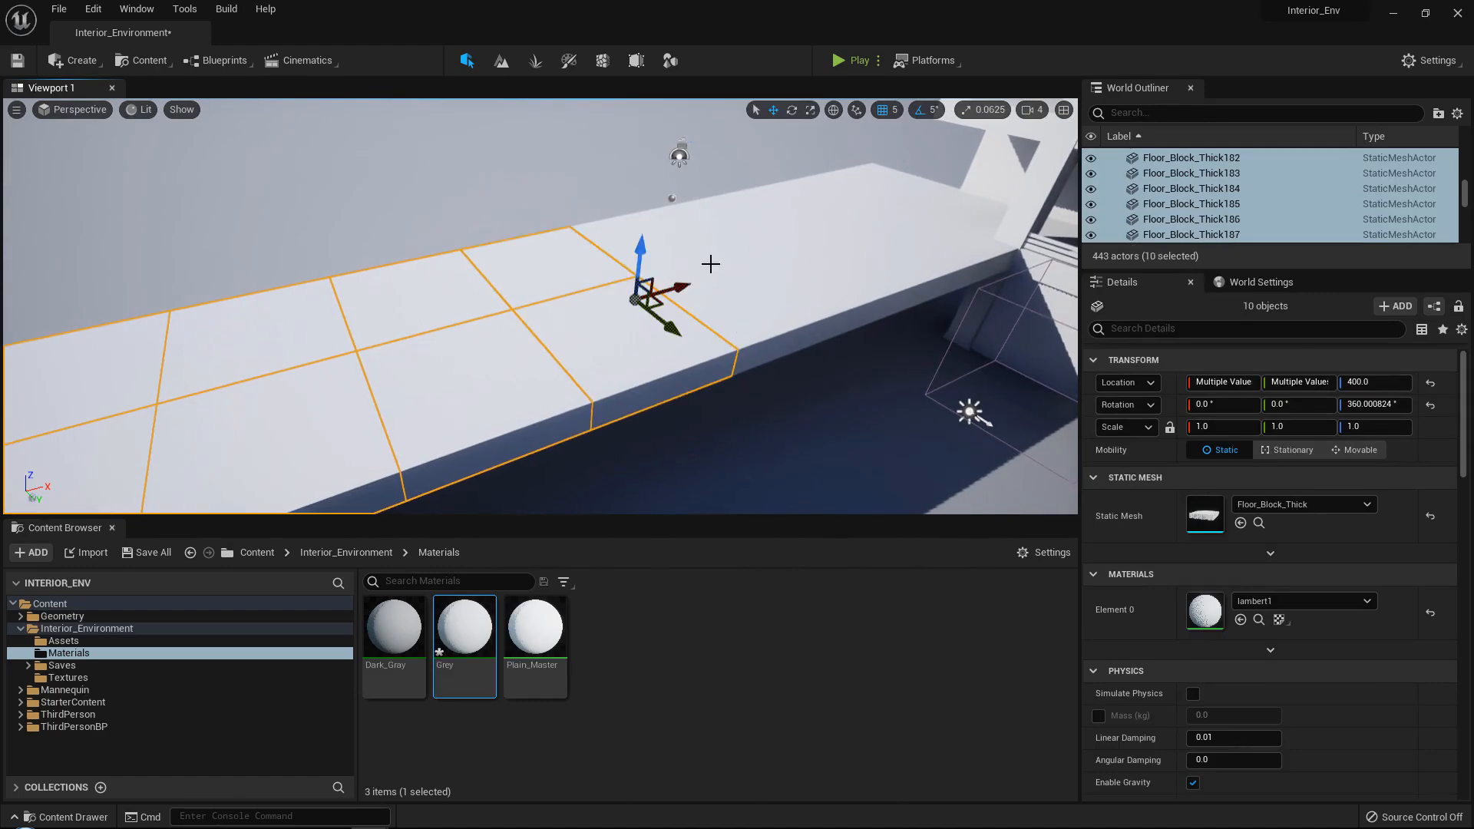
pyautogui.keyDown('ctrl'); pyautogui.click(711, 264); pyautogui.keyUp('ctrl')
pyautogui.keyDown('ctrl'); pyautogui.click(669, 233); pyautogui.keyUp('ctrl')
pyautogui.keyDown('ctrl'); pyautogui.click(760, 212); pyautogui.keyUp('ctrl')
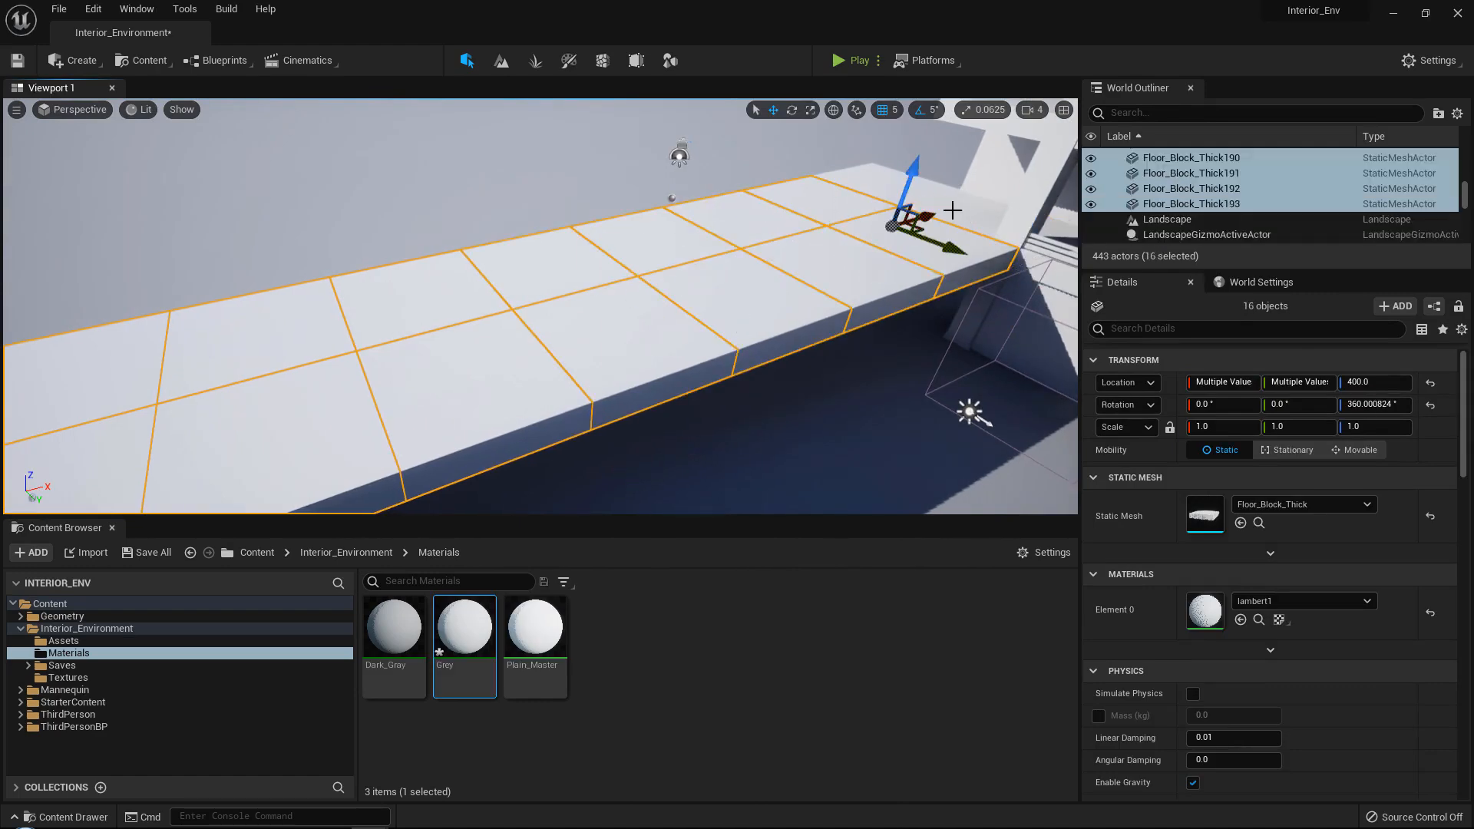
pyautogui.moveTo(967, 229); pyautogui.dragTo(1052, 222, button='right')
pyautogui.moveTo(407, 258); pyautogui.dragTo(432, 255, button='right')
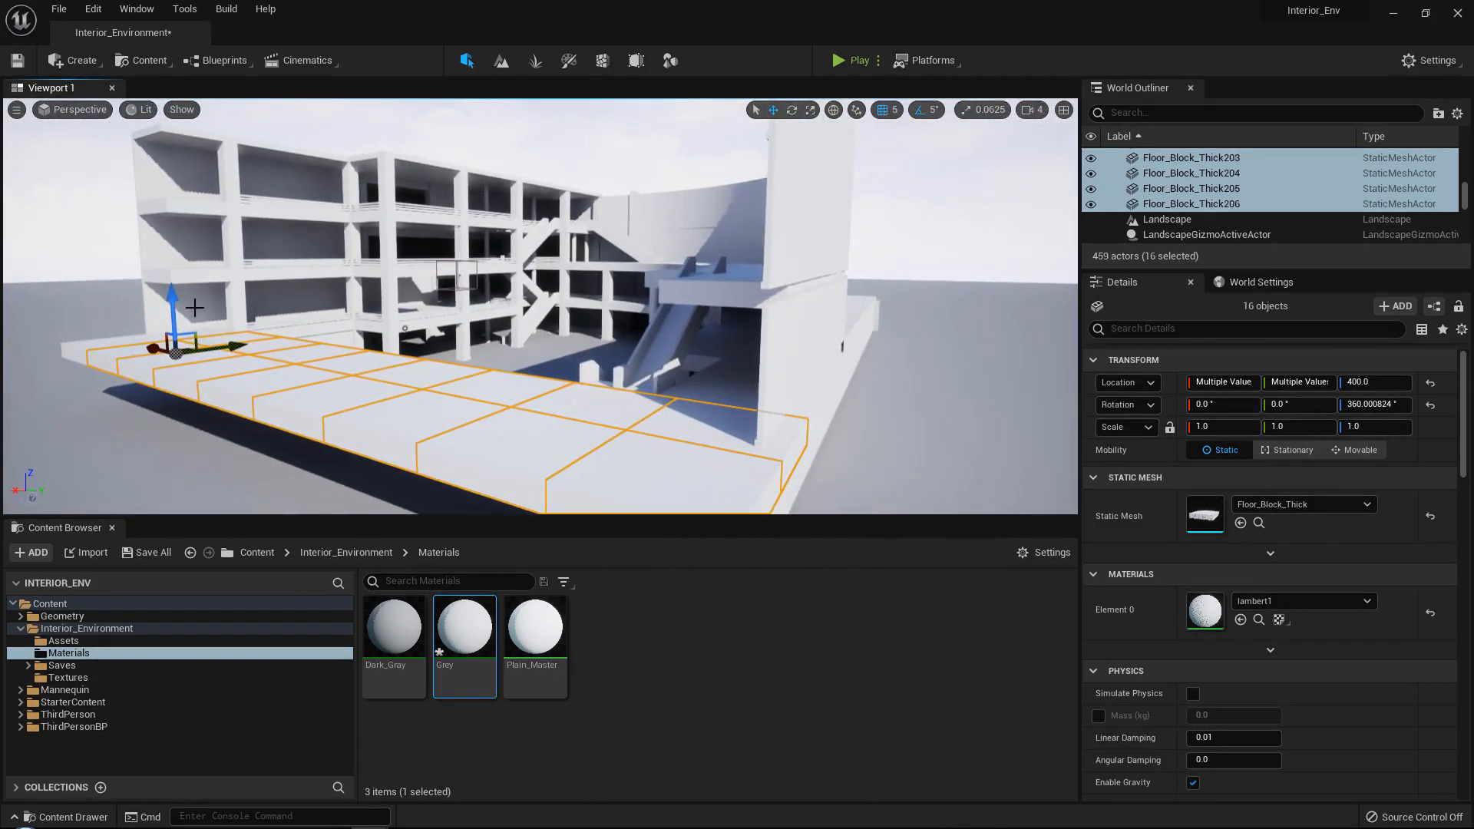
pyautogui.moveTo(175, 308); pyautogui.dragTo(194, 232)
pyautogui.moveTo(194, 232)
pyautogui.mouseDown(button='right')
pyautogui.moveTo(30, 241)
pyautogui.moveTo(211, 240)
pyautogui.moveTo(196, 238)
pyautogui.mouseUp(button='right')
pyautogui.moveTo(266, 196); pyautogui.dragTo(267, 190)
pyautogui.moveTo(267, 190); pyautogui.dragTo(430, 276, button='right')
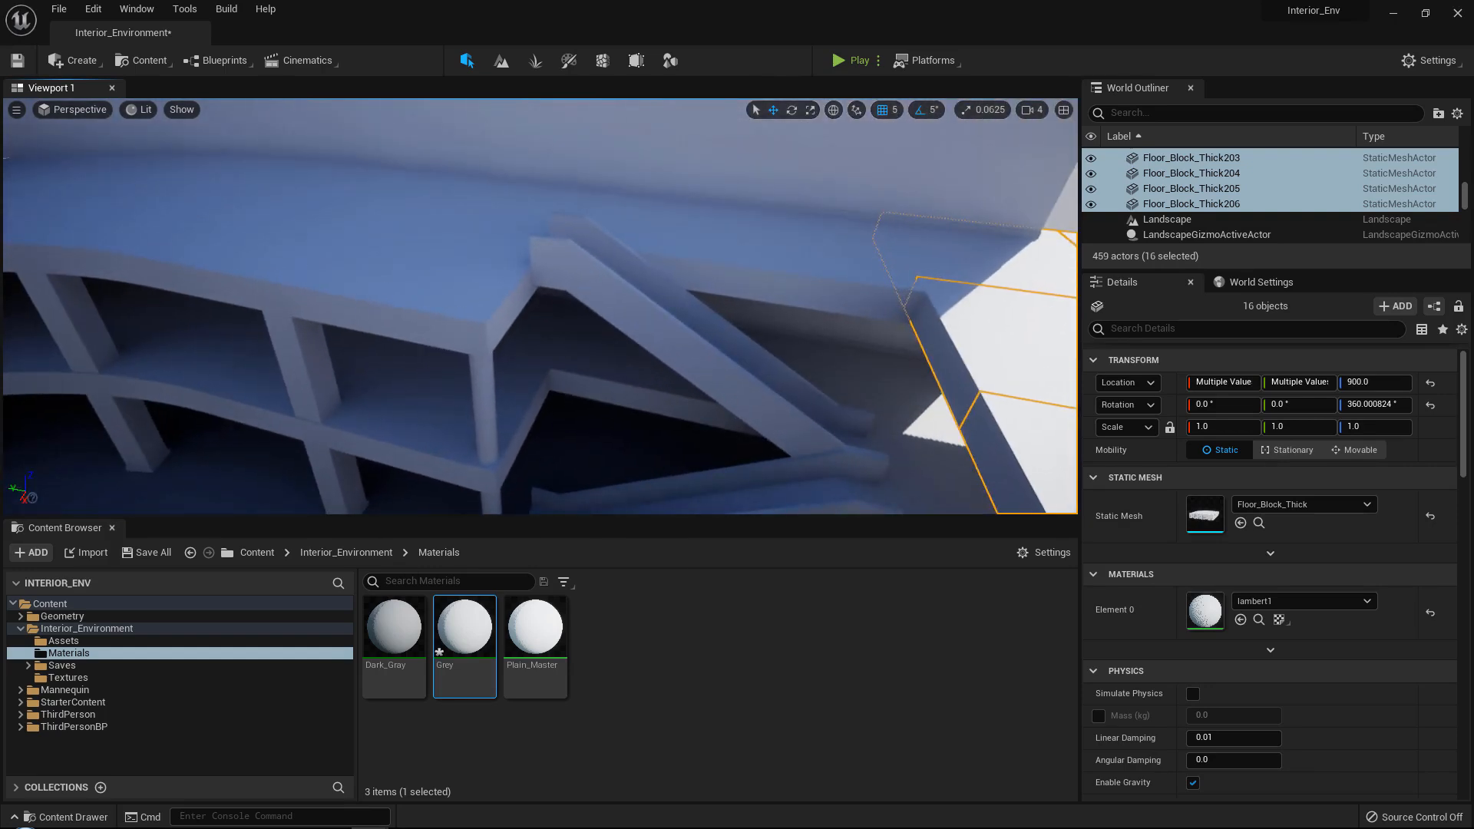
pyautogui.moveTo(733, 243); pyautogui.dragTo(798, 250, button='right')
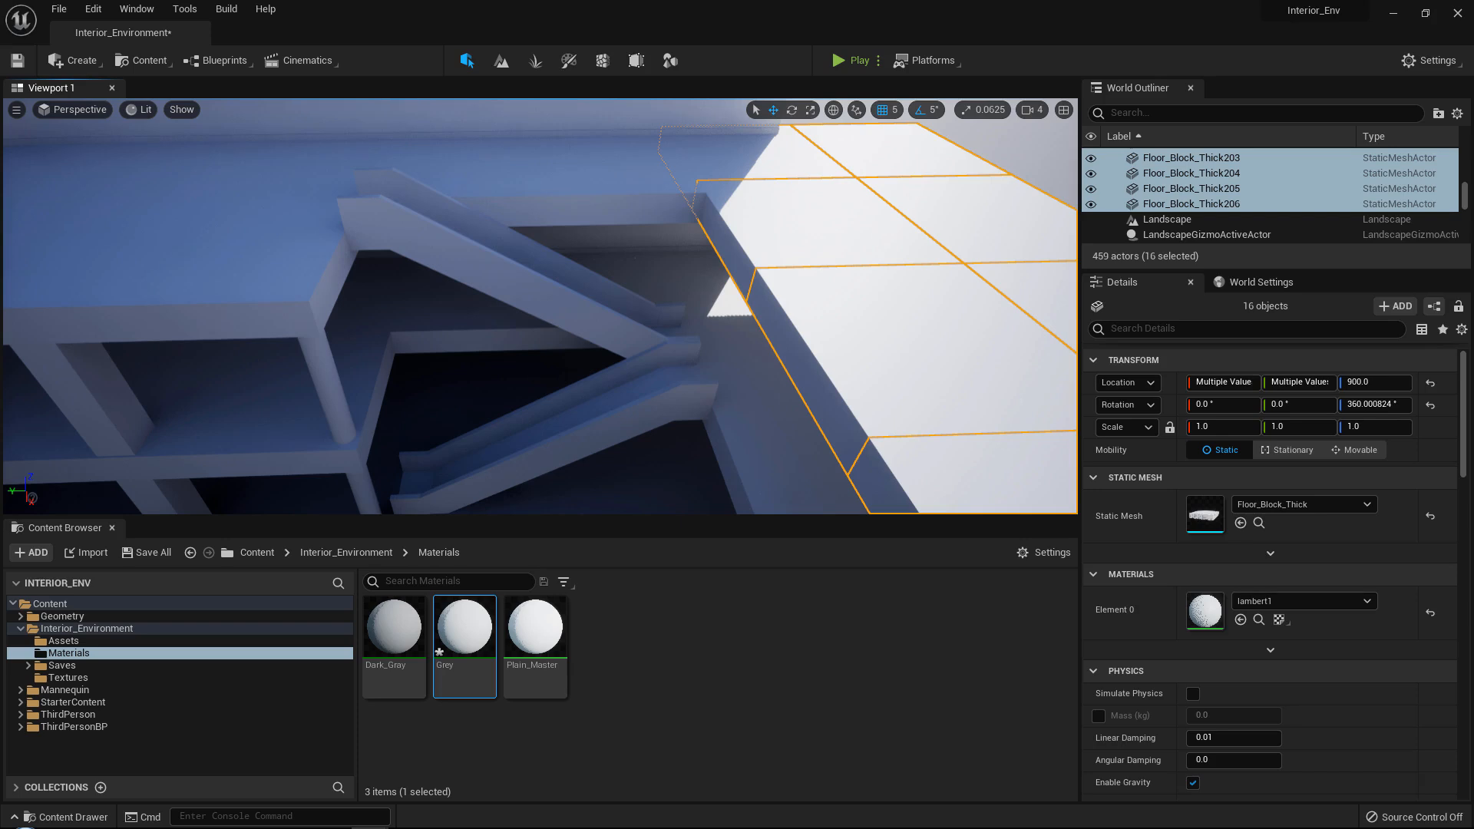
# Duplicate the stacked corner pillars Circular_Pillar12 and Circular_Pillar13 along X to X -3005.0, Y 5.0.
pyautogui.moveTo(713, 342); pyautogui.dragTo(682, 350, button='right')
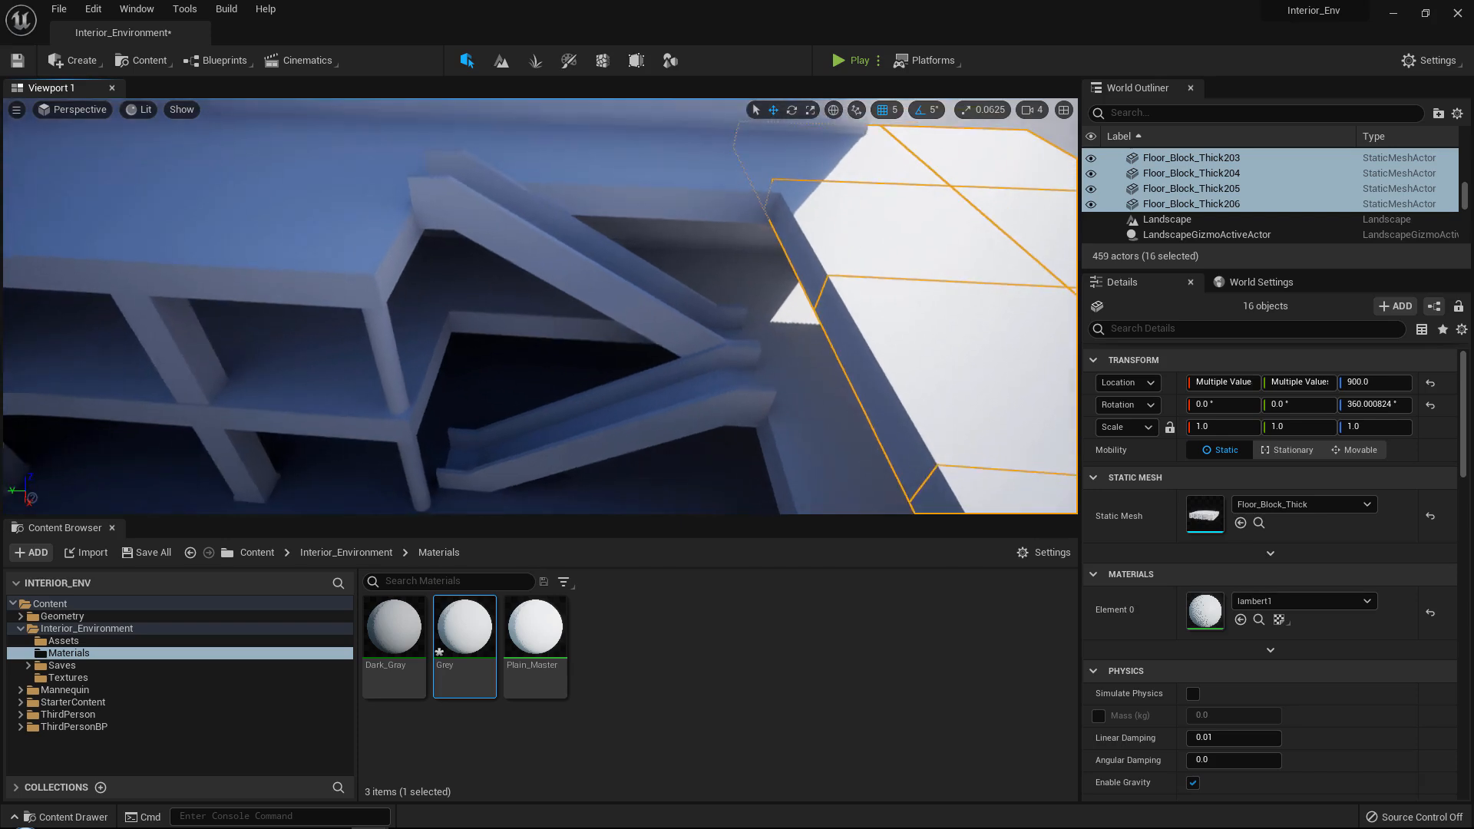
pyautogui.click(395, 366)
pyautogui.keyDown('ctrl'); pyautogui.click(415, 470); pyautogui.keyUp('ctrl')
pyautogui.press('f')
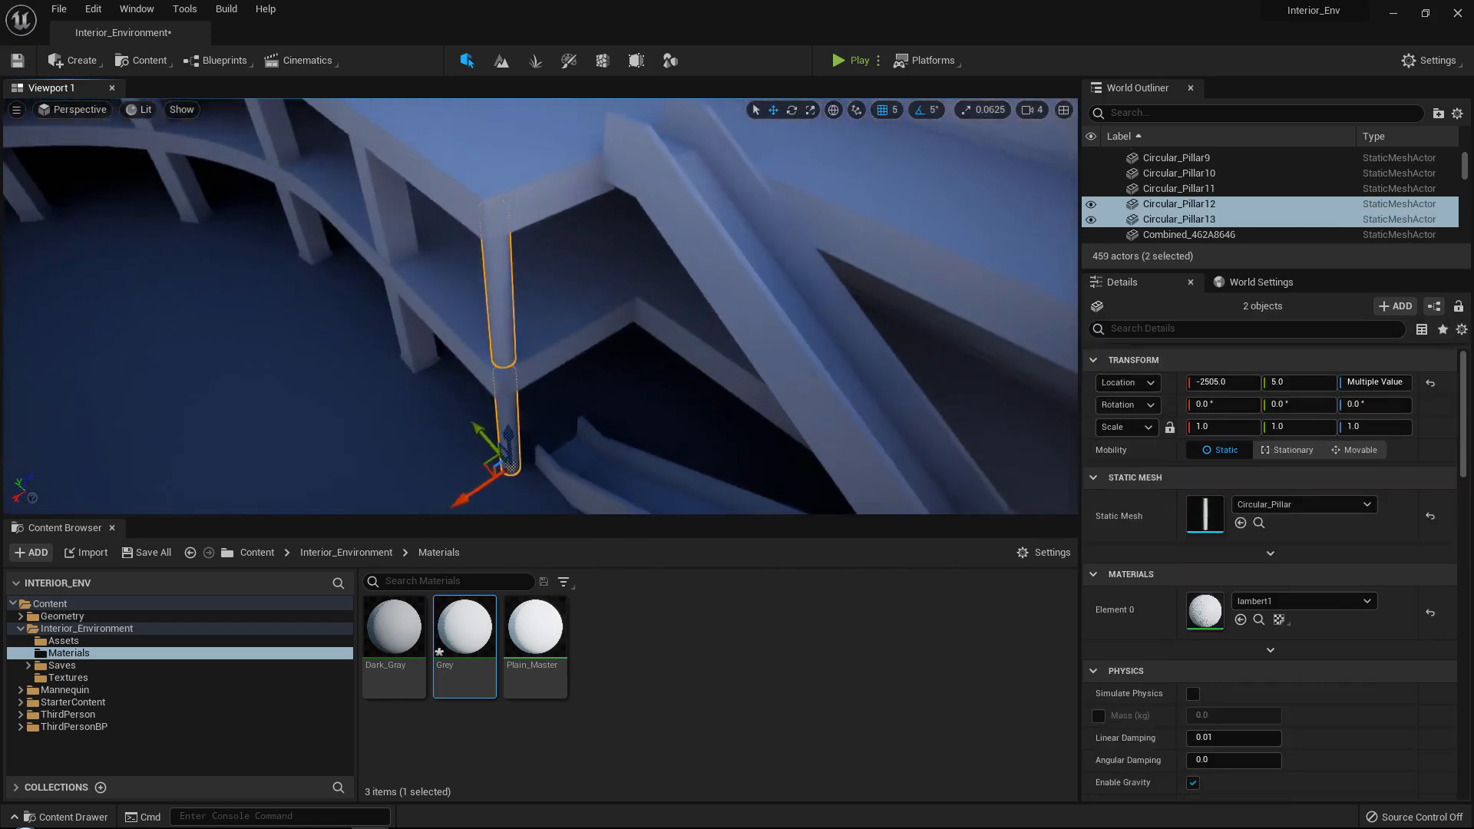
pyautogui.hotkey('ctrl', 'd')
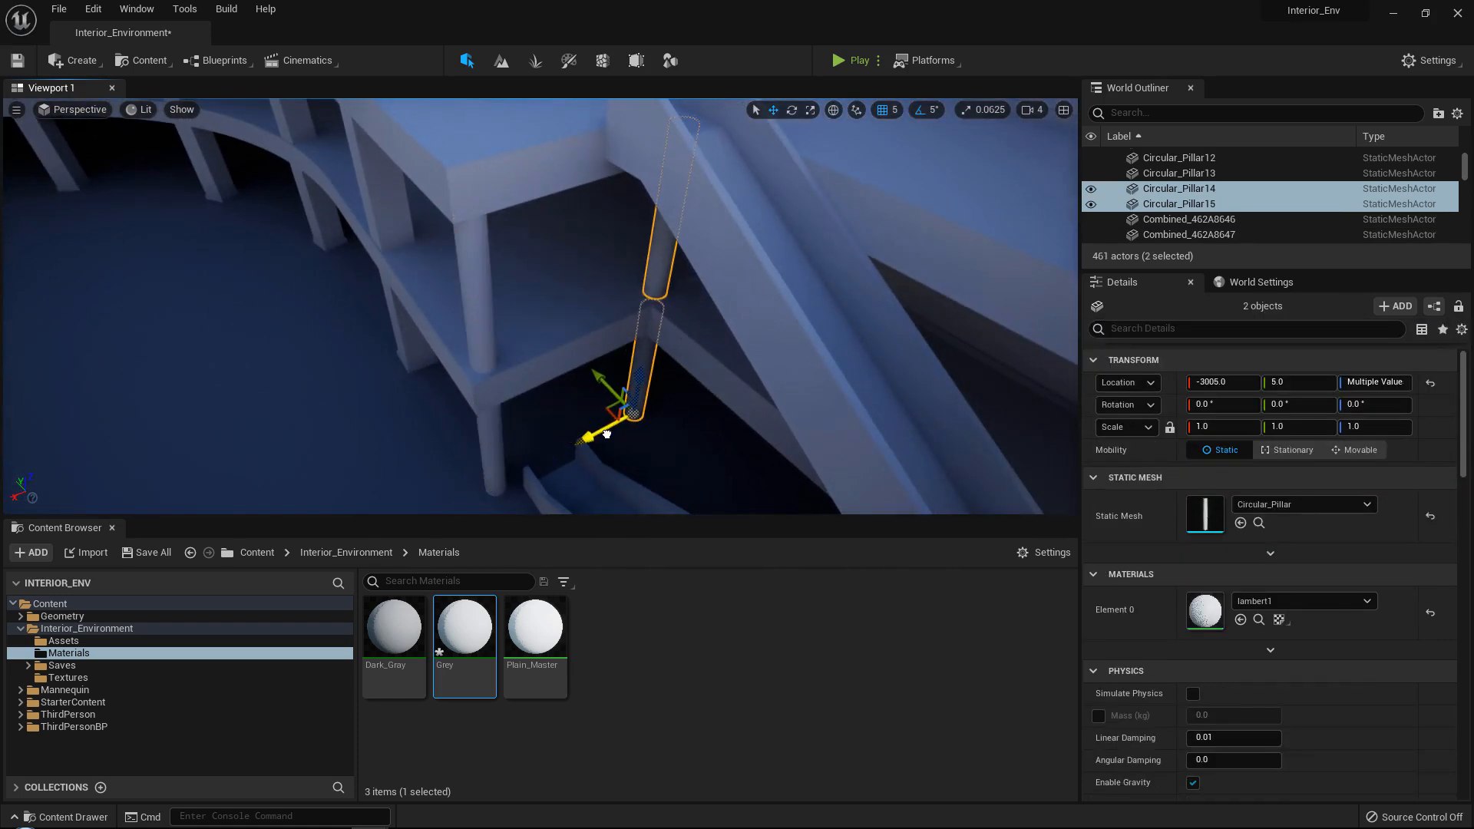
pyautogui.moveTo(606, 435); pyautogui.dragTo(668, 431, button='right')
# Duplicate the two-pillar stack to the far side of the stairs at X -3005.0, Y -1085.0, and again to X -2505.0, Y -1085.0.
pyautogui.keyDown('alt'); pyautogui.moveTo(327, 430); pyautogui.dragTo(327, 431); pyautogui.keyUp('alt')
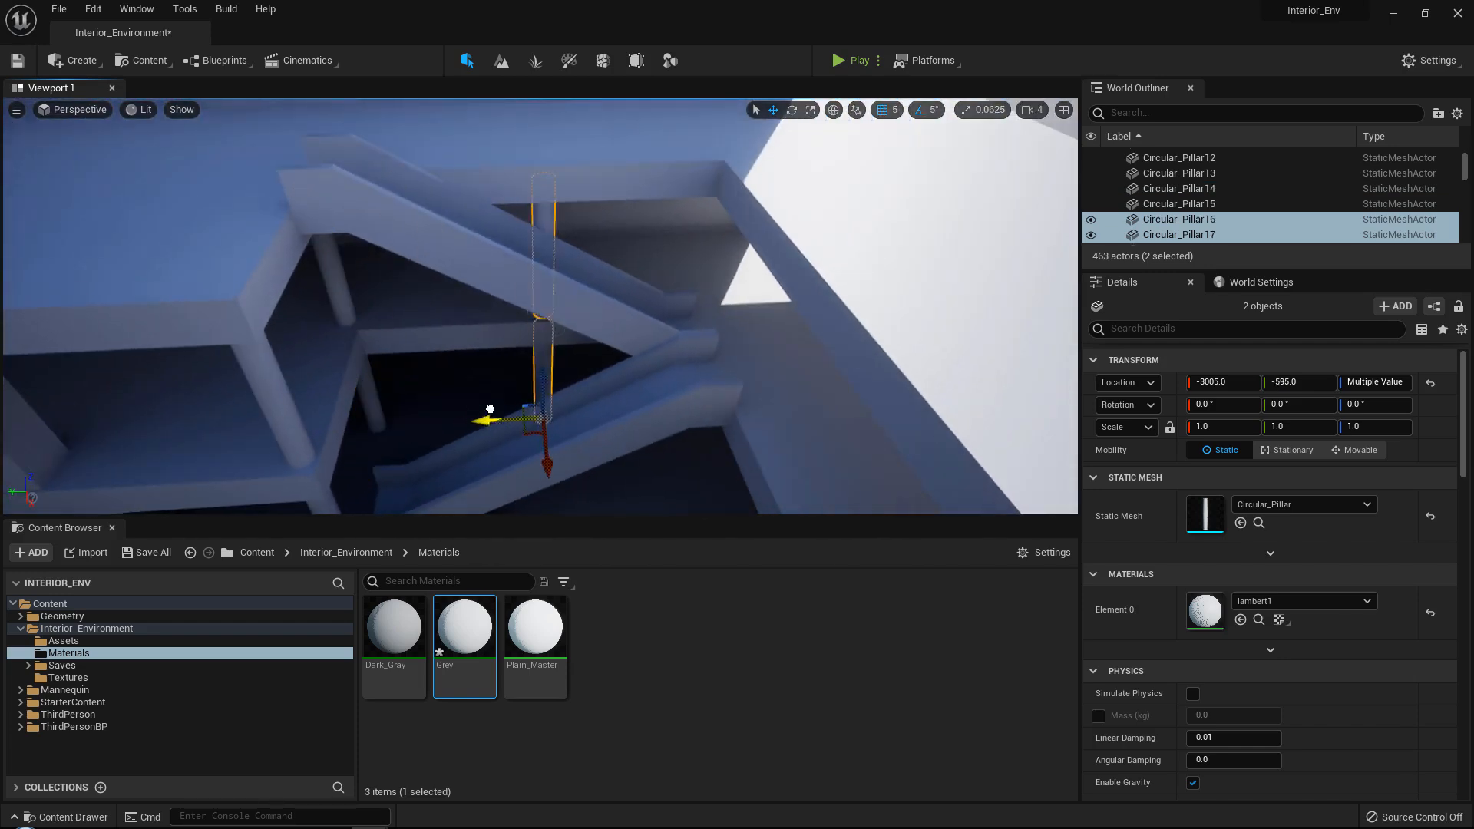
pyautogui.moveTo(490, 409); pyautogui.dragTo(605, 405)
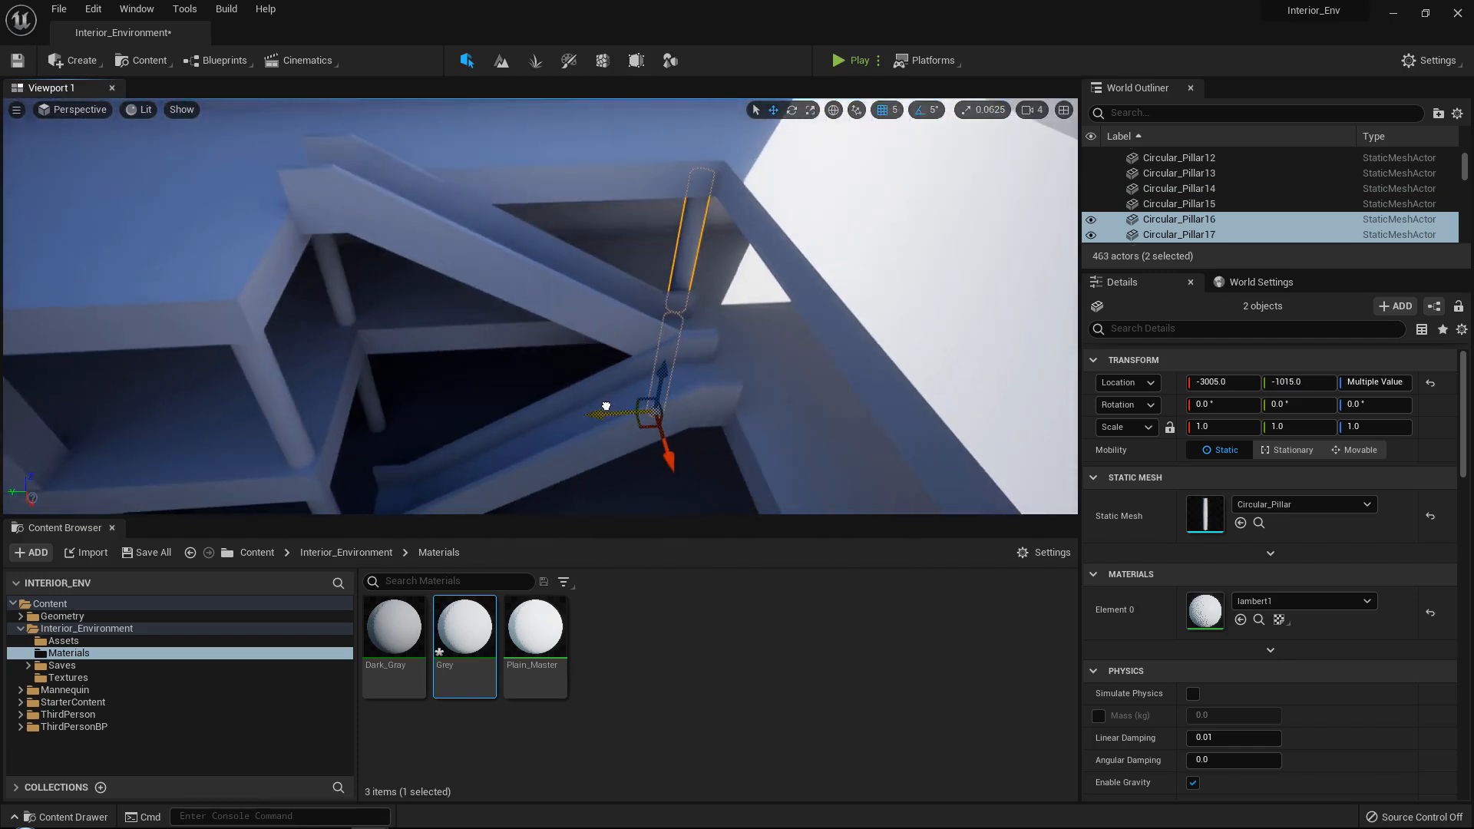
pyautogui.moveTo(583, 399); pyautogui.dragTo(425, 483, button='right')
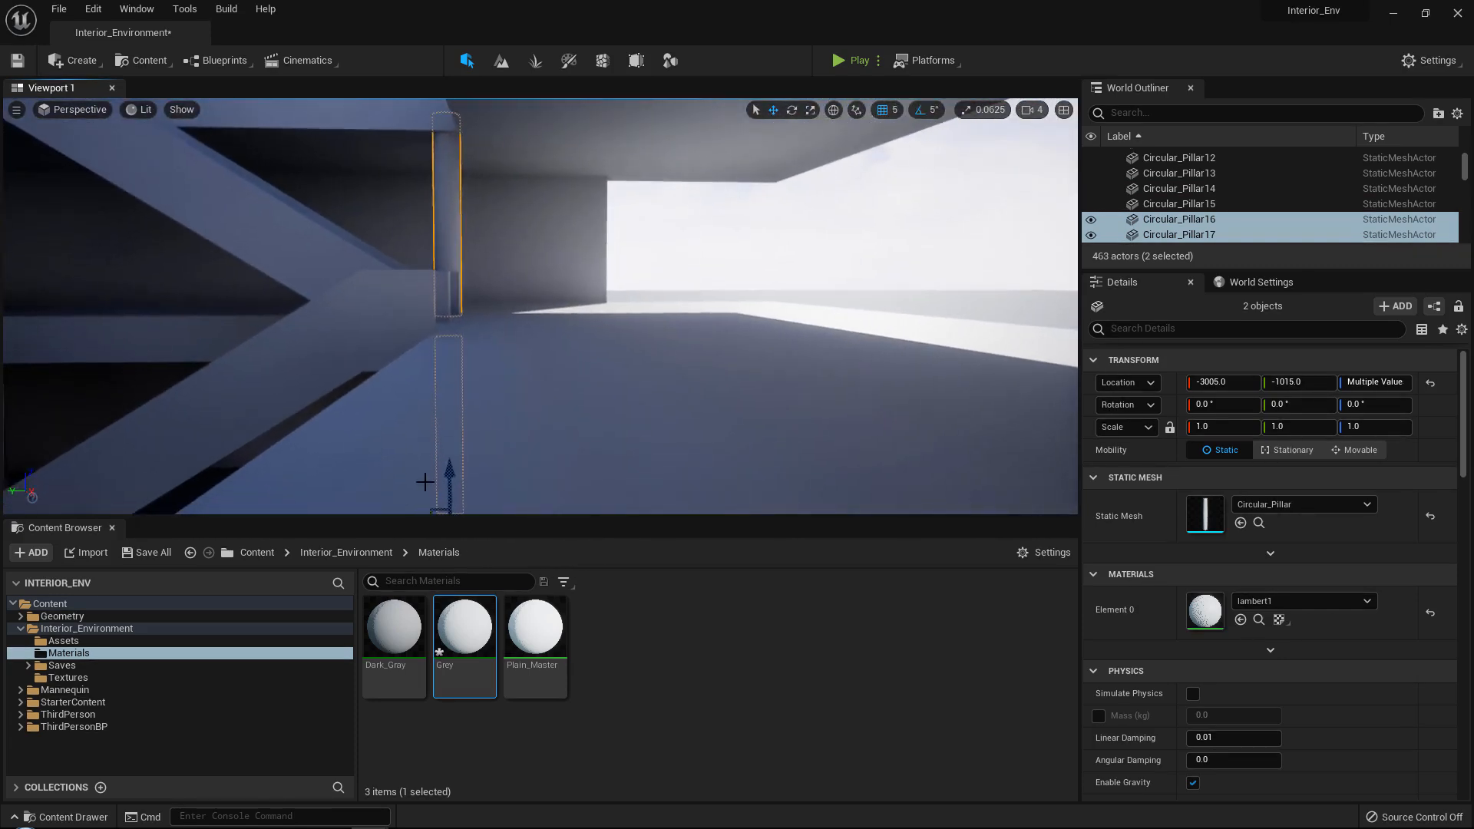
pyautogui.scroll(-3, 426, 482)
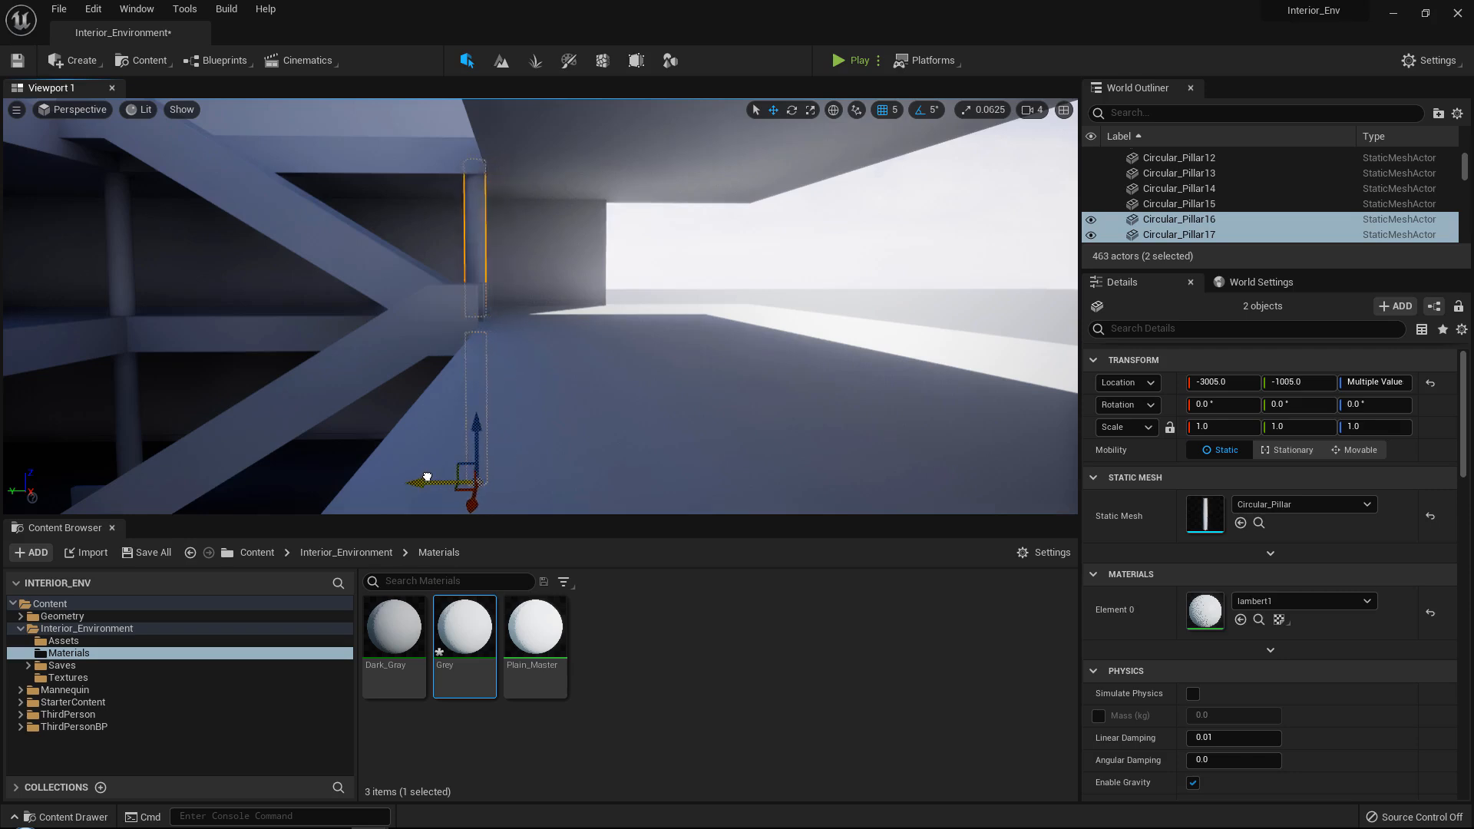
pyautogui.keyDown('alt'); pyautogui.moveTo(461, 398); pyautogui.dragTo(646, 465); pyautogui.keyUp('alt')
pyautogui.keyDown('alt'); pyautogui.moveTo(366, 459); pyautogui.dragTo(441, 457); pyautogui.keyUp('alt')
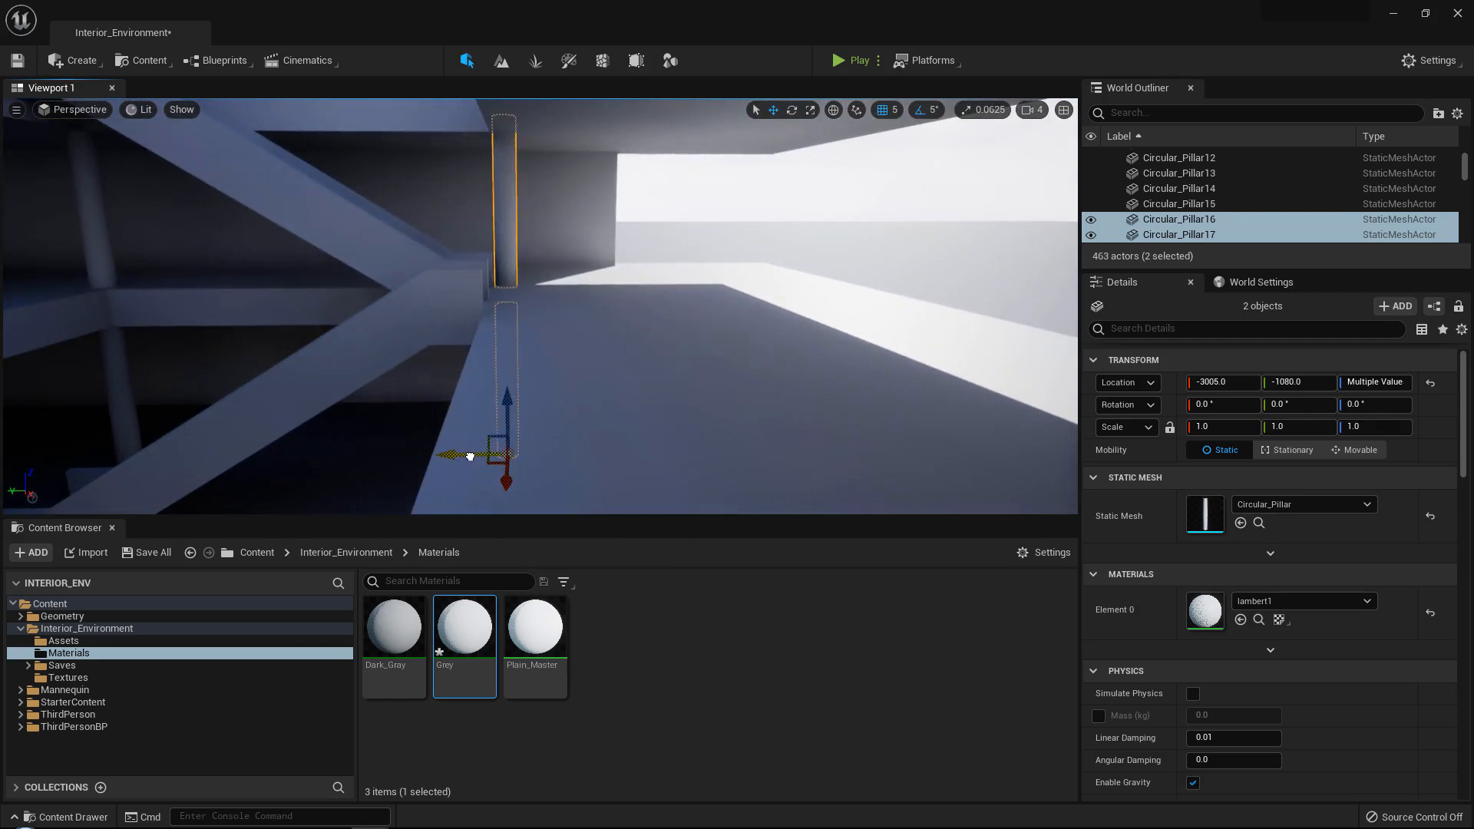
pyautogui.moveTo(472, 456); pyautogui.dragTo(679, 510, button='right')
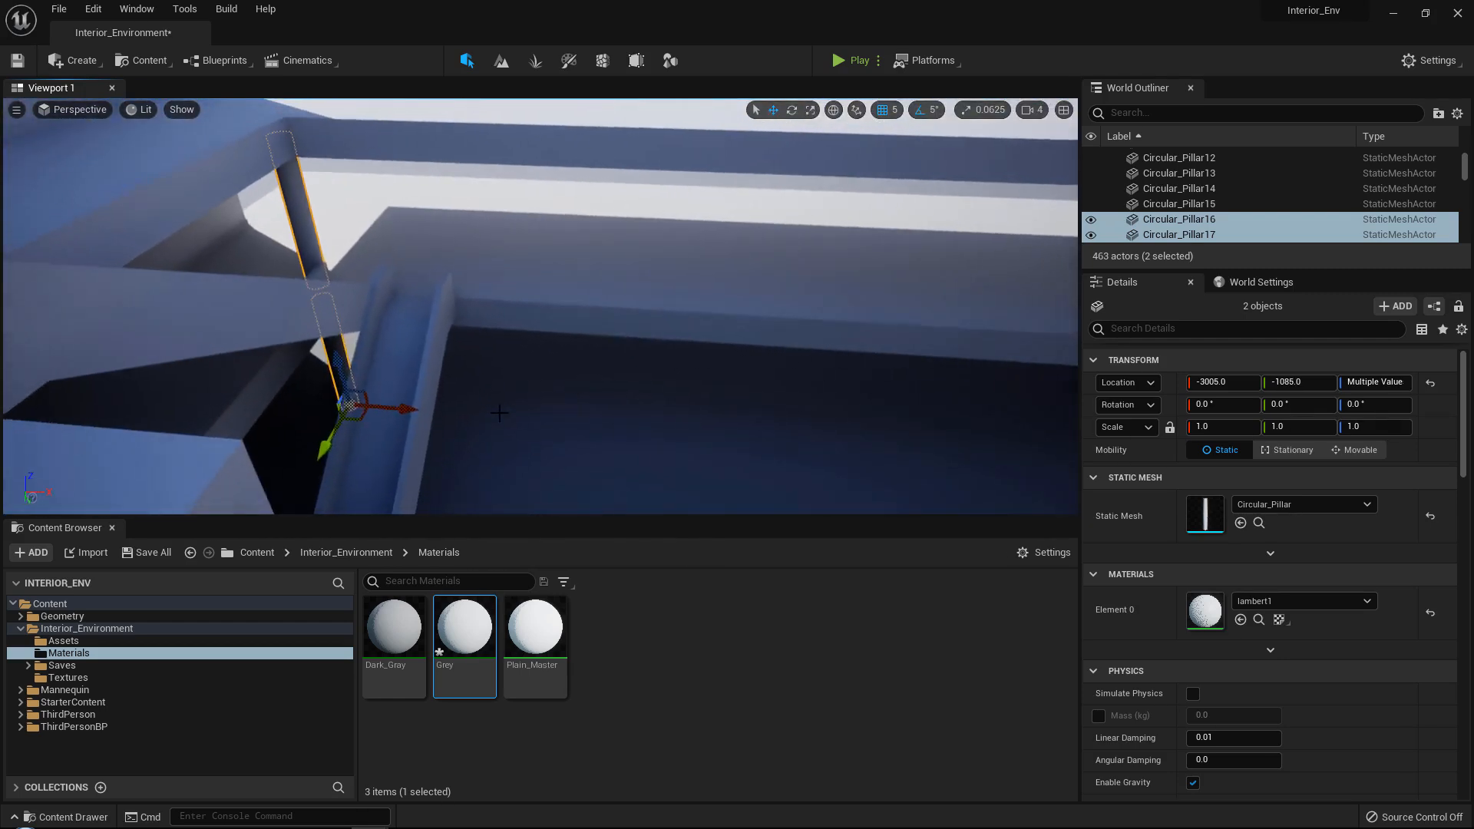
pyautogui.keyDown('alt'); pyautogui.moveTo(399, 405); pyautogui.dragTo(400, 406); pyautogui.keyUp('alt')
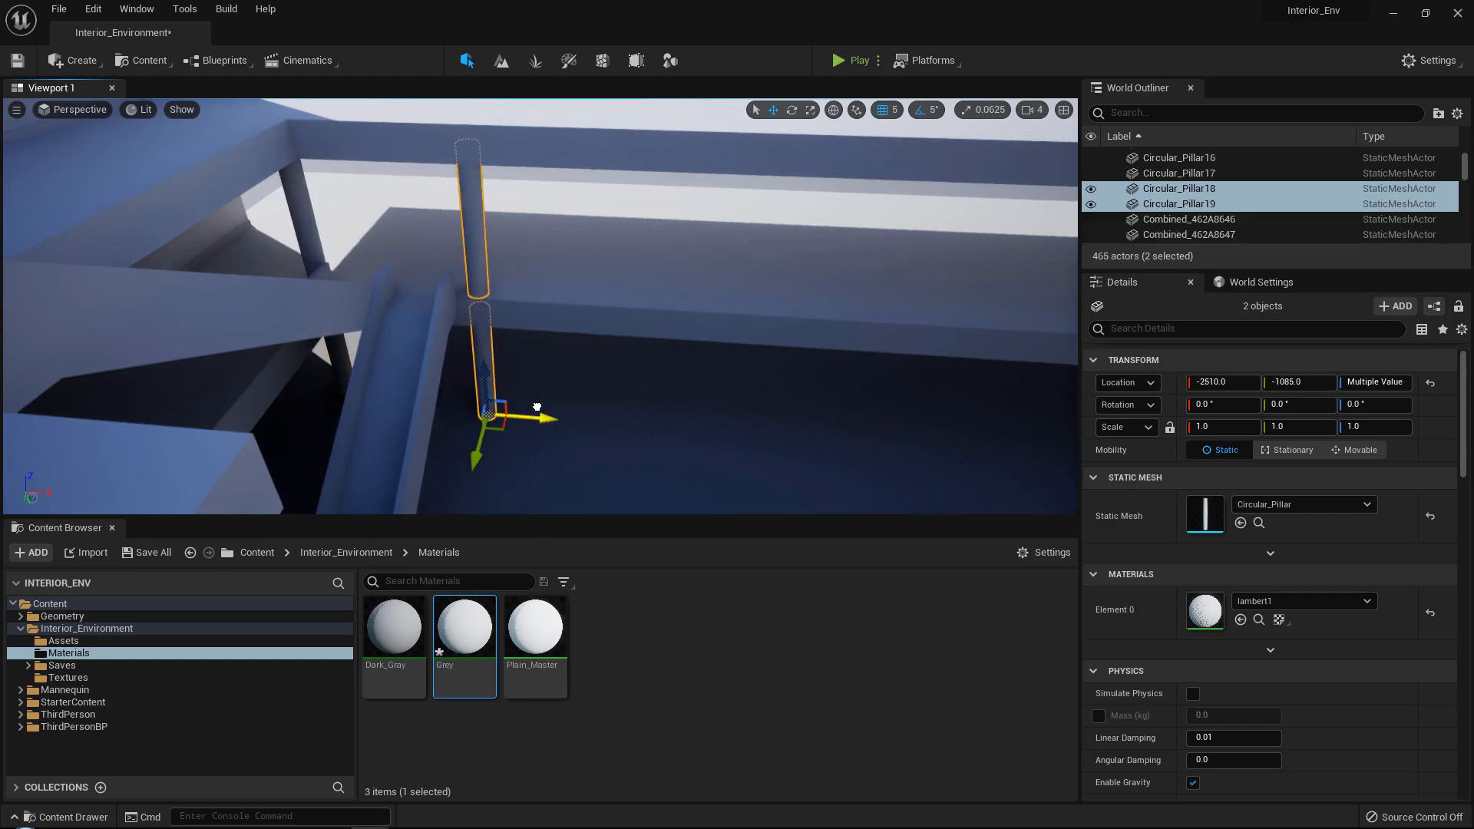
pyautogui.moveTo(539, 407); pyautogui.dragTo(0, 179, button='right')
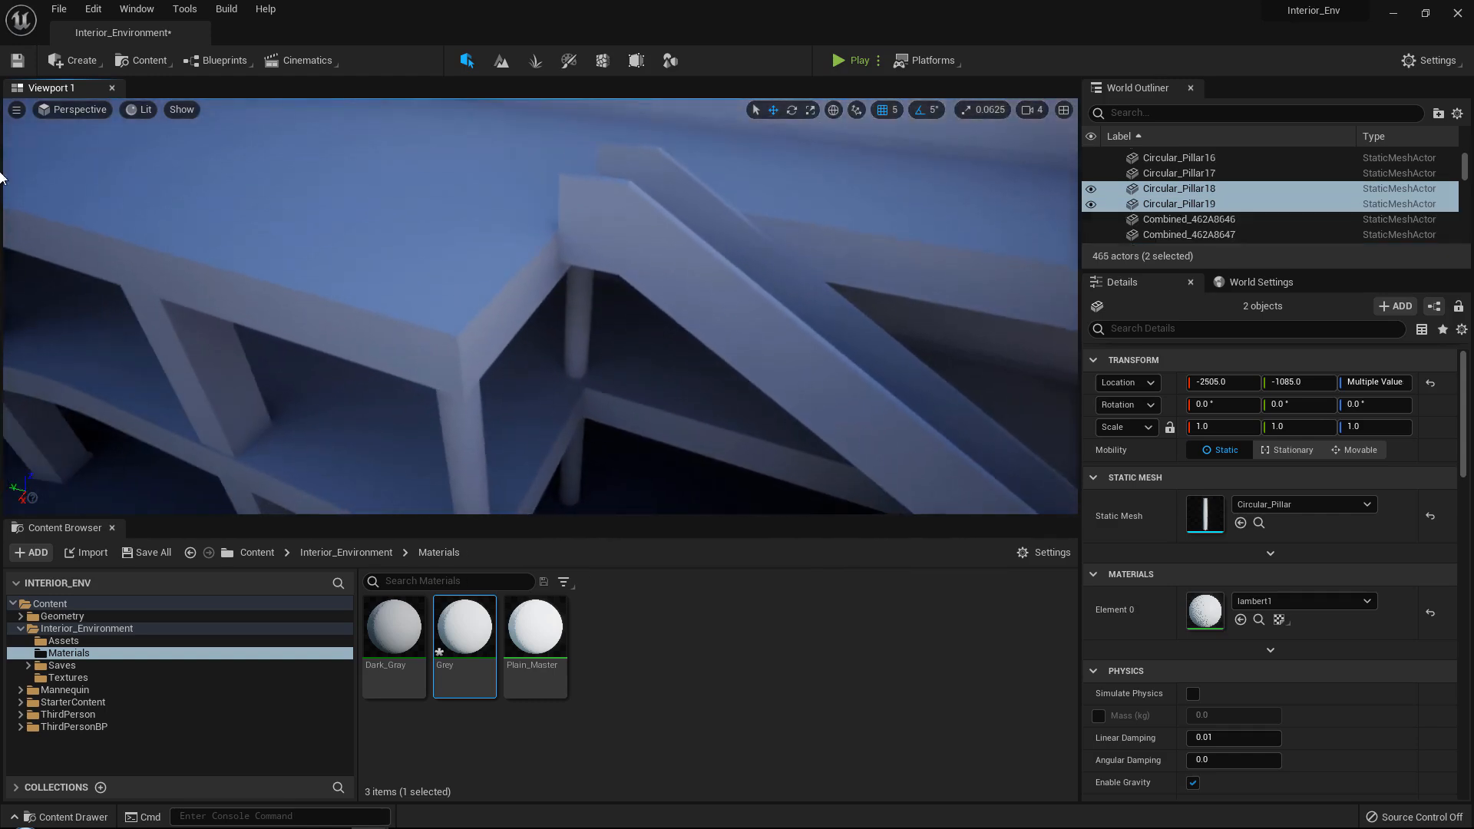
# Create a box in modeling mode and set it into the upper floor's corner near the stairs at X -2505.0, Y -85.0, Z 900.0.
pyautogui.click(670, 60)
pyautogui.click(25, 119)
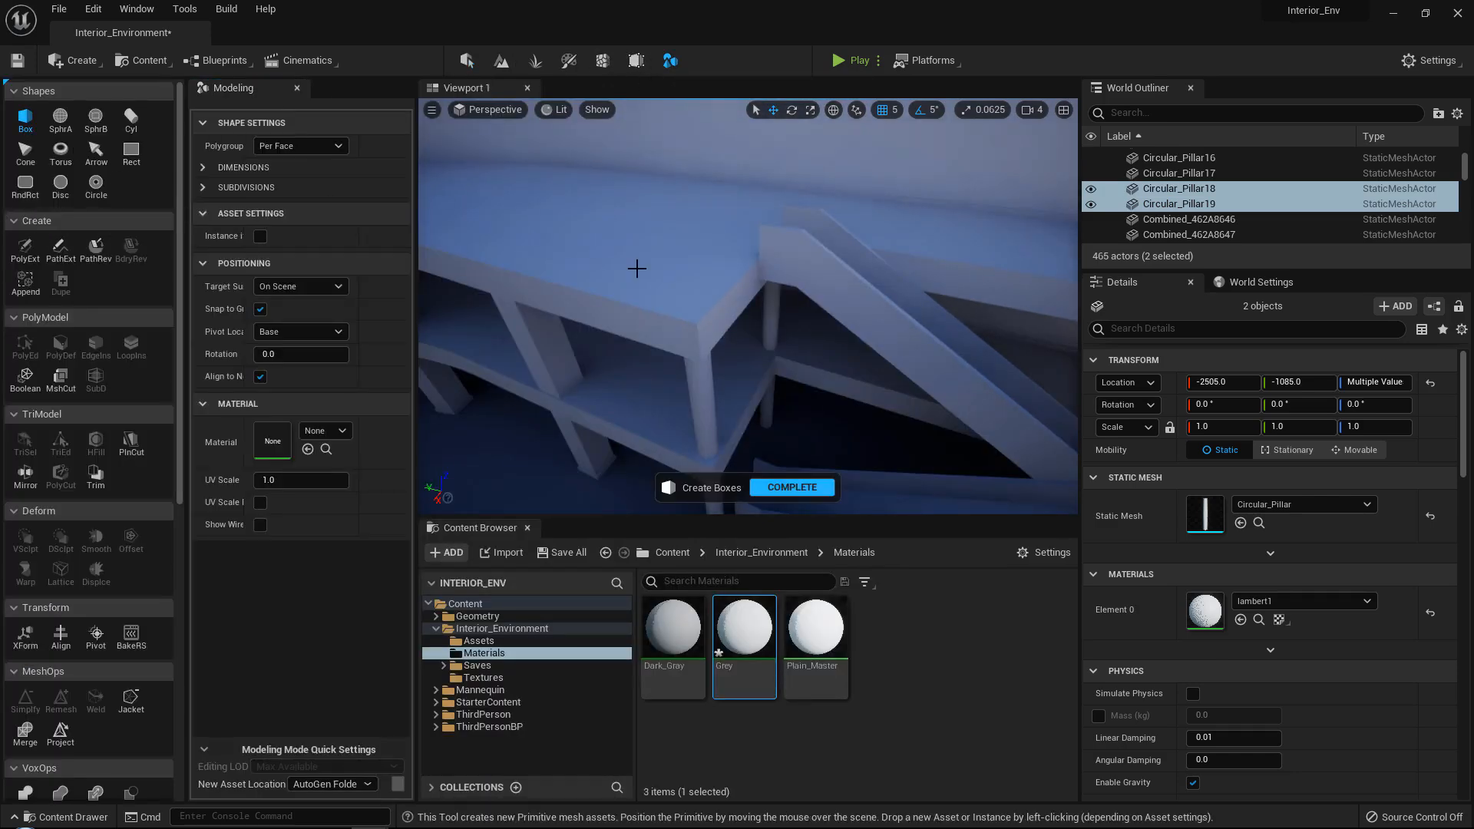
pyautogui.click(682, 290)
pyautogui.click(792, 487)
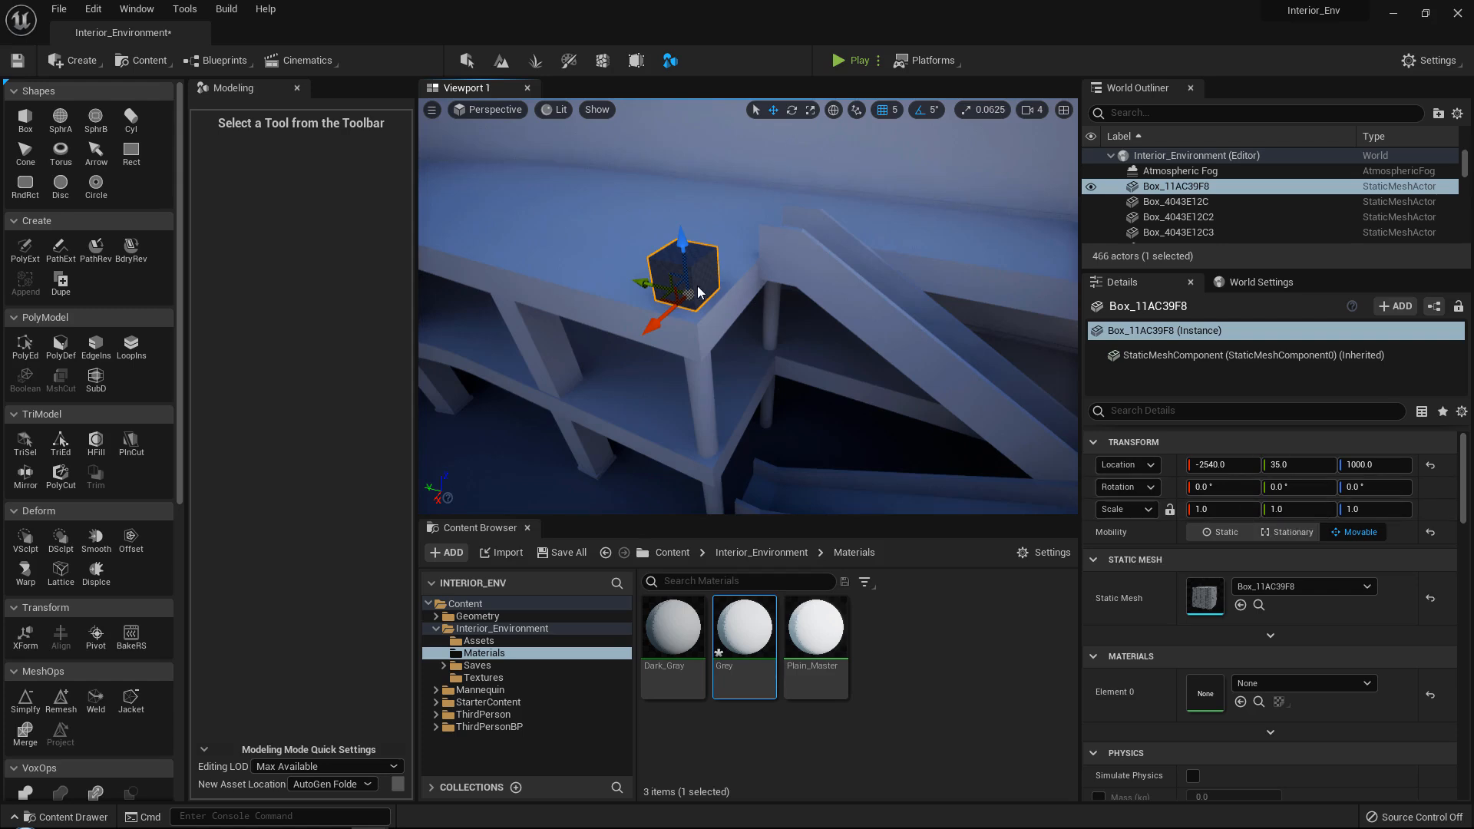
pyautogui.moveTo(698, 292); pyautogui.dragTo(683, 200, button='right')
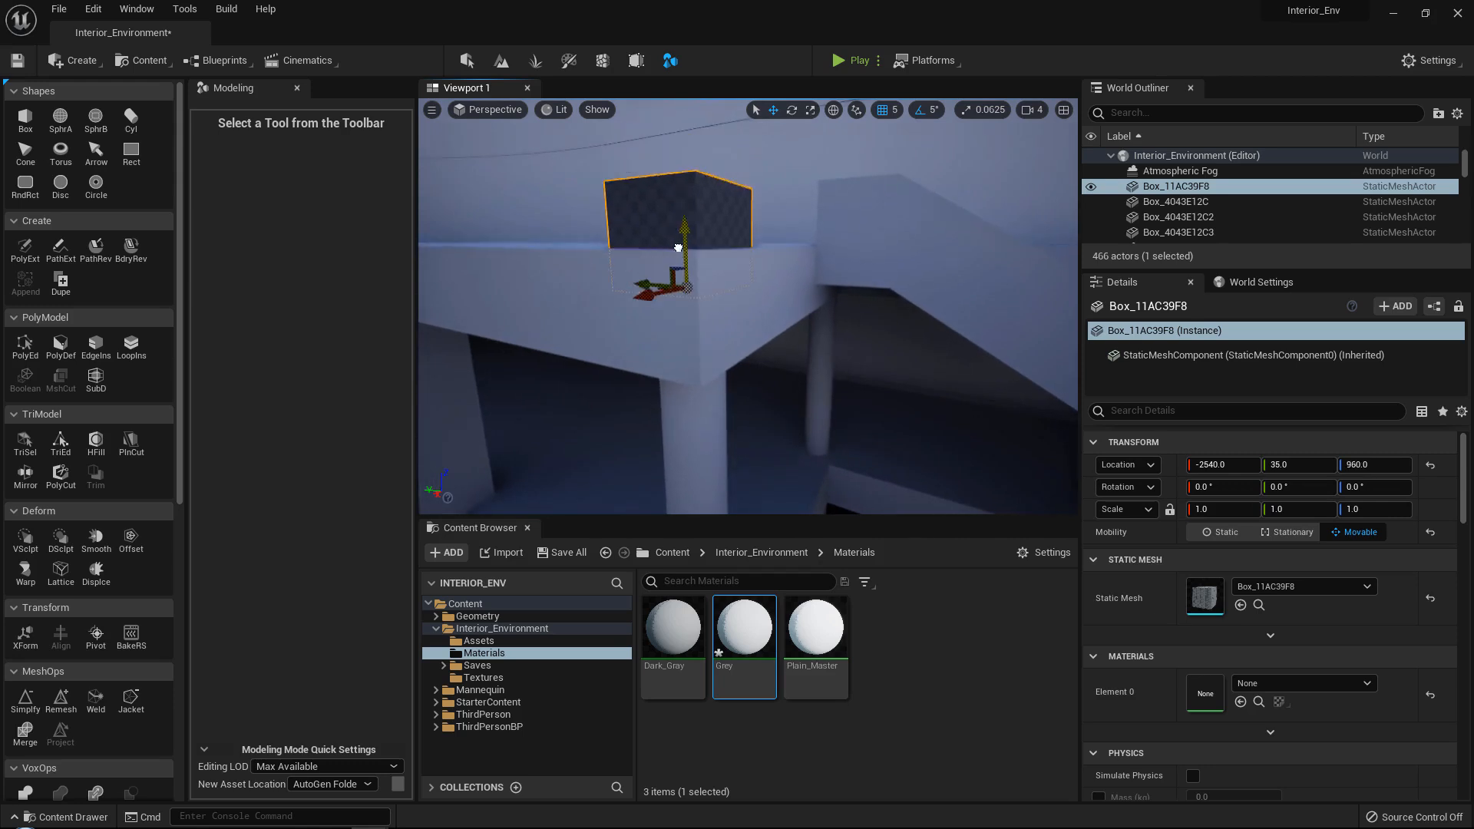
pyautogui.moveTo(670, 306); pyautogui.dragTo(665, 358, button='right')
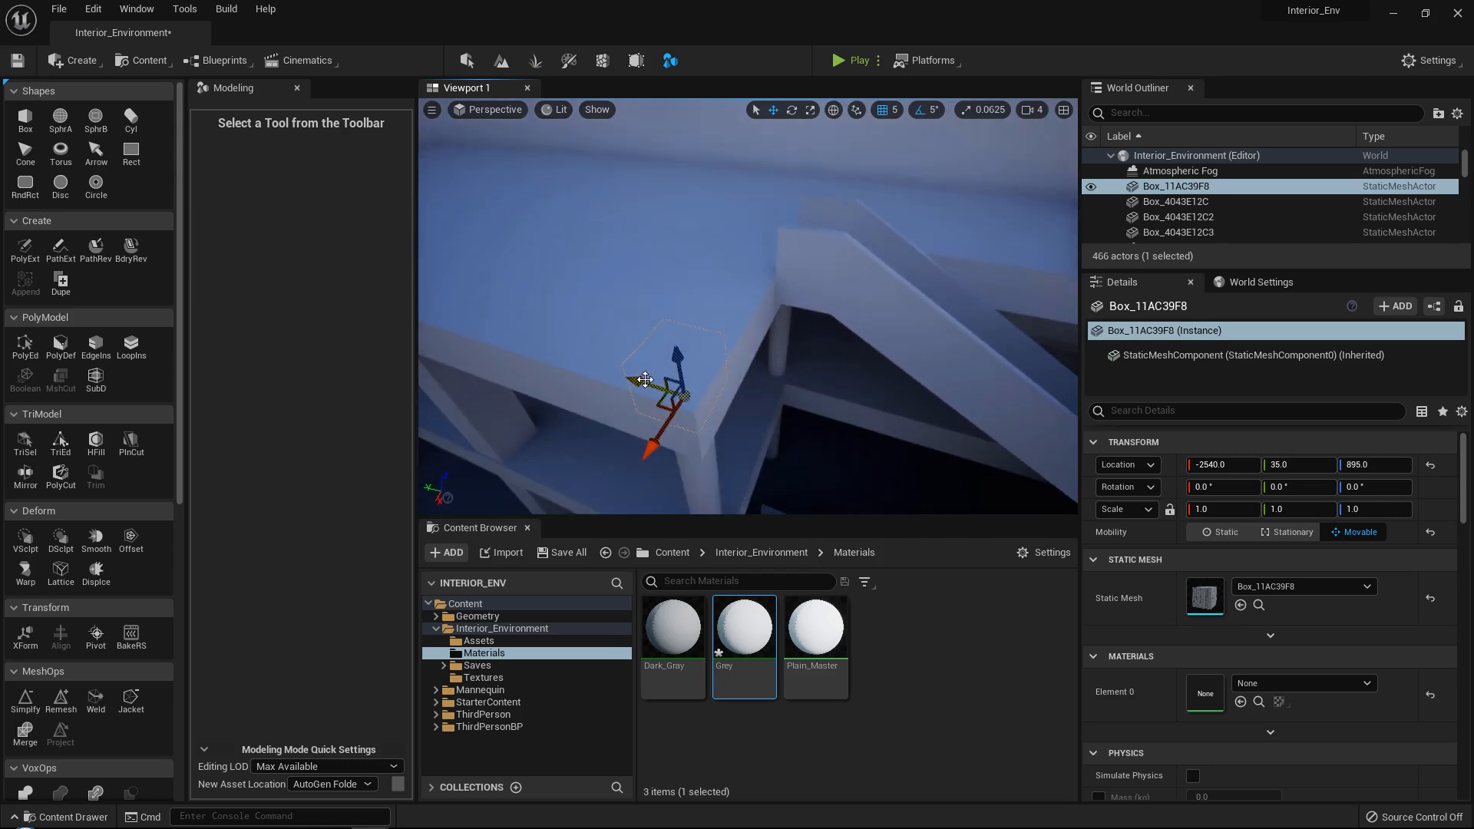
pyautogui.moveTo(724, 447); pyautogui.dragTo(722, 444, button='right')
pyautogui.moveTo(767, 391); pyautogui.dragTo(728, 294, button='right')
# Stretch the box's faces with PolyGroup Edit so it spans the gap beside the stairs to the straight floor row.
pyautogui.click(28, 344)
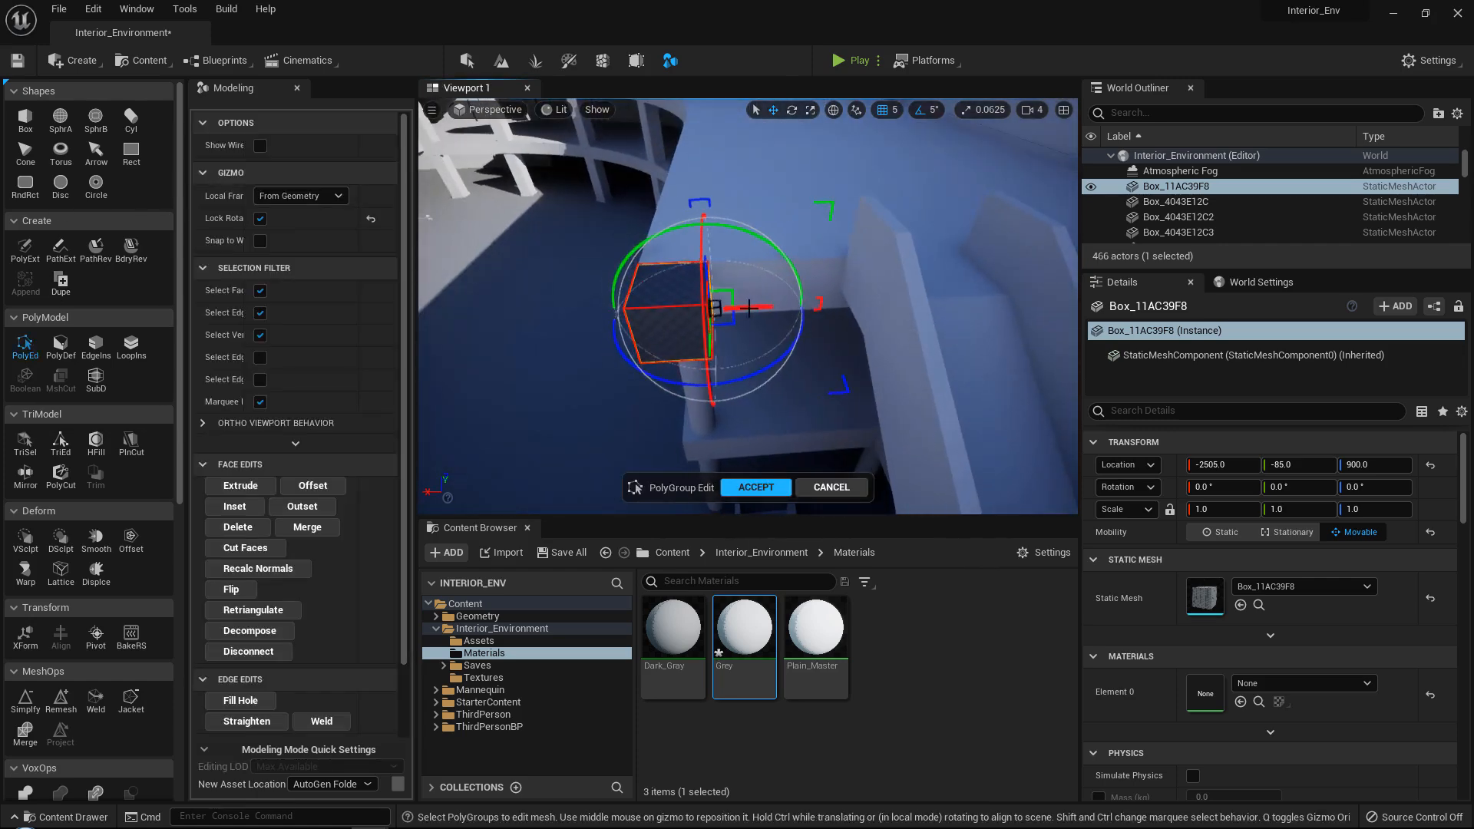
pyautogui.moveTo(849, 308); pyautogui.dragTo(898, 318)
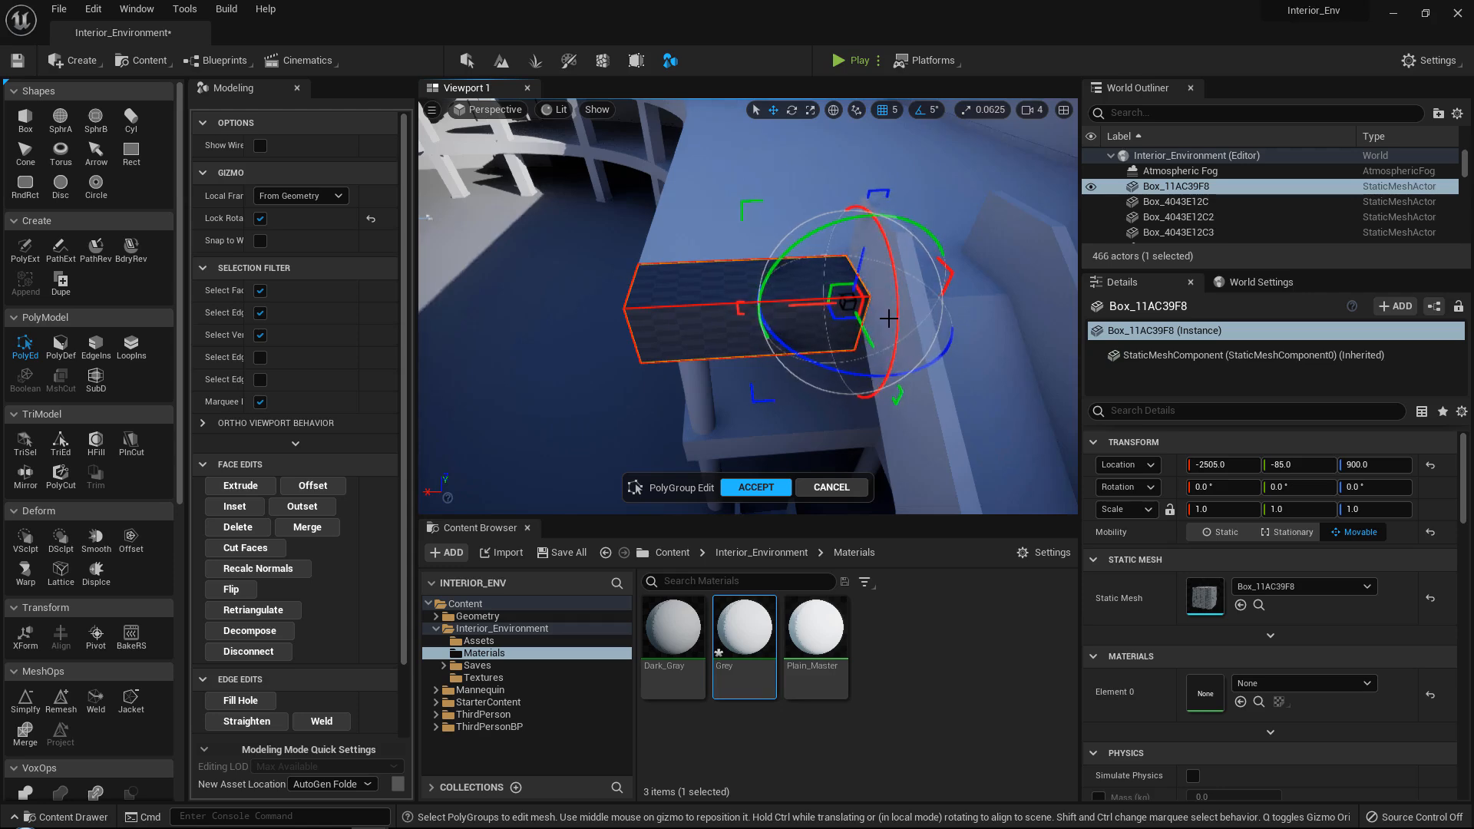
pyautogui.moveTo(700, 320); pyautogui.dragTo(869, 318, button='right')
pyautogui.moveTo(530, 344); pyautogui.dragTo(685, 348)
pyautogui.moveTo(830, 355); pyautogui.dragTo(787, 306, button='right')
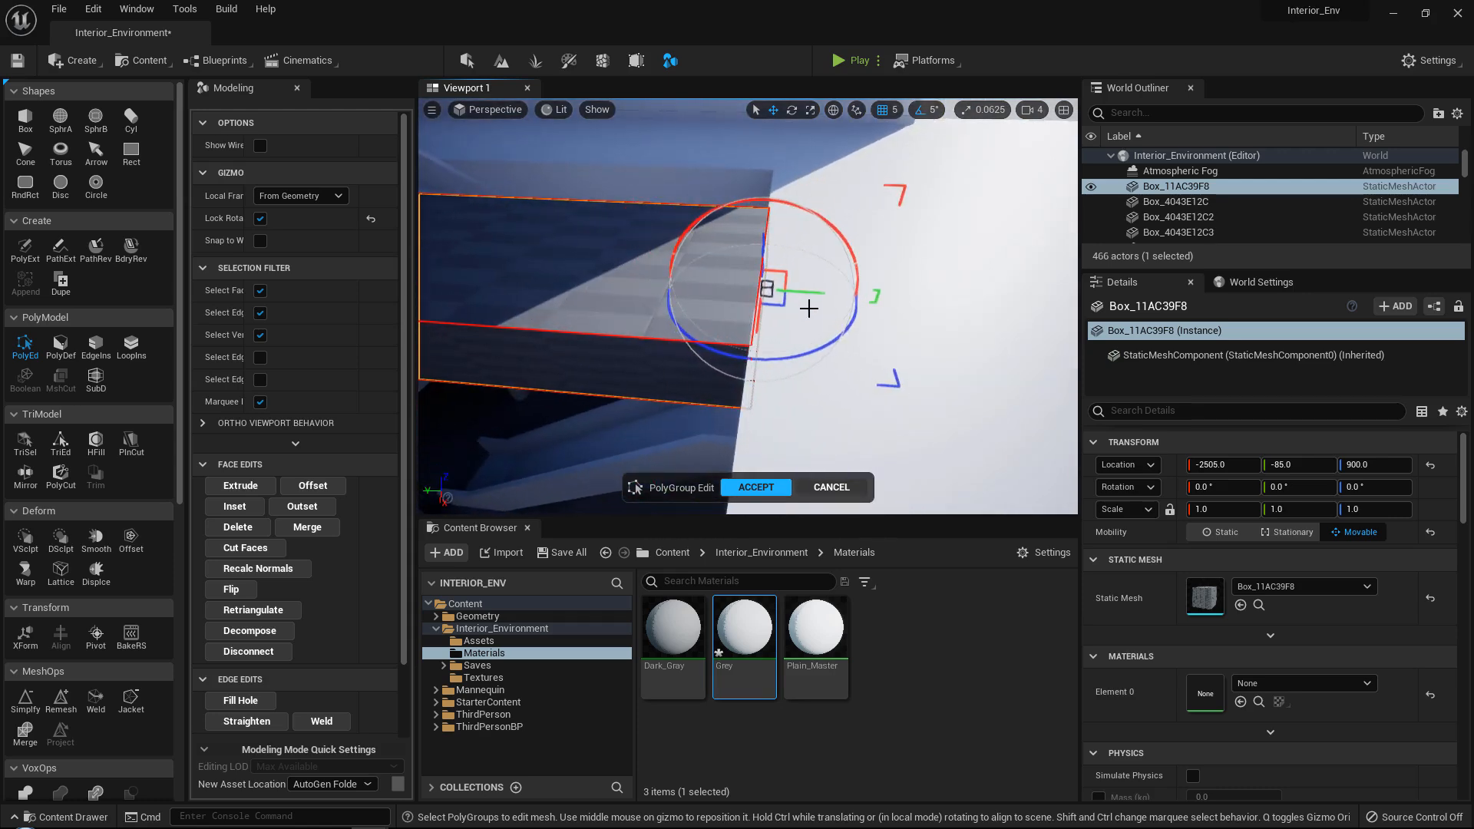
pyautogui.click(798, 488)
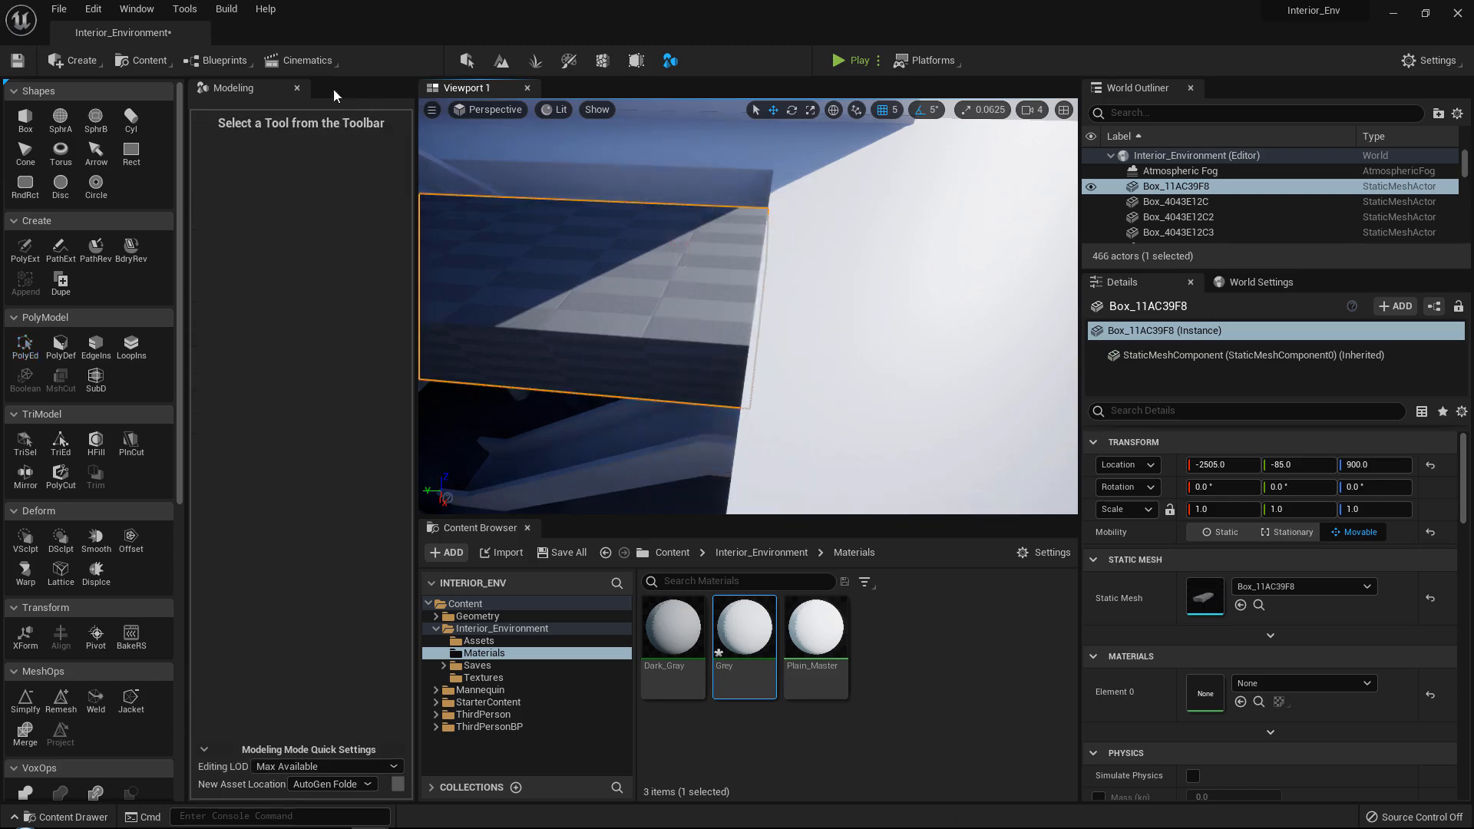
# Leave modeling mode and apply the Grey material to the stretched box.
pyautogui.click(299, 88)
pyautogui.moveTo(462, 626); pyautogui.dragTo(476, 392)
pyautogui.moveTo(476, 392); pyautogui.dragTo(537, 369, button='right')
pyautogui.click(707, 184)
pyautogui.moveTo(707, 184); pyautogui.dragTo(822, 246, button='right')
pyautogui.click(586, 253)
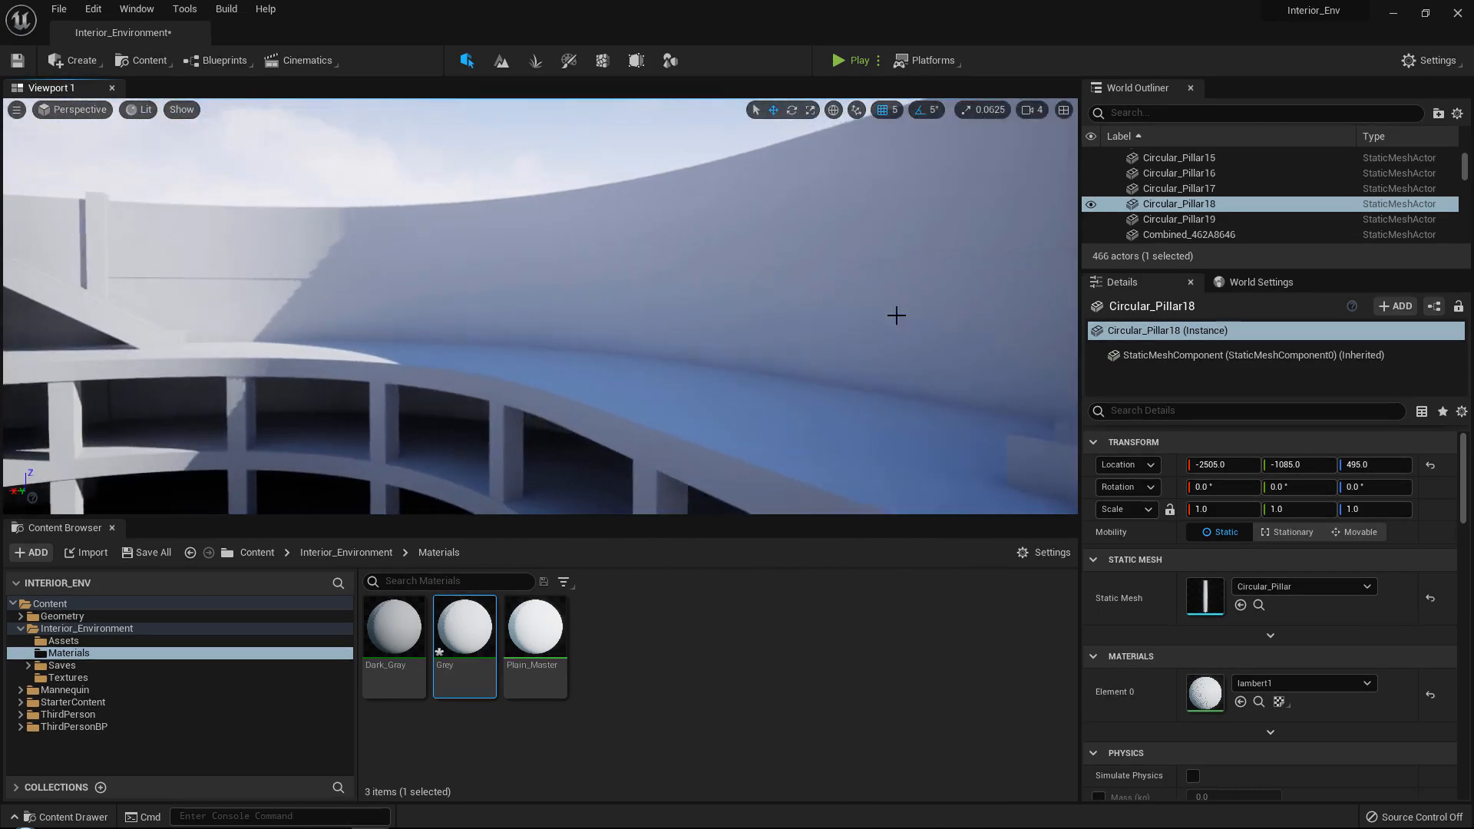
# Rotate the directional Light Source by 105° about the vertical axis, to a Z rotation of 138.45369°.
pyautogui.moveTo(896, 315); pyautogui.dragTo(601, 265, button='right')
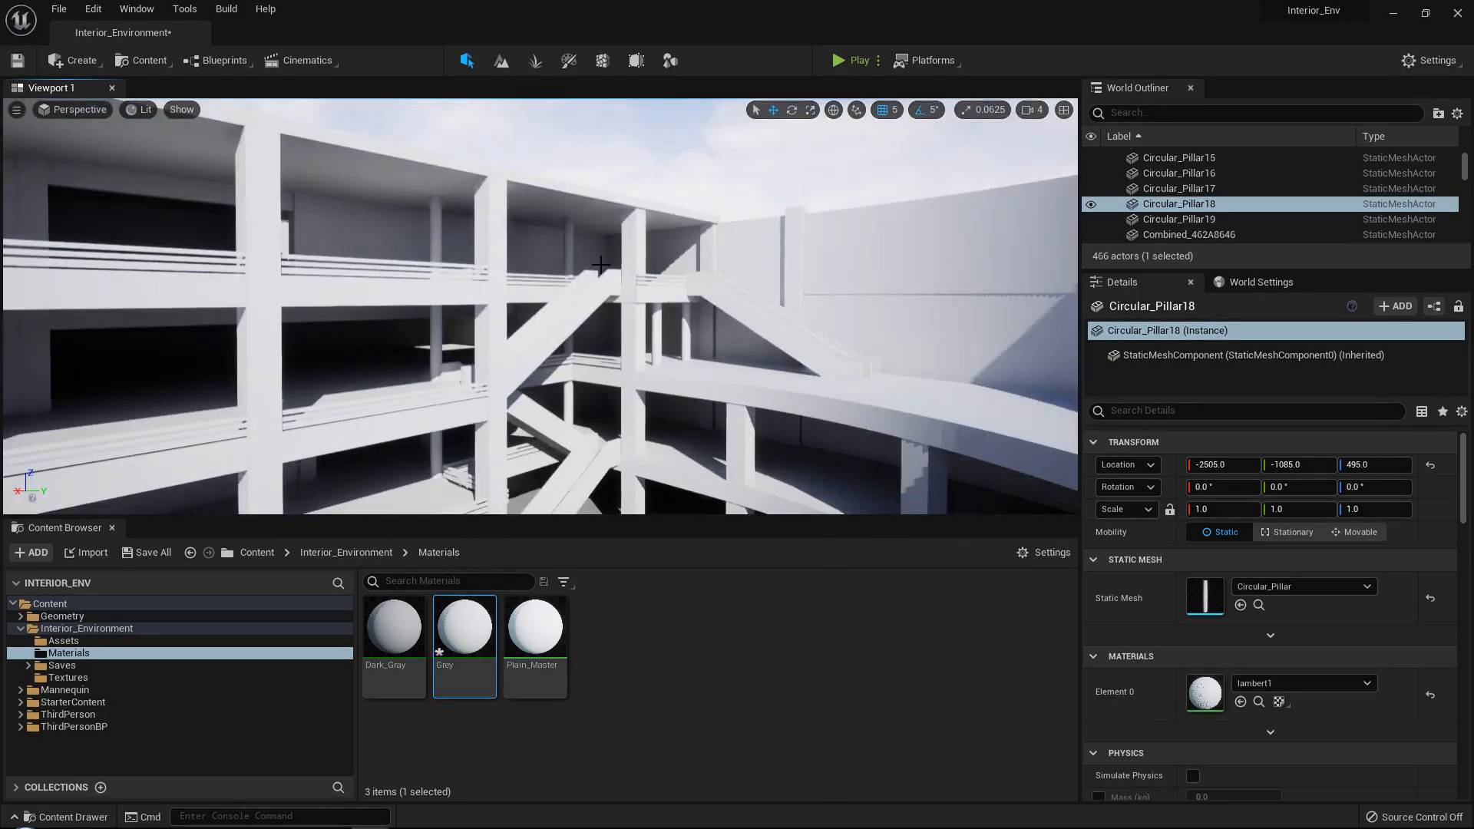
pyautogui.moveTo(844, 382); pyautogui.dragTo(767, 339, button='right')
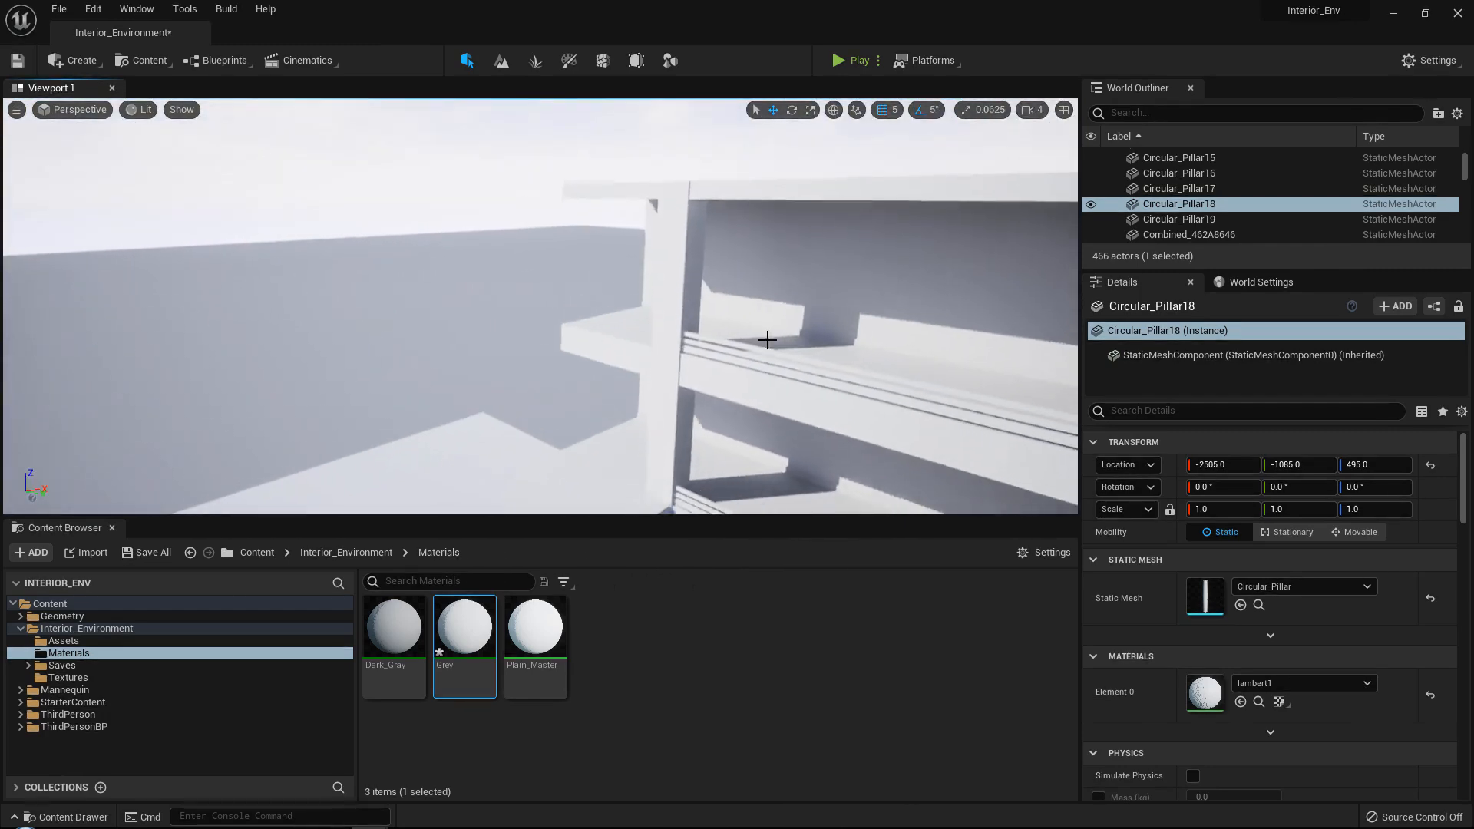
pyautogui.moveTo(737, 419); pyautogui.dragTo(651, 300, button='right')
pyautogui.click(694, 254)
pyautogui.moveTo(651, 361); pyautogui.dragTo(652, 384, button='right')
pyautogui.click(651, 383)
pyautogui.moveTo(611, 430); pyautogui.dragTo(557, 387)
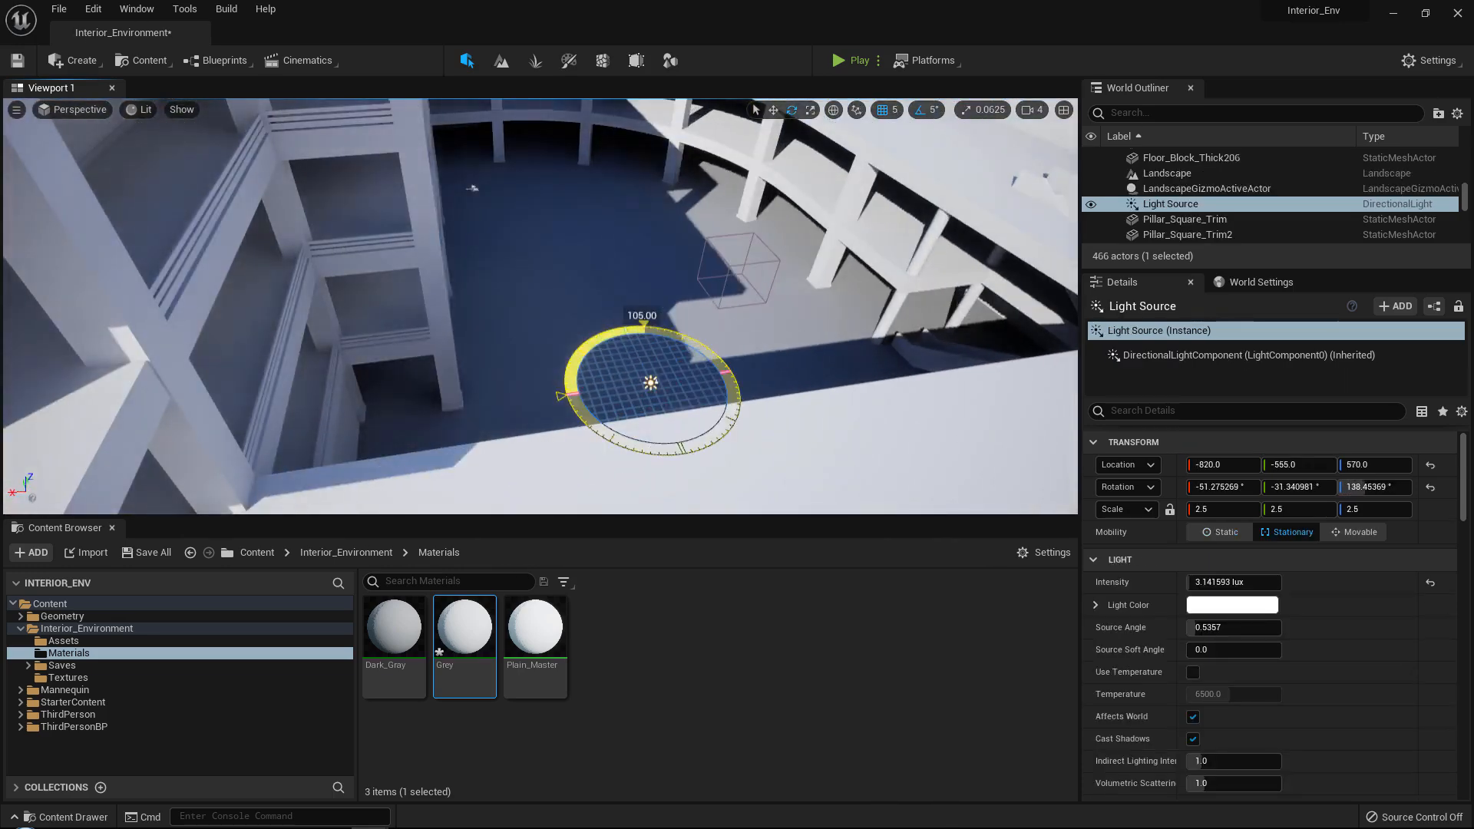
# Duplicate the end block of the straight floor at Z 900.0 outward to about Y -2045.0, extending the row by one block.
pyautogui.moveTo(610, 418); pyautogui.dragTo(695, 424, button='right')
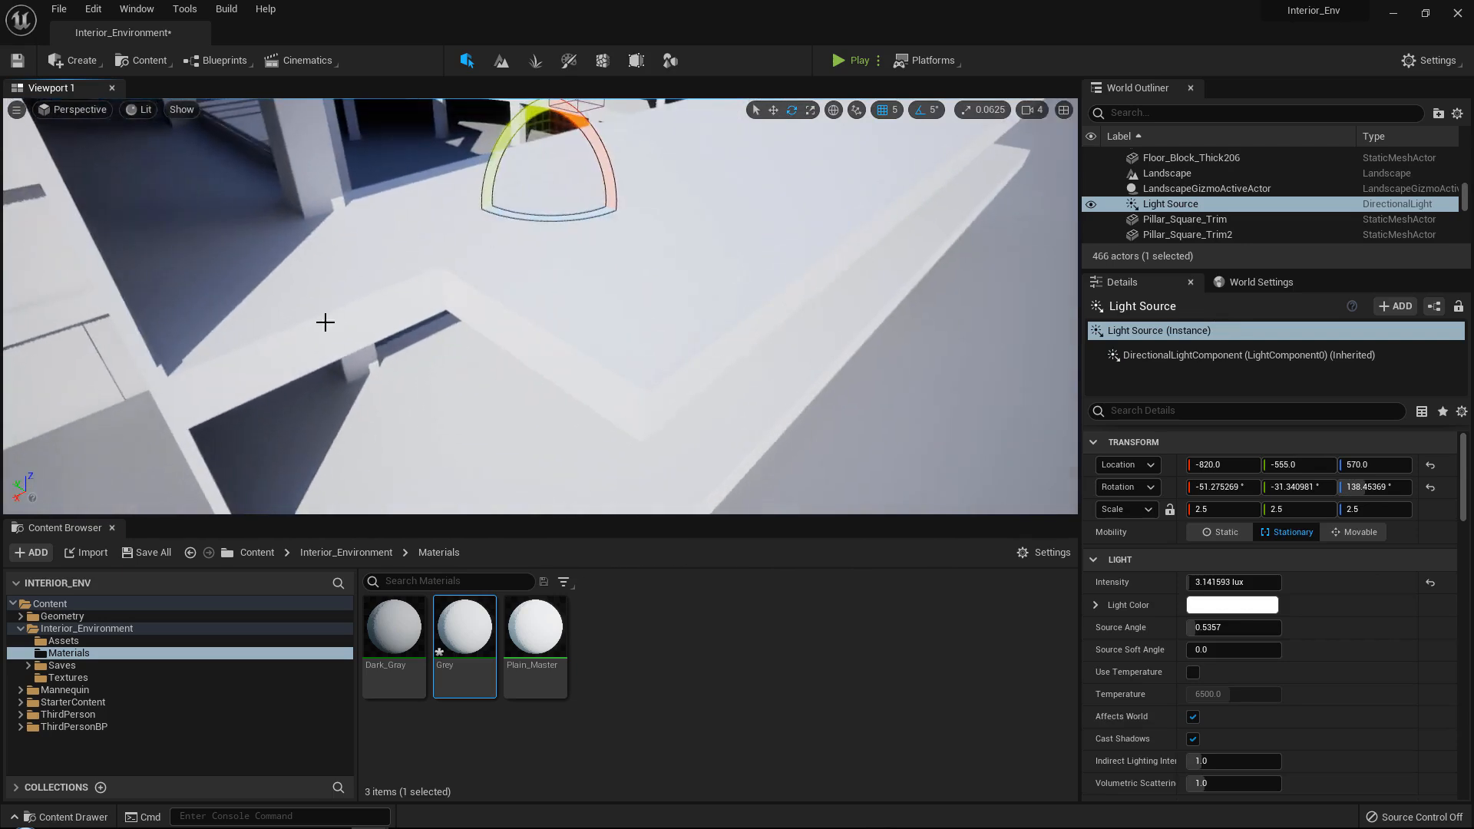
pyautogui.click(344, 319)
pyautogui.moveTo(349, 319); pyautogui.dragTo(311, 308, button='right')
pyautogui.press('w')
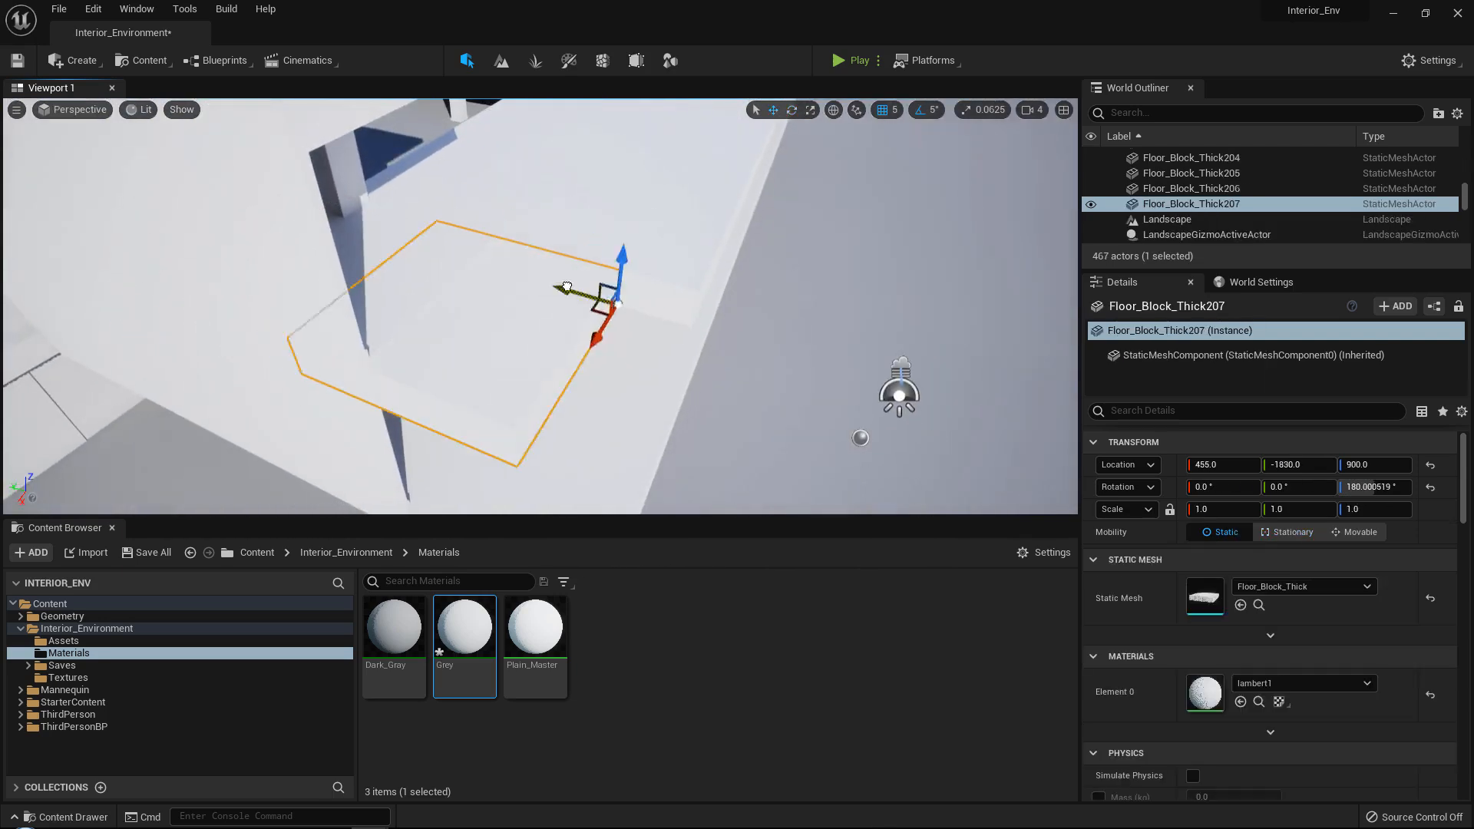
pyautogui.moveTo(750, 191); pyautogui.dragTo(853, 208, button='right')
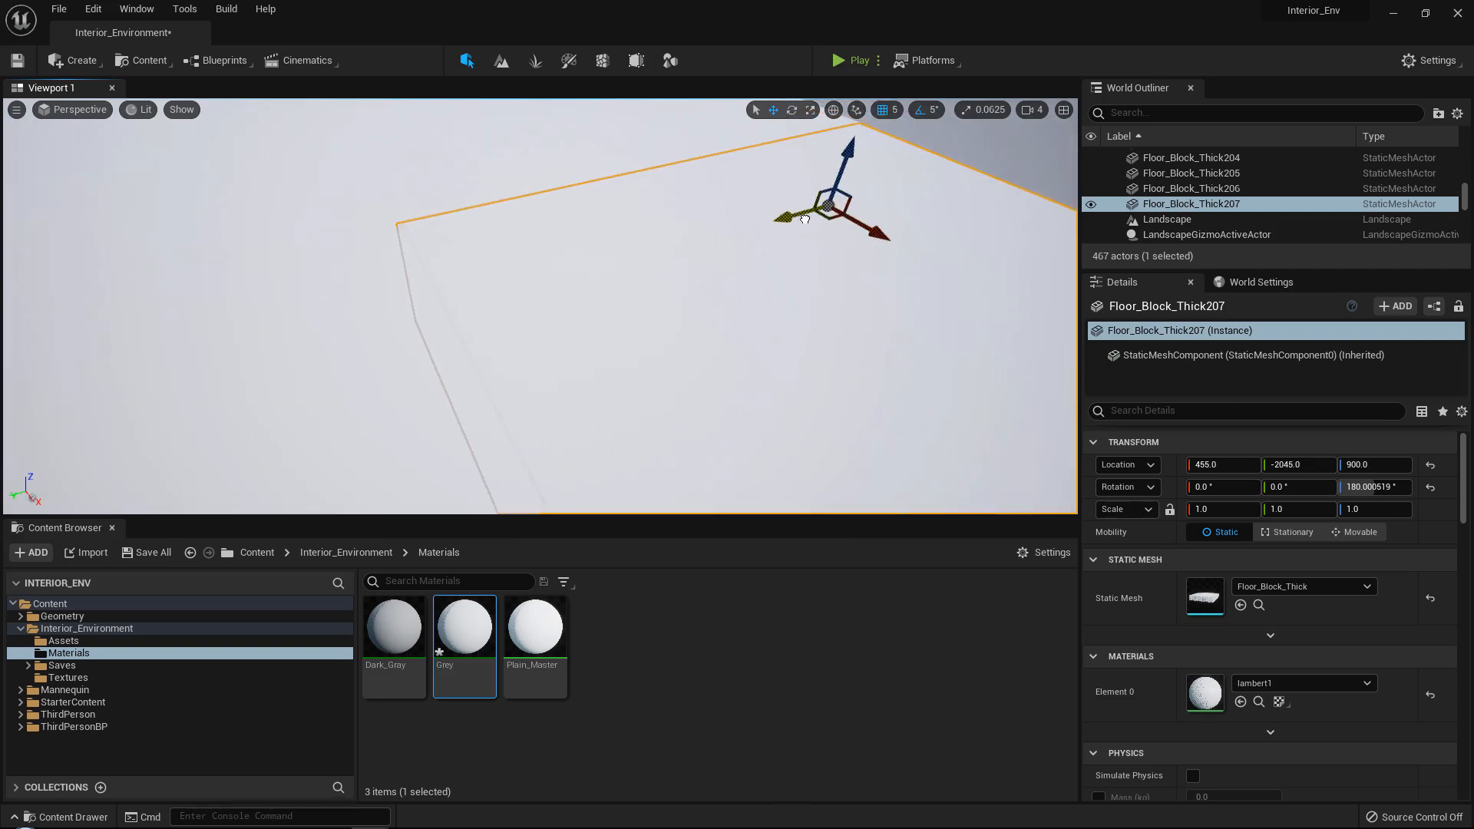
pyautogui.moveTo(801, 223)
pyautogui.mouseDown(button='right')
pyautogui.moveTo(825, 222)
pyautogui.moveTo(798, 224)
pyautogui.mouseUp(button='right')
# Extend the row's end upward by duplicating the floor block at Z 1400.0 and the ceiling block at Z 1950.0 outward to about Y -2050.0.
pyautogui.click(673, 292)
pyautogui.moveTo(671, 297)
pyautogui.mouseDown(button='right')
pyautogui.moveTo(653, 291)
pyautogui.moveTo(687, 311)
pyautogui.moveTo(671, 296)
pyautogui.mouseUp(button='right')
pyautogui.moveTo(696, 349); pyautogui.dragTo(374, 348)
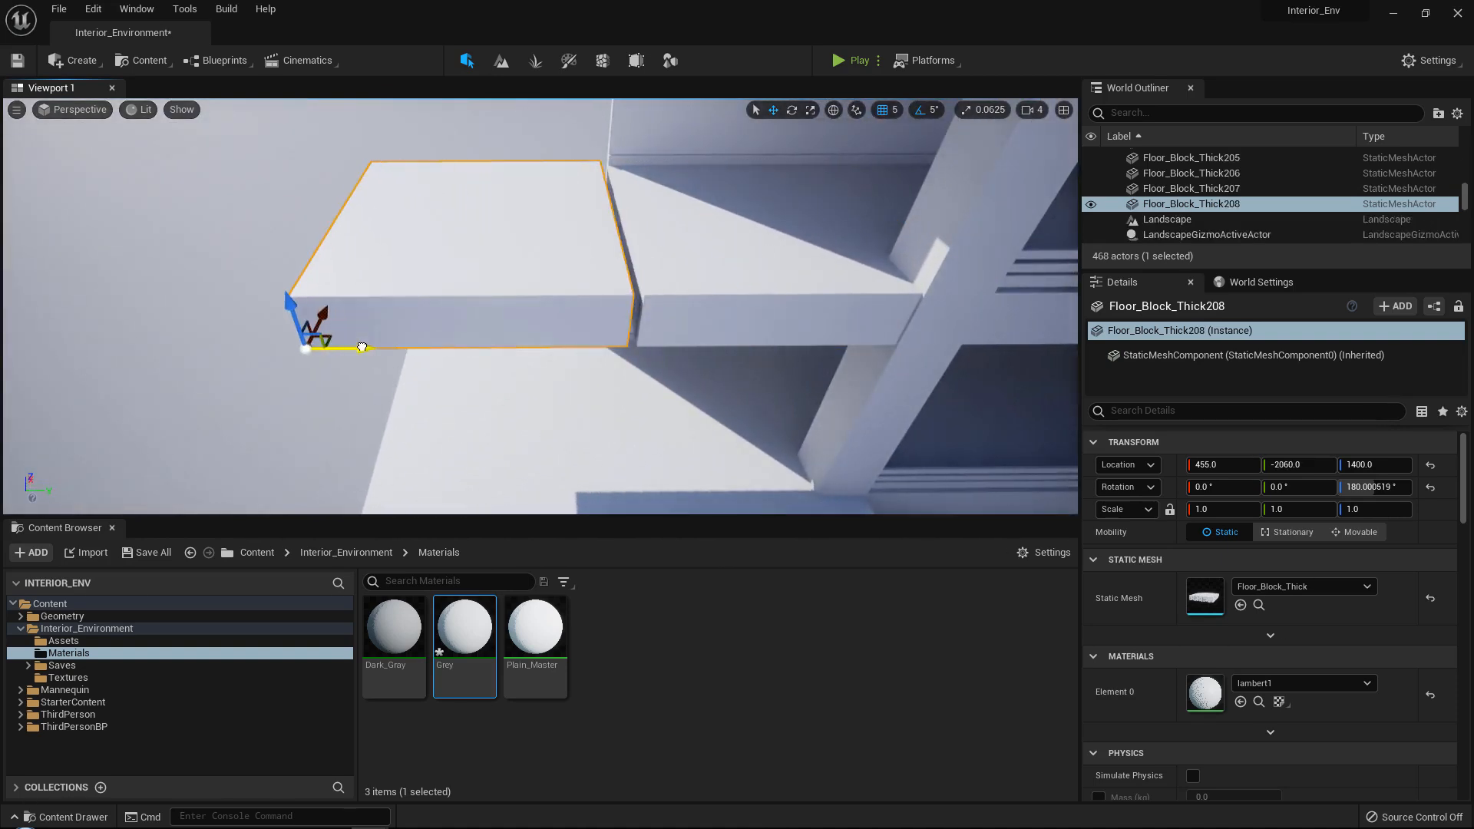
pyautogui.moveTo(700, 281)
pyautogui.mouseDown(button='right')
pyautogui.moveTo(725, 273)
pyautogui.moveTo(672, 289)
pyautogui.mouseUp(button='right')
pyautogui.click(700, 281)
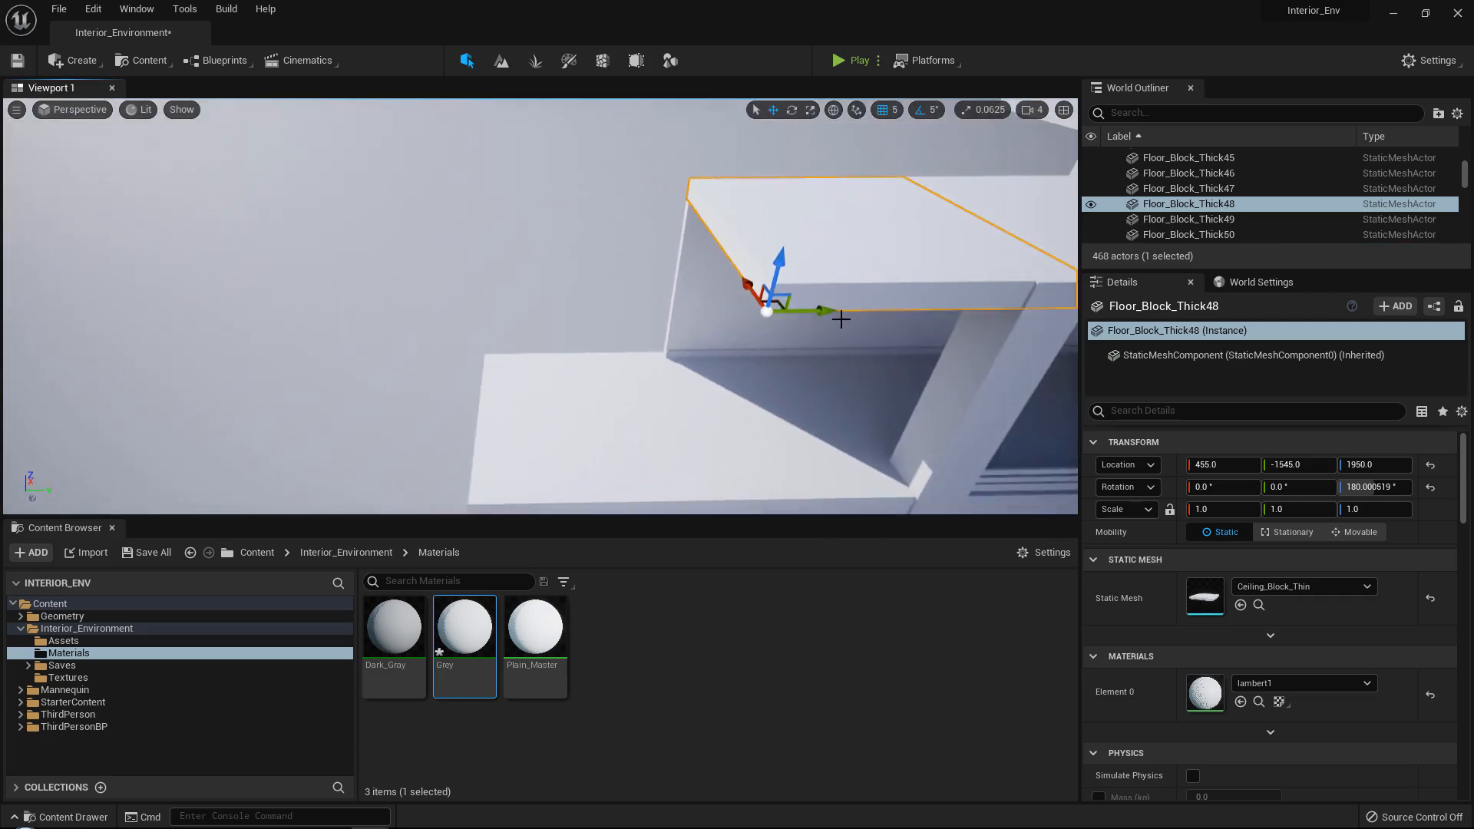
pyautogui.moveTo(590, 309); pyautogui.dragTo(450, 303)
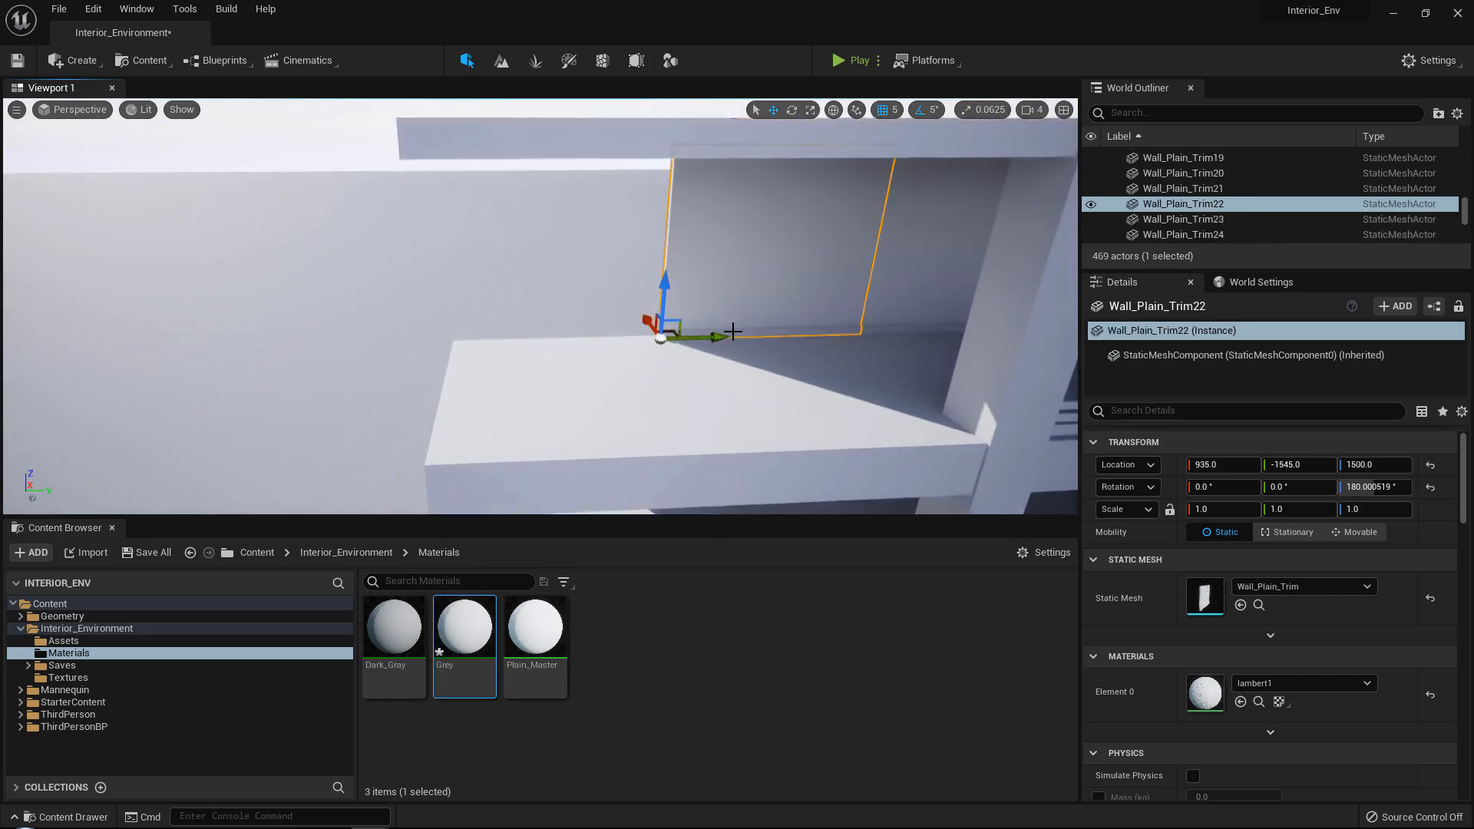
# Duplicate the end Wall_Plain_Trim panels at Z 1500.0 and Z 1000.0 outward to Y -2045.0 behind the extended floors.
pyautogui.keyDown('alt'); pyautogui.moveTo(695, 326); pyautogui.dragTo(486, 336); pyautogui.keyUp('alt')
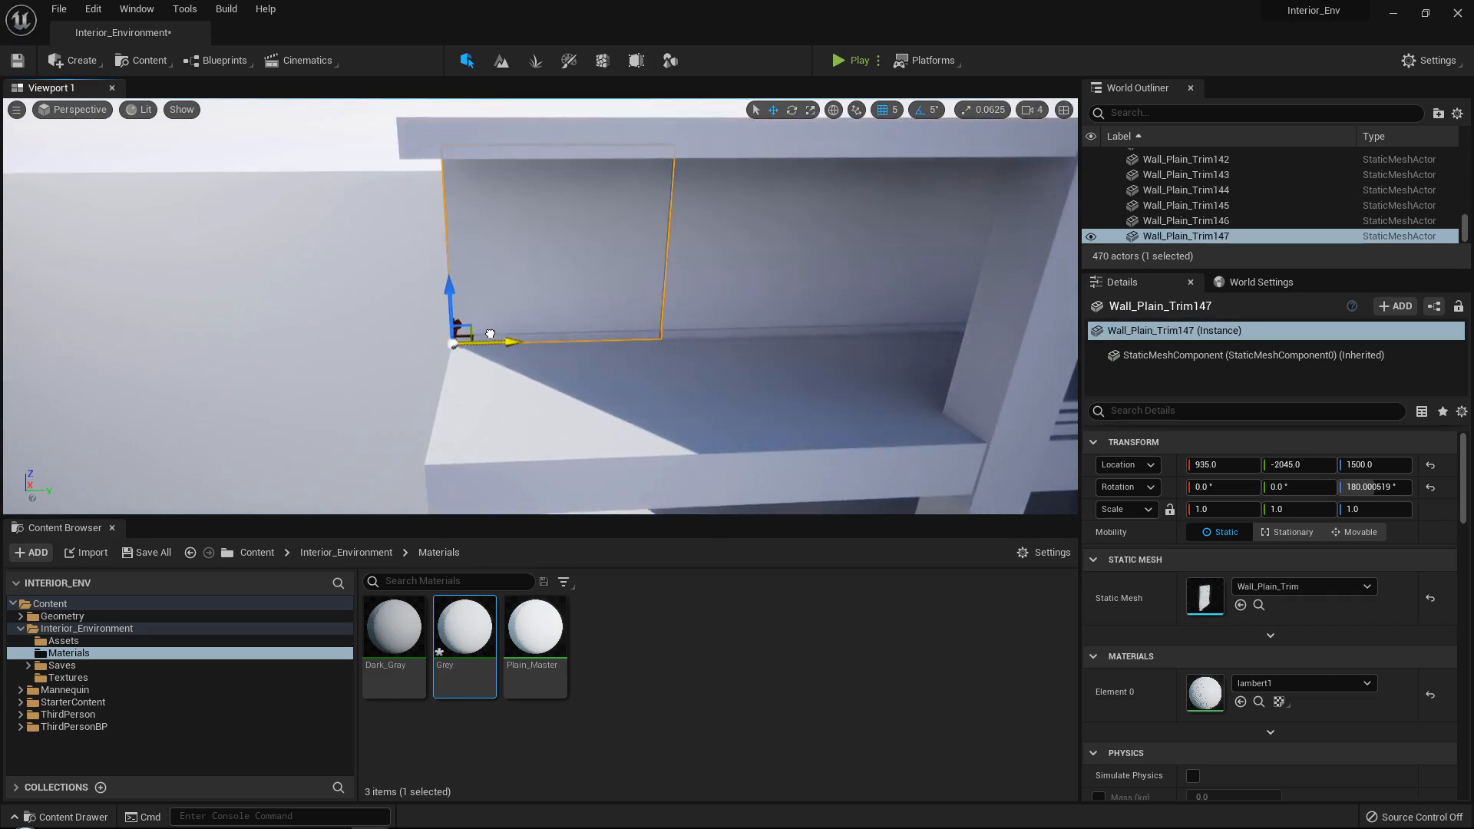
pyautogui.moveTo(494, 332); pyautogui.dragTo(522, 338, button='right')
pyautogui.moveTo(410, 320); pyautogui.dragTo(430, 364, button='right')
pyautogui.click(703, 288)
pyautogui.keyDown('alt'); pyautogui.moveTo(677, 346); pyautogui.dragTo(395, 351); pyautogui.keyUp('alt')
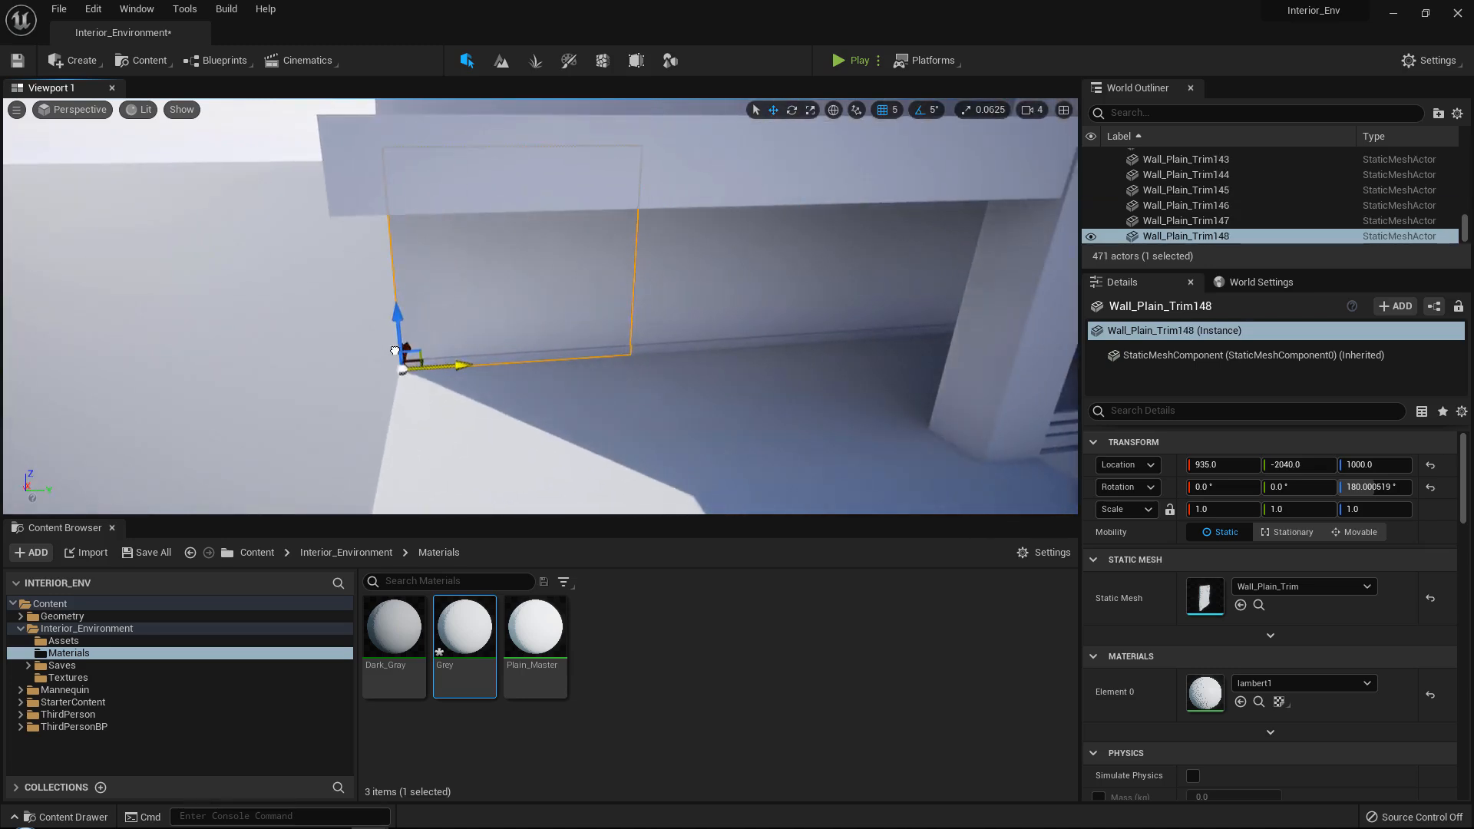
pyautogui.moveTo(444, 333)
pyautogui.mouseDown(button='right')
pyautogui.moveTo(453, 392)
pyautogui.moveTo(441, 338)
pyautogui.mouseUp(button='right')
# Duplicate the end wall panel Wall_Plain_Trim8 on the level at Z 500.0 outward to the end of the extended floor.
pyautogui.moveTo(683, 400); pyautogui.dragTo(686, 364, button='right')
pyautogui.click(697, 352)
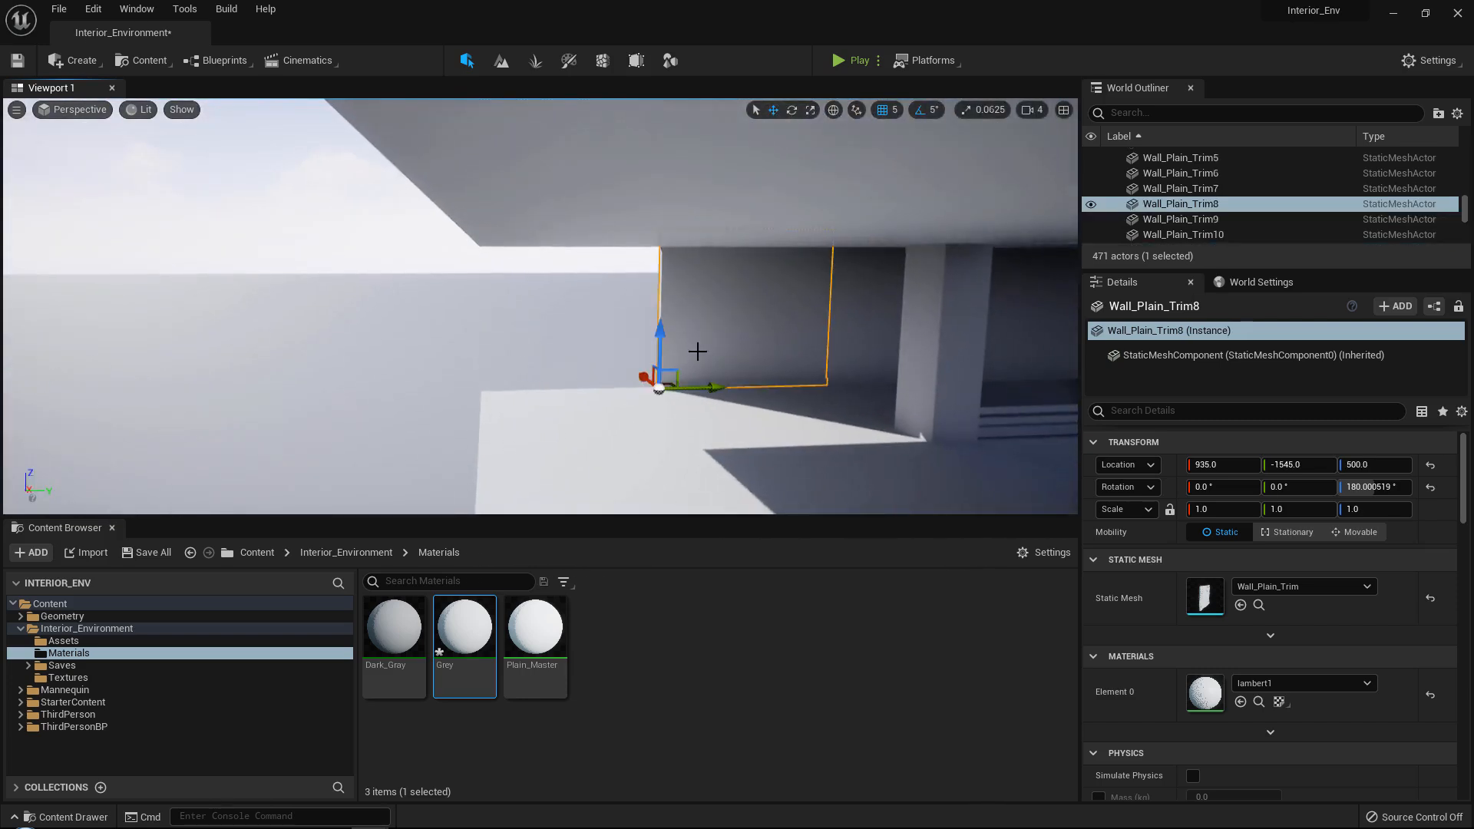
pyautogui.keyDown('alt'); pyautogui.moveTo(711, 388); pyautogui.dragTo(708, 388); pyautogui.keyUp('alt')
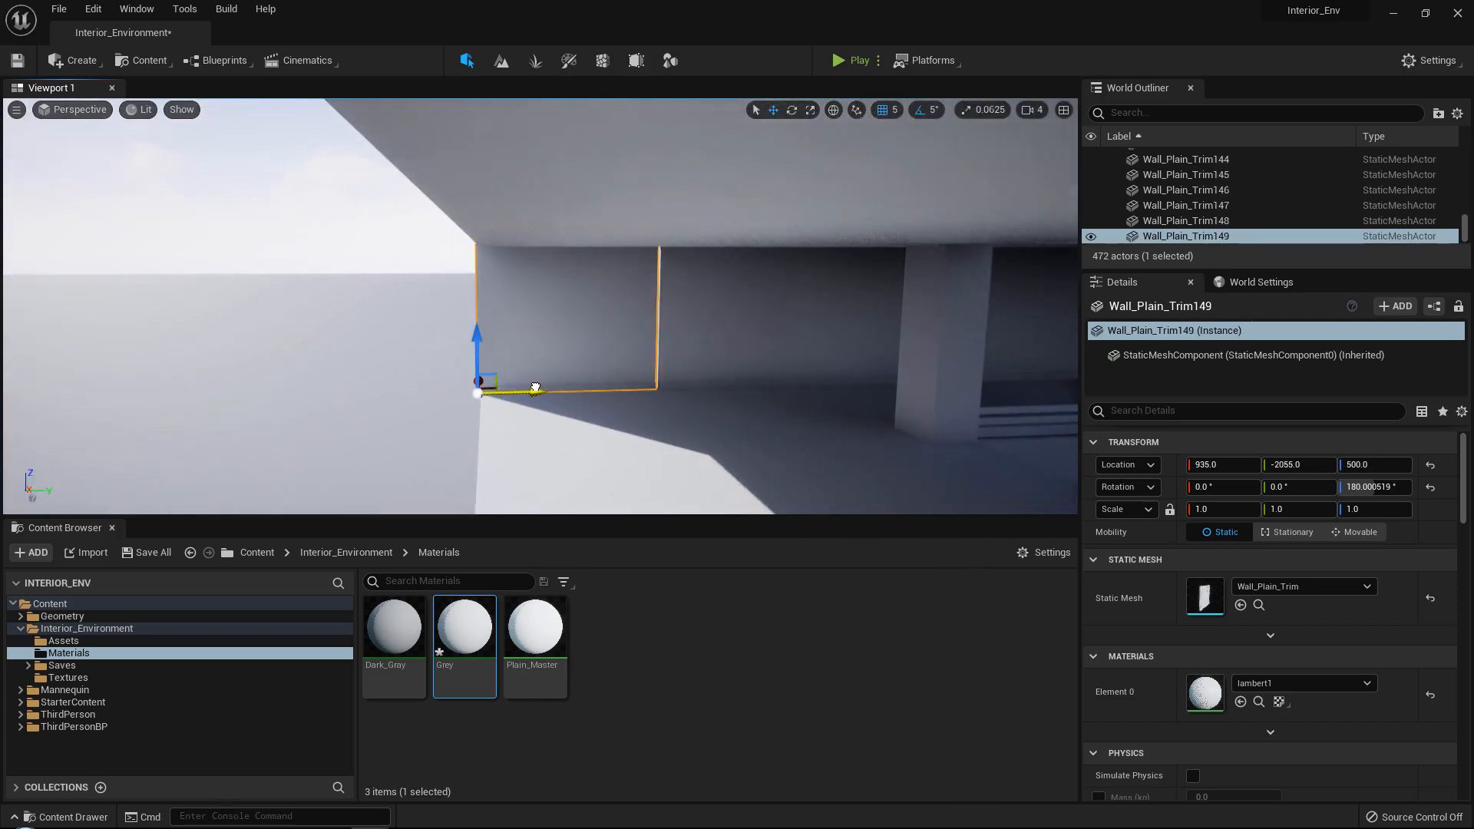
# Align the Z 500.0 end panel at Y -2045.0, duplicate the three stacked end panels, and rotate the copies to 90°.
pyautogui.moveTo(538, 322); pyautogui.dragTo(576, 355, button='right')
pyautogui.keyDown('ctrl'); pyautogui.click(514, 292); pyautogui.keyUp('ctrl')
pyautogui.keyDown('ctrl'); pyautogui.click(545, 262); pyautogui.keyUp('ctrl')
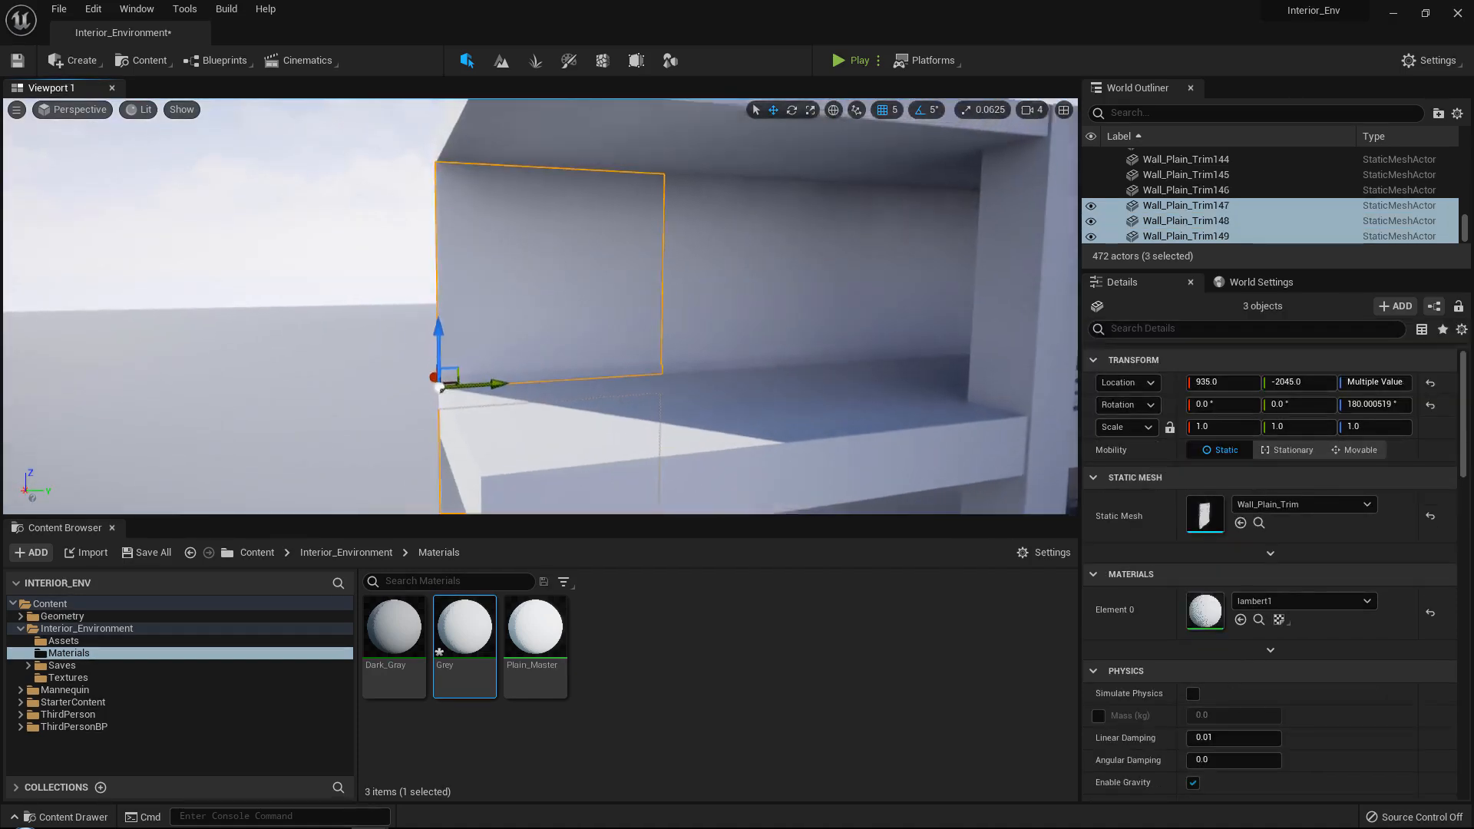
pyautogui.moveTo(546, 261); pyautogui.dragTo(945, 334, button='right')
pyautogui.press('f')
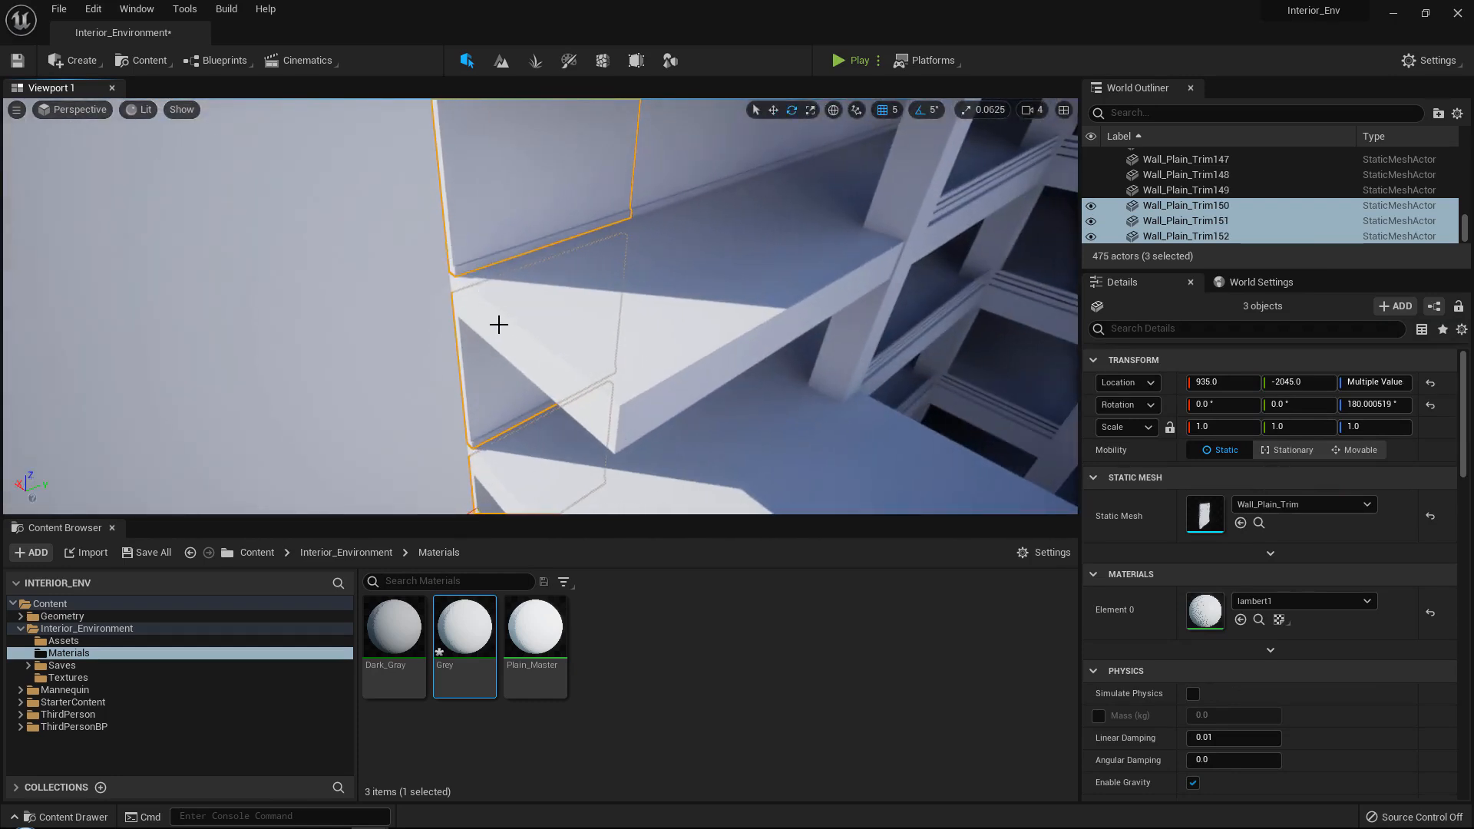
pyautogui.moveTo(499, 324); pyautogui.dragTo(474, 329, button='right')
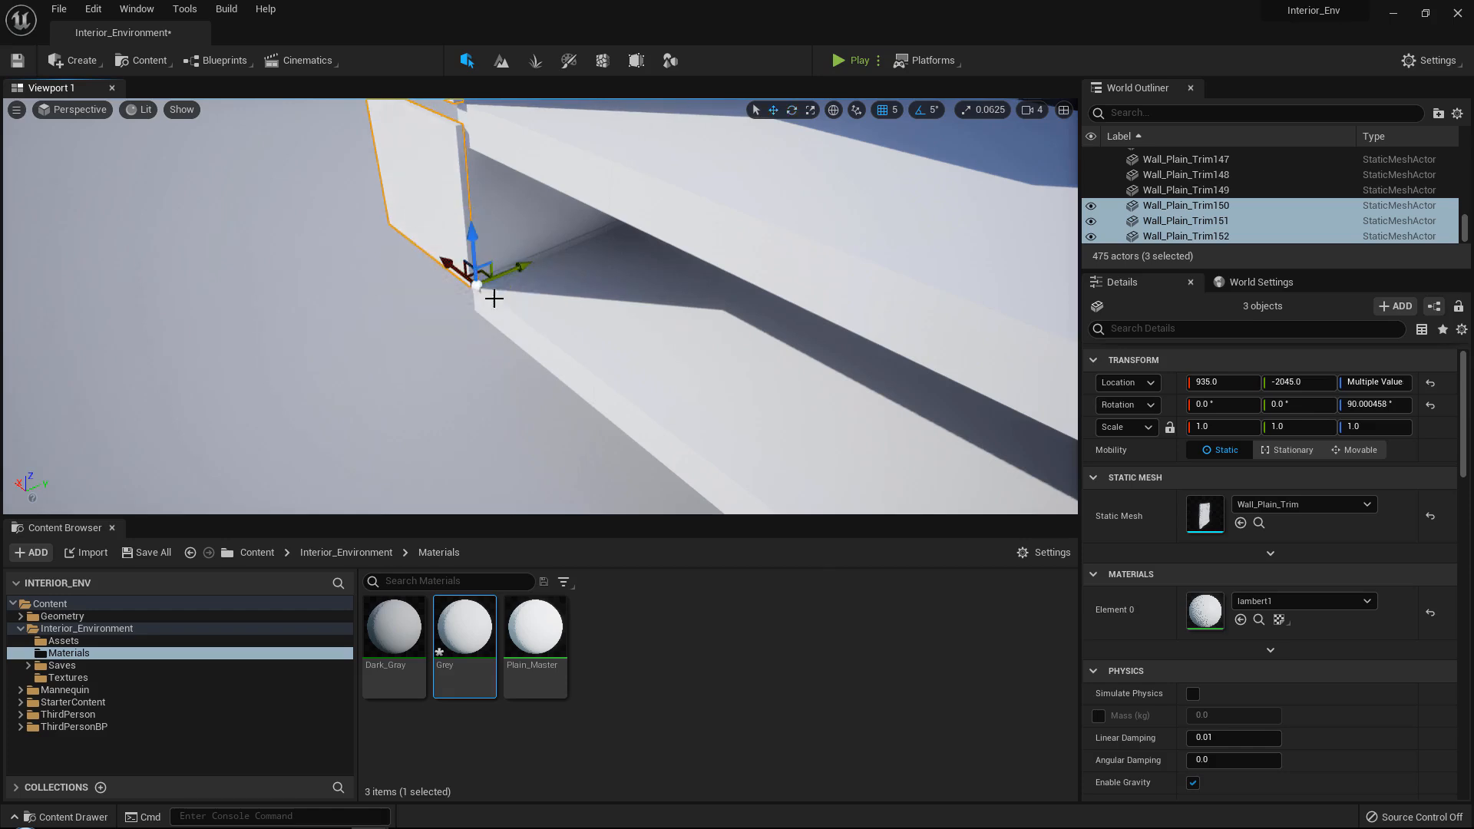
# Position the three rotated wall panels across the row's open end at X 435.0 and Y -2025.0.
pyautogui.moveTo(447, 264); pyautogui.dragTo(647, 407)
pyautogui.moveTo(646, 407); pyautogui.dragTo(530, 368, button='right')
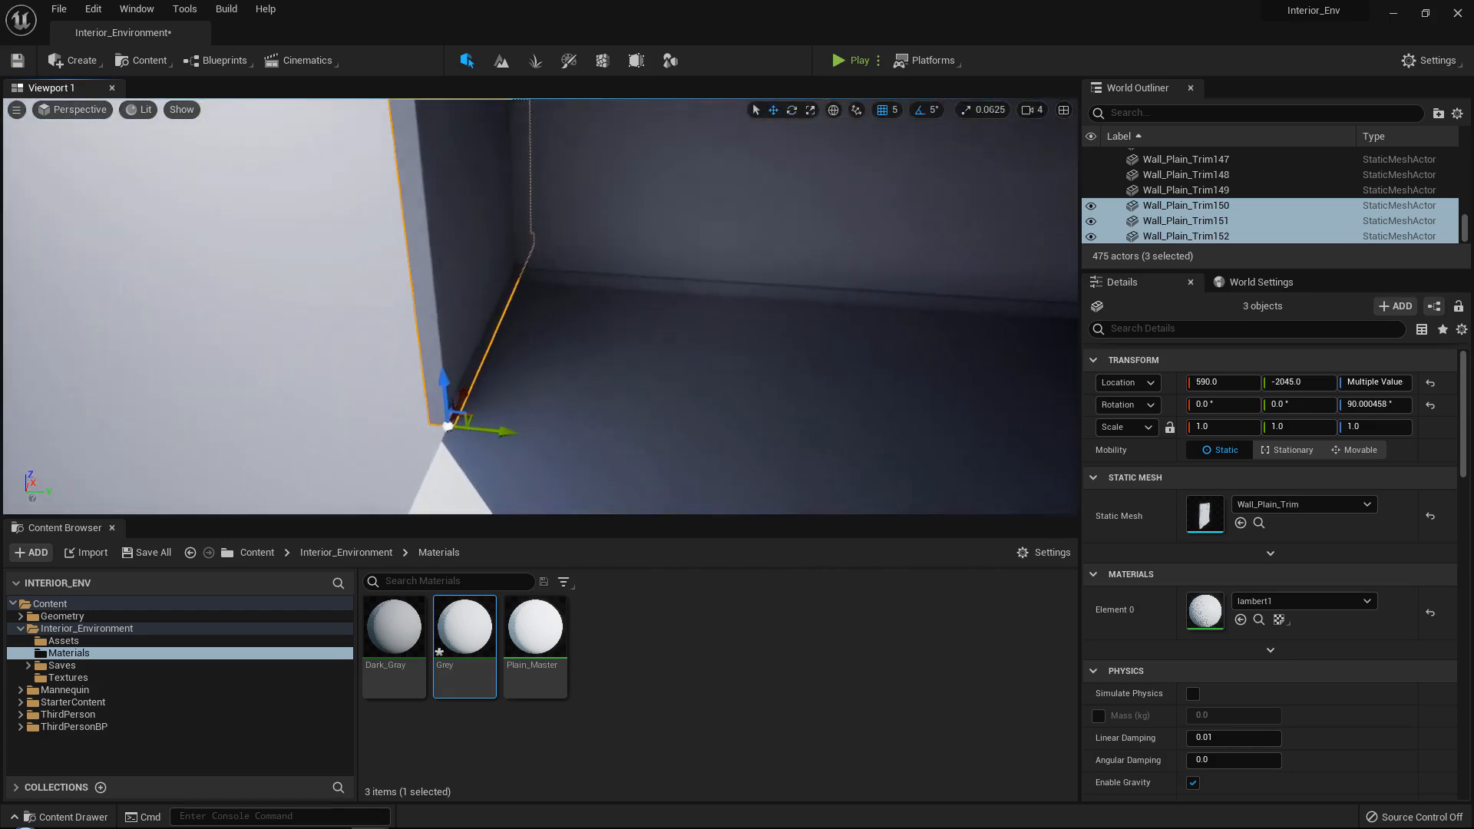
pyautogui.moveTo(509, 420); pyautogui.dragTo(511, 420)
pyautogui.moveTo(511, 420); pyautogui.dragTo(438, 407, button='right')
pyautogui.moveTo(567, 371); pyautogui.dragTo(438, 362)
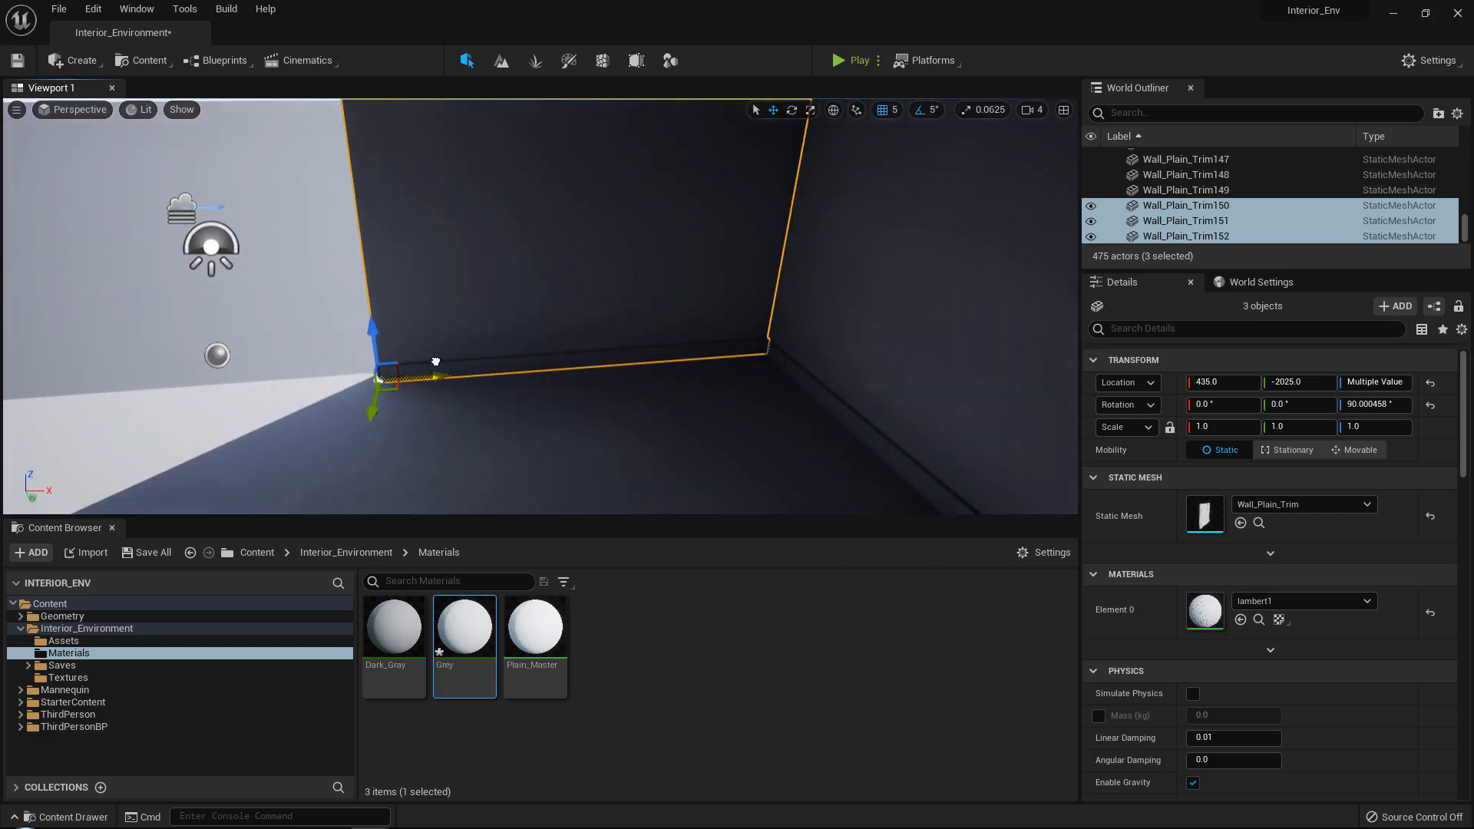
pyautogui.moveTo(436, 361); pyautogui.dragTo(511, 364, button='right')
# Duplicate the three stacked end-wall panels twice along Y -2025.0, placing the copies at X -65.0 and X -565.0.
pyautogui.moveTo(647, 319)
pyautogui.mouseDown(button='right')
pyautogui.moveTo(615, 315)
pyautogui.moveTo(647, 319)
pyautogui.mouseUp(button='right')
pyautogui.moveTo(697, 357); pyautogui.dragTo(365, 338)
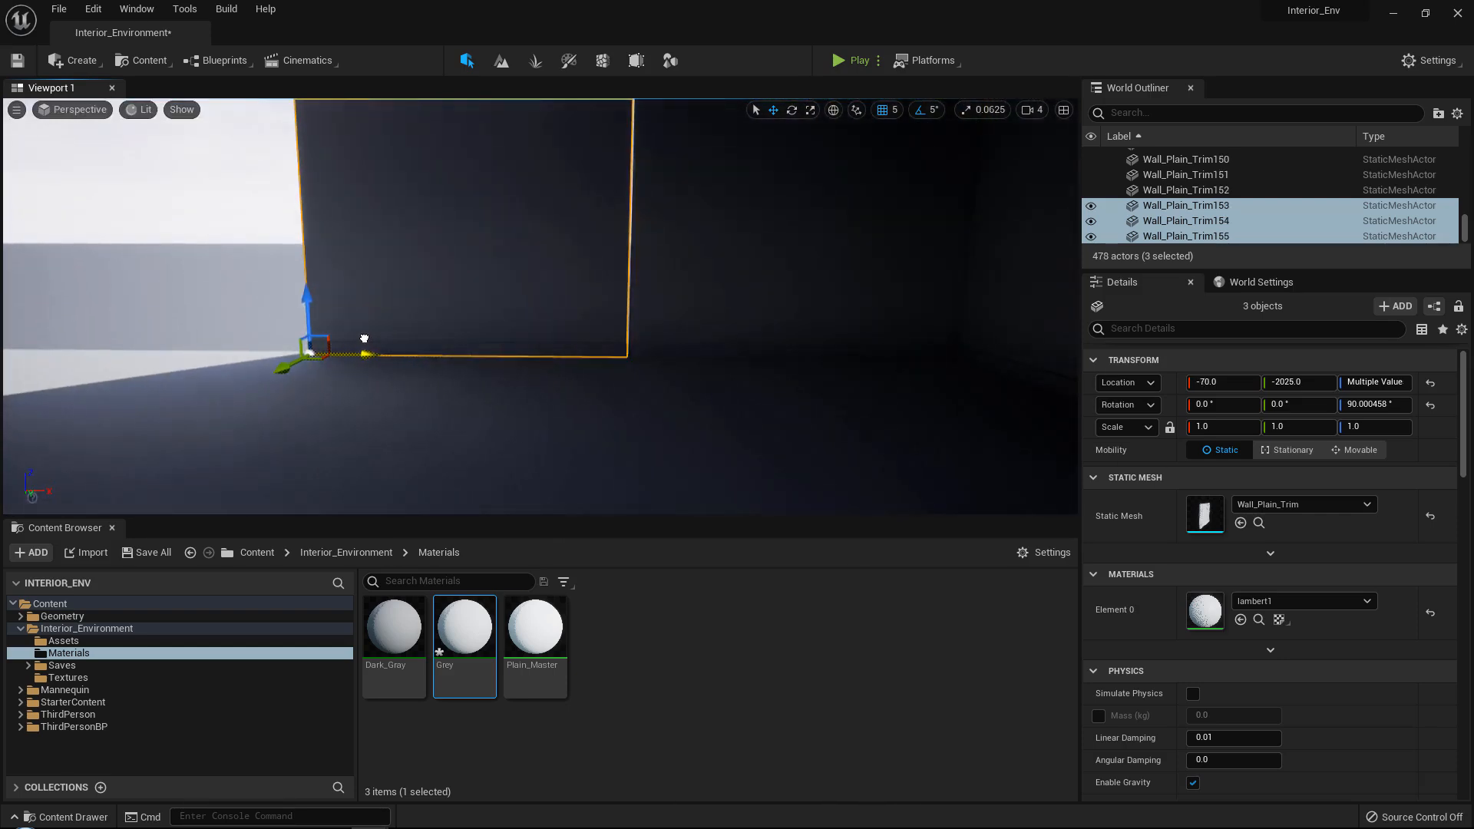
pyautogui.moveTo(478, 341); pyautogui.dragTo(472, 336, button='right')
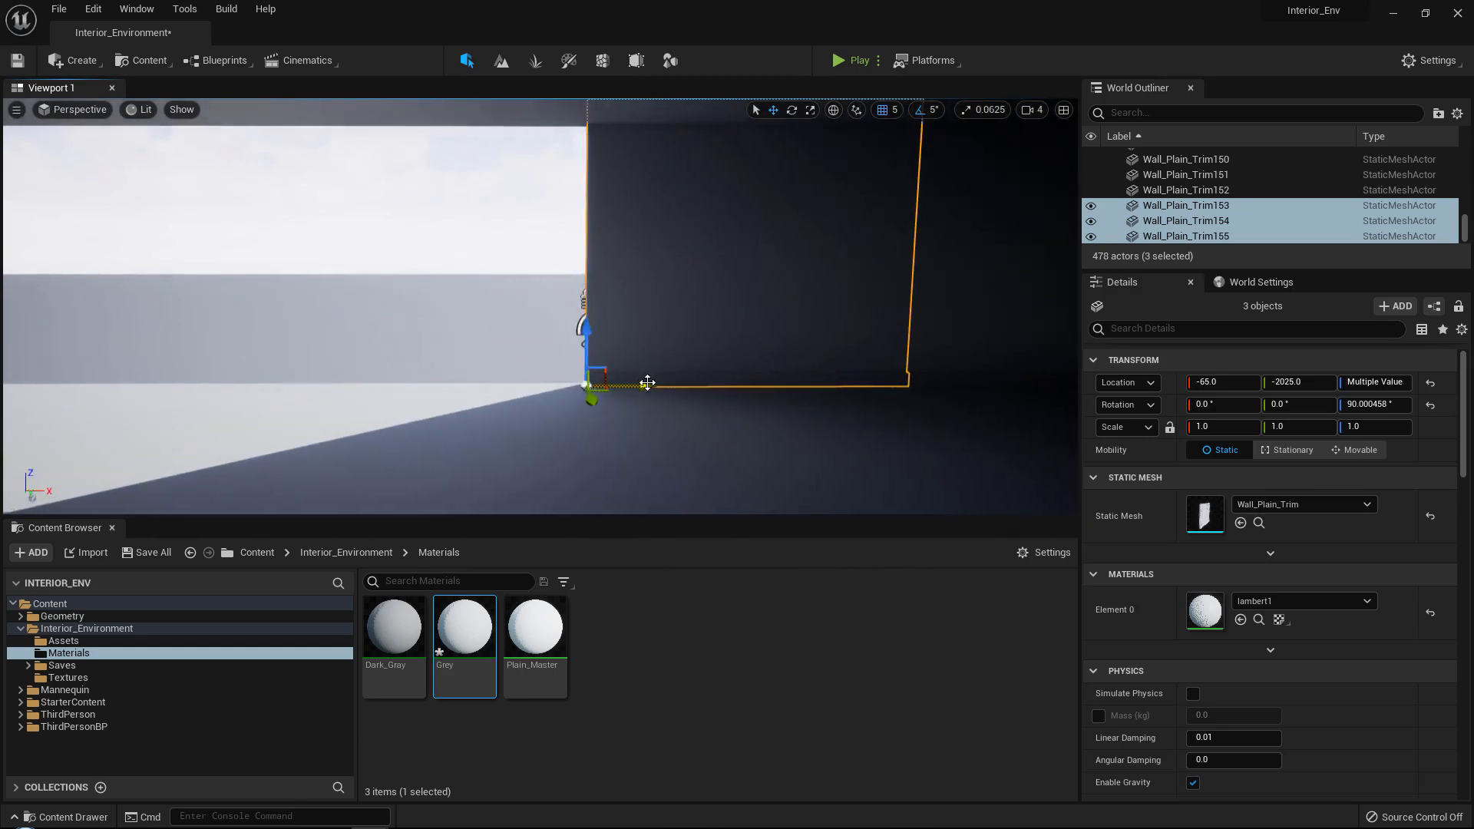
pyautogui.keyDown('alt'); pyautogui.moveTo(647, 383); pyautogui.dragTo(321, 371); pyautogui.keyUp('alt')
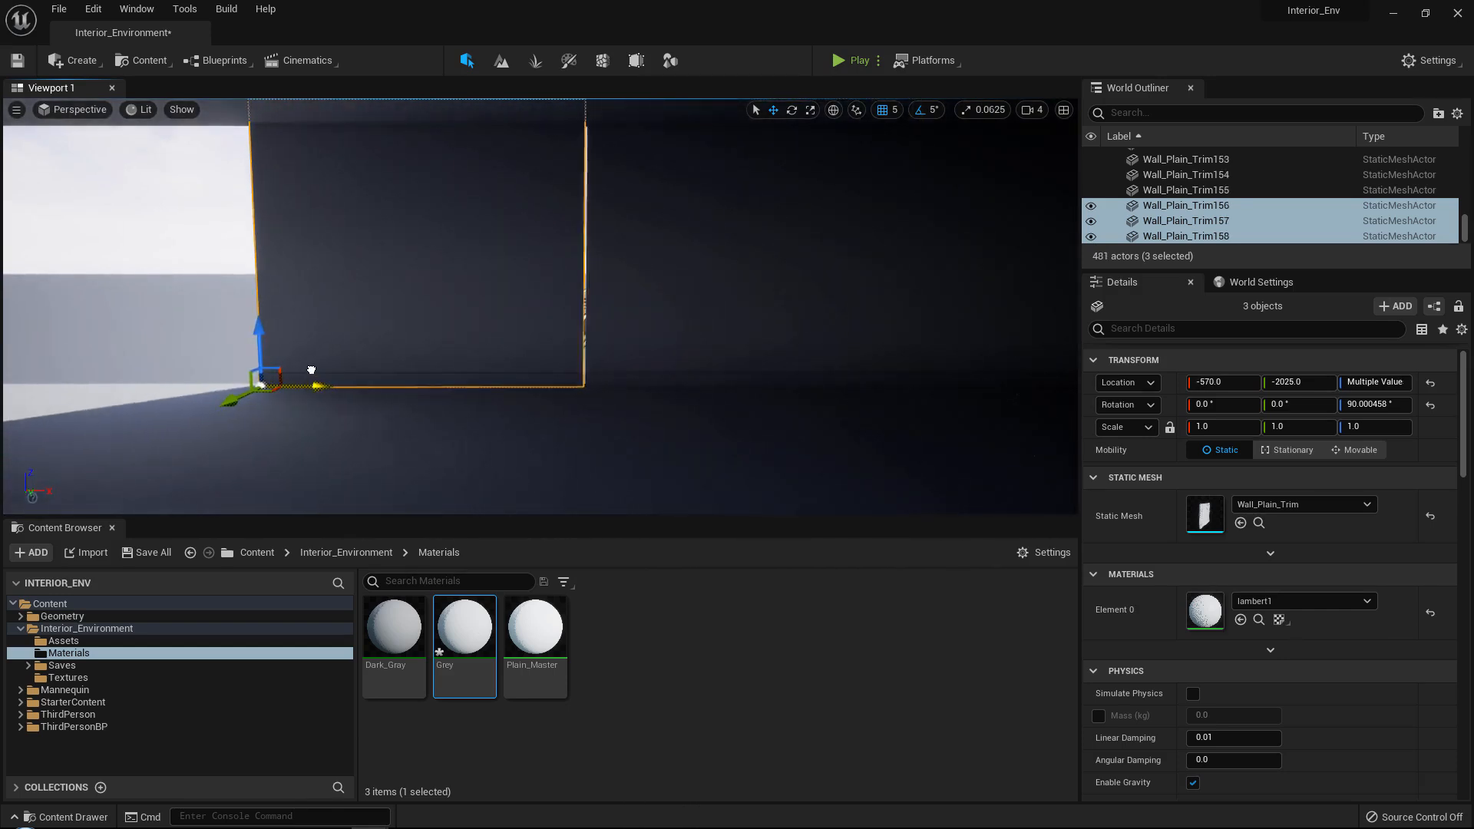
pyautogui.moveTo(706, 376); pyautogui.dragTo(703, 371, button='right')
pyautogui.press('a')
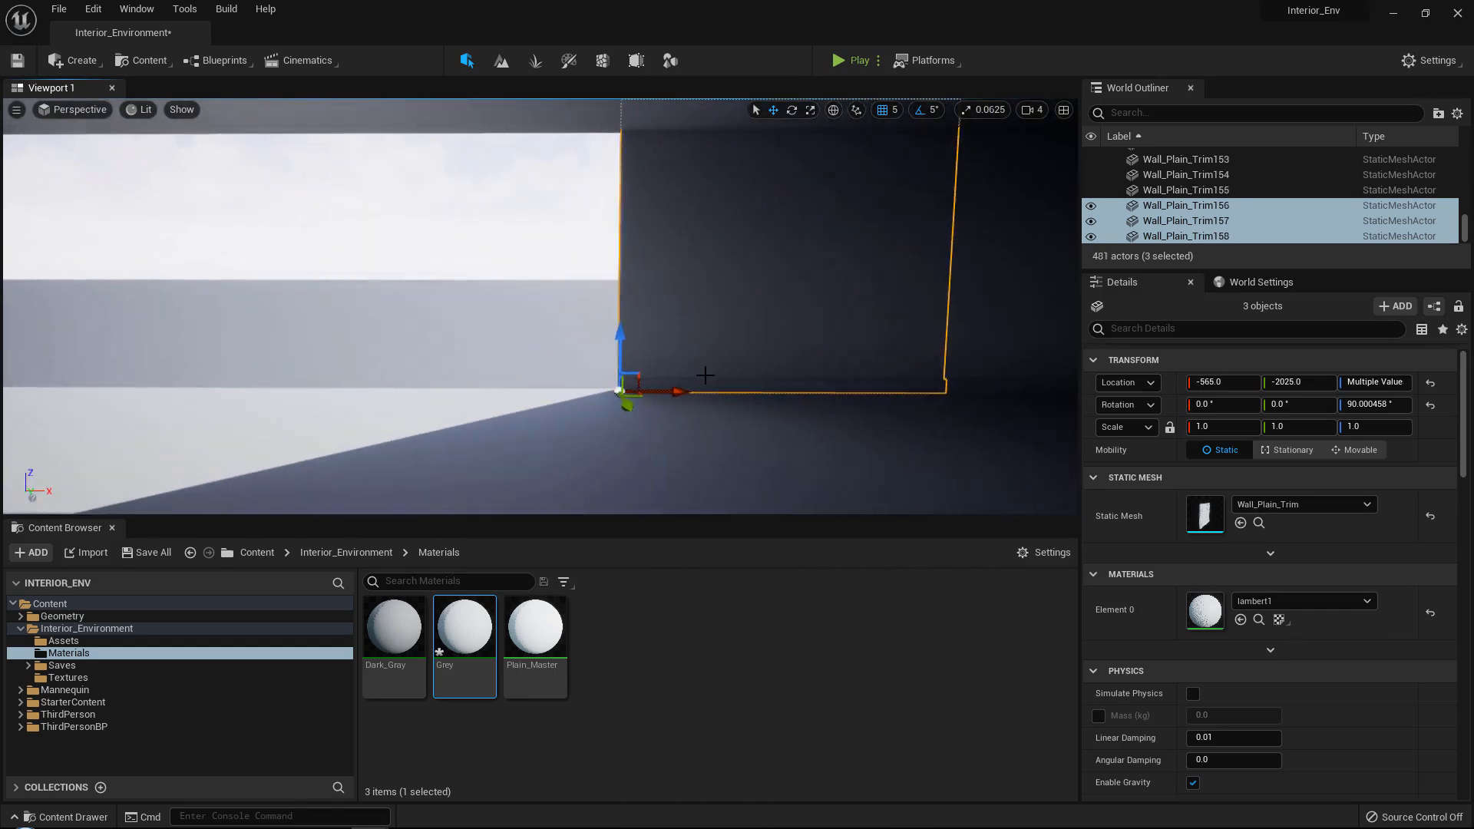
# Continue the end wall with two more copies of the panel stack, at about X -1070.0 and at X -1565.0.
pyautogui.moveTo(689, 392); pyautogui.dragTo(369, 379)
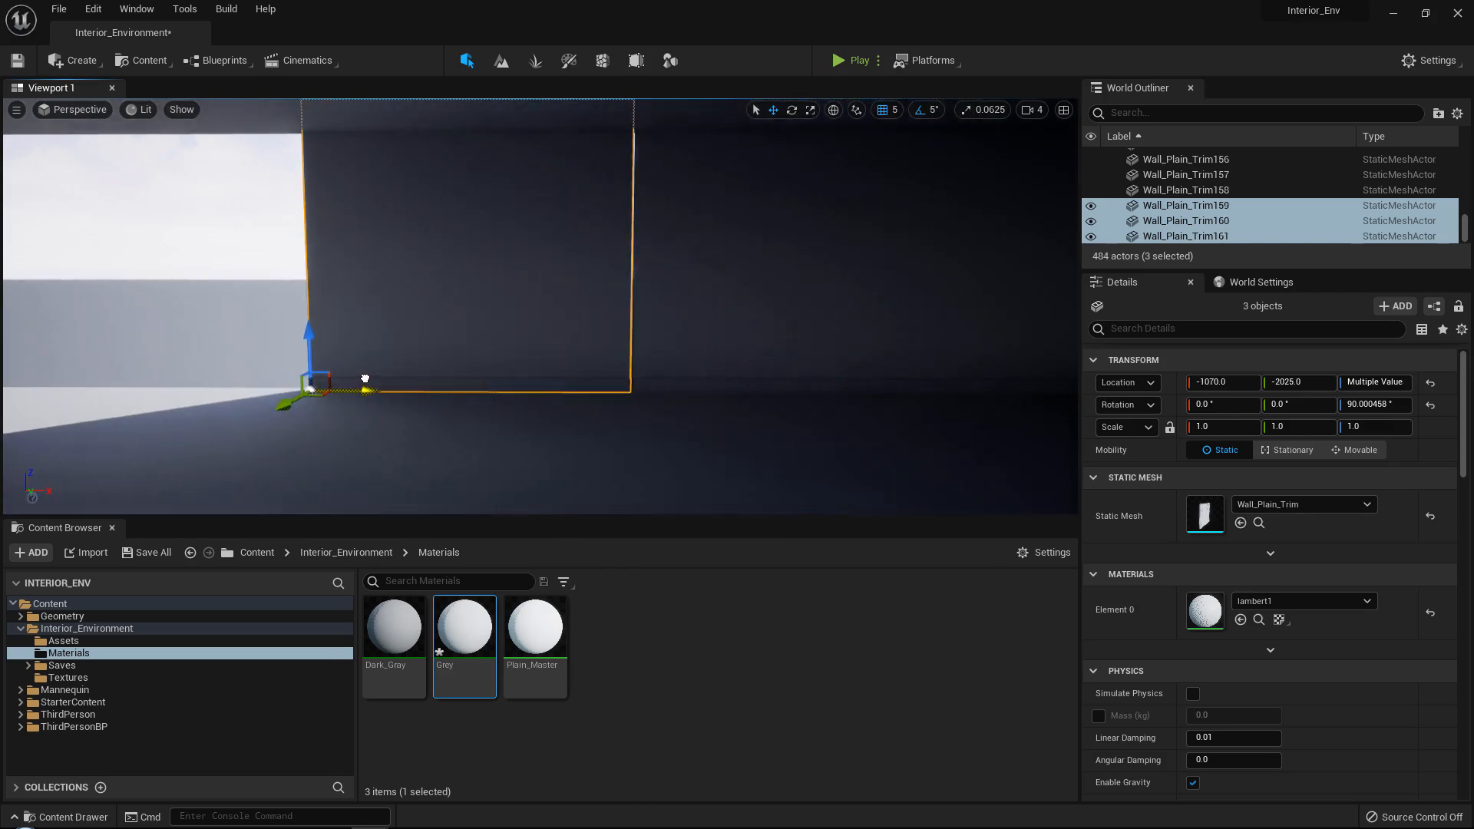
pyautogui.press('a')
pyautogui.moveTo(367, 379); pyautogui.dragTo(373, 378, button='right')
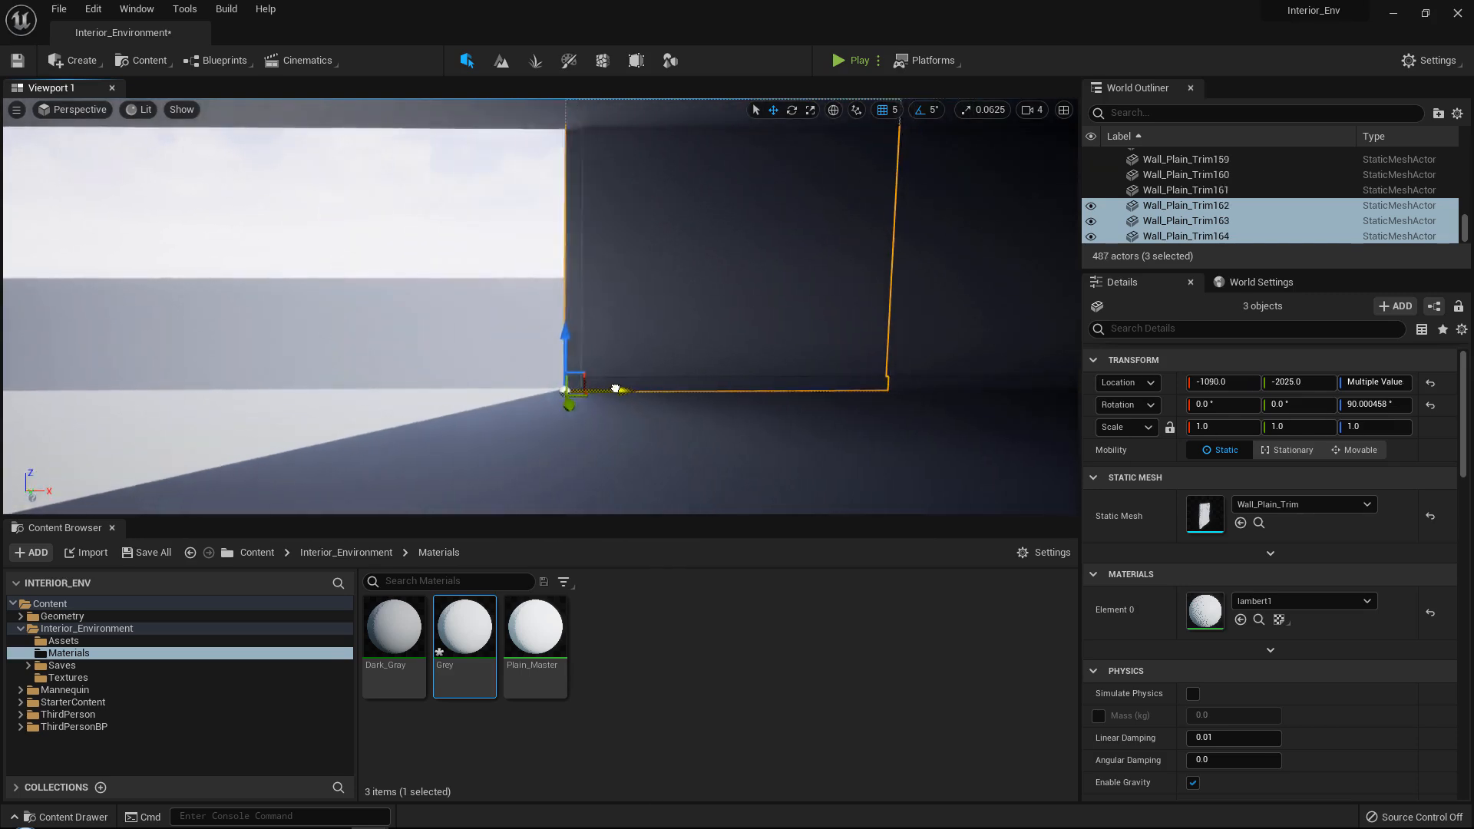
pyautogui.moveTo(615, 390); pyautogui.dragTo(296, 367)
pyautogui.moveTo(400, 368); pyautogui.dragTo(395, 367, button='right')
pyautogui.press('a')
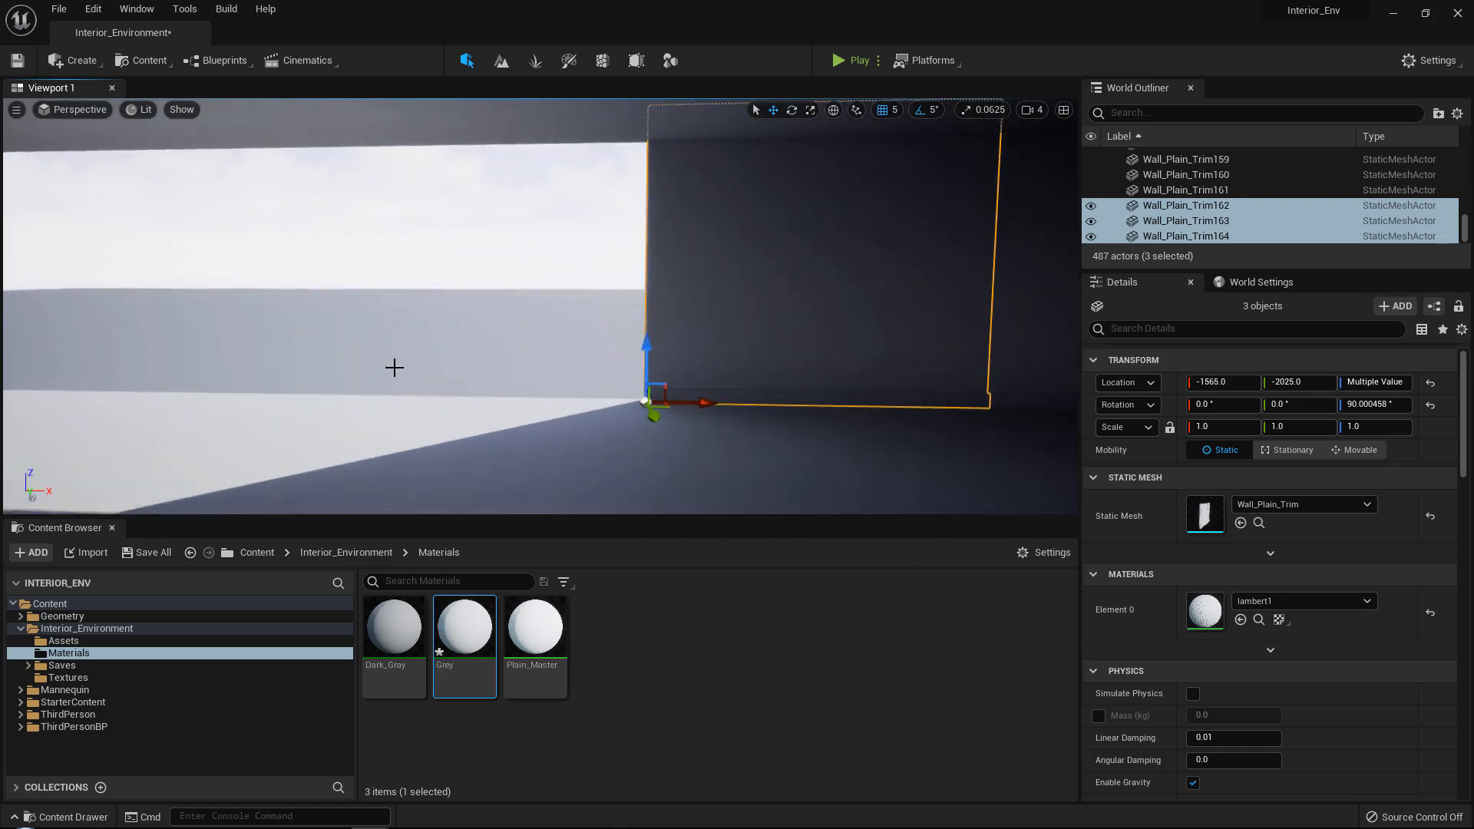
# Add two further duplicates of the three-panel stack to the end wall at X -2065.0 and X -2565.0.
pyautogui.keyDown('alt'); pyautogui.moveTo(738, 405); pyautogui.dragTo(400, 393); pyautogui.keyUp('alt')
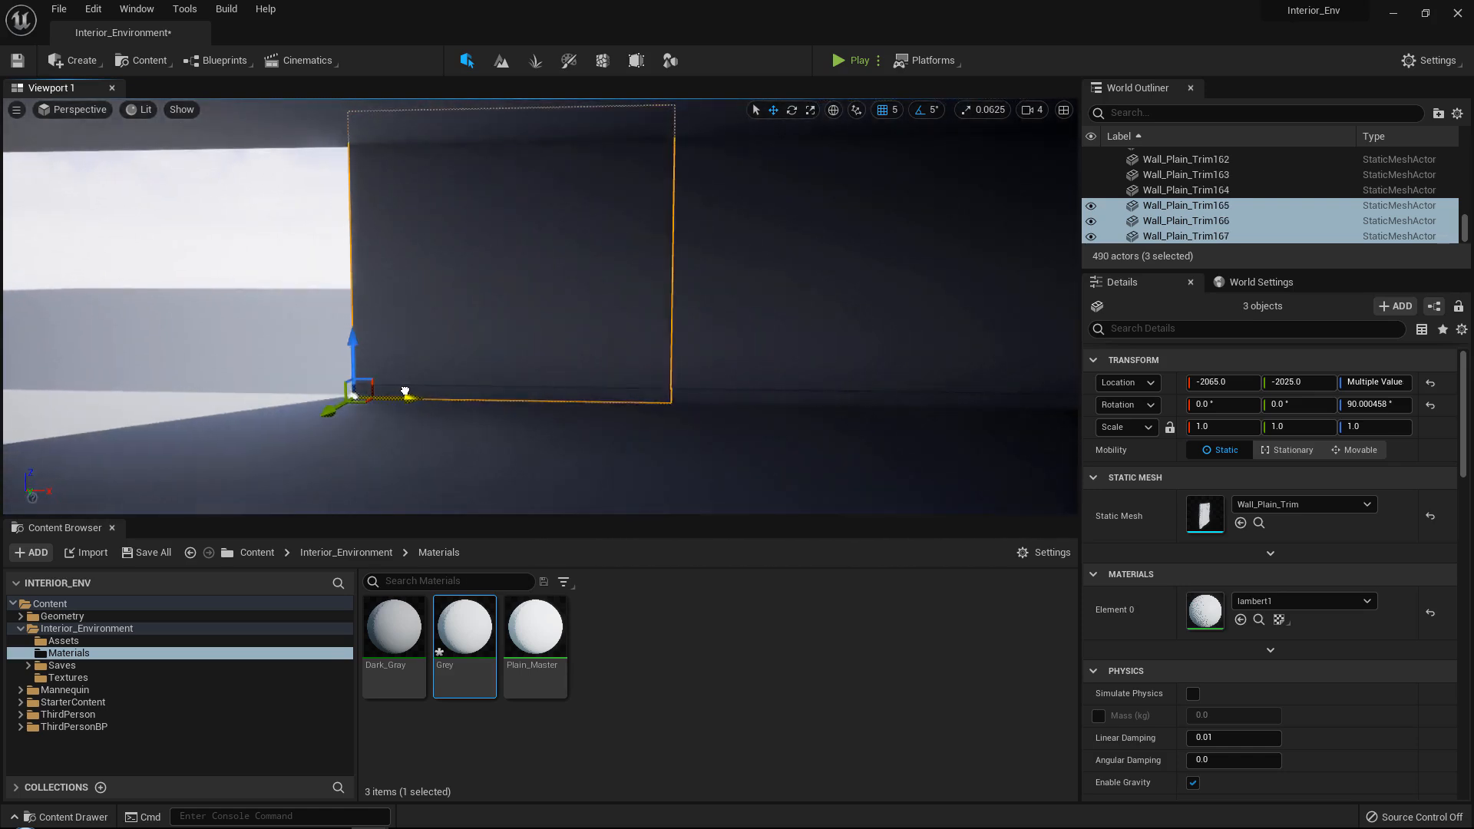
pyautogui.moveTo(469, 383); pyautogui.dragTo(468, 383, button='right')
pyautogui.press('a')
pyautogui.keyDown('alt'); pyautogui.moveTo(679, 407); pyautogui.dragTo(356, 394); pyautogui.keyUp('alt')
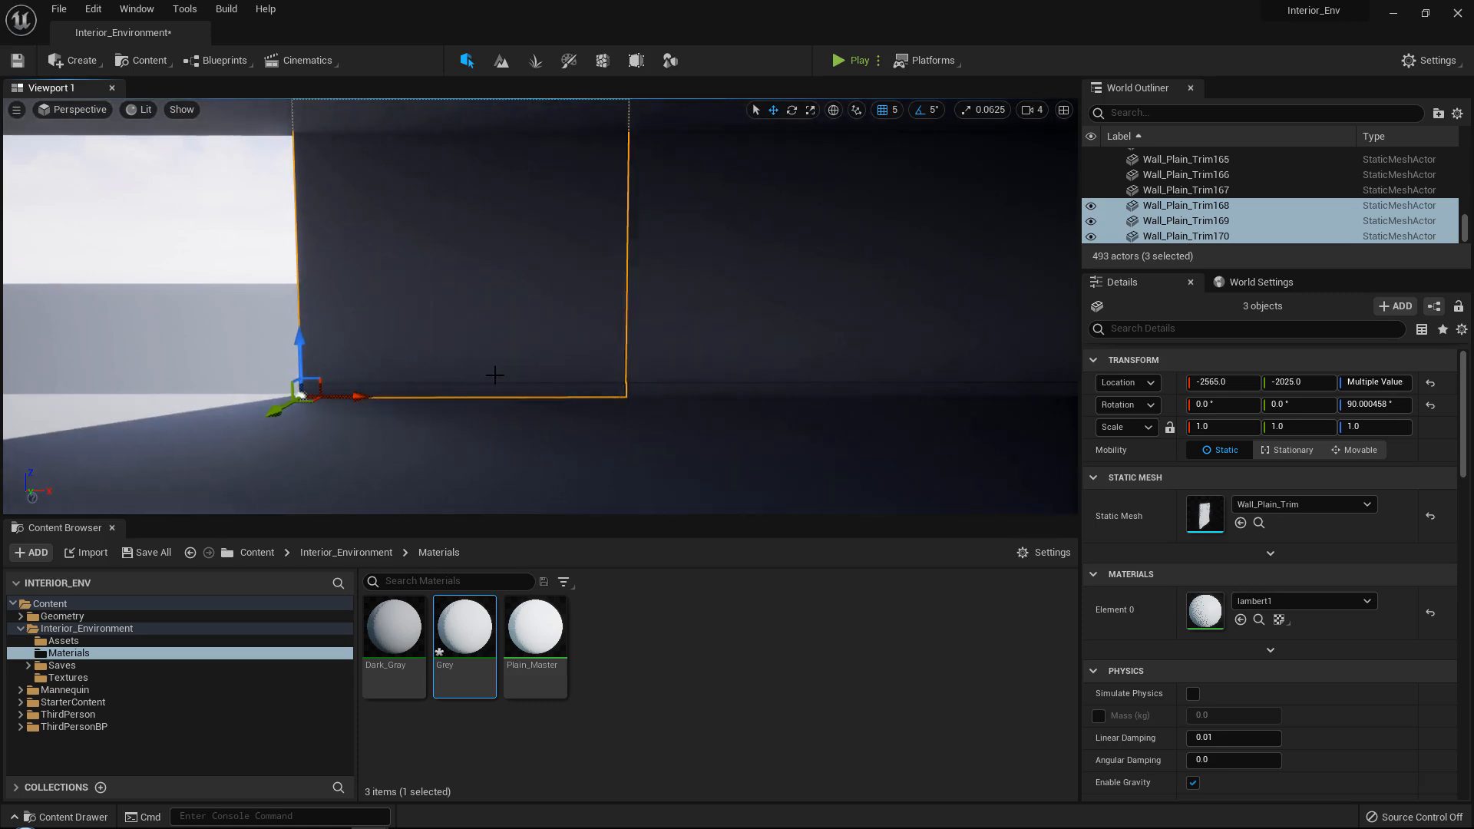
pyautogui.moveTo(496, 376); pyautogui.dragTo(514, 372, button='right')
pyautogui.press('a')
# Complete the end wall's far corner with duplicated panel stacks at X -3065.0 and X -3565.0.
pyautogui.keyDown('alt'); pyautogui.moveTo(721, 408); pyautogui.dragTo(390, 391); pyautogui.keyUp('alt')
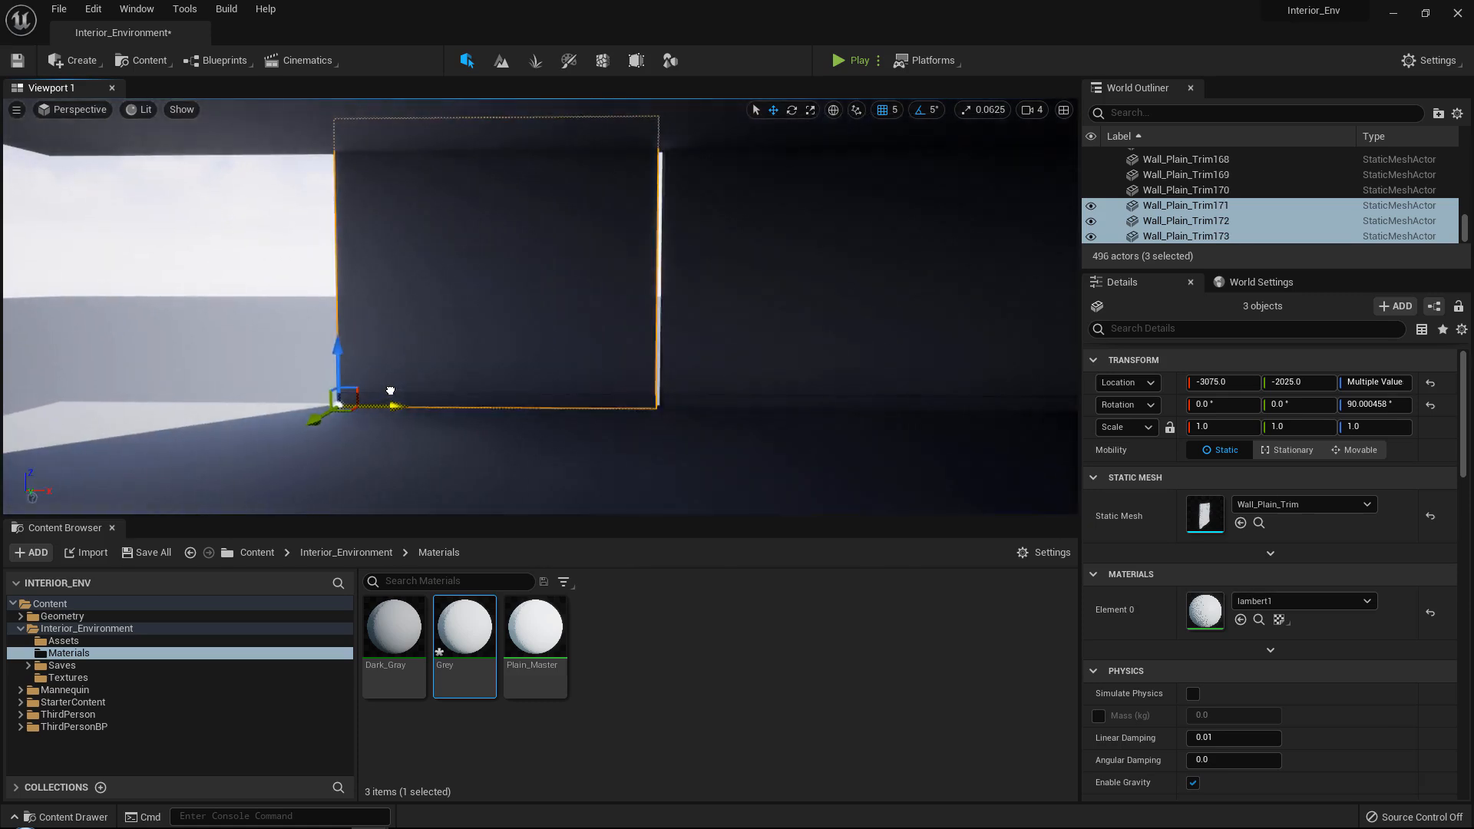
pyautogui.moveTo(433, 382); pyautogui.dragTo(444, 380, button='right')
pyautogui.press('a')
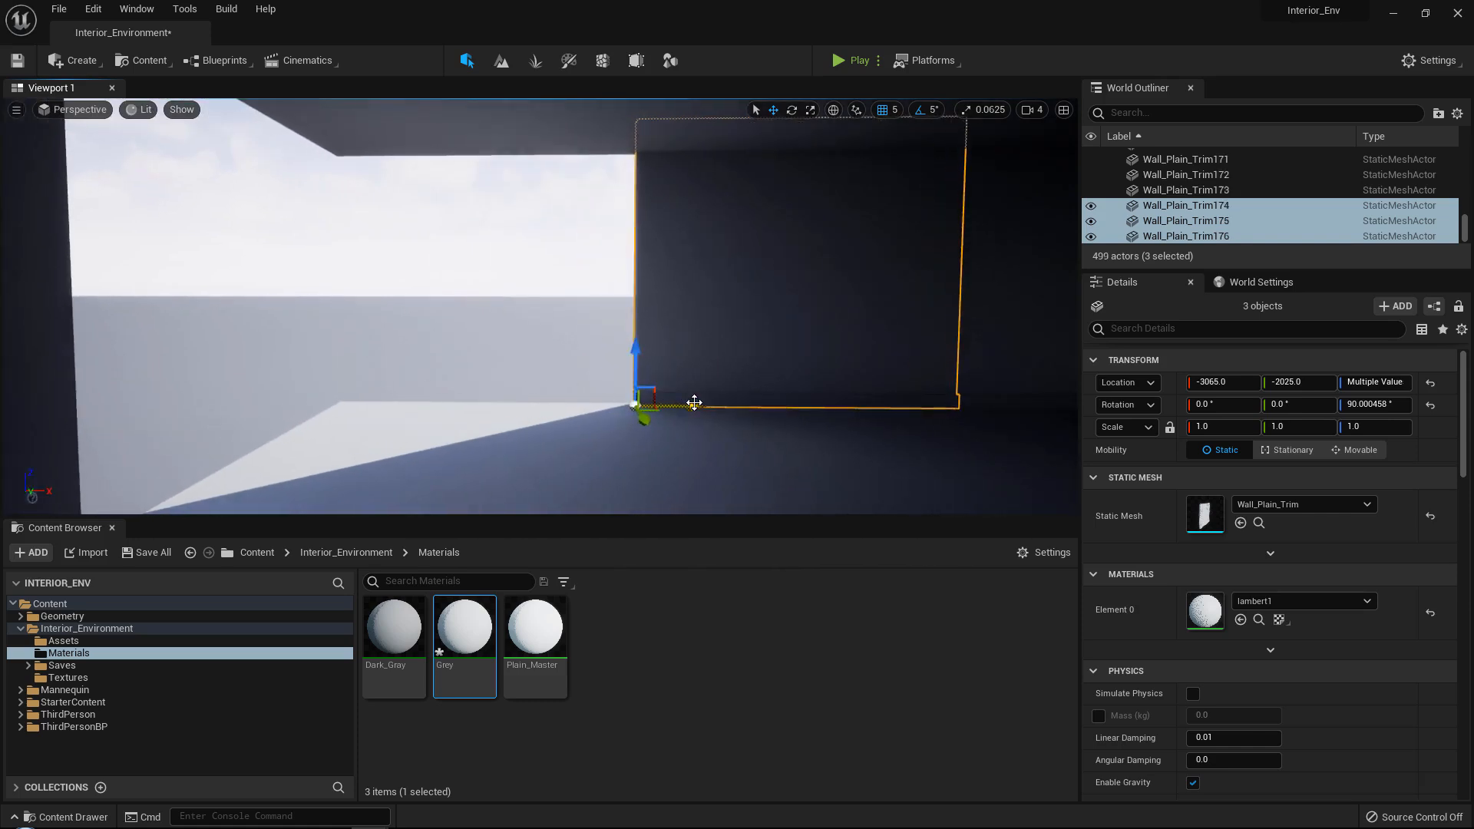
pyautogui.keyDown('alt'); pyautogui.moveTo(669, 401); pyautogui.dragTo(353, 391); pyautogui.keyUp('alt')
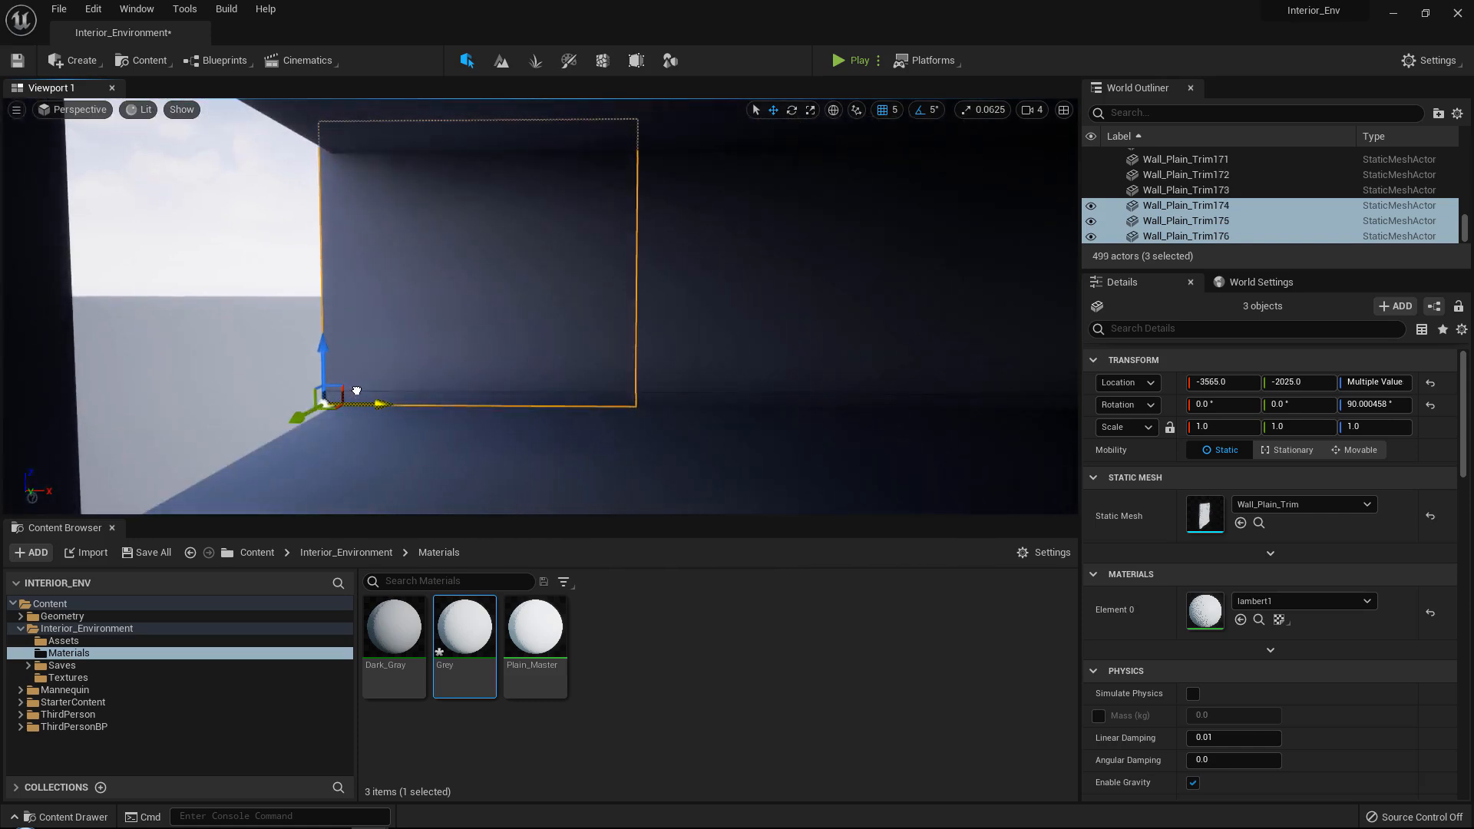
# Close the corner gap at Z 500.0 by duplicating side-wall panel Wall_Plain_Trim144 twice outward, to about Y -1970.
pyautogui.press('a')
pyautogui.press('w')
pyautogui.moveTo(490, 366); pyautogui.dragTo(184, 393, button='right')
pyautogui.press('d')
pyautogui.click(376, 361)
pyautogui.moveTo(377, 361); pyautogui.dragTo(388, 359, button='right')
pyautogui.press('s')
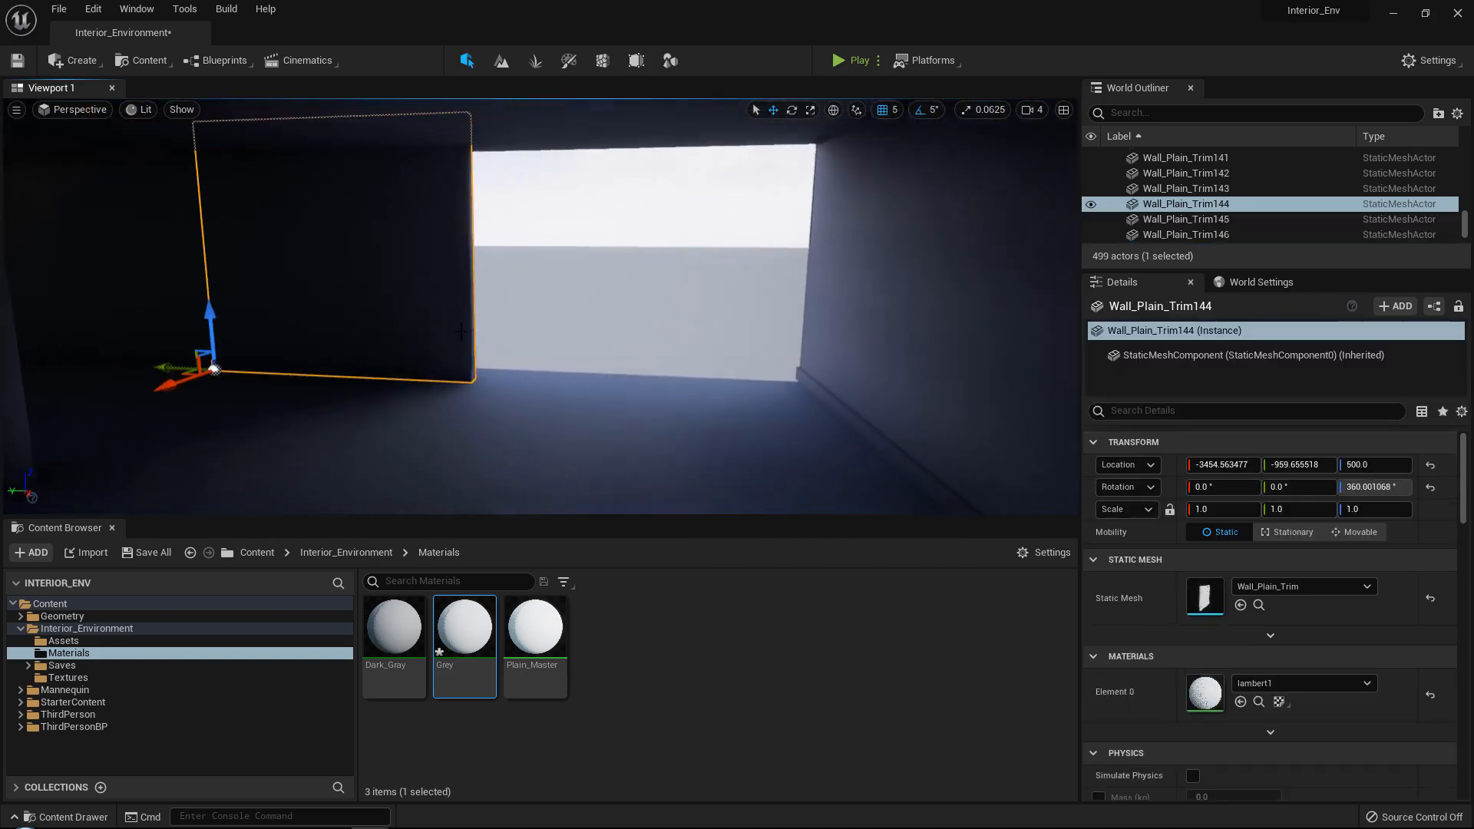
pyautogui.keyDown('alt'); pyautogui.moveTo(152, 361); pyautogui.dragTo(711, 379); pyautogui.keyUp('alt')
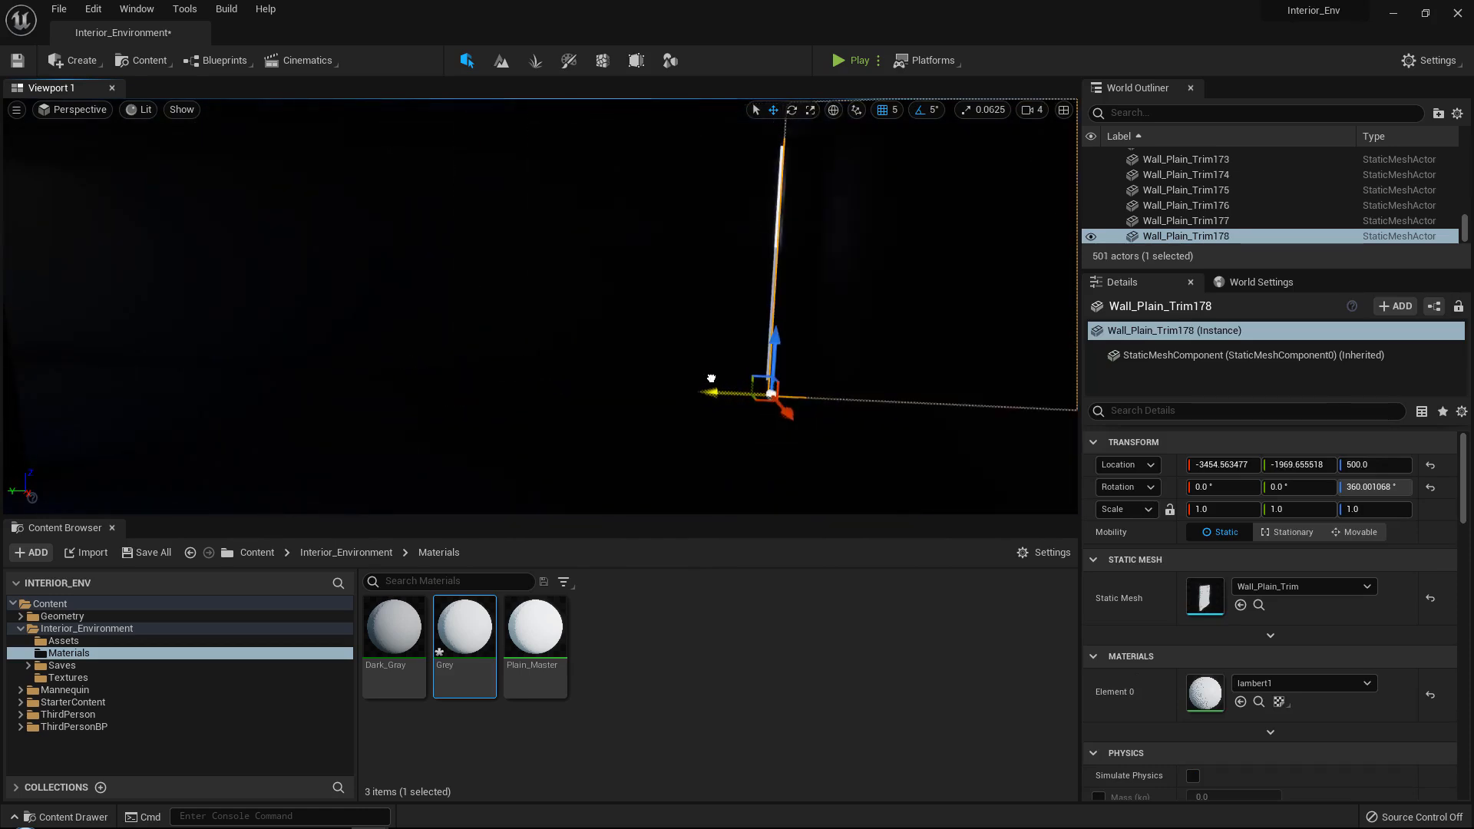
pyautogui.press('s')
pyautogui.moveTo(711, 384); pyautogui.dragTo(745, 415, button='right')
pyautogui.press('w')
# Duplicate the upper side-wall panels Wall_Plain_Trim145 and Wall_Plain_Trim146 twice outward, to about Y -1459.66 and Y -1964.66.
pyautogui.click(626, 369)
pyautogui.keyDown('ctrl'); pyautogui.click(586, 242); pyautogui.keyUp('ctrl')
pyautogui.moveTo(586, 242); pyautogui.dragTo(517, 258, button='right')
pyautogui.press('w')
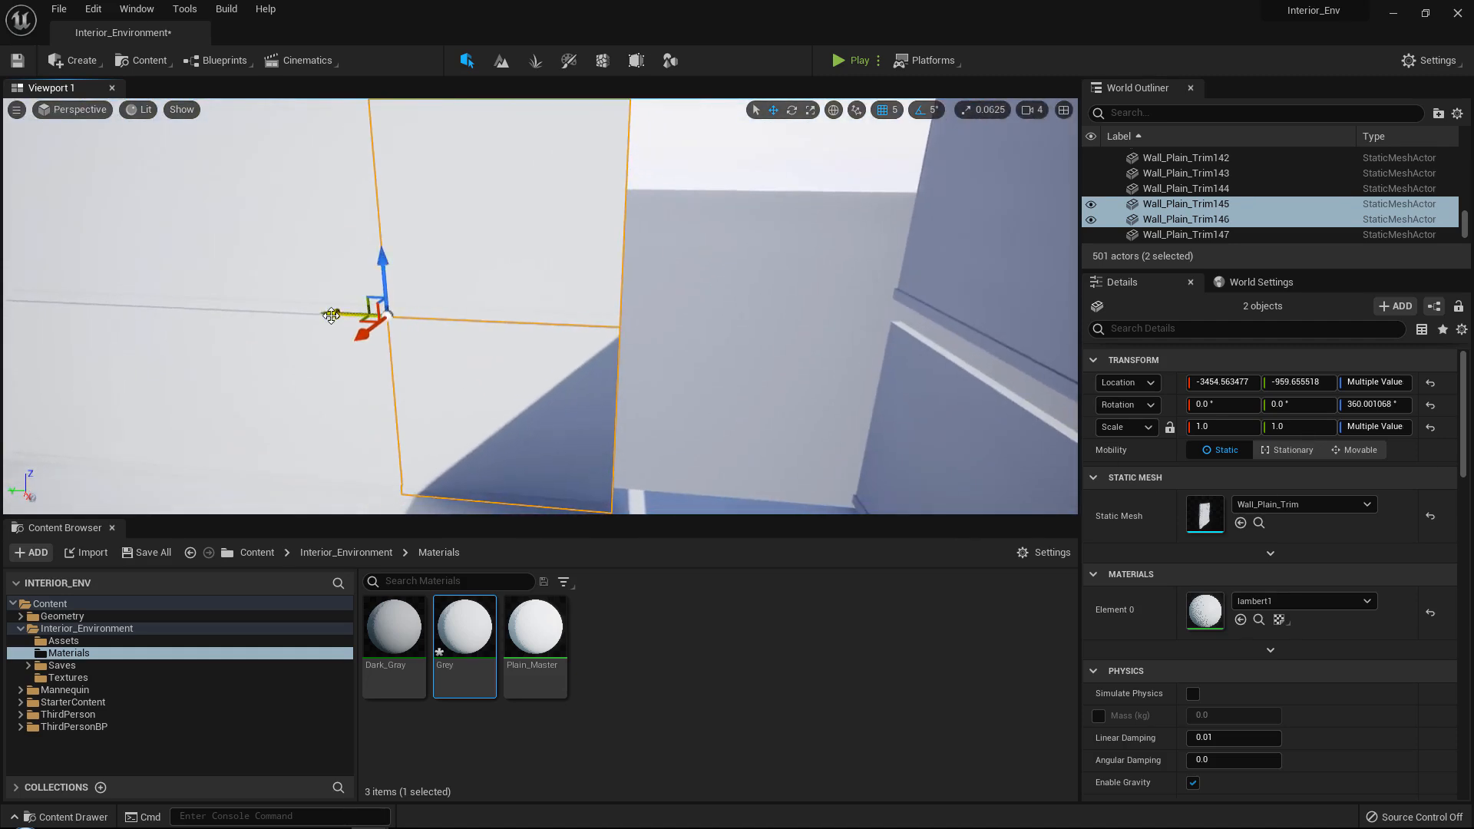
pyautogui.keyDown('alt'); pyautogui.moveTo(338, 308); pyautogui.dragTo(575, 308); pyautogui.keyUp('alt')
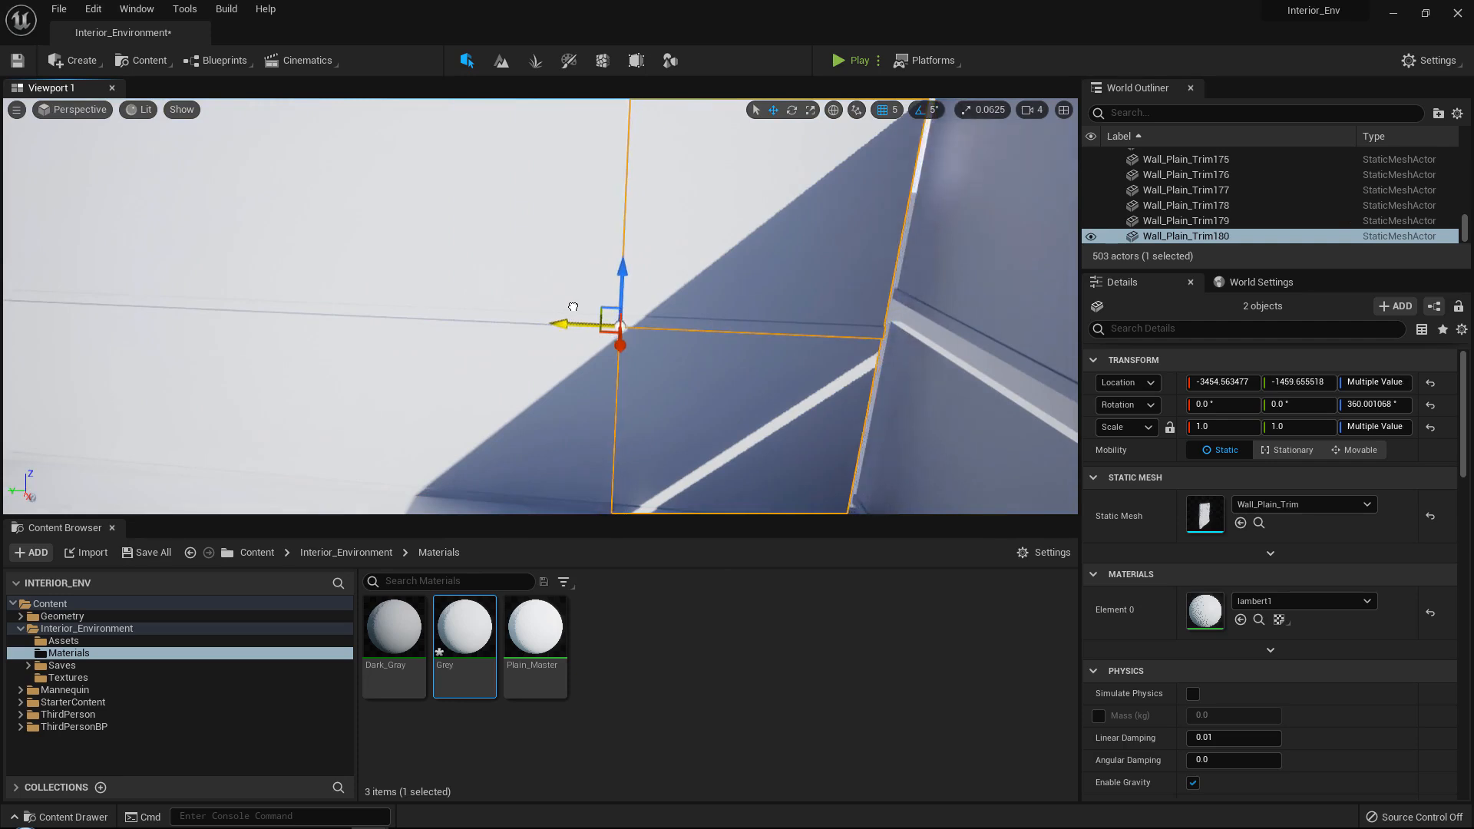
pyautogui.moveTo(573, 307); pyautogui.dragTo(609, 309, button='right')
pyautogui.keyDown('alt'); pyautogui.moveTo(423, 295); pyautogui.dragTo(487, 297); pyautogui.keyUp('alt')
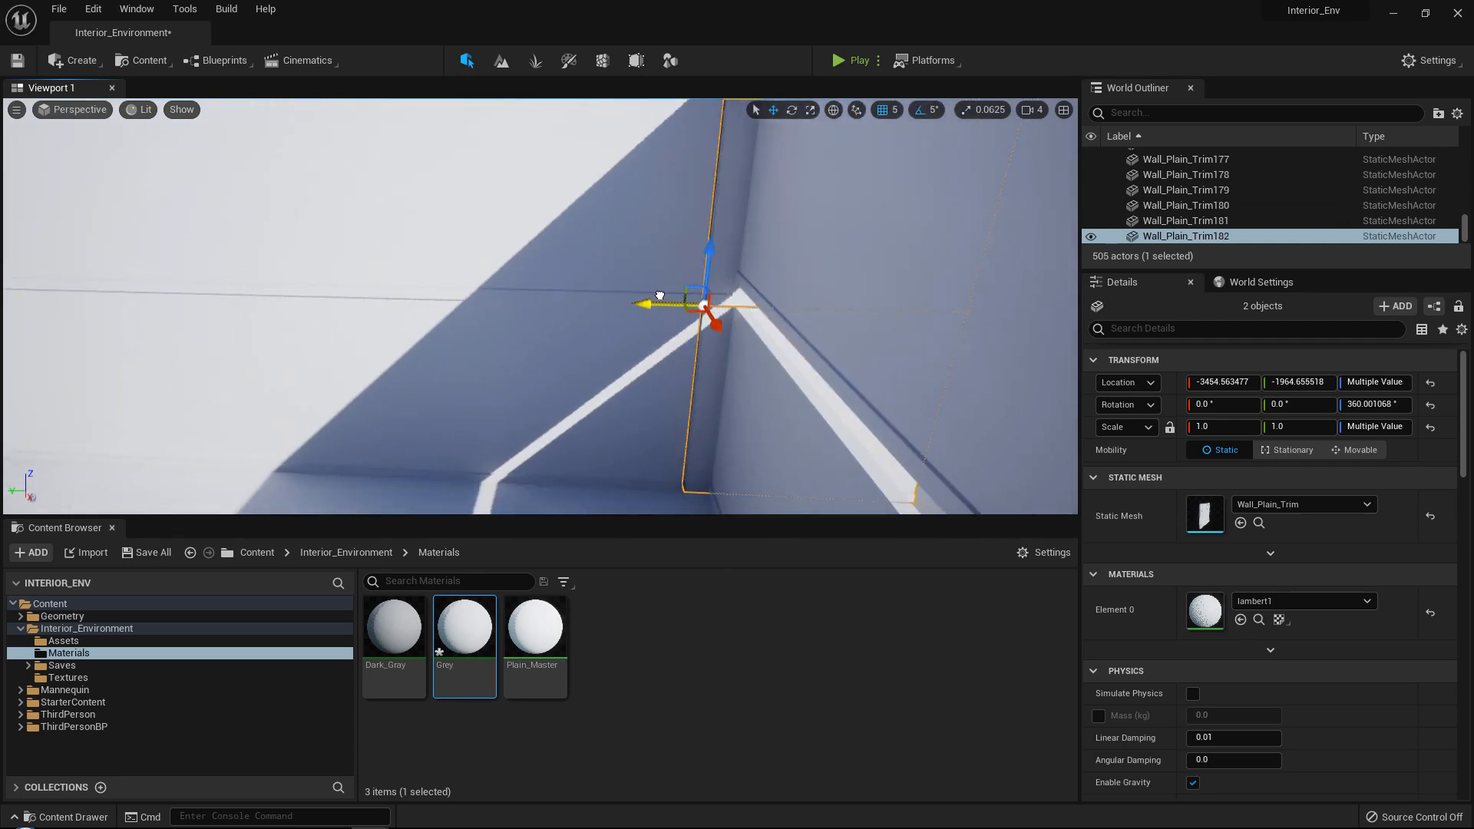
pyautogui.moveTo(661, 295); pyautogui.dragTo(652, 295, button='right')
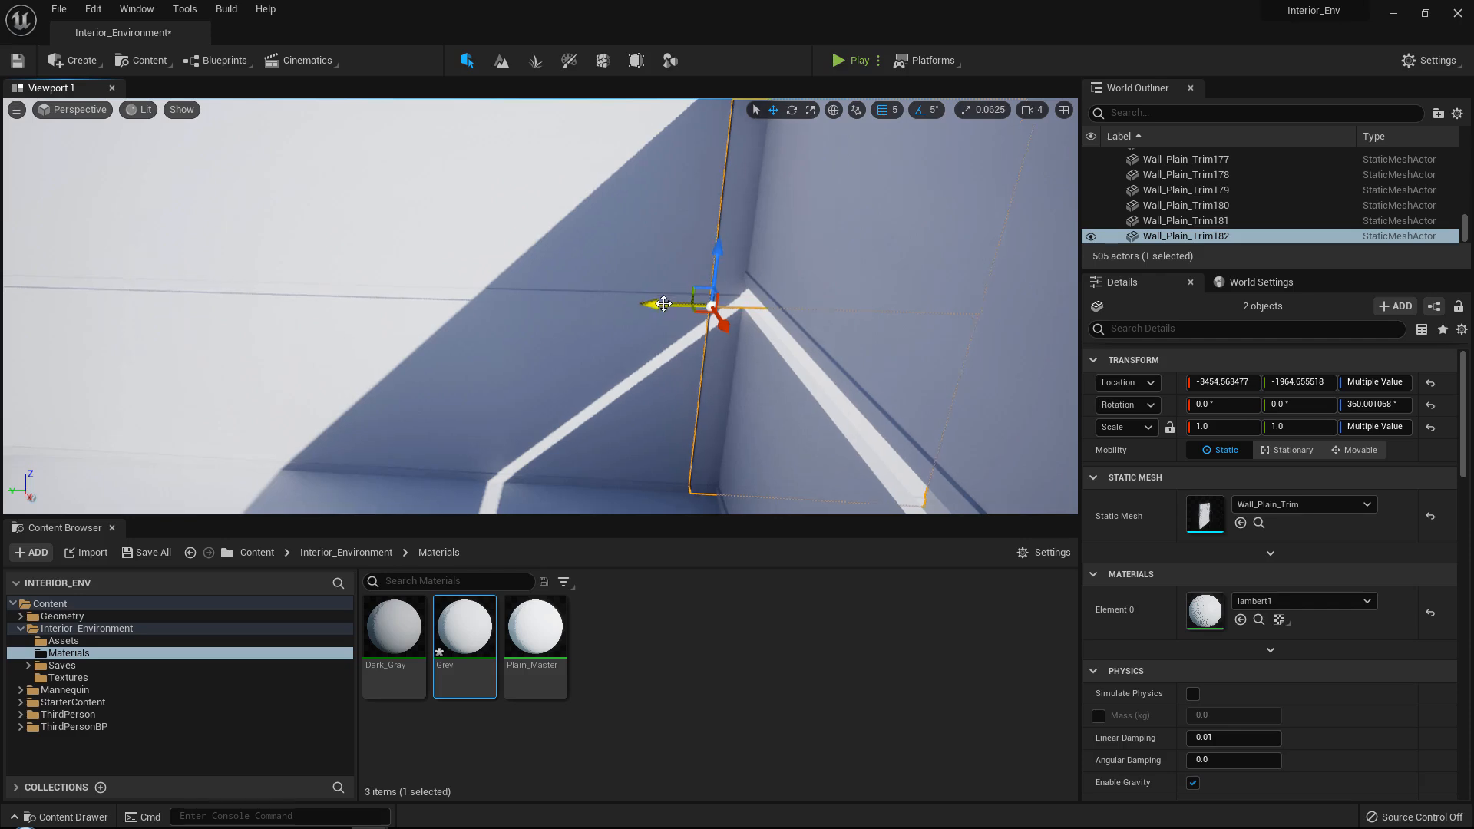
pyautogui.moveTo(477, 287); pyautogui.dragTo(646, 292, button='right')
pyautogui.click(290, 302)
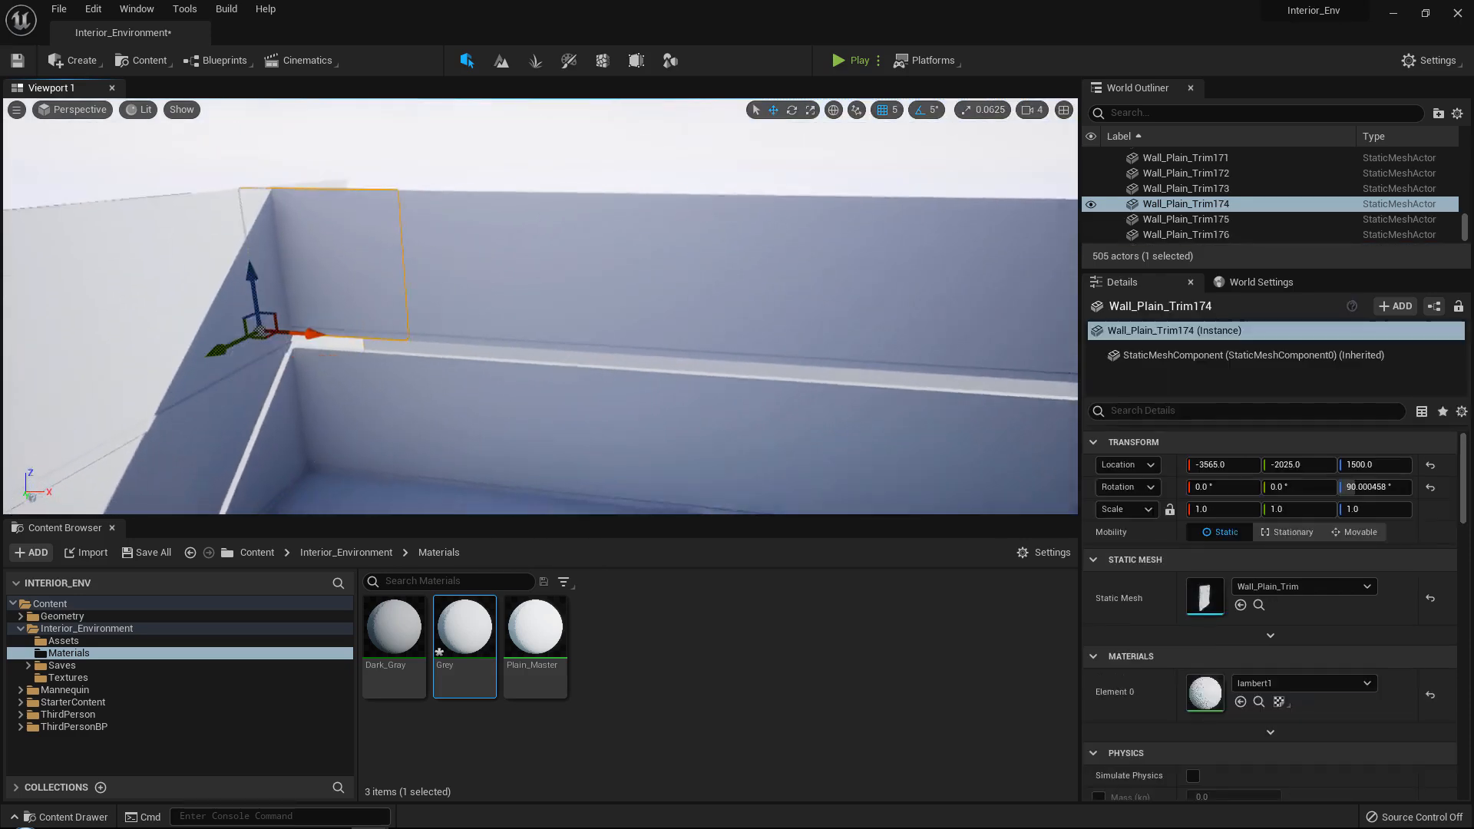
pyautogui.moveTo(264, 304); pyautogui.dragTo(338, 306, button='right')
pyautogui.keyDown('ctrl'); pyautogui.click(264, 304); pyautogui.keyUp('ctrl')
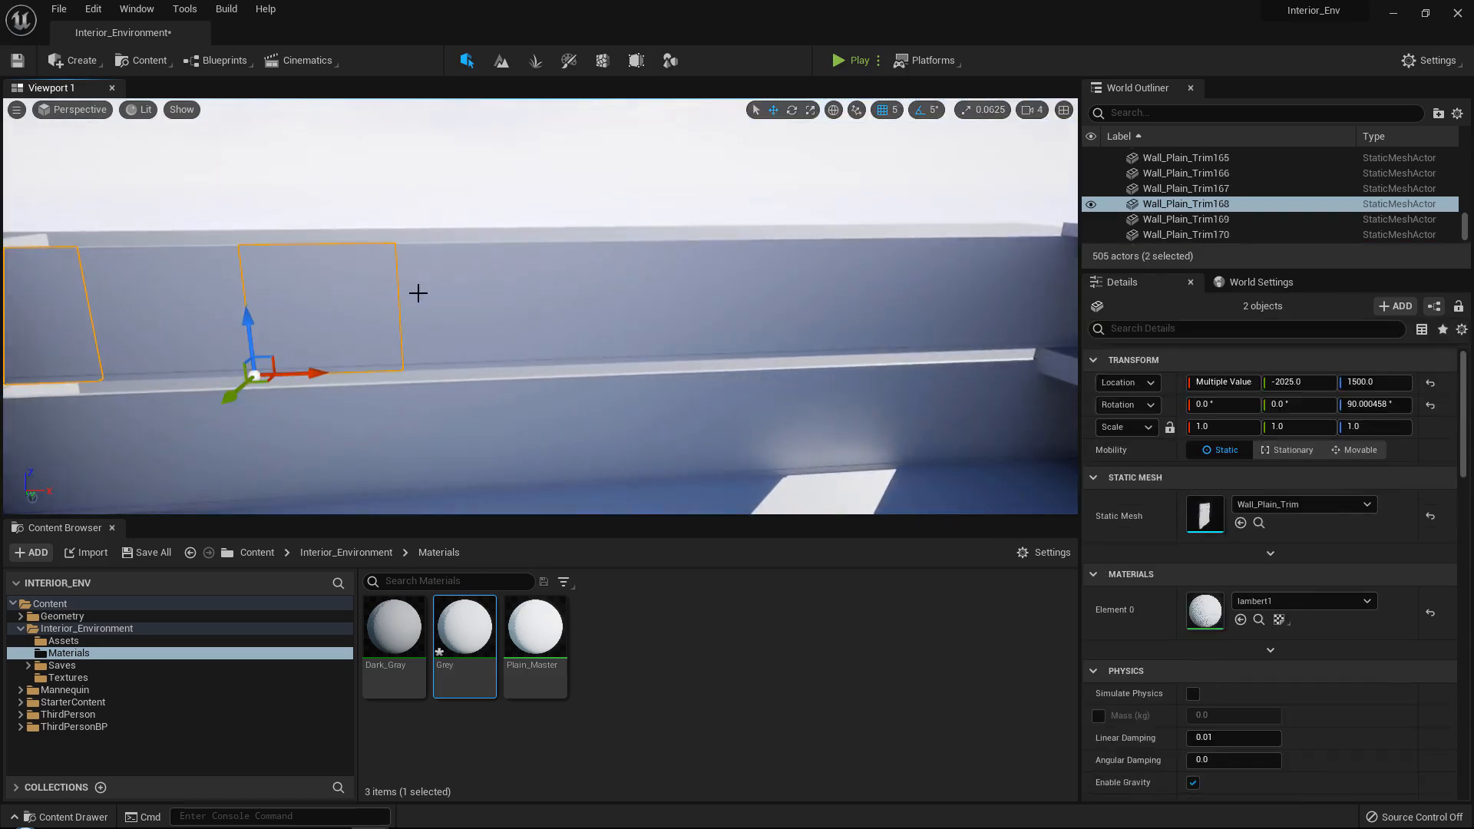
pyautogui.keyDown('ctrl'); pyautogui.click(706, 284); pyautogui.keyUp('ctrl')
pyautogui.moveTo(830, 285); pyautogui.dragTo(560, 317, button='right')
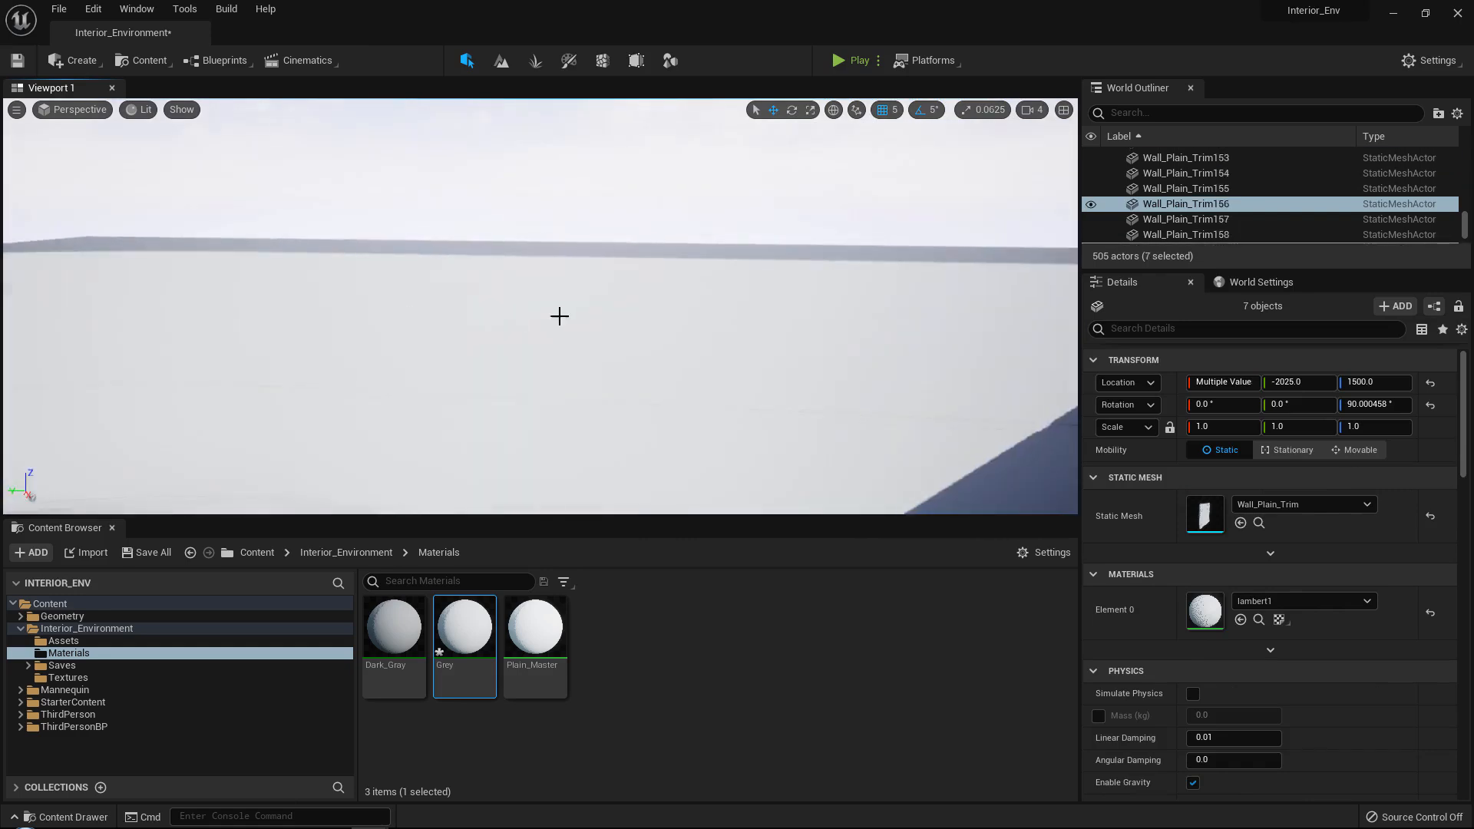
pyautogui.click(560, 317)
pyautogui.moveTo(672, 390); pyautogui.dragTo(925, 386, button='right')
# Select all nine top-level panels of the new end wall and lower them to Z 1450.0.
pyautogui.click(254, 331)
pyautogui.keyDown('ctrl'); pyautogui.click(421, 316); pyautogui.keyUp('ctrl')
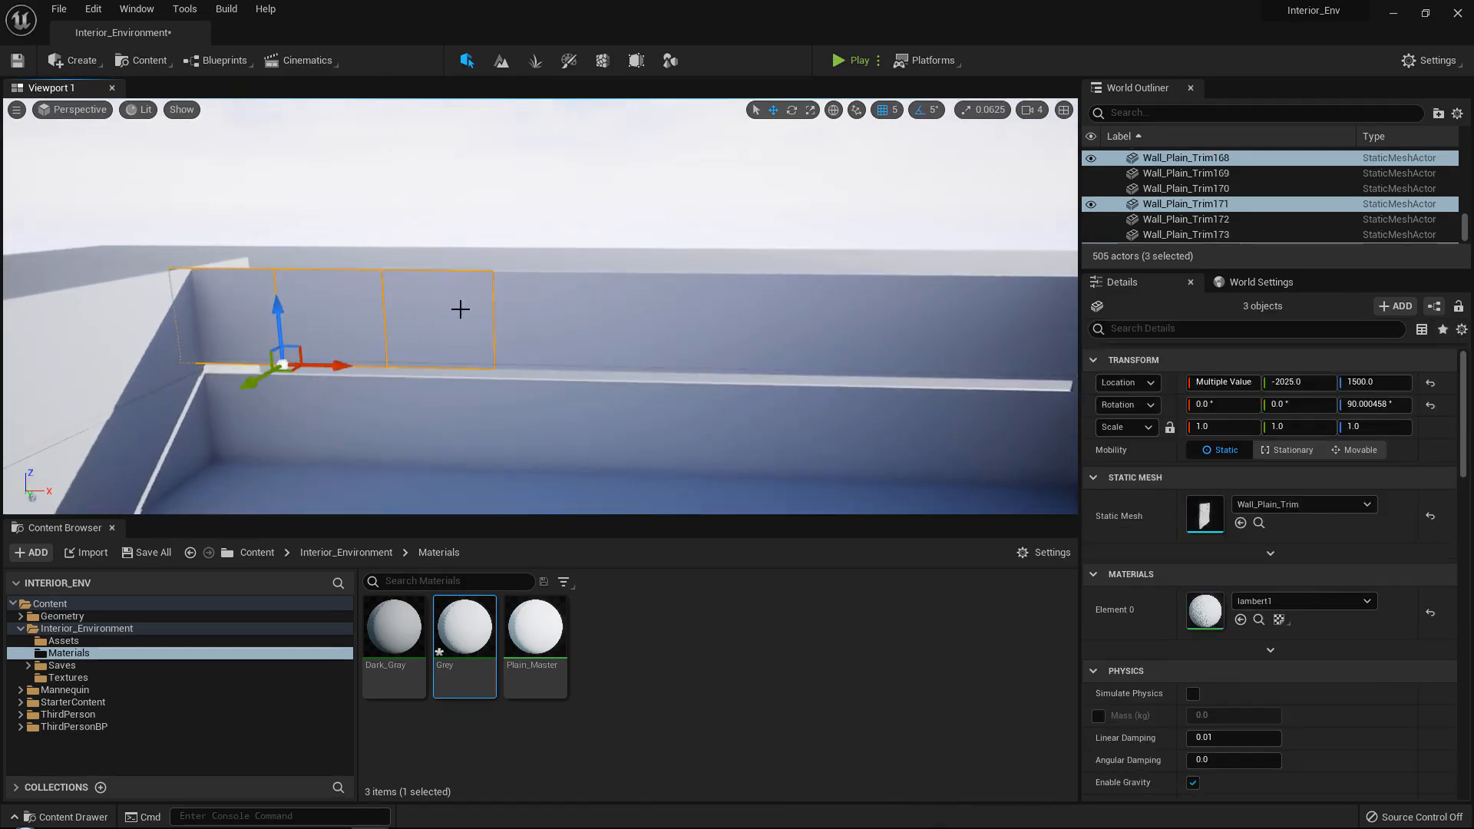
pyautogui.keyDown('ctrl'); pyautogui.click(912, 315); pyautogui.keyUp('ctrl')
pyautogui.moveTo(912, 315); pyautogui.dragTo(737, 257, button='right')
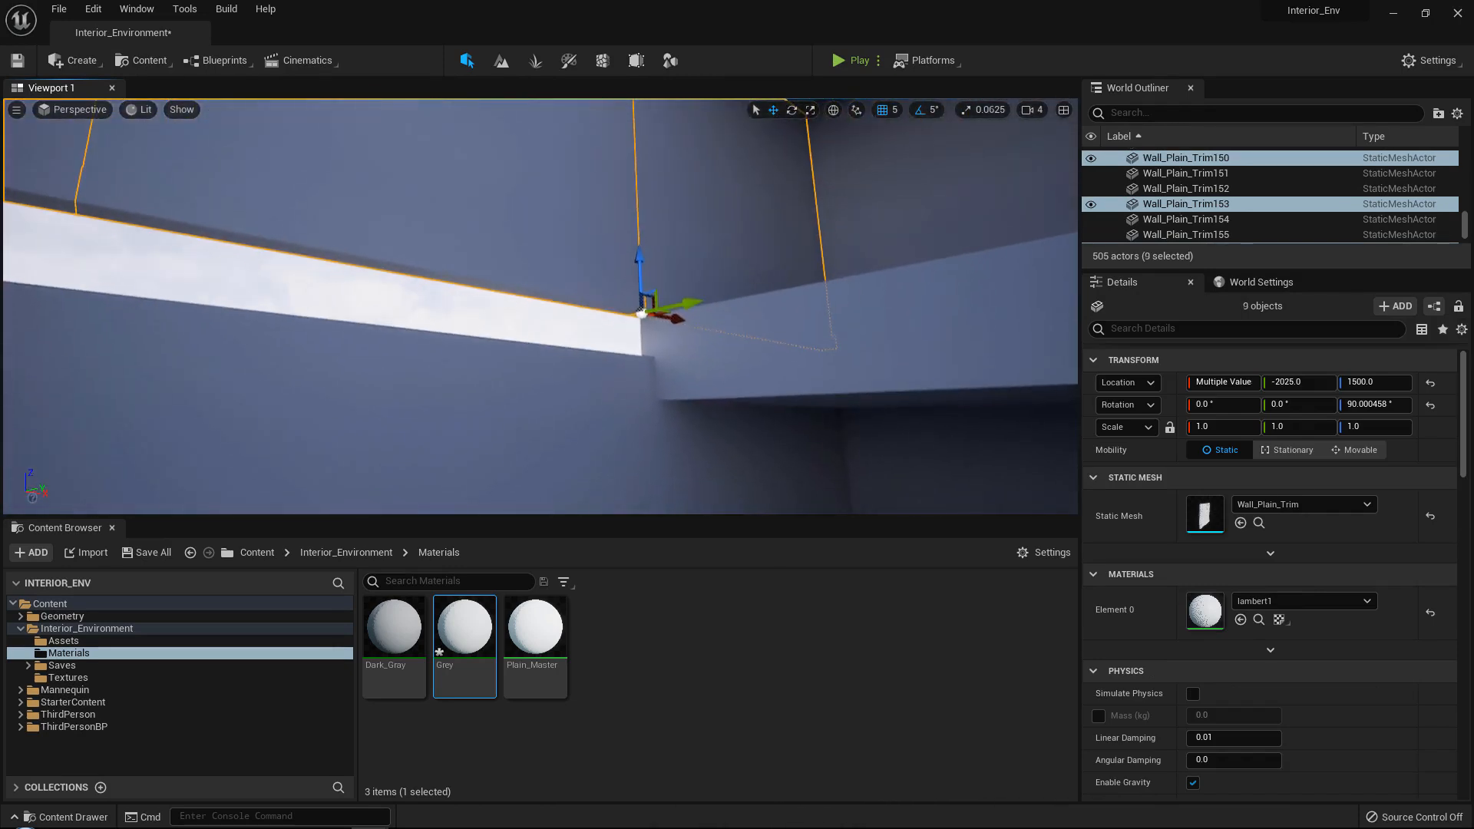
pyautogui.moveTo(642, 257); pyautogui.dragTo(637, 291)
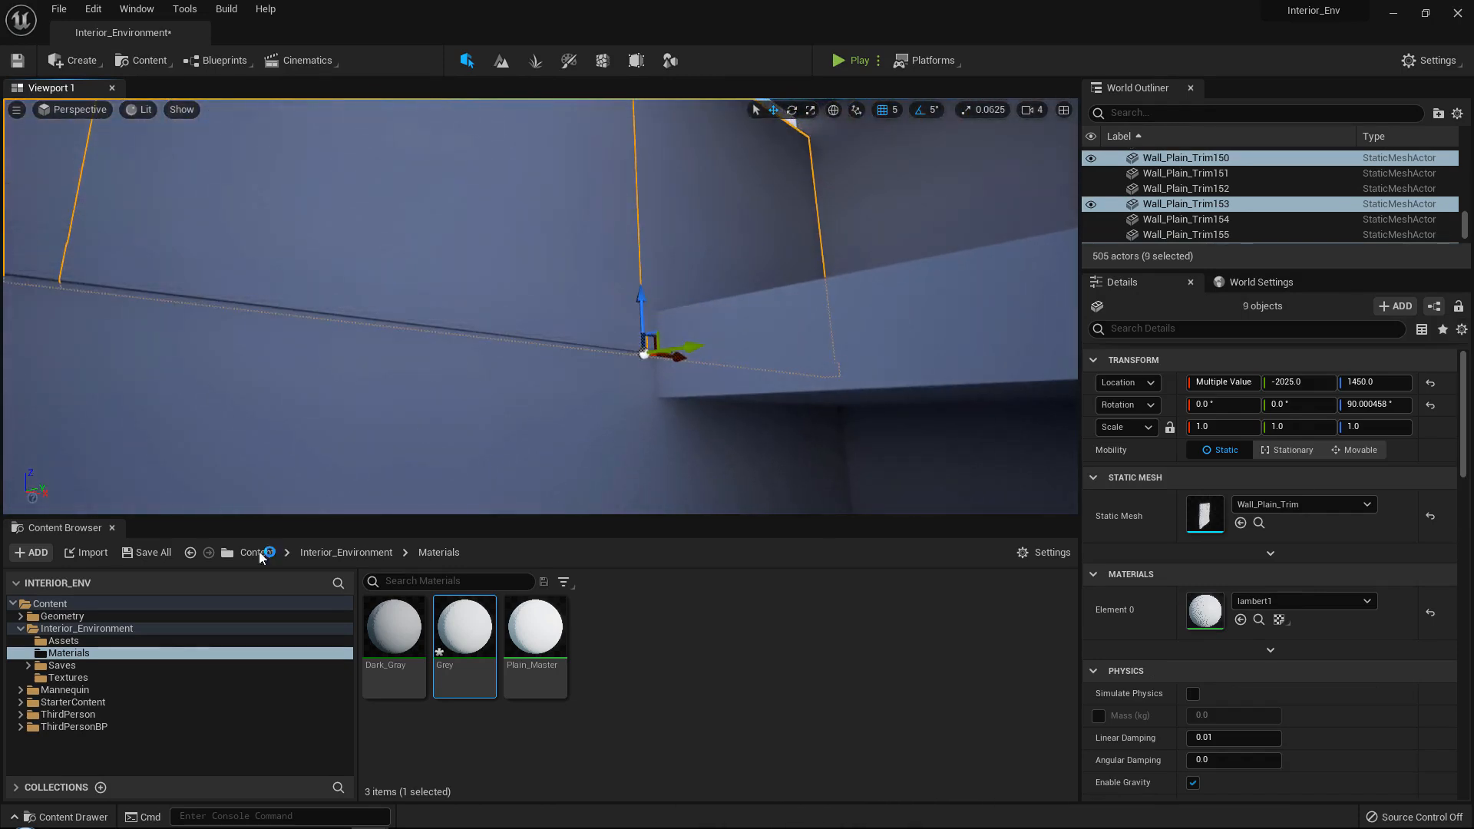
# Replace the nine selected panels' mesh with Wall_Plain from the Assets folder and set their Z scale to 1.125.
pyautogui.click(98, 638)
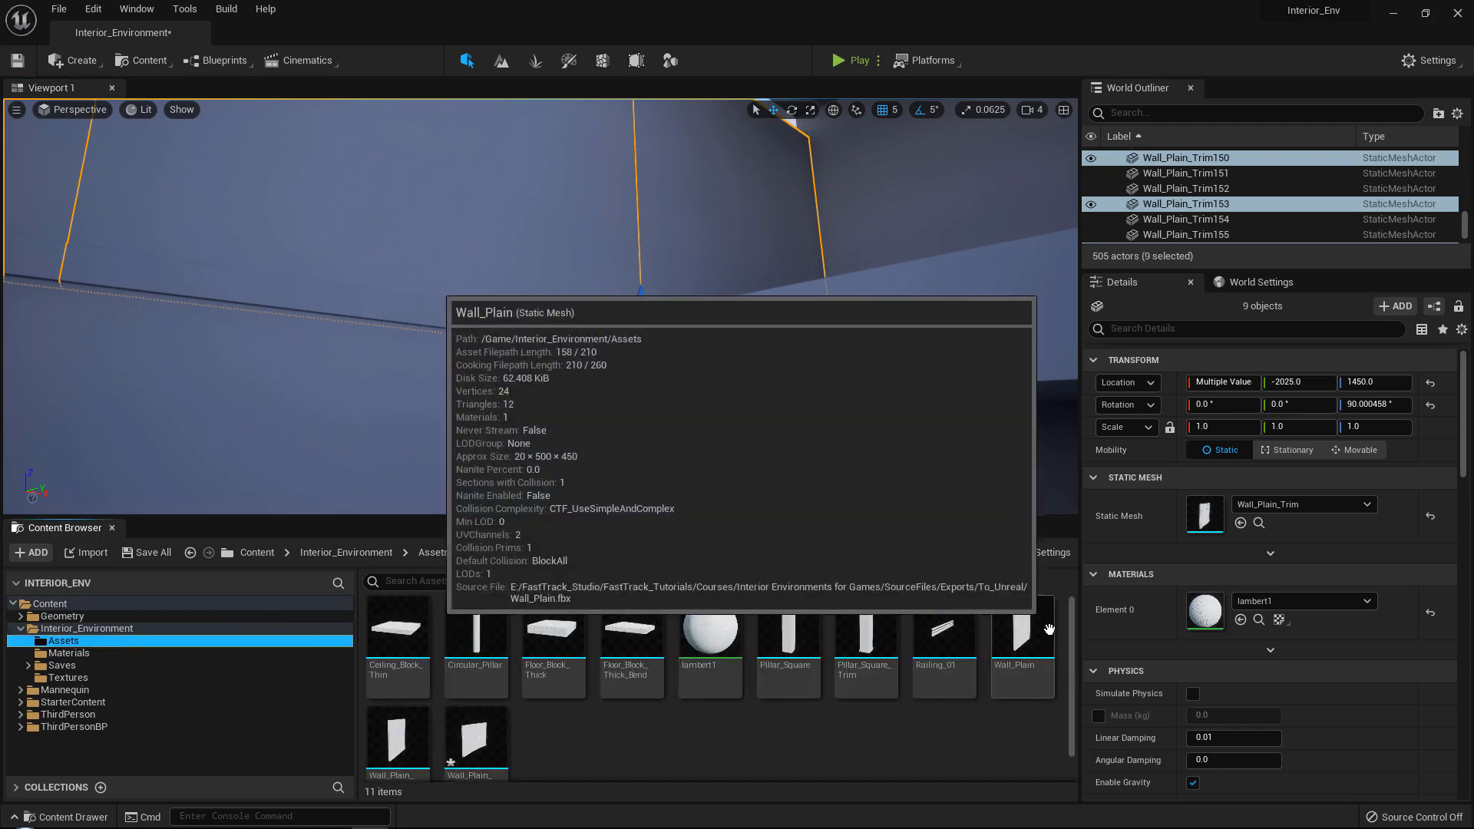
pyautogui.moveTo(1022, 641); pyautogui.dragTo(1210, 522)
pyautogui.moveTo(775, 307)
pyautogui.mouseDown(button='right')
pyautogui.moveTo(757, 309)
pyautogui.moveTo(767, 289)
pyautogui.mouseUp(button='right')
pyautogui.press('Return')
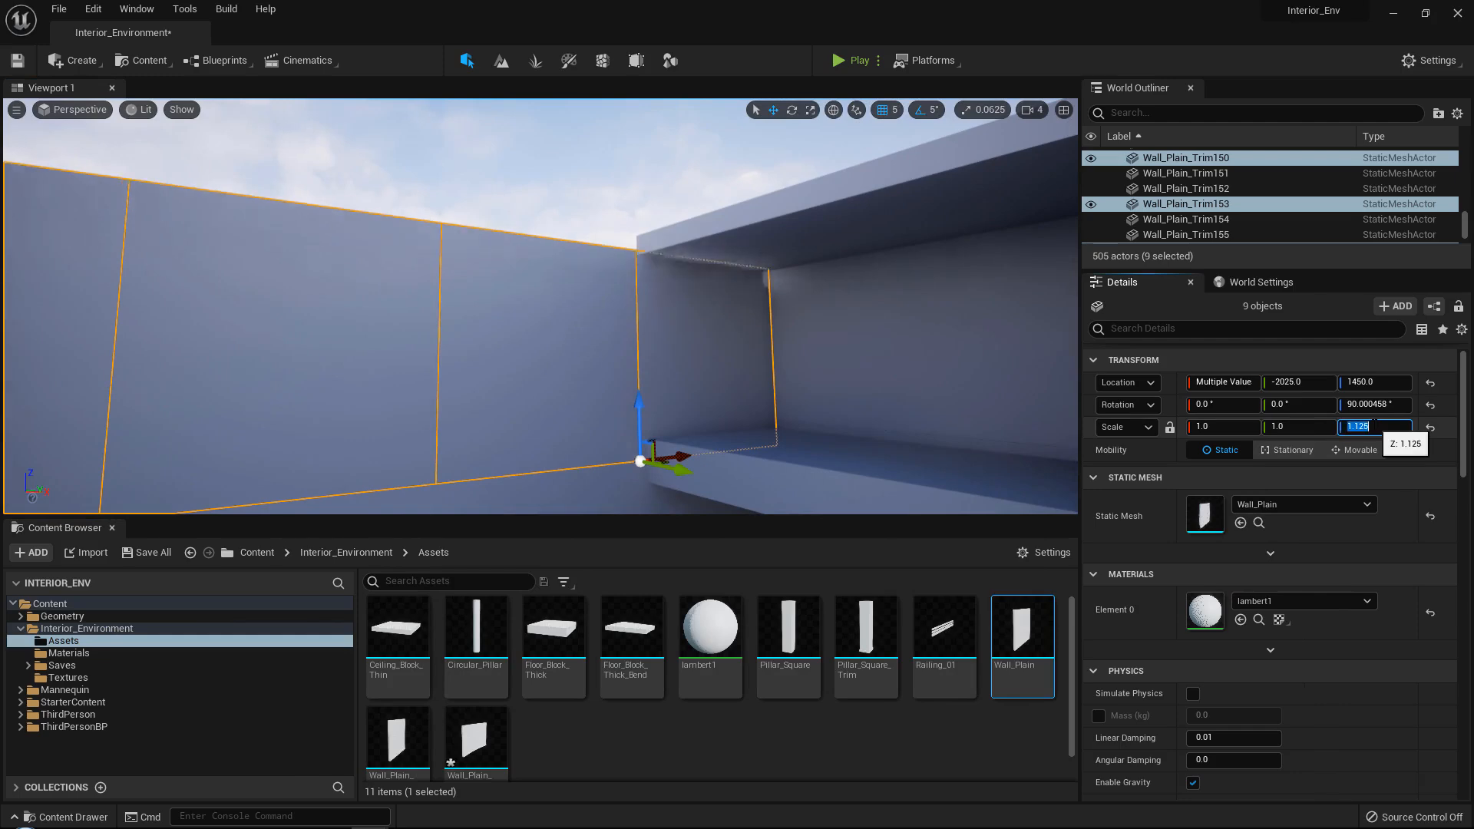
# Inspect the new end wall from inside the interior and compare the layout with the mall and overgrown-building reference images.
pyautogui.moveTo(639, 285); pyautogui.dragTo(511, 258, button='right')
pyautogui.click(638, 286)
pyautogui.moveTo(540, 307); pyautogui.dragTo(553, 338, button='right')
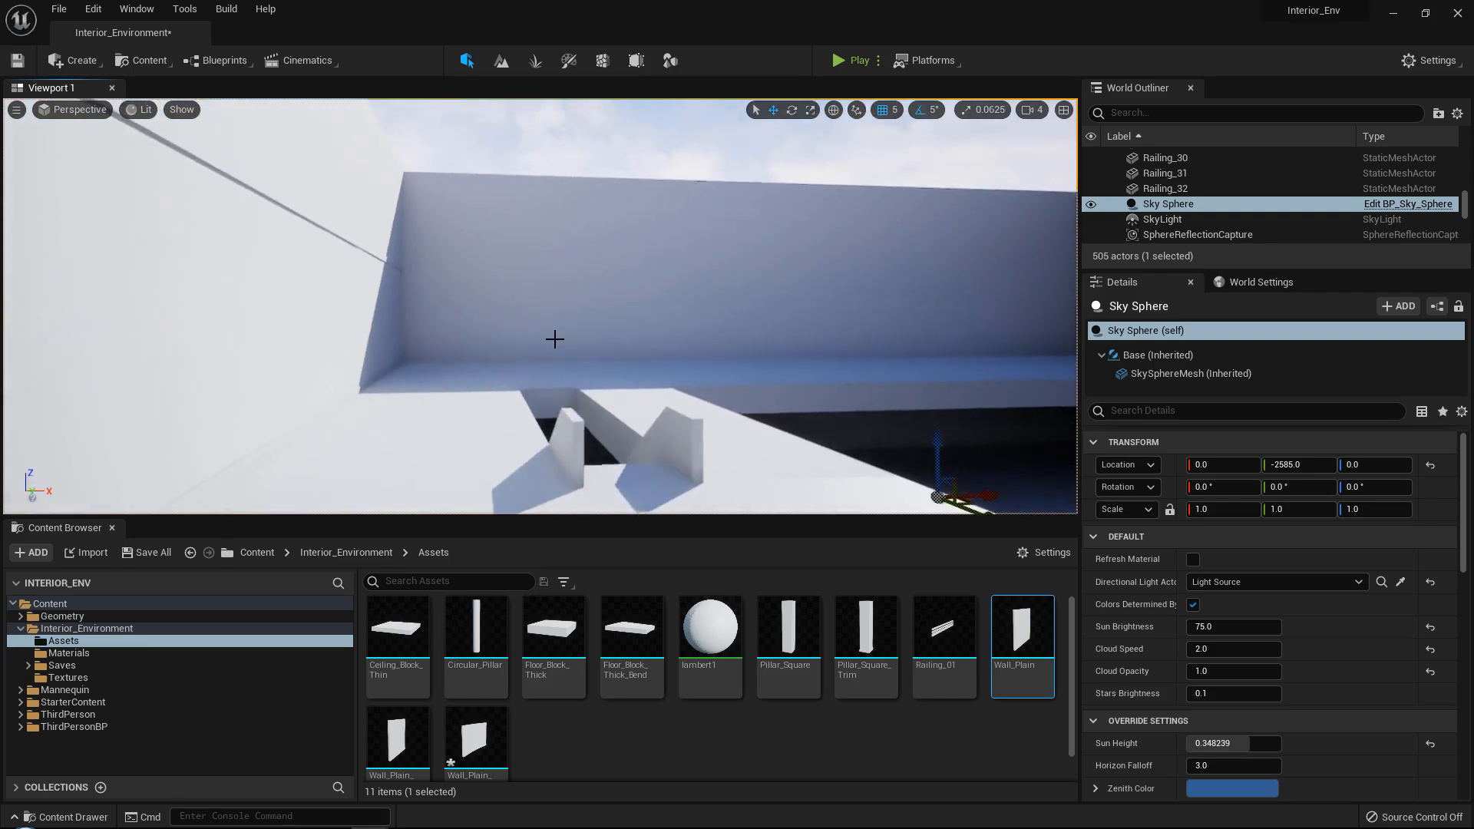
pyautogui.click(553, 338)
pyautogui.click(639, 321)
pyautogui.click(730, 320)
pyautogui.moveTo(715, 317); pyautogui.dragTo(774, 318, button='right')
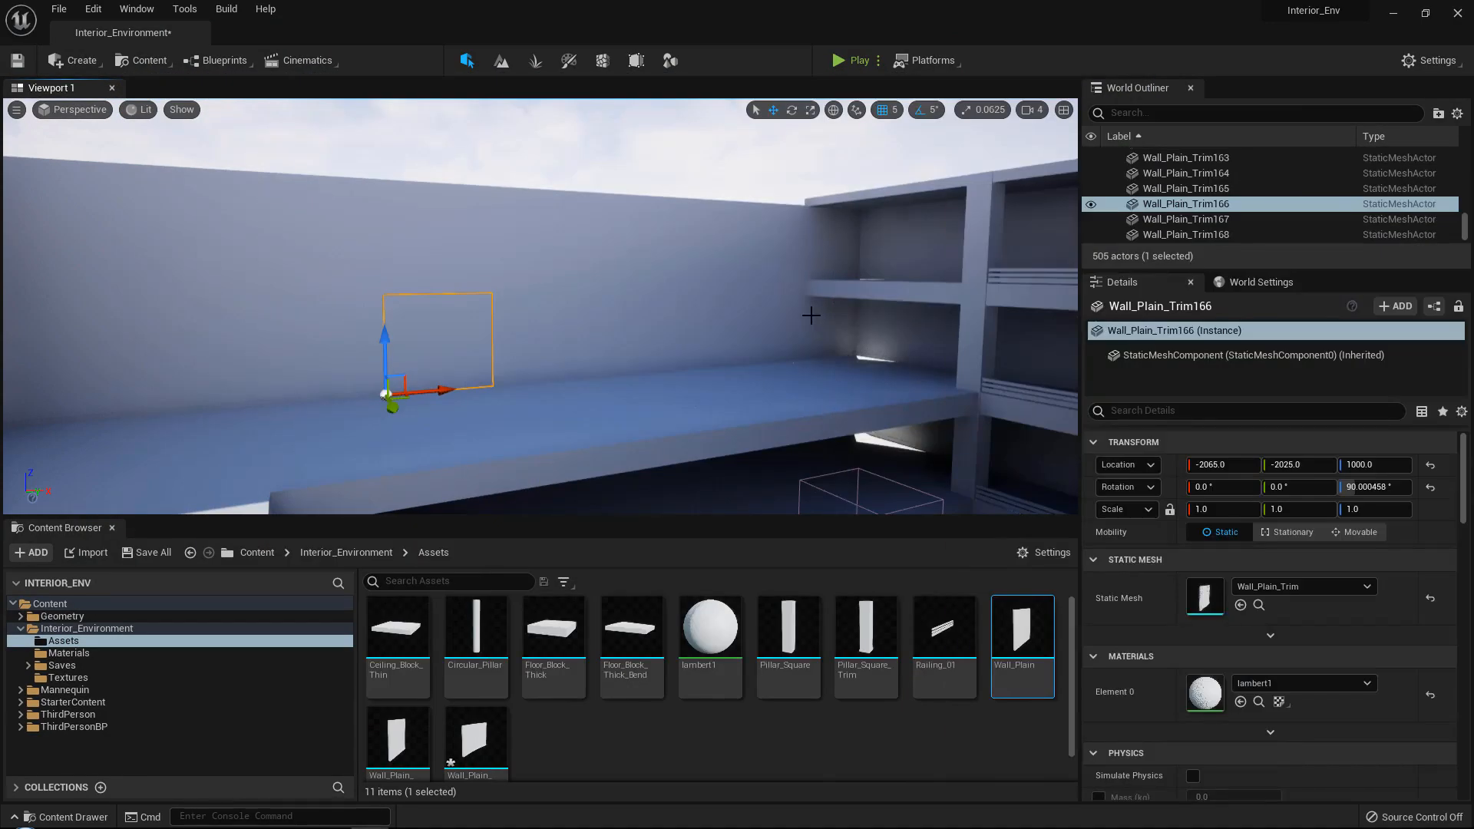
# Review the whole interior, including the end wall, straight floors, stairs and curved balconies.
pyautogui.press('s')
pyautogui.moveTo(812, 316); pyautogui.dragTo(785, 367, button='right')
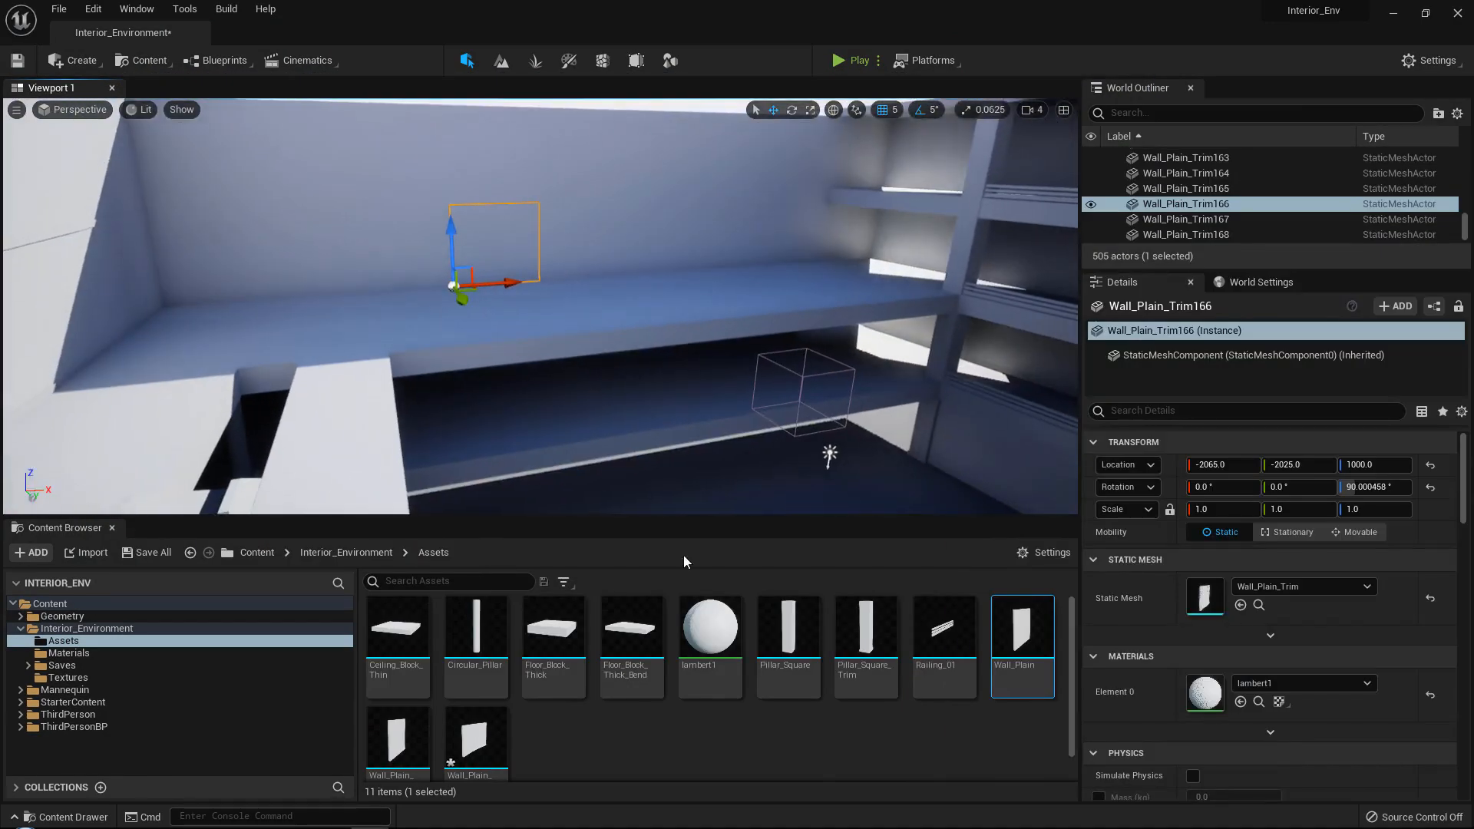
pyautogui.press('s')
pyautogui.moveTo(798, 309); pyautogui.dragTo(991, 296, button='right')
pyautogui.press('s')
pyautogui.press('w')
pyautogui.press('w')
pyautogui.moveTo(543, 358); pyautogui.dragTo(649, 437, button='right')
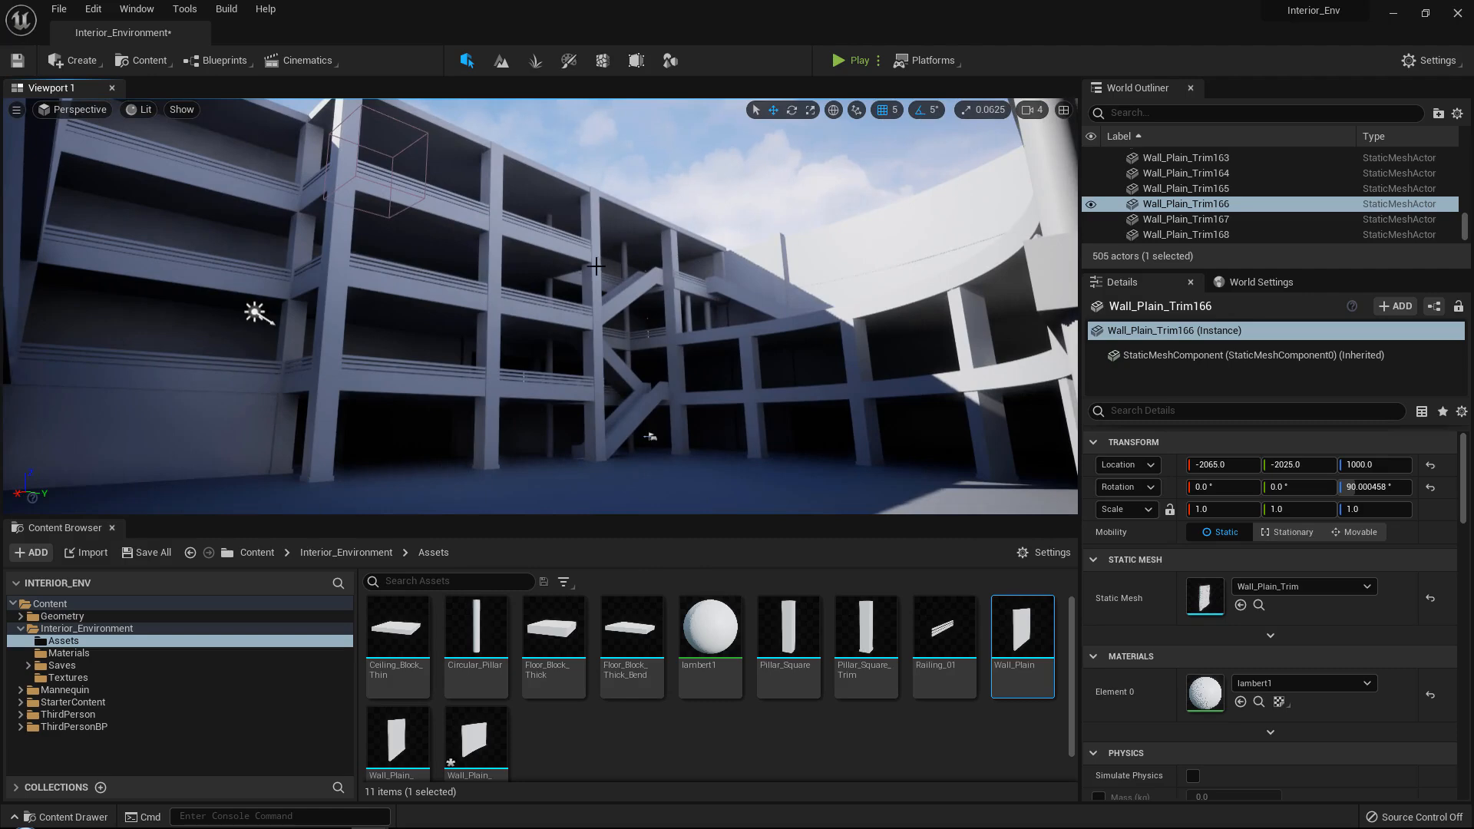
# Select the pair of escalators on the curved balcony's upper floor and duplicate them across to the straight floor on the opposite side.
pyautogui.moveTo(650, 437); pyautogui.dragTo(570, 461, button='right')
pyautogui.moveTo(858, 271); pyautogui.dragTo(818, 278, button='right')
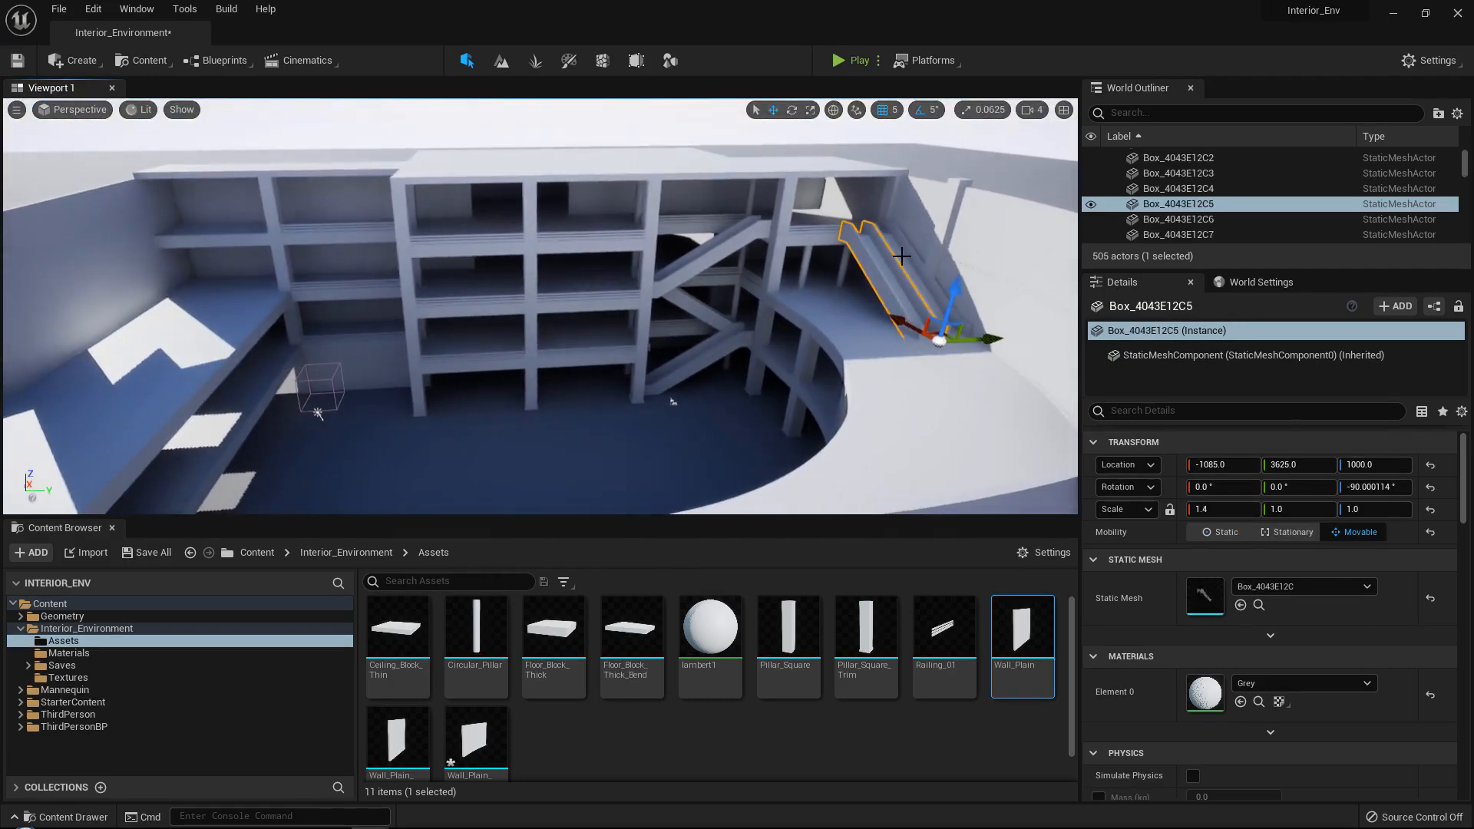
pyautogui.keyDown('ctrl'); pyautogui.click(920, 276); pyautogui.keyUp('ctrl')
pyautogui.moveTo(1012, 331)
pyautogui.mouseDown(button='right')
pyautogui.moveTo(914, 328)
pyautogui.moveTo(1023, 331)
pyautogui.mouseUp(button='right')
pyautogui.moveTo(491, 323); pyautogui.dragTo(232, 343)
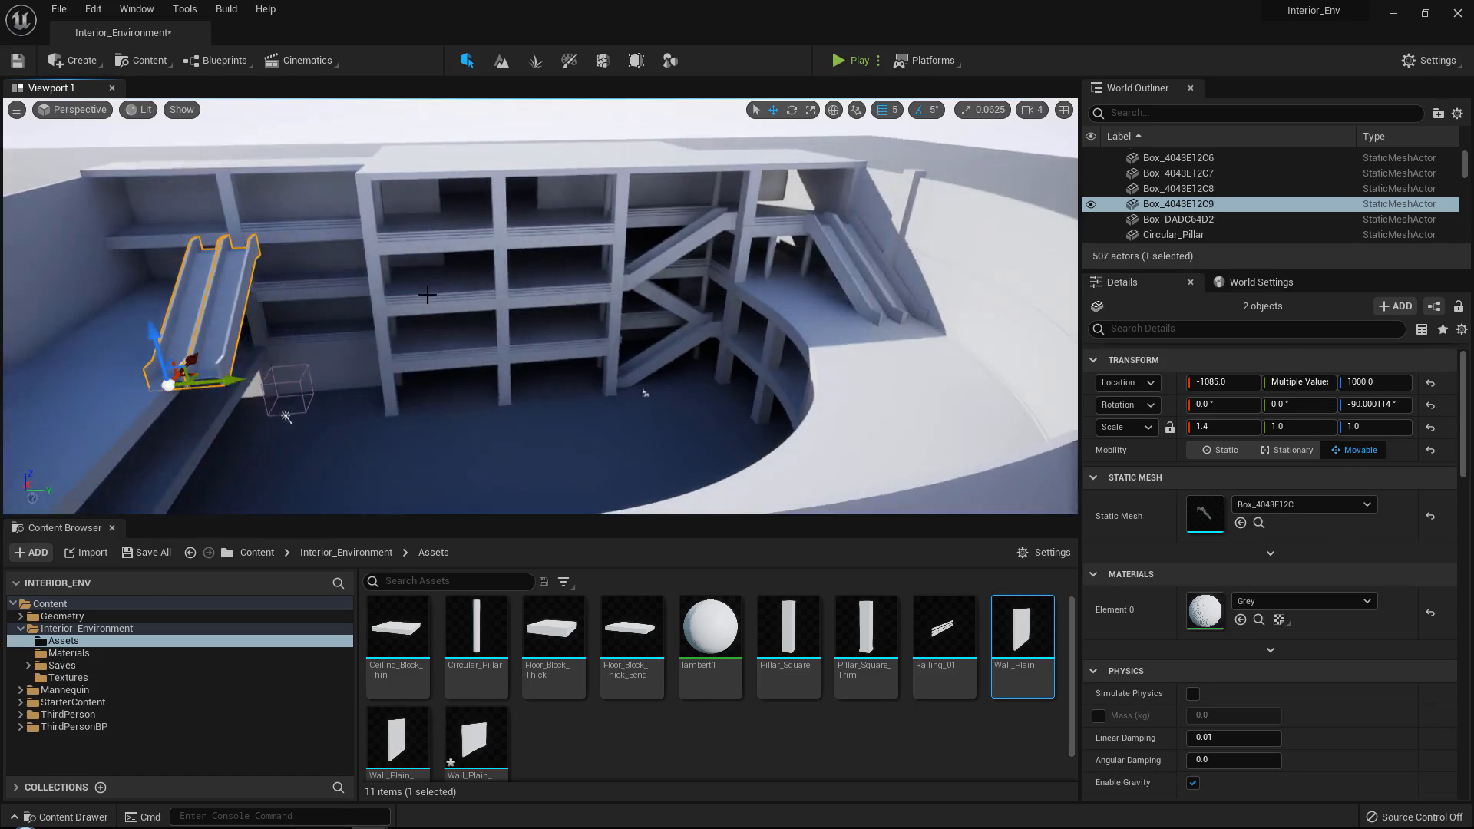
pyautogui.moveTo(231, 342); pyautogui.dragTo(115, 336, button='right')
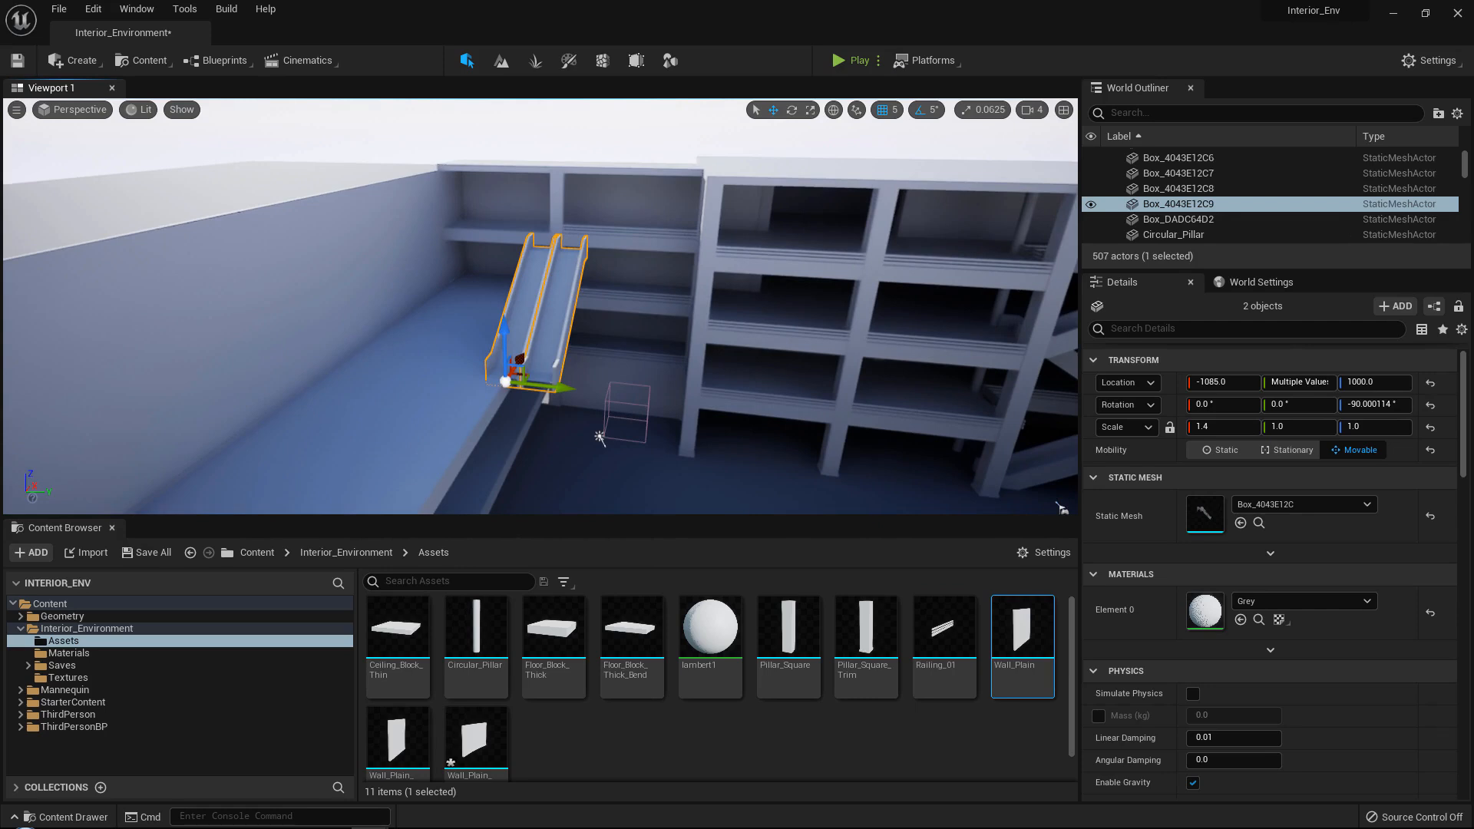
# Move the duplicated escalator pair along X to -595.0.
pyautogui.moveTo(421, 356)
pyautogui.mouseDown(button='right')
pyautogui.moveTo(404, 354)
pyautogui.moveTo(419, 358)
pyautogui.mouseUp(button='right')
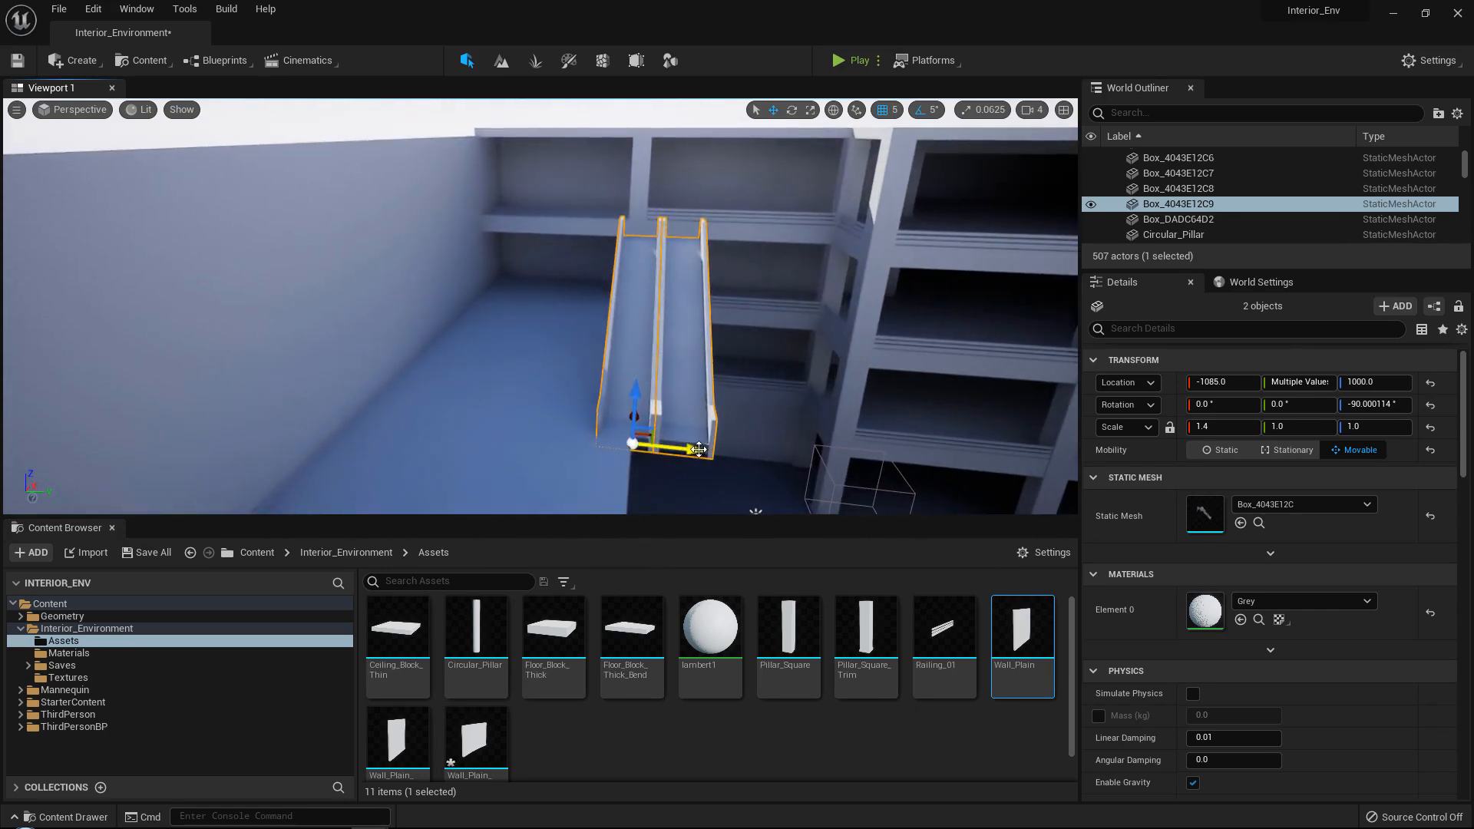
pyautogui.moveTo(440, 407); pyautogui.dragTo(415, 429, button='right')
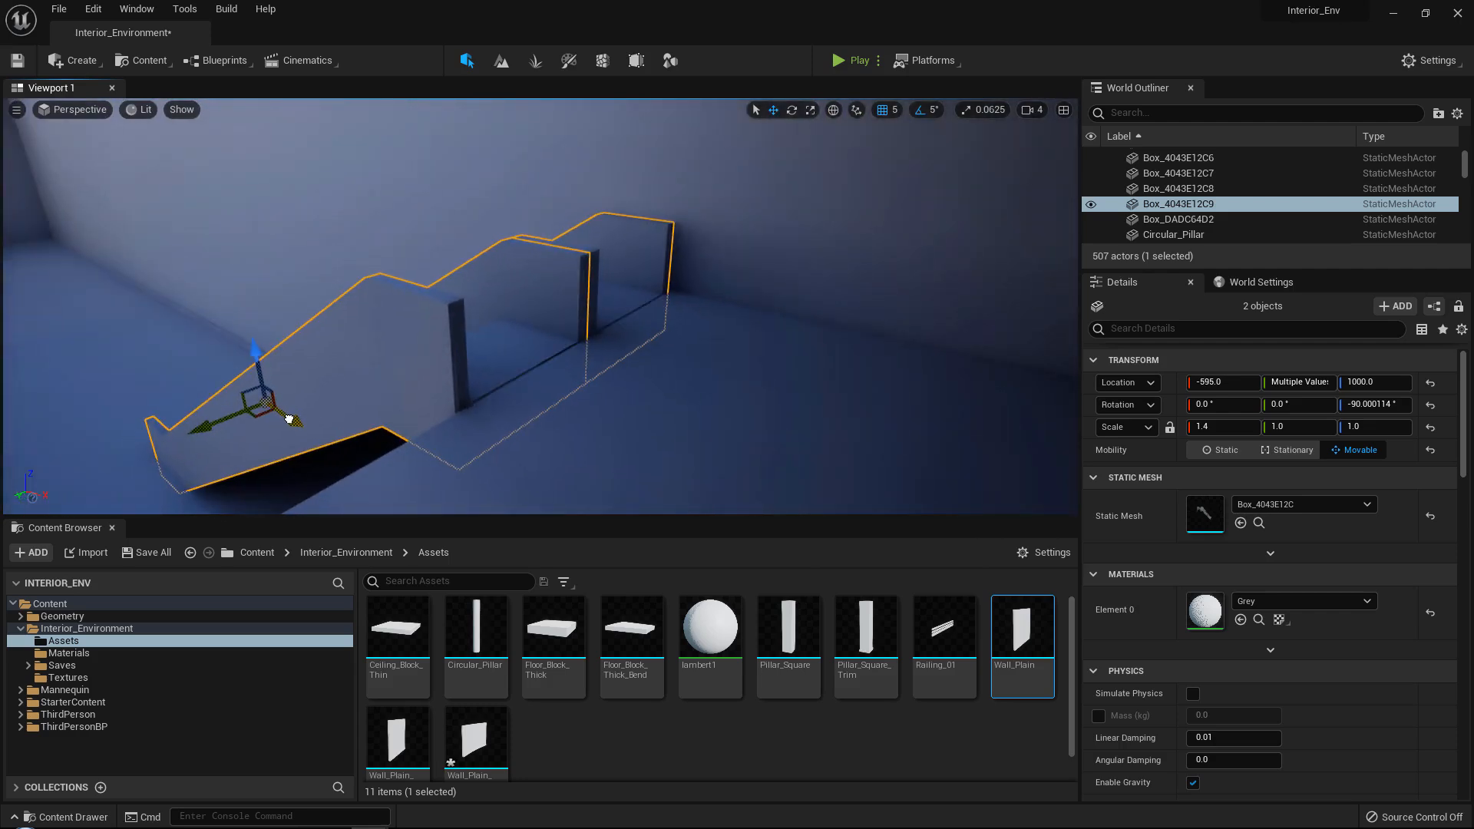
pyautogui.moveTo(391, 373)
pyautogui.mouseDown(button='right')
pyautogui.moveTo(430, 355)
pyautogui.moveTo(415, 358)
pyautogui.mouseUp(button='right')
# Duplicate two ground-floor Wall_Plain_Trim panels, rotate the copies to 270° about Z, and move them into place on the ground floor.
pyautogui.click(536, 248)
pyautogui.moveTo(536, 248); pyautogui.dragTo(379, 284, button='right')
pyautogui.click(415, 241)
pyautogui.keyDown('ctrl'); pyautogui.click(356, 260); pyautogui.keyUp('ctrl')
pyautogui.keyDown('alt'); pyautogui.moveTo(379, 285); pyautogui.dragTo(372, 277); pyautogui.keyUp('alt')
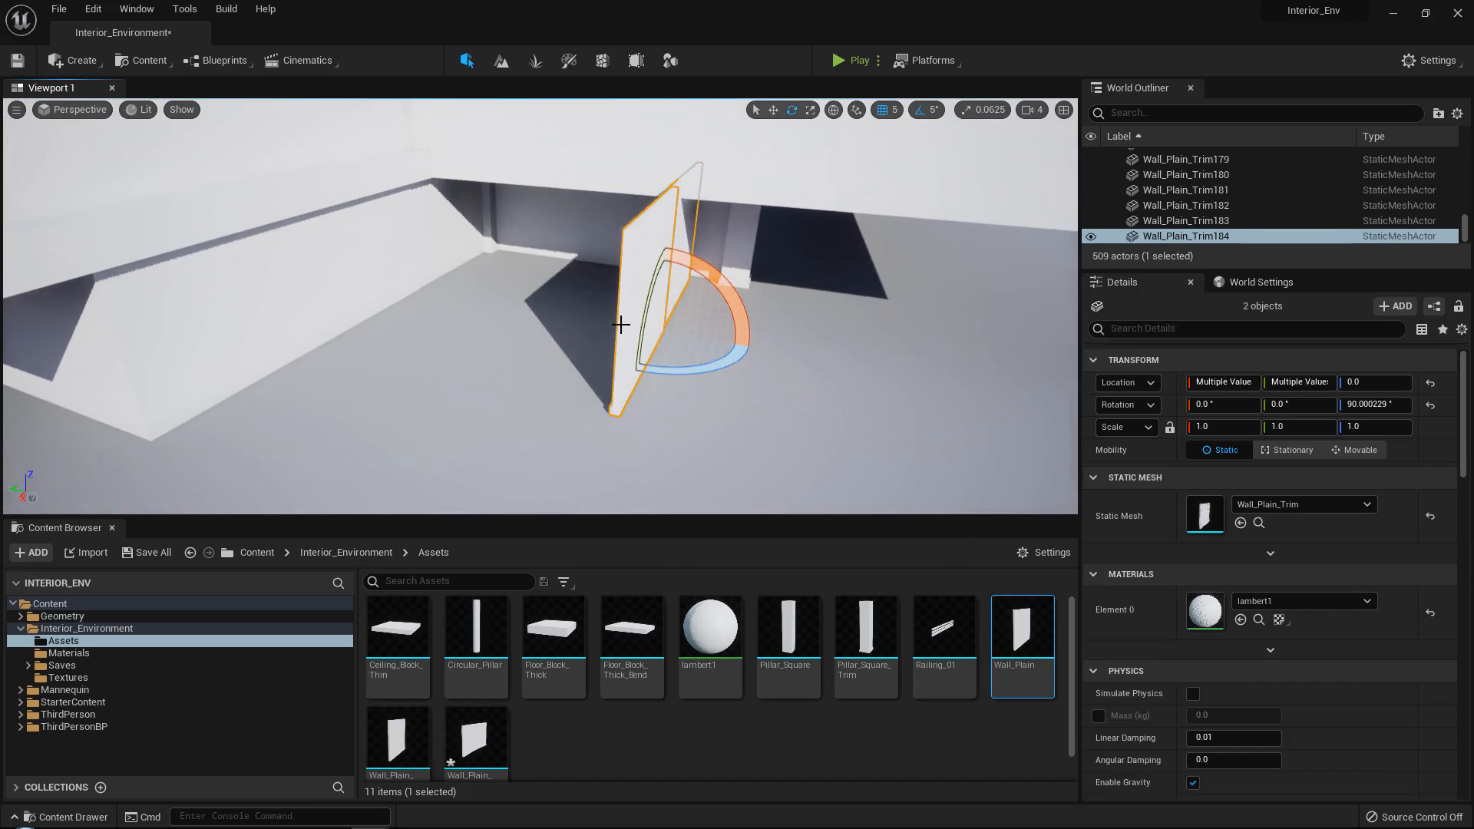
pyautogui.moveTo(705, 374); pyautogui.dragTo(636, 369)
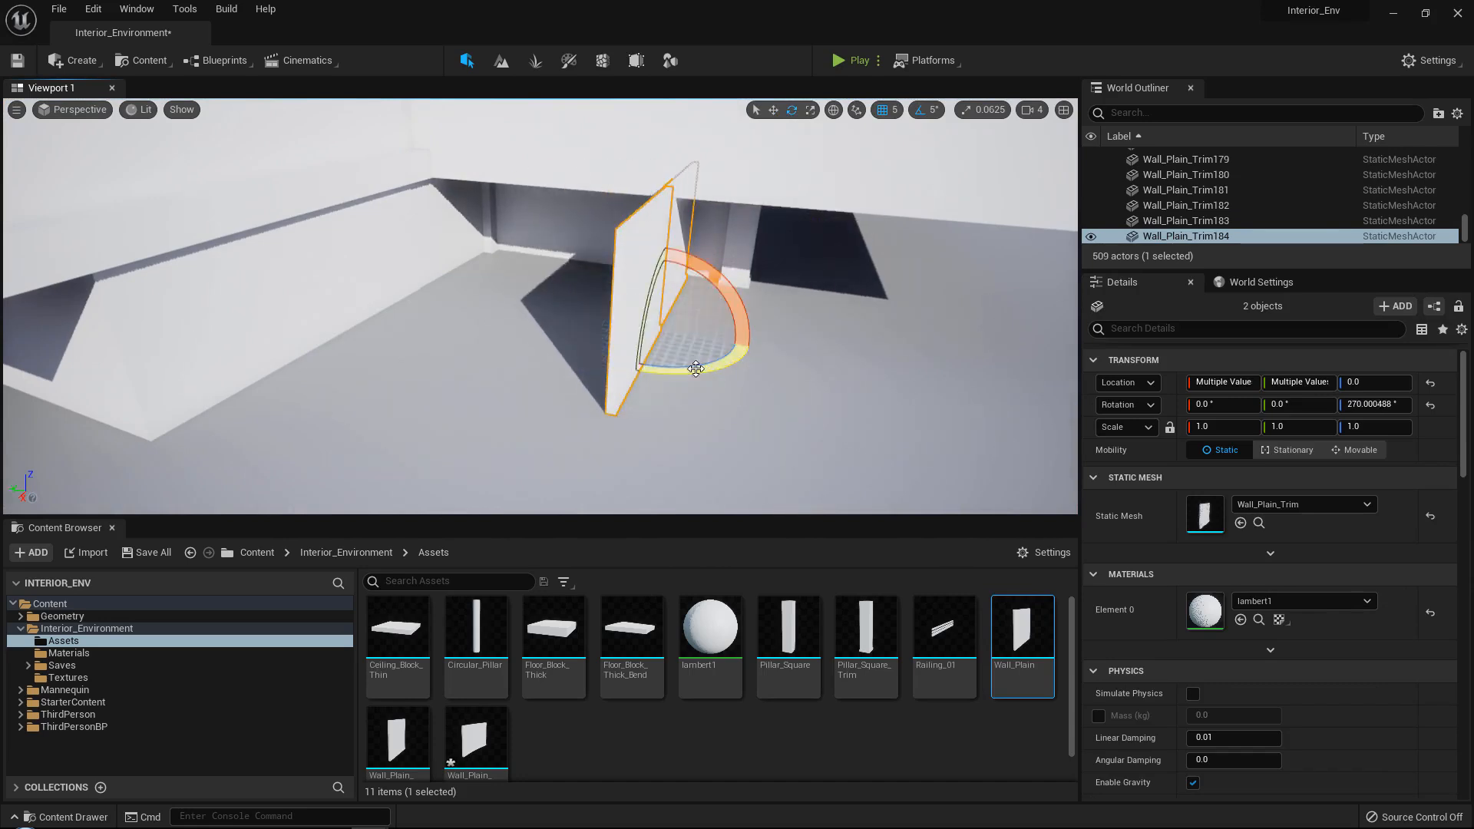
pyautogui.moveTo(695, 369); pyautogui.dragTo(486, 352, button='right')
pyautogui.moveTo(302, 386); pyautogui.dragTo(383, 392)
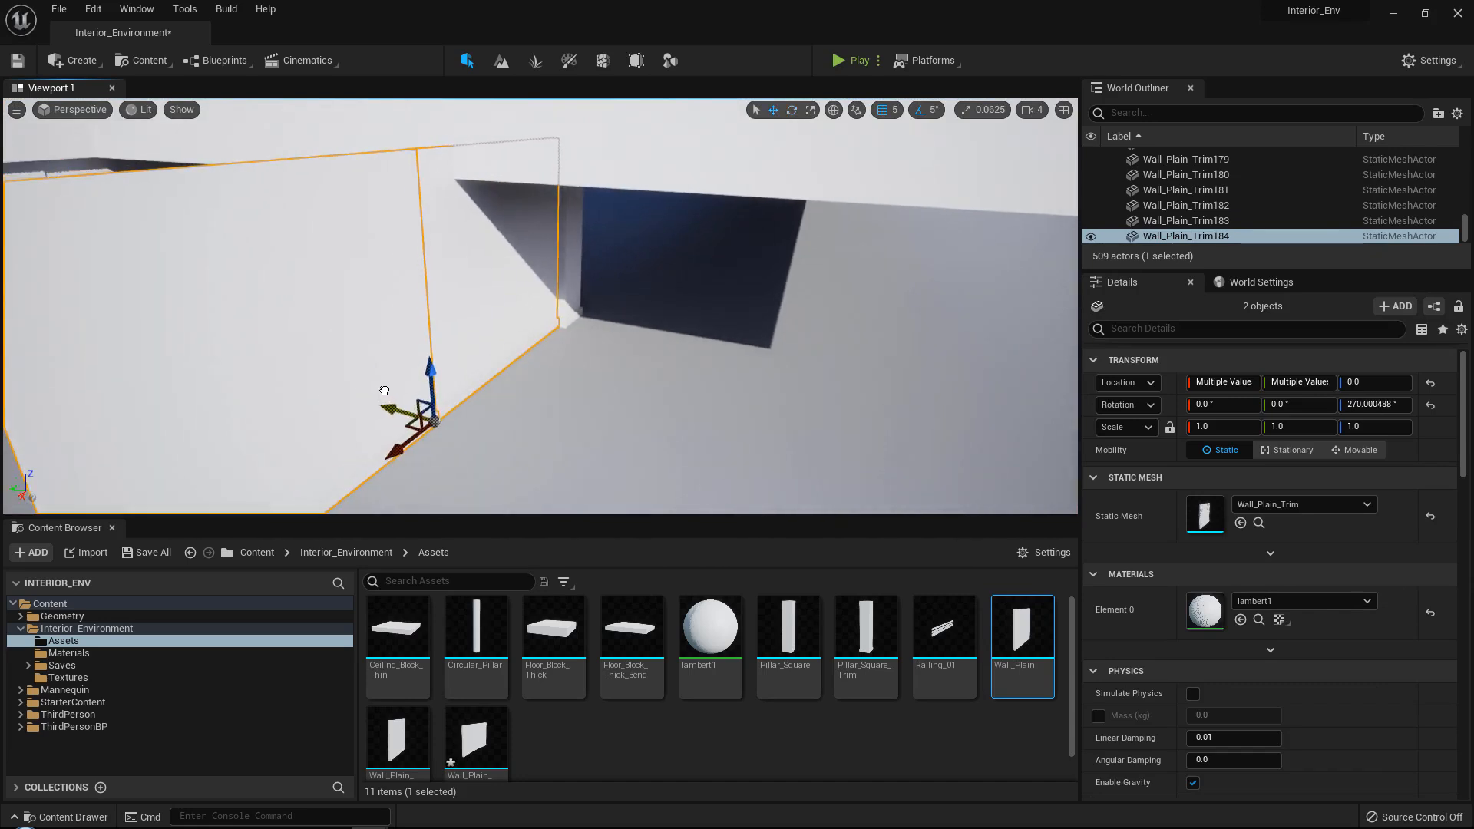
pyautogui.moveTo(401, 390); pyautogui.dragTo(552, 402, button='right')
# Duplicate the outer panel with a 180° Z rotation, slide the copy along Y to form a corner, and set the original's Y to -1109.997559.
pyautogui.click(443, 344)
pyautogui.press('e')
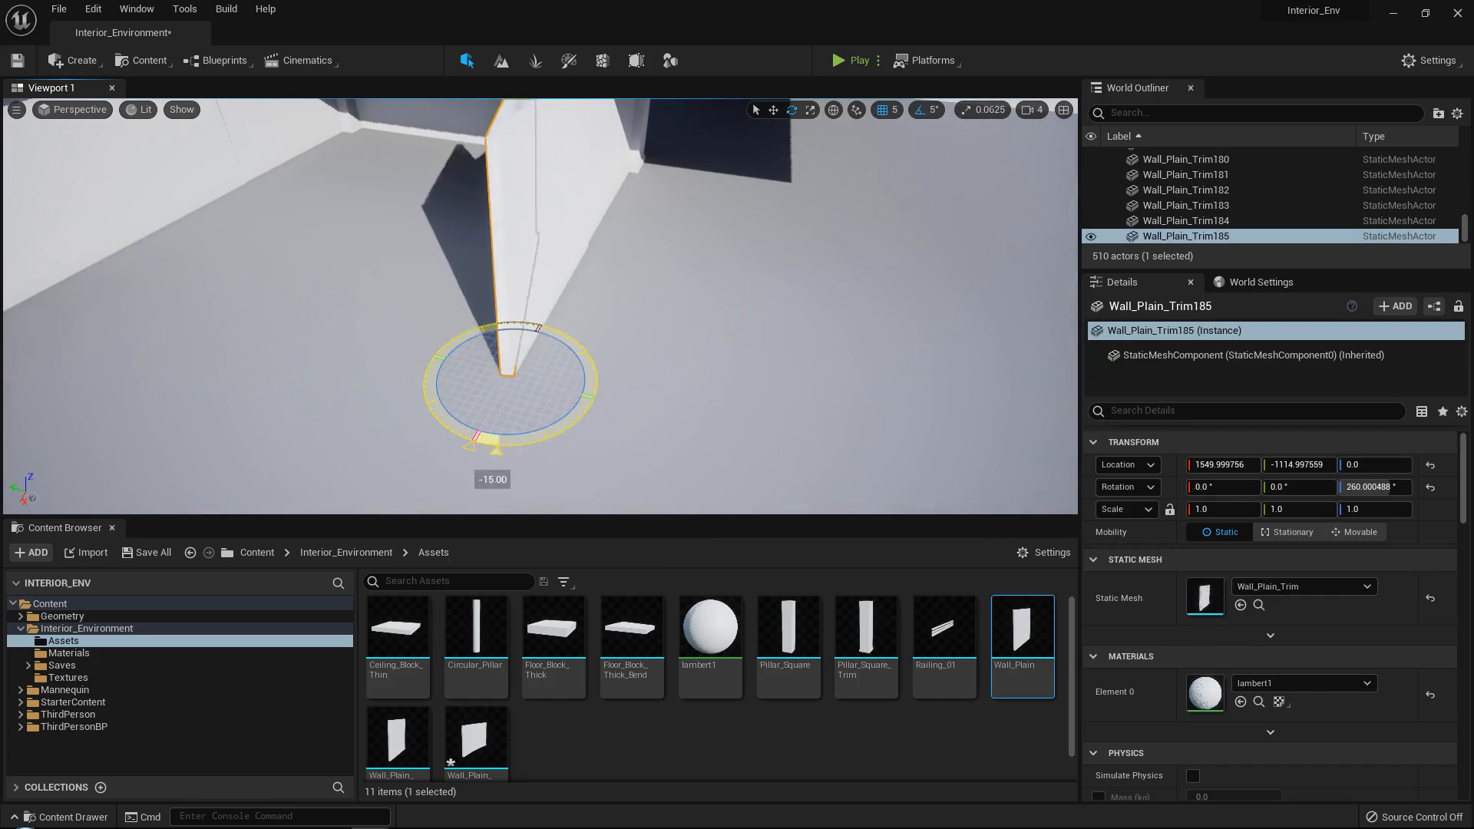
pyautogui.moveTo(496, 450); pyautogui.dragTo(590, 417)
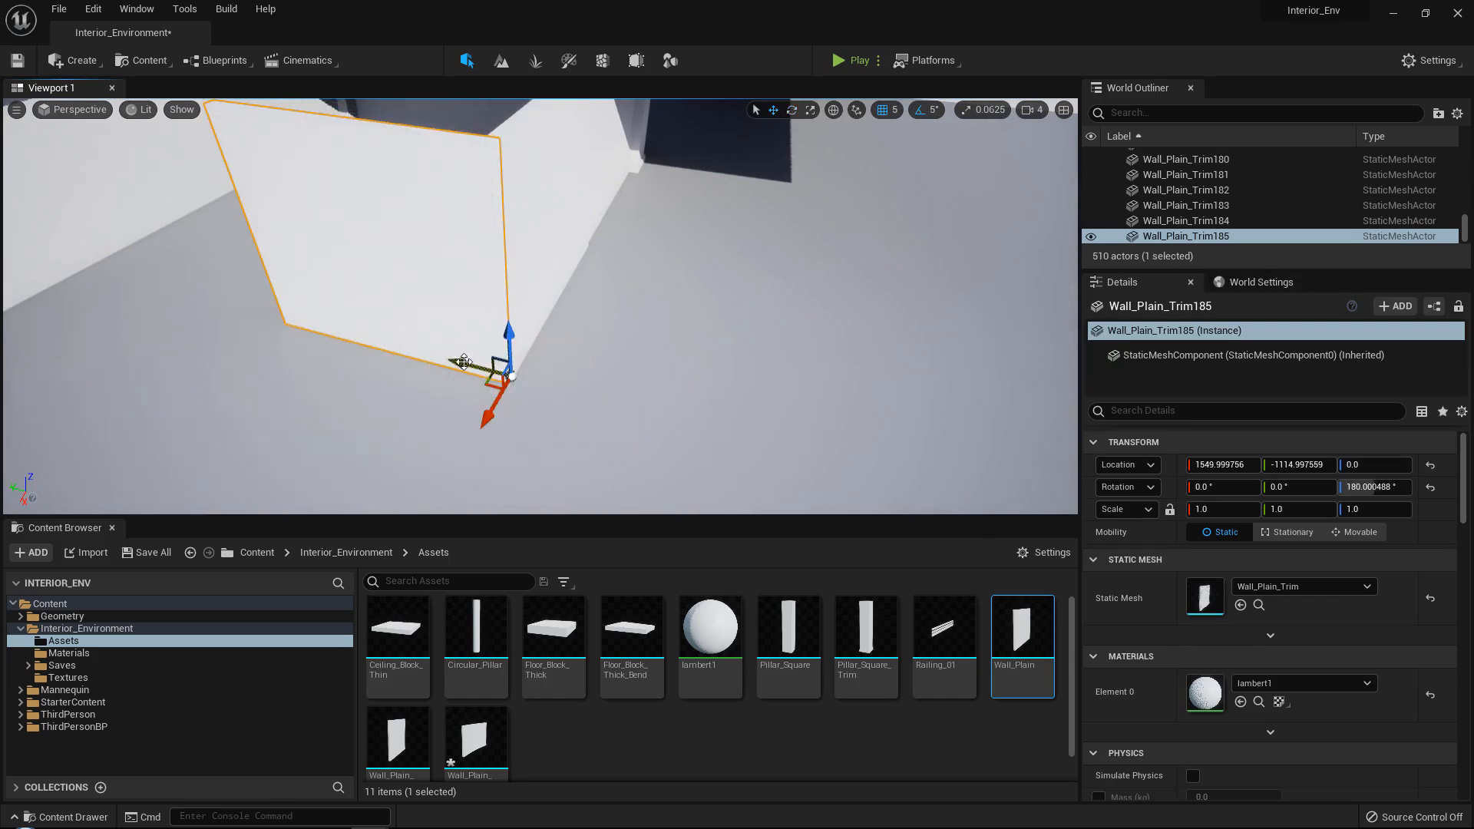
pyautogui.moveTo(464, 361); pyautogui.dragTo(741, 389)
pyautogui.moveTo(741, 390); pyautogui.dragTo(707, 380, button='right')
pyautogui.moveTo(1042, 312); pyautogui.dragTo(1021, 307, button='right')
pyautogui.click(254, 255)
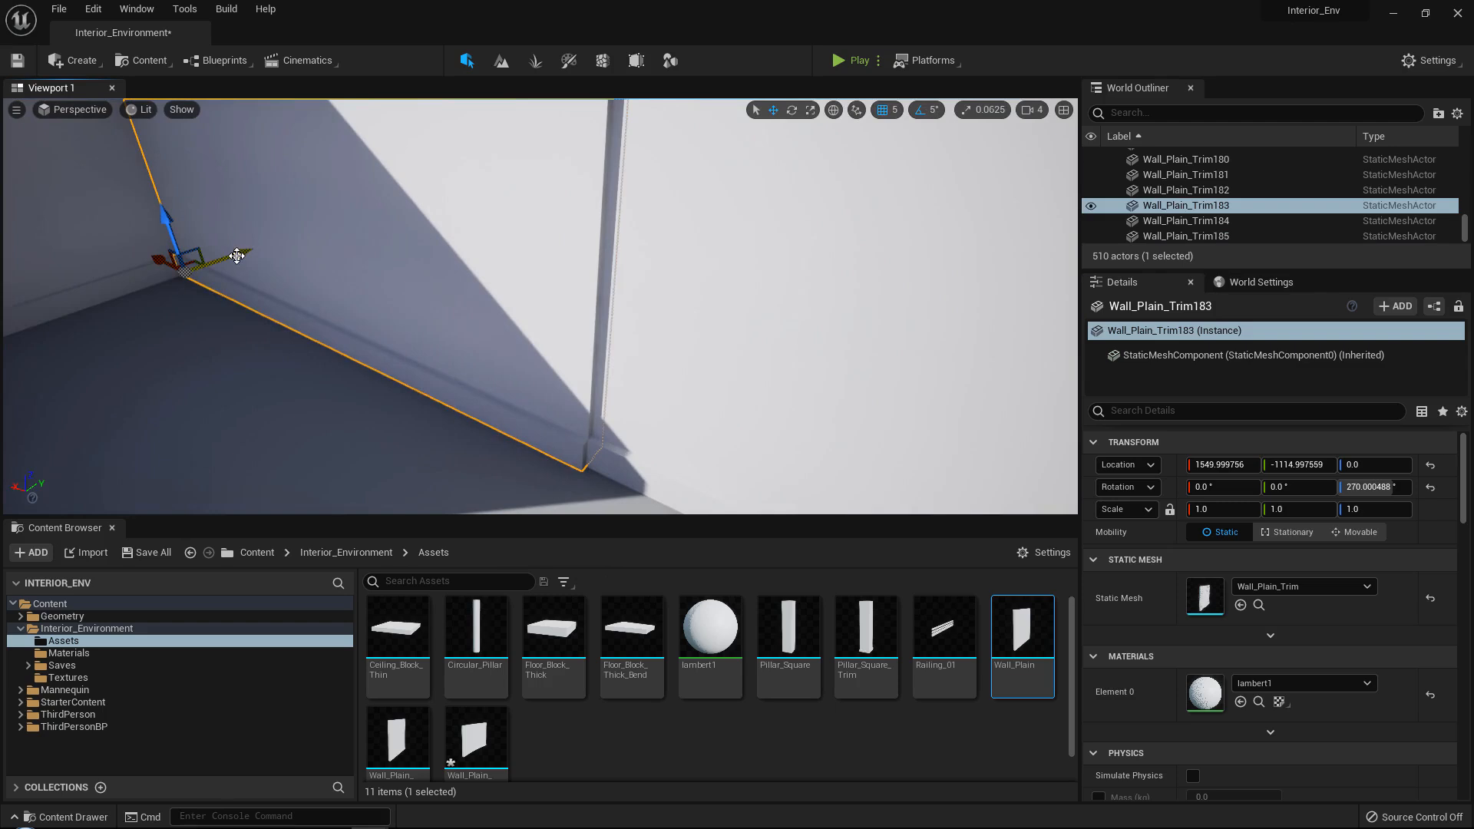
pyautogui.moveTo(239, 255); pyautogui.dragTo(243, 256)
# Inspect the dark ground-floor wall area in Unlit view mode and return the viewport to Lit.
pyautogui.moveTo(242, 255); pyautogui.dragTo(158, 237, button='right')
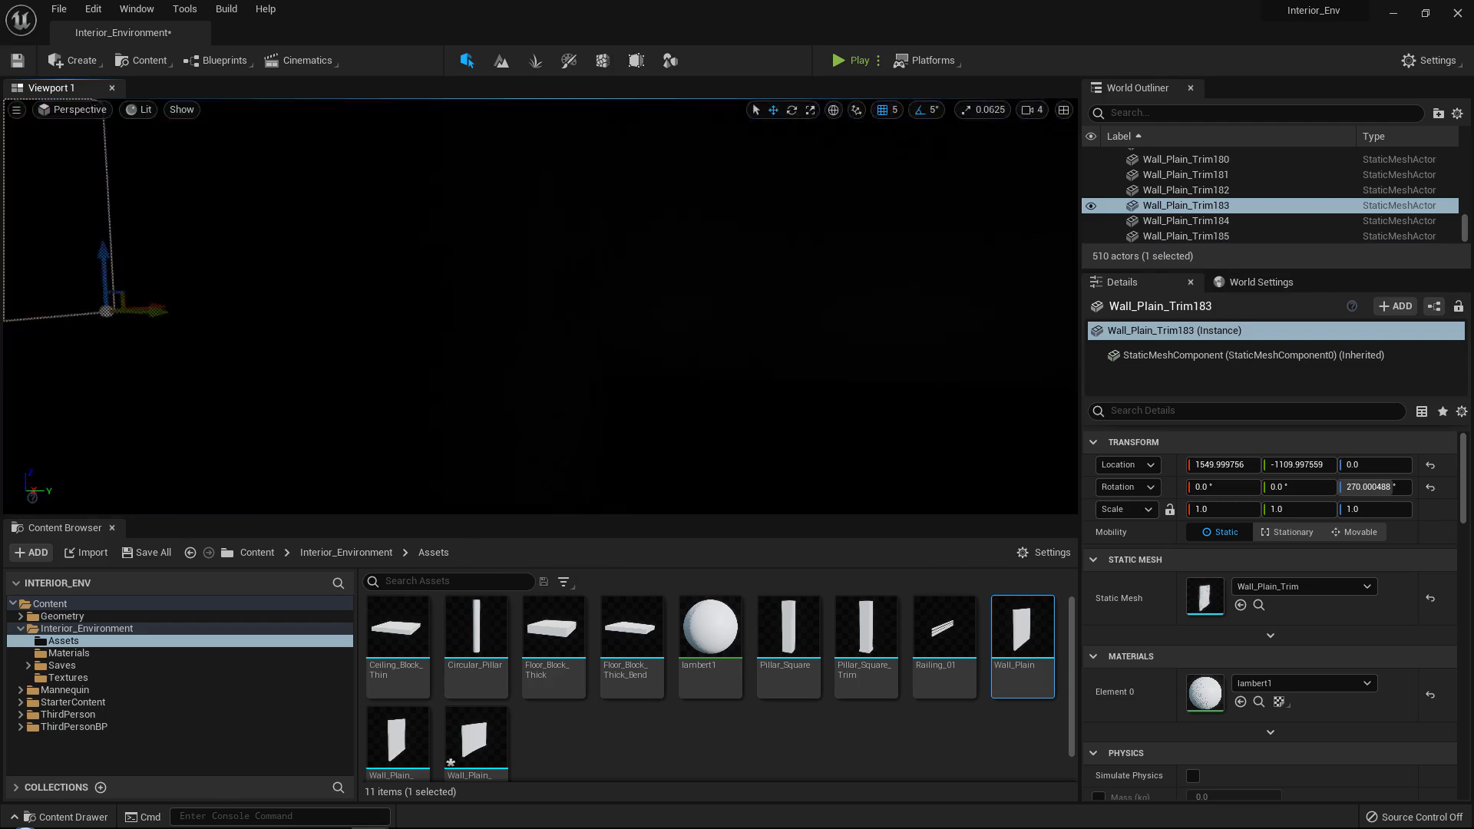
pyautogui.click(146, 110)
pyautogui.click(153, 167)
pyautogui.click(639, 219)
pyautogui.moveTo(637, 222); pyautogui.dragTo(706, 211, button='right')
pyautogui.click(612, 340)
pyautogui.moveTo(599, 335); pyautogui.dragTo(691, 323, button='right')
pyautogui.moveTo(321, 223); pyautogui.dragTo(645, 227, button='right')
pyautogui.click(150, 119)
pyautogui.click(156, 112)
pyautogui.click(205, 149)
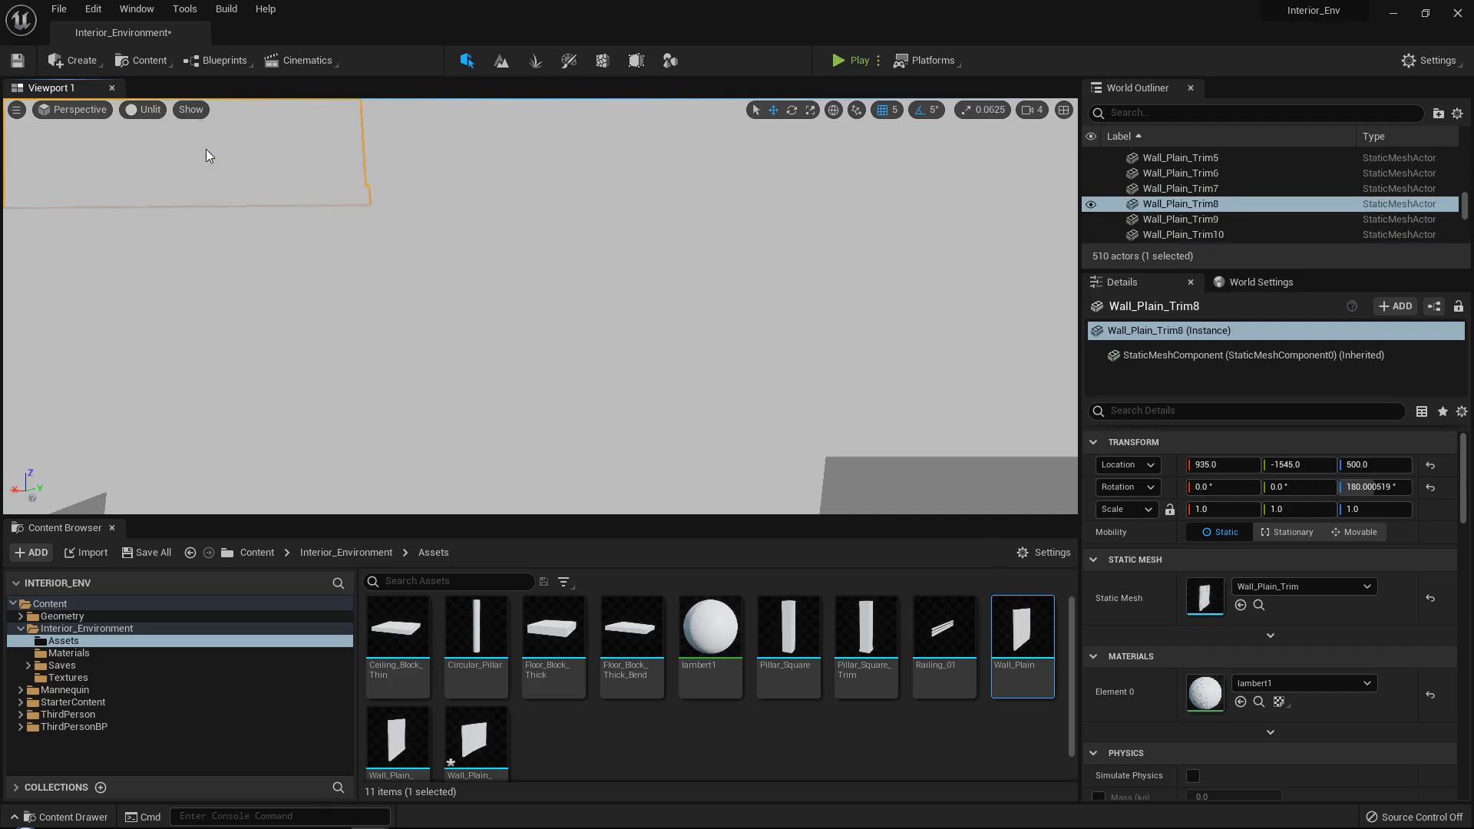
pyautogui.moveTo(261, 185); pyautogui.dragTo(492, 223, button='right')
# Duplicate the corner's 180° wall panel along Y to -2094.997559 to lengthen the outer wall.
pyautogui.moveTo(332, 215); pyautogui.dragTo(461, 254, button='right')
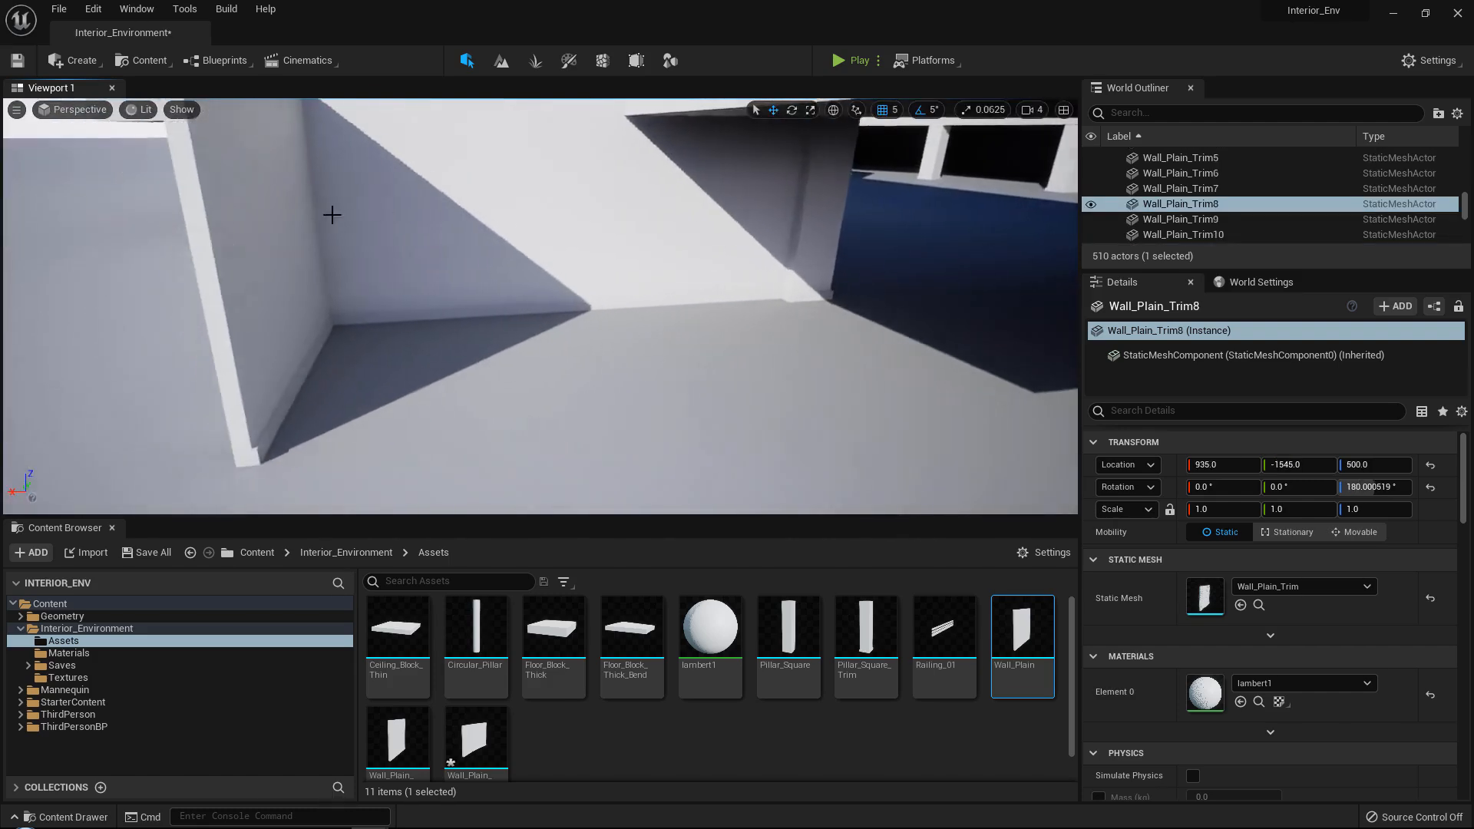
pyautogui.click(333, 214)
pyautogui.moveTo(333, 214); pyautogui.dragTo(446, 345, button='right')
pyautogui.moveTo(422, 414); pyautogui.dragTo(643, 442)
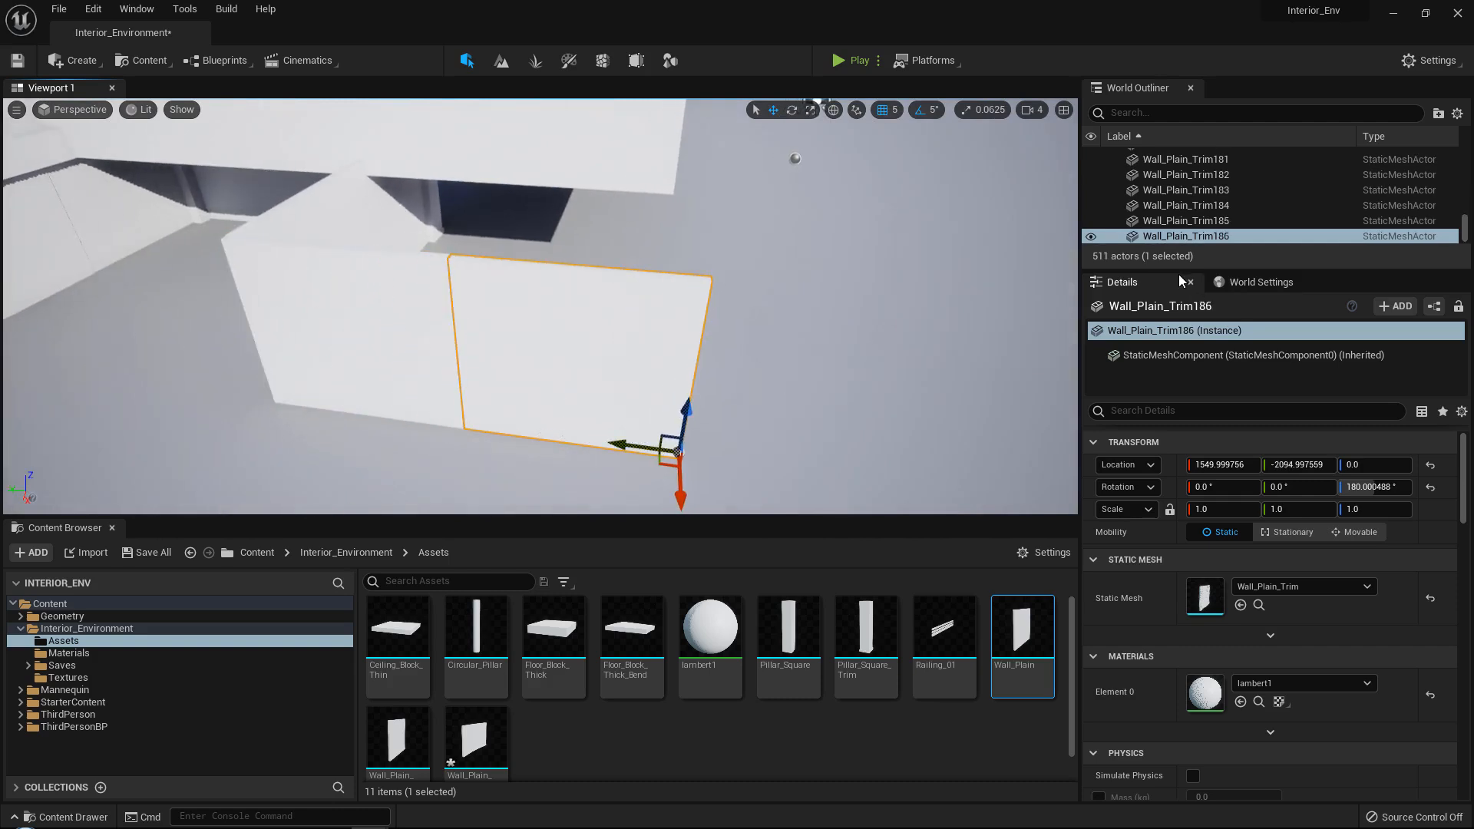
# Set the directional Light Source's intensity to 1.0 lux.
pyautogui.moveTo(906, 295); pyautogui.dragTo(879, 254, button='right')
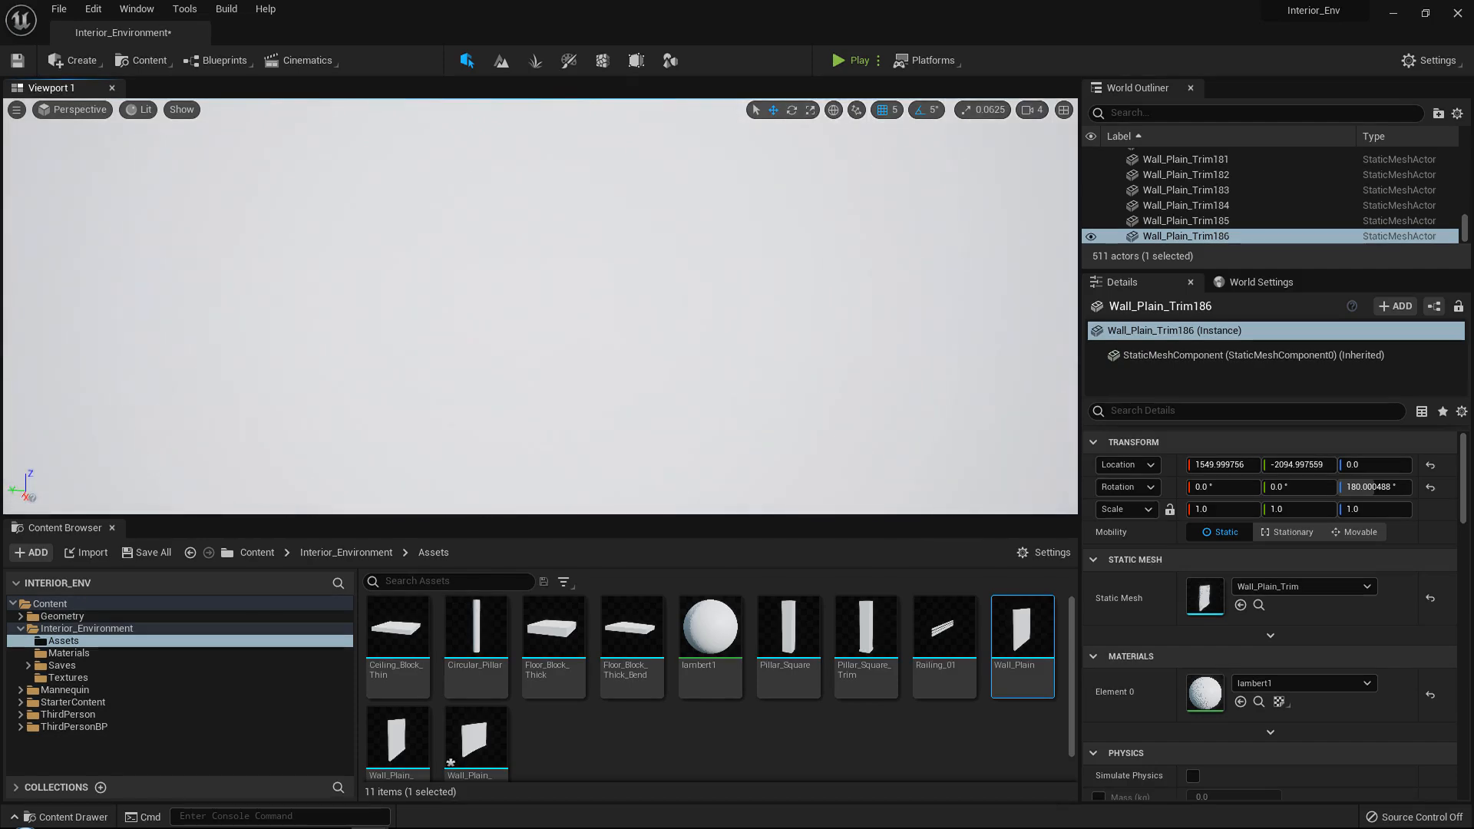
pyautogui.moveTo(509, 336); pyautogui.dragTo(492, 373, button='right')
pyautogui.click(501, 347)
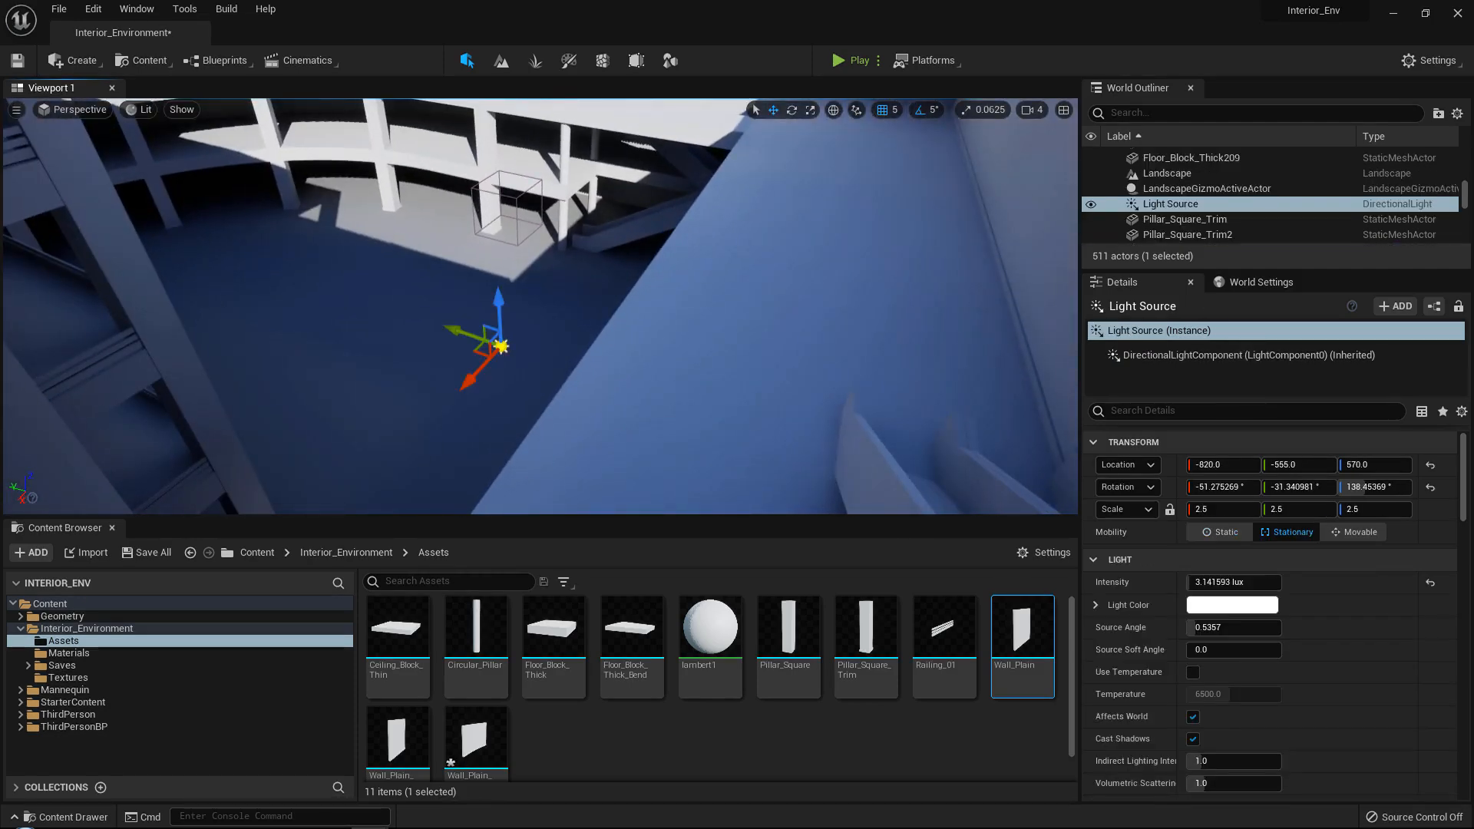
pyautogui.click(1234, 583)
pyautogui.write('1')
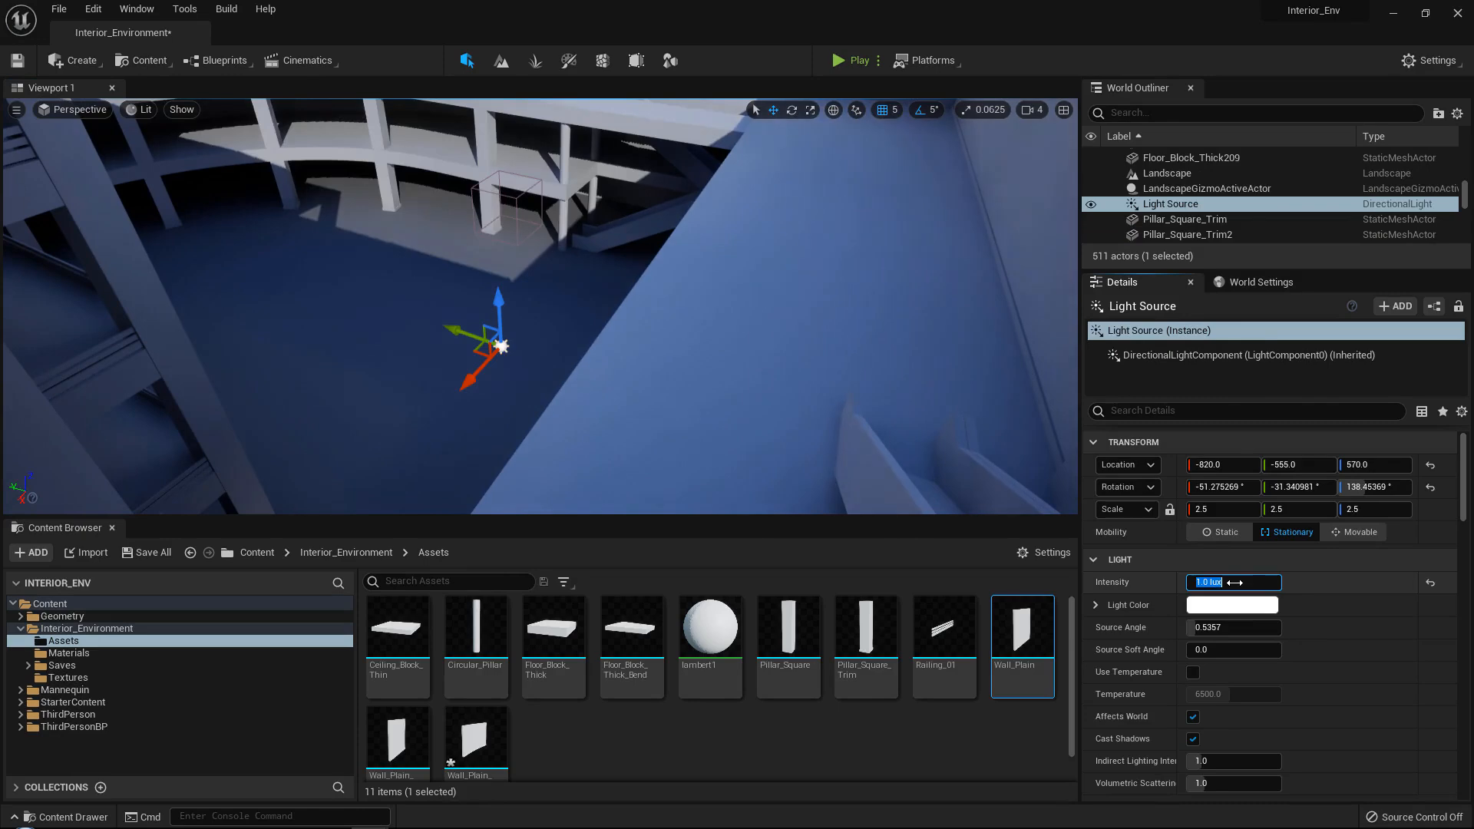
pyautogui.press('Return')
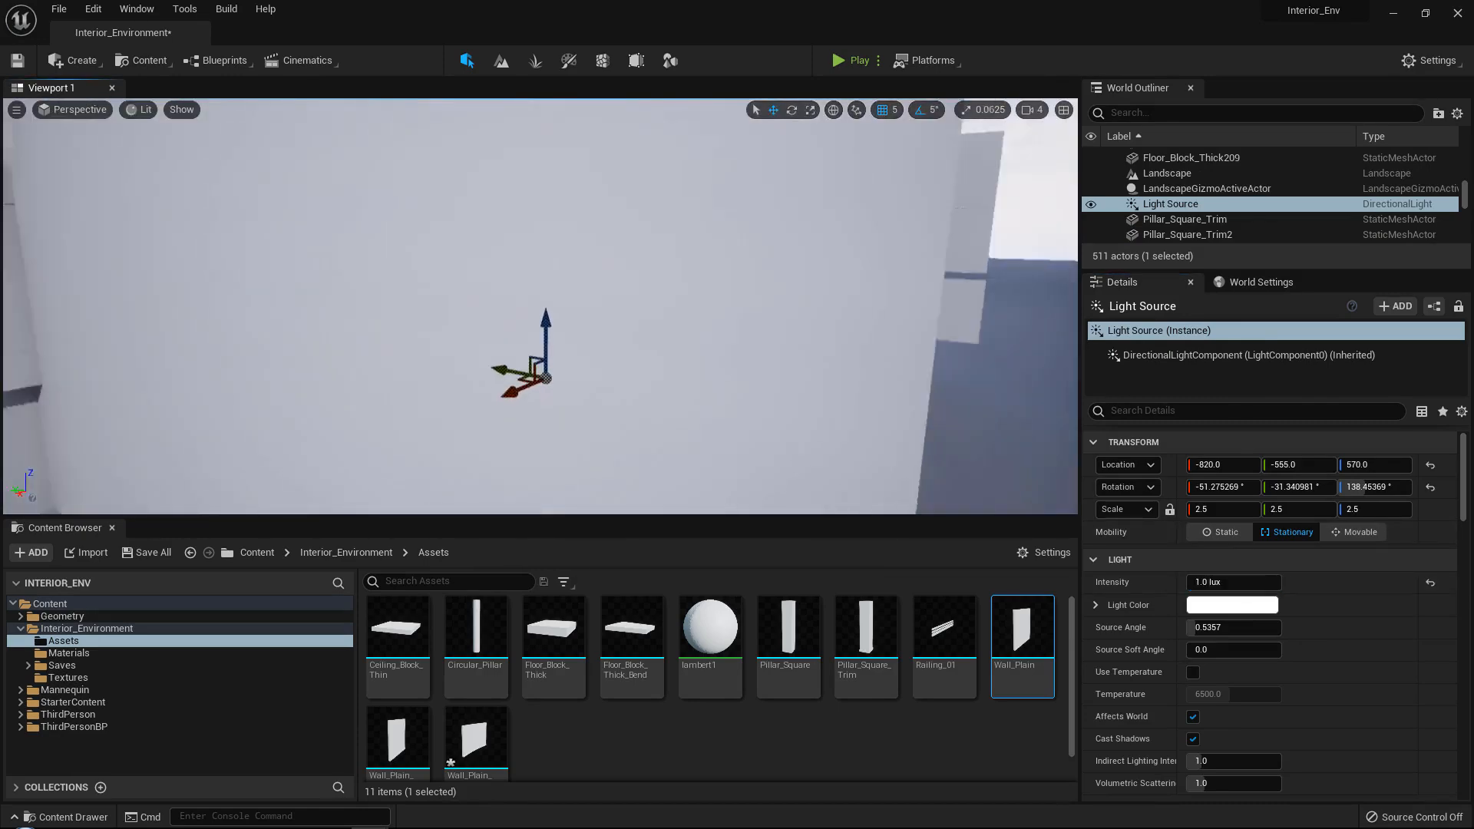
# Duplicate the outer wall's end panel, rotate the copy to 90° about Z, and slide it to X 1054.999756.
pyautogui.press('s')
pyautogui.moveTo(502, 307); pyautogui.dragTo(496, 384, button='right')
pyautogui.click(415, 346)
pyautogui.moveTo(415, 345); pyautogui.dragTo(415, 365, button='right')
pyautogui.press('s')
pyautogui.moveTo(529, 436); pyautogui.dragTo(503, 465, button='right')
pyautogui.press('e')
pyautogui.moveTo(514, 476); pyautogui.dragTo(586, 467)
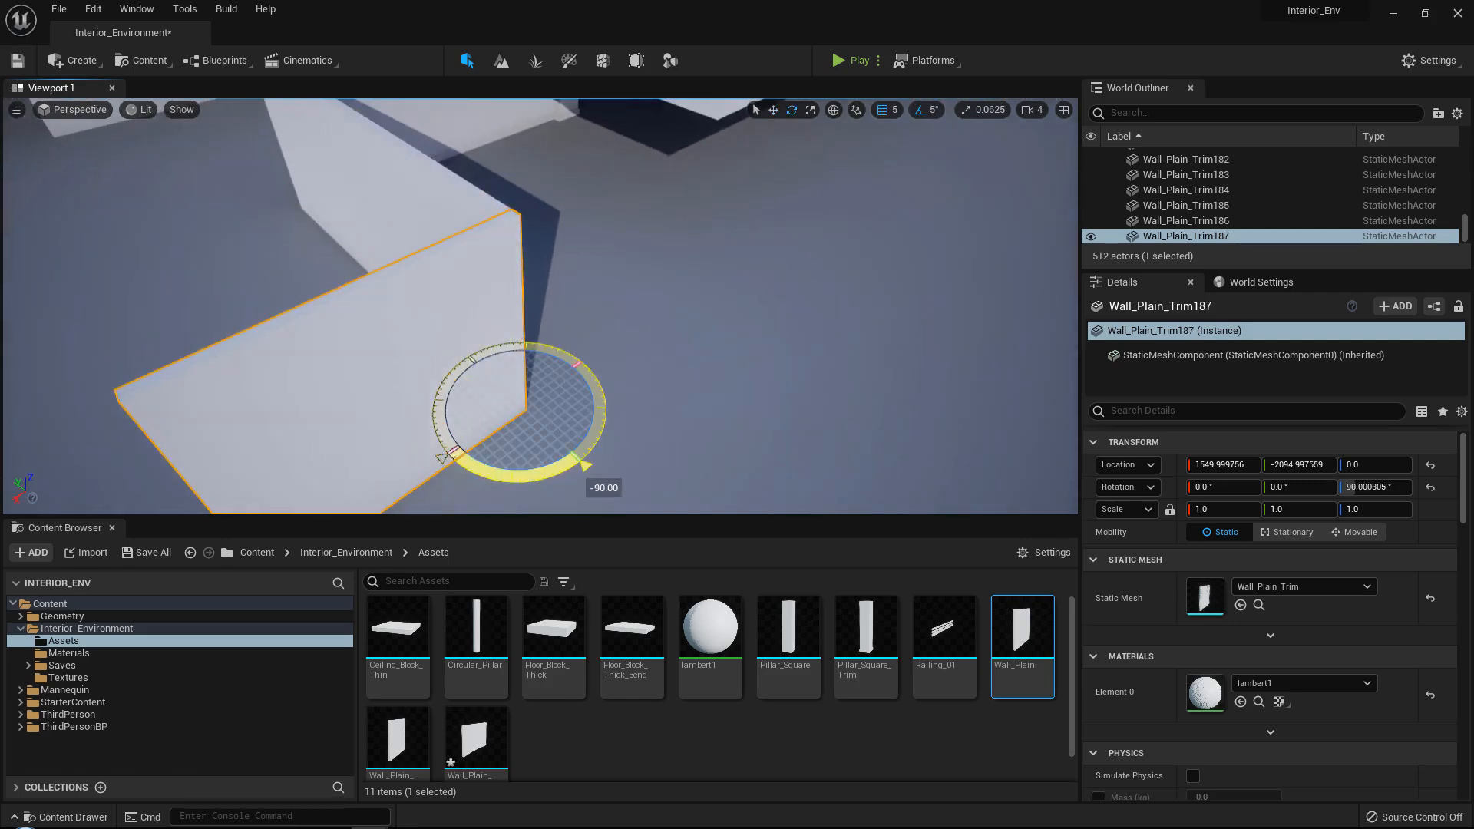
pyautogui.moveTo(491, 424); pyautogui.dragTo(665, 350)
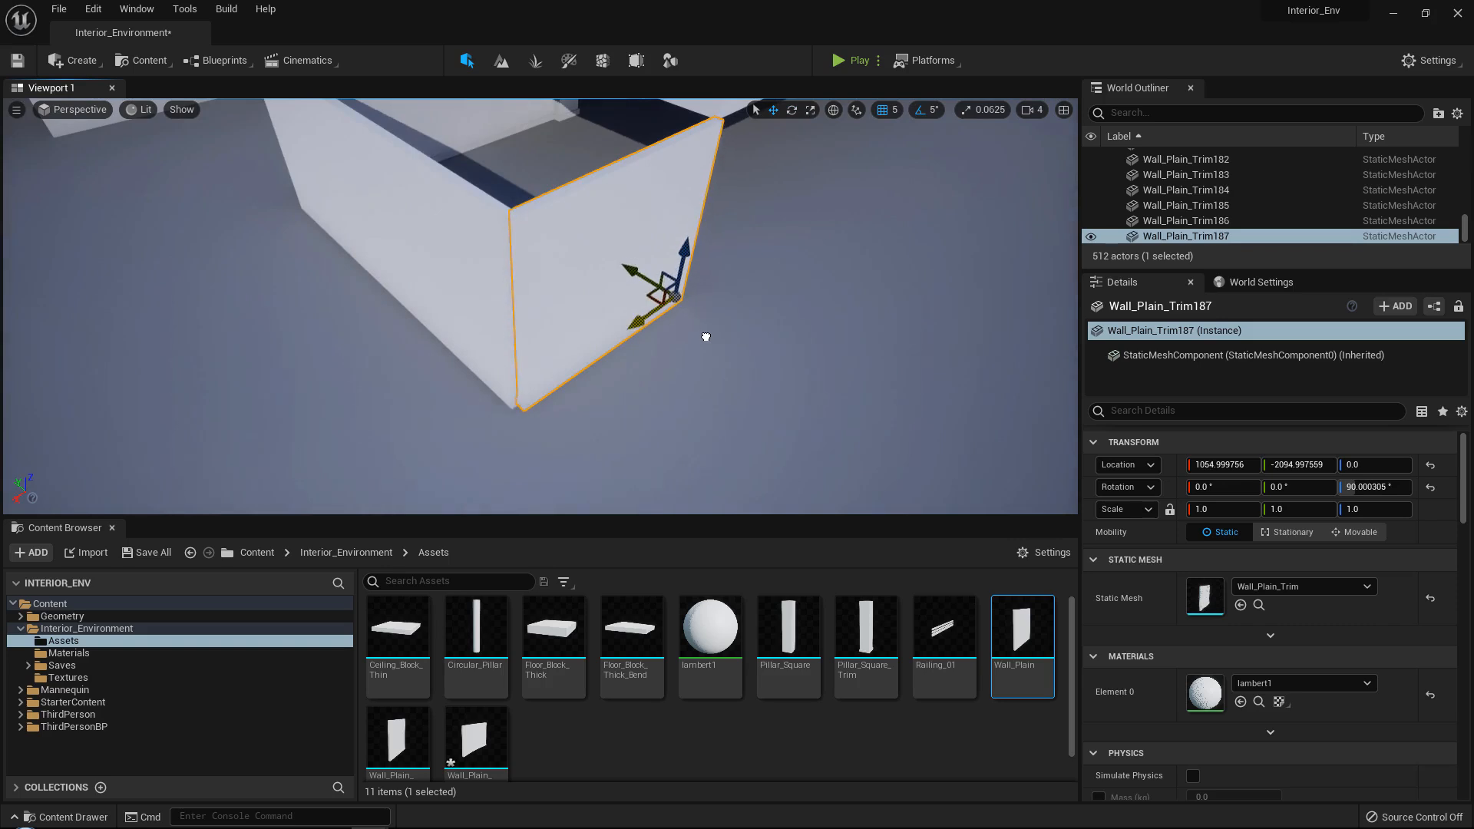
# Shift the perpendicular end panel inward along Y to -1989.997559.
pyautogui.press('a')
pyautogui.moveTo(607, 408)
pyautogui.mouseDown(button='right')
pyautogui.moveTo(691, 415)
pyautogui.moveTo(607, 409)
pyautogui.mouseUp(button='right')
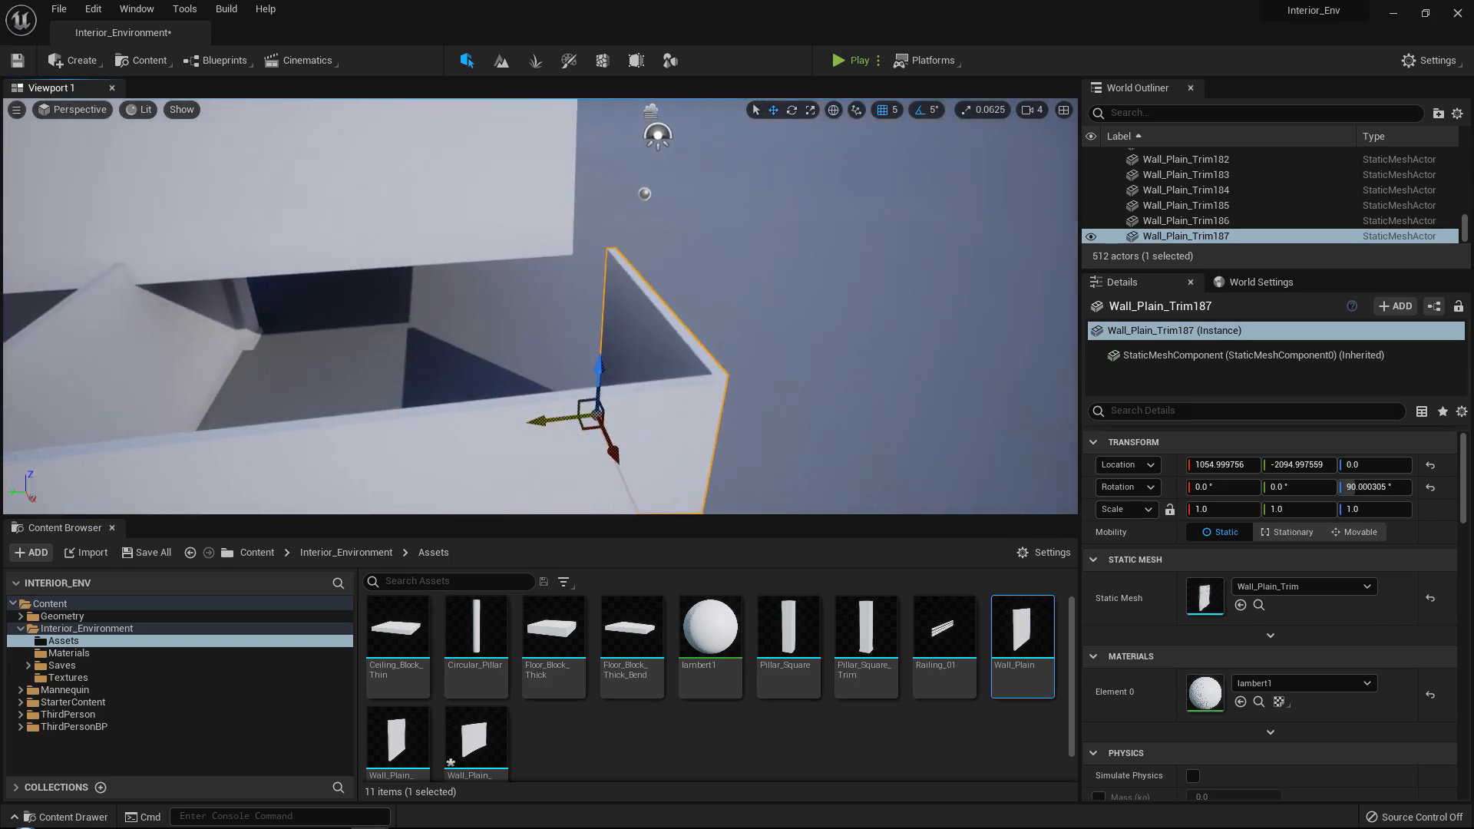
pyautogui.moveTo(559, 420); pyautogui.dragTo(522, 415)
pyautogui.moveTo(518, 416); pyautogui.dragTo(649, 438, button='right')
# Duplicate the perpendicular end panel along X to 554.999756.
pyautogui.press('d')
pyautogui.press('e')
pyautogui.press('a')
pyautogui.press('s')
pyautogui.keyDown('alt'); pyautogui.moveTo(619, 435); pyautogui.dragTo(393, 414); pyautogui.keyUp('alt')
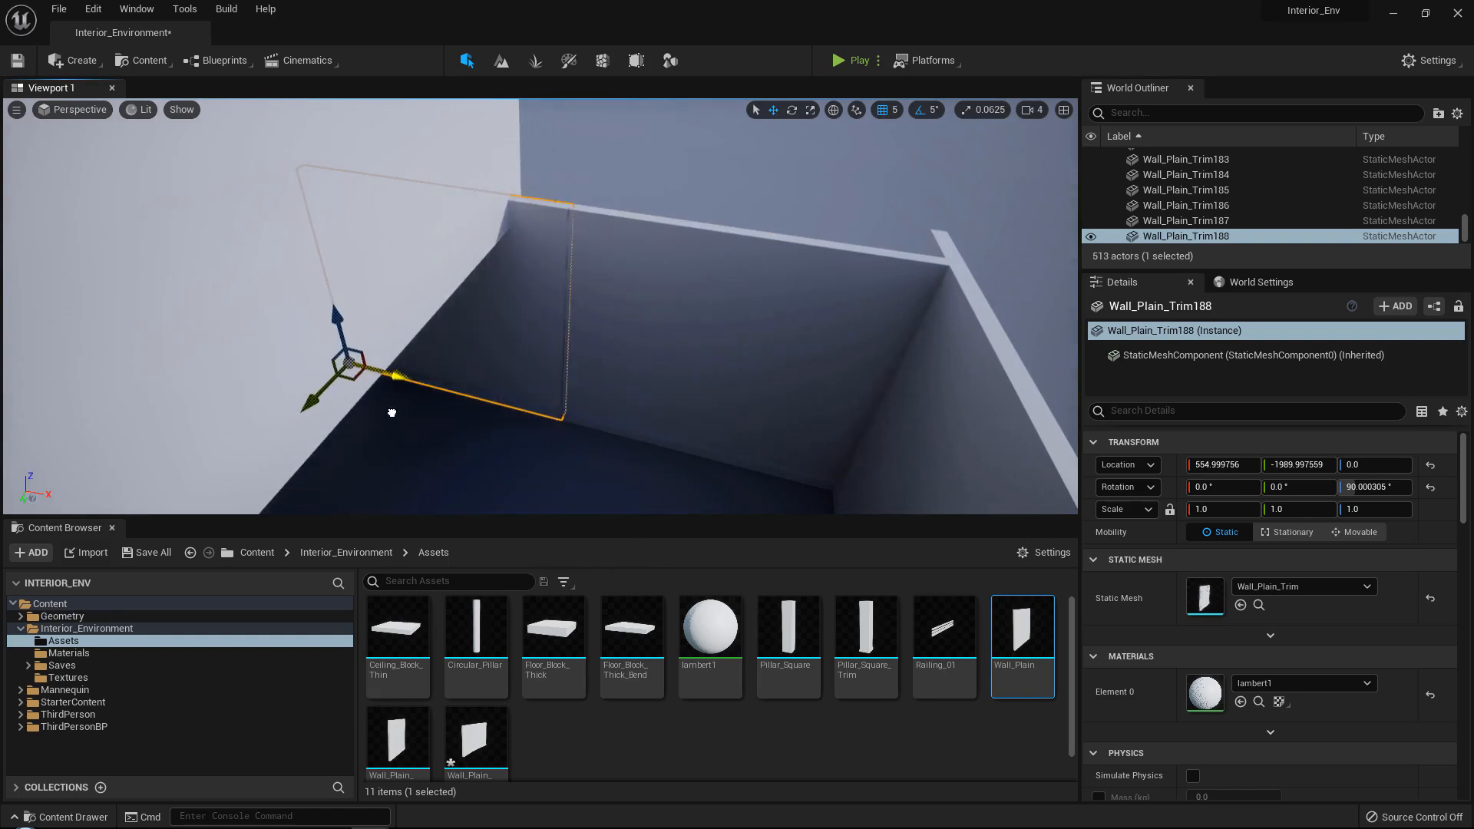
# Select both perpendicular side-wall panels and move them along Y to -2024.997559.
pyautogui.keyDown('shift'); pyautogui.click(689, 332); pyautogui.keyUp('shift')
pyautogui.moveTo(689, 332); pyautogui.dragTo(509, 371, button='right')
pyautogui.press('d')
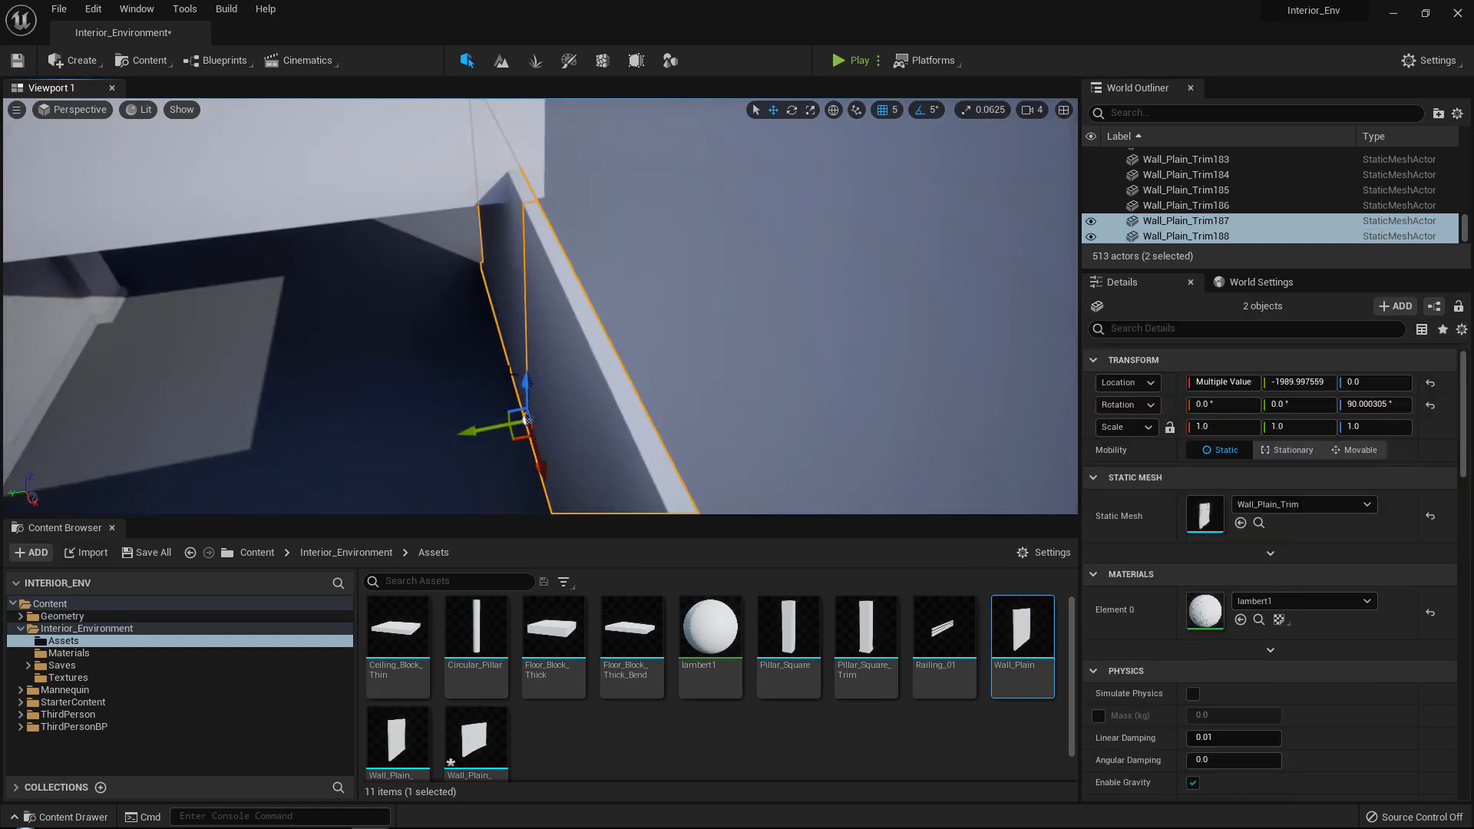
pyautogui.moveTo(491, 423); pyautogui.dragTo(509, 424)
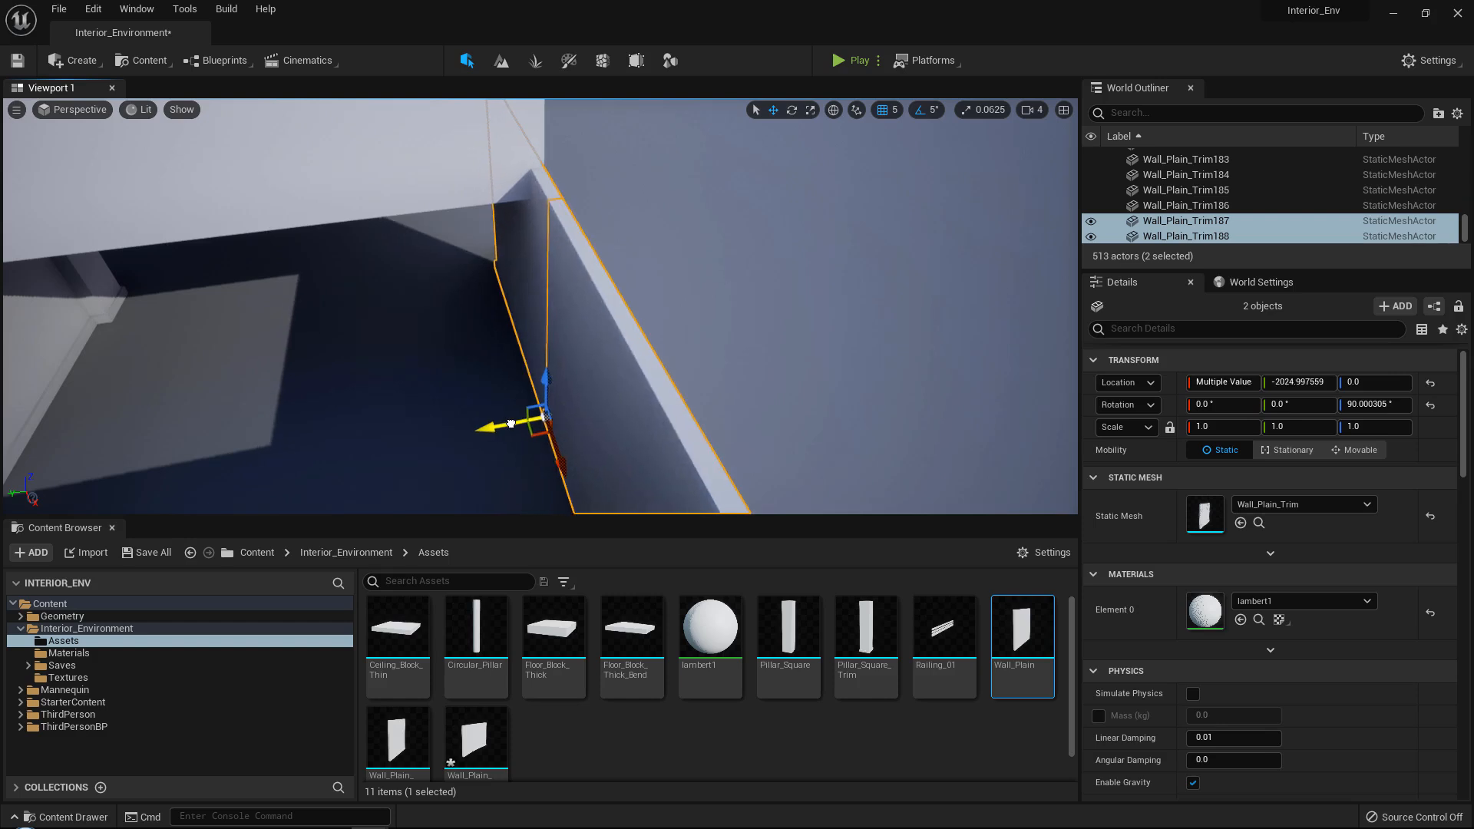
# Extend the side wall with two more panel copies, placed at X 54.999756 and X -450.000244.
pyautogui.press('w')
pyautogui.moveTo(511, 424); pyautogui.dragTo(590, 319, button='right')
pyautogui.click(777, 367)
pyautogui.moveTo(777, 367); pyautogui.dragTo(711, 398, button='right')
pyautogui.keyDown('alt'); pyautogui.moveTo(711, 398); pyautogui.dragTo(352, 402); pyautogui.keyUp('alt')
pyautogui.moveTo(352, 402); pyautogui.dragTo(338, 396, button='right')
pyautogui.press('a')
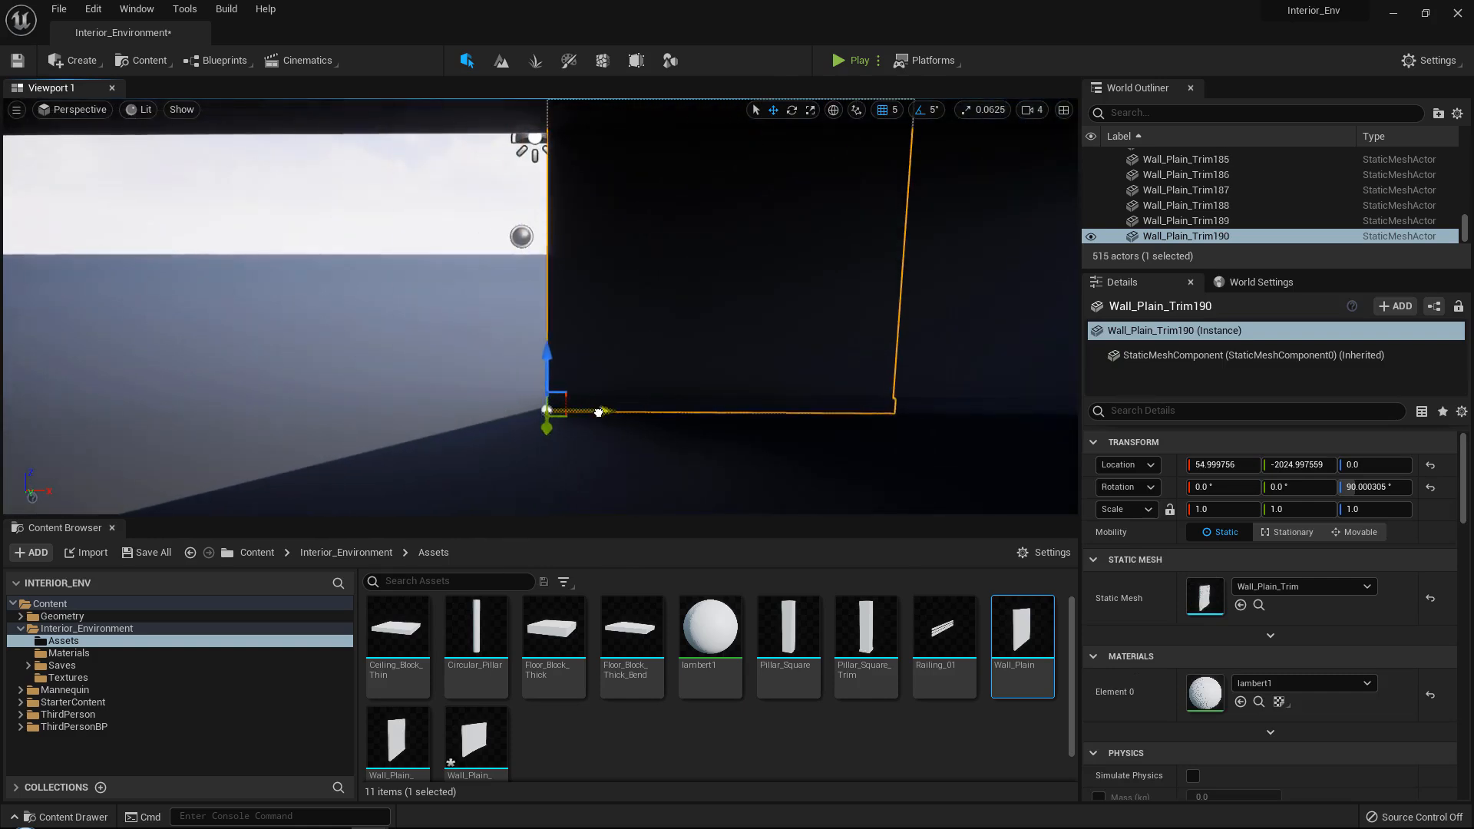
pyautogui.keyDown('alt'); pyautogui.moveTo(599, 413); pyautogui.dragTo(269, 418); pyautogui.keyUp('alt')
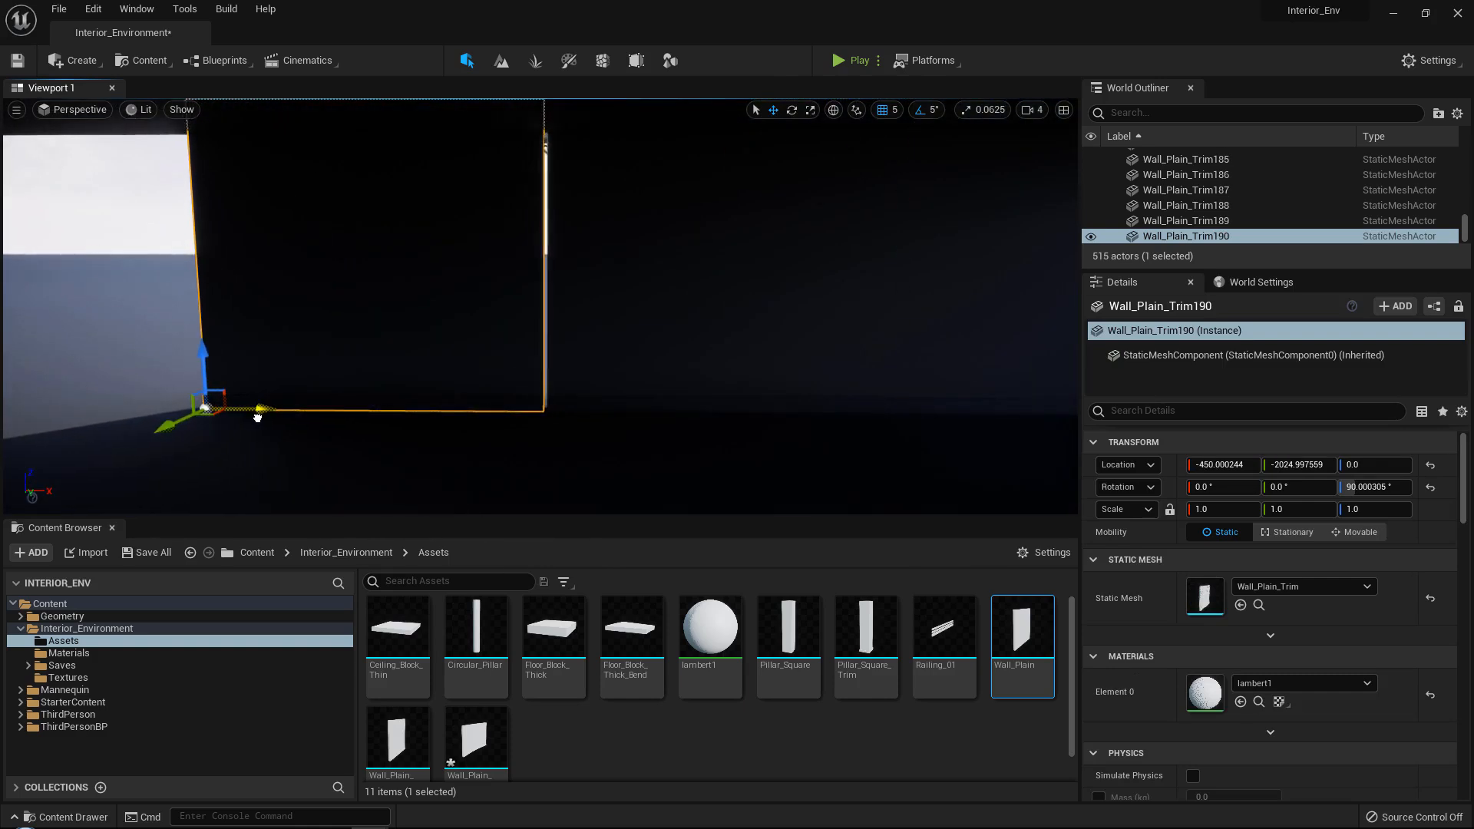
# Continue the side wall with three more panel copies, from X -945.000244 to X -1950.000244.
pyautogui.press('a')
pyautogui.moveTo(259, 418); pyautogui.dragTo(240, 415, button='right')
pyautogui.keyDown('alt'); pyautogui.moveTo(606, 427); pyautogui.dragTo(272, 427); pyautogui.keyUp('alt')
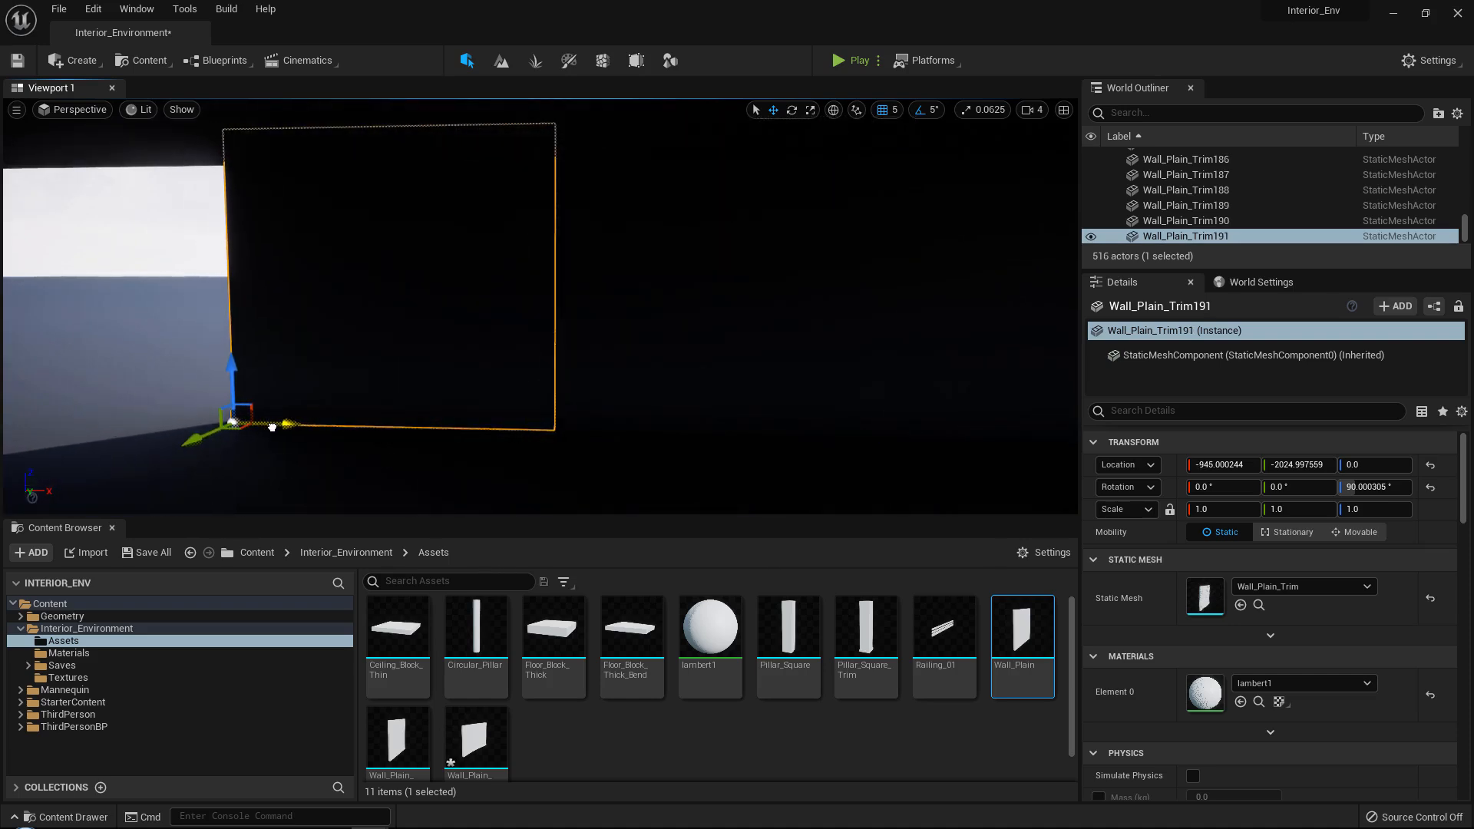
pyautogui.moveTo(238, 421); pyautogui.dragTo(504, 404, button='middle')
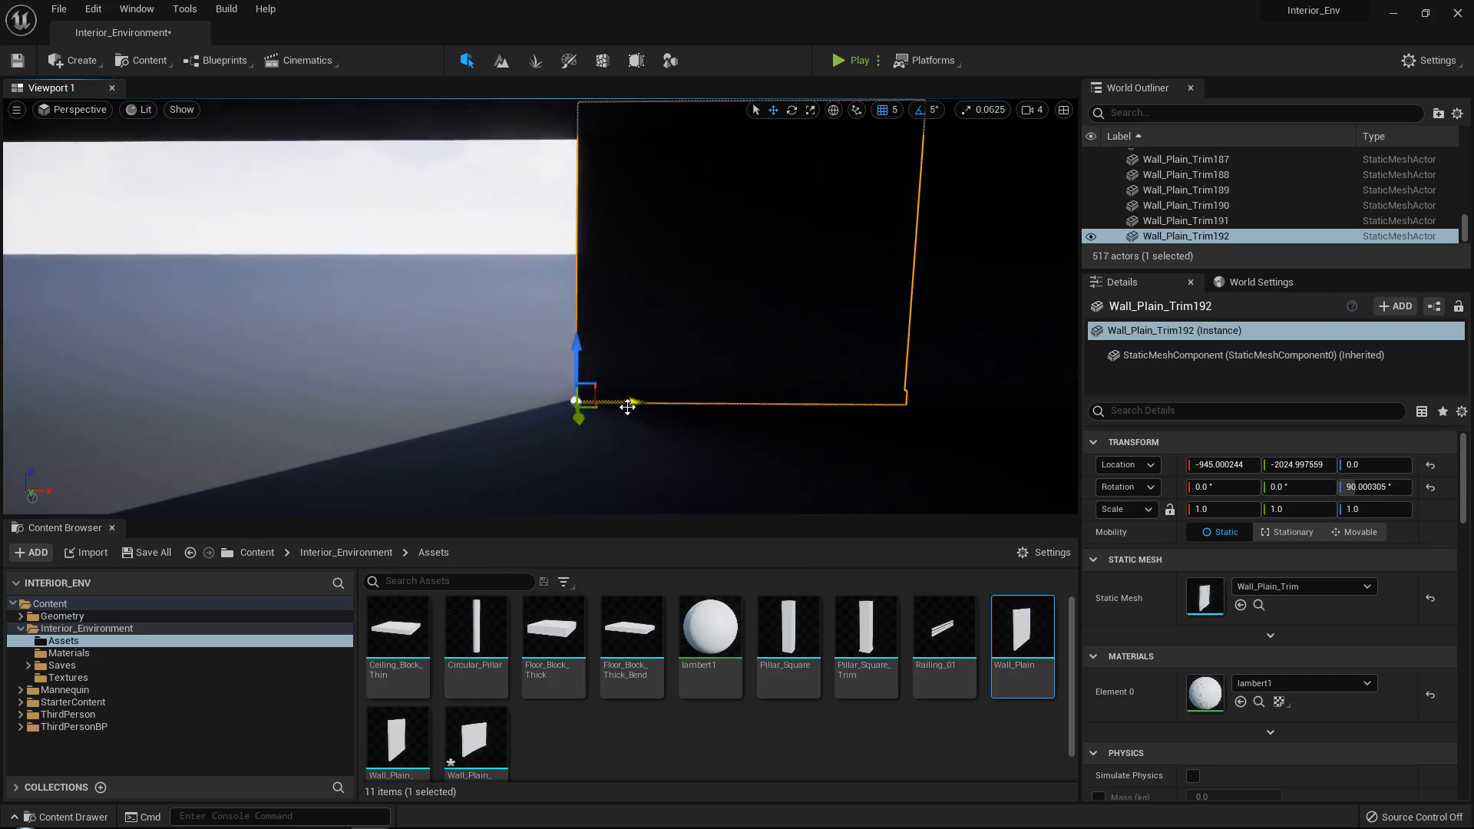
pyautogui.moveTo(627, 407); pyautogui.dragTo(305, 408)
pyautogui.moveTo(304, 406); pyautogui.dragTo(668, 408, button='middle')
pyautogui.keyDown('alt'); pyautogui.moveTo(668, 408); pyautogui.dragTo(350, 405); pyautogui.keyUp('alt')
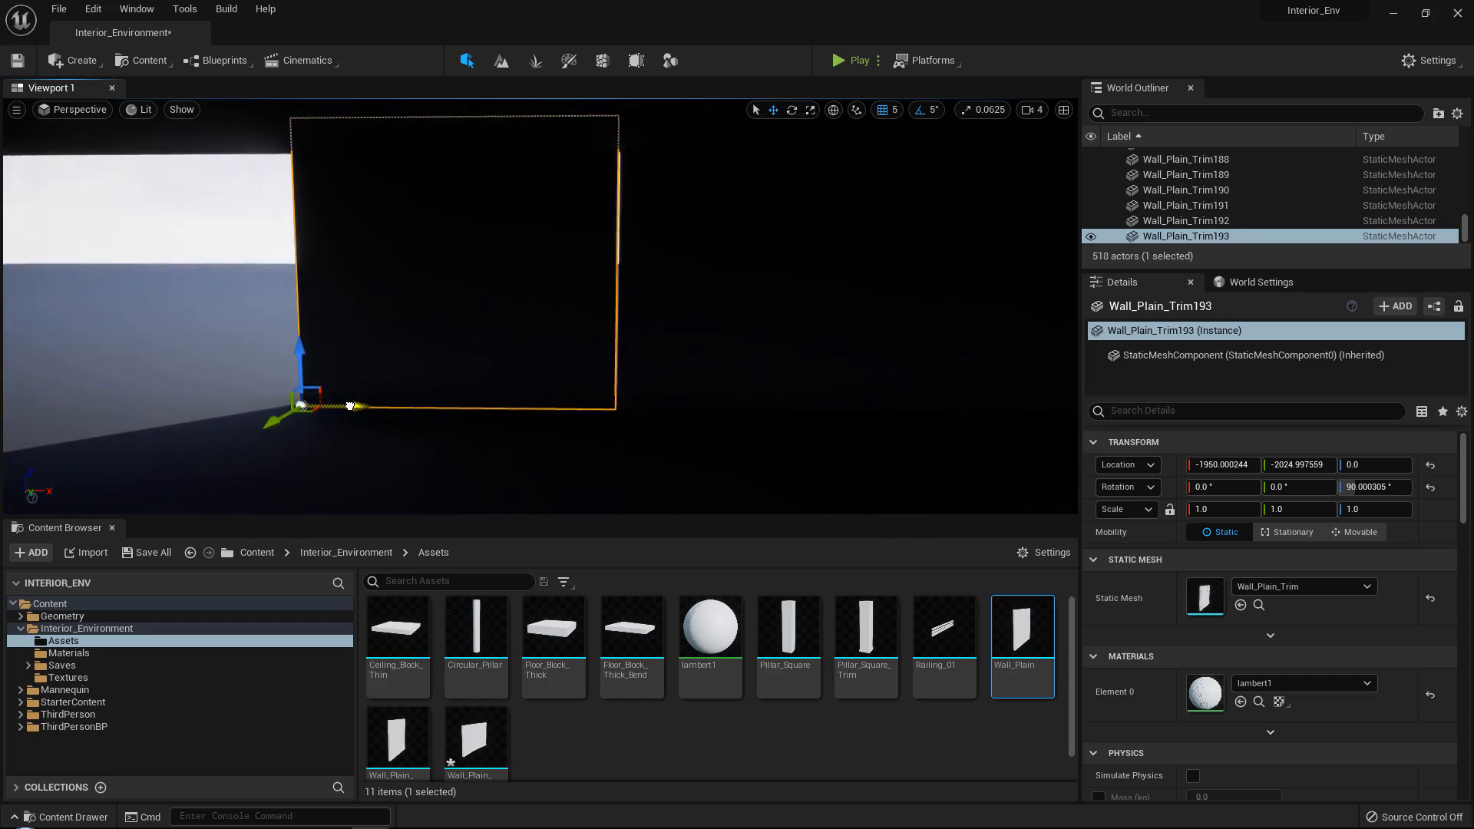
# Align the last side-wall panel at X -1945.000244 and add four more copies in a row out to X -3945.000244.
pyautogui.moveTo(304, 405); pyautogui.dragTo(662, 395, button='middle')
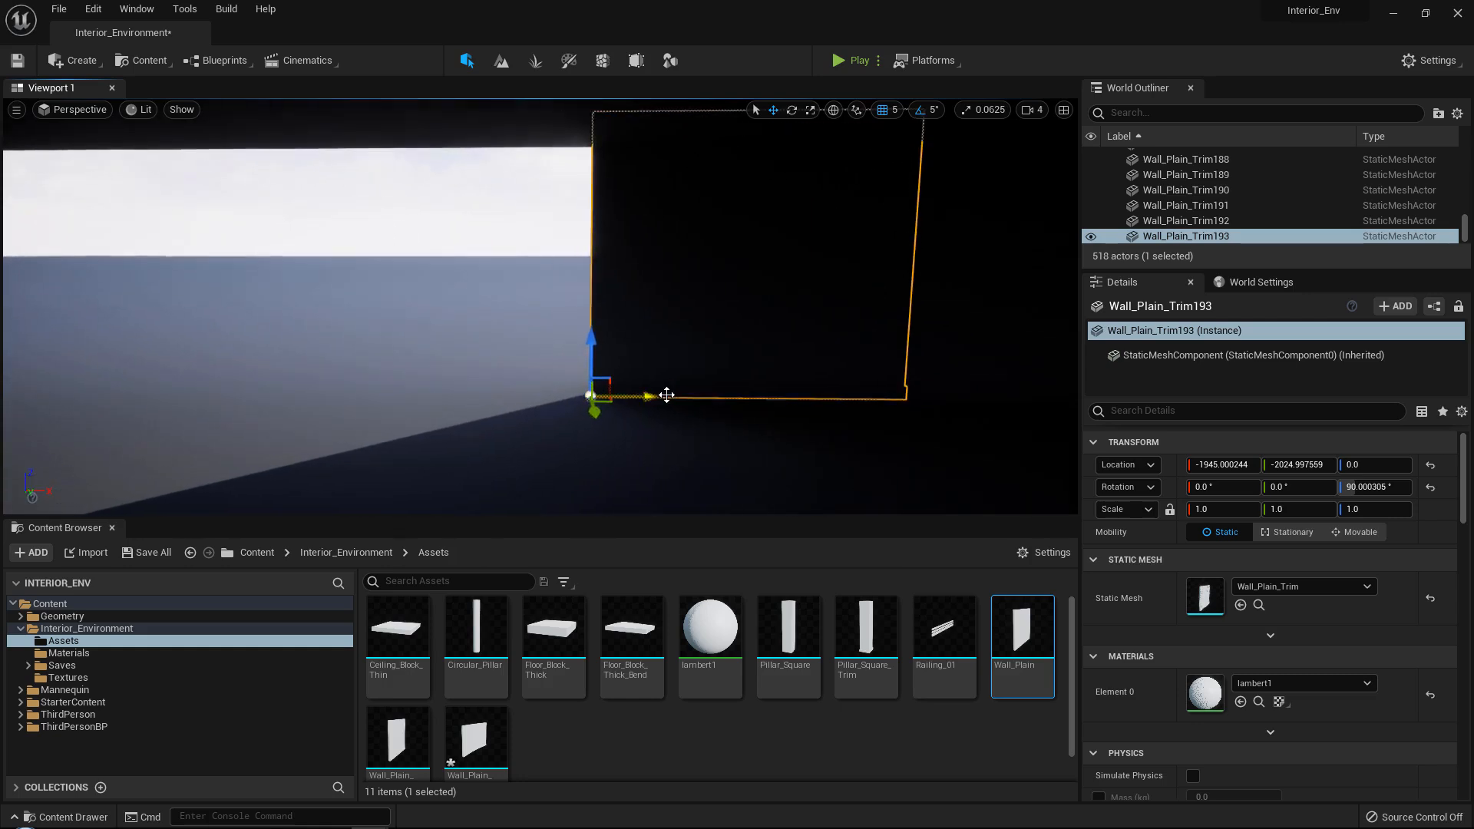
pyautogui.keyDown('alt'); pyautogui.moveTo(662, 394); pyautogui.dragTo(338, 403); pyautogui.keyUp('alt')
pyautogui.moveTo(340, 402); pyautogui.dragTo(566, 388, button='middle')
pyautogui.moveTo(629, 380); pyautogui.dragTo(325, 380)
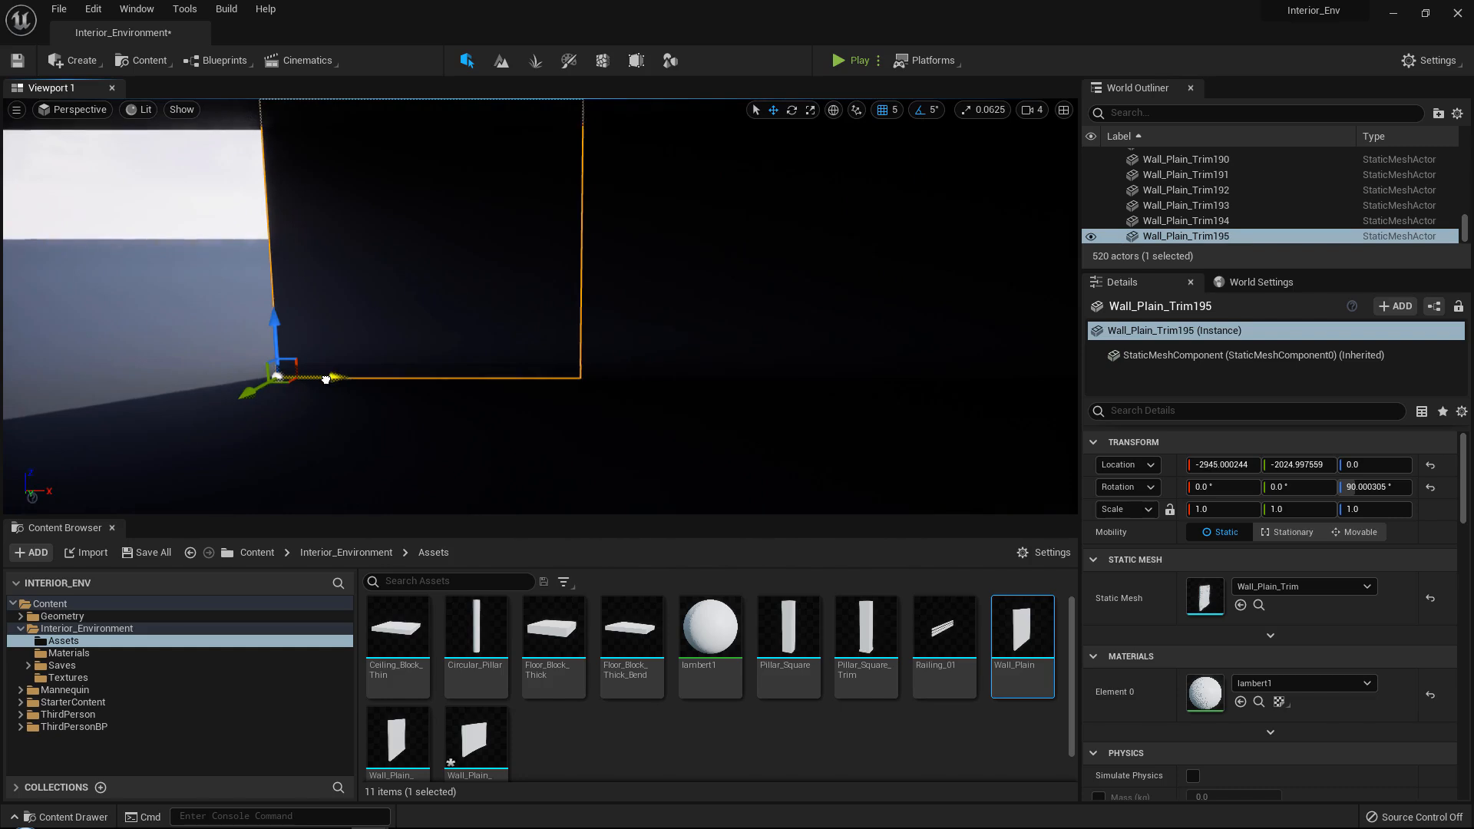
pyautogui.moveTo(338, 377); pyautogui.dragTo(658, 361, button='middle')
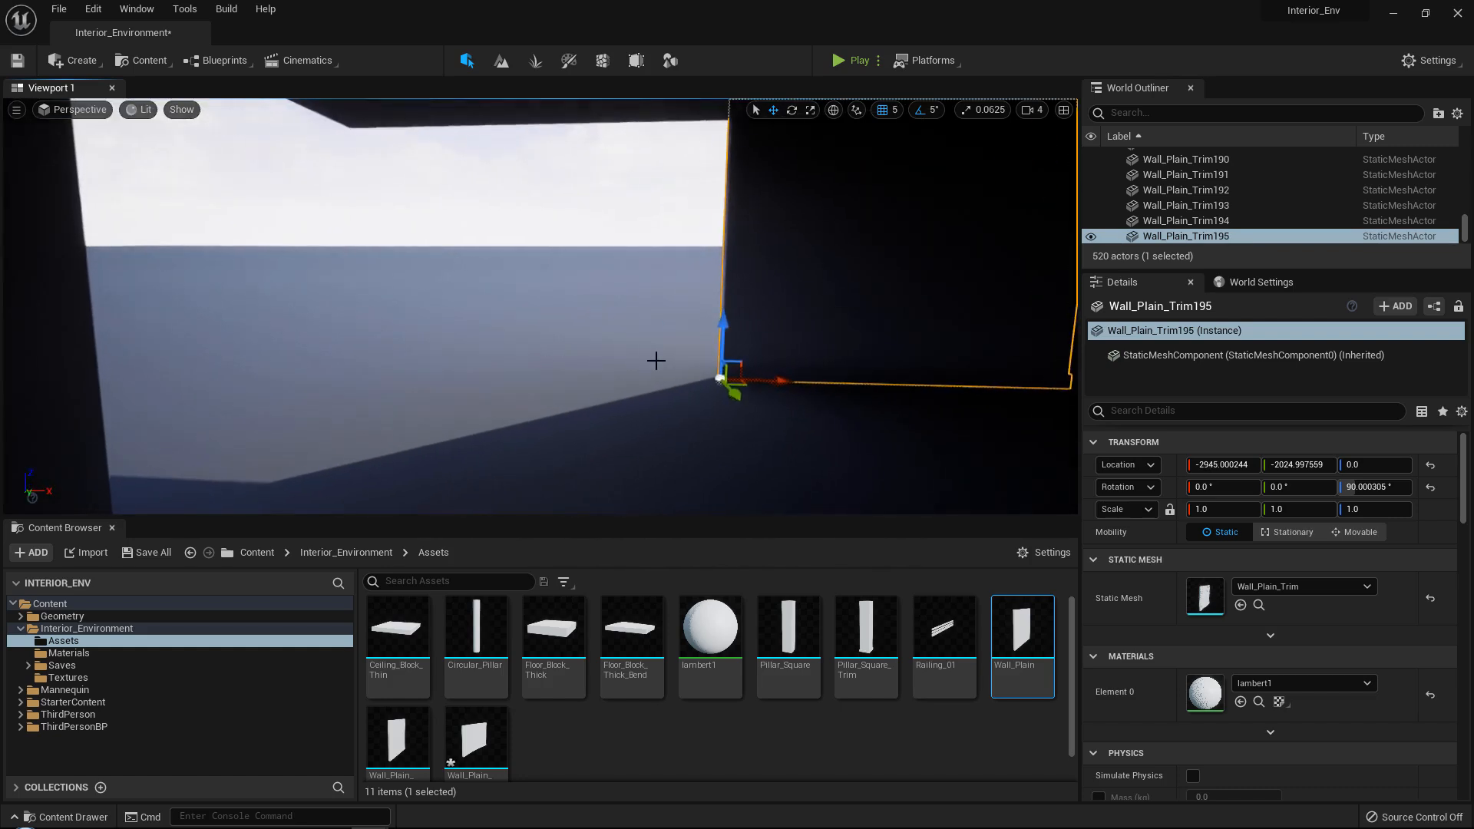
pyautogui.keyDown('alt'); pyautogui.moveTo(763, 382); pyautogui.dragTo(194, 369); pyautogui.keyUp('alt')
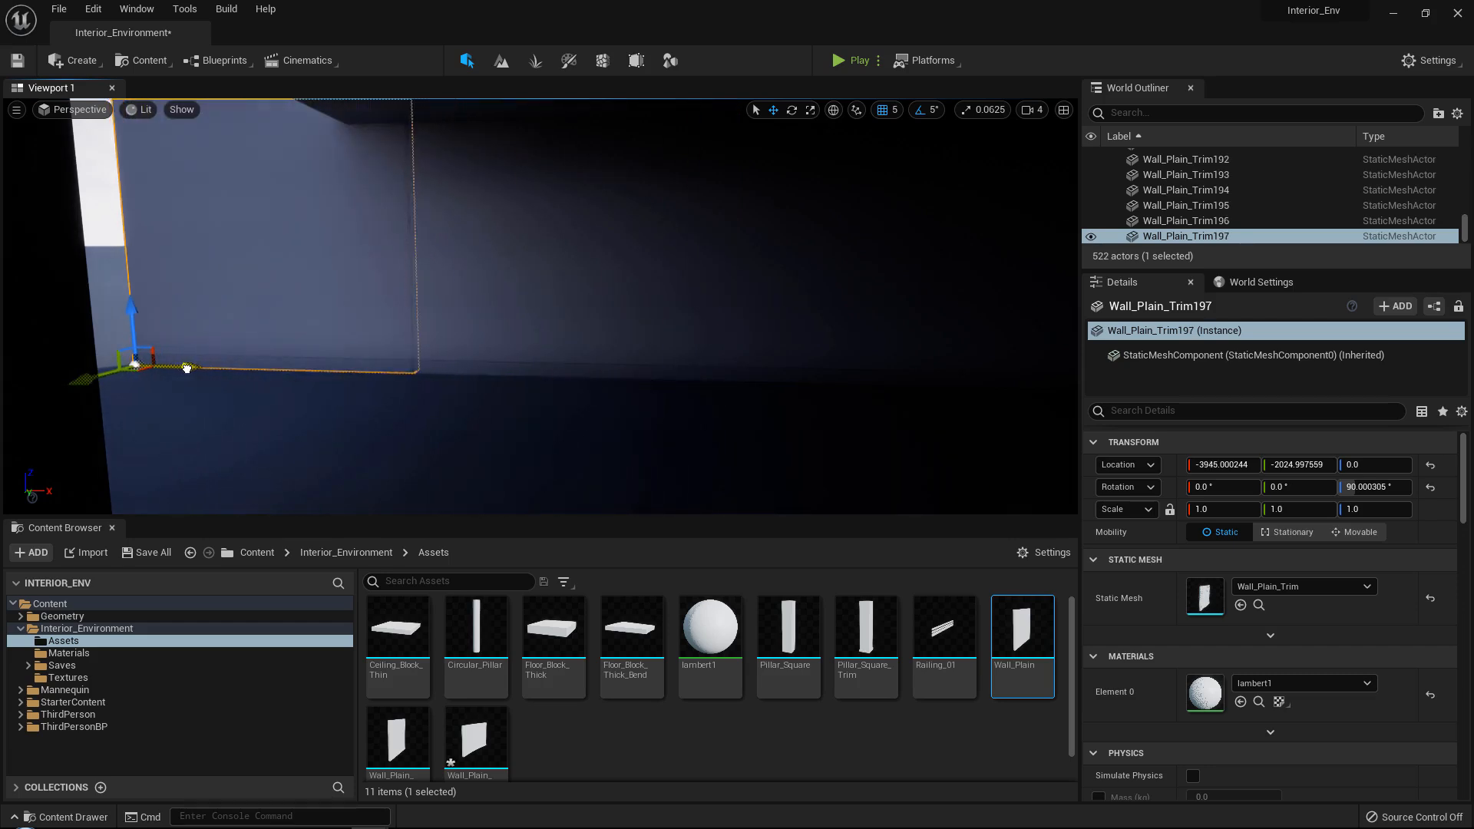
# Duplicate the ground-floor end wall's outer panel along Y to -1460.0, towards the new side wall.
pyautogui.moveTo(301, 358); pyautogui.dragTo(84, 355, button='right')
pyautogui.click(302, 355)
pyautogui.moveTo(302, 355); pyautogui.dragTo(230, 354, button='right')
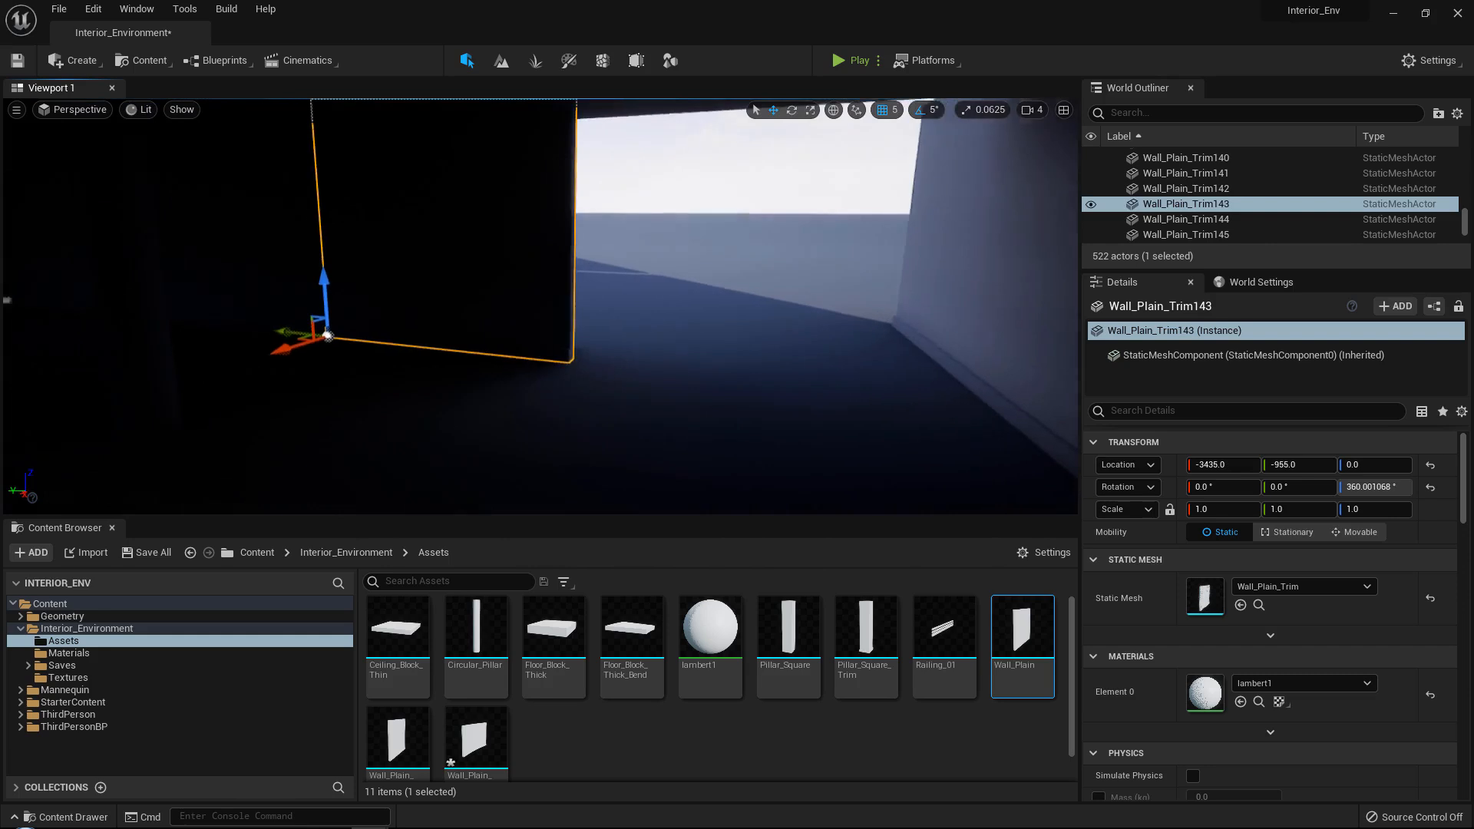
pyautogui.keyDown('alt'); pyautogui.moveTo(304, 330); pyautogui.dragTo(525, 332); pyautogui.keyUp('alt')
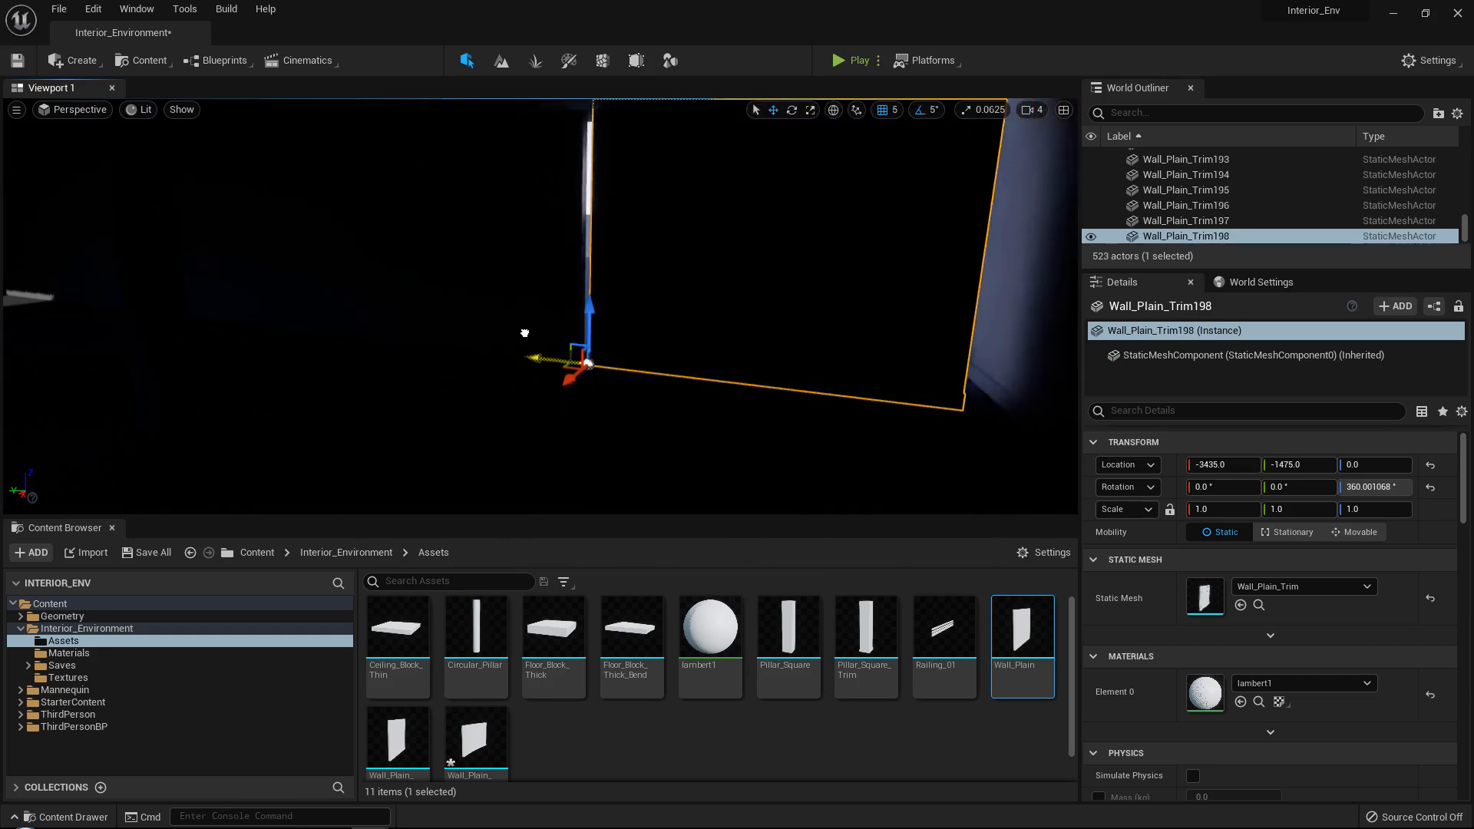
pyautogui.moveTo(518, 332); pyautogui.dragTo(622, 333, button='right')
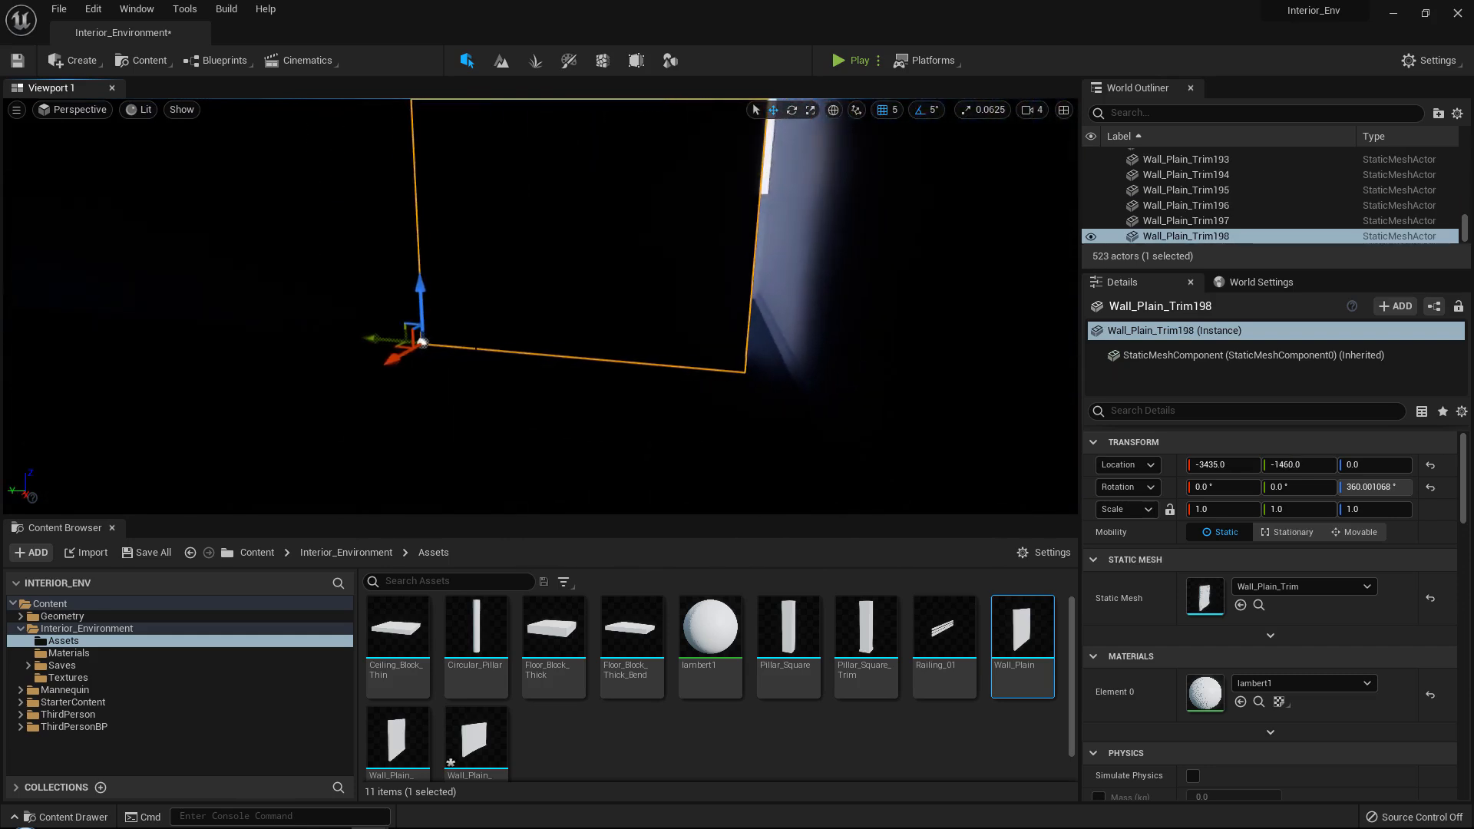
# Duplicate the ground-floor end wall's outer panel once more along Y to -1965.0.
pyautogui.moveTo(384, 340); pyautogui.dragTo(705, 339)
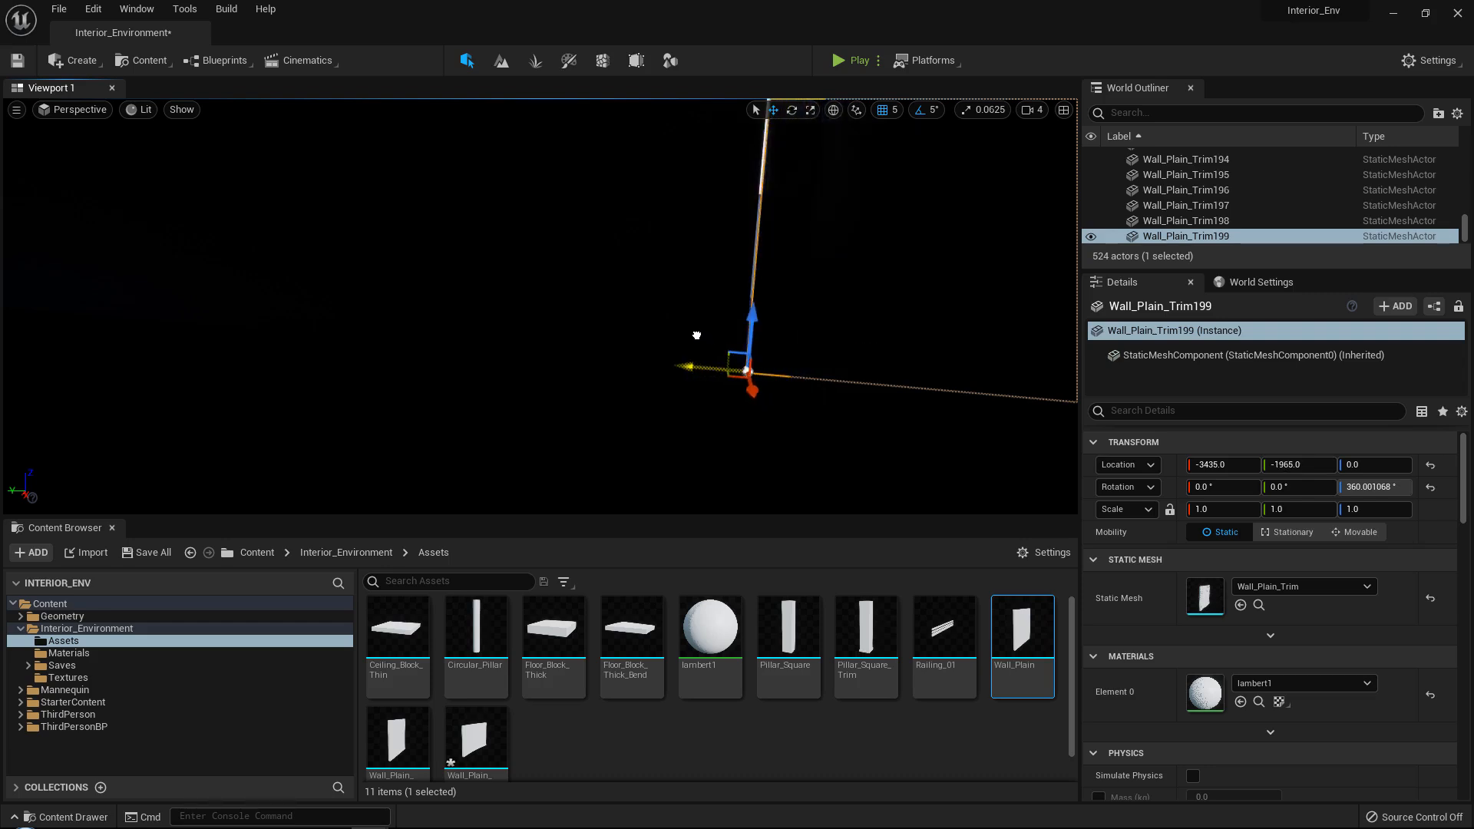
pyautogui.press('s')
pyautogui.moveTo(691, 338); pyautogui.dragTo(1006, 331, button='right')
# Extend the floor at Z 400.0 by duplicating its two edge Floor_Block_Thick pieces along X twice, out to X 1455.0.
pyautogui.press('w')
pyautogui.moveTo(529, 258); pyautogui.dragTo(653, 330, button='right')
pyautogui.press('s')
pyautogui.click(592, 228)
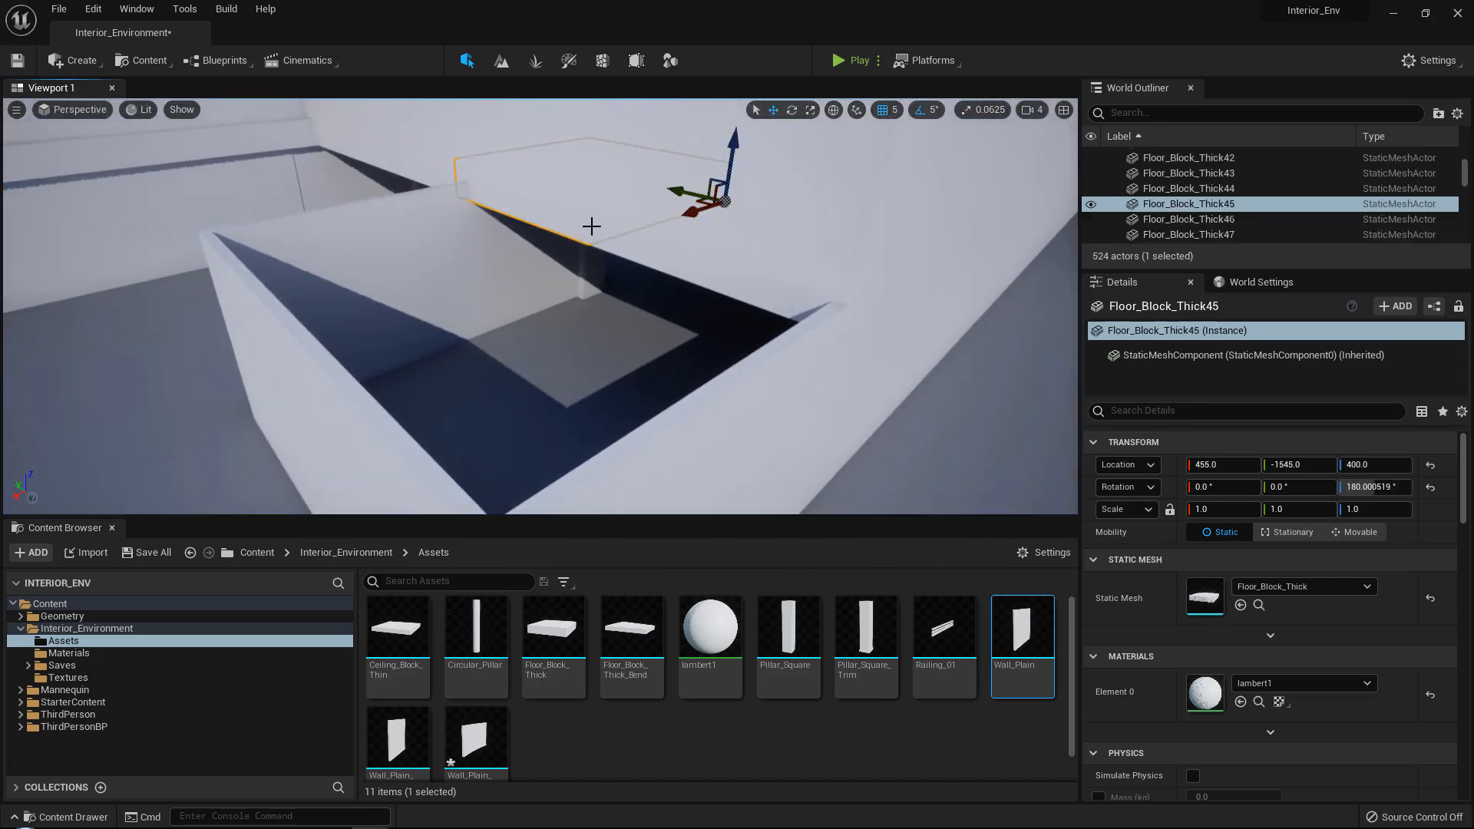
pyautogui.keyDown('ctrl'); pyautogui.click(701, 267); pyautogui.keyUp('ctrl')
pyautogui.press('s')
pyautogui.moveTo(702, 266); pyautogui.dragTo(890, 257, button='right')
pyautogui.press('a')
pyautogui.moveTo(338, 231); pyautogui.dragTo(461, 231, button='right')
pyautogui.moveTo(365, 228); pyautogui.dragTo(681, 233)
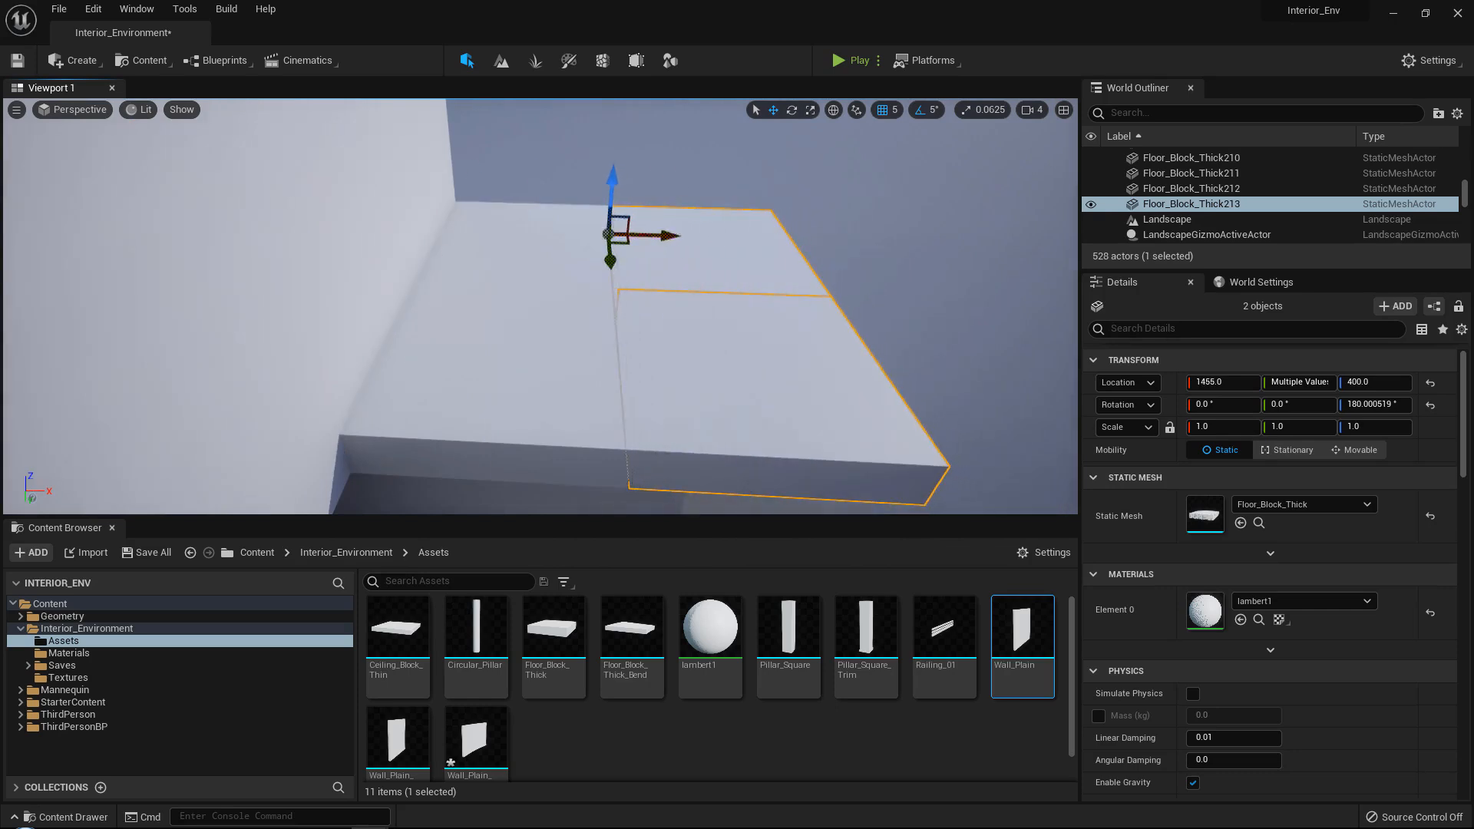
# Shift the end-wall panel Wall_Plain_Trim198 along Y to -1455.0.
pyautogui.press('w')
pyautogui.moveTo(665, 236); pyautogui.dragTo(268, 226, button='right')
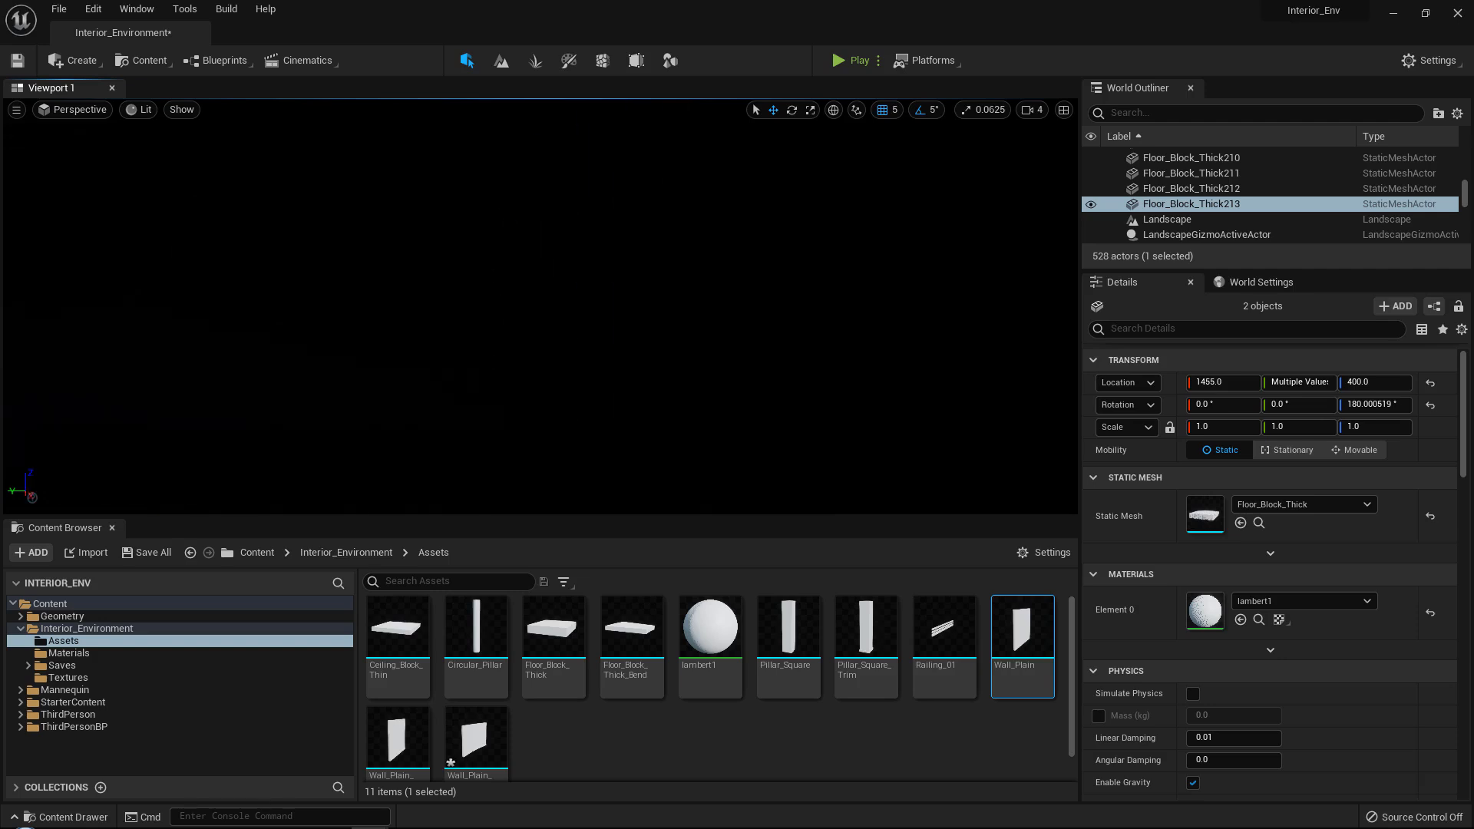
pyautogui.click(665, 236)
pyautogui.moveTo(441, 392); pyautogui.dragTo(434, 392)
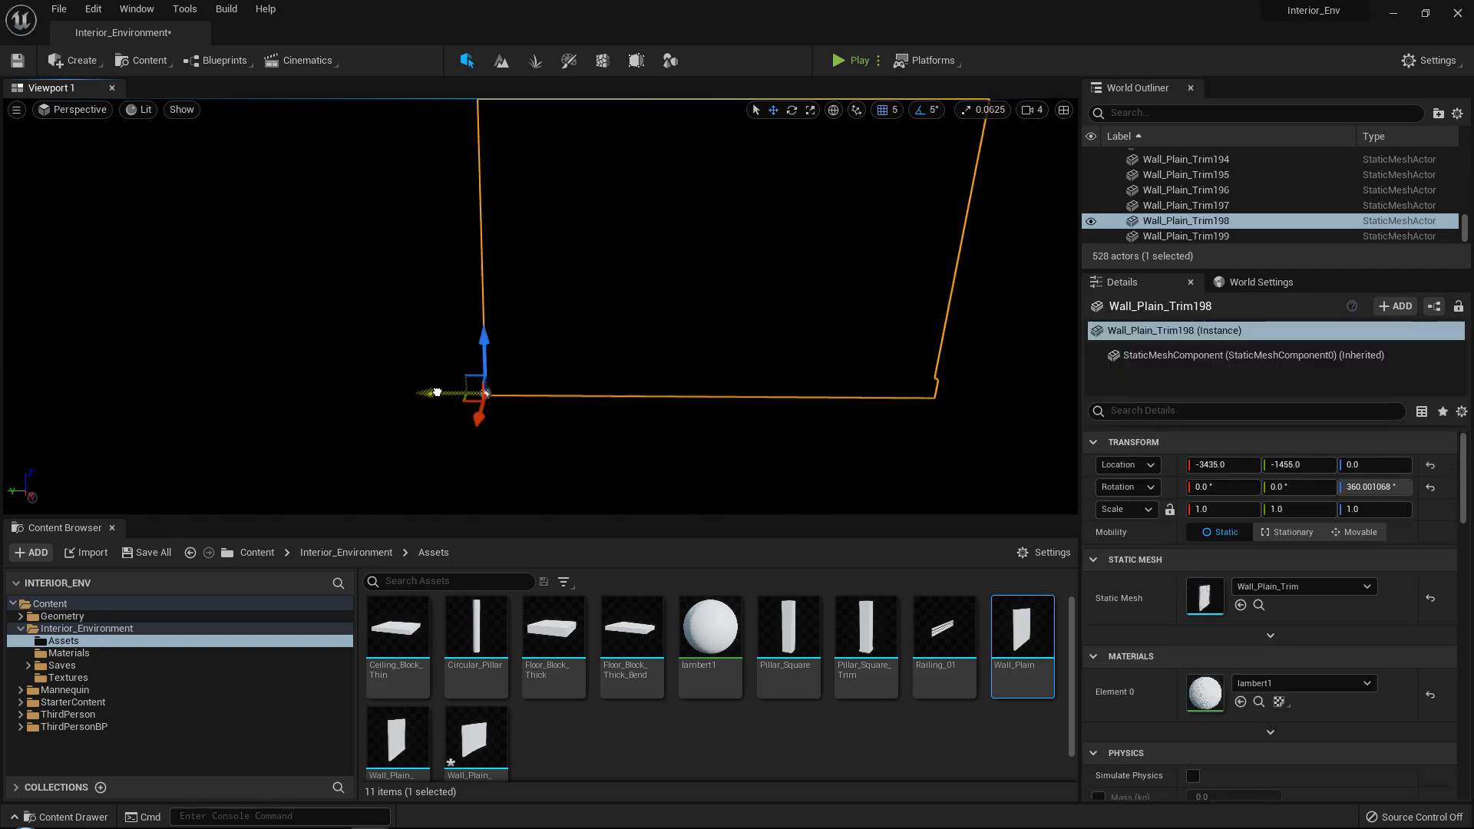
# Save all modified content, including the Interior_Environment level, the Grey material, the Wall_Plain_Trim_Bend mesh and both Box meshes.
pyautogui.press('s')
pyautogui.moveTo(434, 393); pyautogui.dragTo(314, 384, button='right')
pyautogui.click(538, 437)
pyautogui.press('s')
pyautogui.moveTo(537, 438); pyautogui.dragTo(785, 457, button='right')
pyautogui.press('w')
pyautogui.click(144, 555)
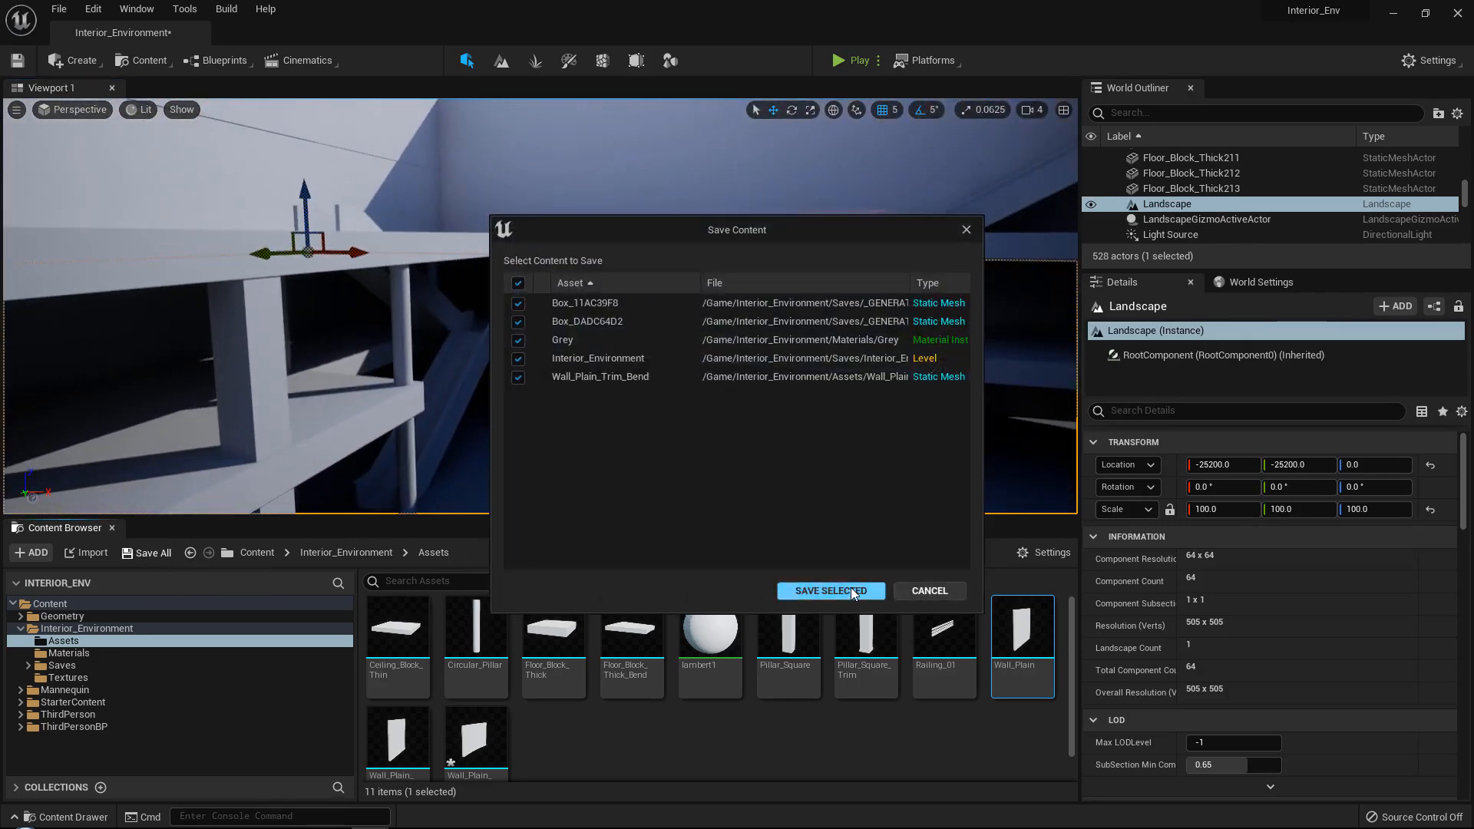
pyautogui.click(837, 593)
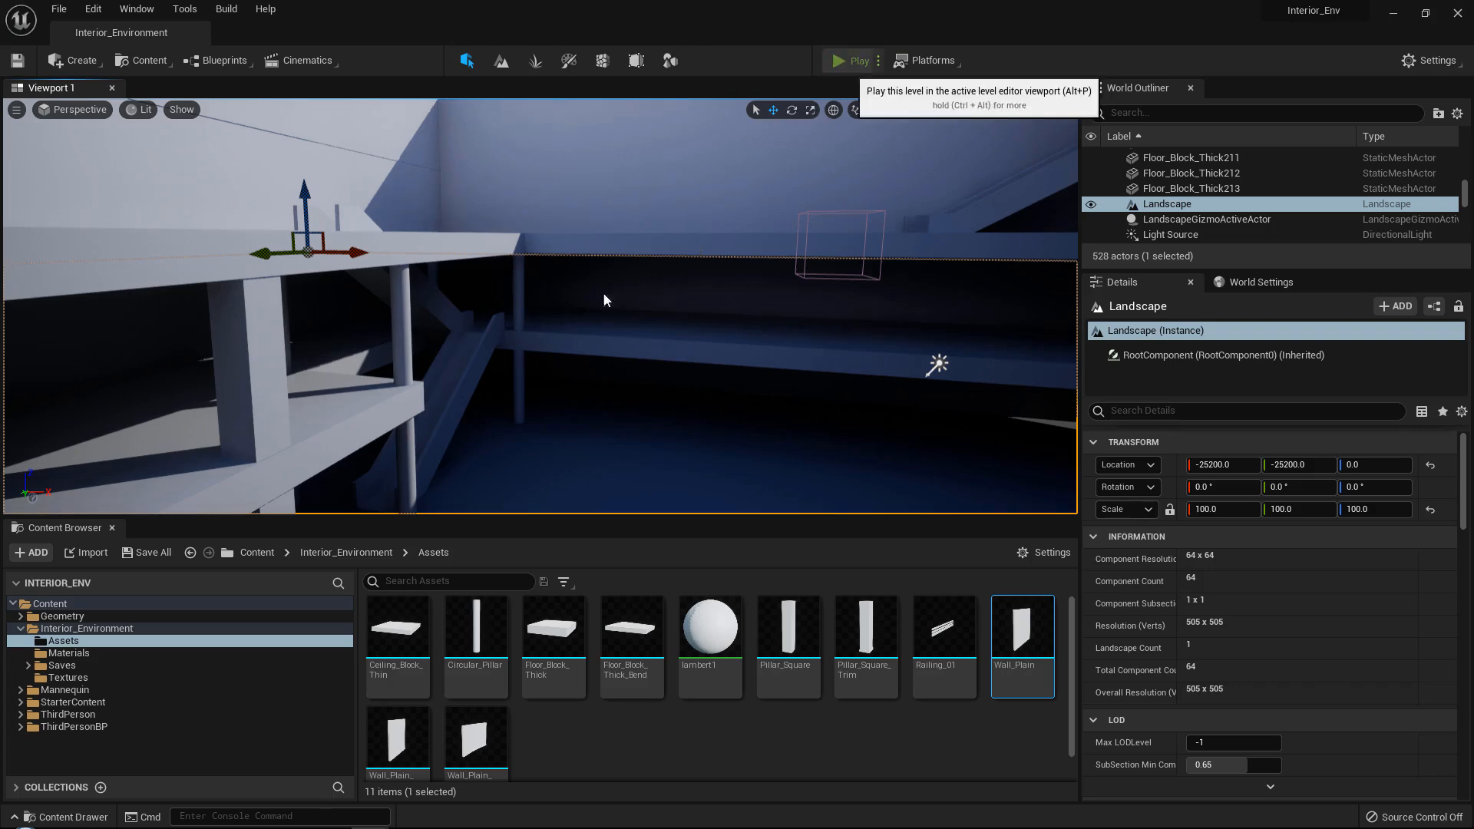
# Playtest the level and run the character around the ground floor, checking the new walls, pillars and area under the balconies.
pyautogui.click(850, 61)
pyautogui.press('w')
pyautogui.press('w')
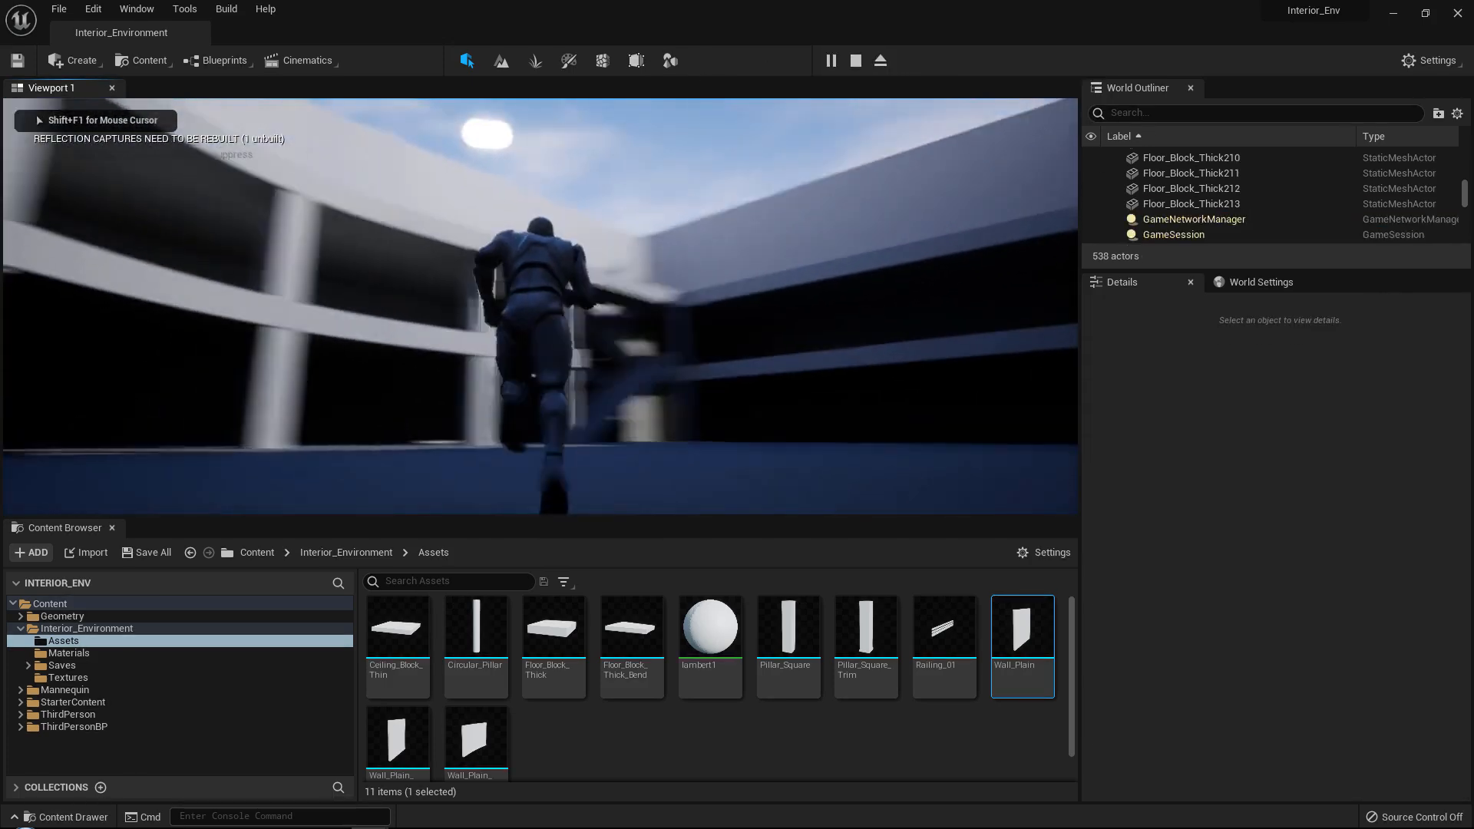
pyautogui.press('w')
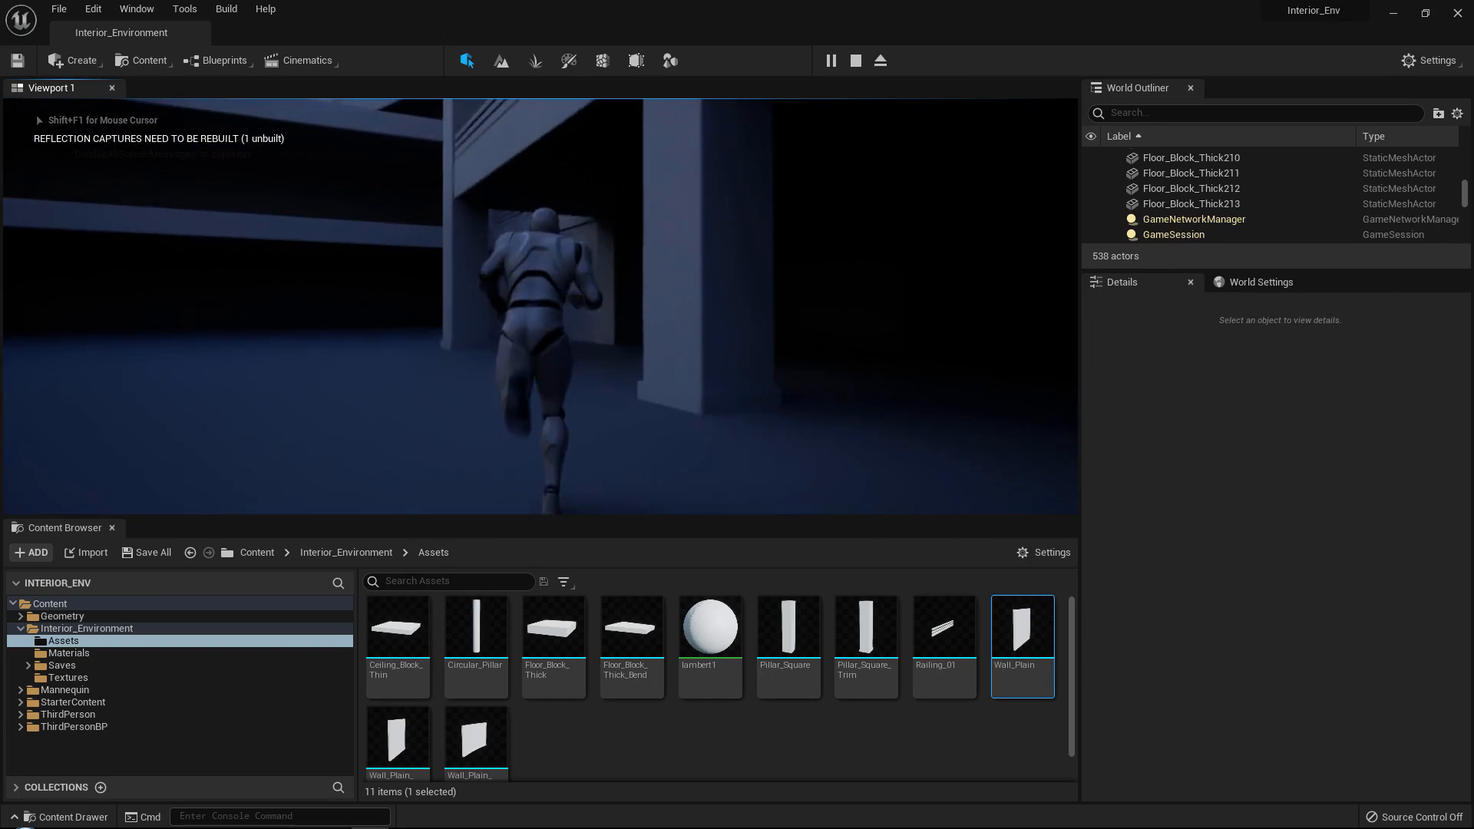
pyautogui.press('w')
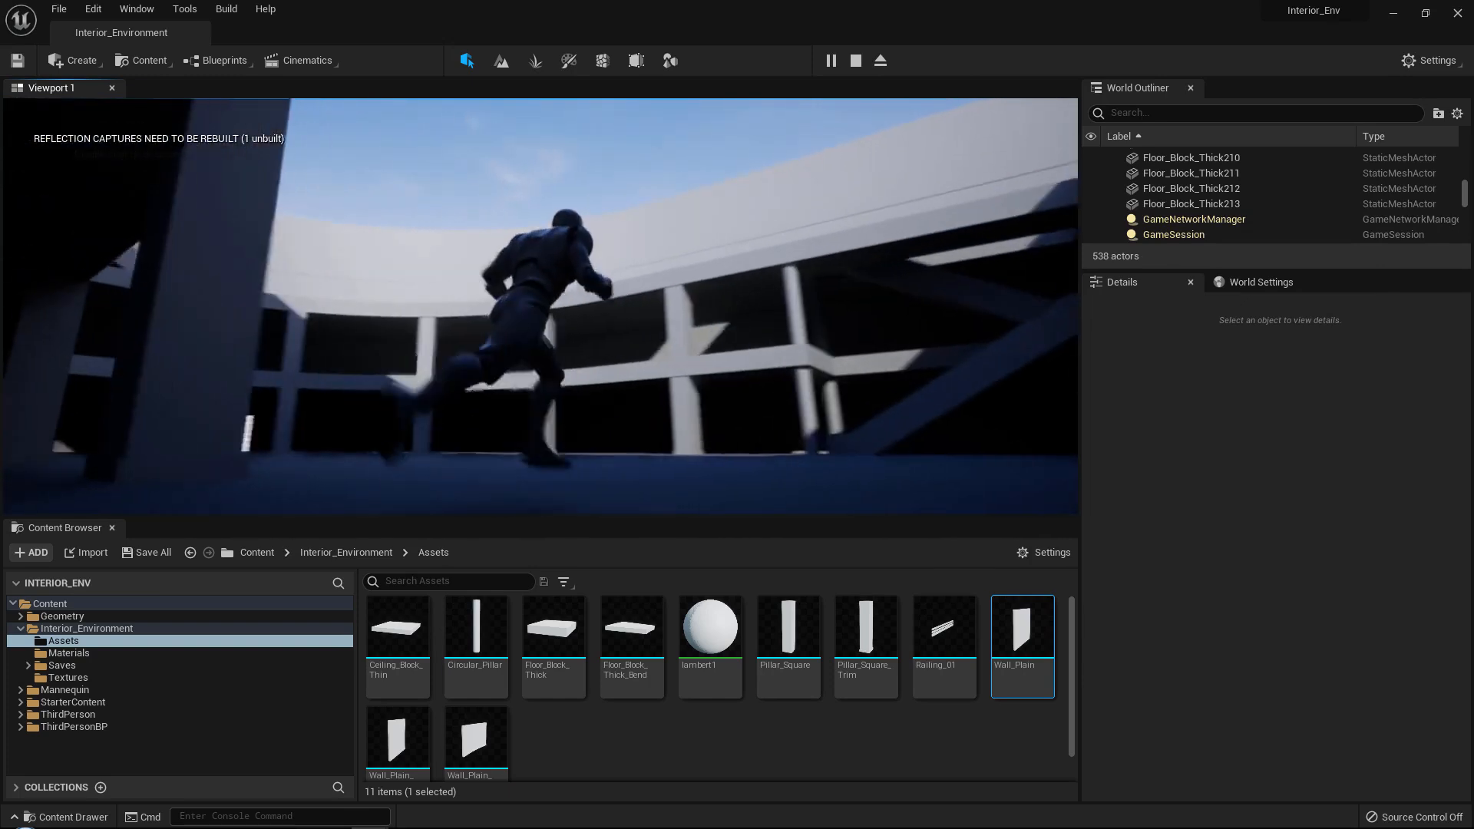
pyautogui.press('w')
pyautogui.press('w')
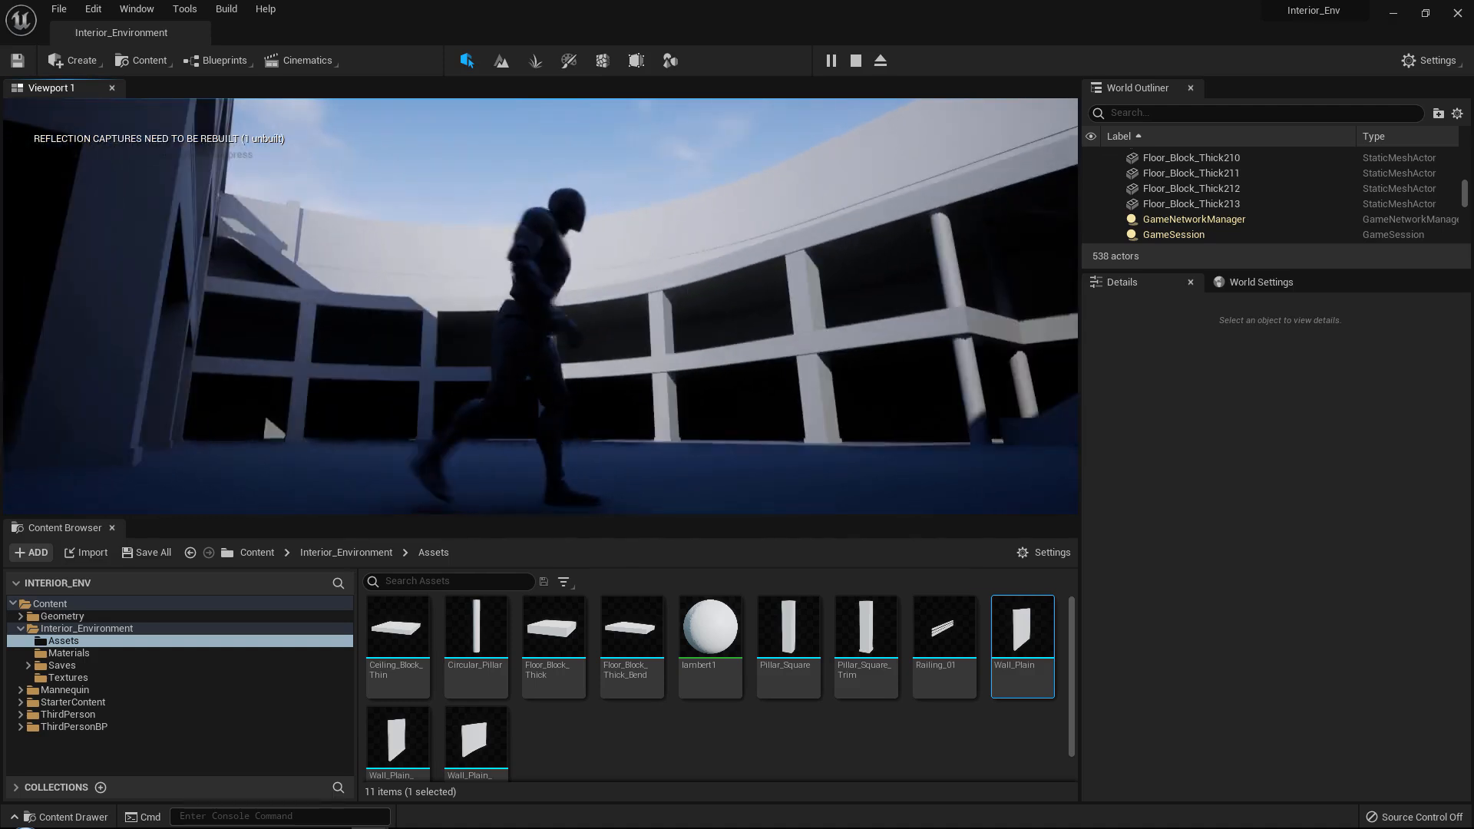
pyautogui.press('w')
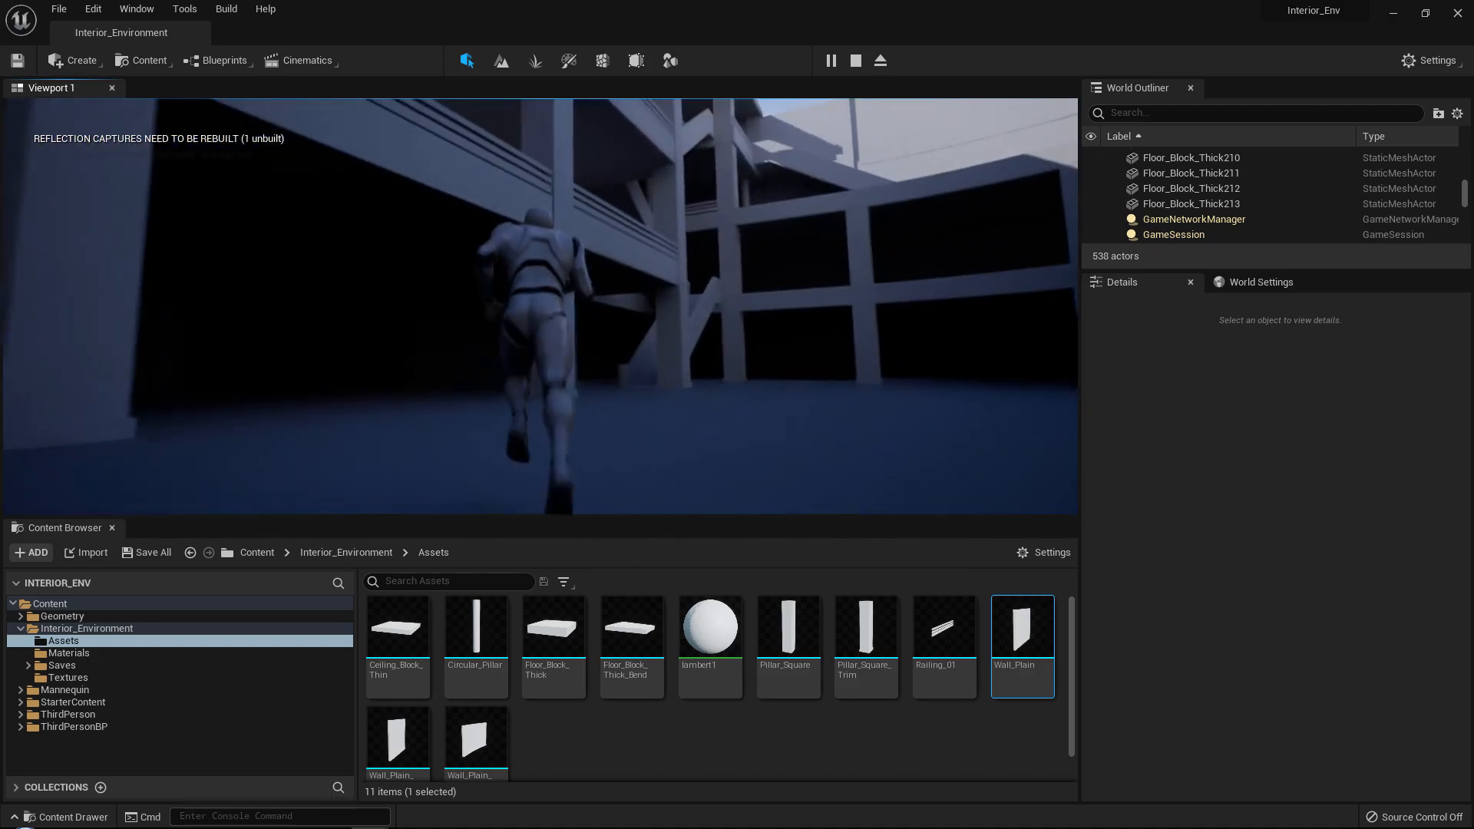
pyautogui.press('w')
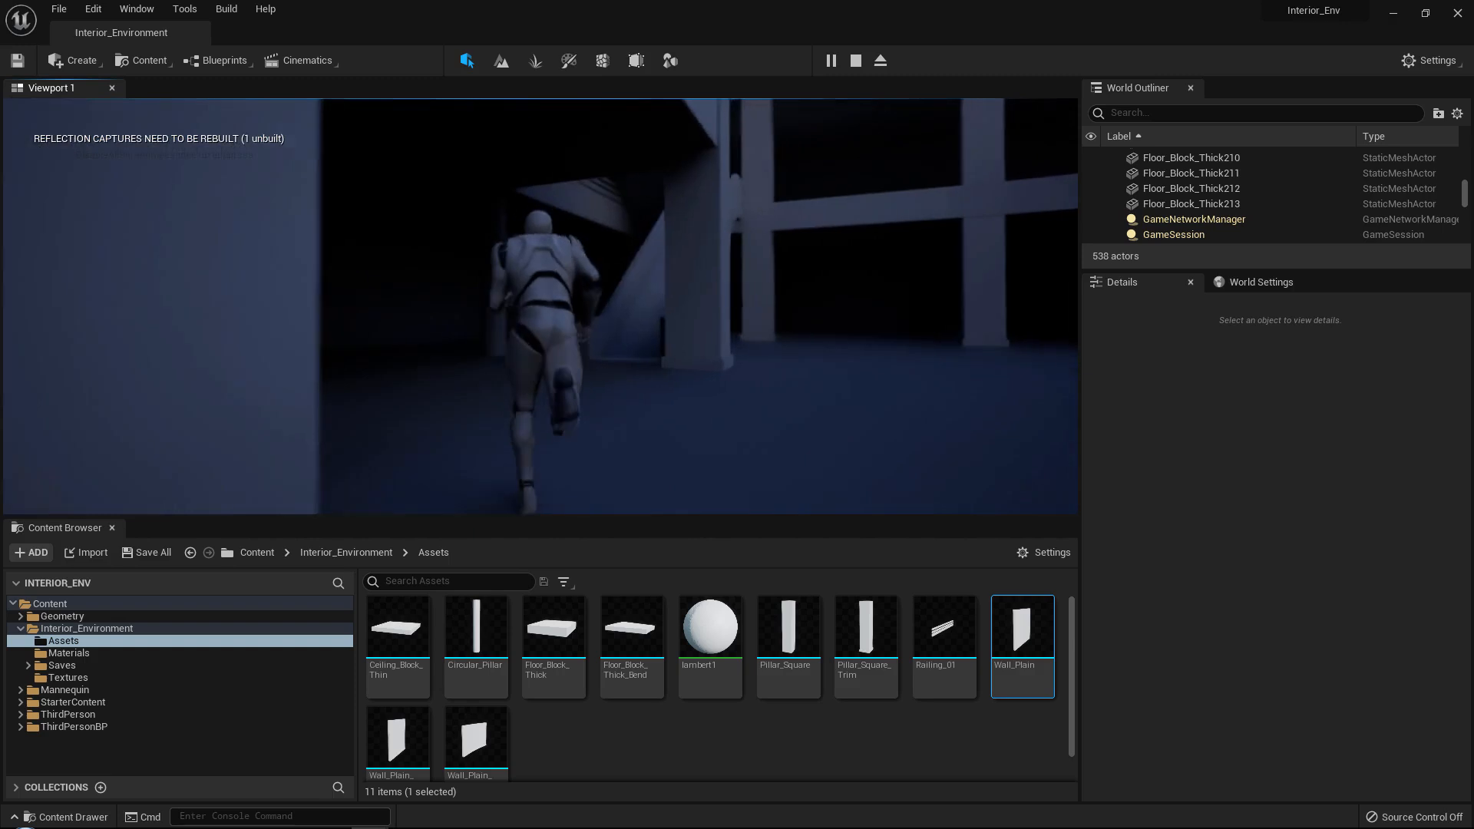
pyautogui.press('w')
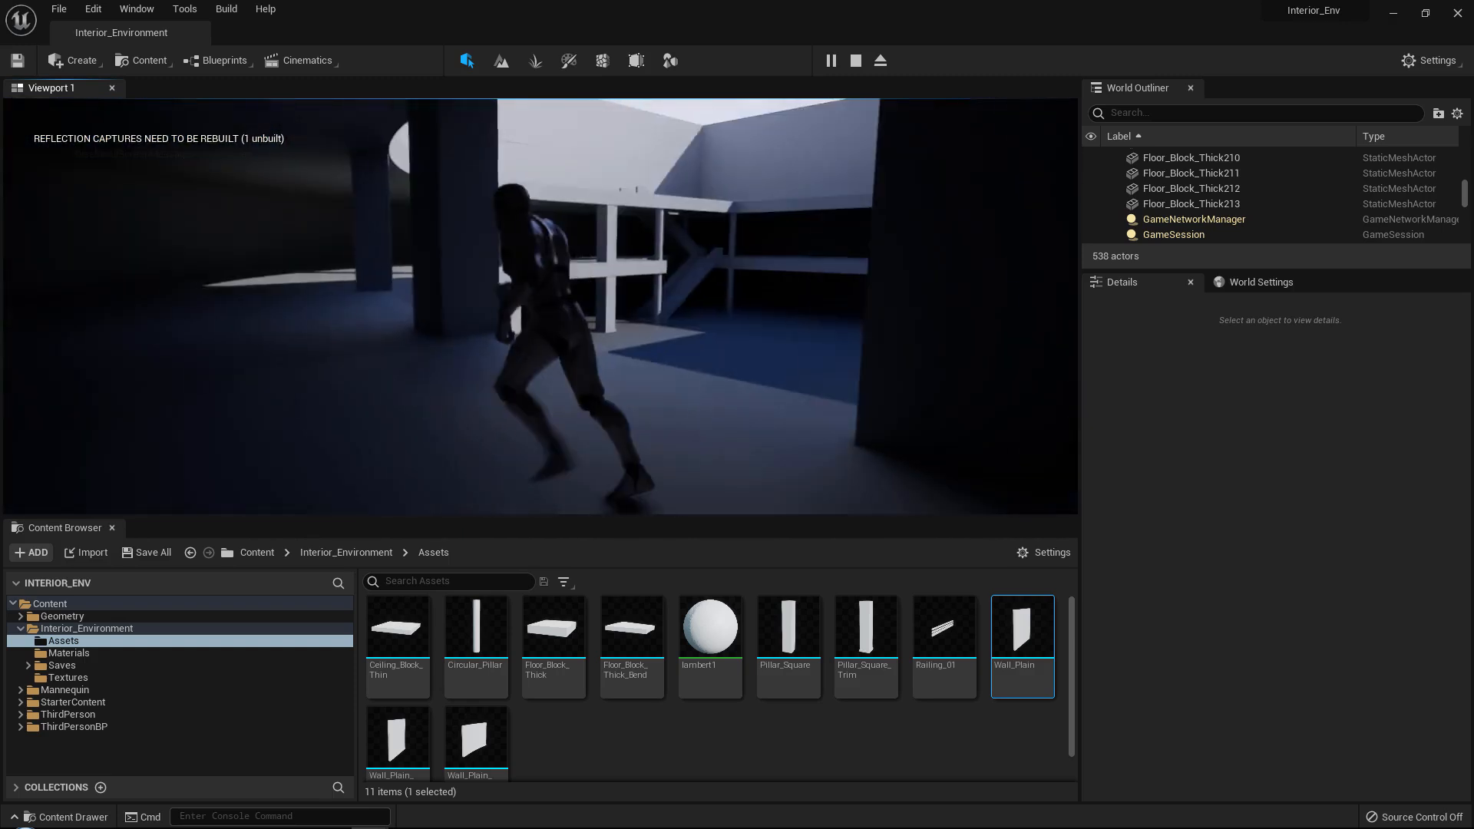
# Run the character along the upper balconies and over the escalators to check the layout, and end the playtest.
pyautogui.press('w')
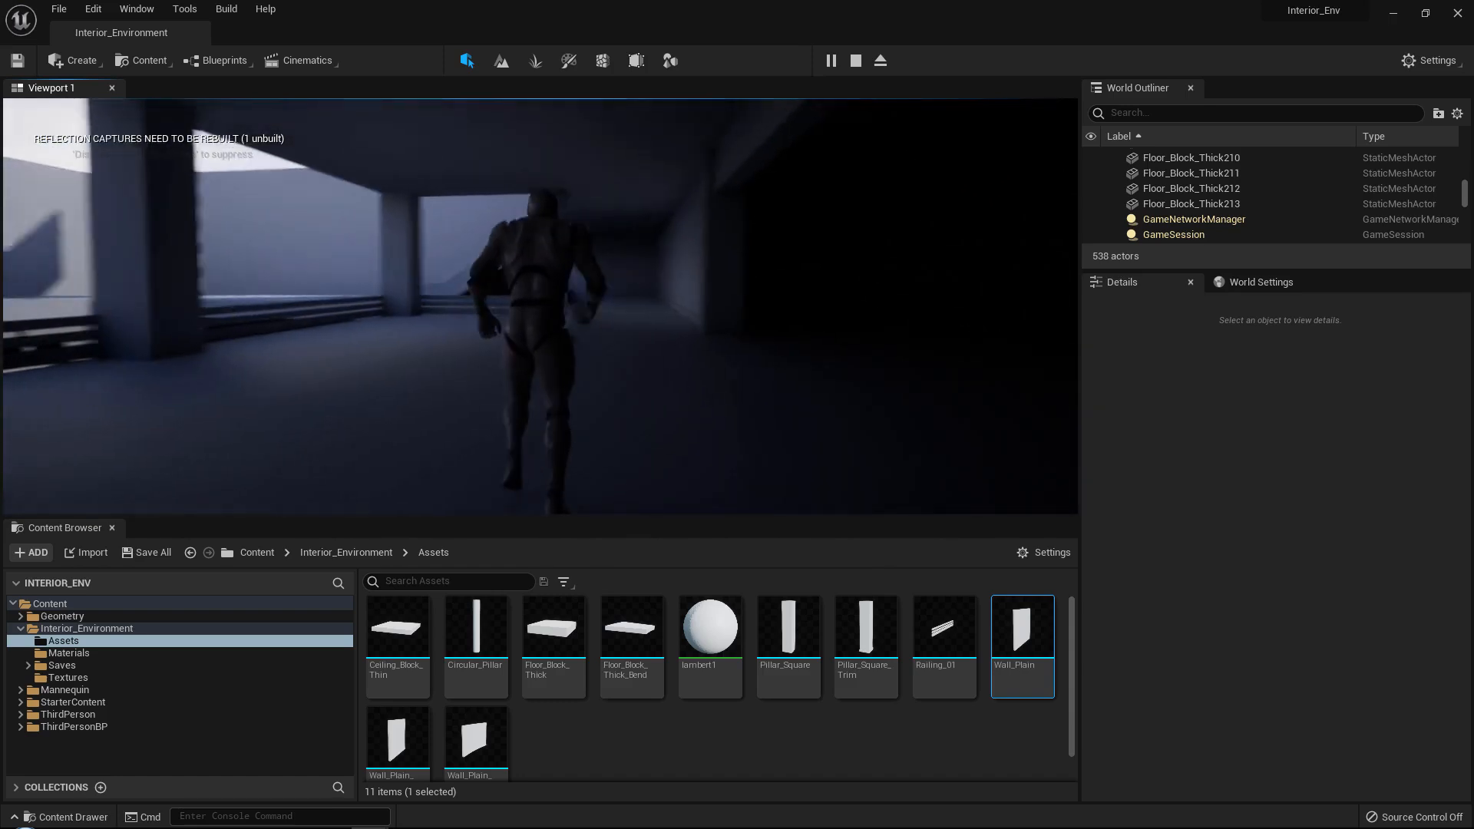
pyautogui.press('w')
pyautogui.press('w')
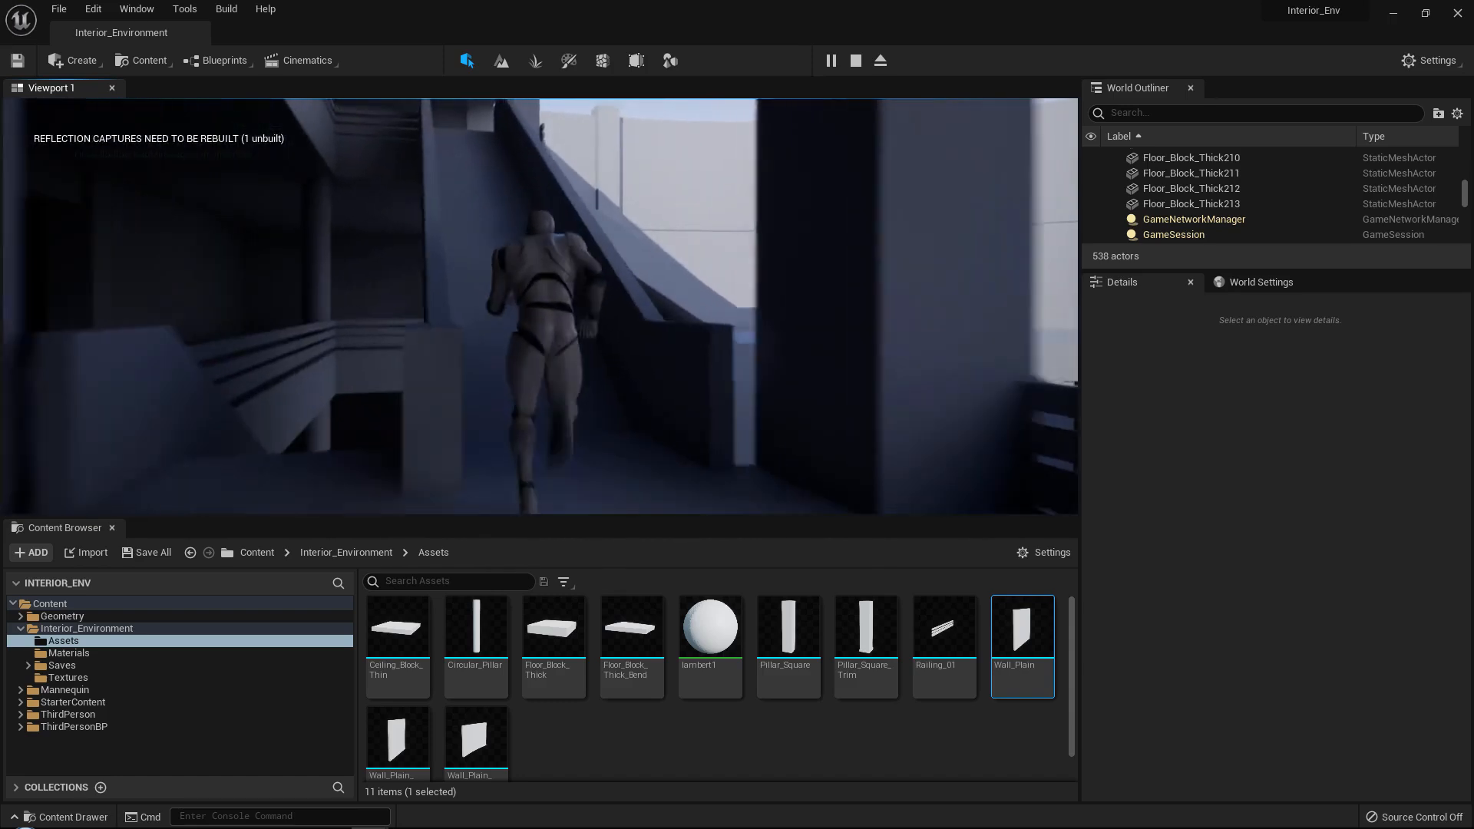
pyautogui.press('w')
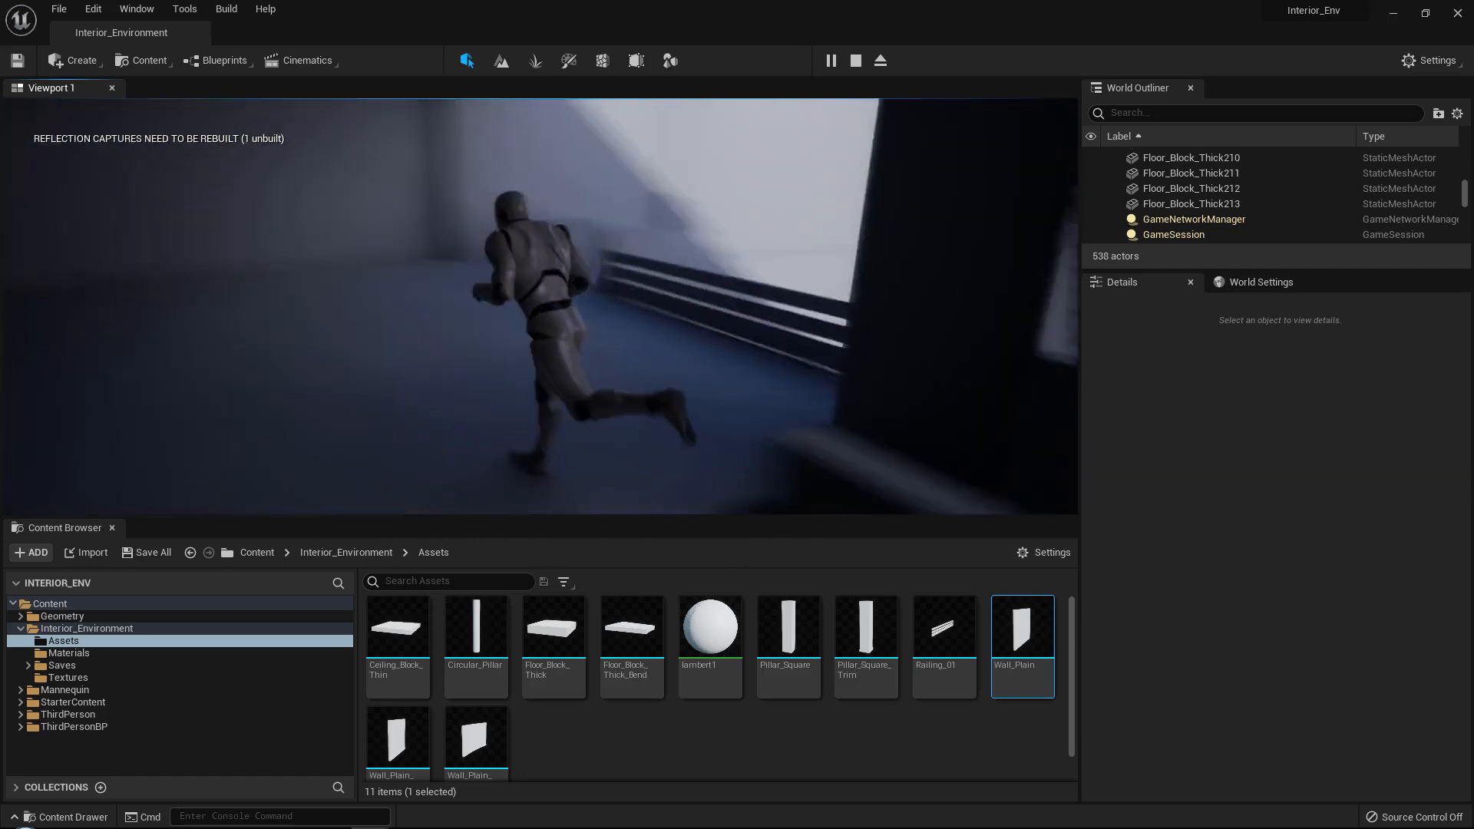
pyautogui.press('w')
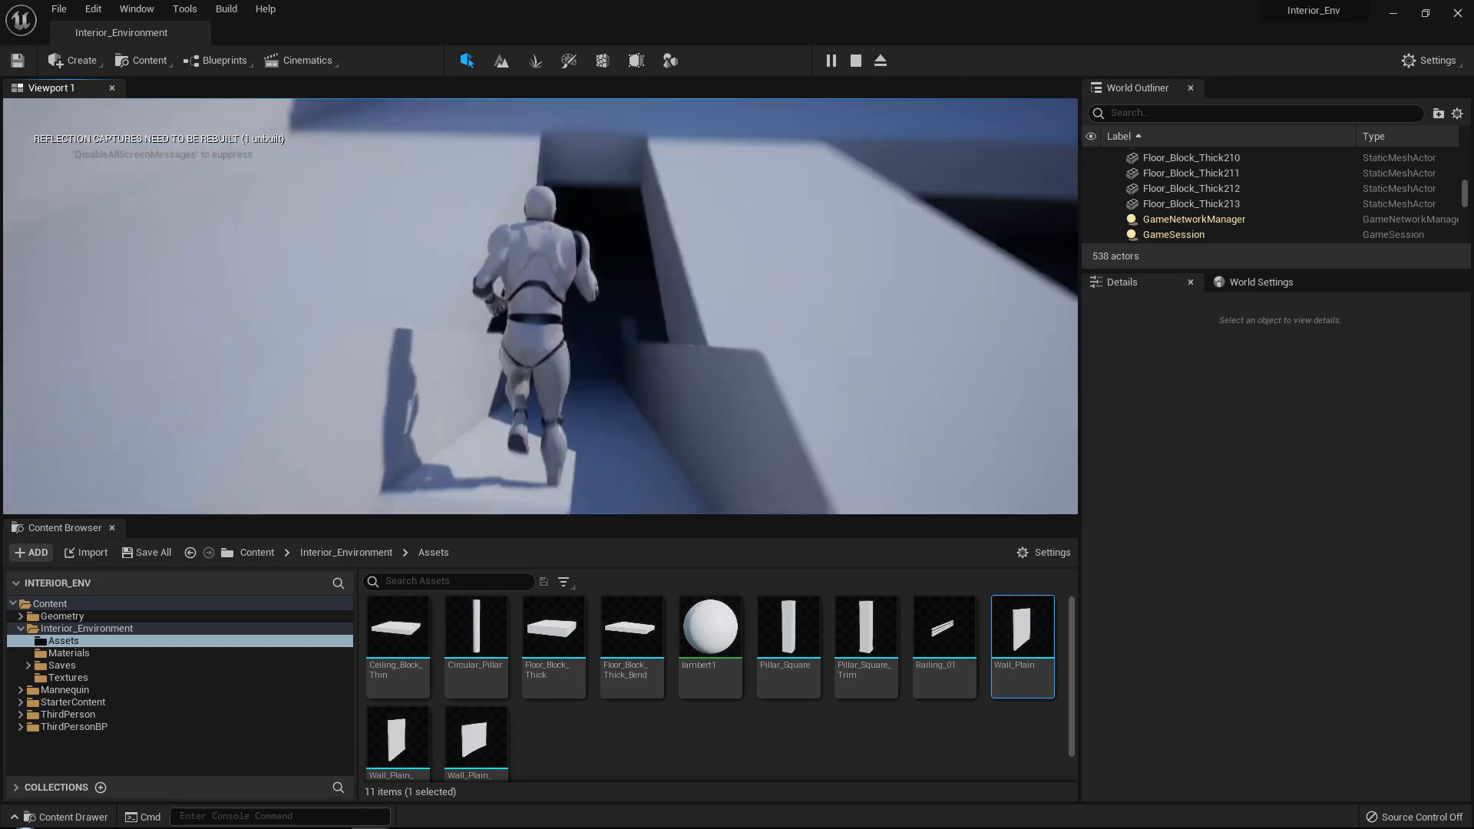
pyautogui.press('w')
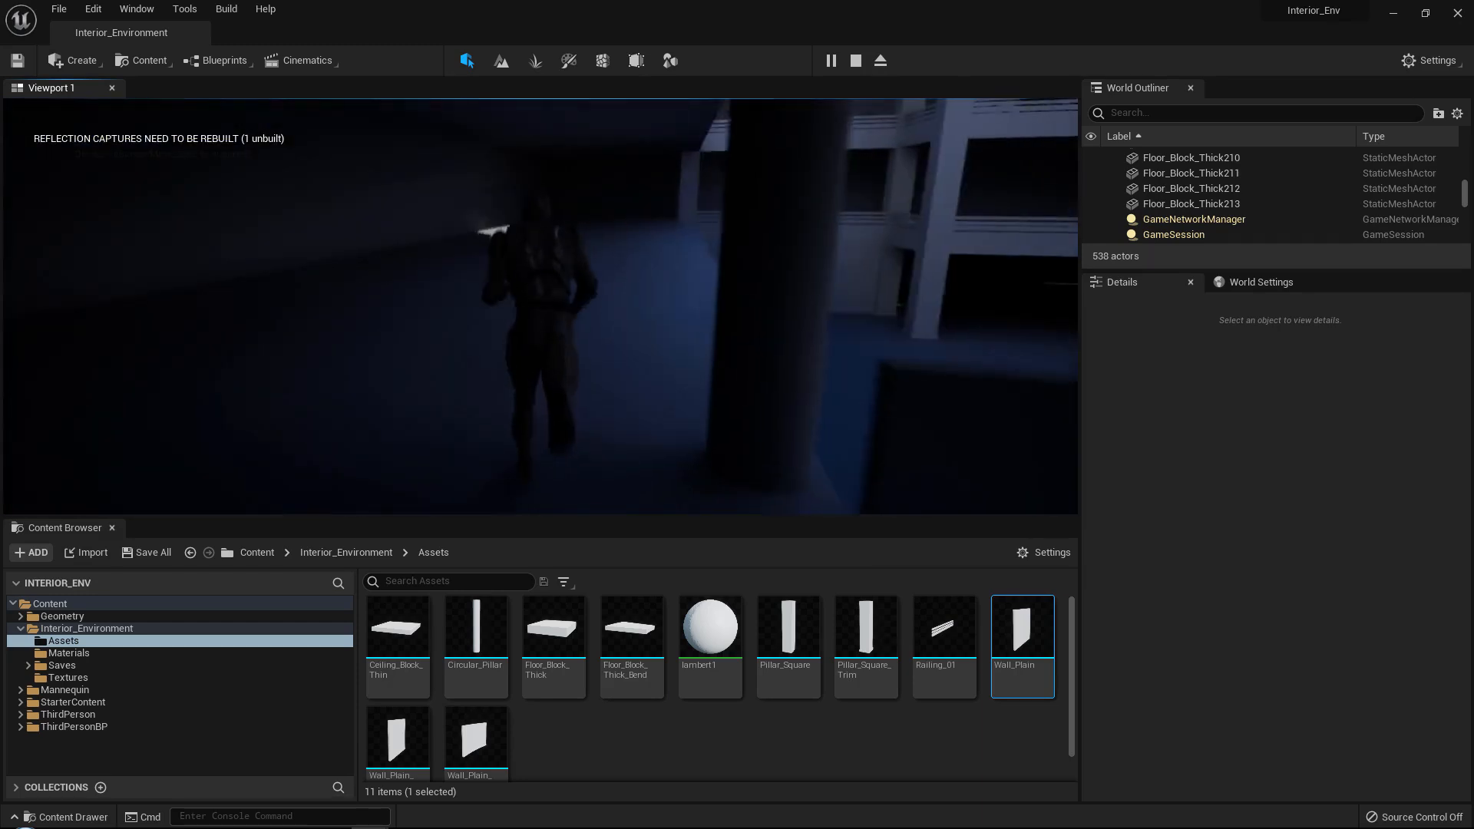
pyautogui.press('Escape')
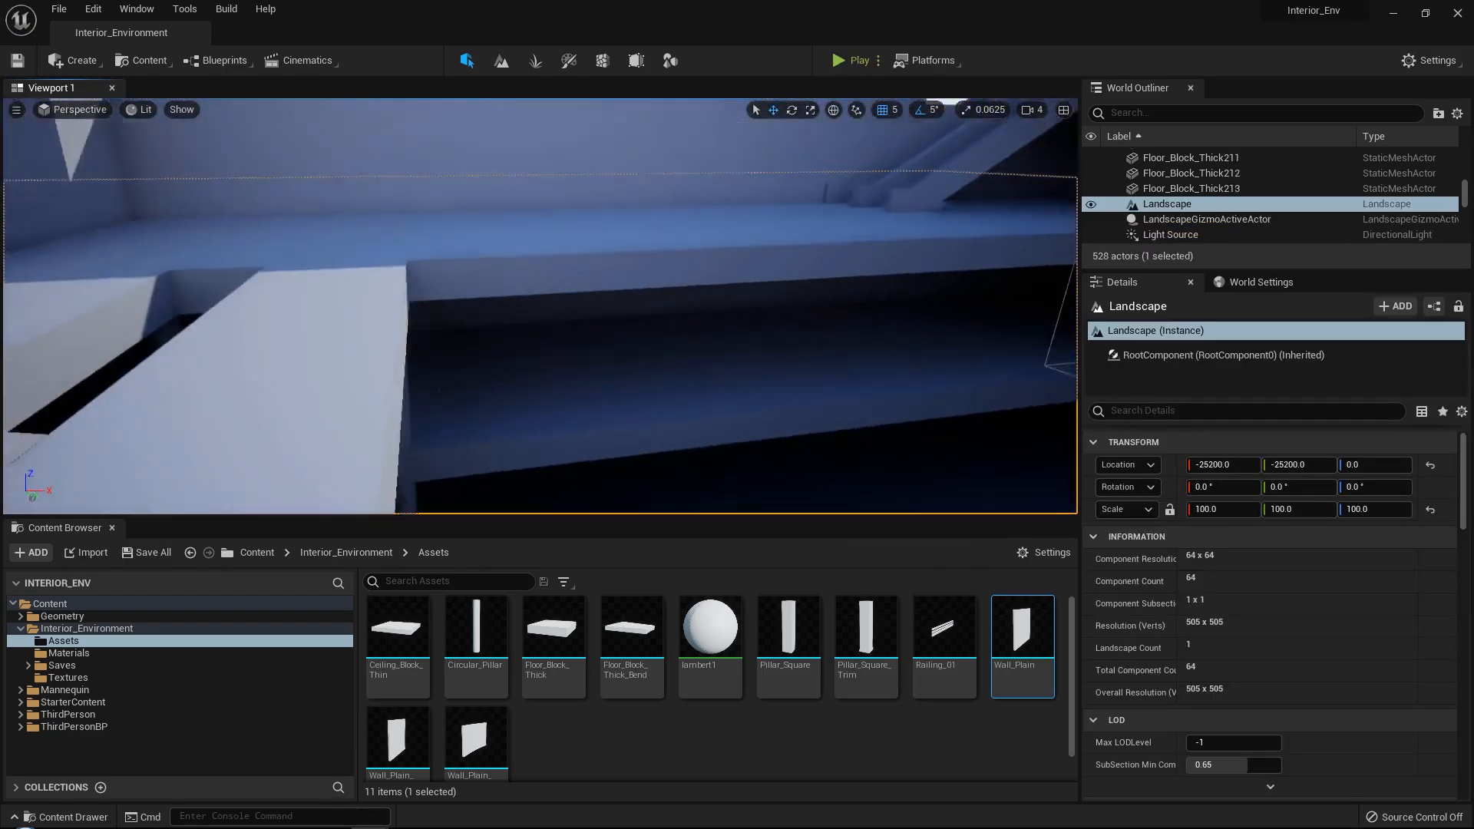
# Examine the atrium from above, looking over the curved upper wall, balcony levels and escalators.
pyautogui.press('s')
pyautogui.moveTo(540, 307); pyautogui.dragTo(868, 315, button='right')
pyautogui.press('w')
pyautogui.press('s')
pyautogui.moveTo(572, 449); pyautogui.dragTo(588, 298, button='right')
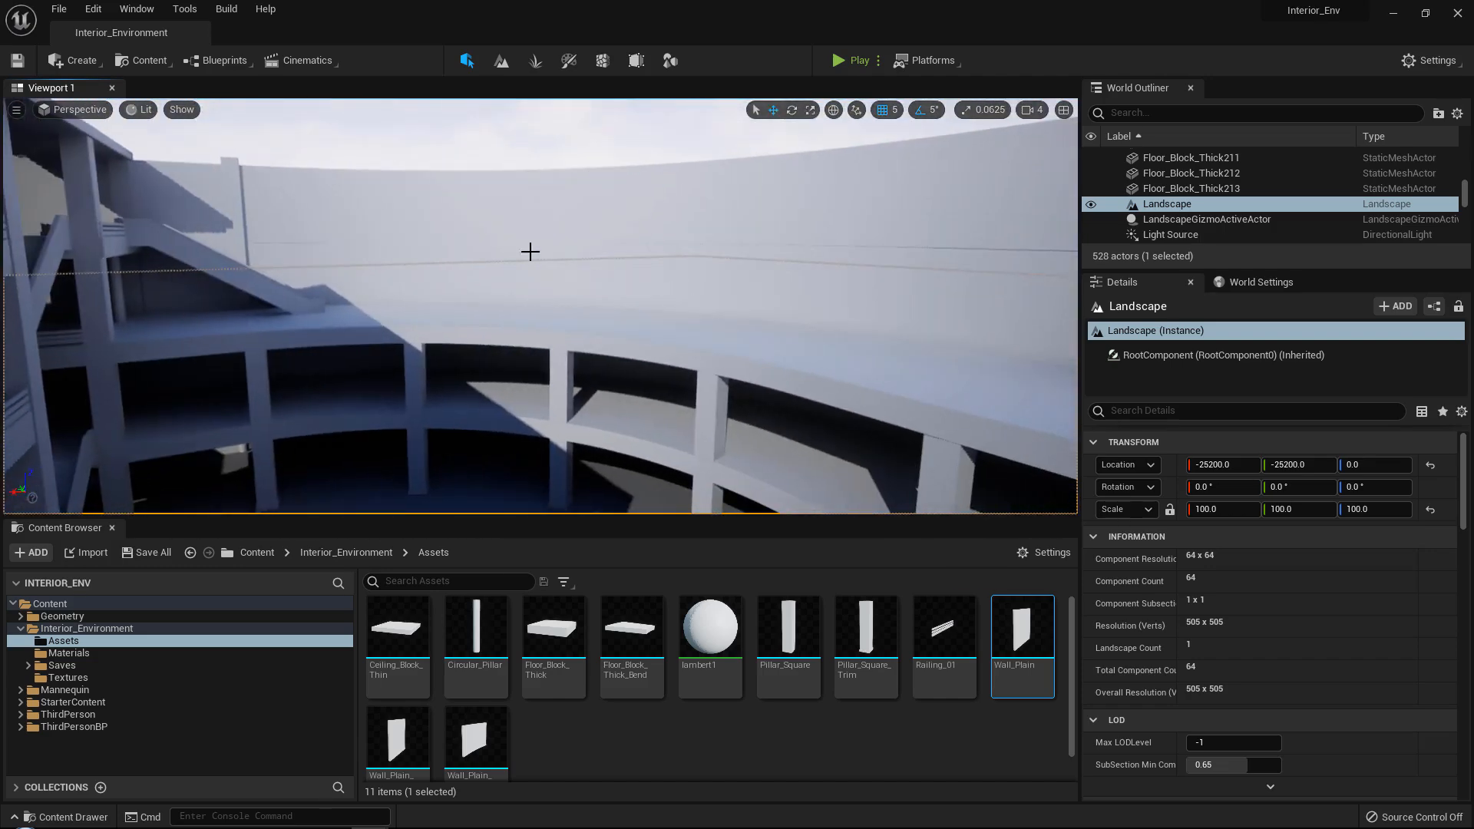
pyautogui.moveTo(531, 252); pyautogui.dragTo(607, 253, button='right')
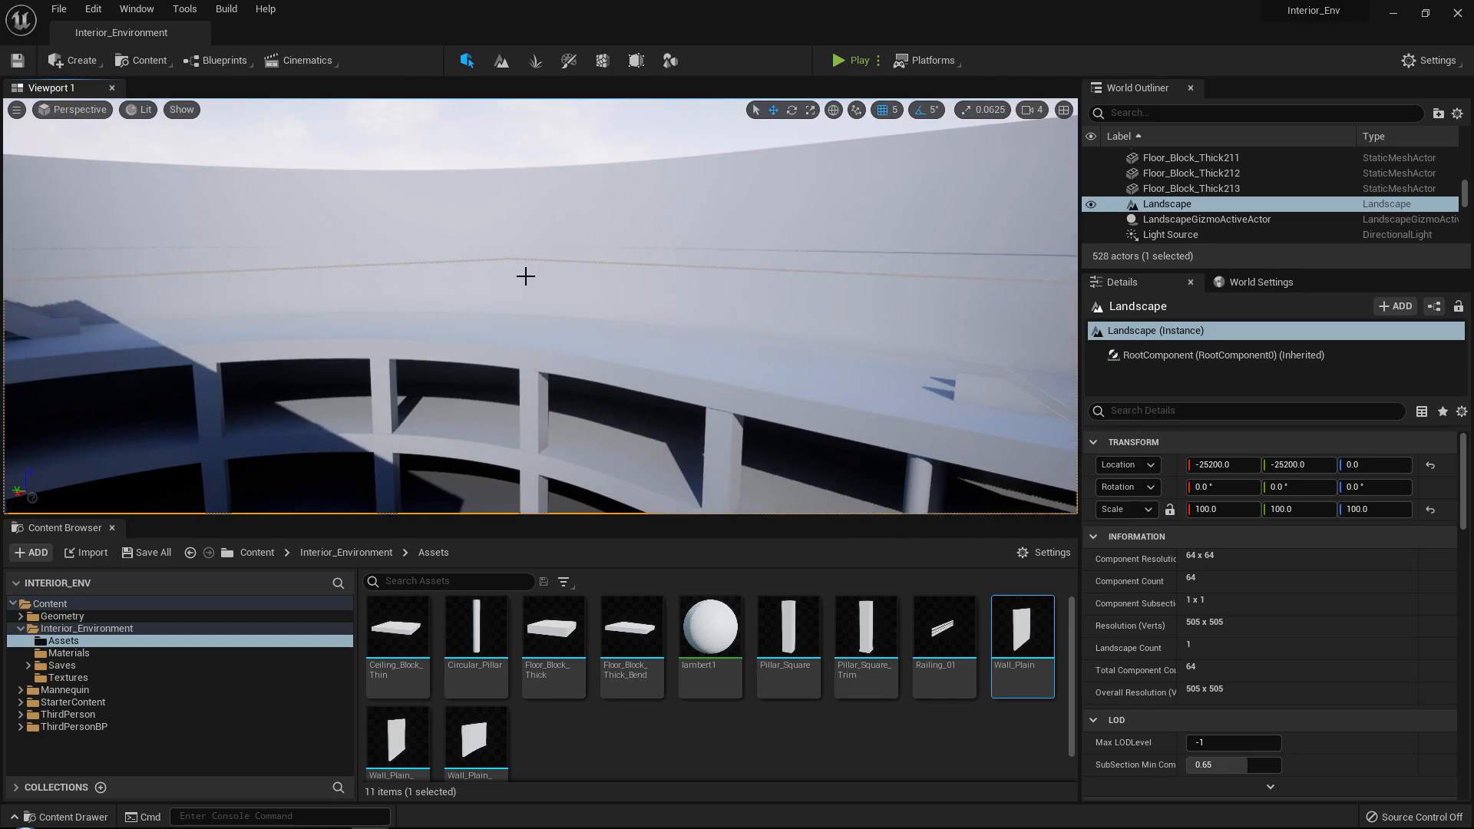
pyautogui.moveTo(671, 267); pyautogui.dragTo(530, 307, button='right')
pyautogui.moveTo(542, 394); pyautogui.dragTo(376, 458, button='right')
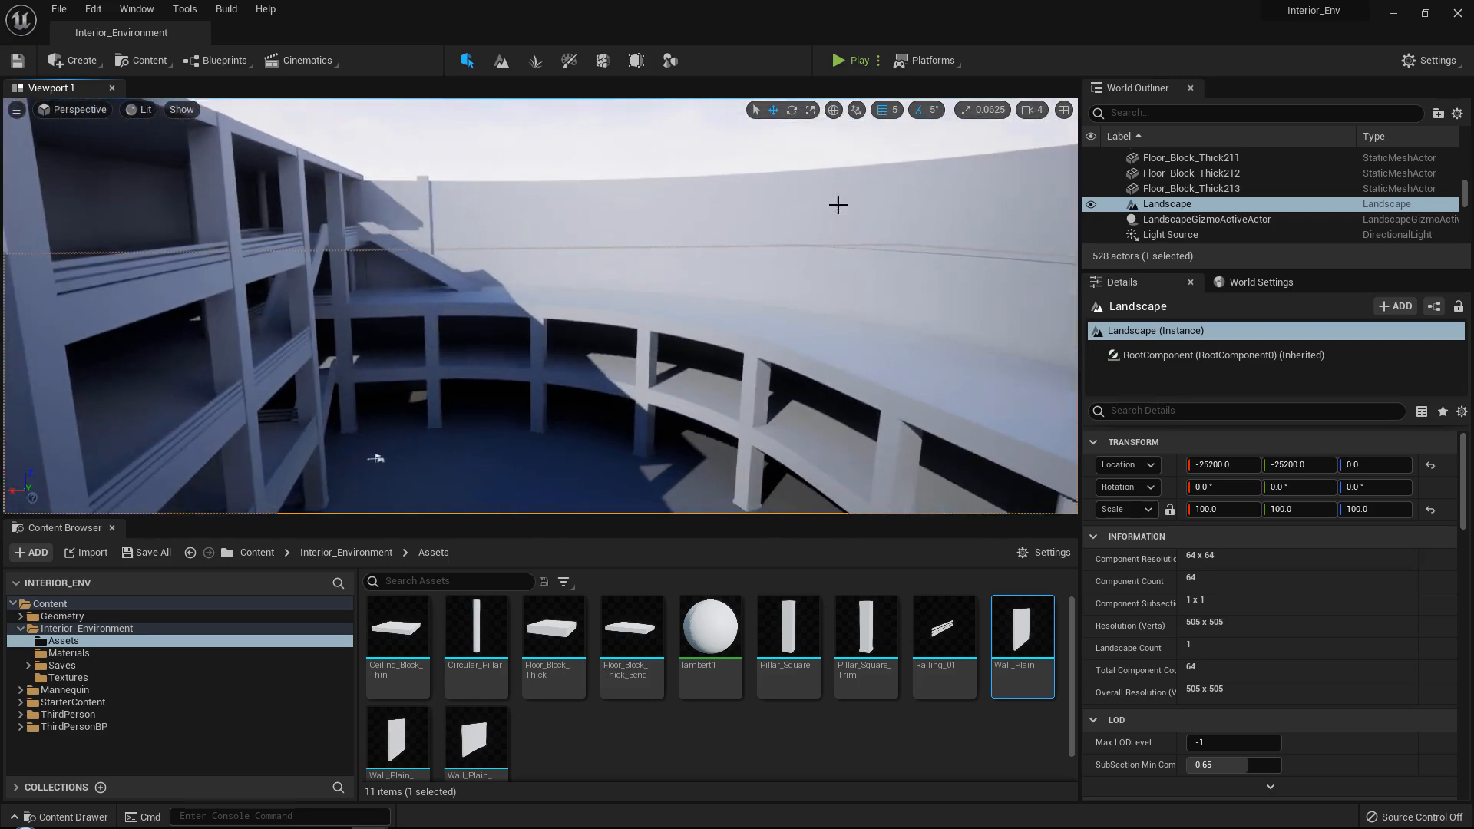